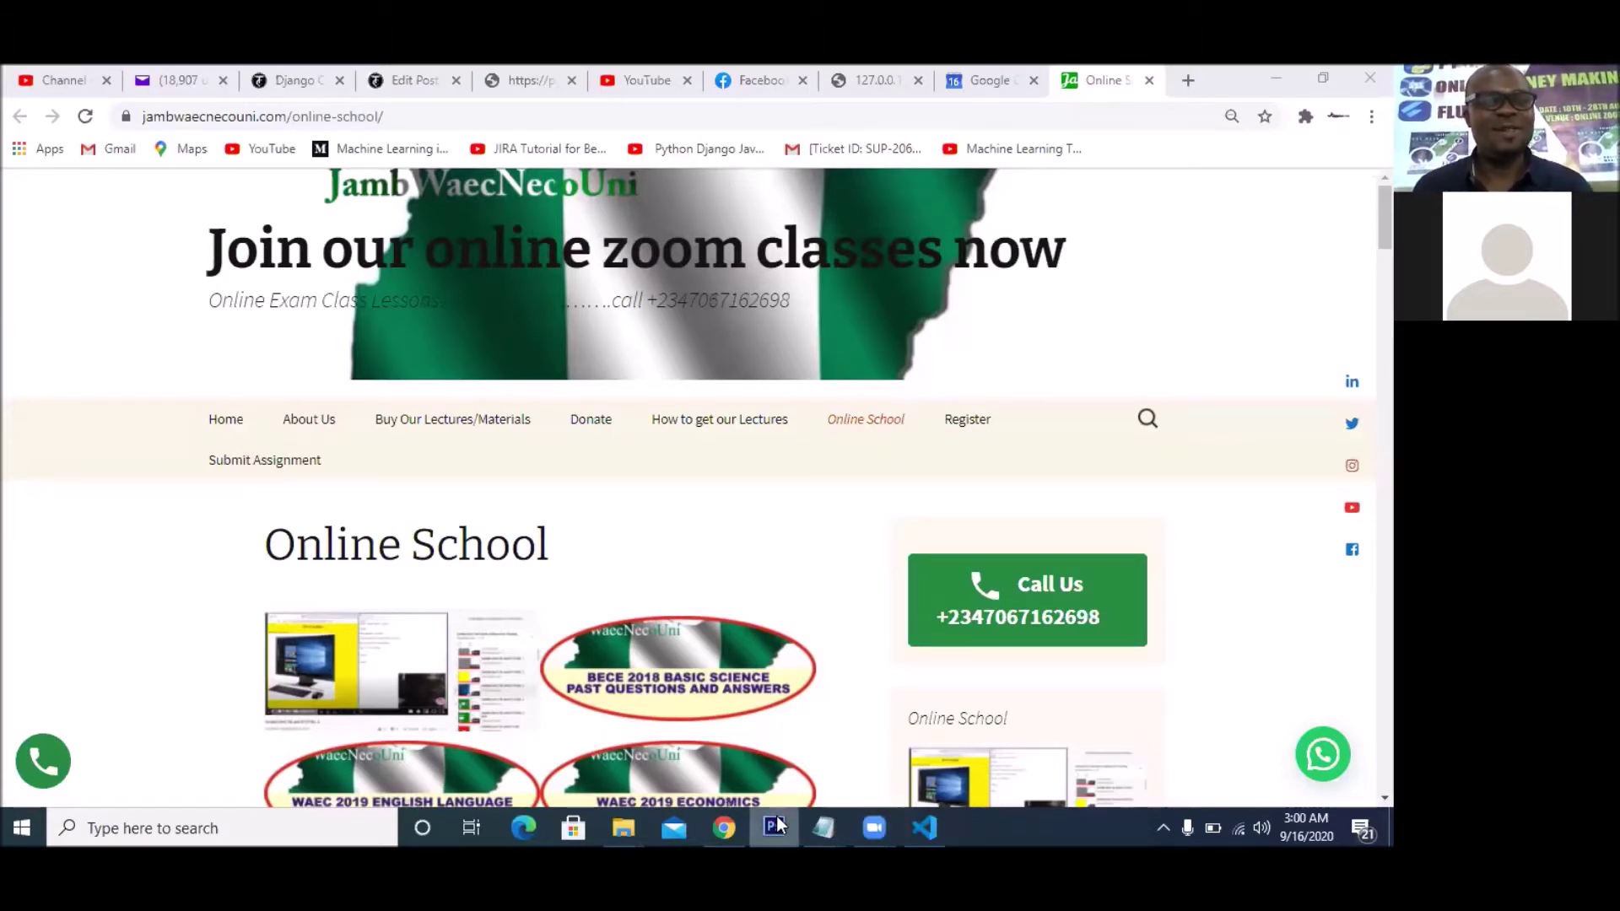
- Check the logo document in Photoshop, and return to the browser to open the Tclassified.com home page
click(777, 827)
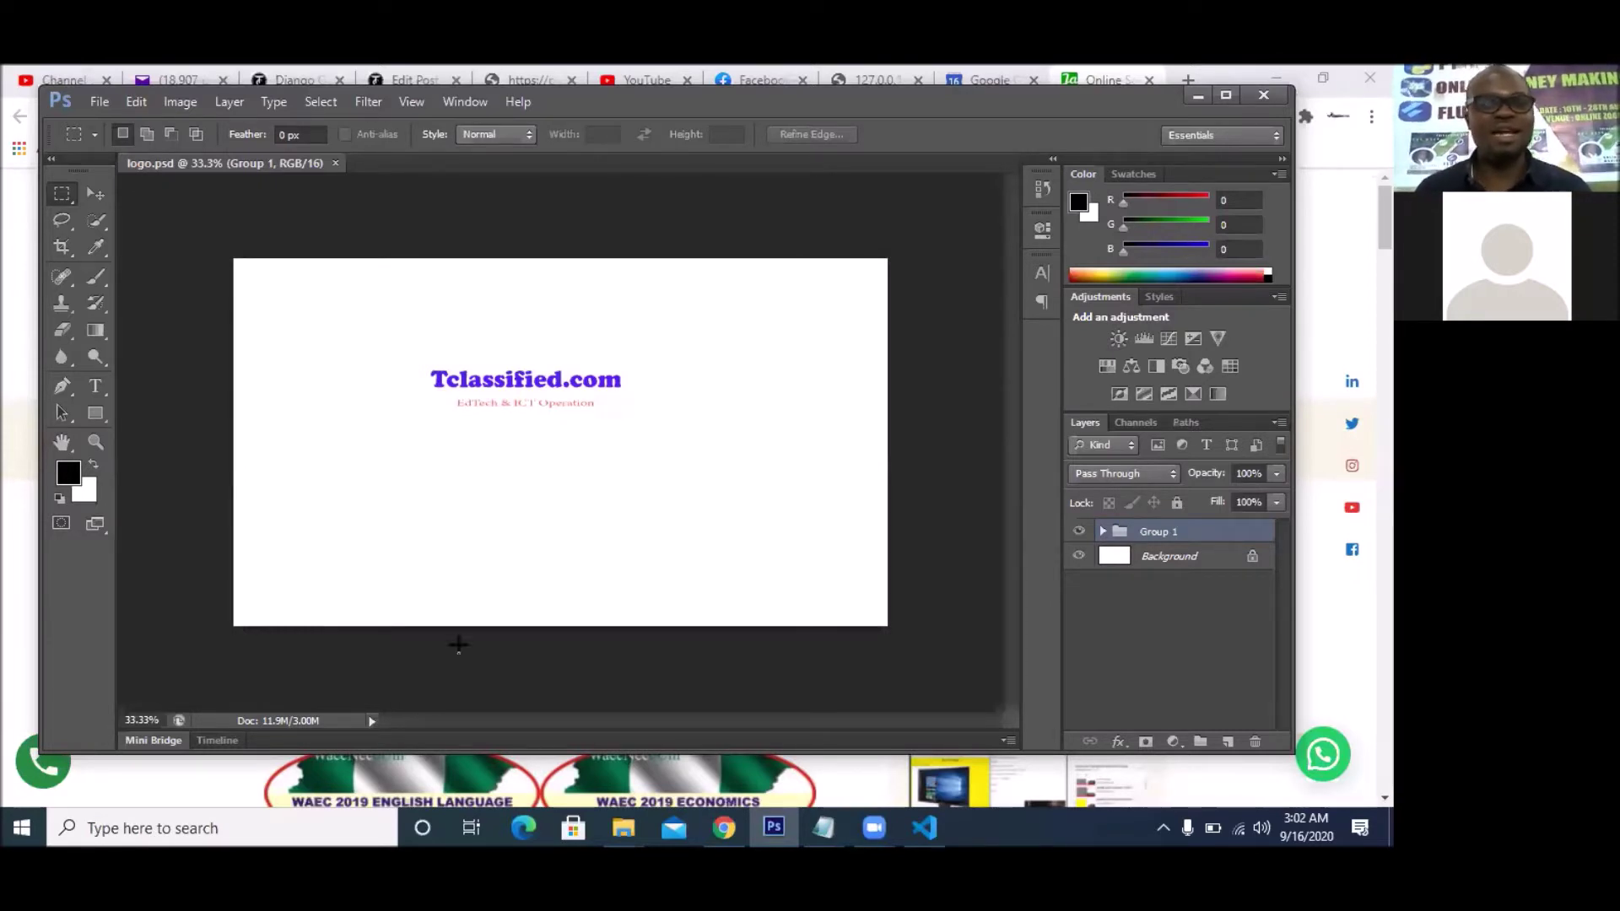
click(18, 640)
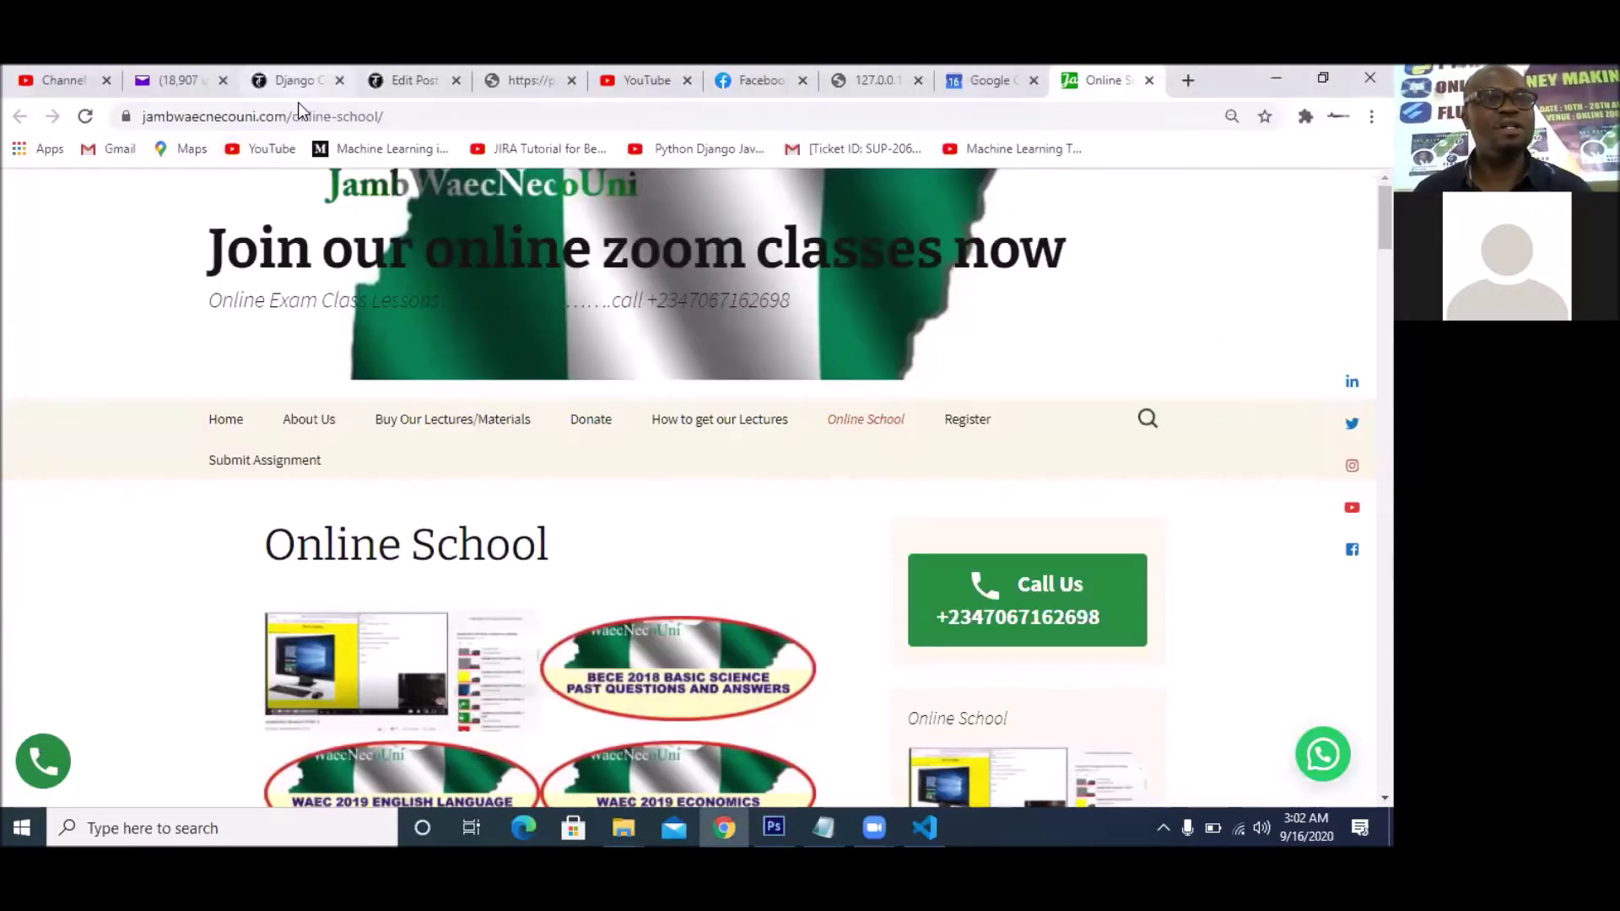
click(294, 81)
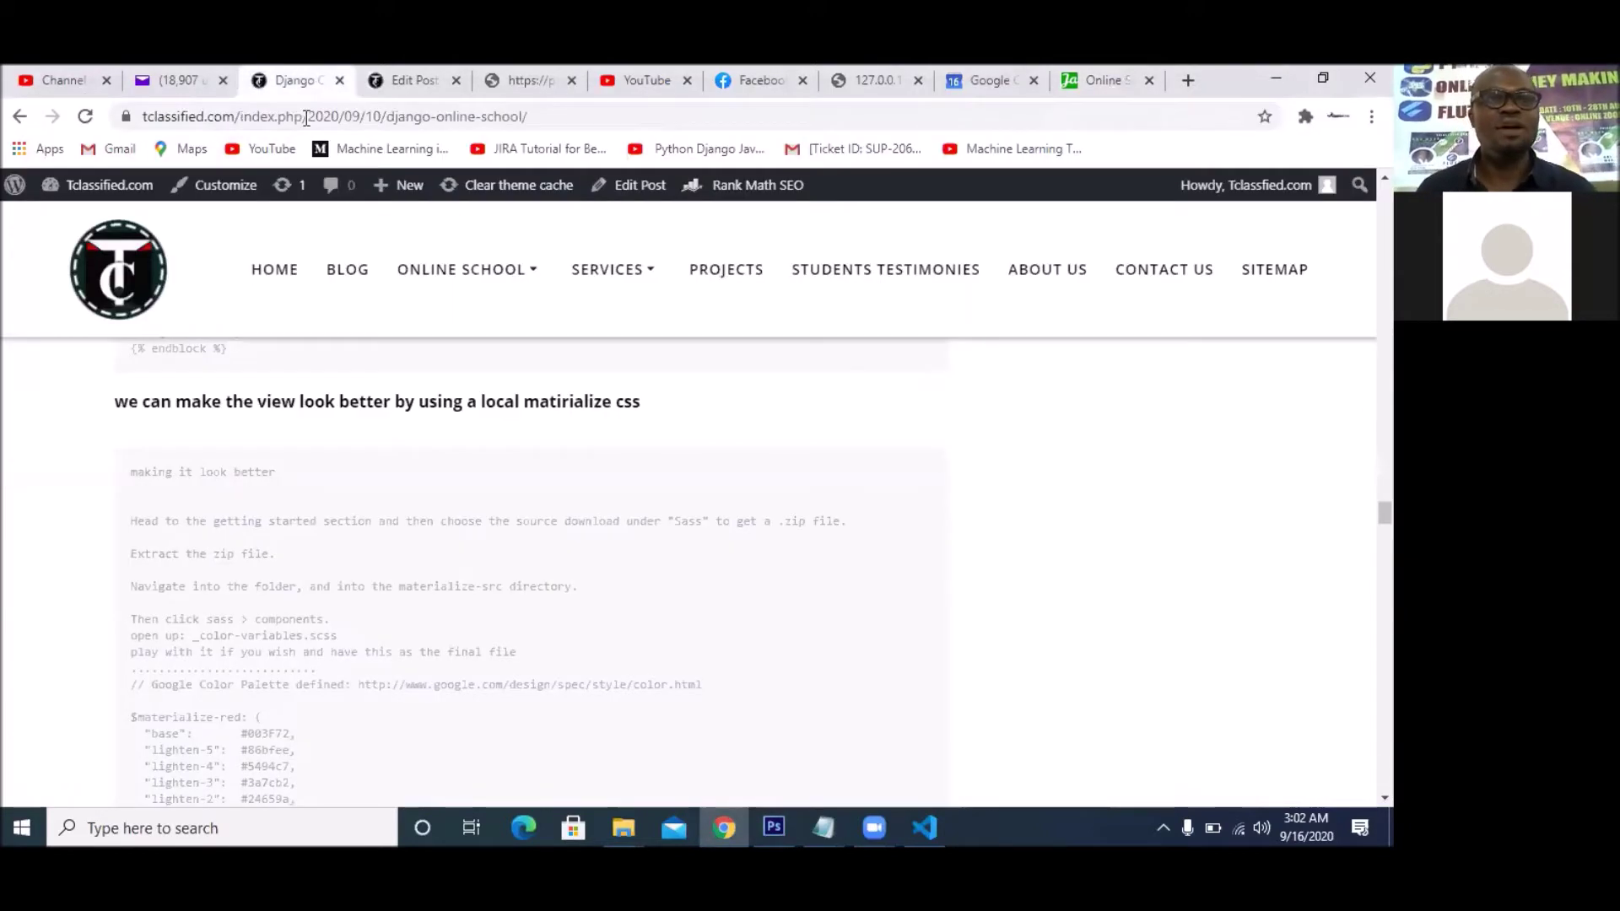
click(275, 274)
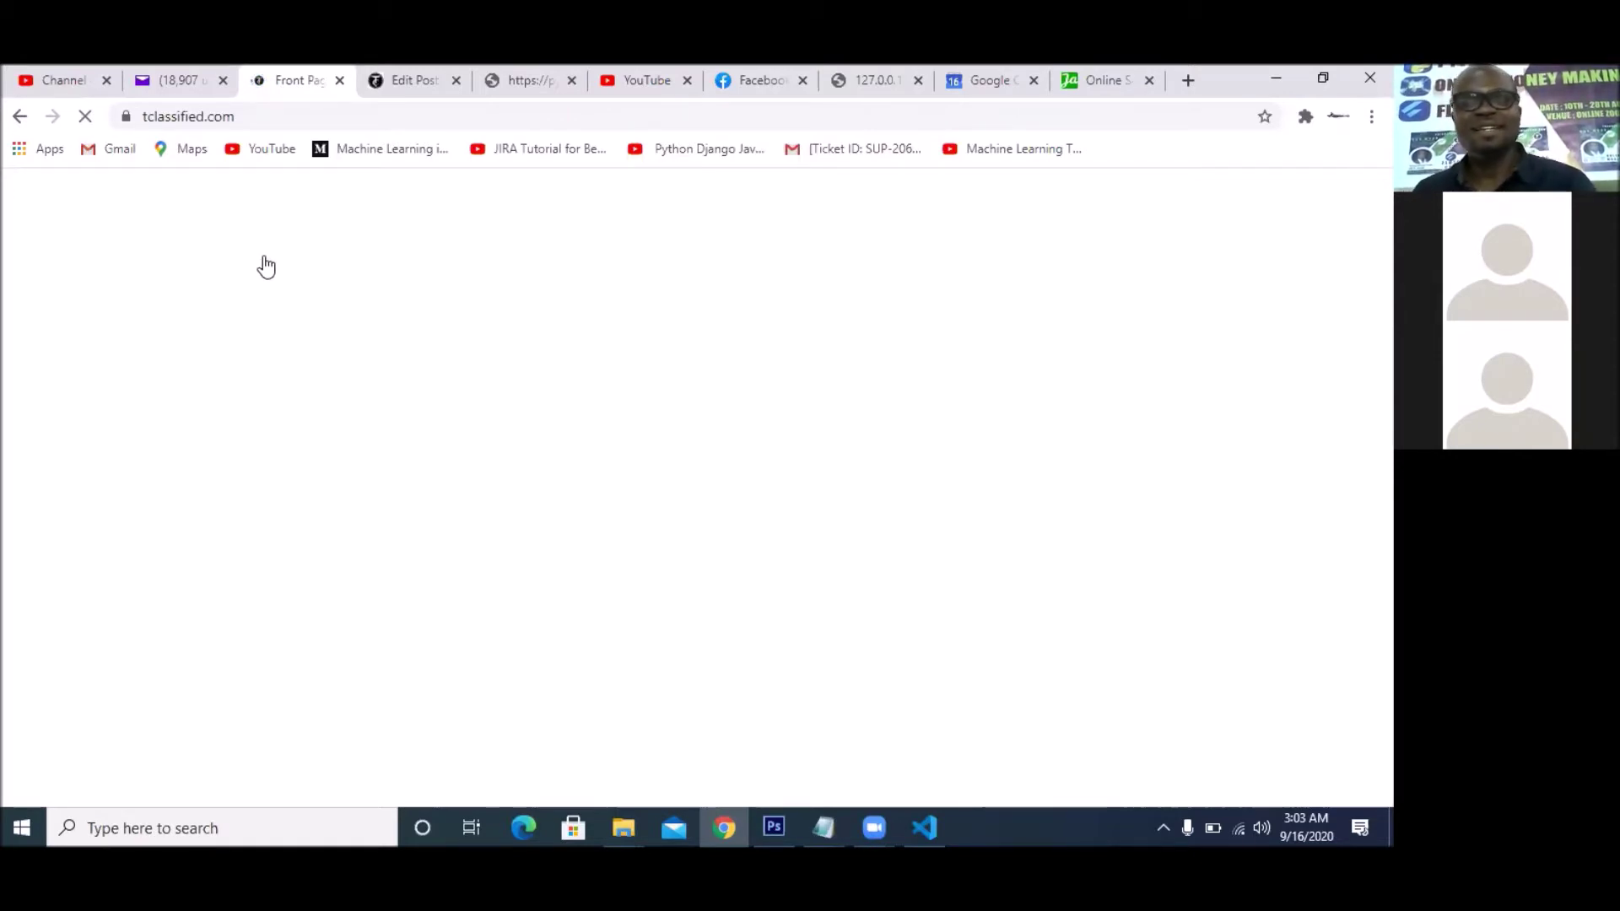
click(74, 79)
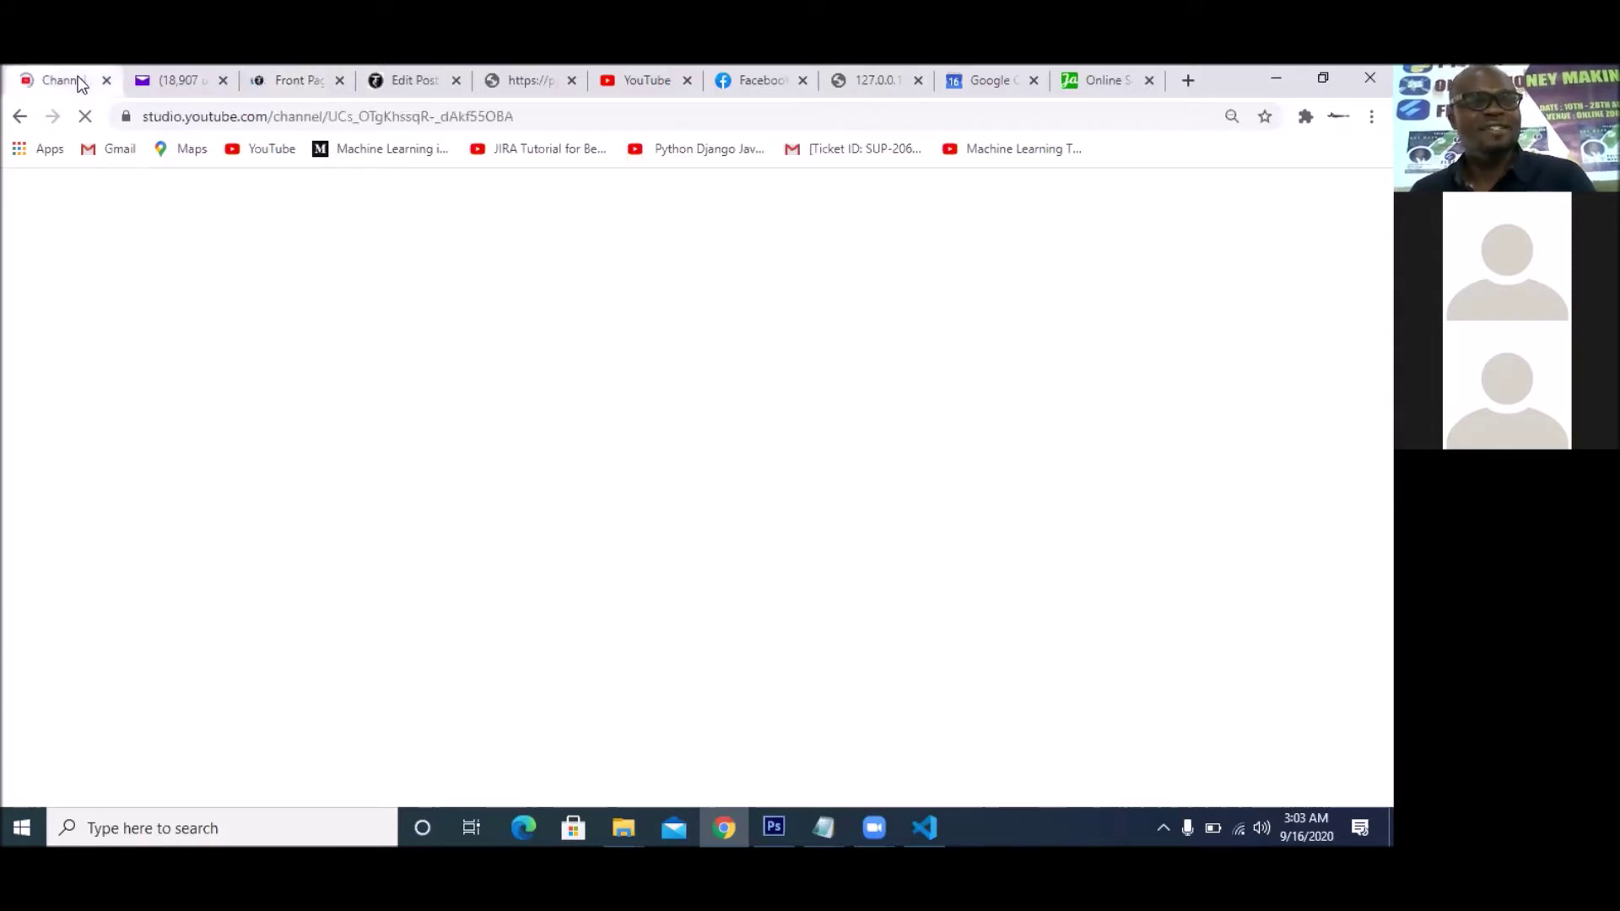
click(263, 118)
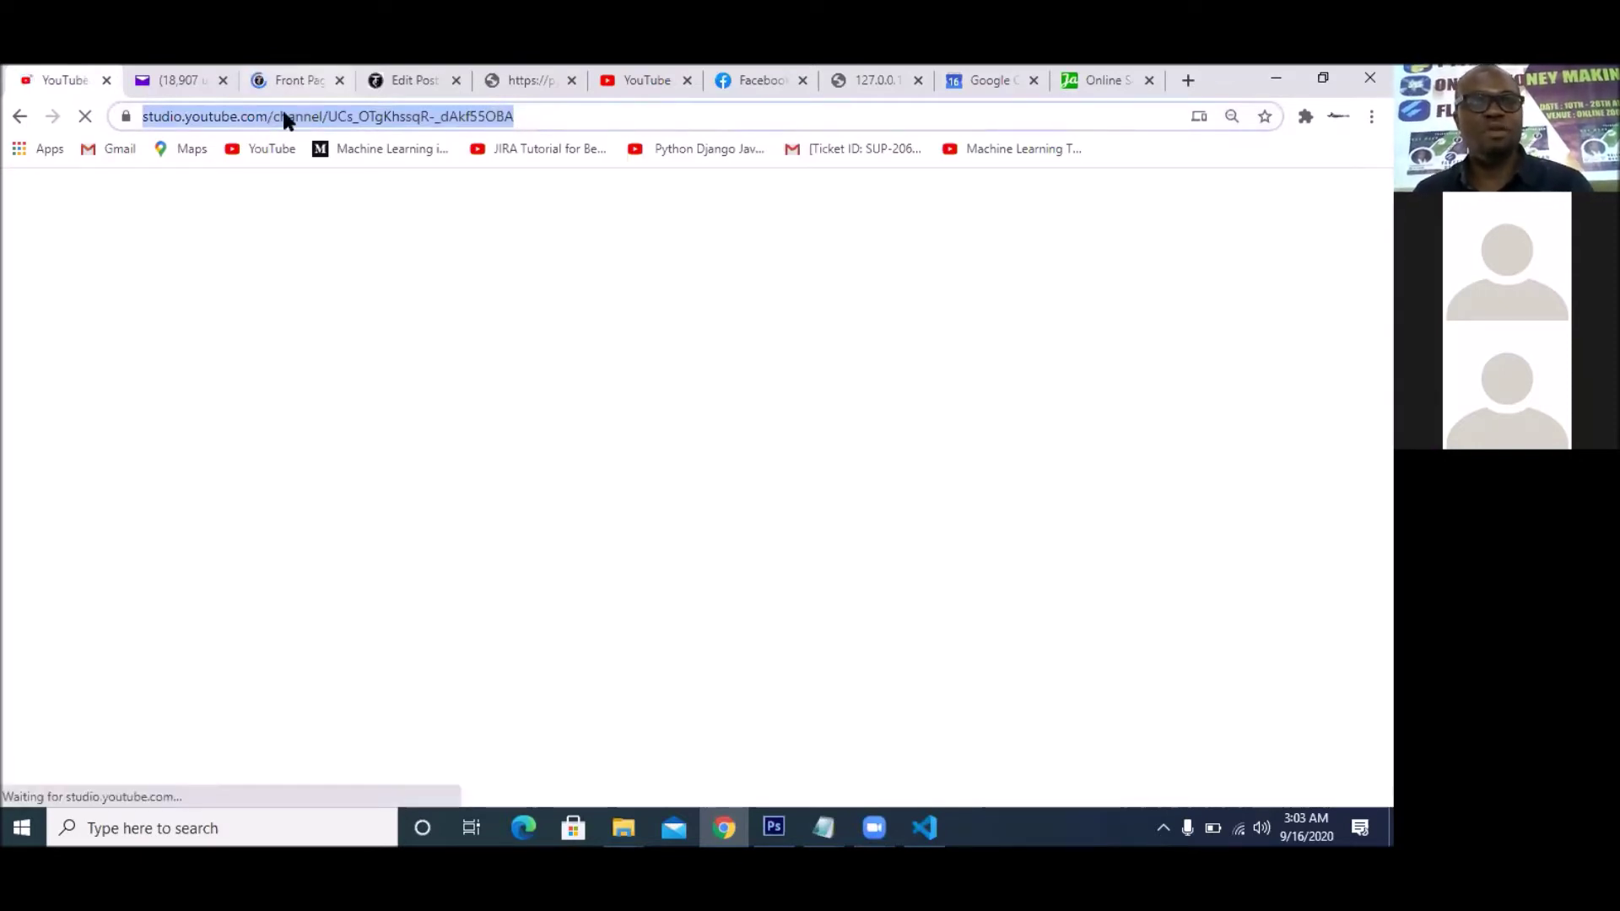
key(ctrl+3)
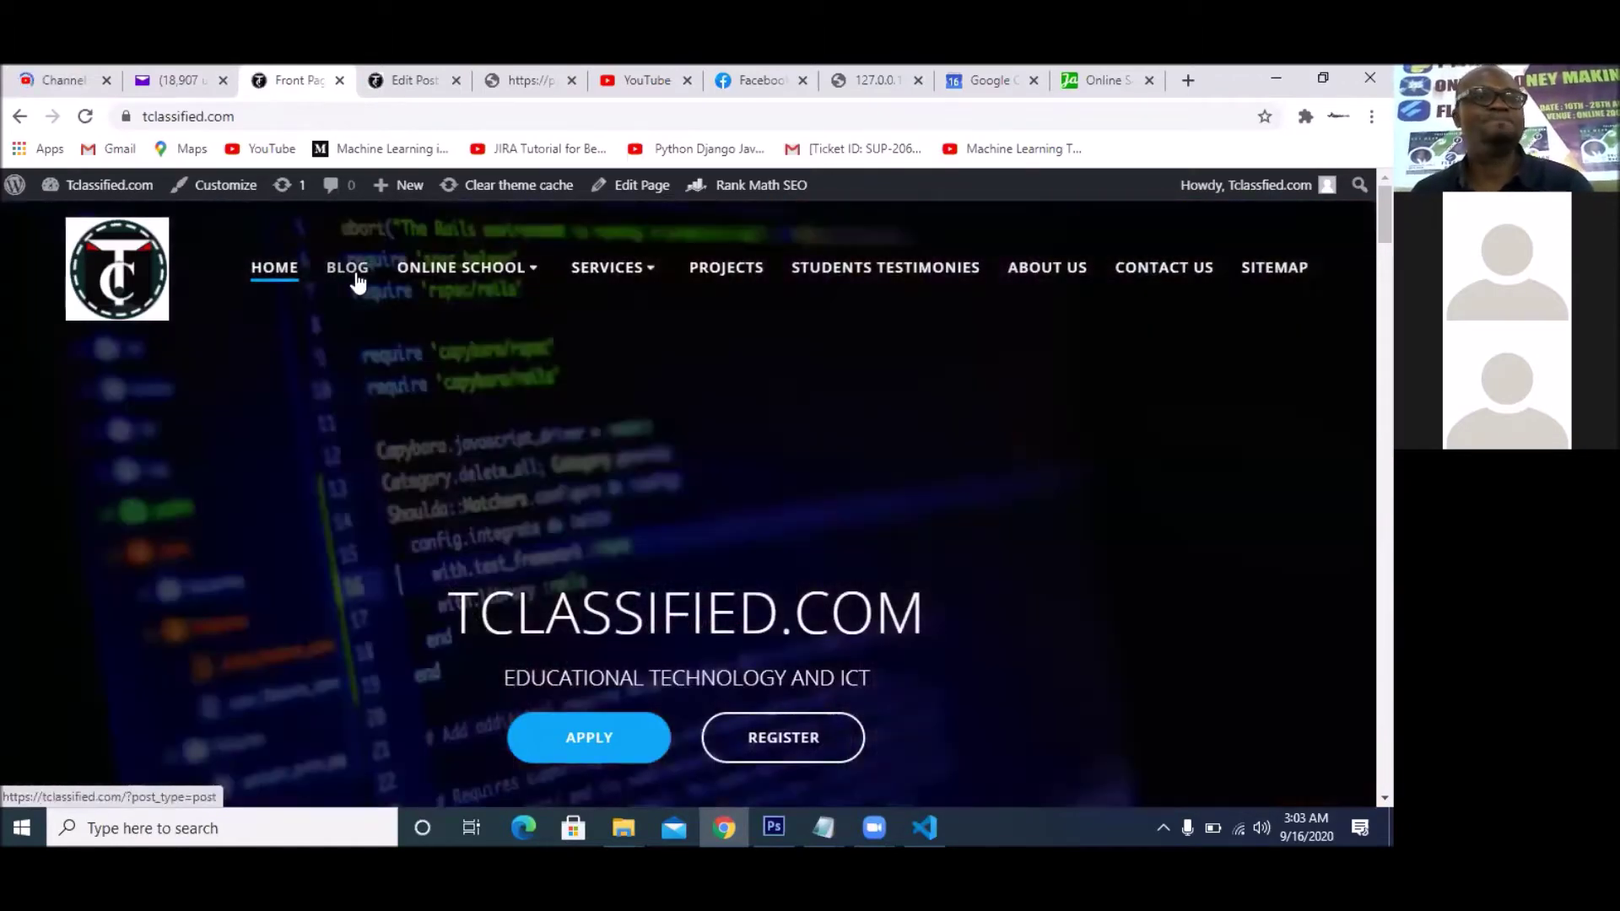
- Find the PHOTOSHOP STACK UP post in the Tclassified.com blog and open it
click(358, 281)
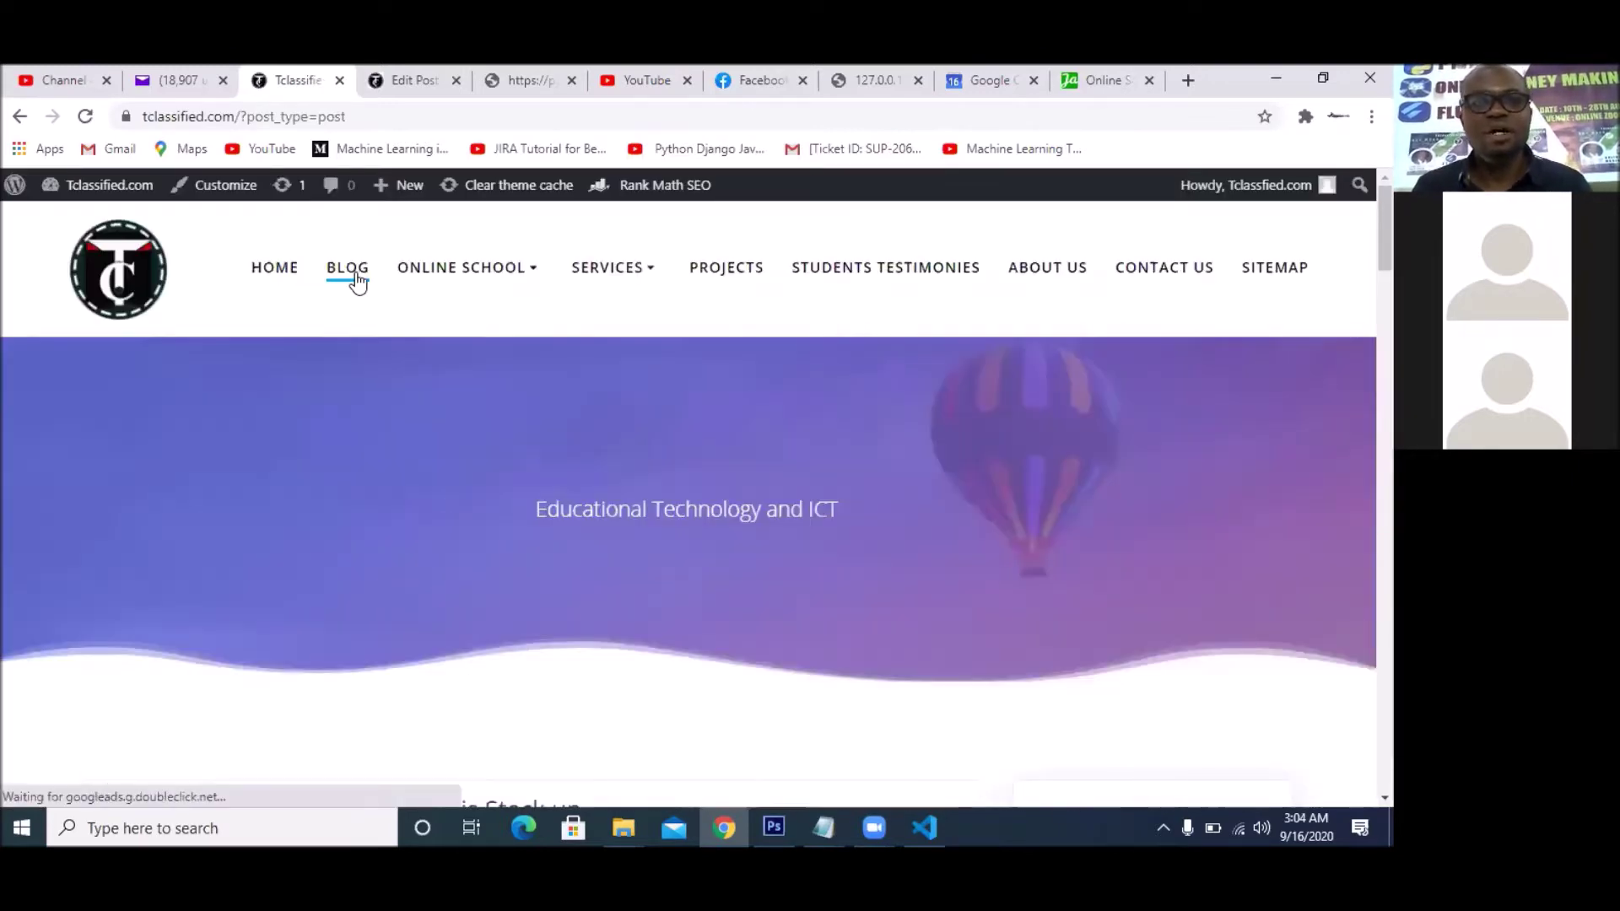
scroll(524, 433, down, 5)
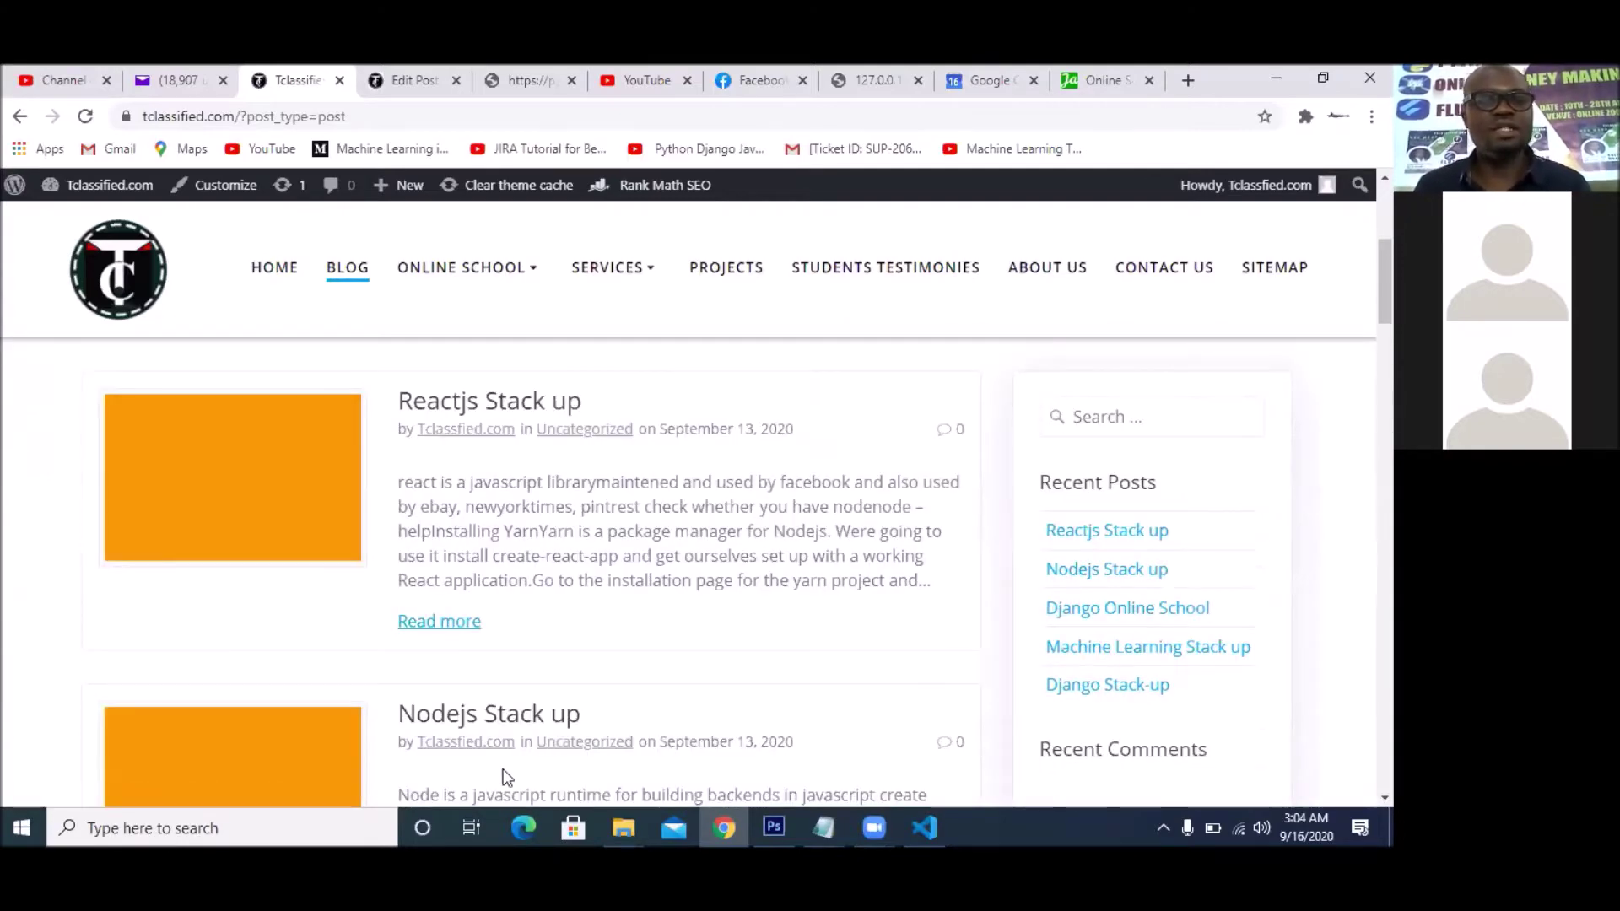
scroll(509, 774, down, 7)
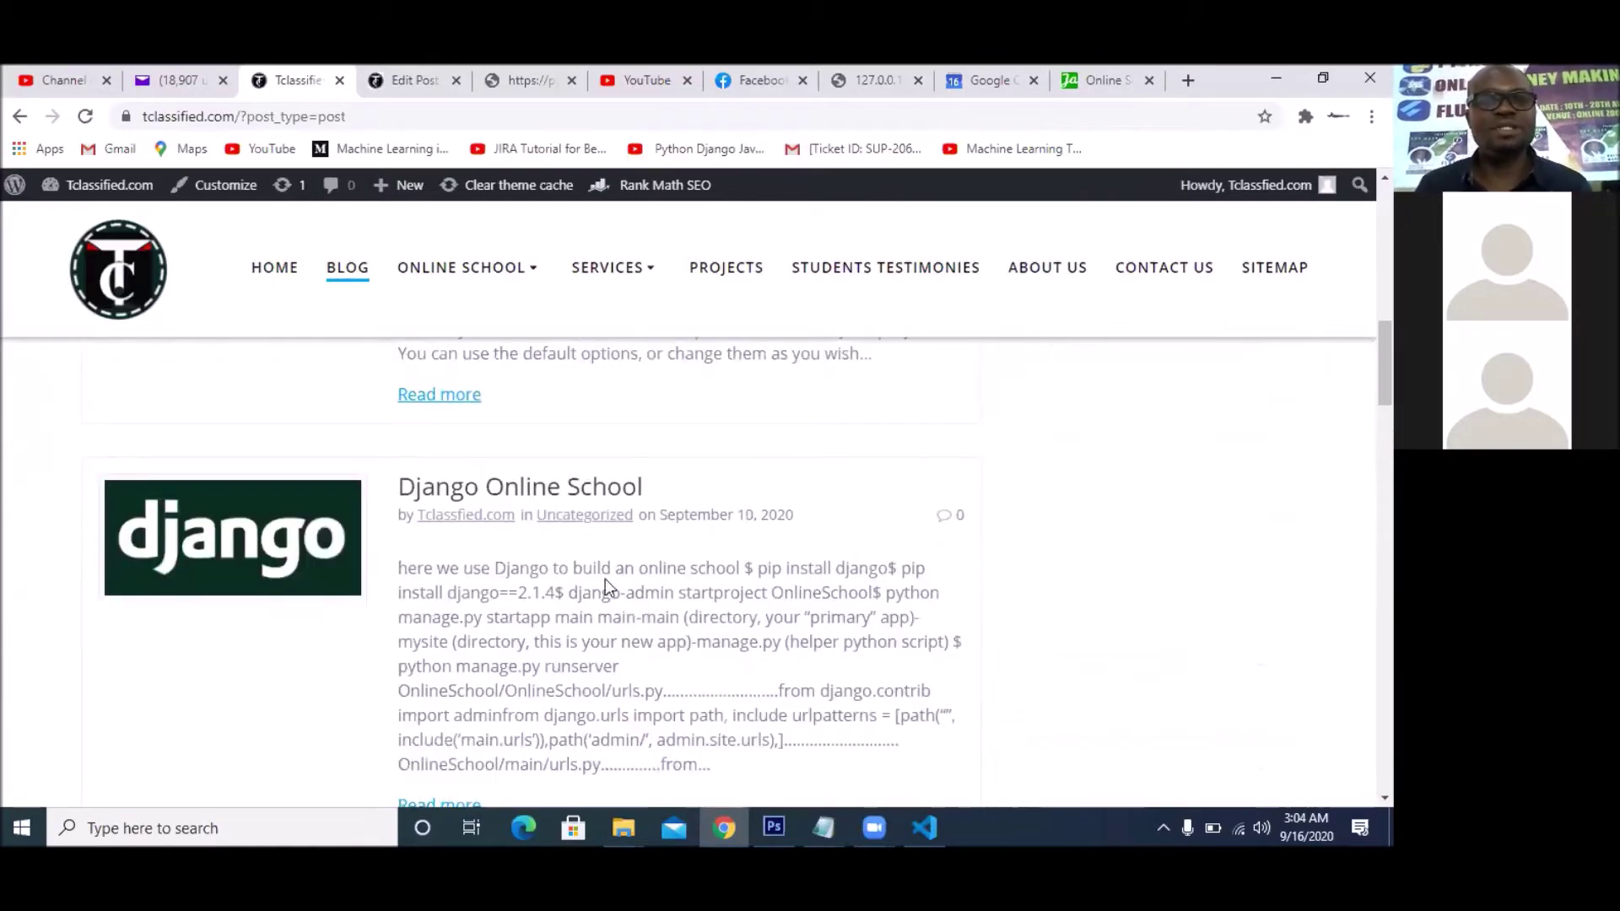
scroll(668, 544, down, 5)
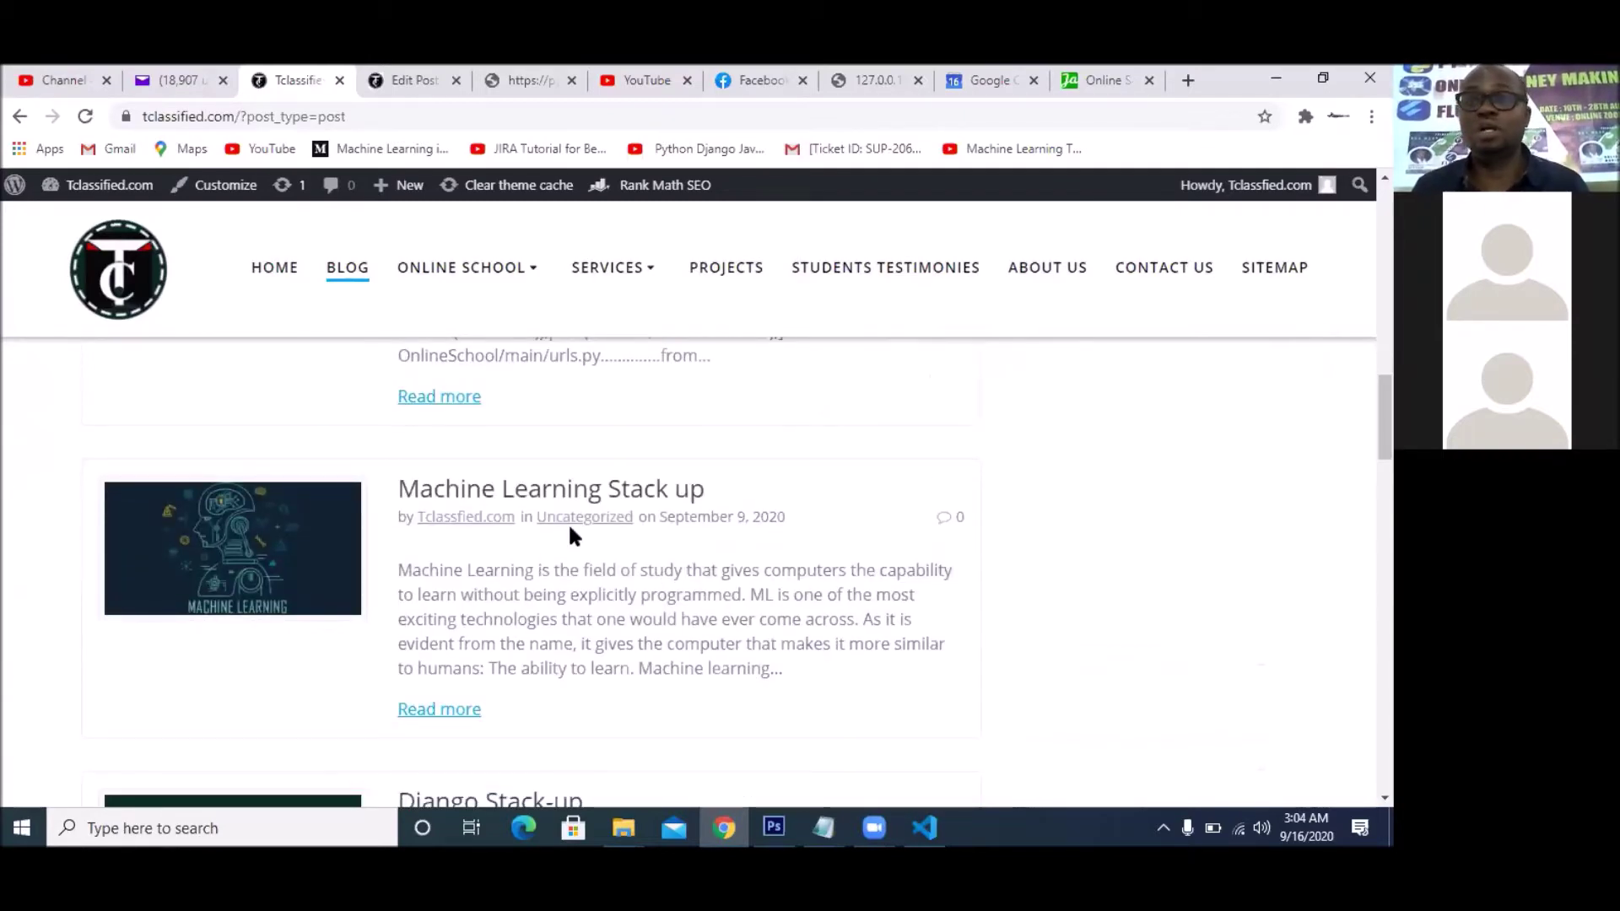
scroll(600, 559, down, 4)
scroll(600, 558, down, 9)
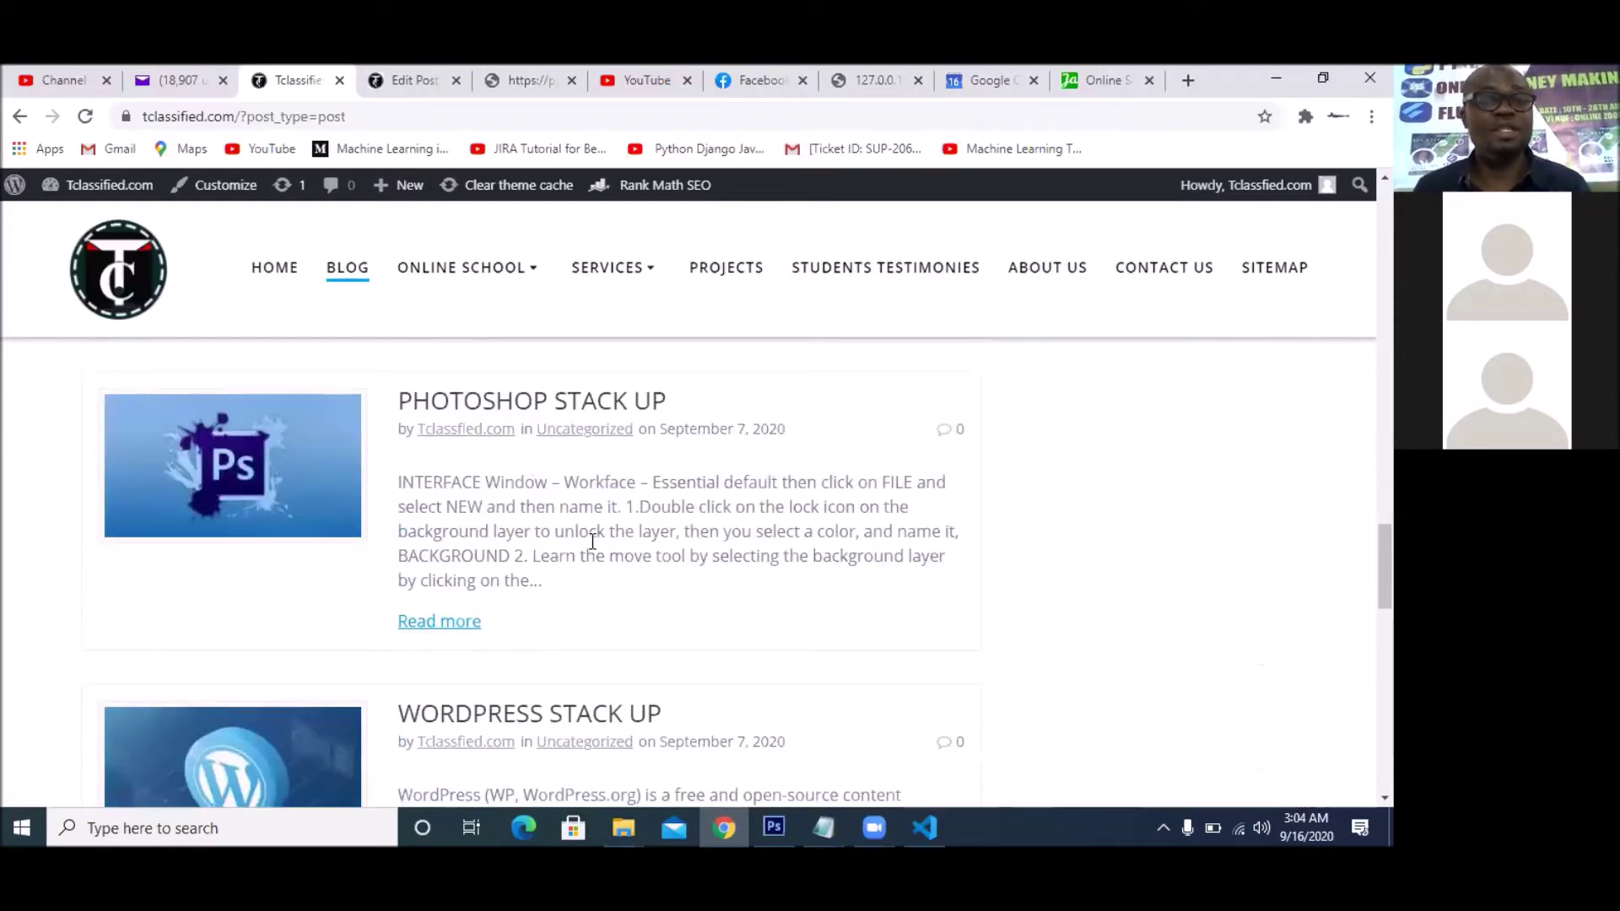
click(521, 409)
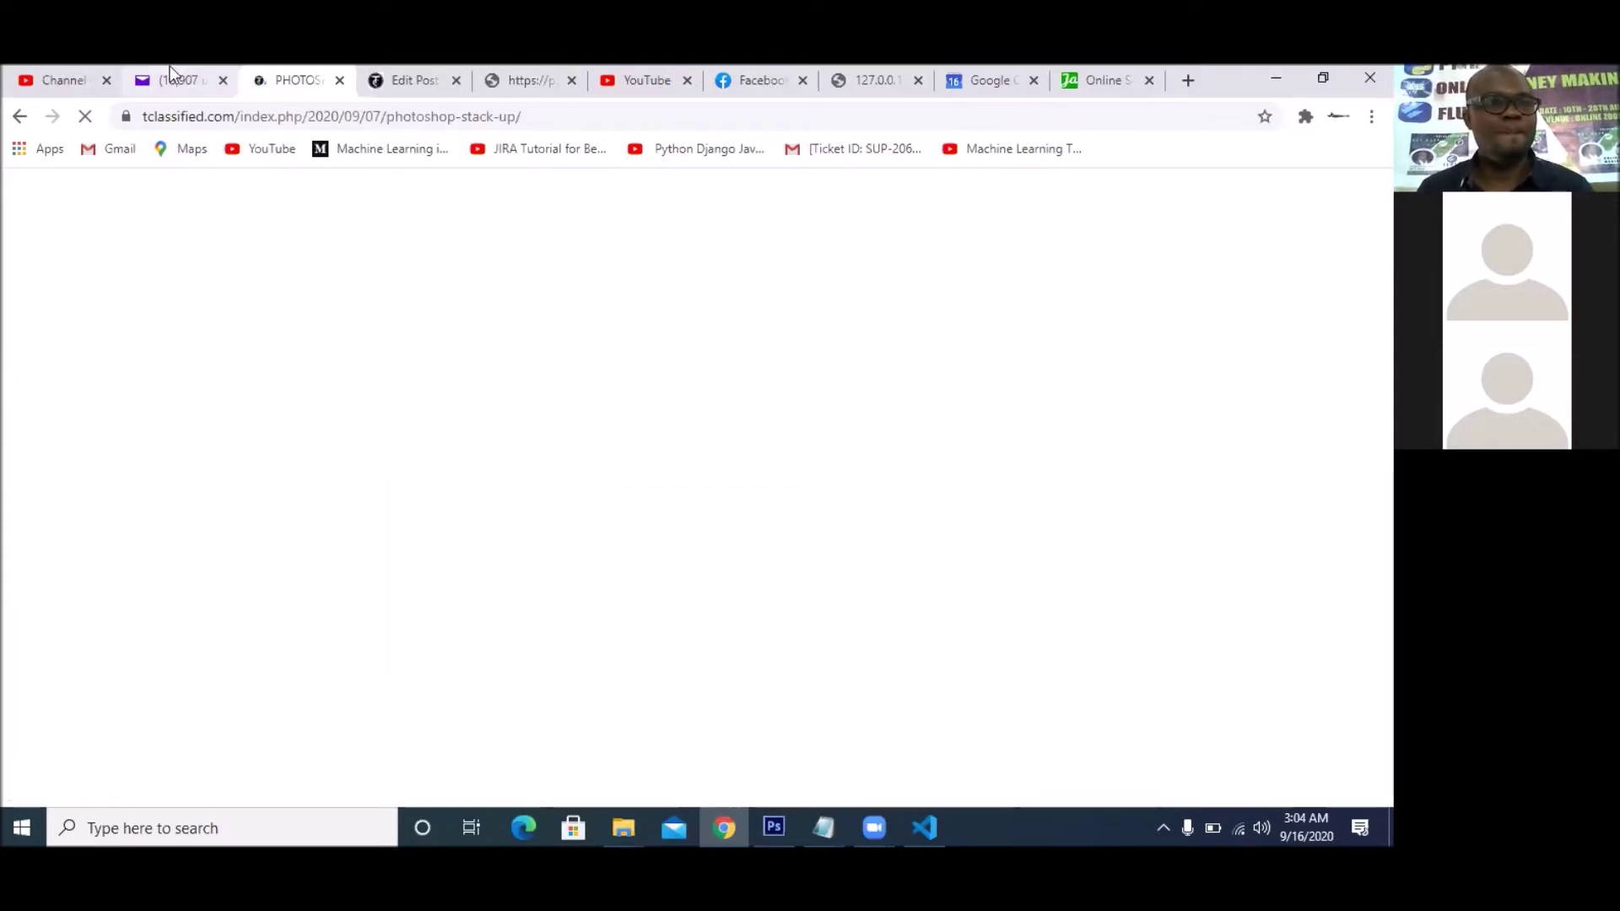
- Replace the YouTube Studio dashboard with the youtube.com home page
click(77, 85)
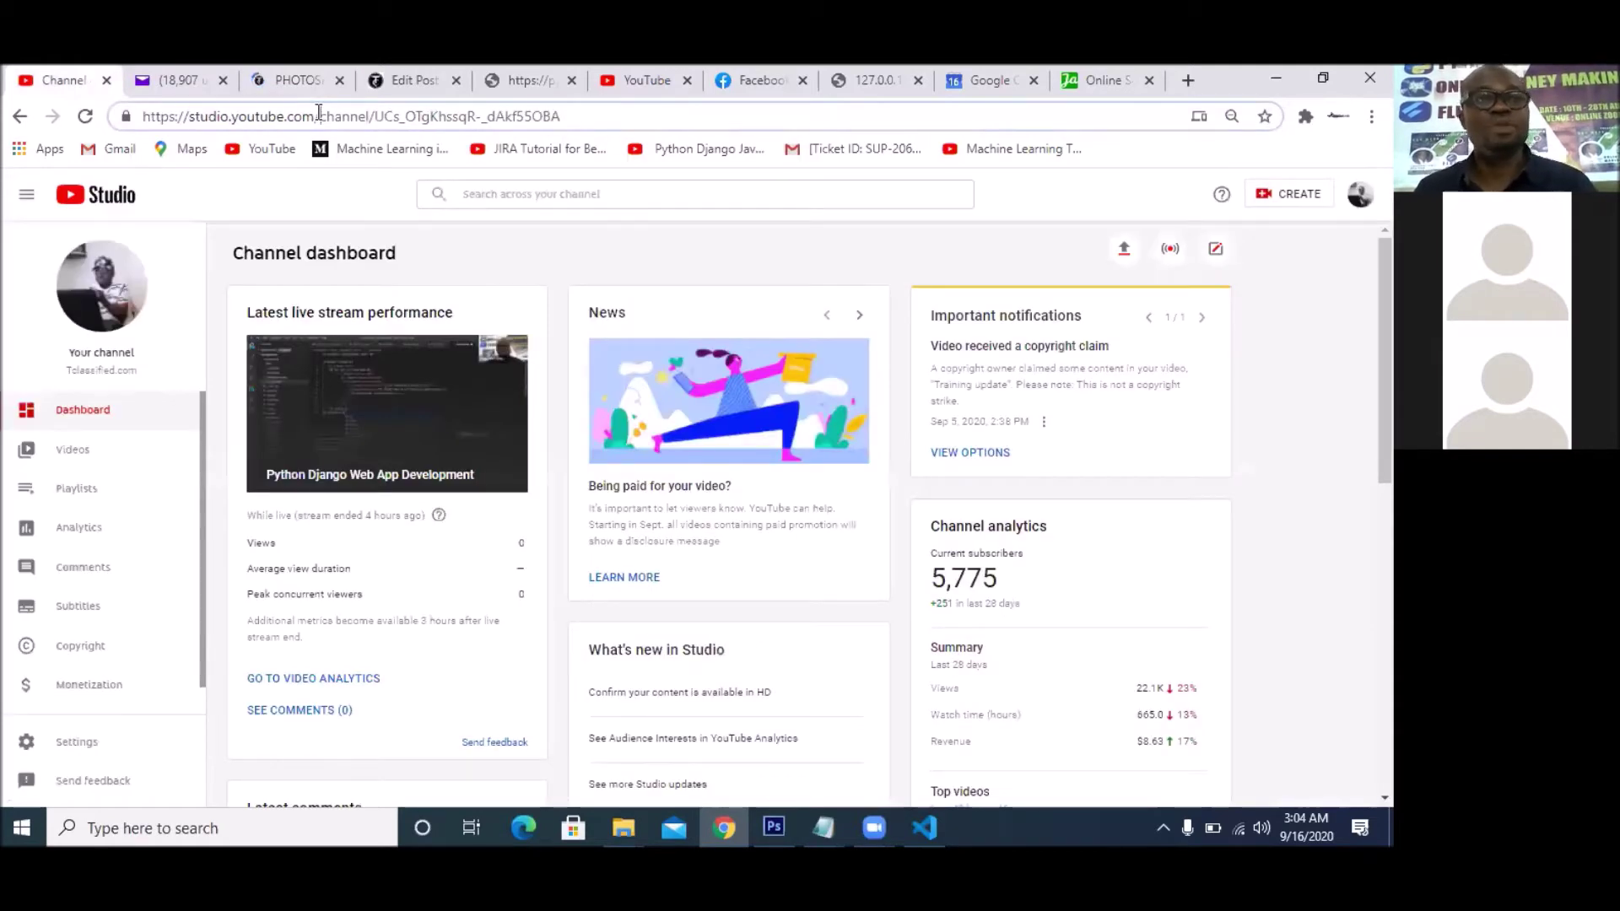
double_click(319, 115)
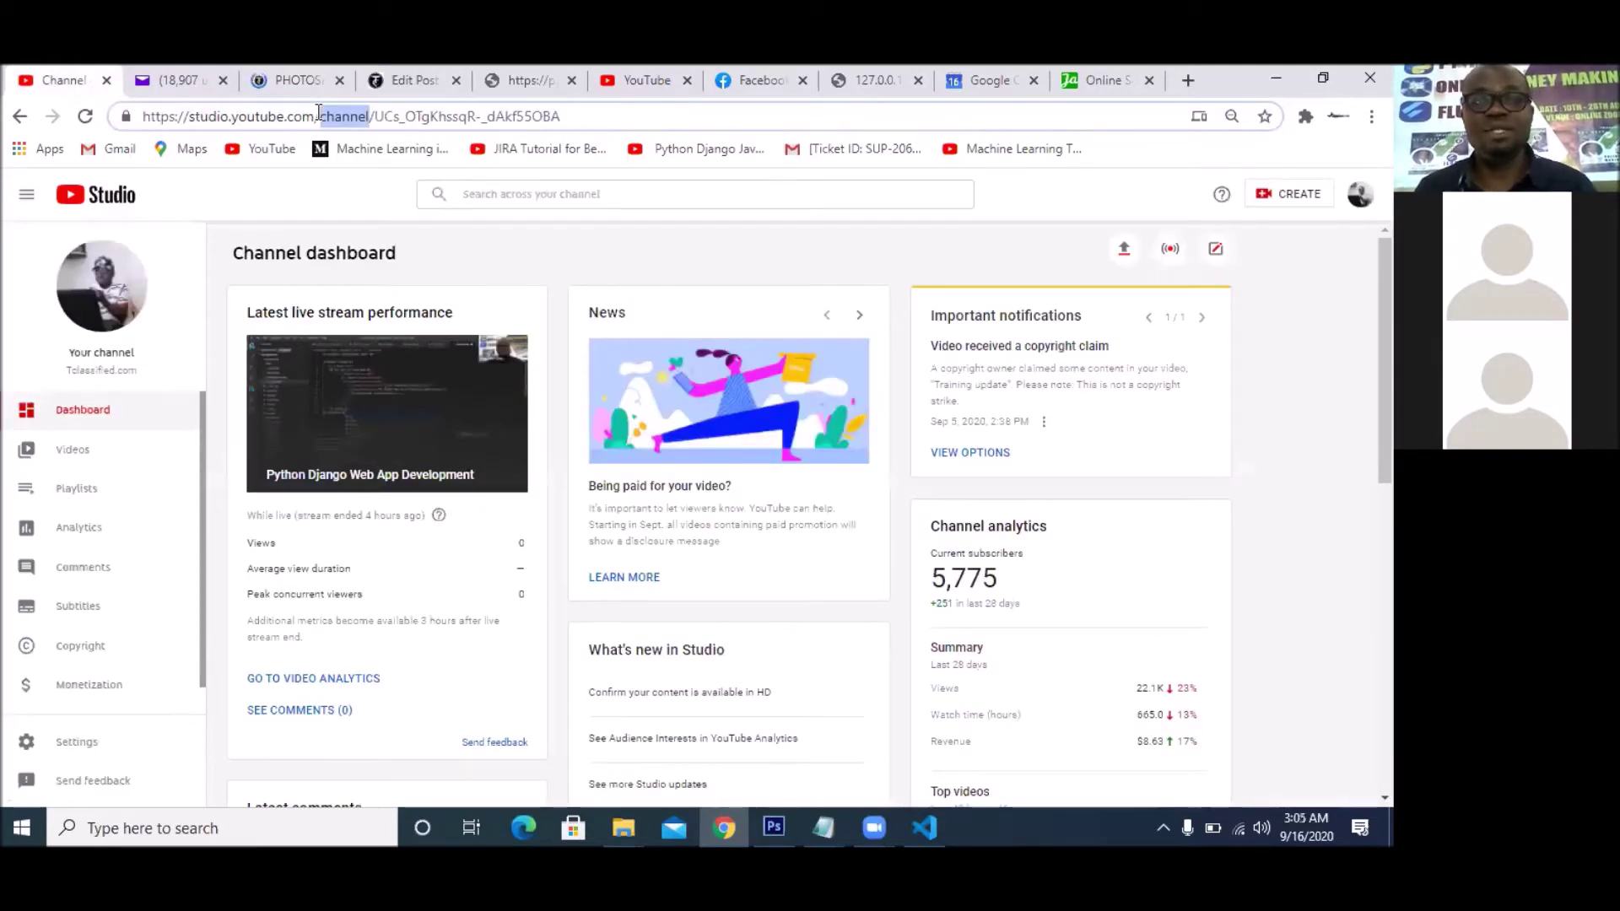
click(319, 116)
double_click(319, 115)
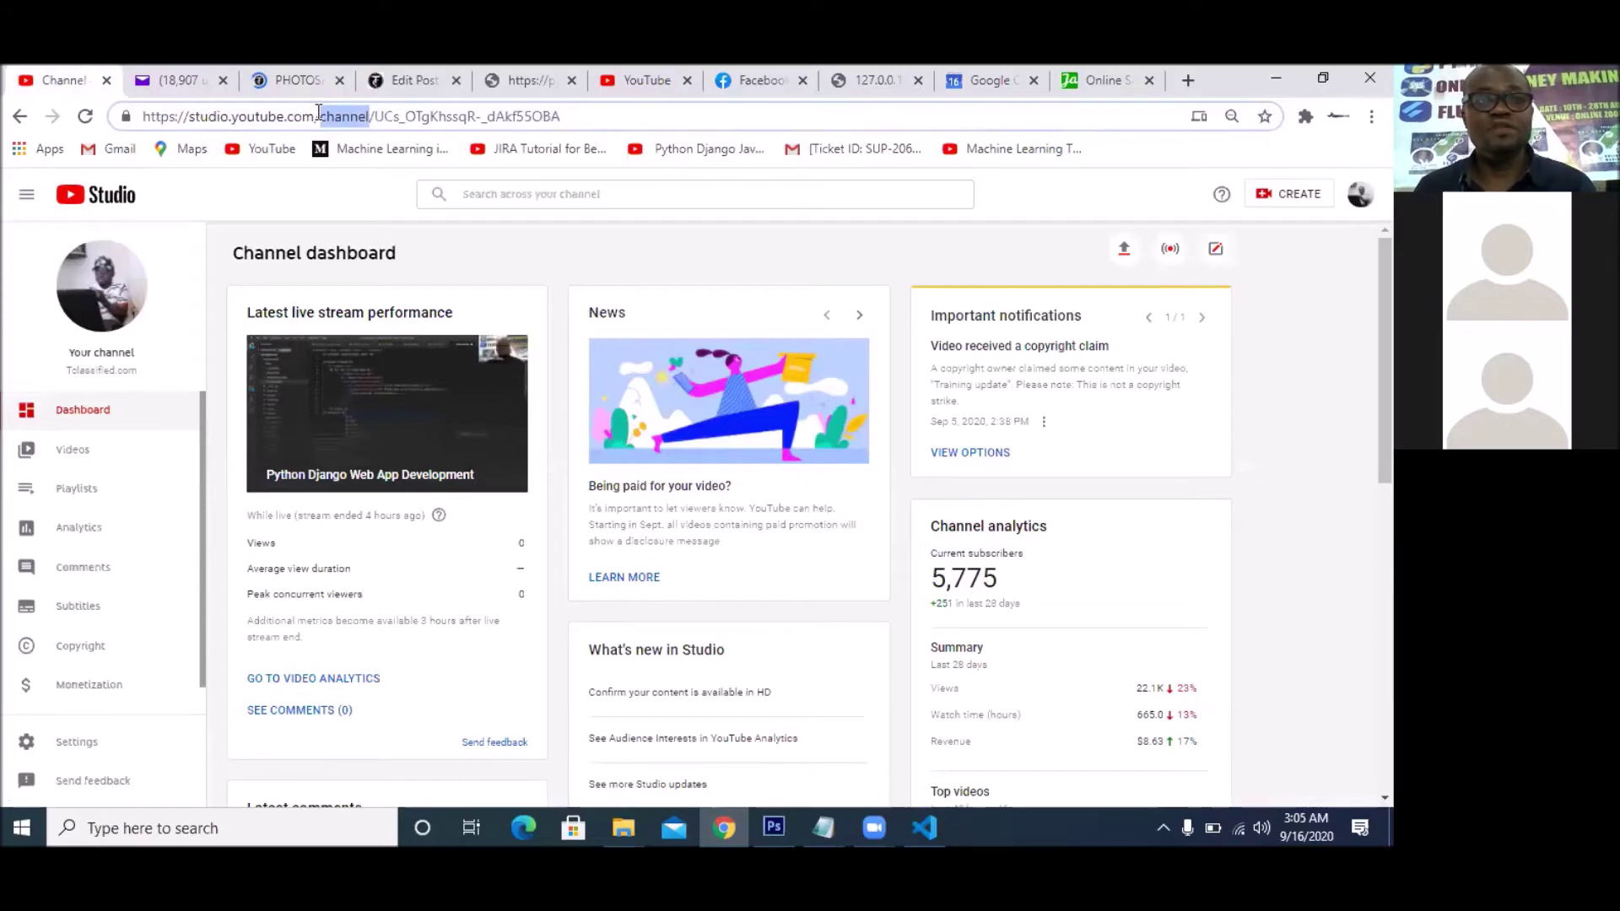
triple_click(317, 113)
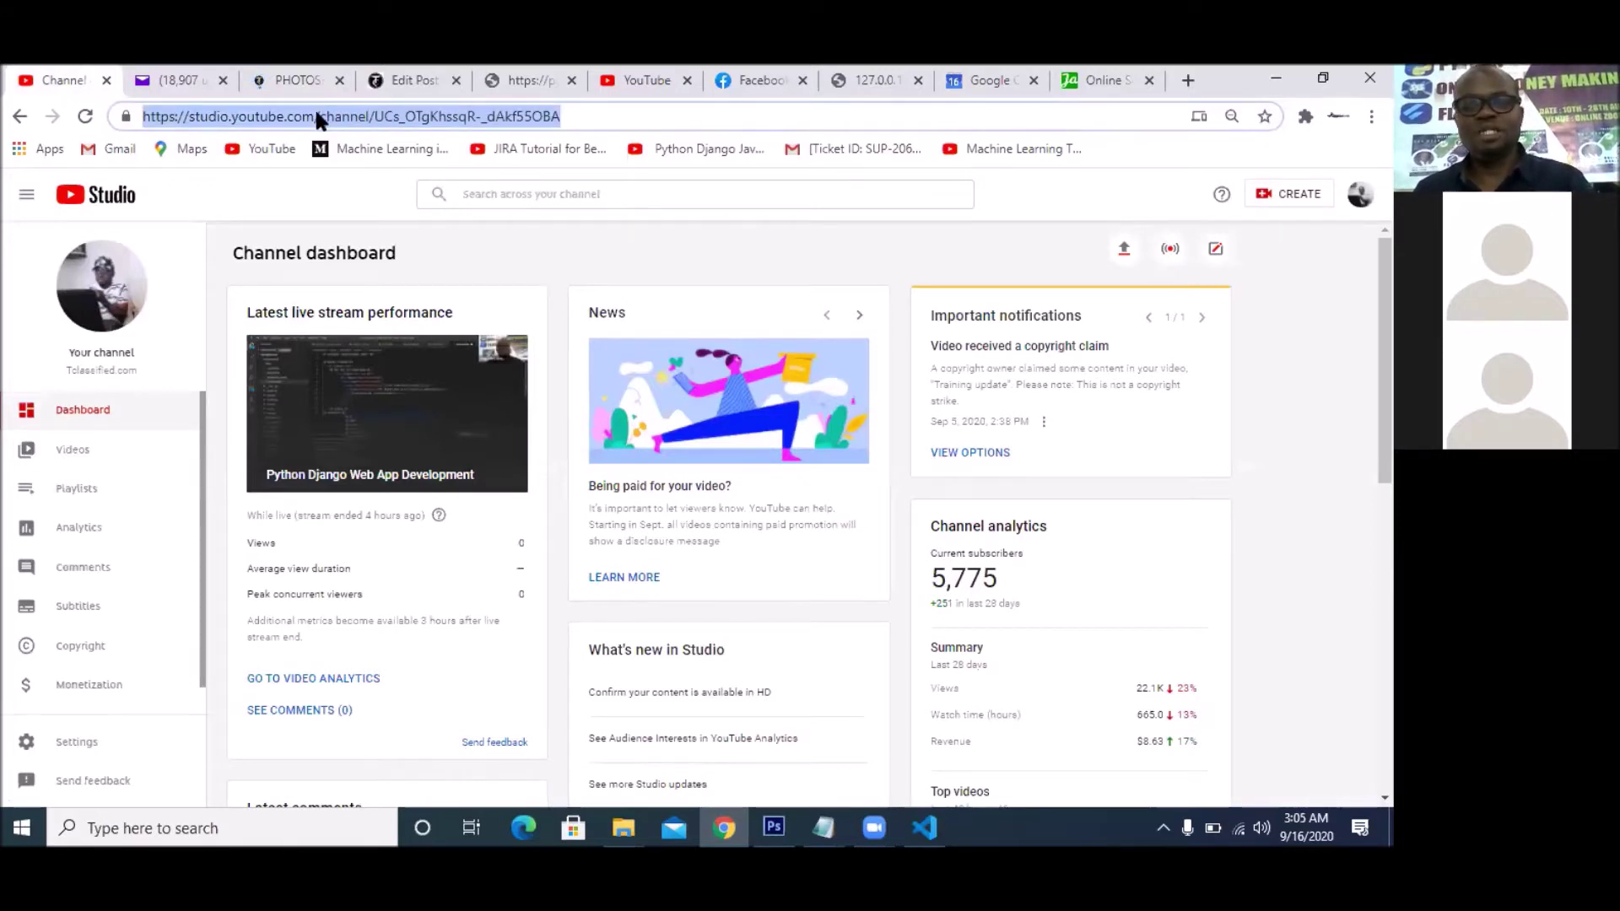
text(youtube.com)
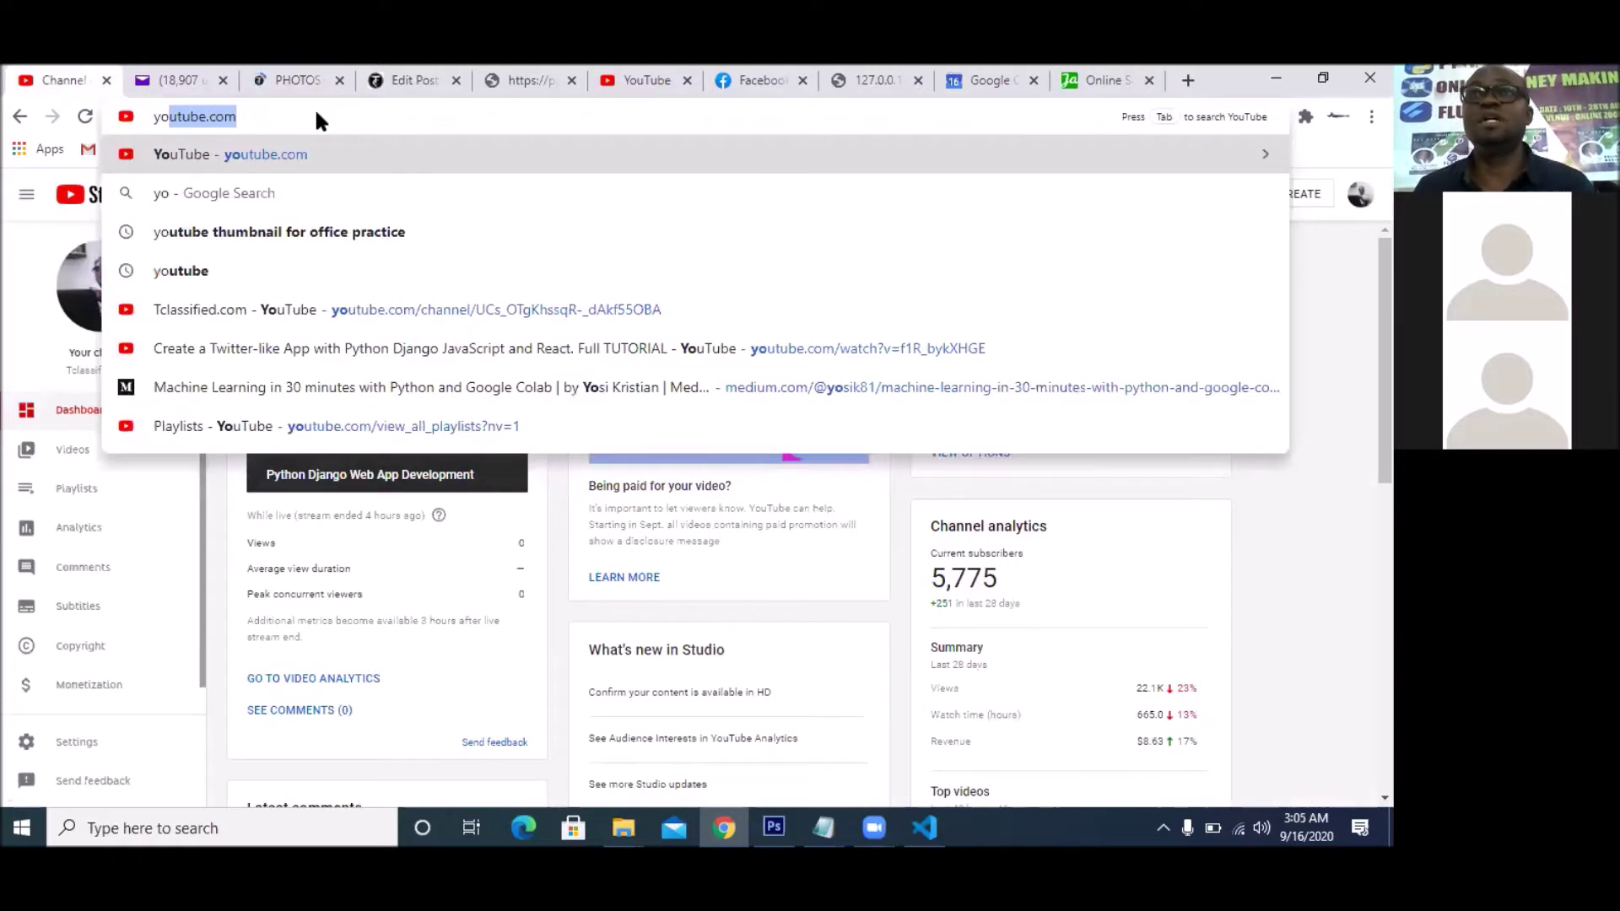
key(Return)
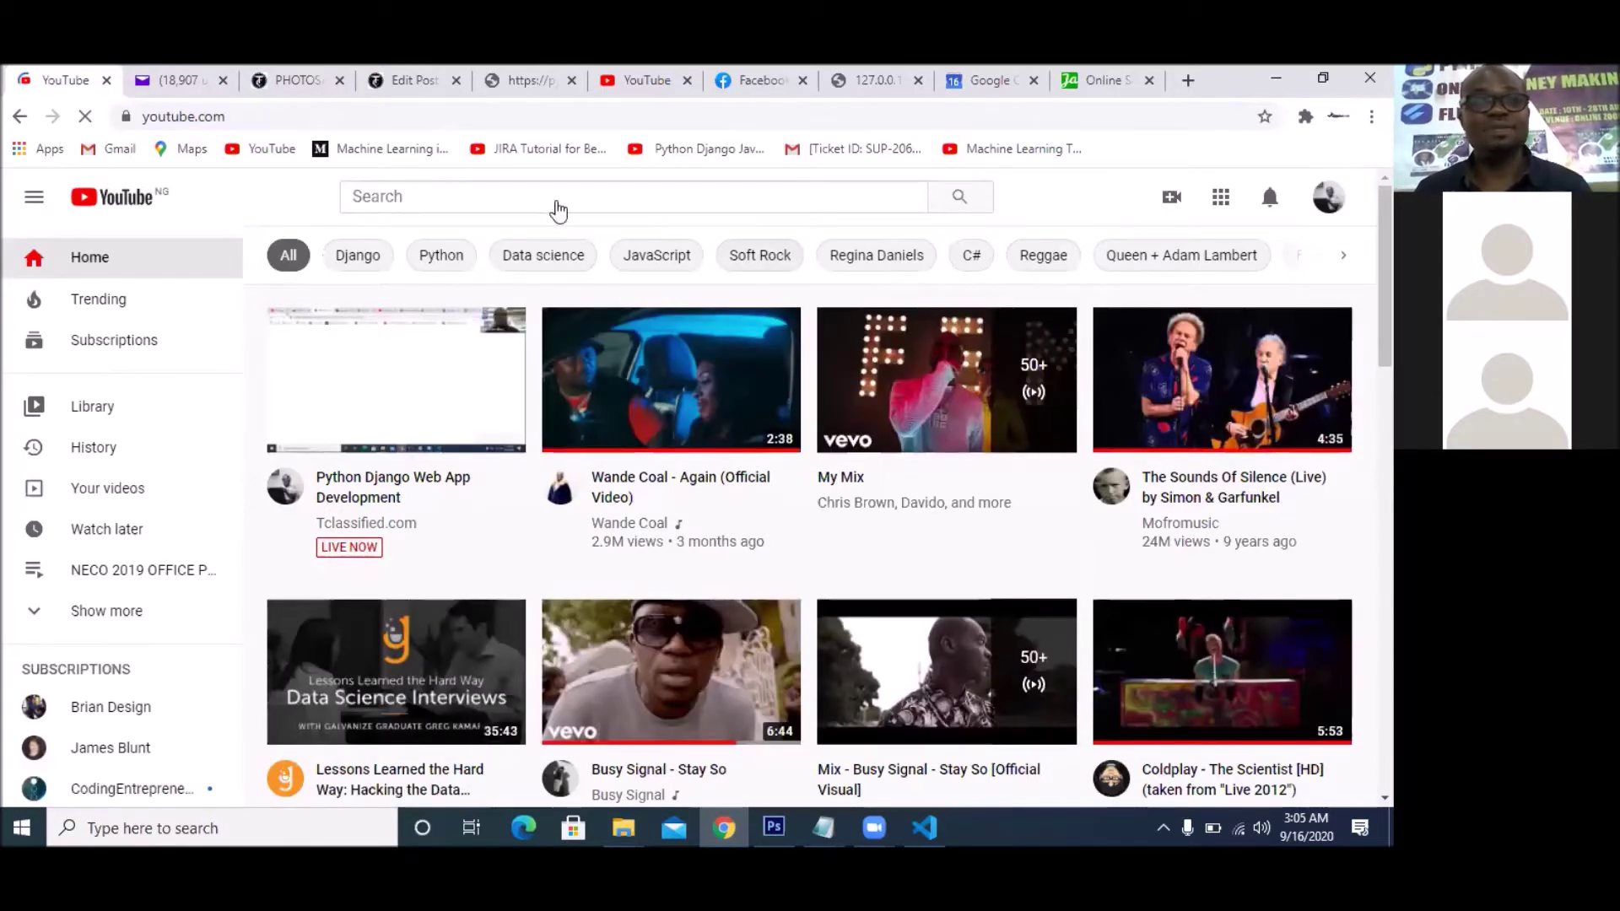
- Search YouTube for the instructor's channel by name and open the channel from the results
click(500, 196)
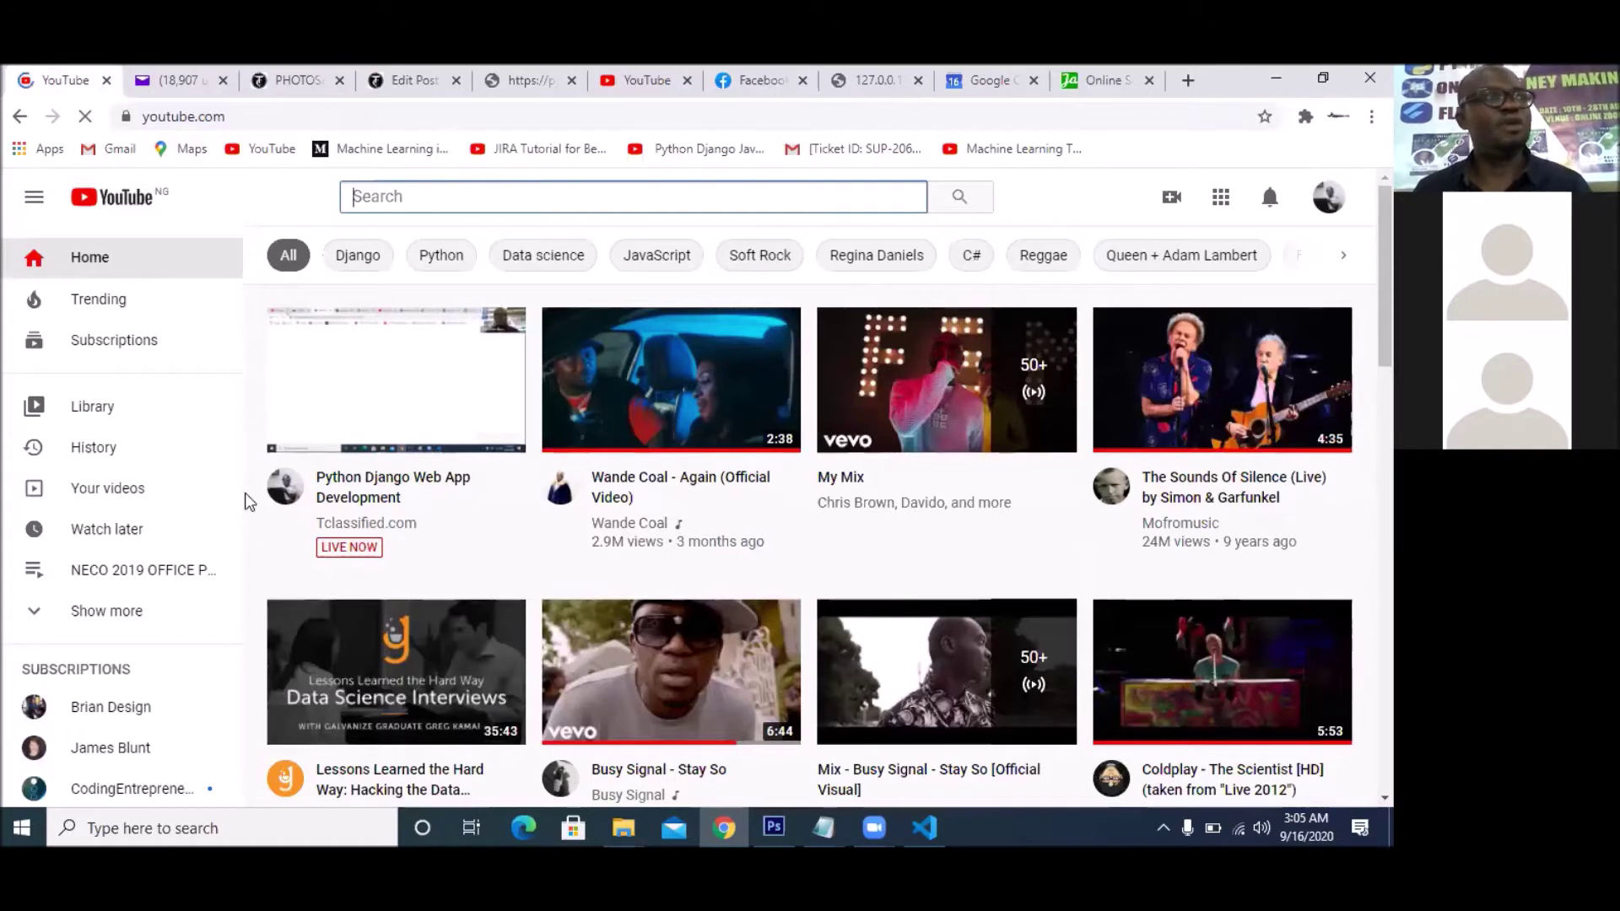
mouse_move(486, 615)
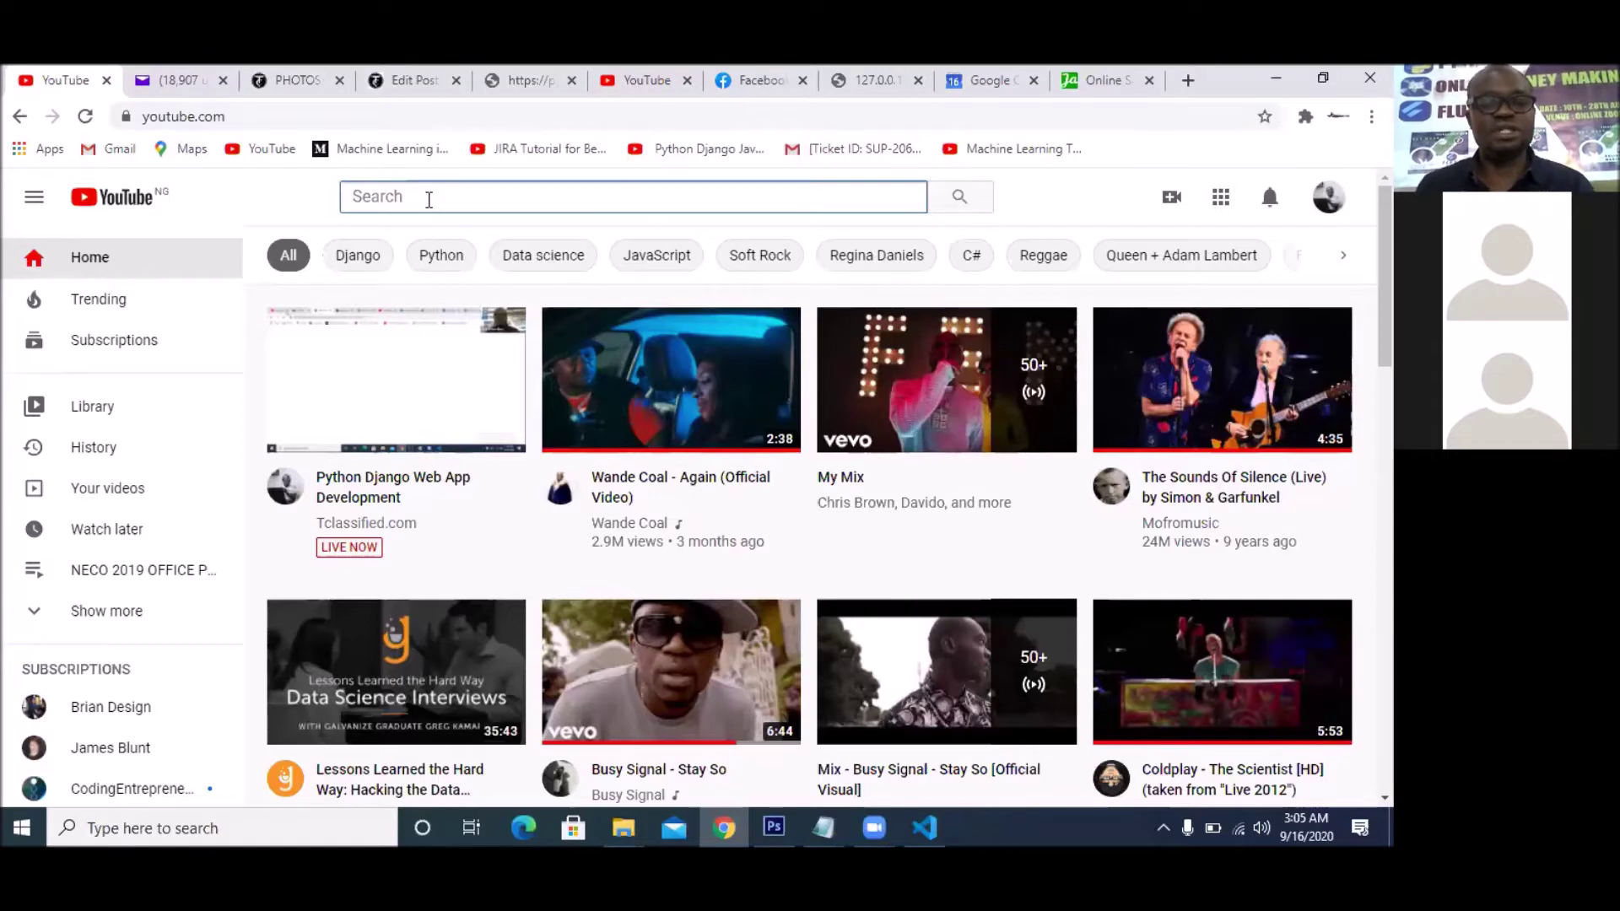
text(austinekere)
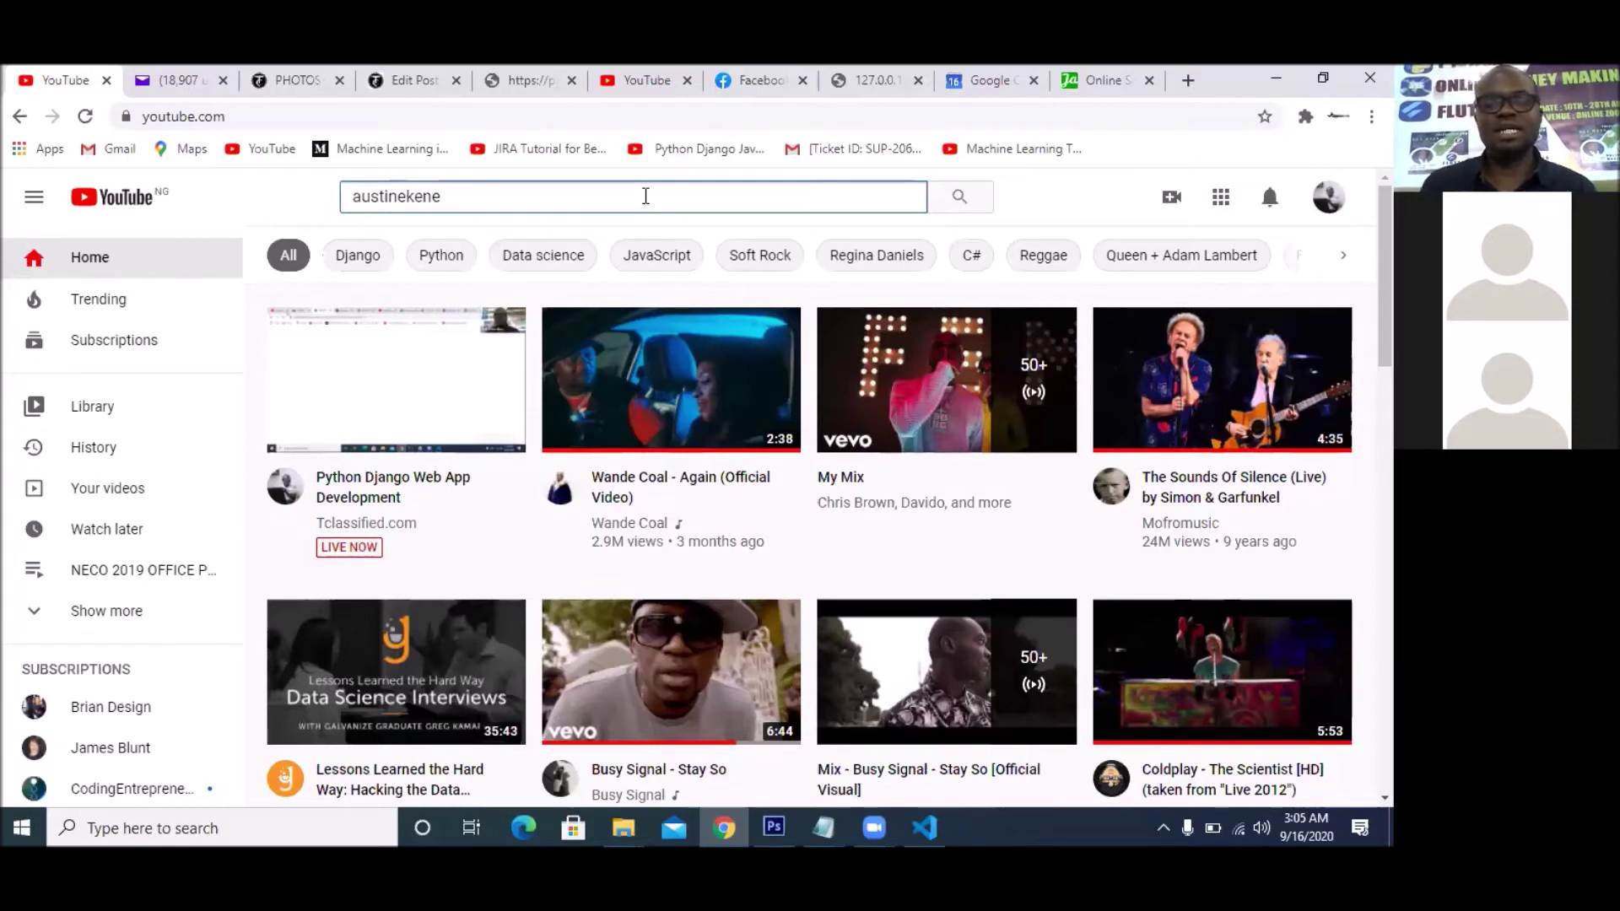
click(962, 211)
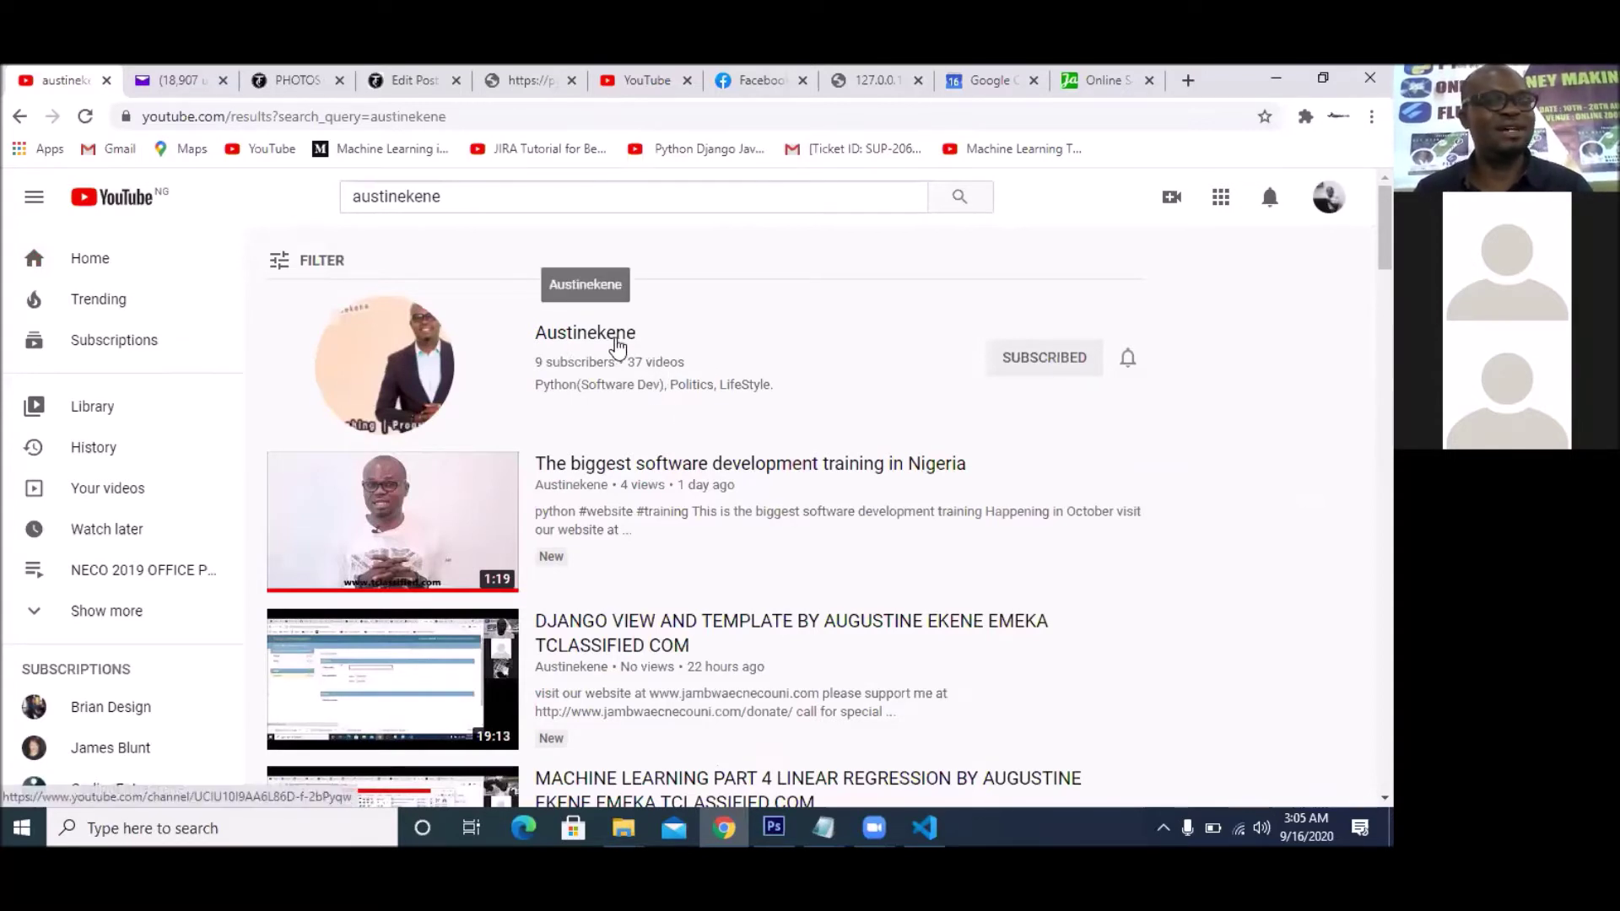
click(609, 341)
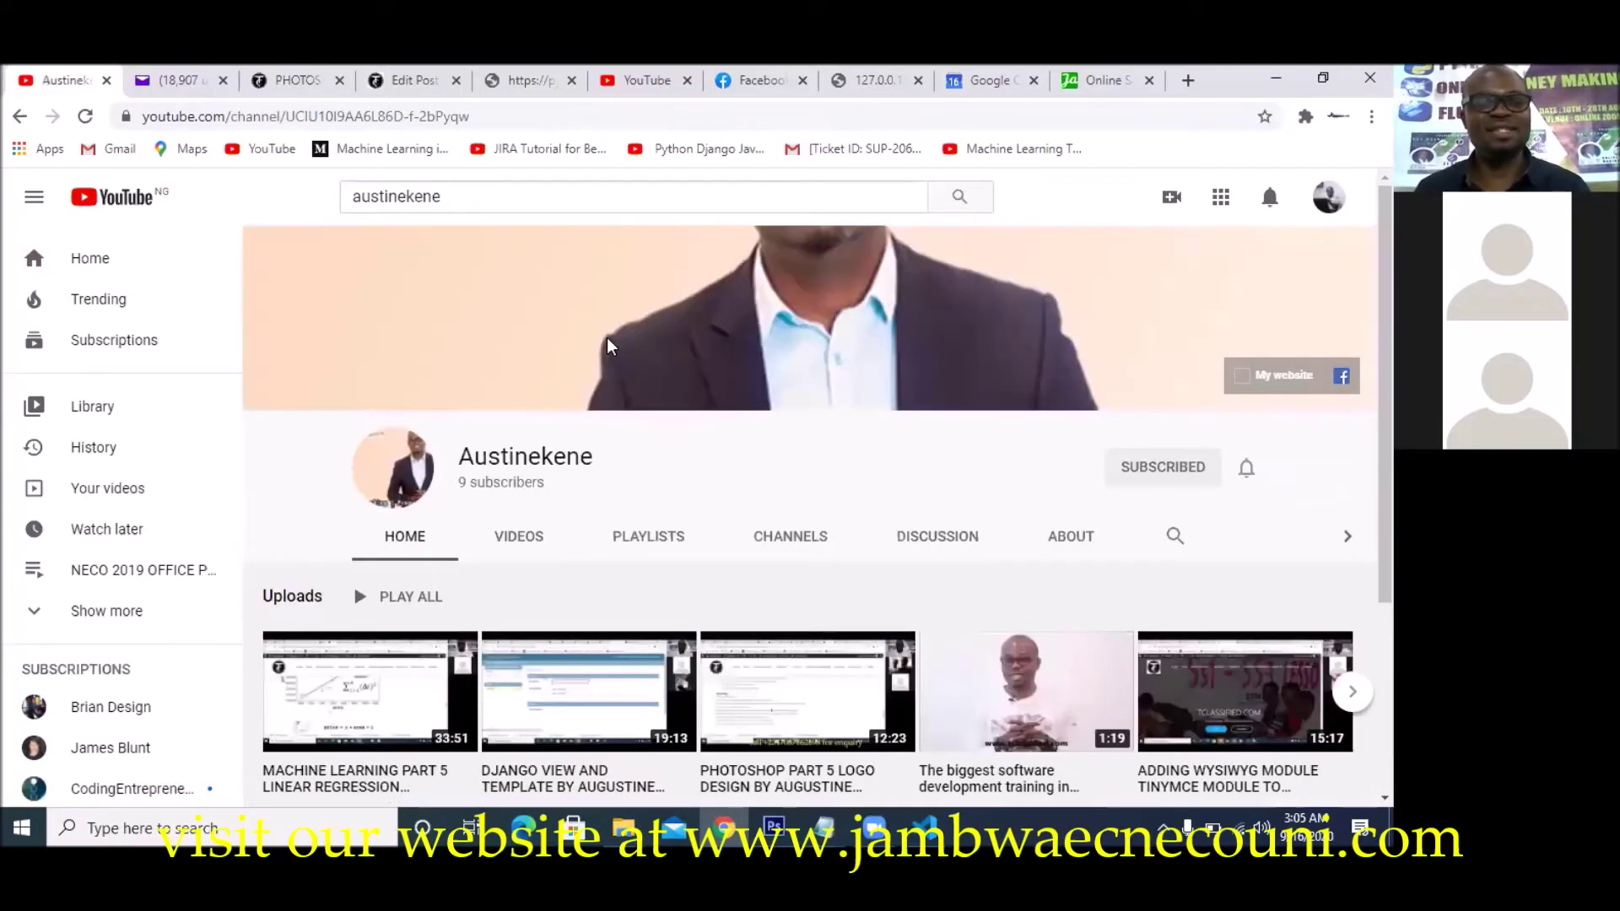
- Open the channel's playlists and look through all created playlists, including Photoshop Tutorials and Microsoft Powerpoint
scroll(628, 715, down, 1)
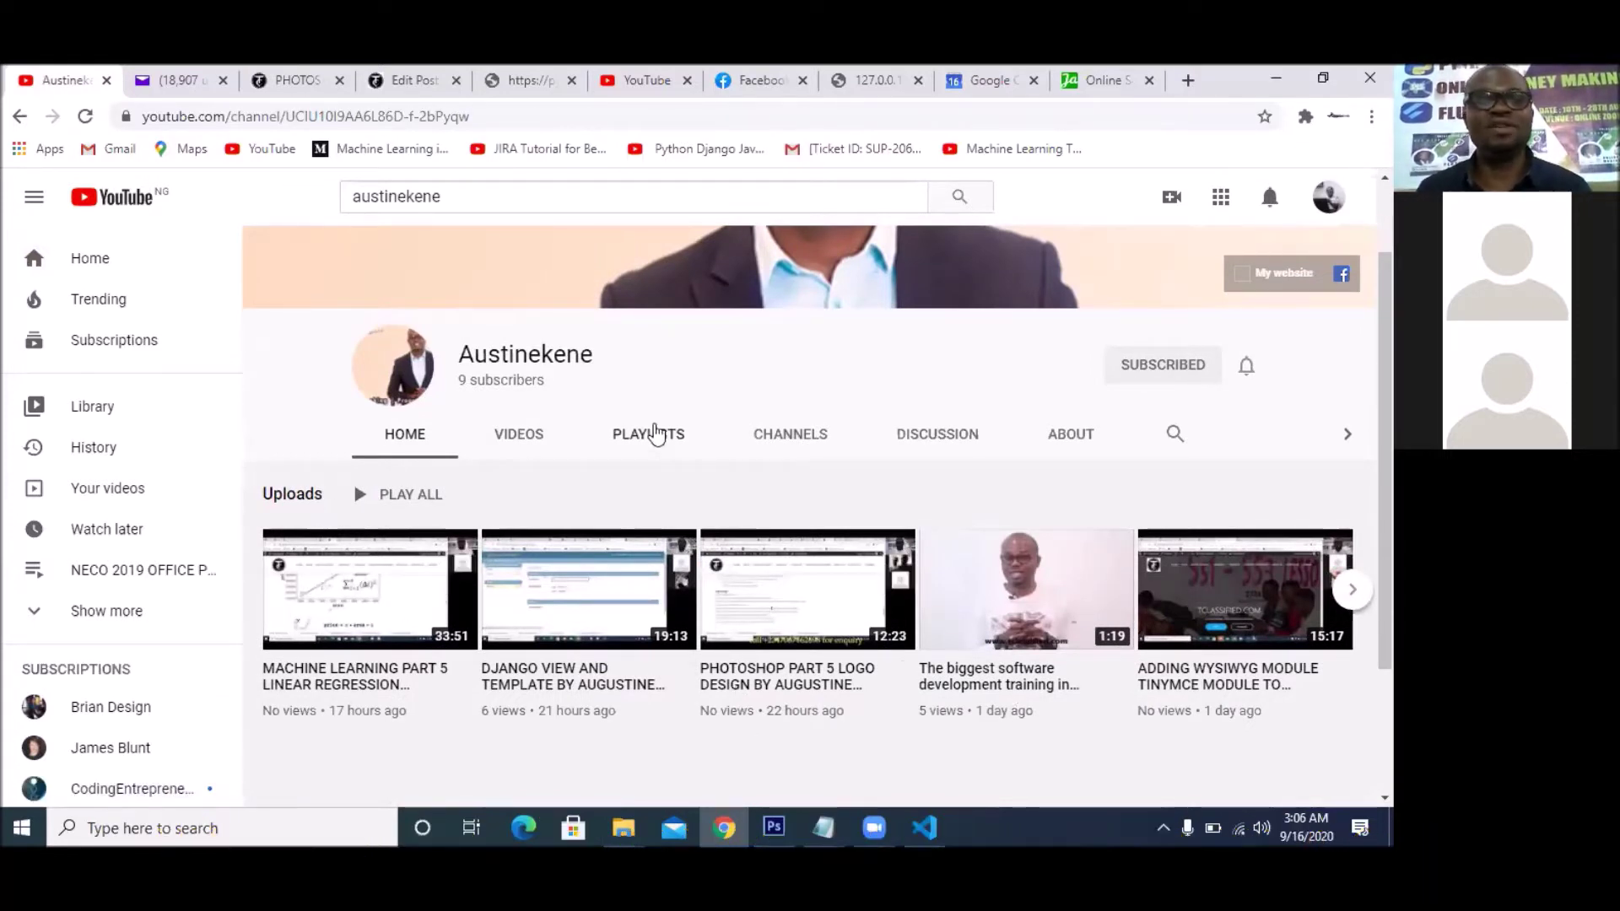
click(651, 443)
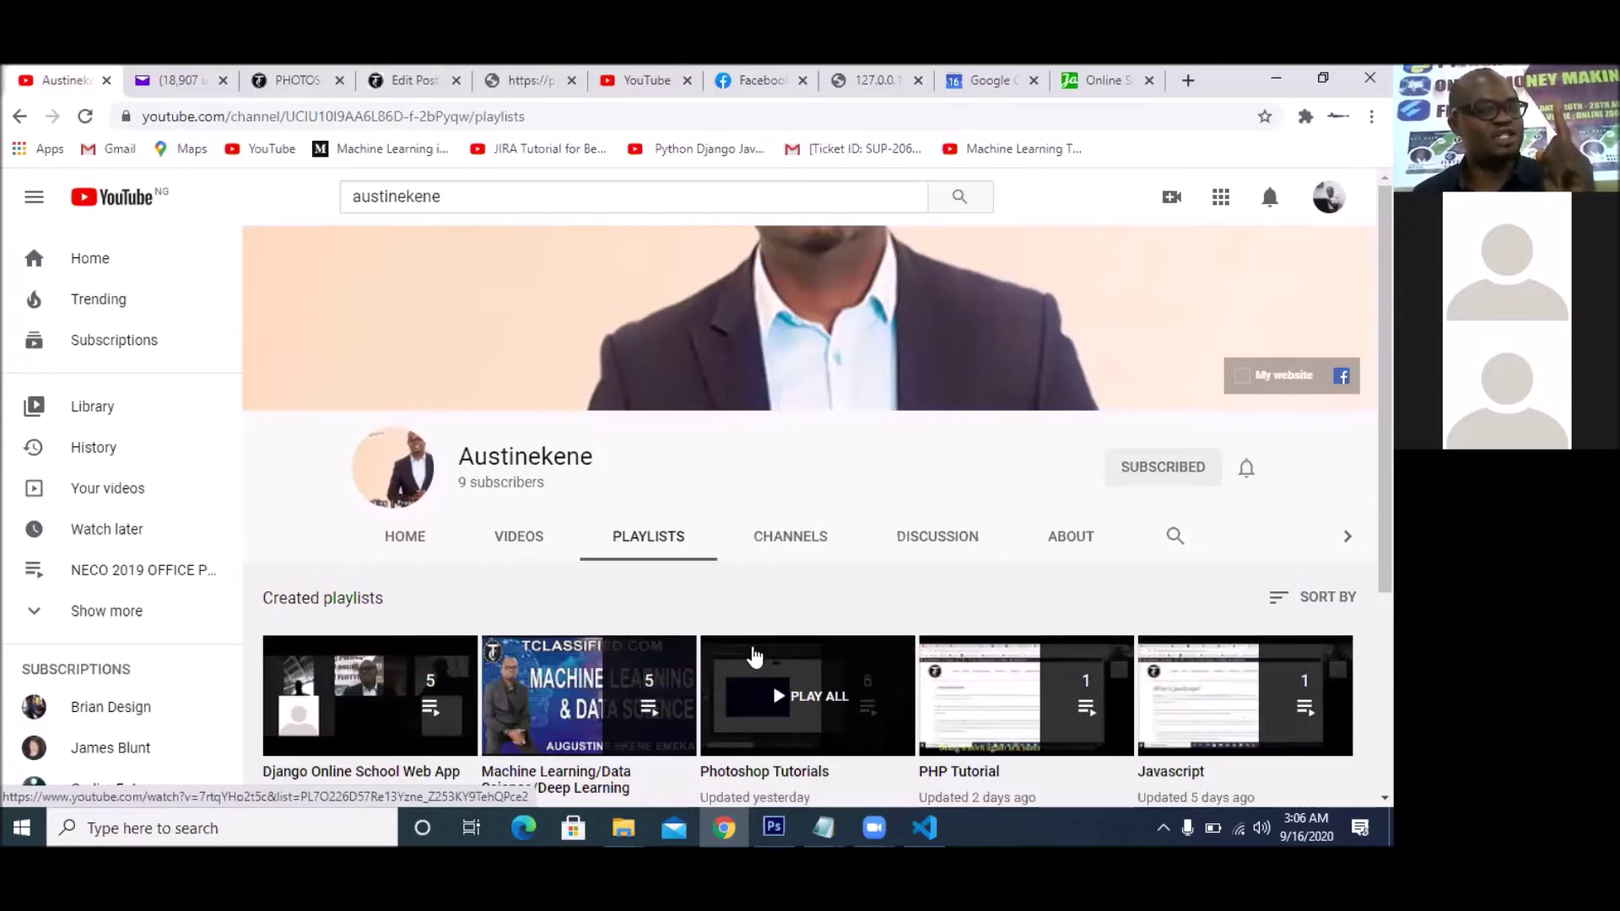
scroll(751, 656, down, 2)
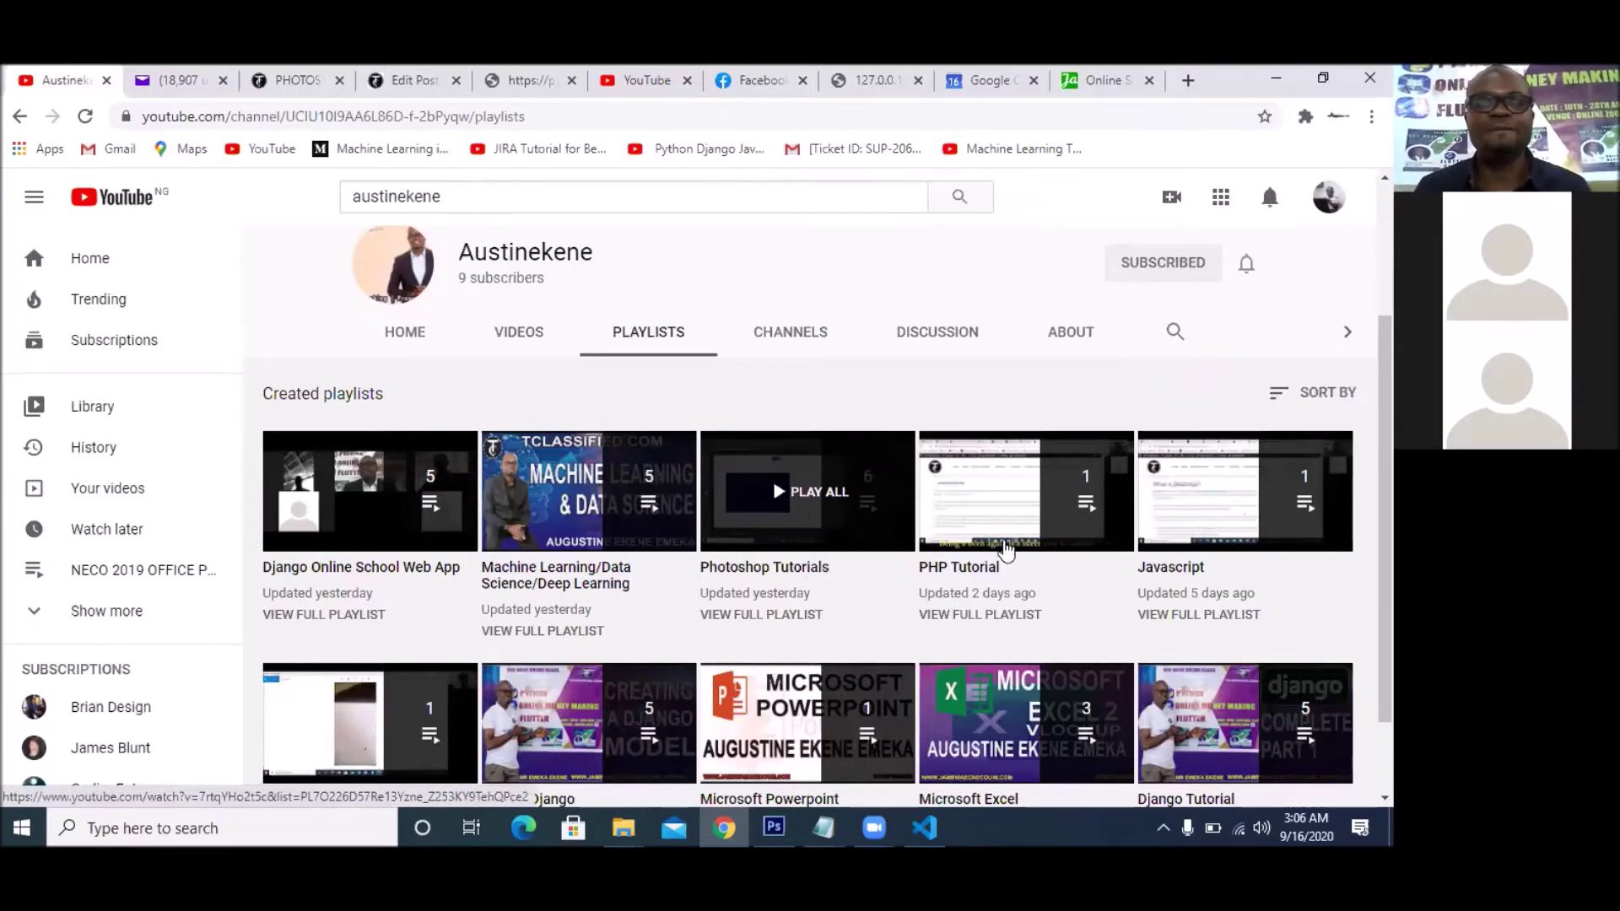
scroll(756, 535, down, 1)
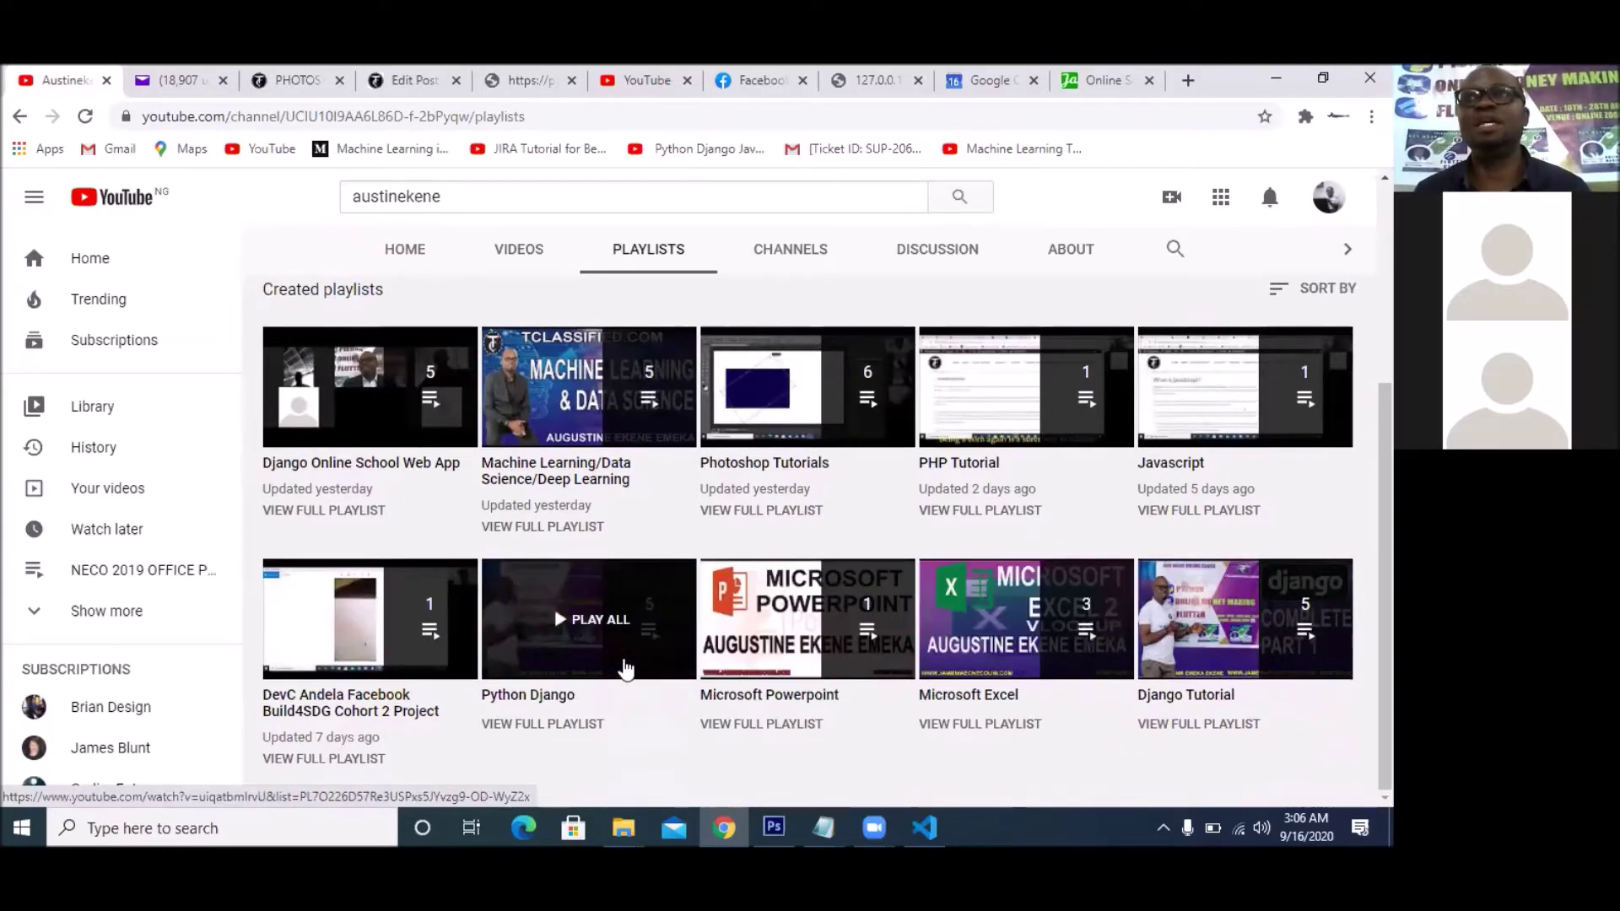
scroll(625, 669, up, 4)
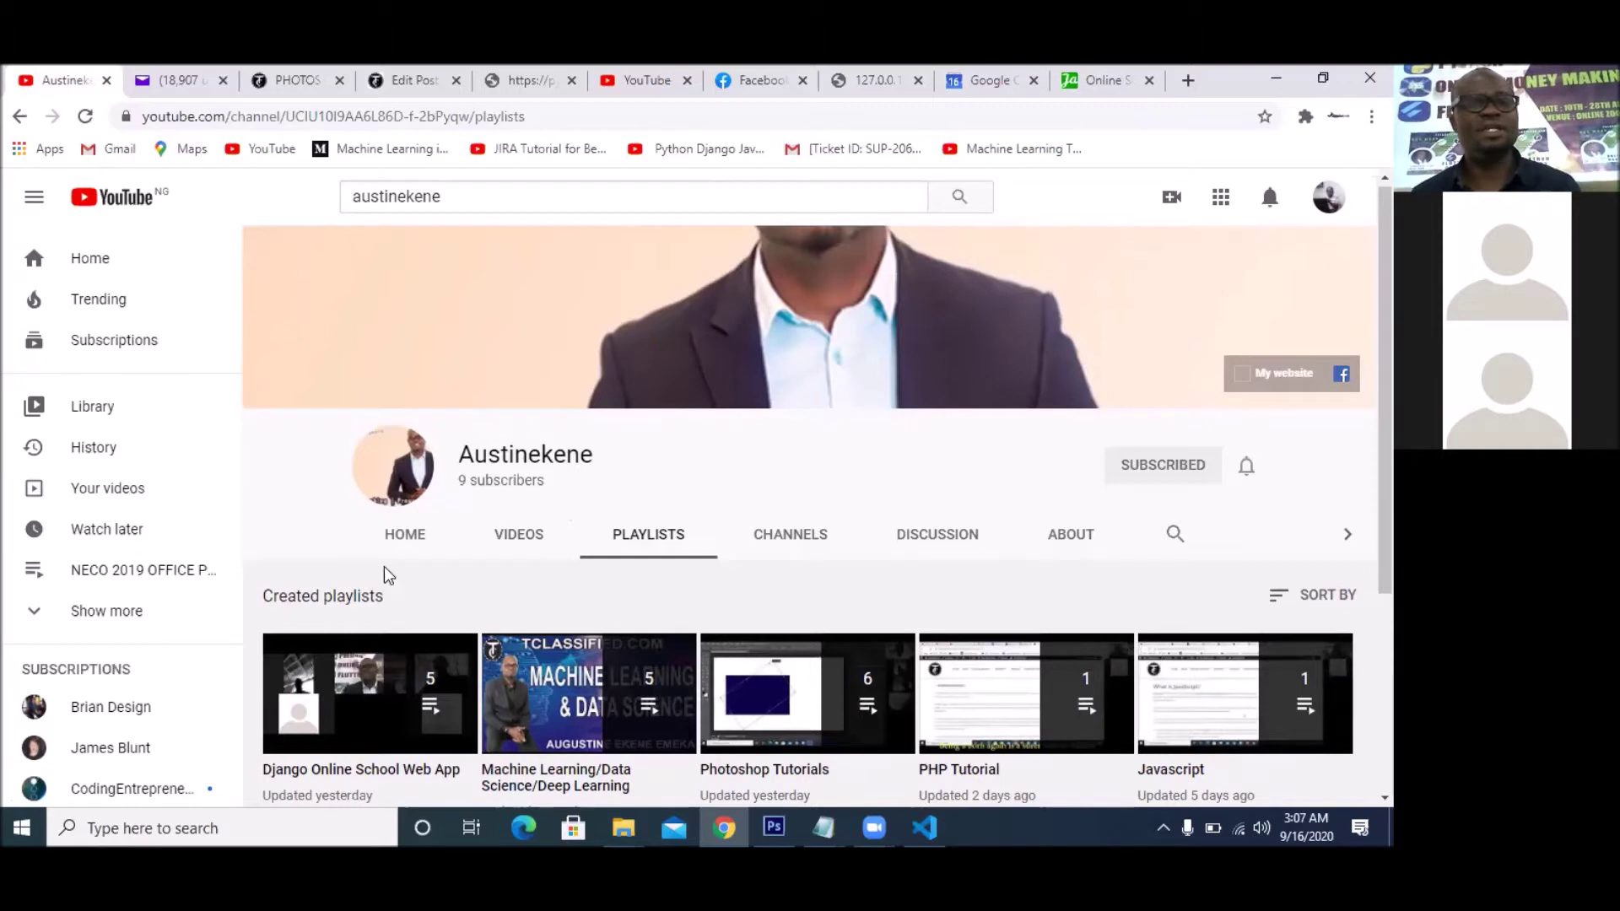
mouse_move(743, 711)
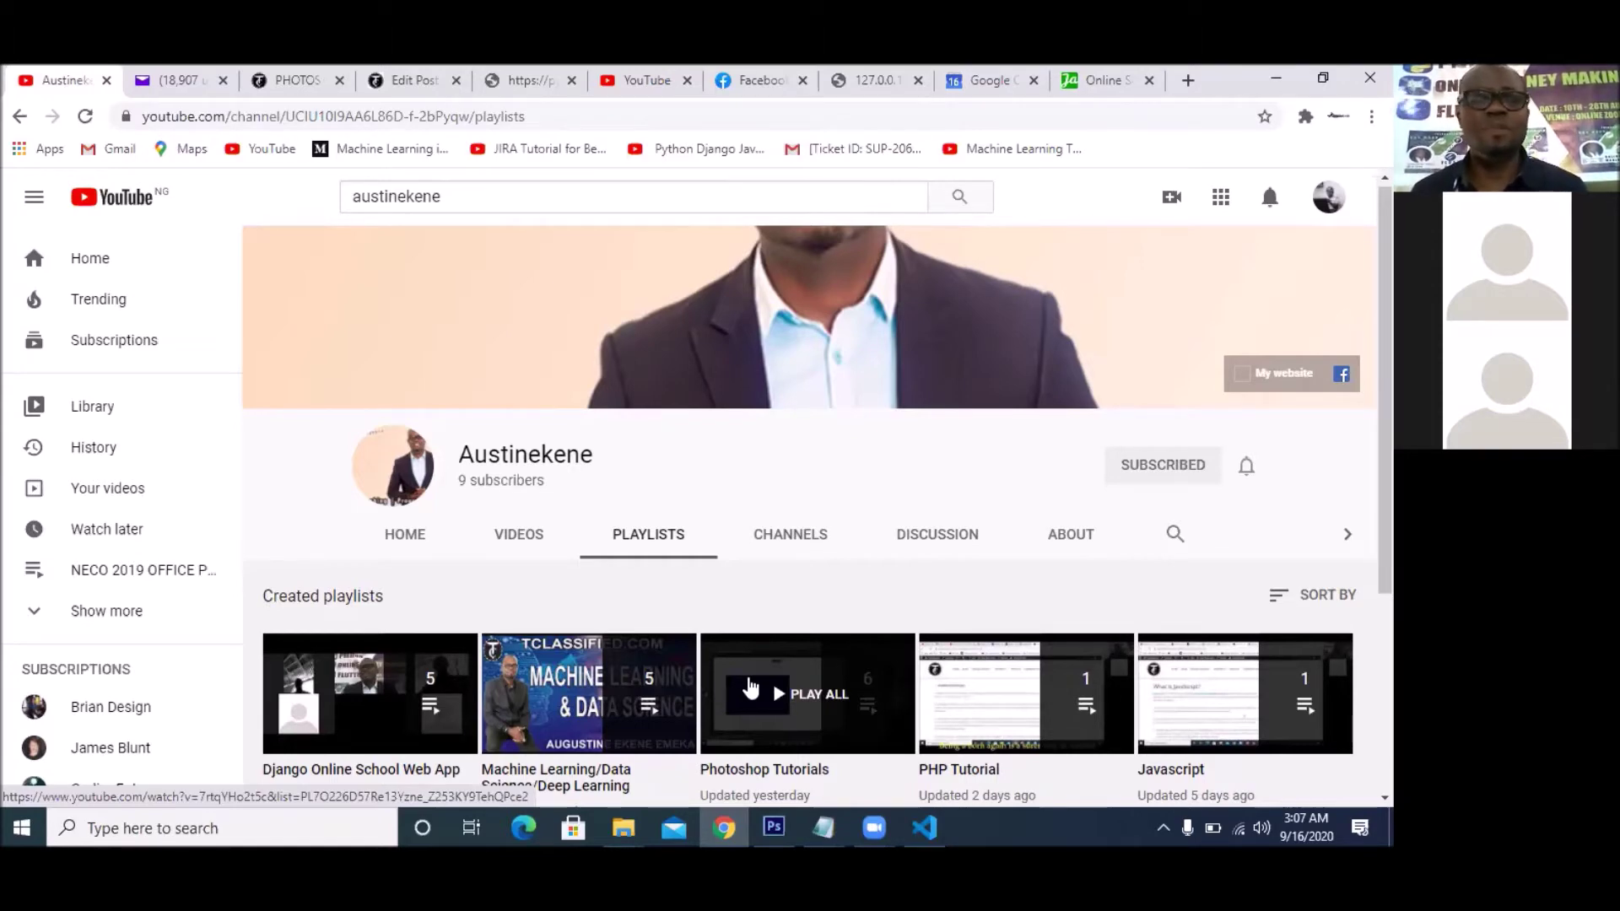
scroll(752, 622, down, 3)
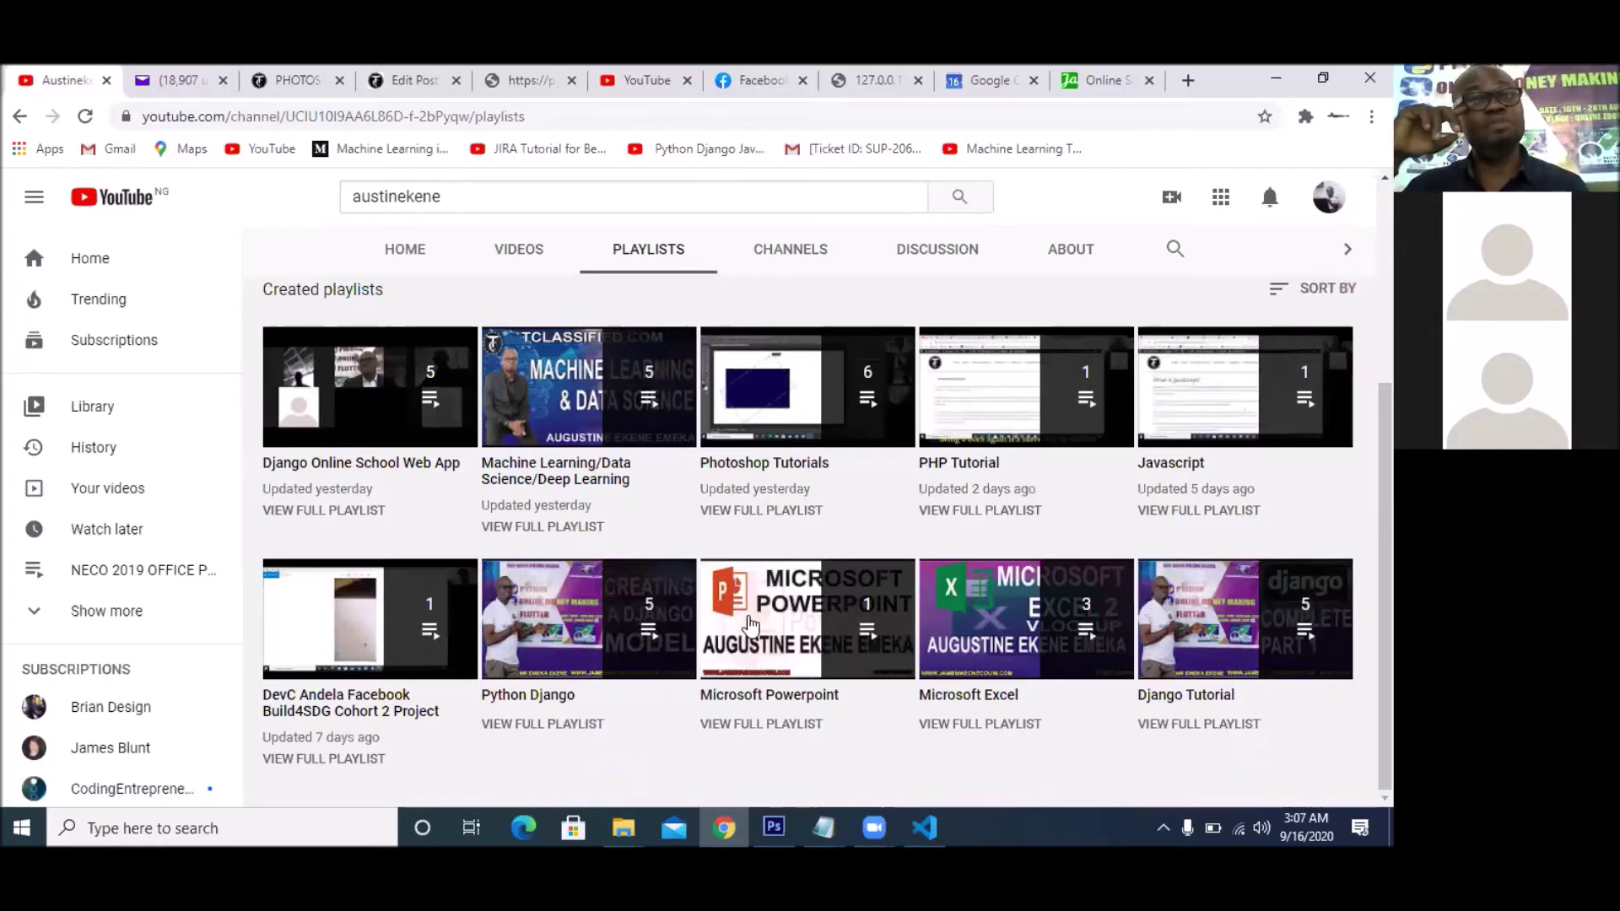
mouse_move(751, 624)
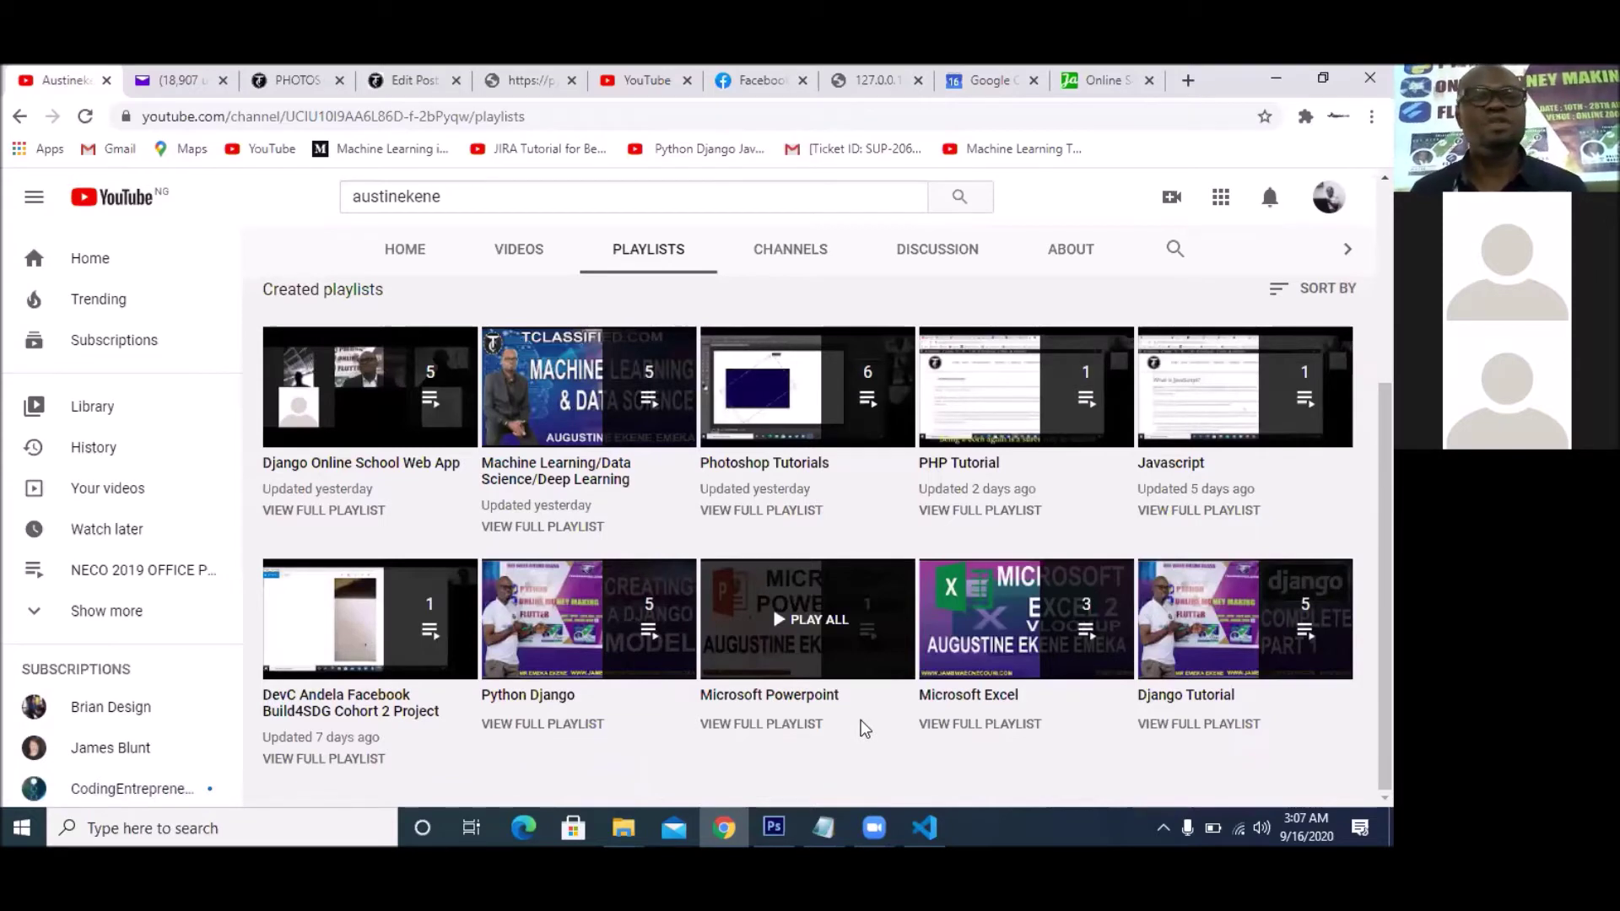
scroll(865, 730, up, 3)
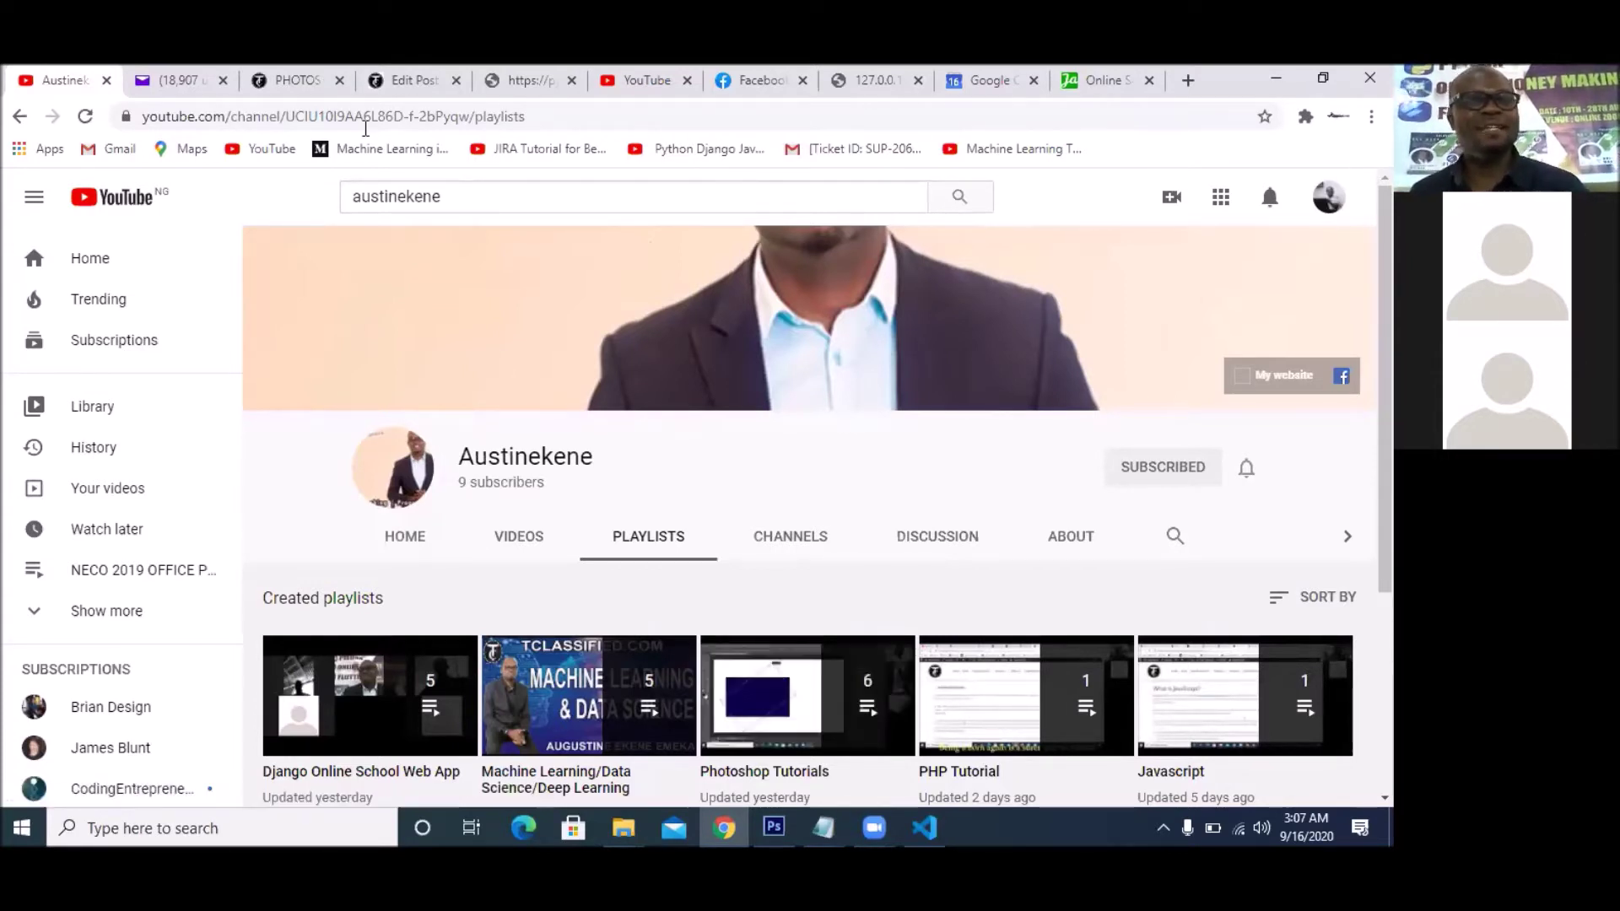
- Return to the PHOTOSHOP STACK UP article on Tclassified.com and view the start of the post
click(291, 80)
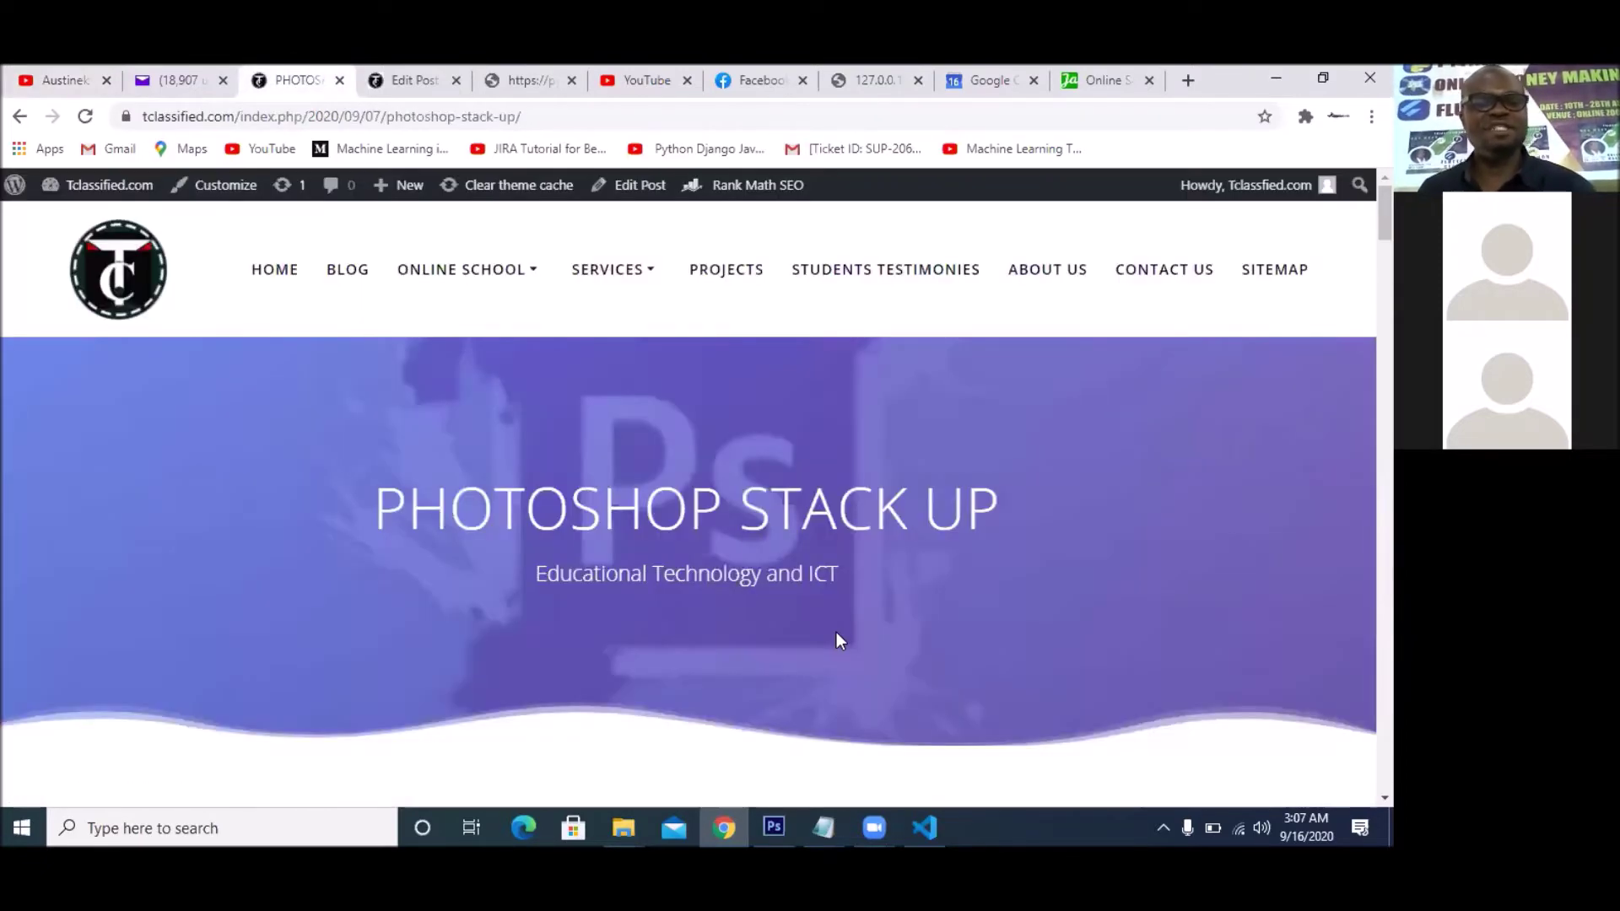
scroll(837, 631, down, 6)
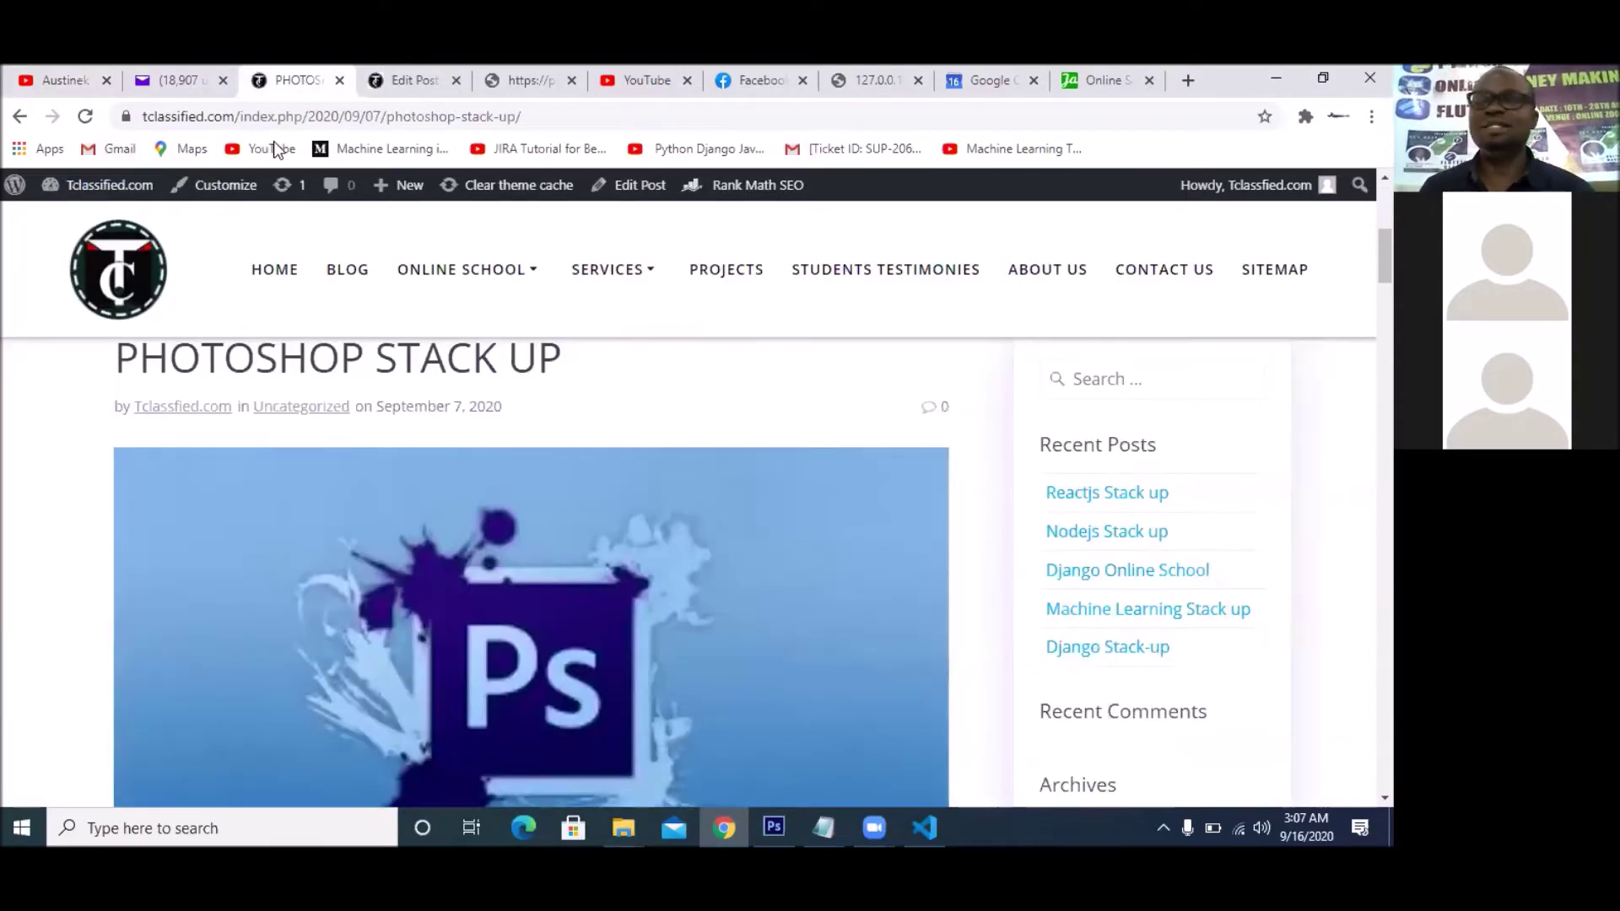
- Look through the article's notes on interface basics, layer effects, working on images, text and essential tools
scroll(670, 589, down, 12)
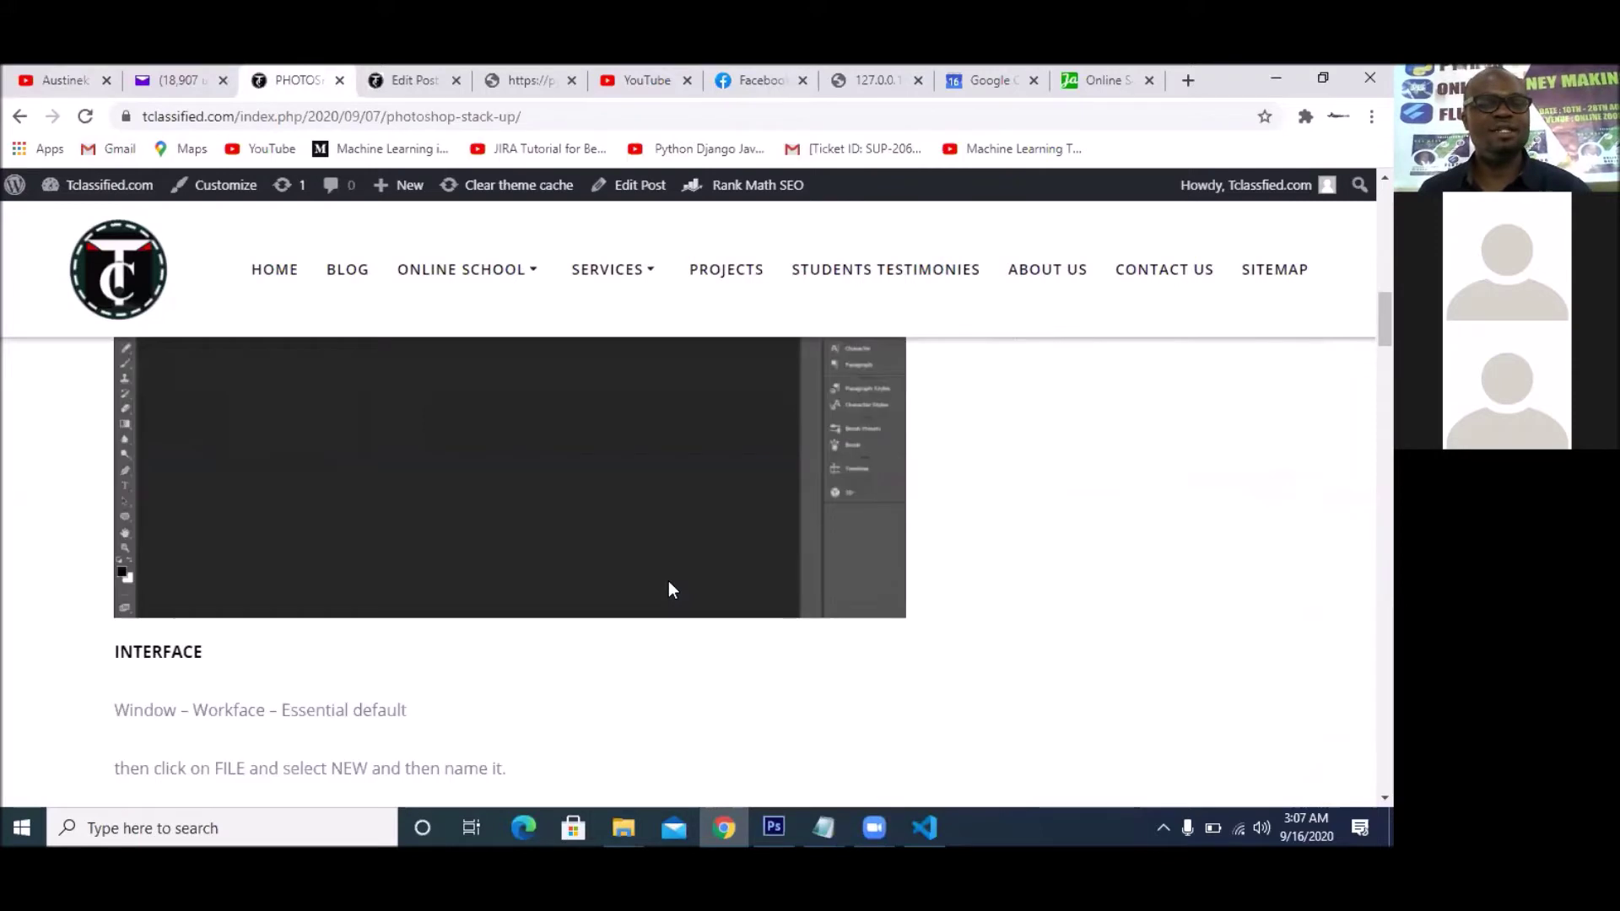
scroll(666, 567, up, 2)
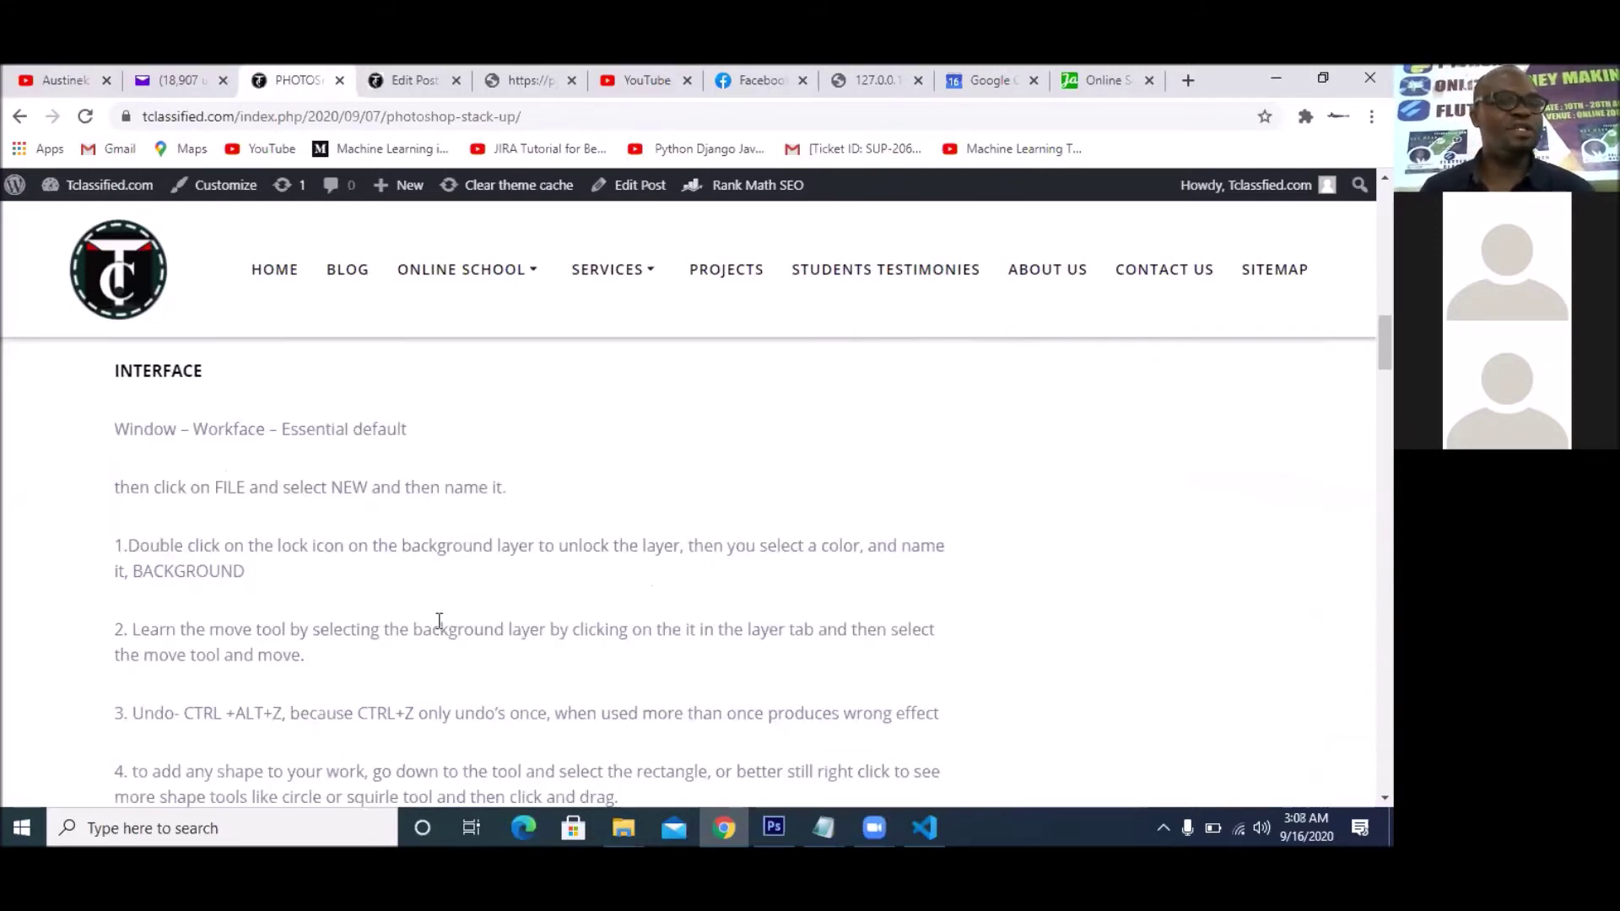
scroll(727, 543, down, 1)
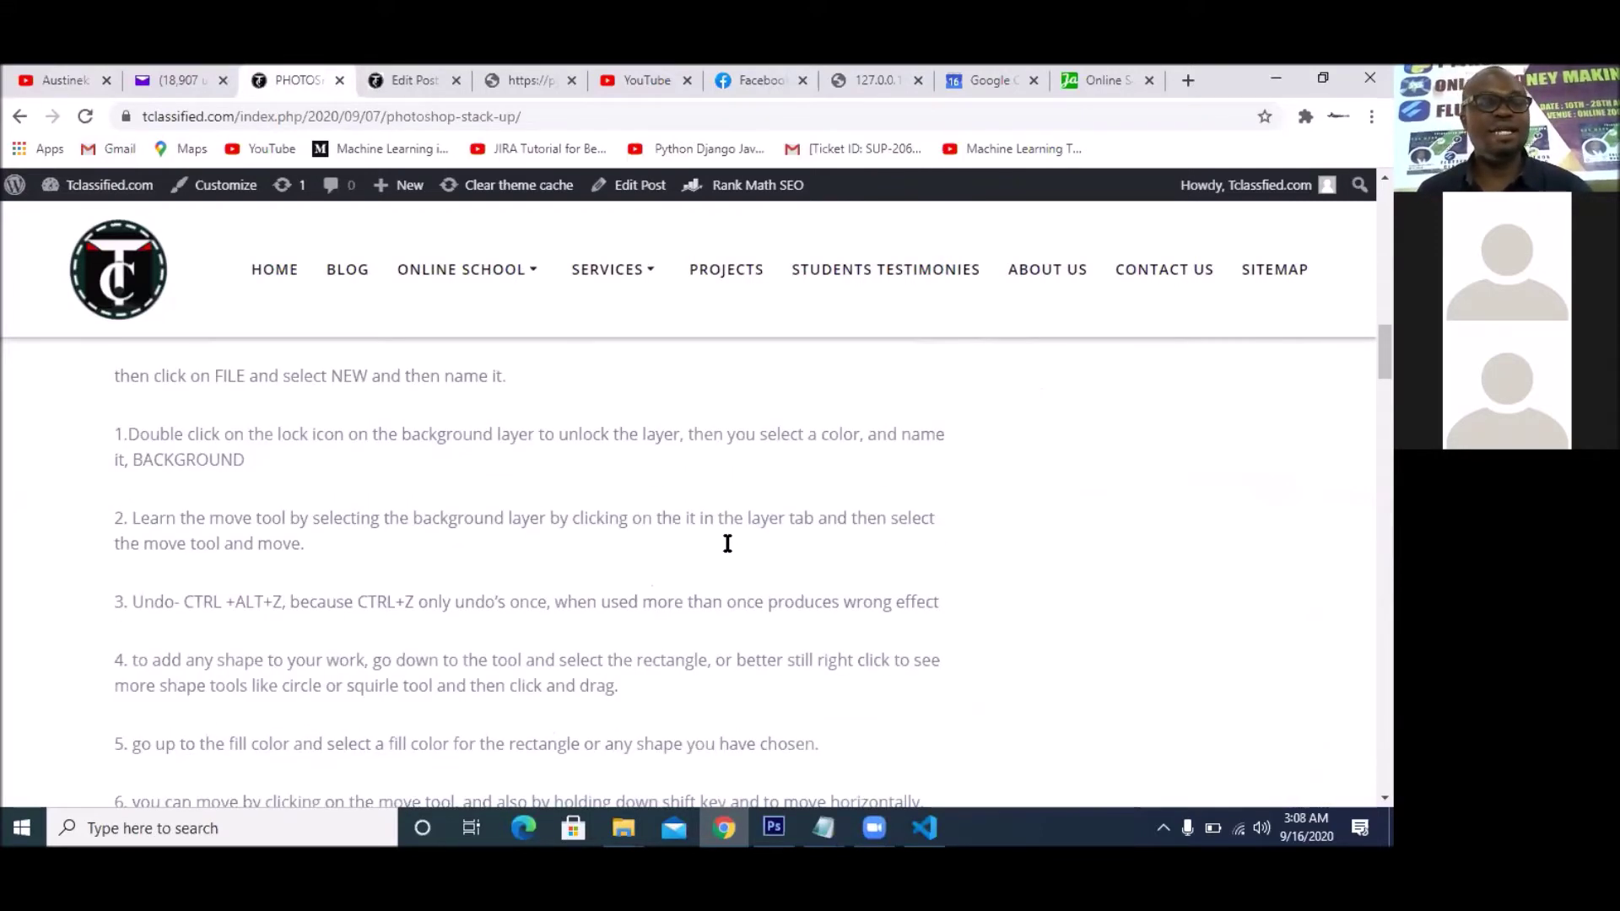
scroll(727, 543, down, 10)
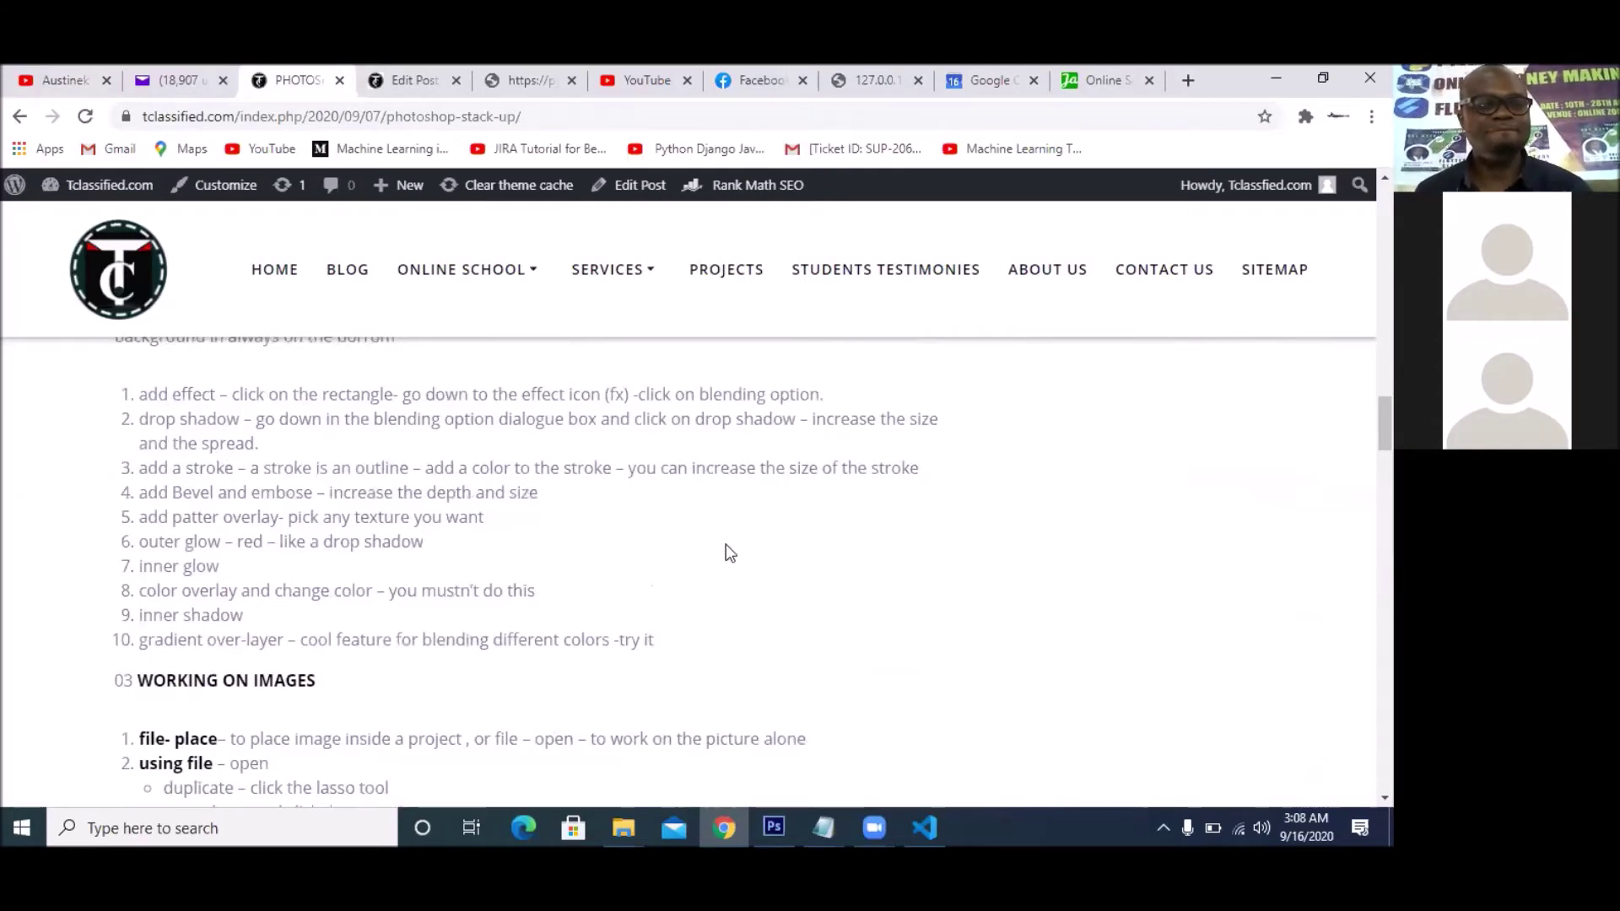
scroll(731, 552, down, 3)
scroll(426, 477, down, 7)
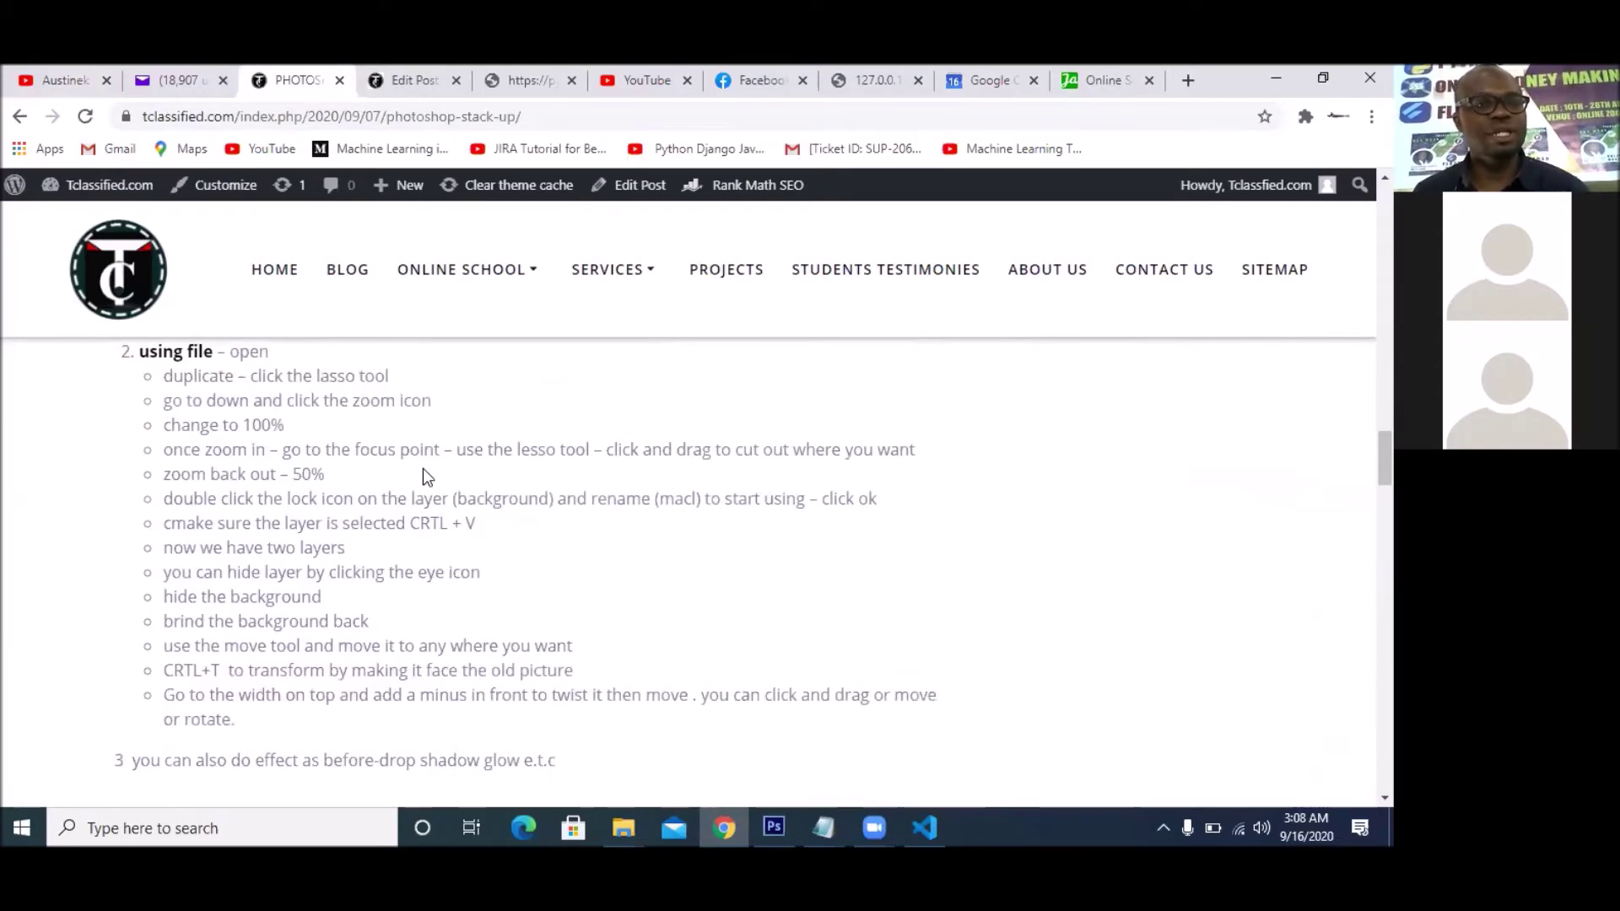
scroll(426, 477, down, 4)
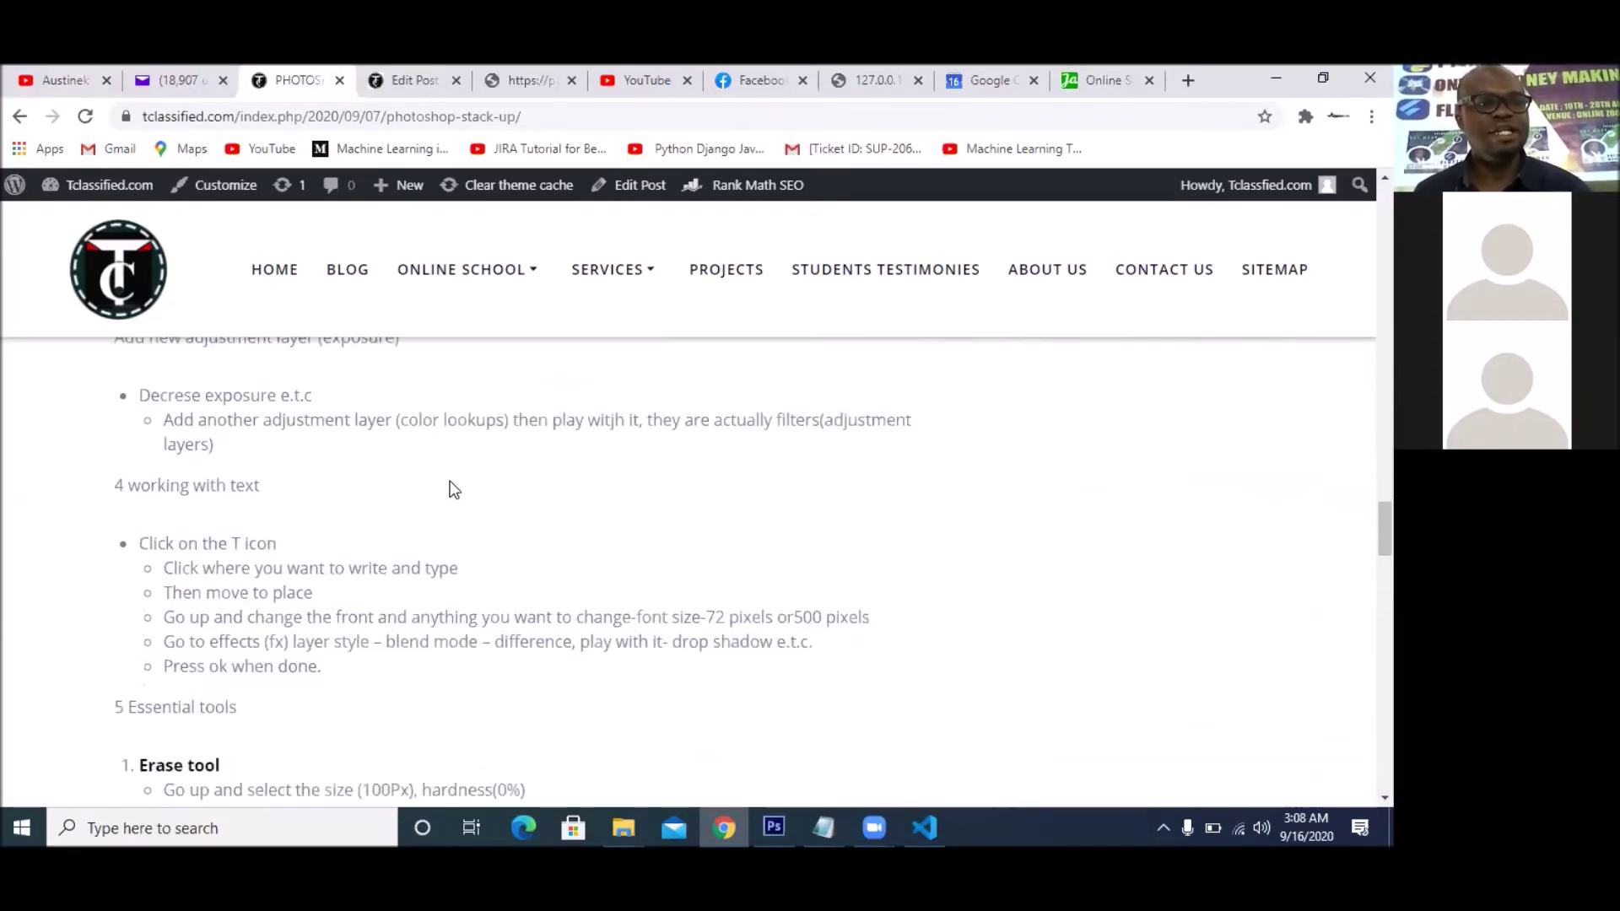
scroll(427, 495, down, 3)
scroll(431, 498, down, 3)
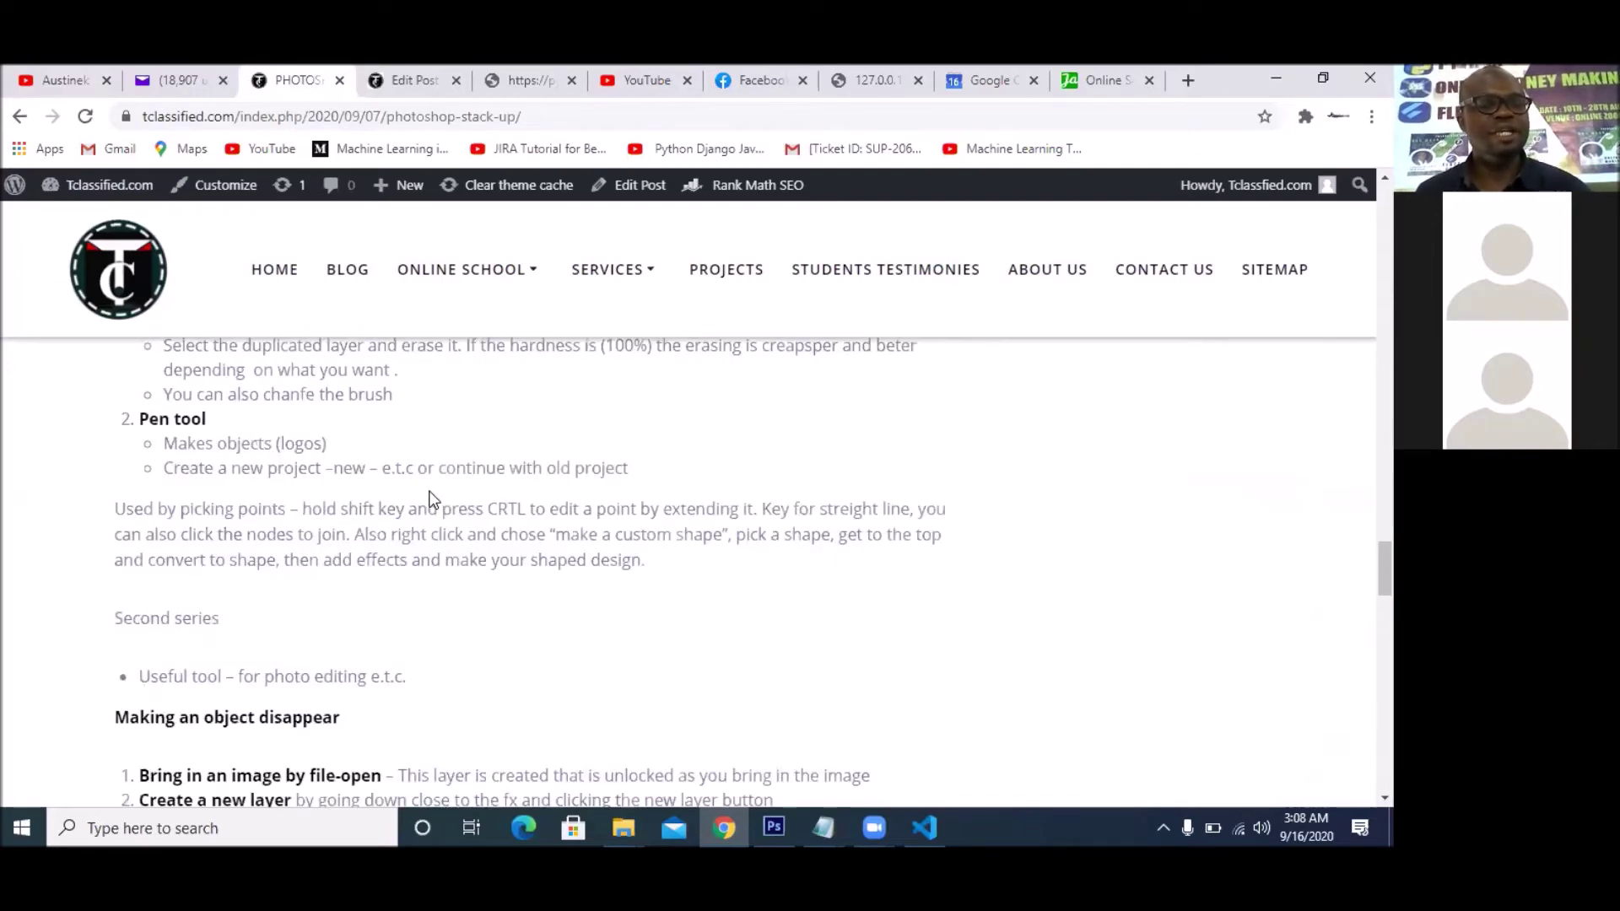
scroll(430, 491, down, 4)
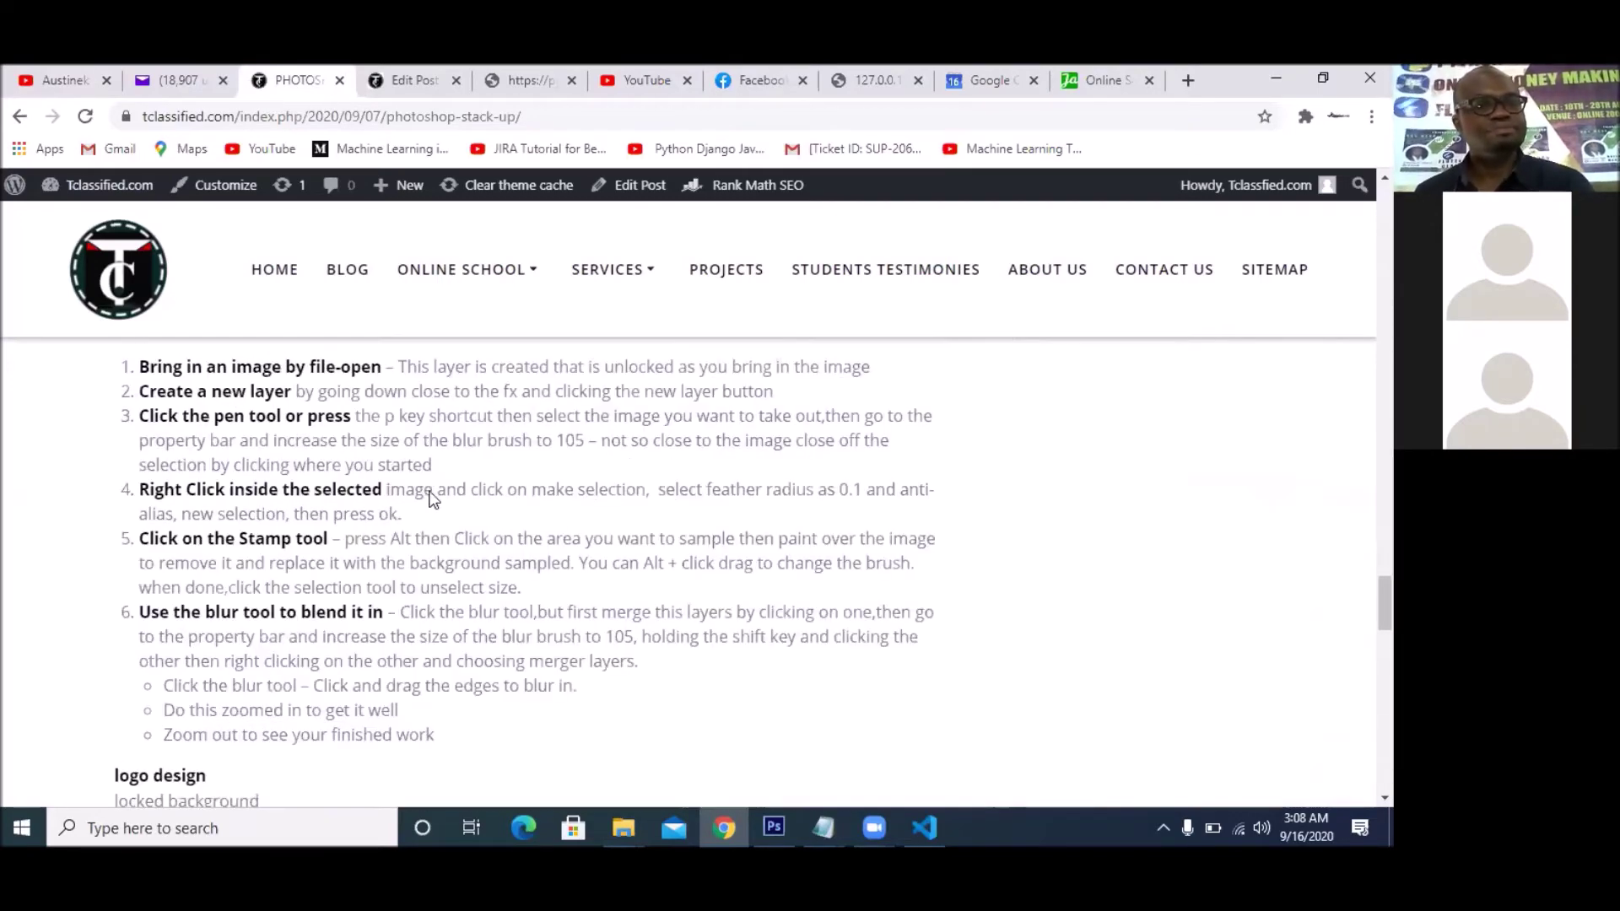
- Review the article's instructions for making an object disappear and the first steps of the logo design section
scroll(432, 534, up, 2)
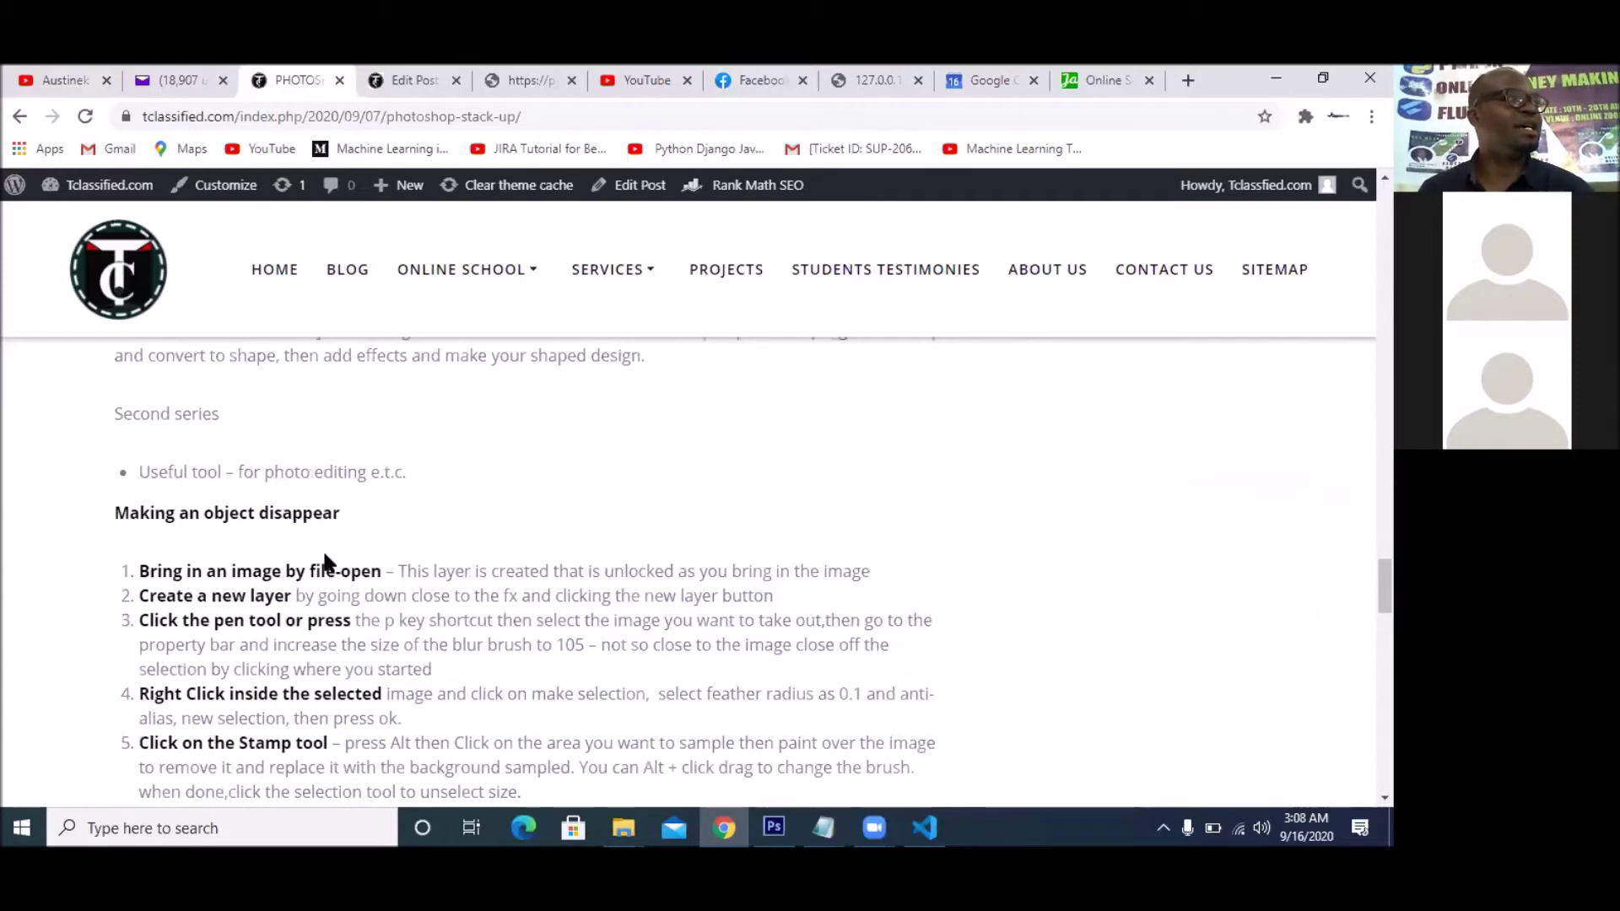
scroll(438, 591, down, 4)
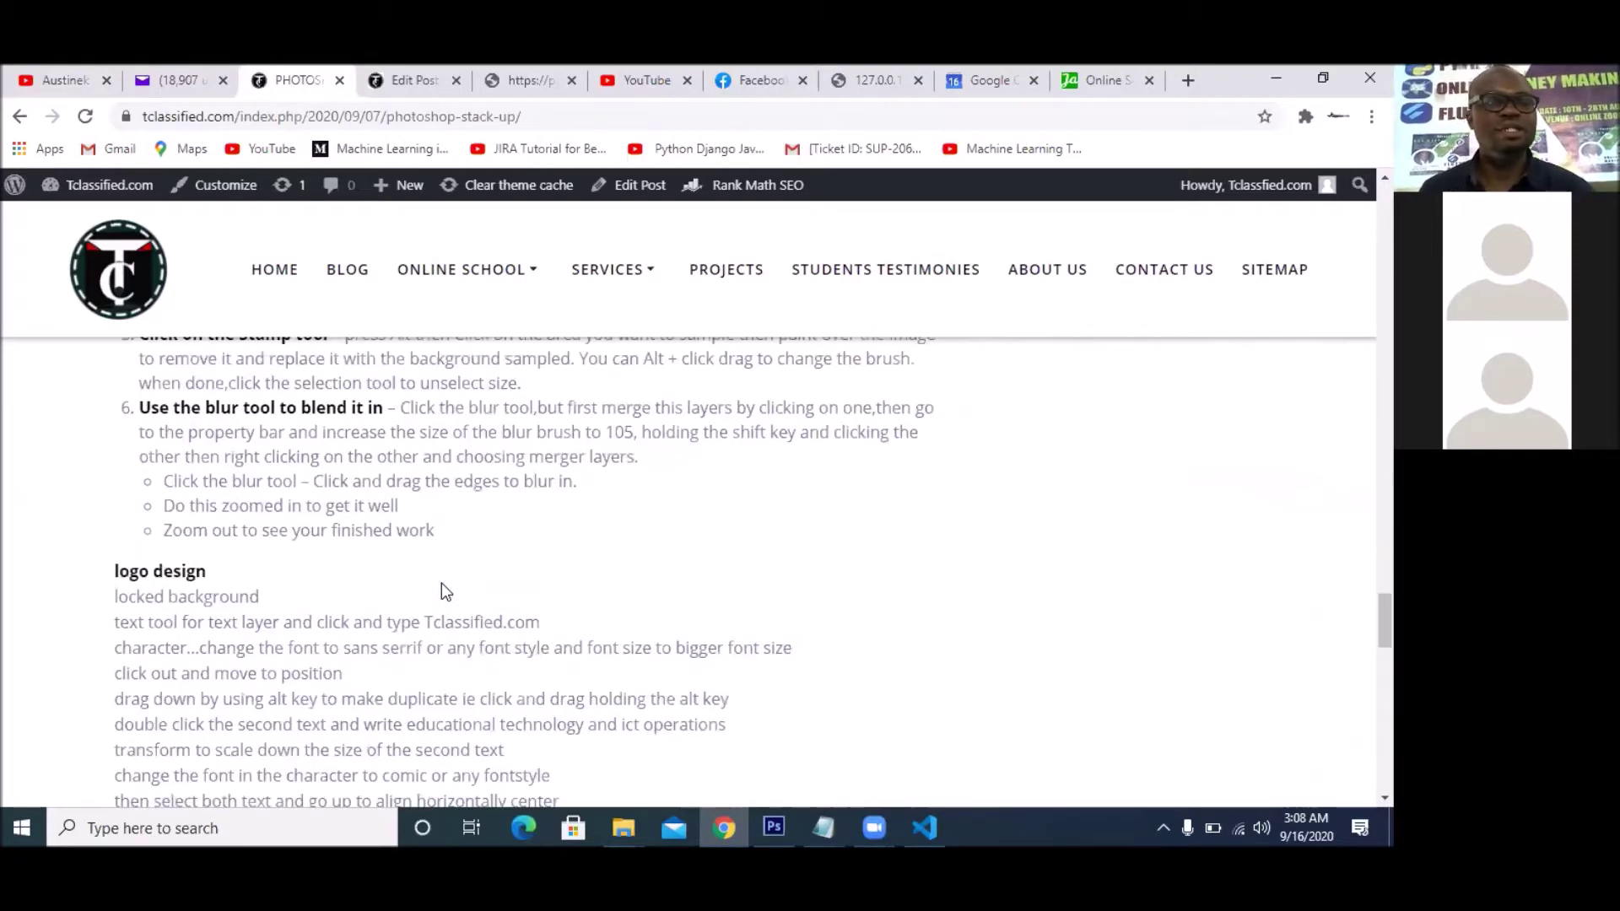
scroll(442, 584, down, 1)
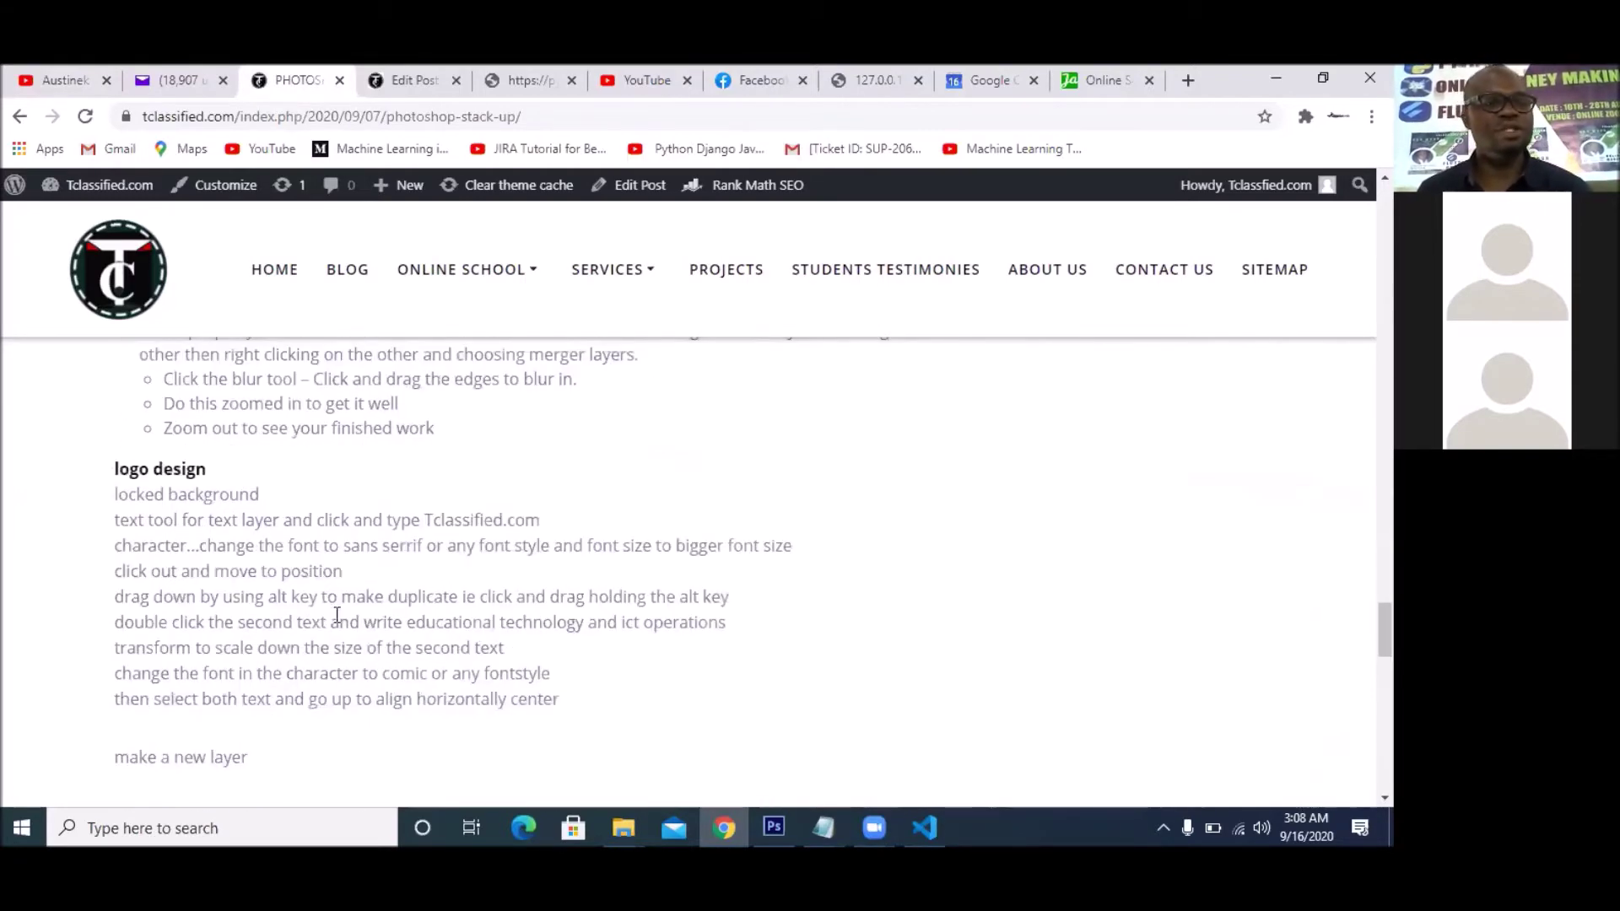
scroll(269, 540, down, 1)
scroll(267, 537, down, 2)
scroll(264, 536, up, 3)
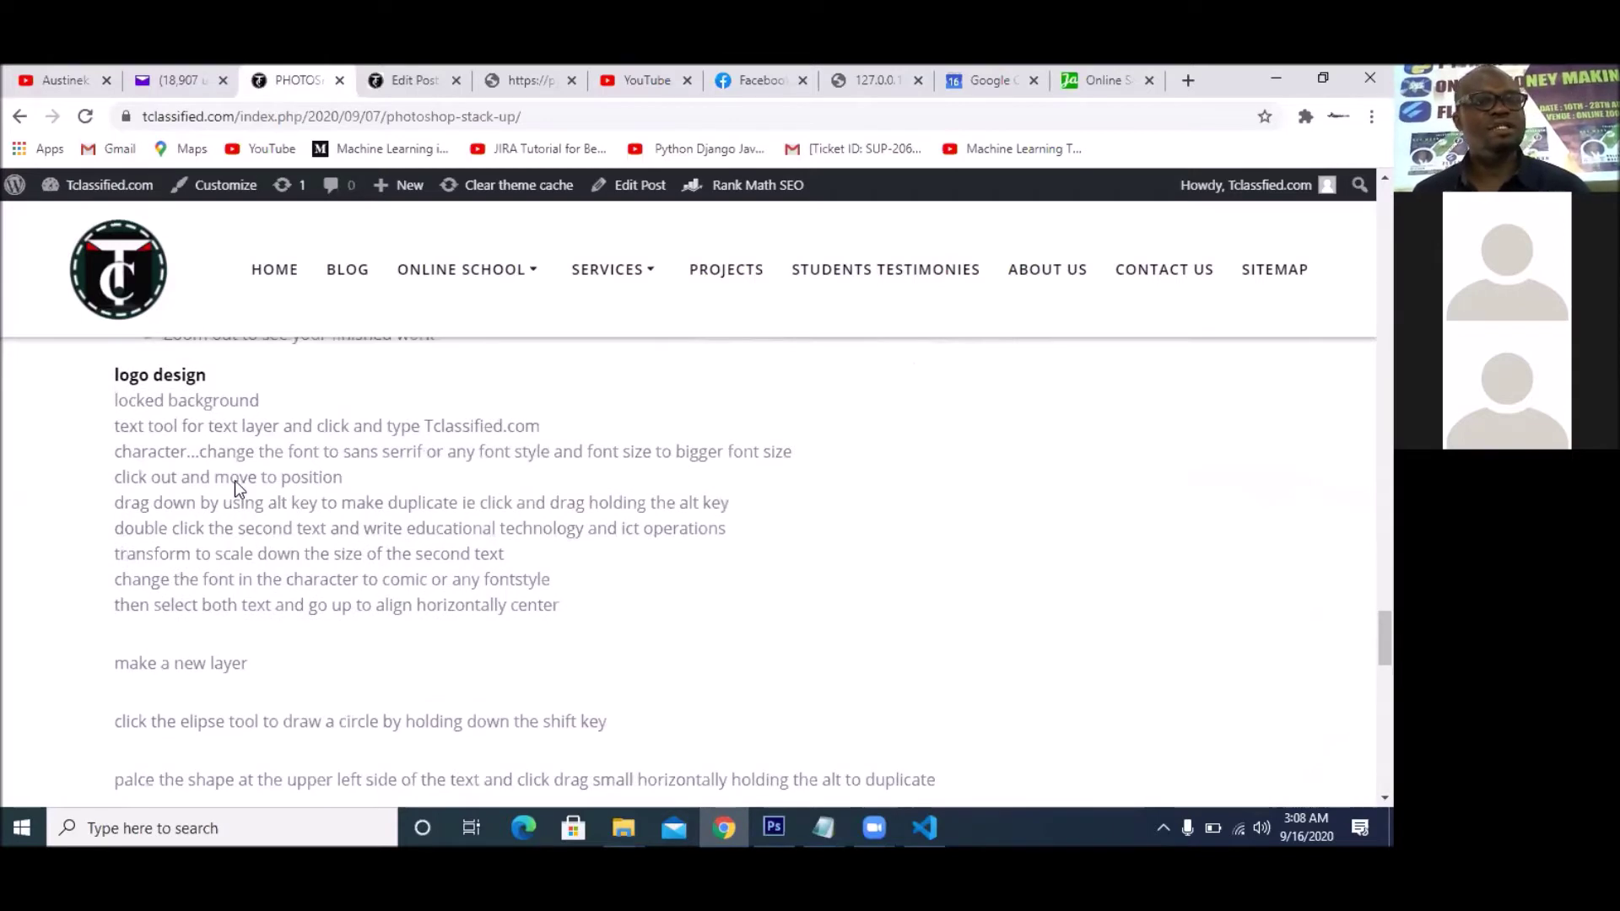
scroll(235, 476, up, 1)
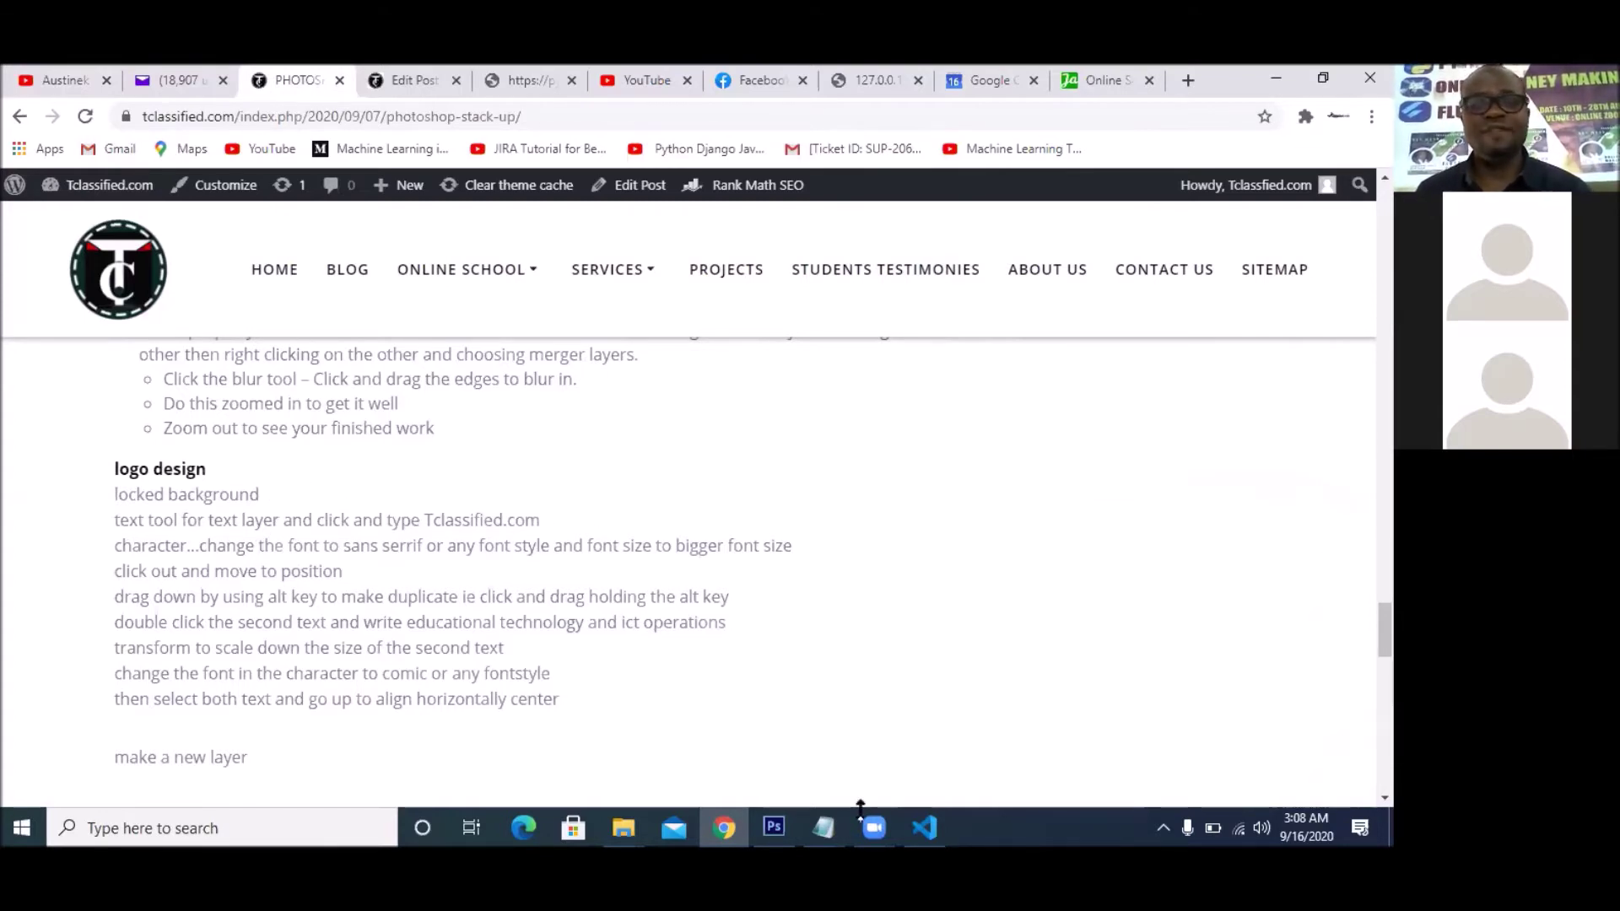
- View logo.psd in Photoshop, and return to Chrome to read the logo design steps starting at making a new layer
click(773, 828)
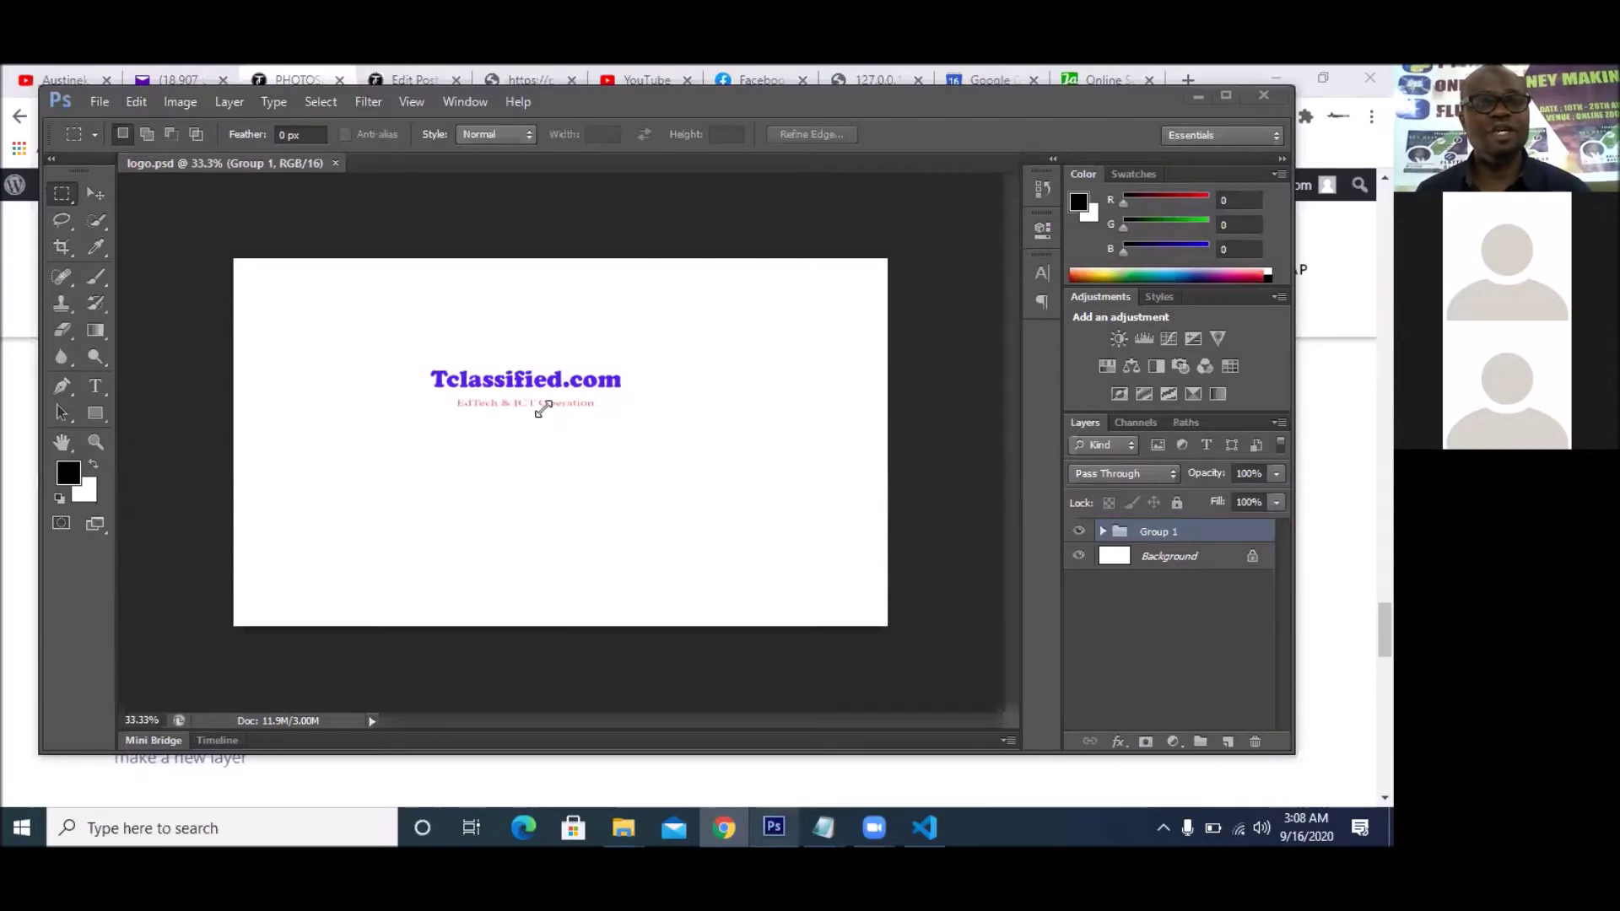
click(725, 827)
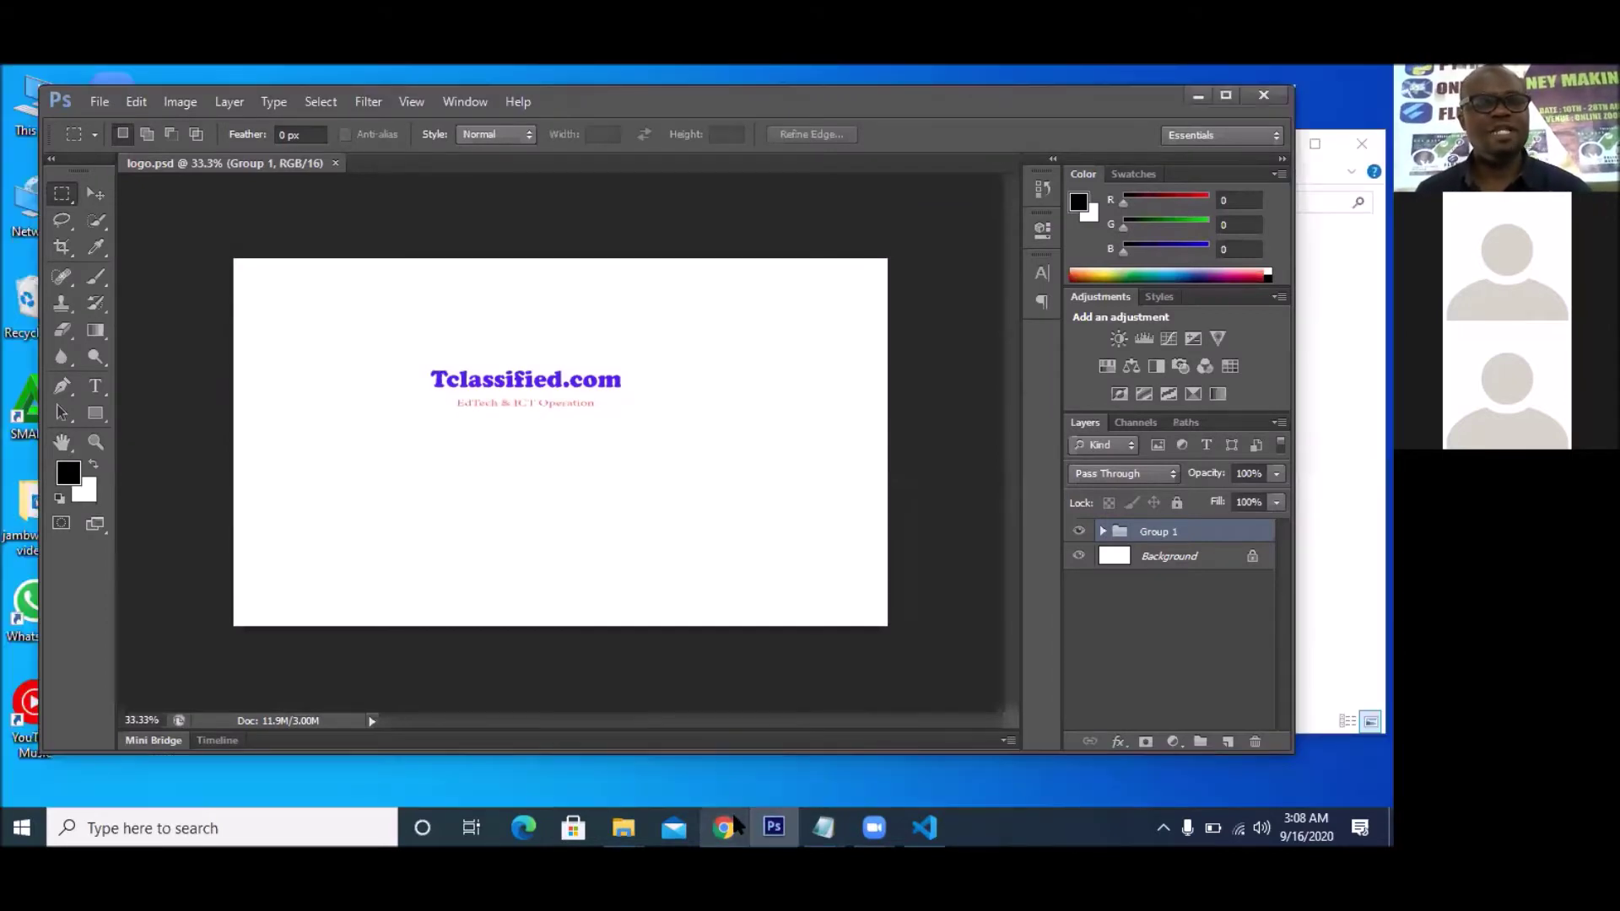
click(726, 827)
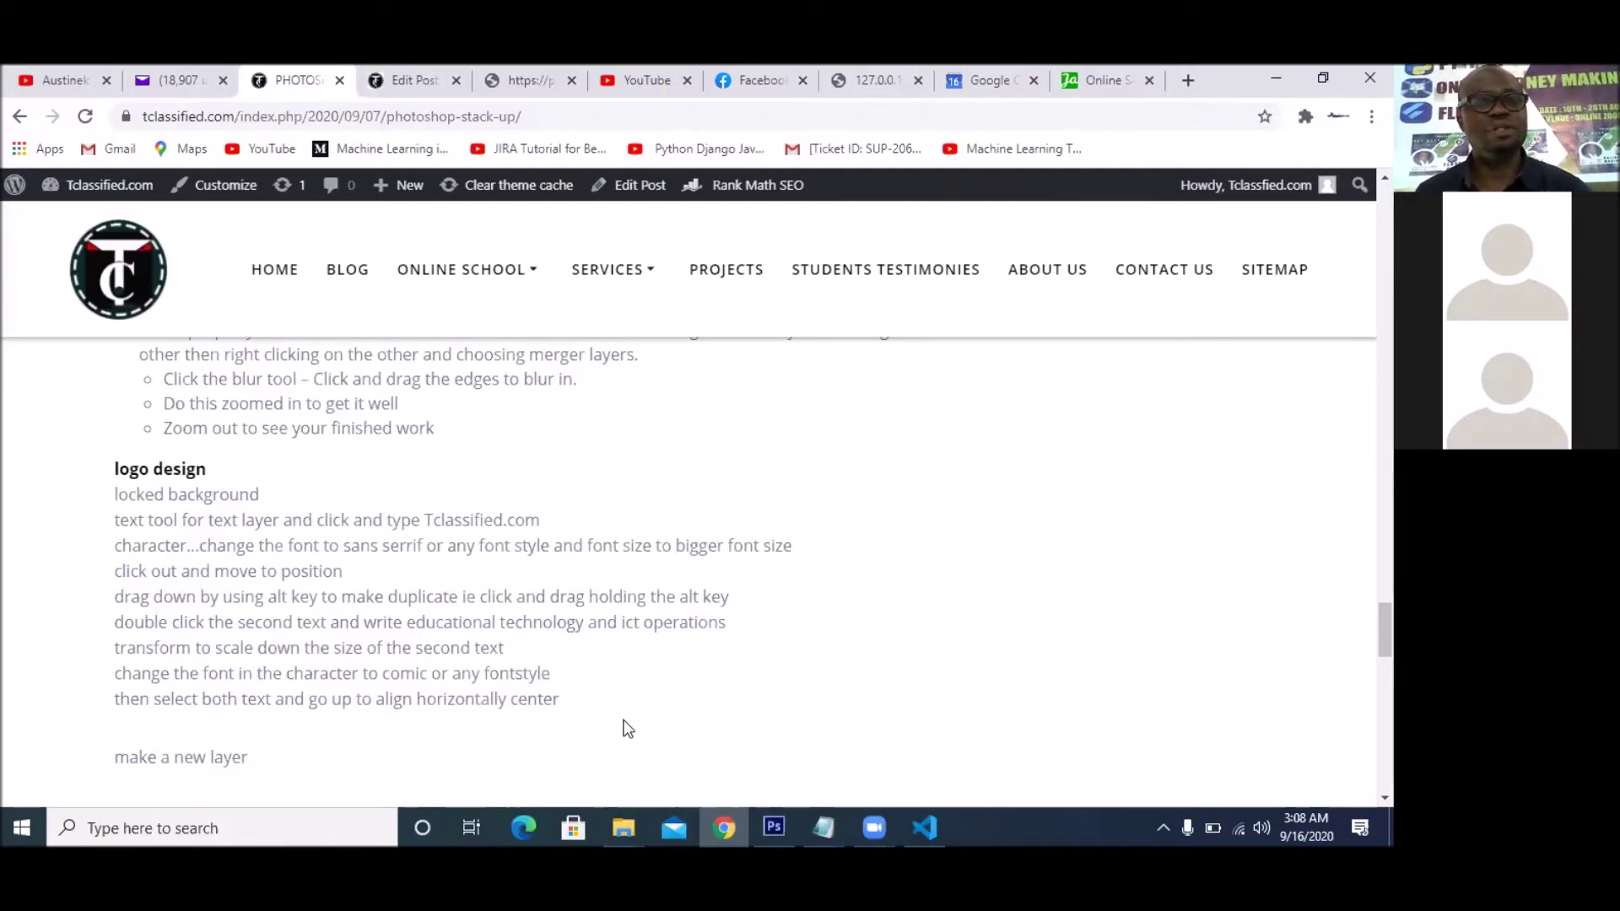
scroll(626, 725, down, 3)
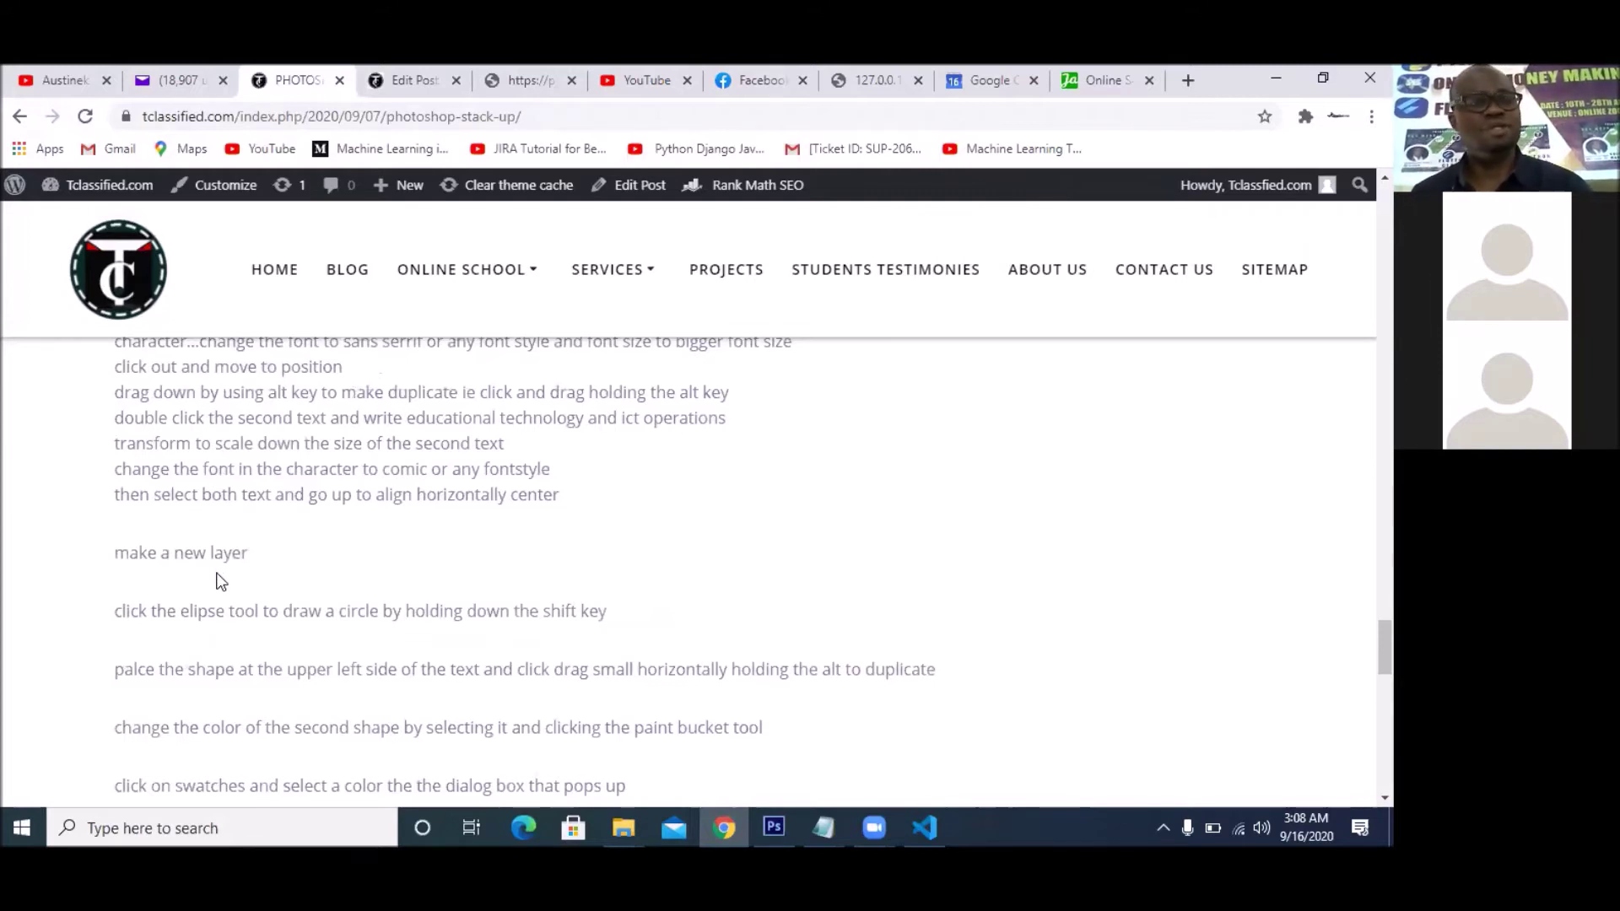
scroll(217, 580, down, 1)
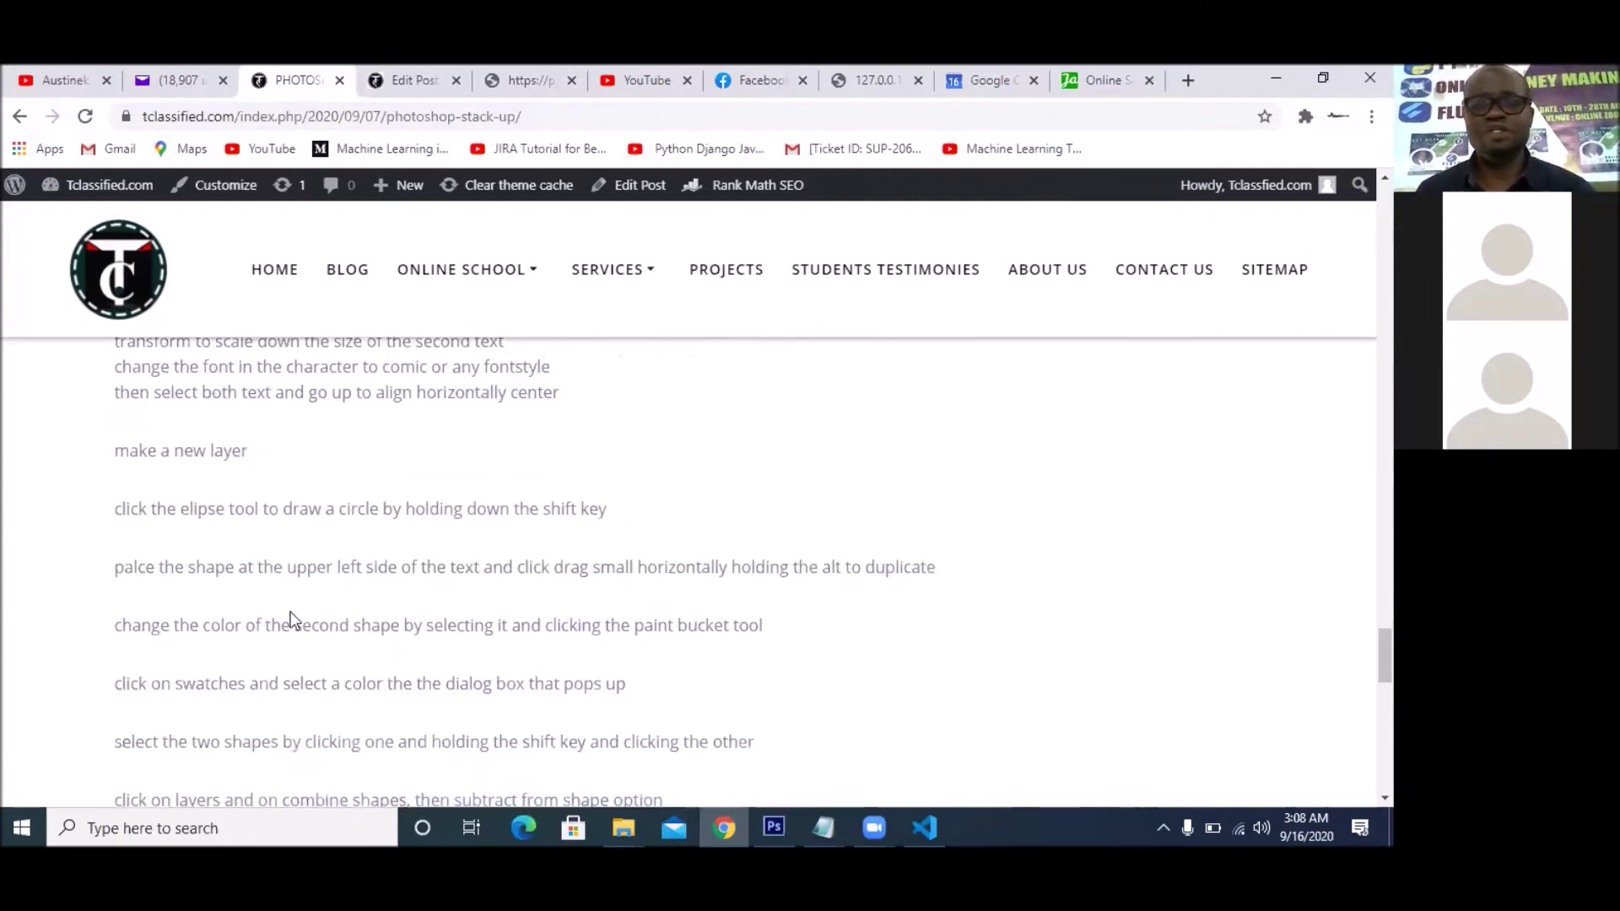
- Switch to Photoshop and add a new layer above Group 1 in logo.psd
click(776, 827)
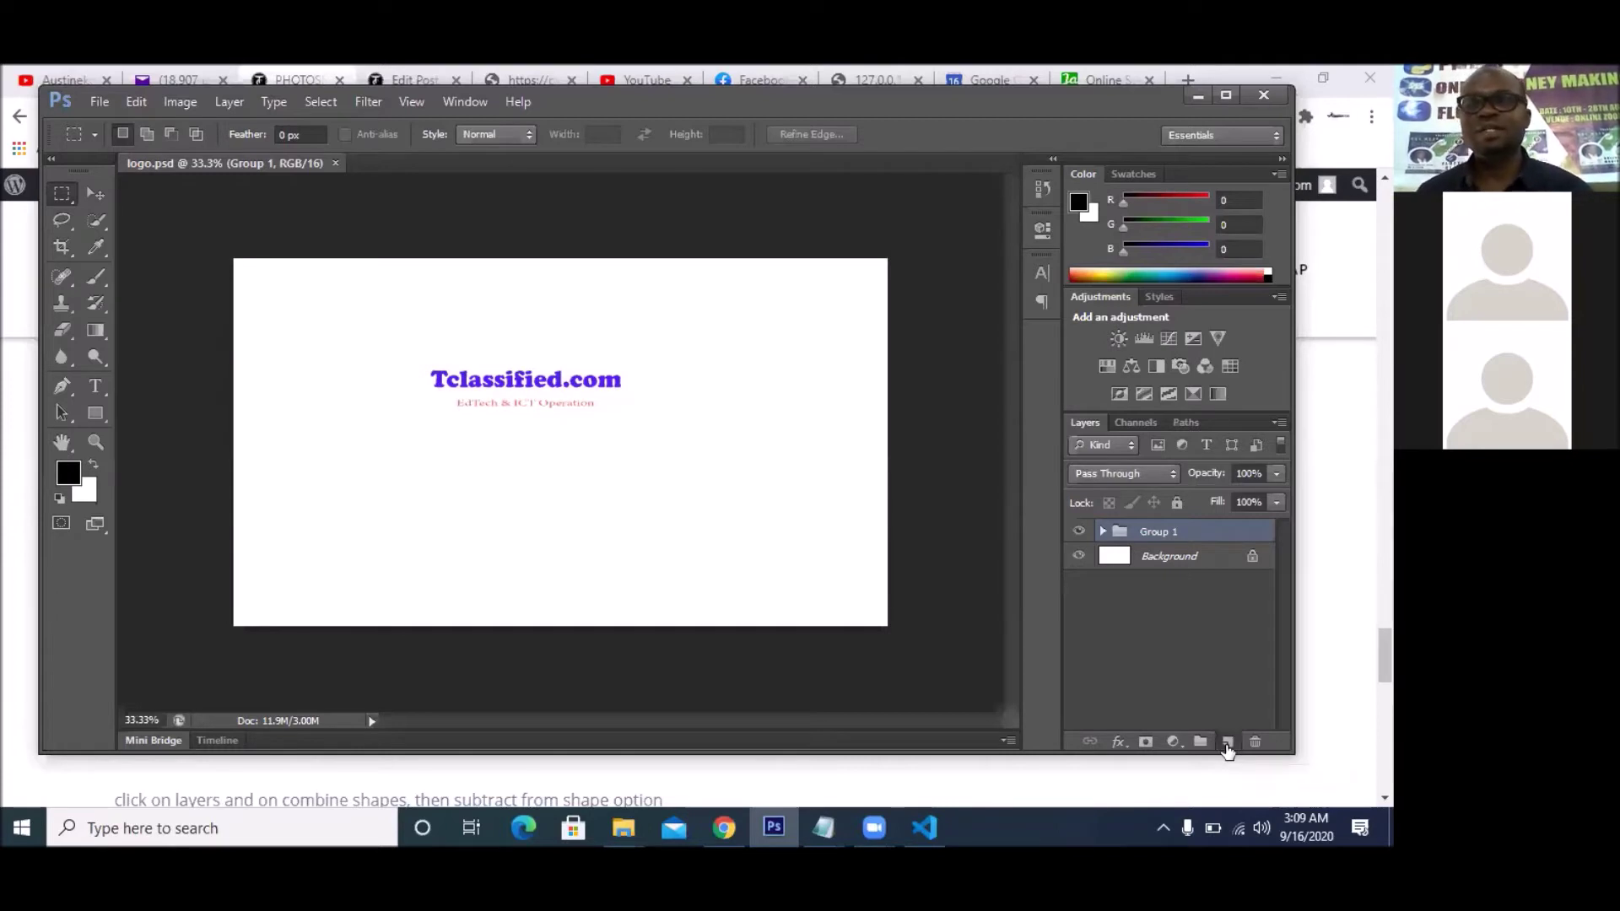
click(1225, 746)
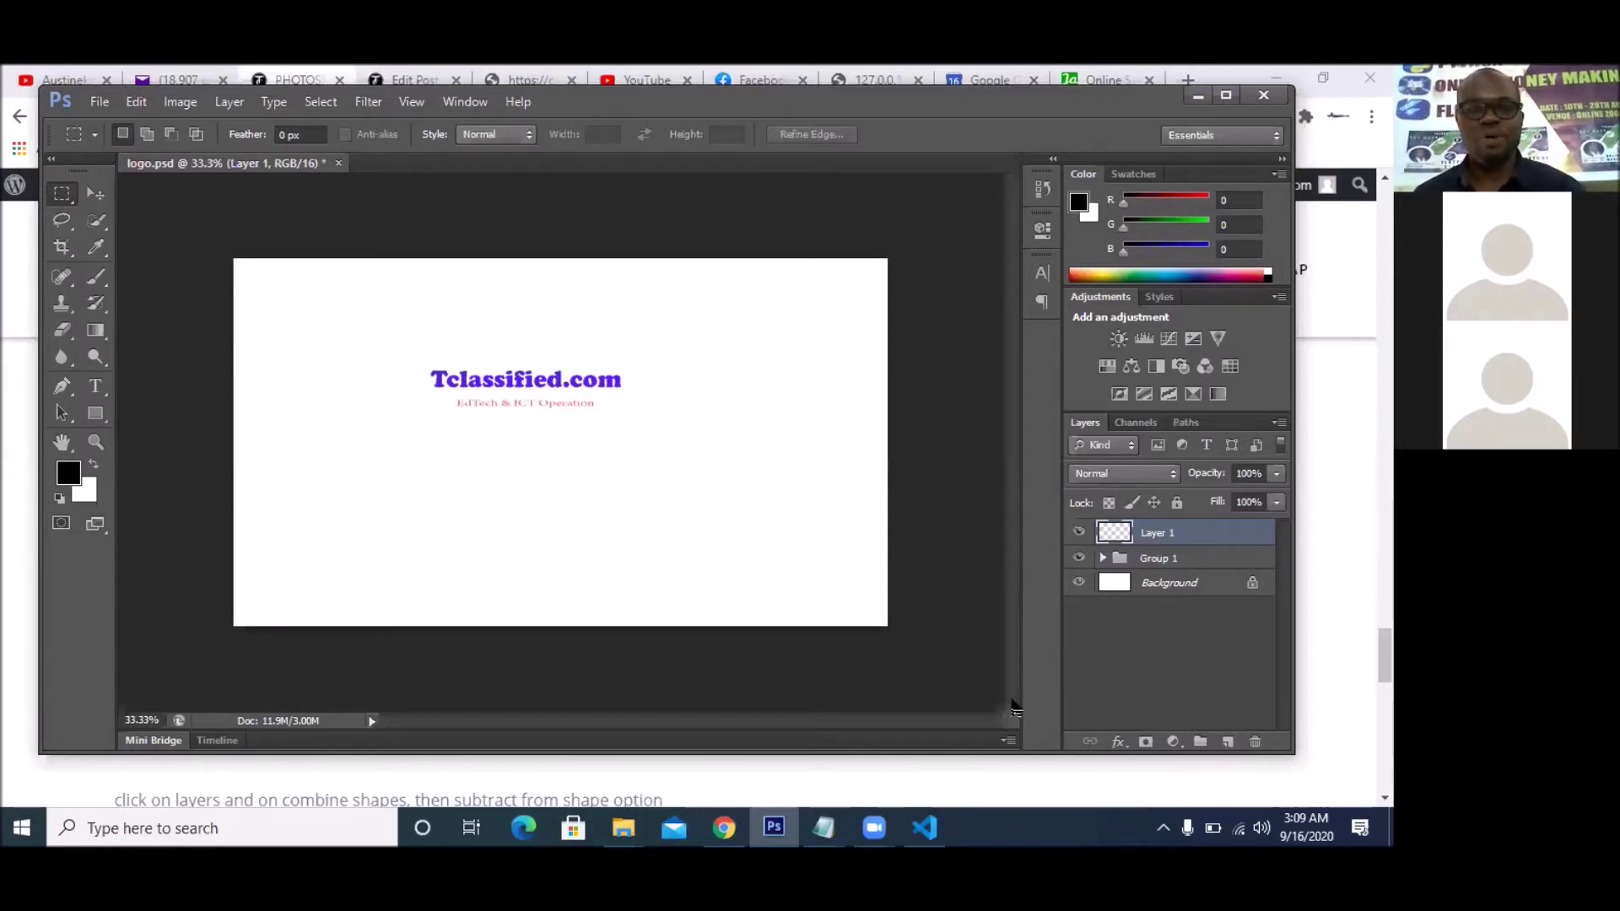
- Return to the article in Chrome and read the instruction for drawing a circle, checking it against the Photoshop document
click(739, 813)
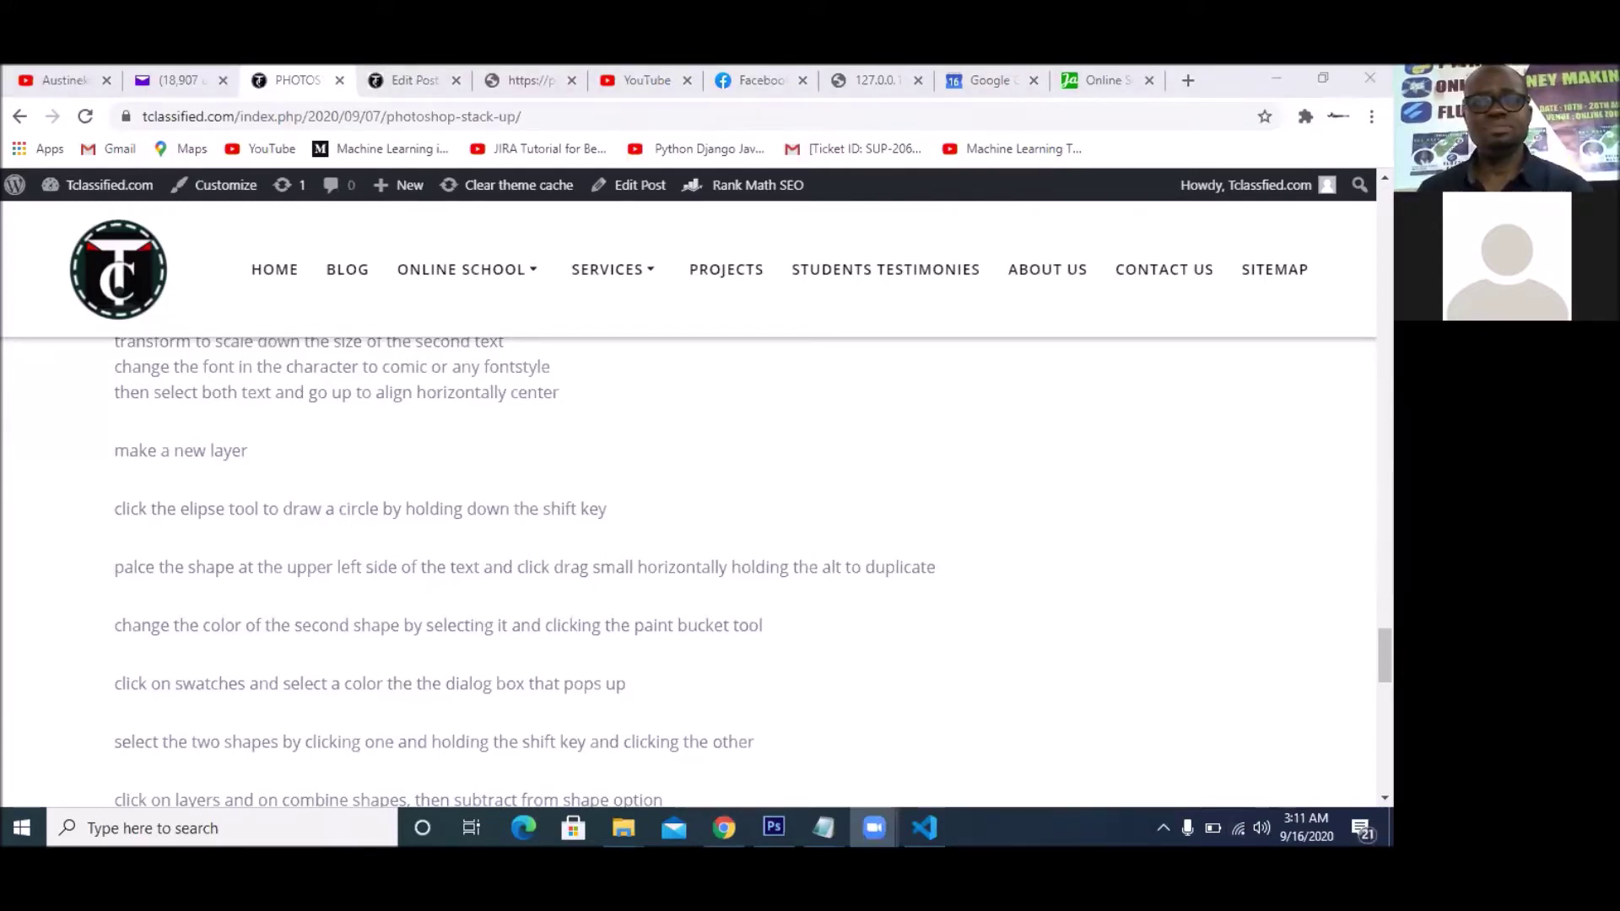
click(46, 486)
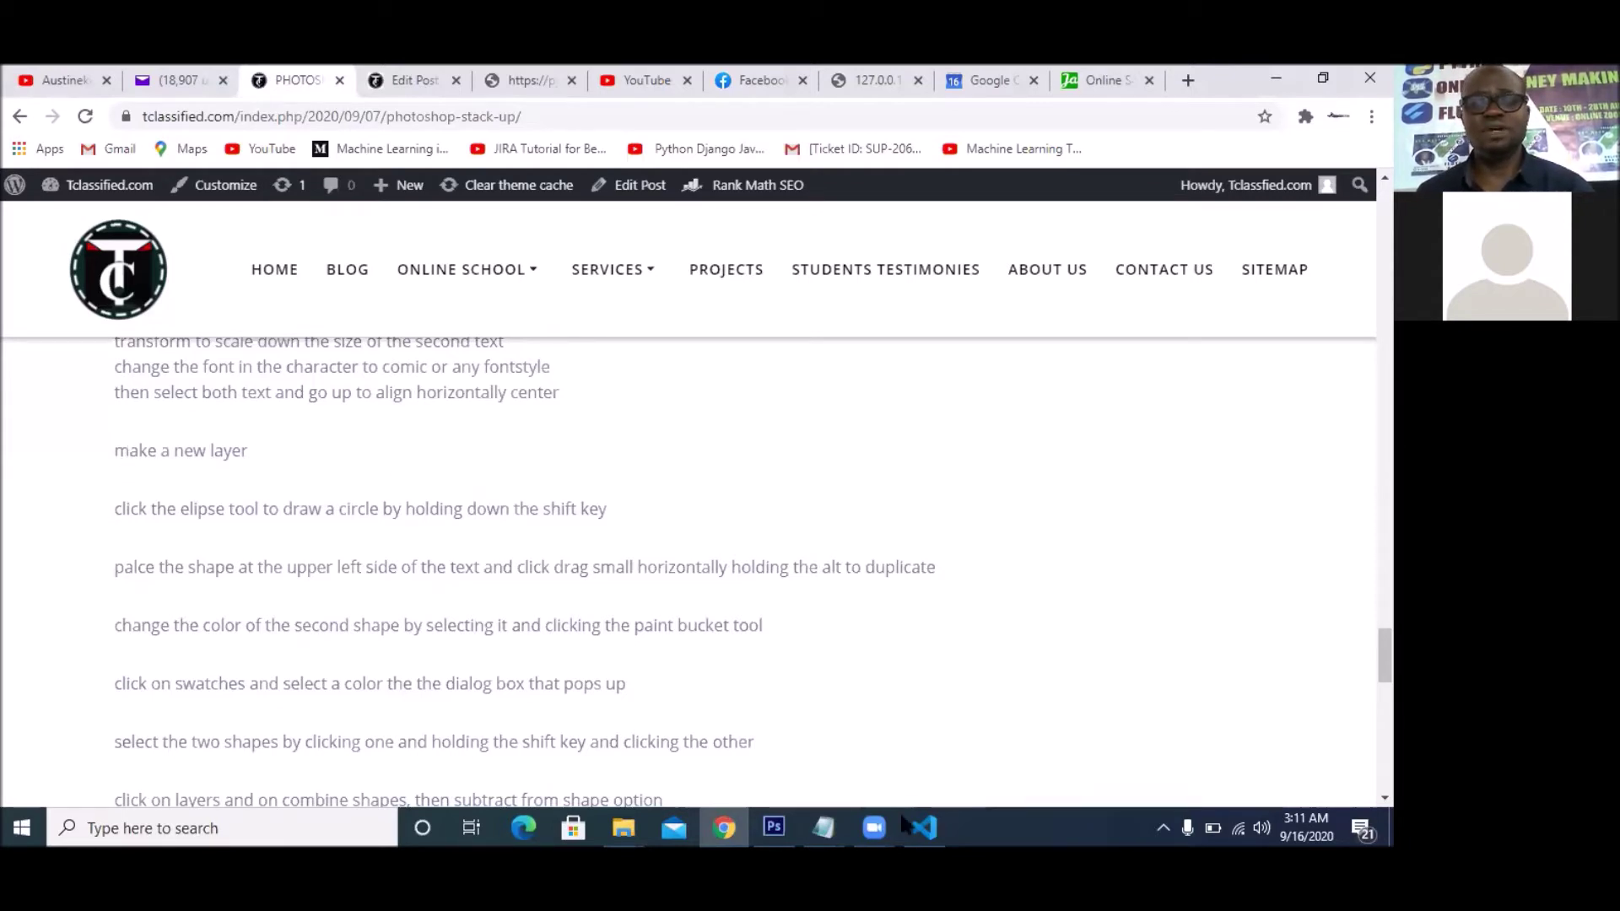
click(781, 828)
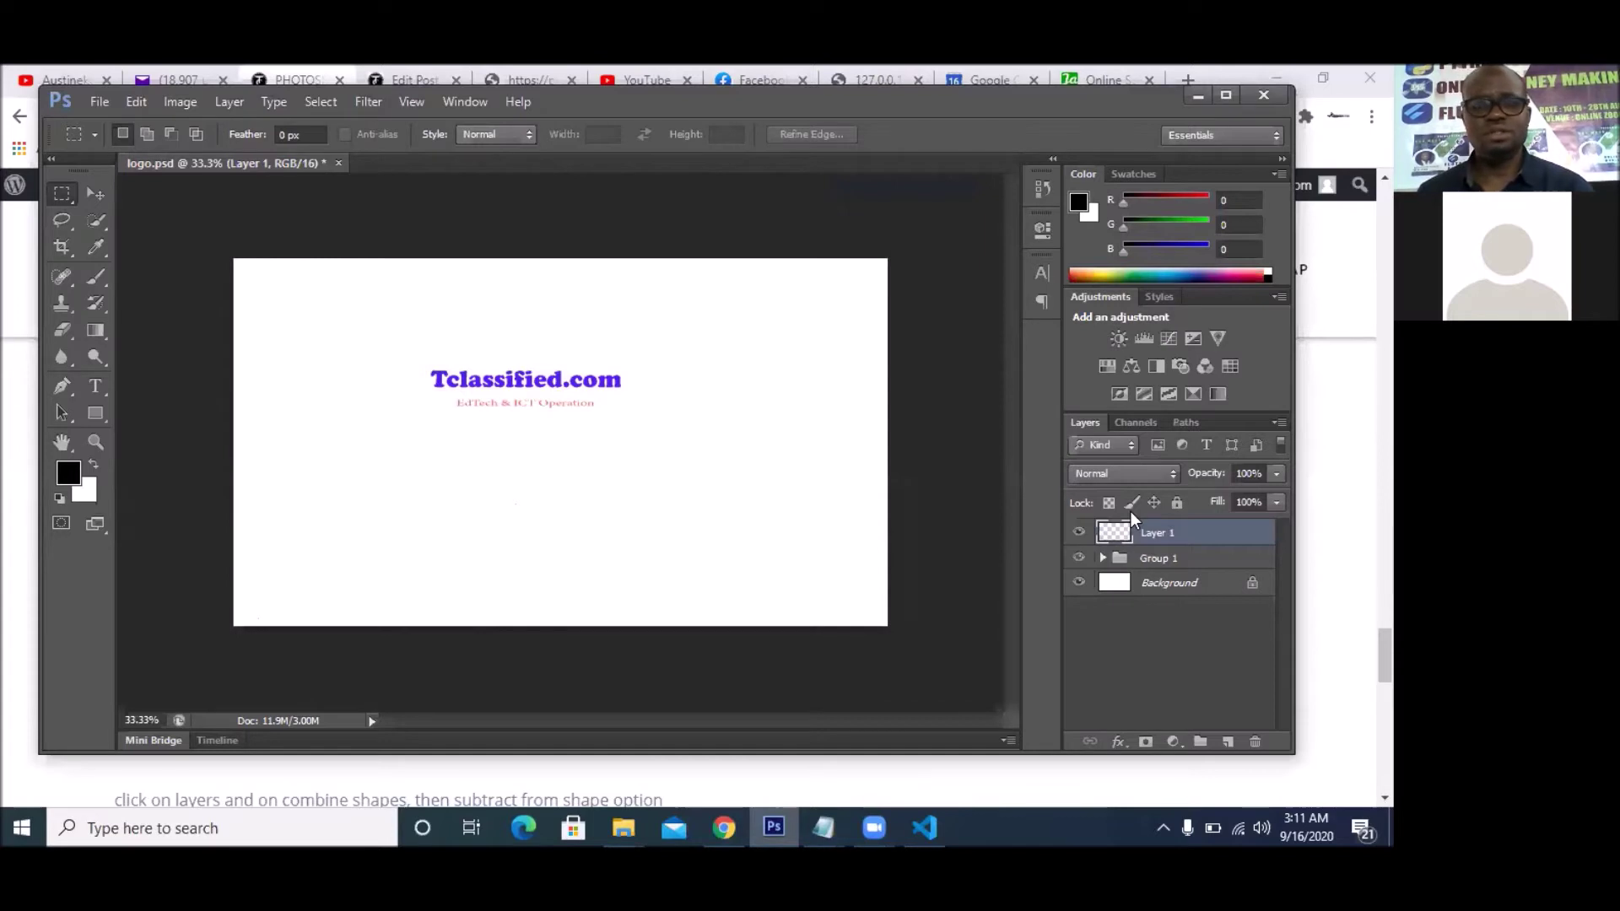
key(alt+Tab)
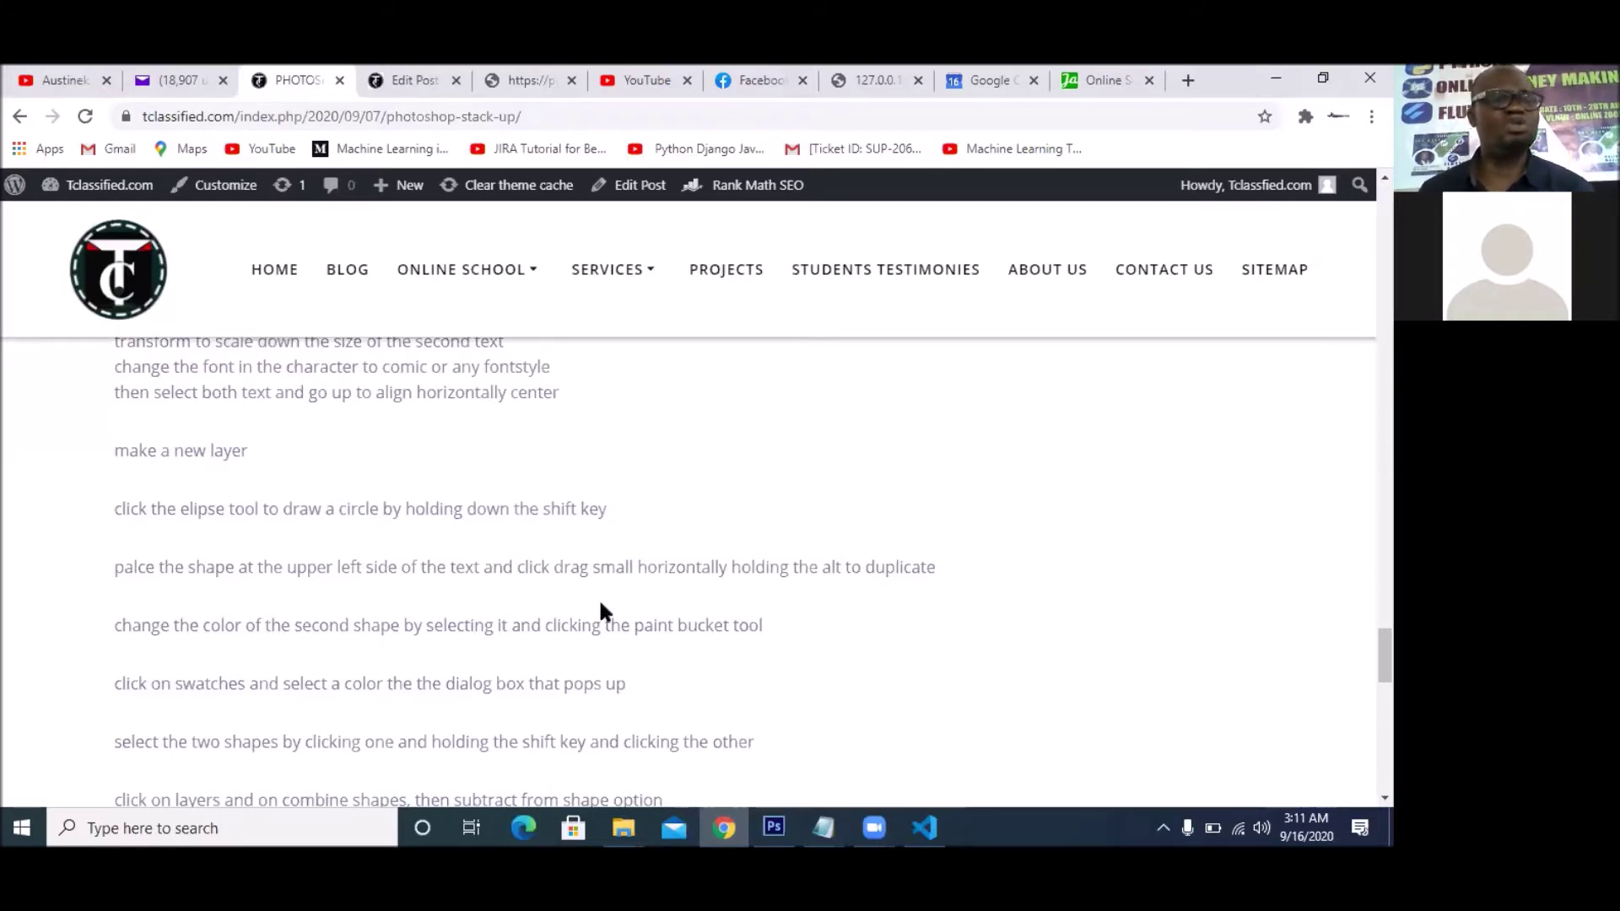
- Switch to Photoshop and choose the Ellipse Tool from the shape tools
click(775, 826)
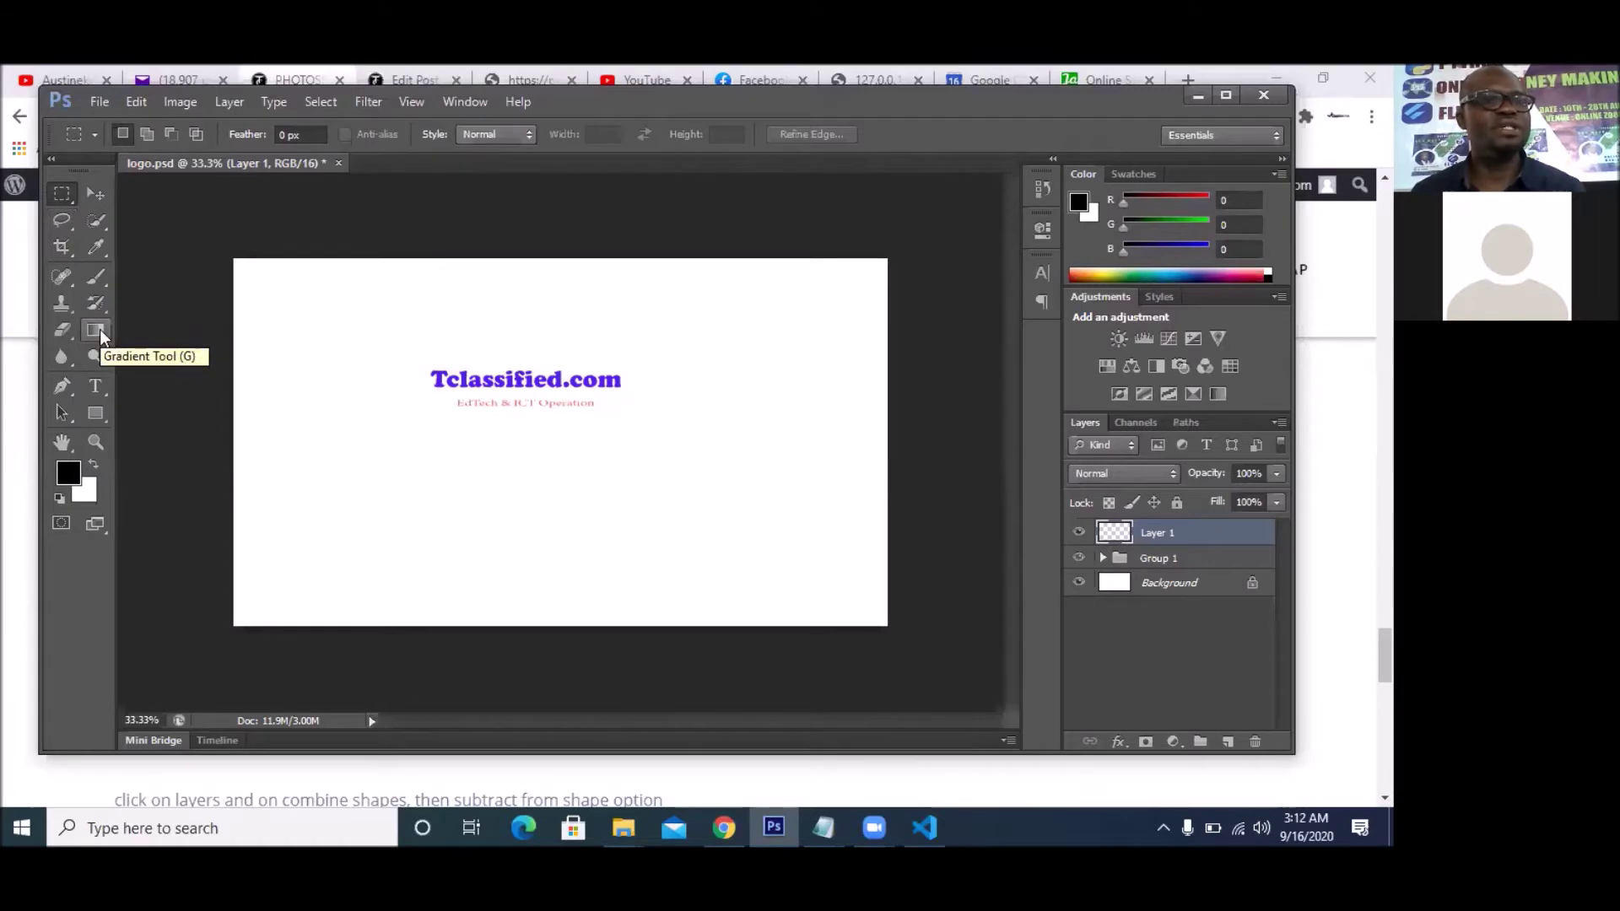
click(95, 415)
click(95, 415)
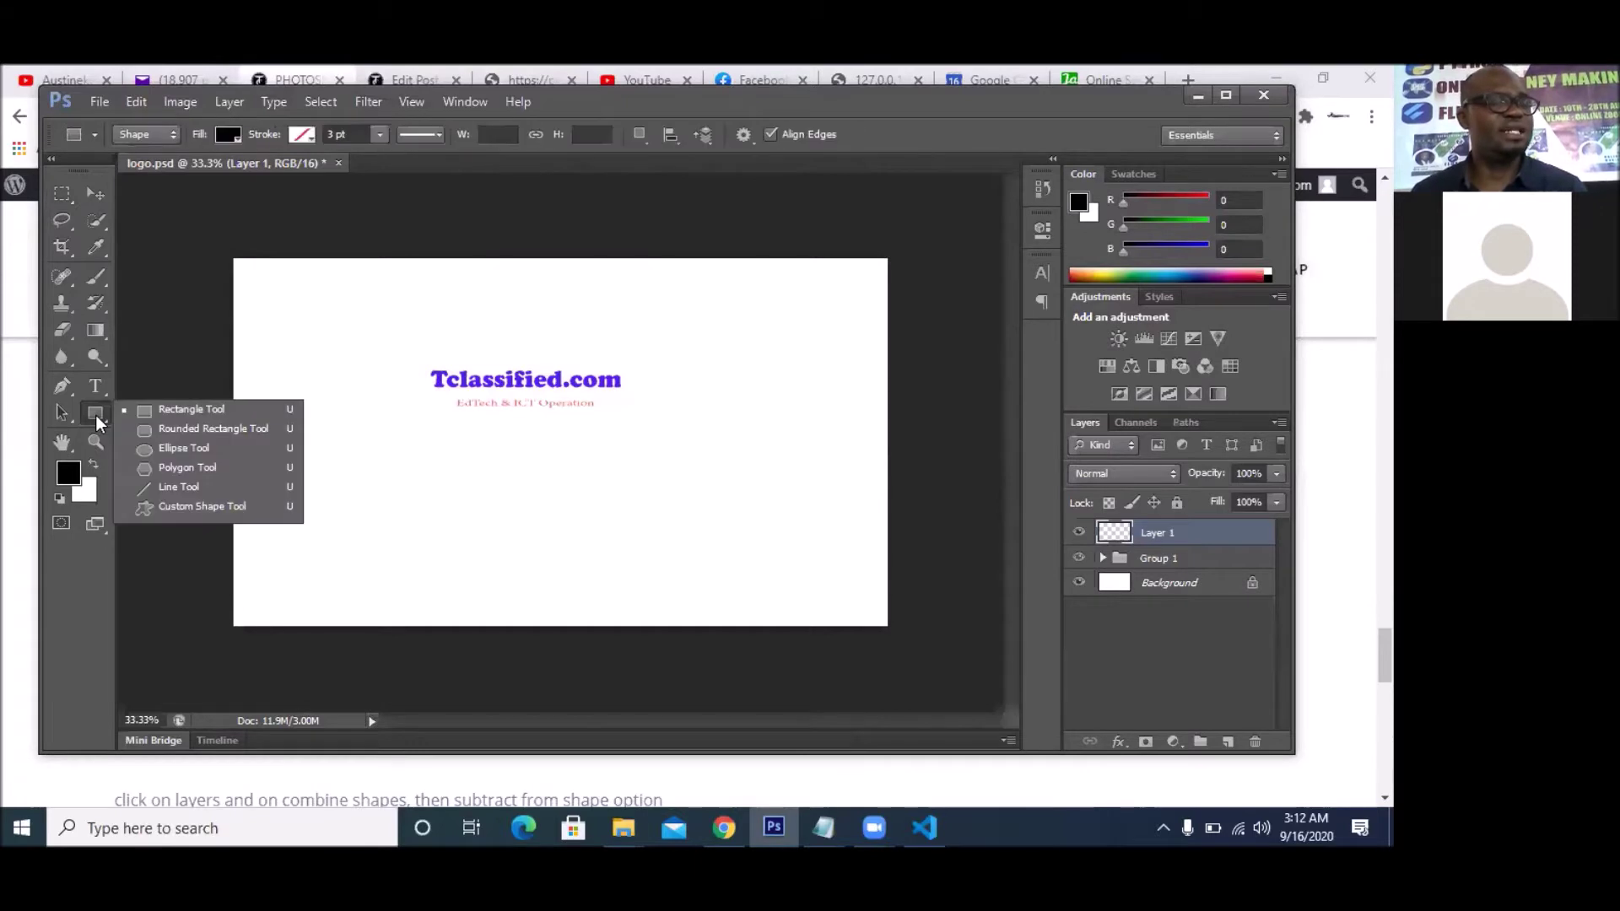
click(174, 446)
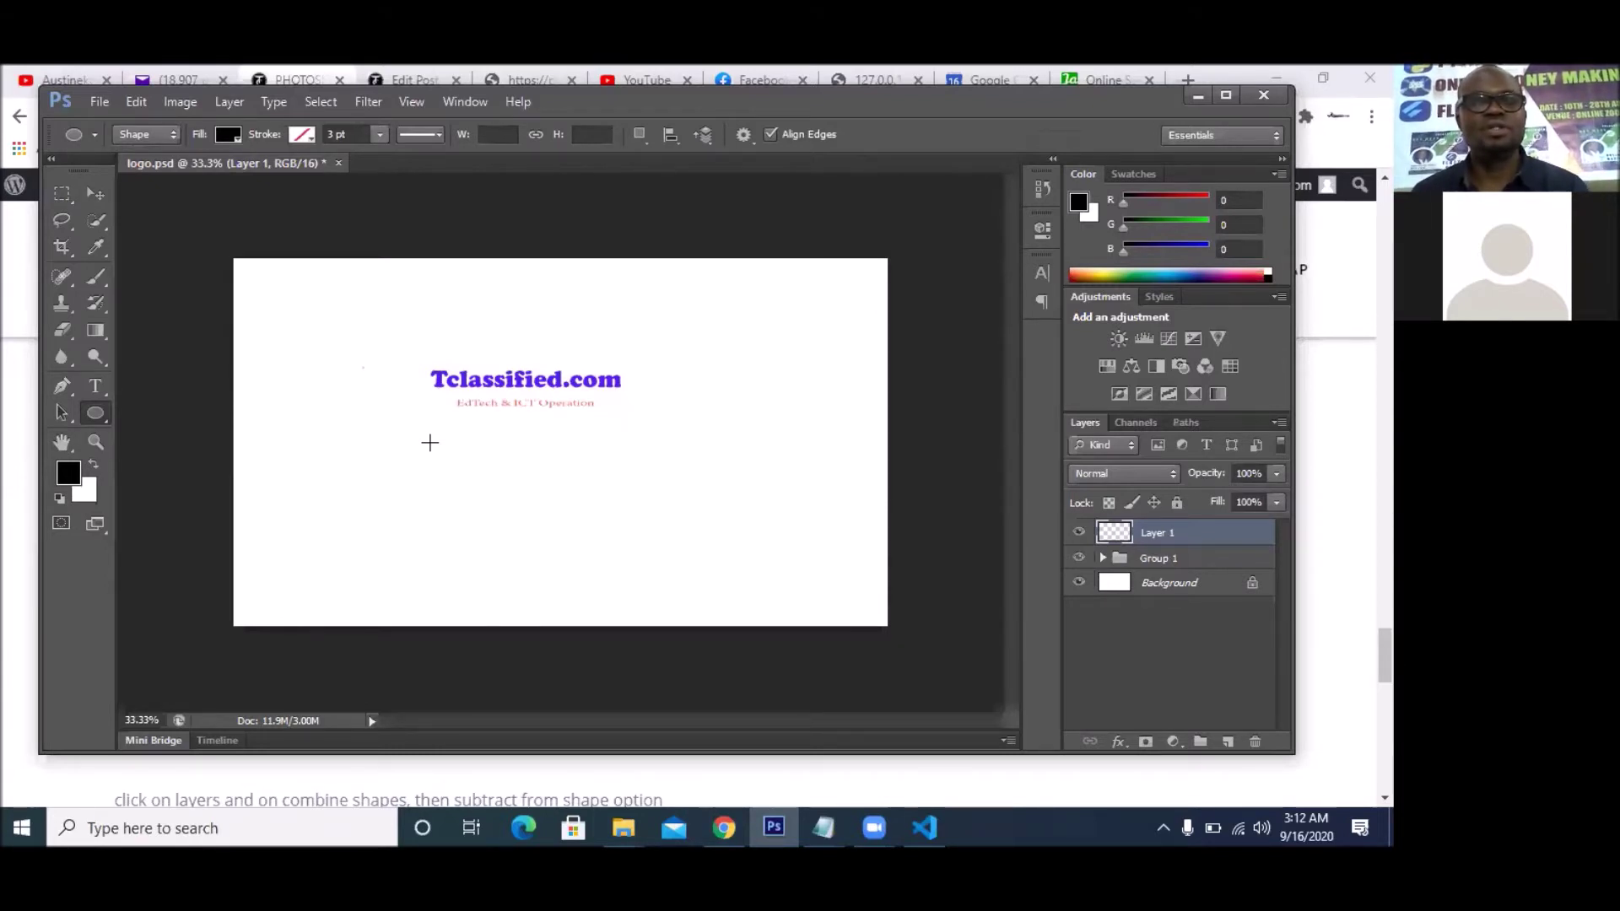
drag(363, 367, 429, 442)
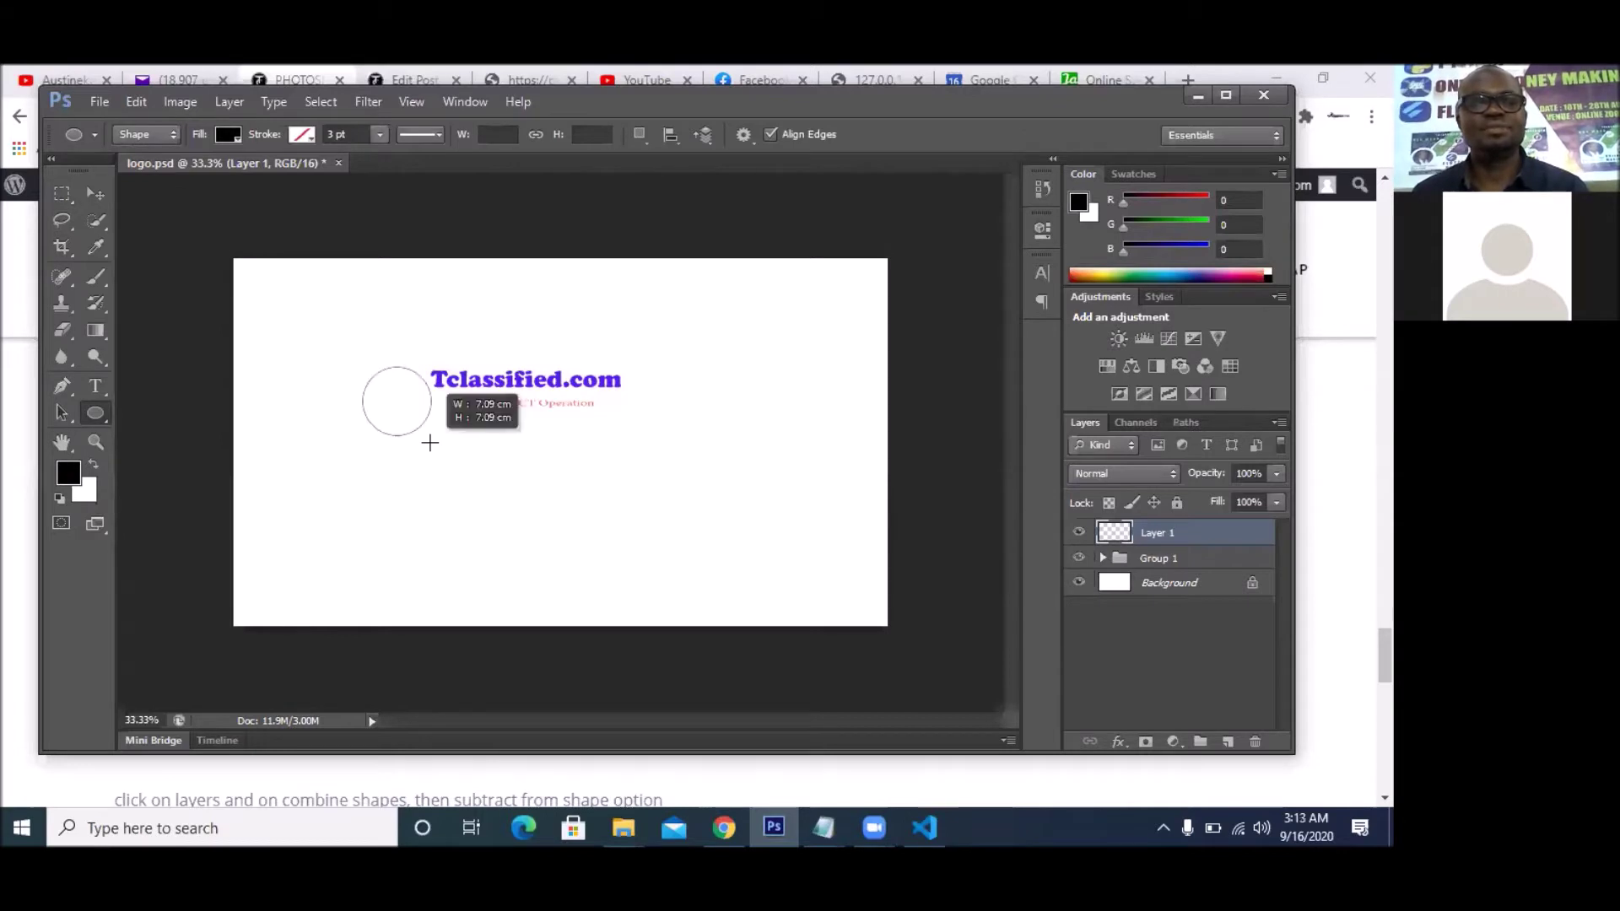
drag(429, 442, 438, 453)
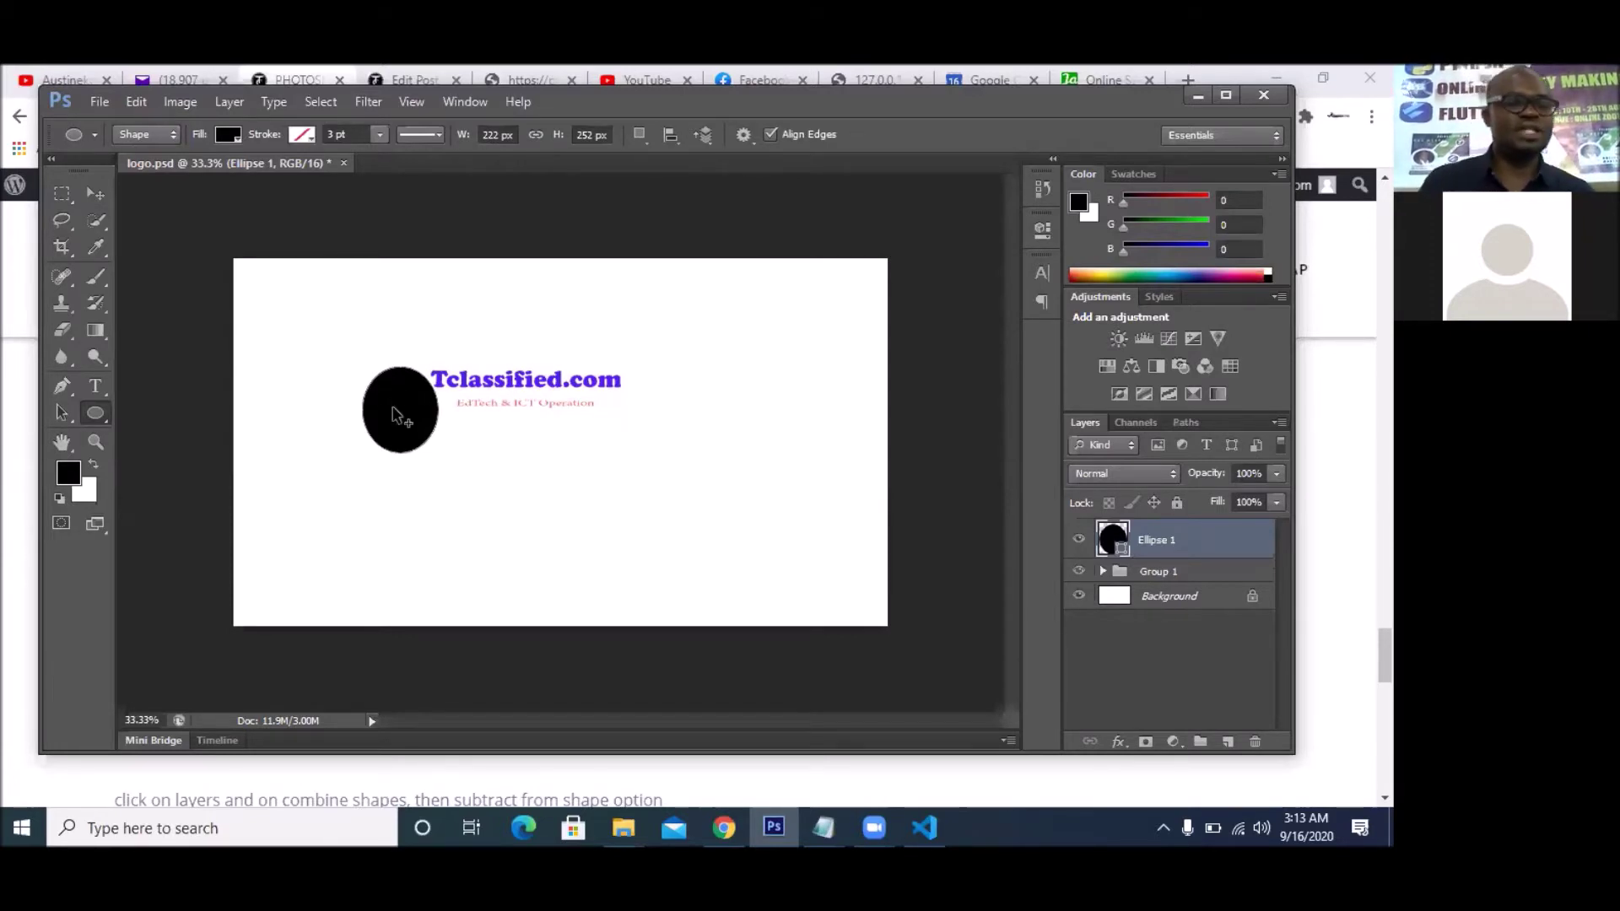
key(ctrl+z)
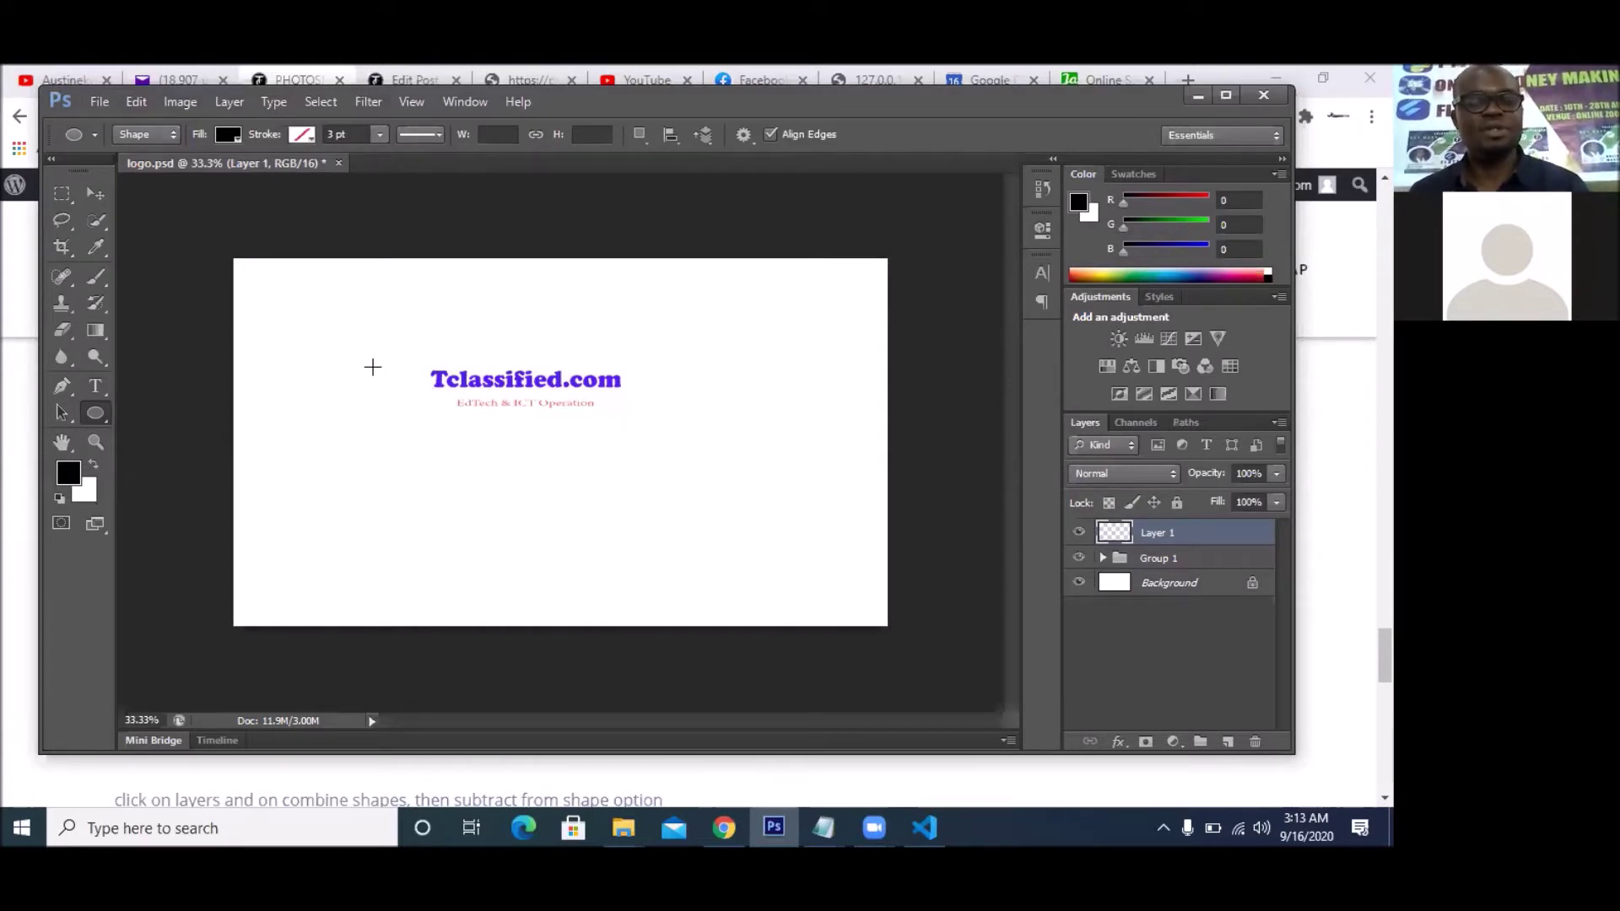
- Draw a black circle about 222 px across over the start of the Tclassified.com text, and check the article's placement instruction in Chrome
drag(372, 366, 454, 443)
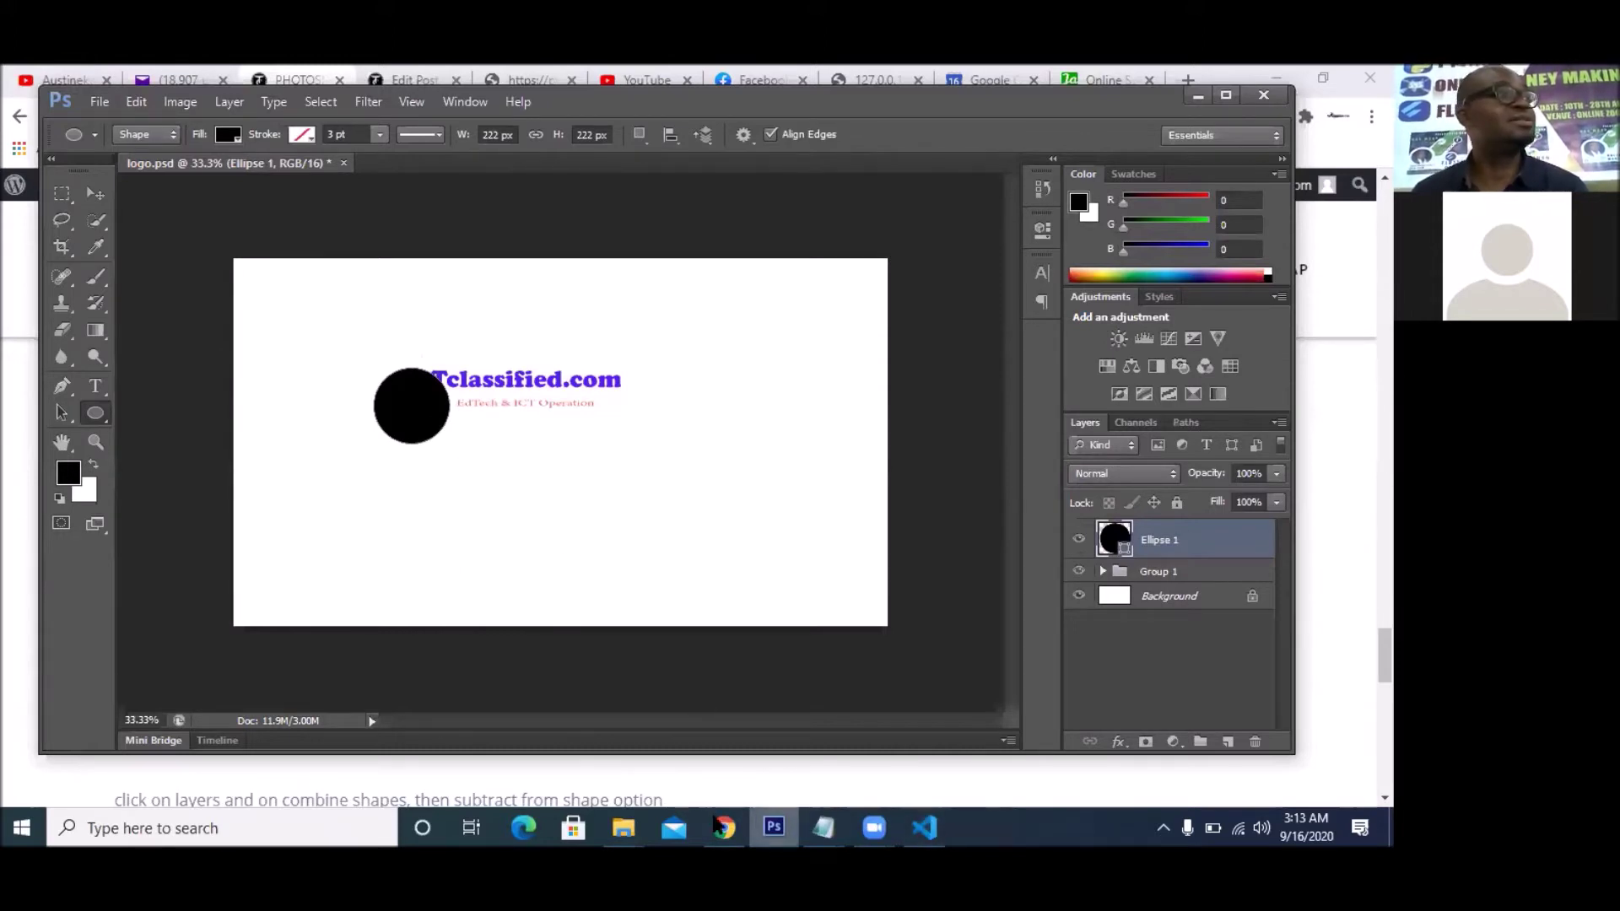
mouse_move(712, 824)
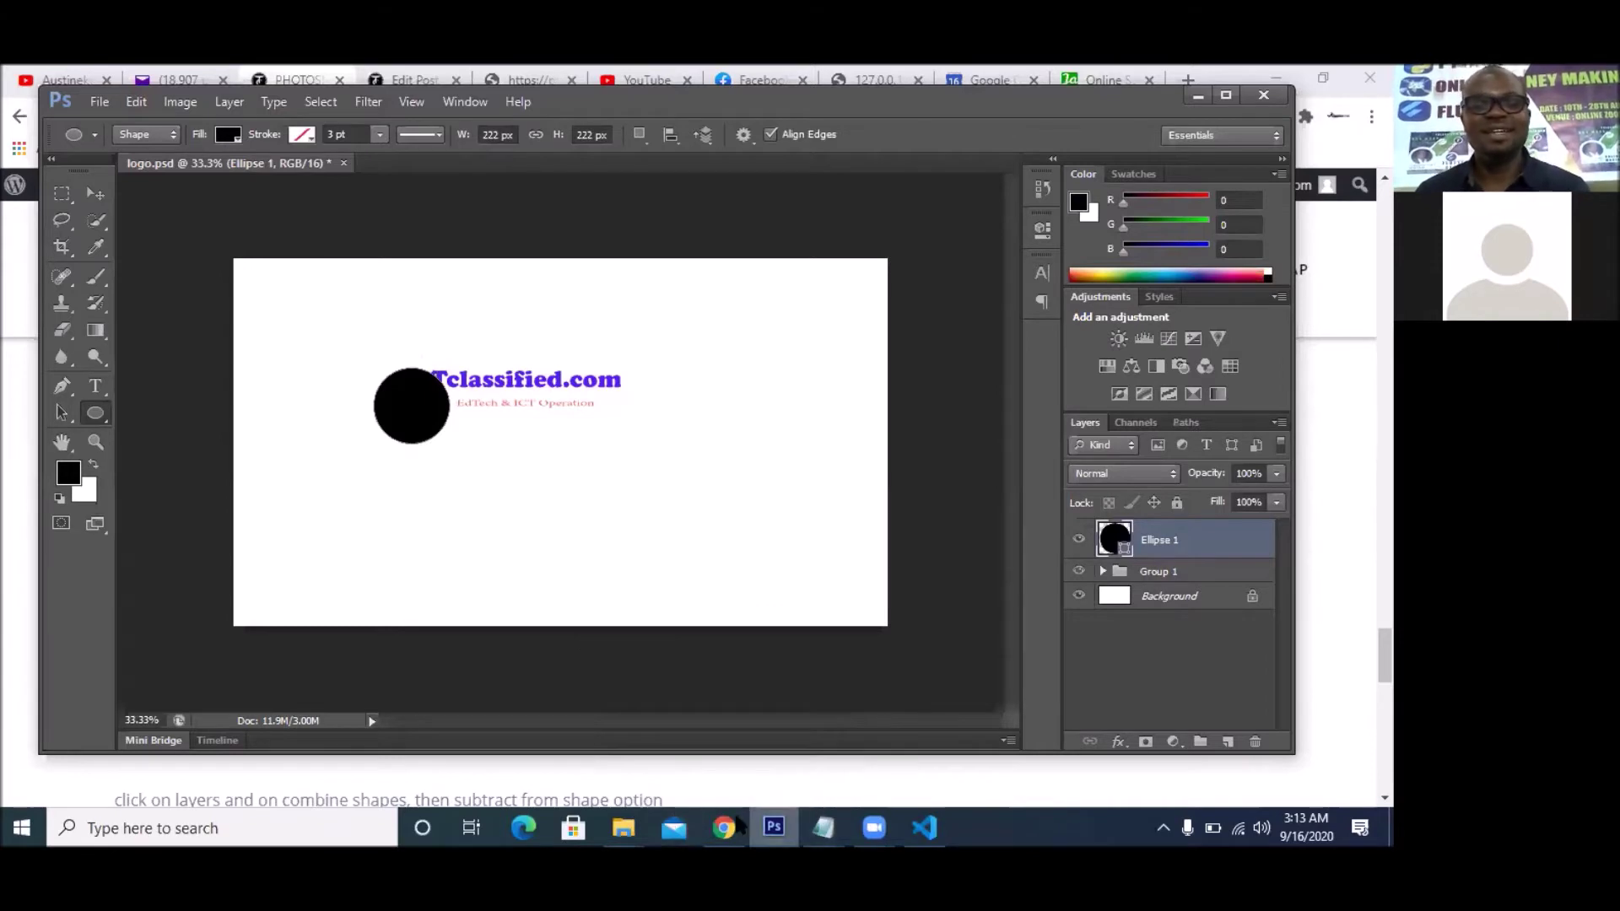
click(725, 825)
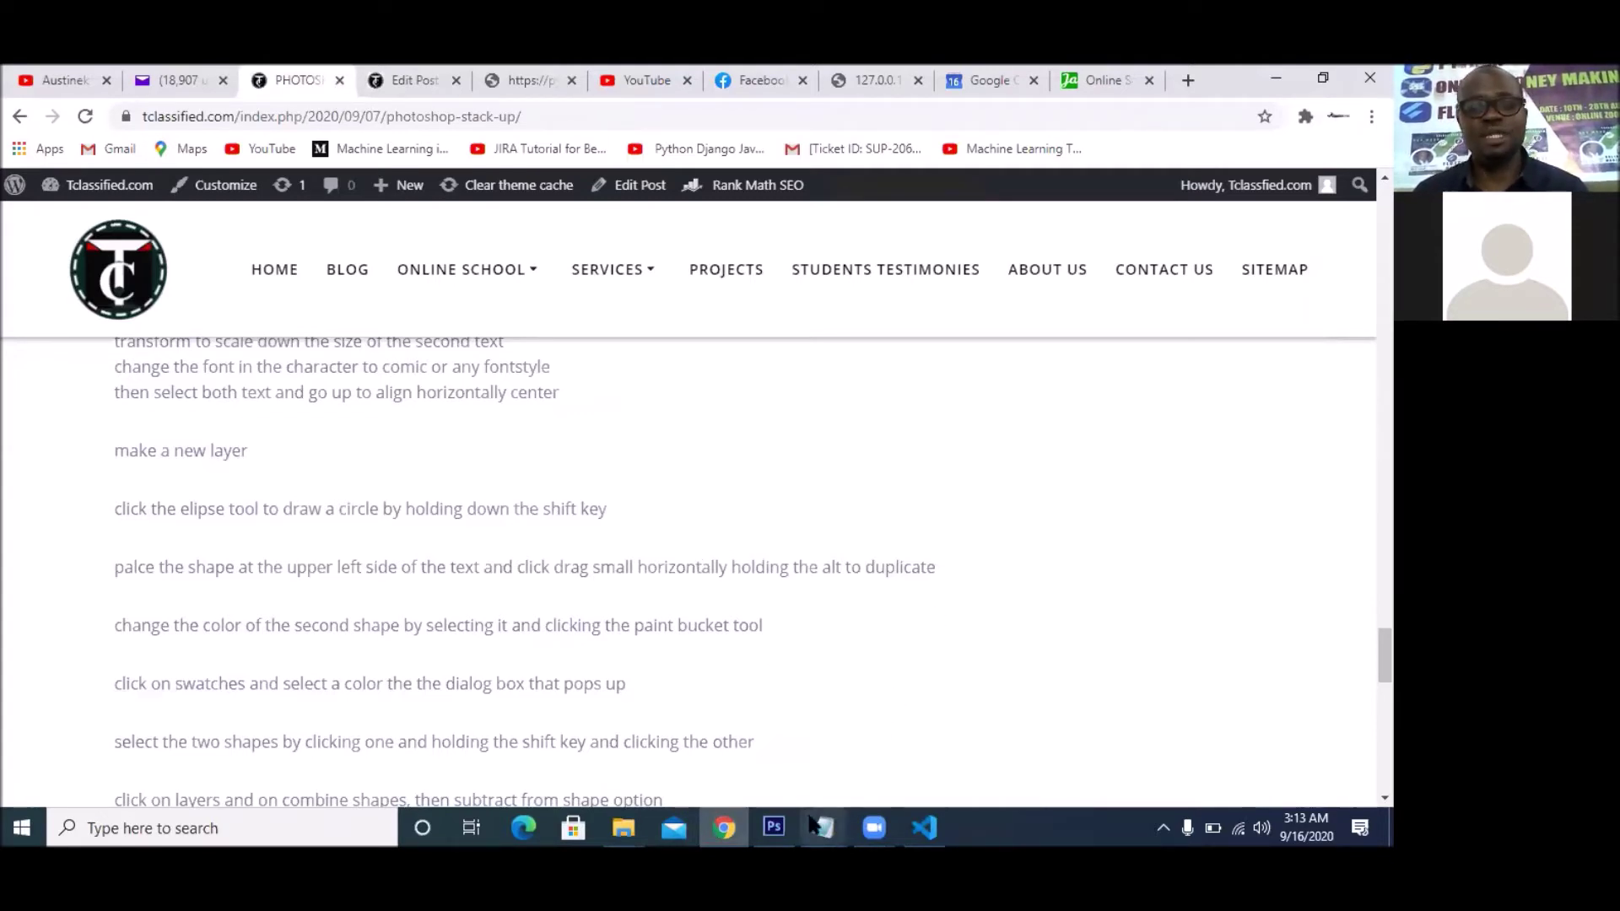
- Switch to Photoshop and move the black circle up and left with the Move Tool, just beside the T of Tclassified.com
click(774, 827)
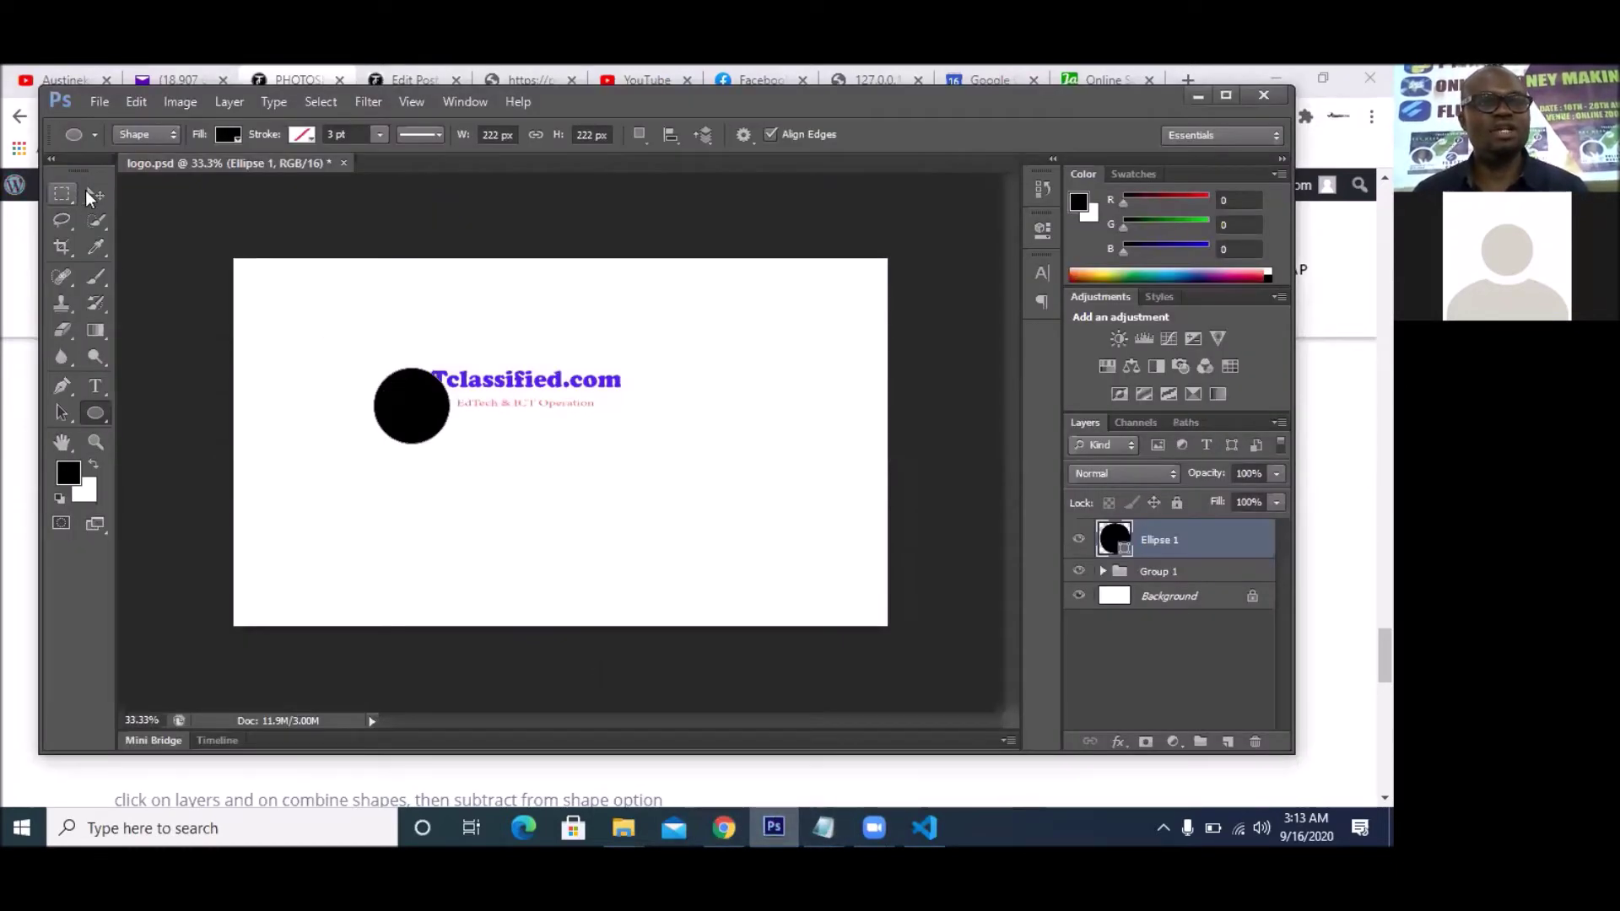
click(92, 195)
mouse_move(387, 384)
mouse_down()
mouse_move(377, 371)
mouse_move(381, 388)
mouse_up()
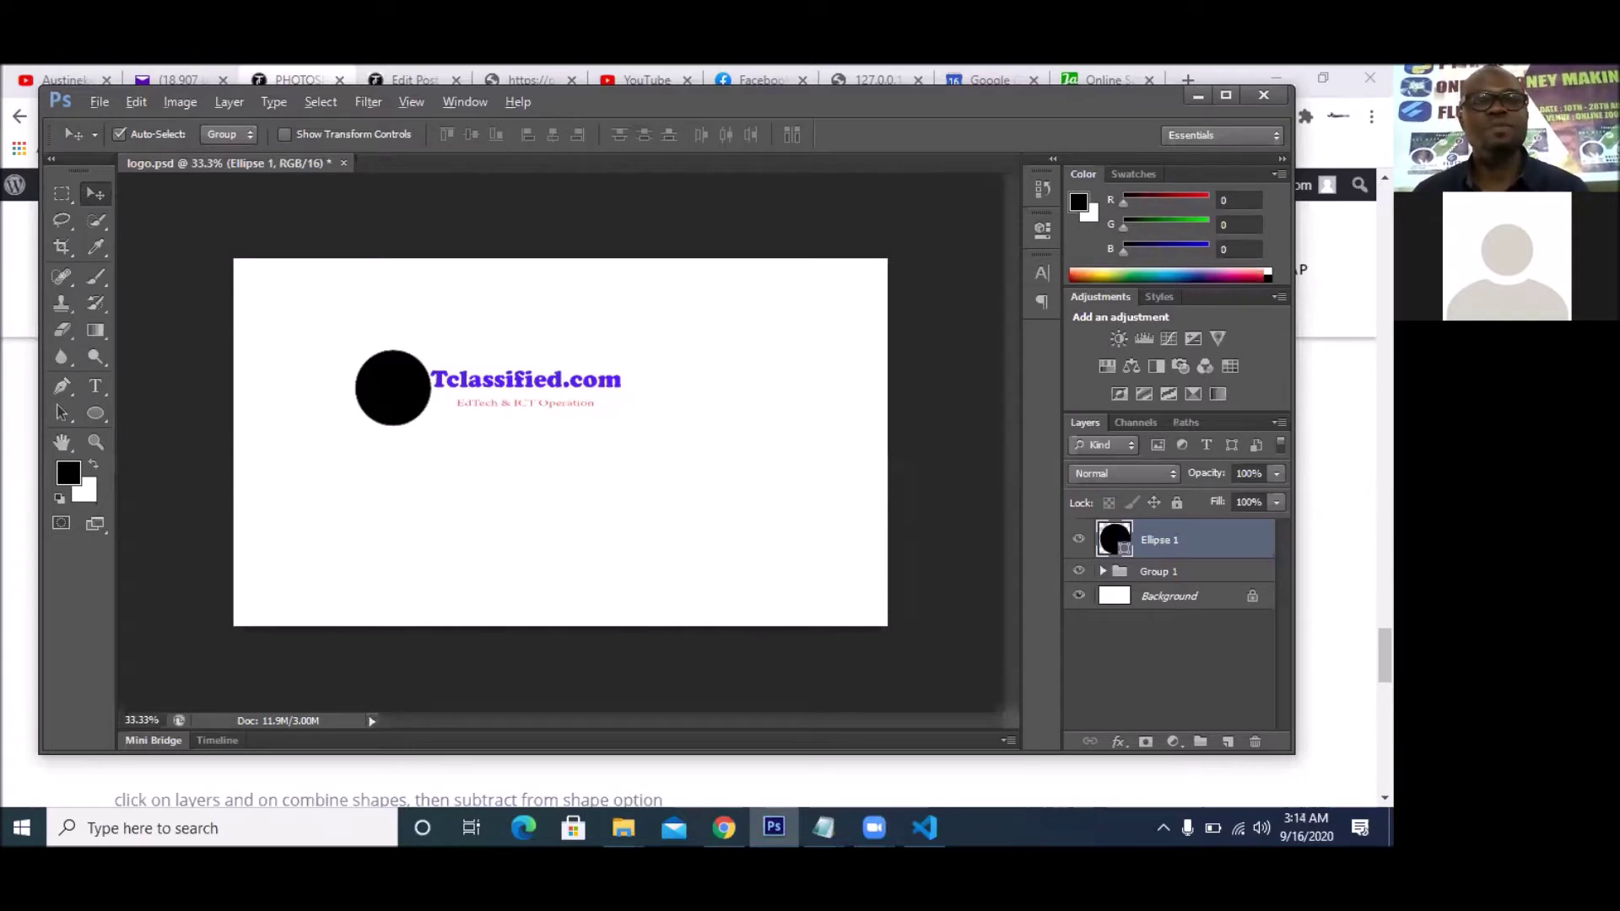
- Duplicate the black circle about 1.38 cm horizontally to its right, and read the article's recolouring instruction in Chrome
drag(390, 399, 403, 399)
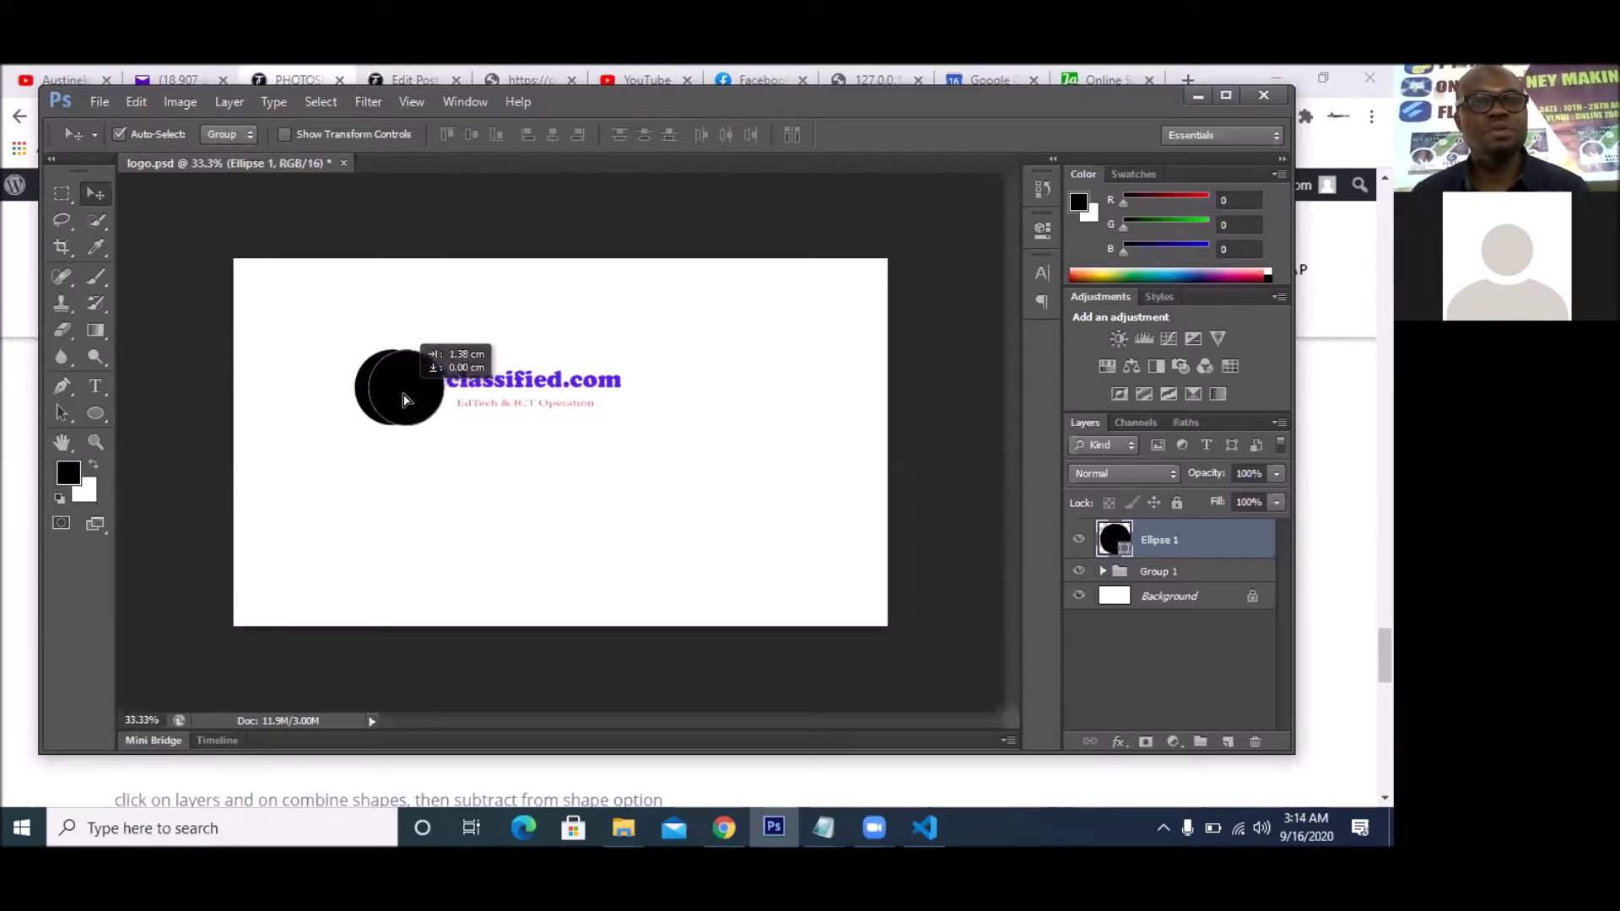
drag(404, 399, 404, 399)
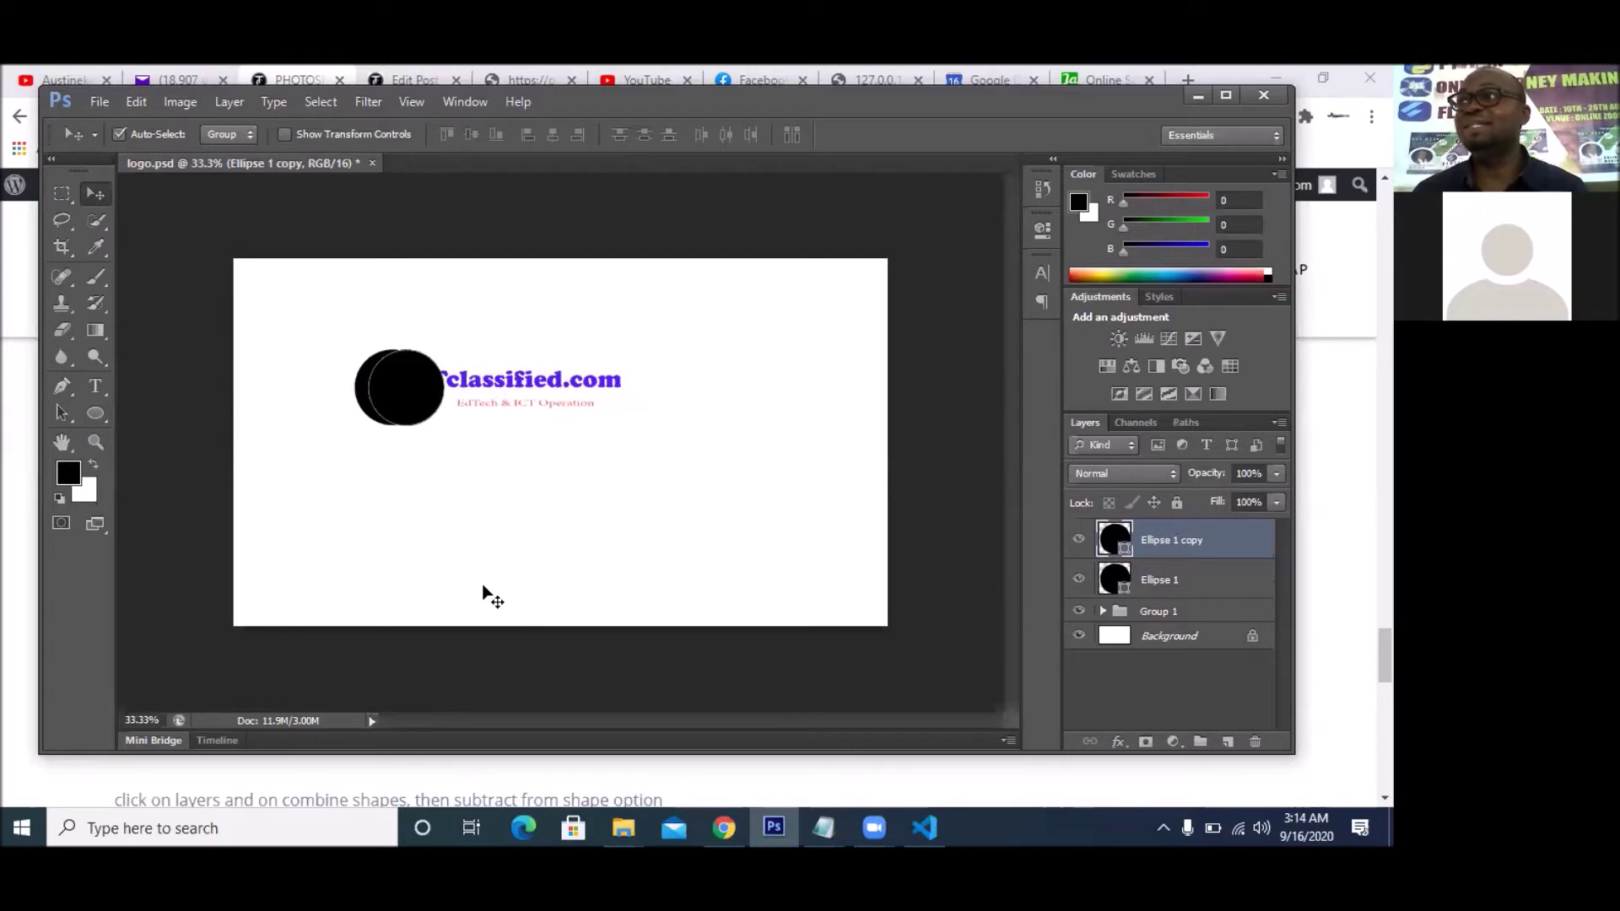
click(724, 825)
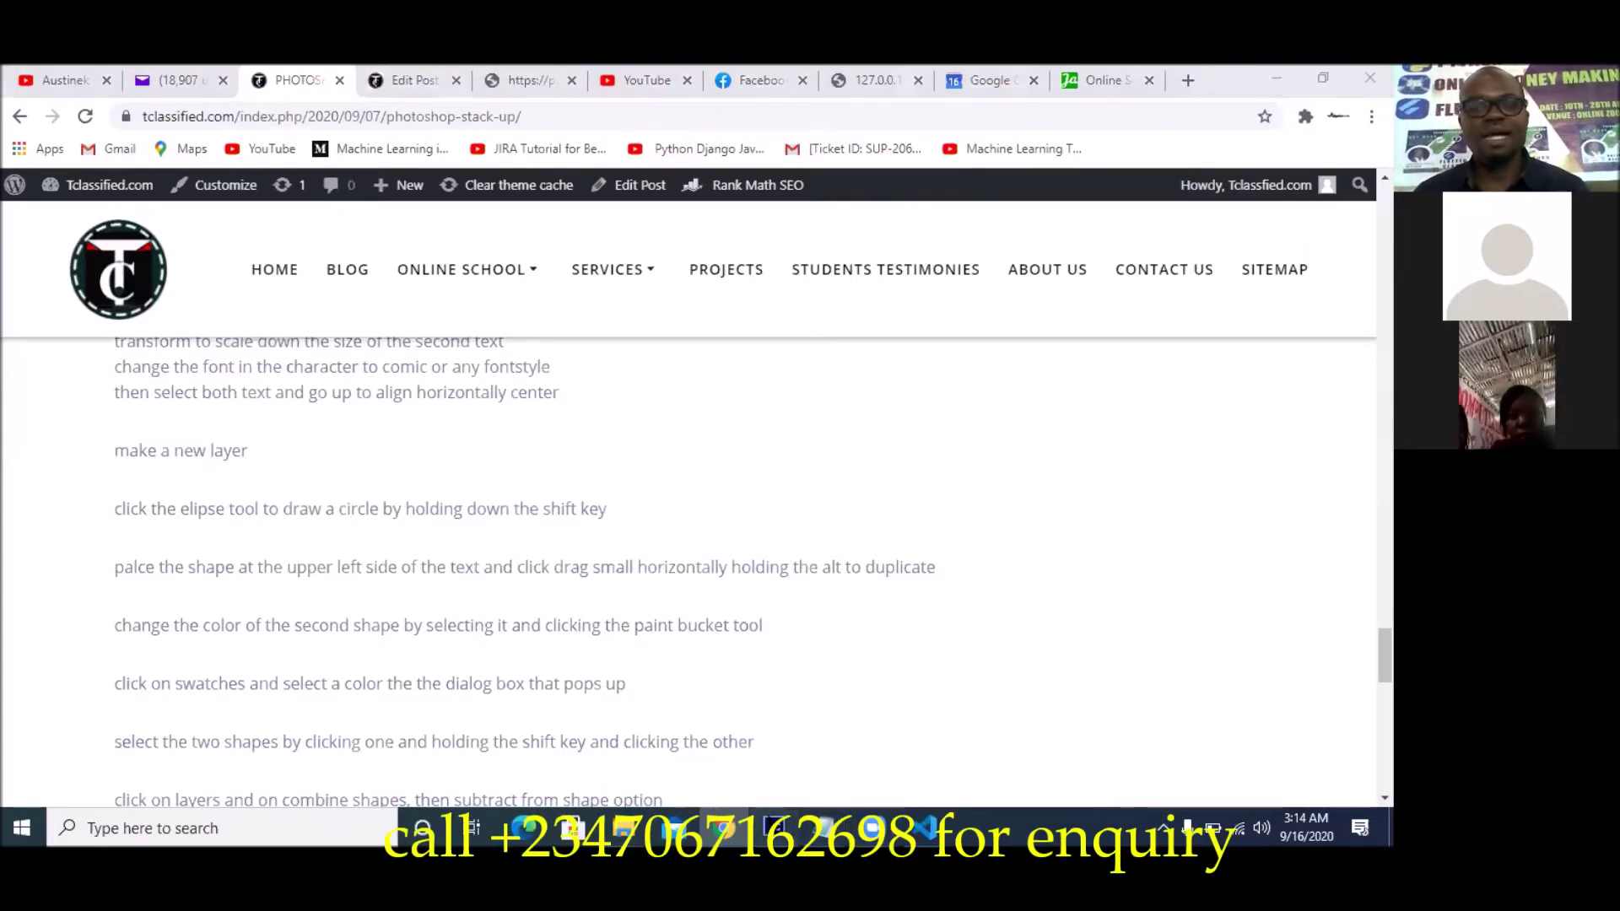
- Switch to Photoshop, look through the tool groups for the Paint Bucket Tool and choose it
click(775, 828)
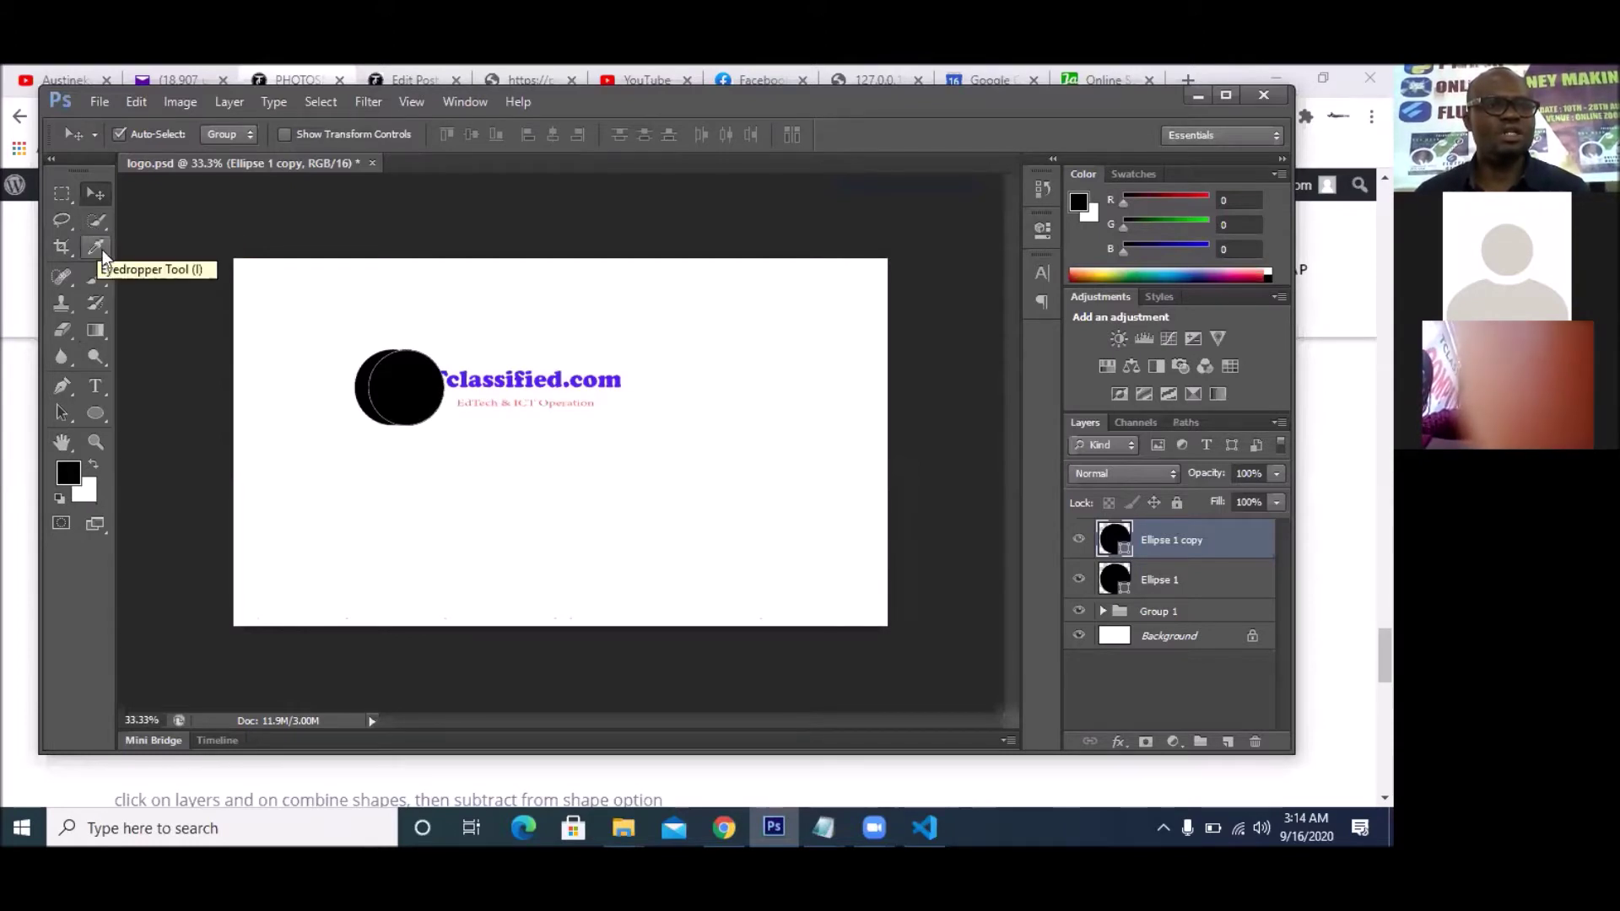
click(98, 303)
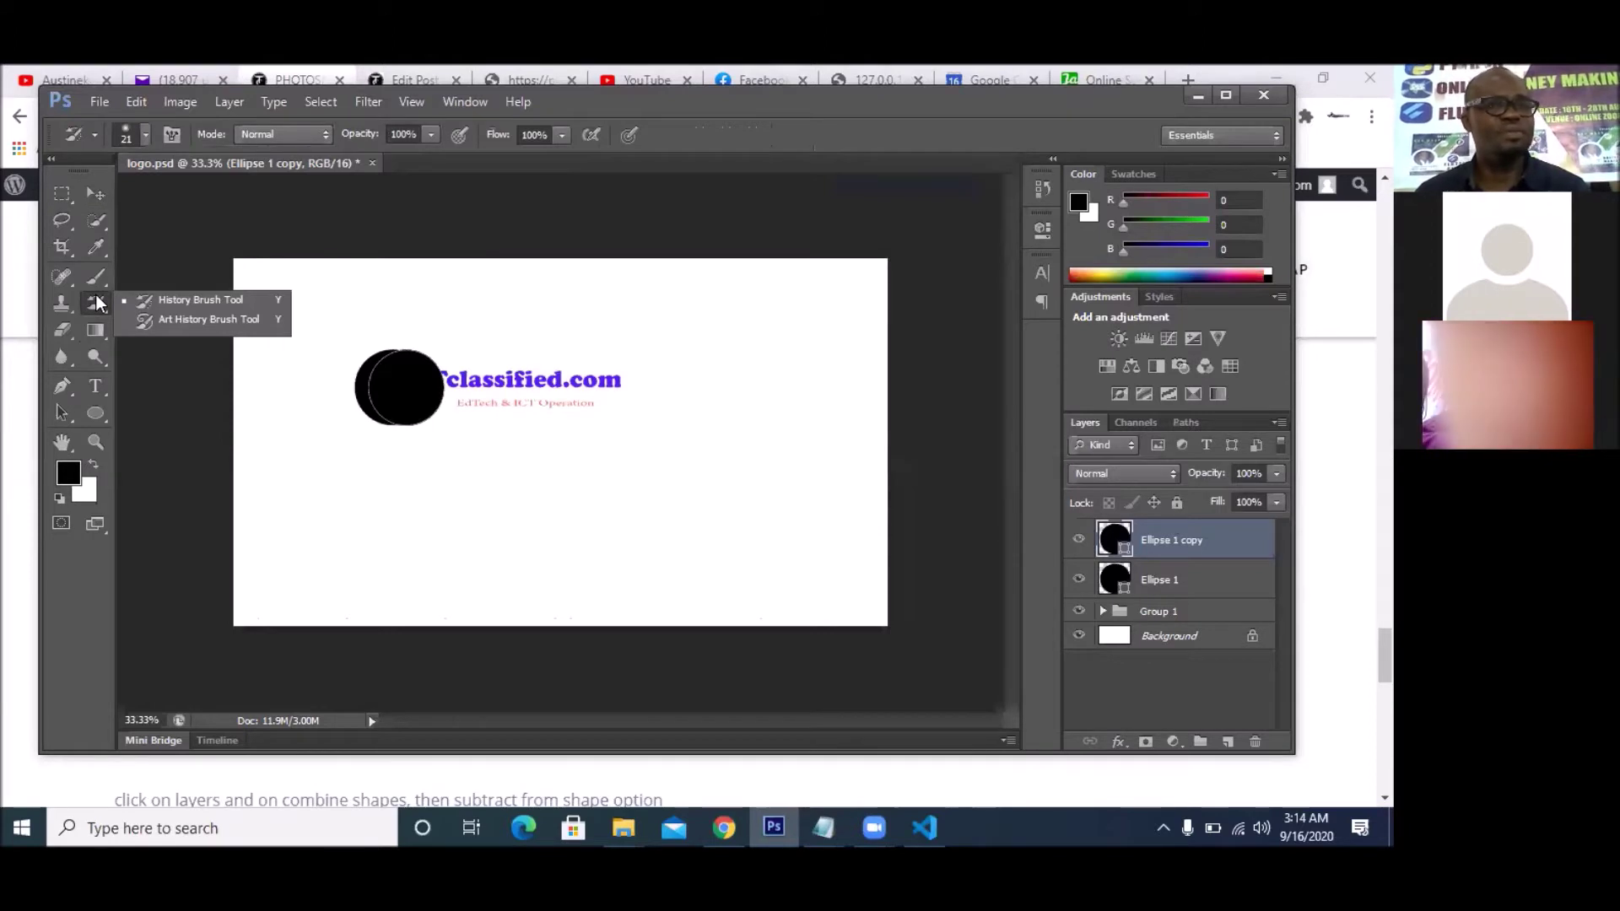
click(97, 285)
click(97, 285)
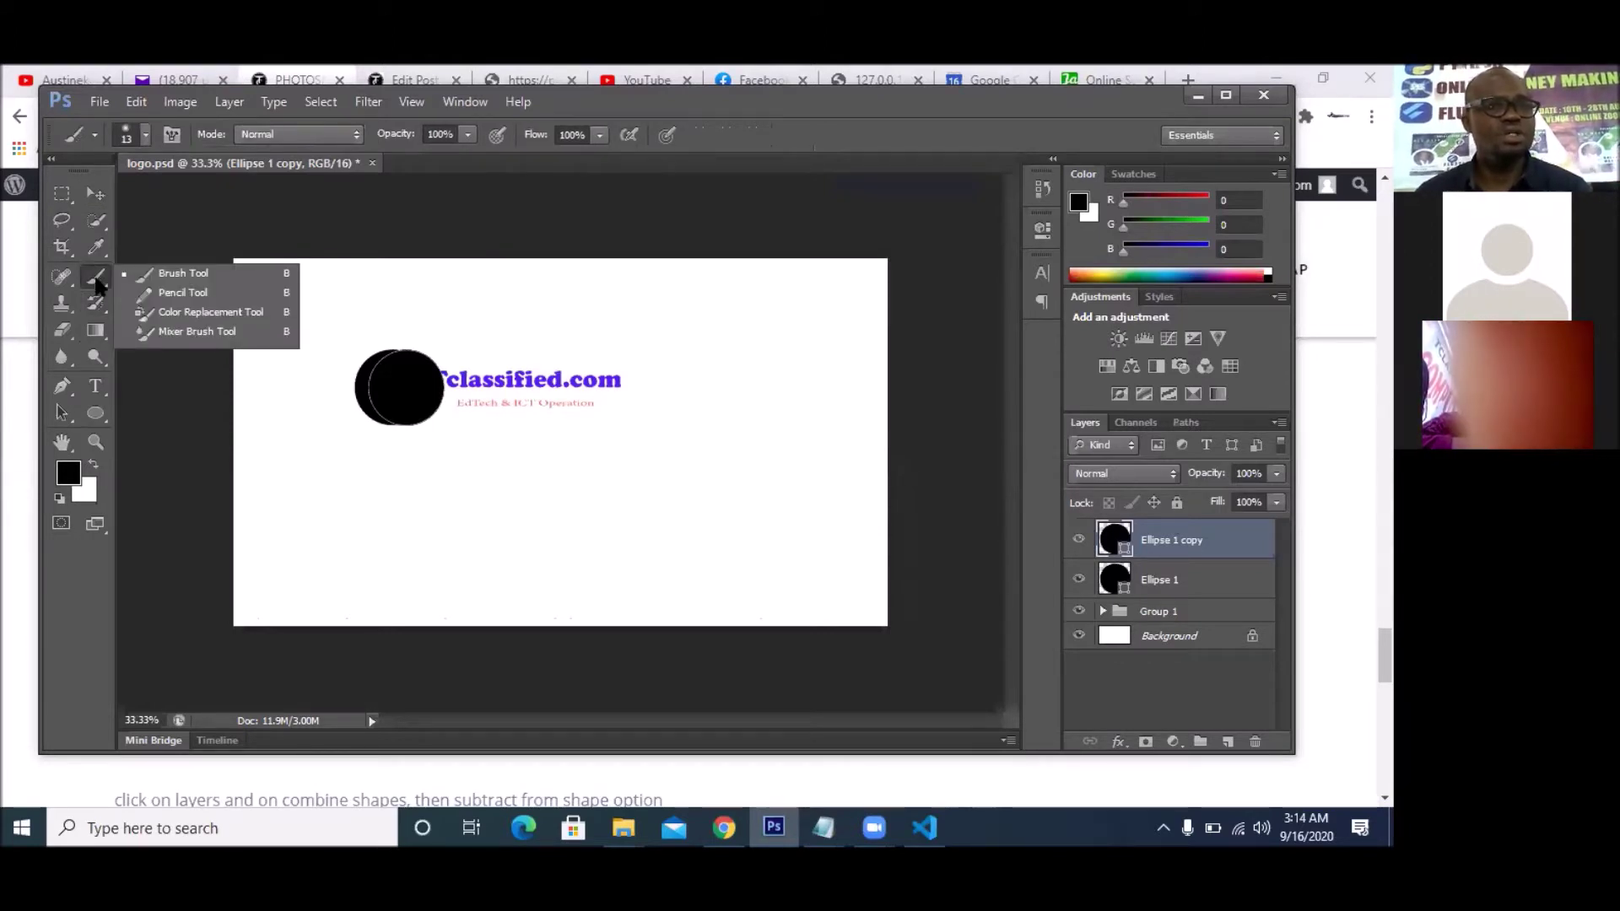
click(95, 219)
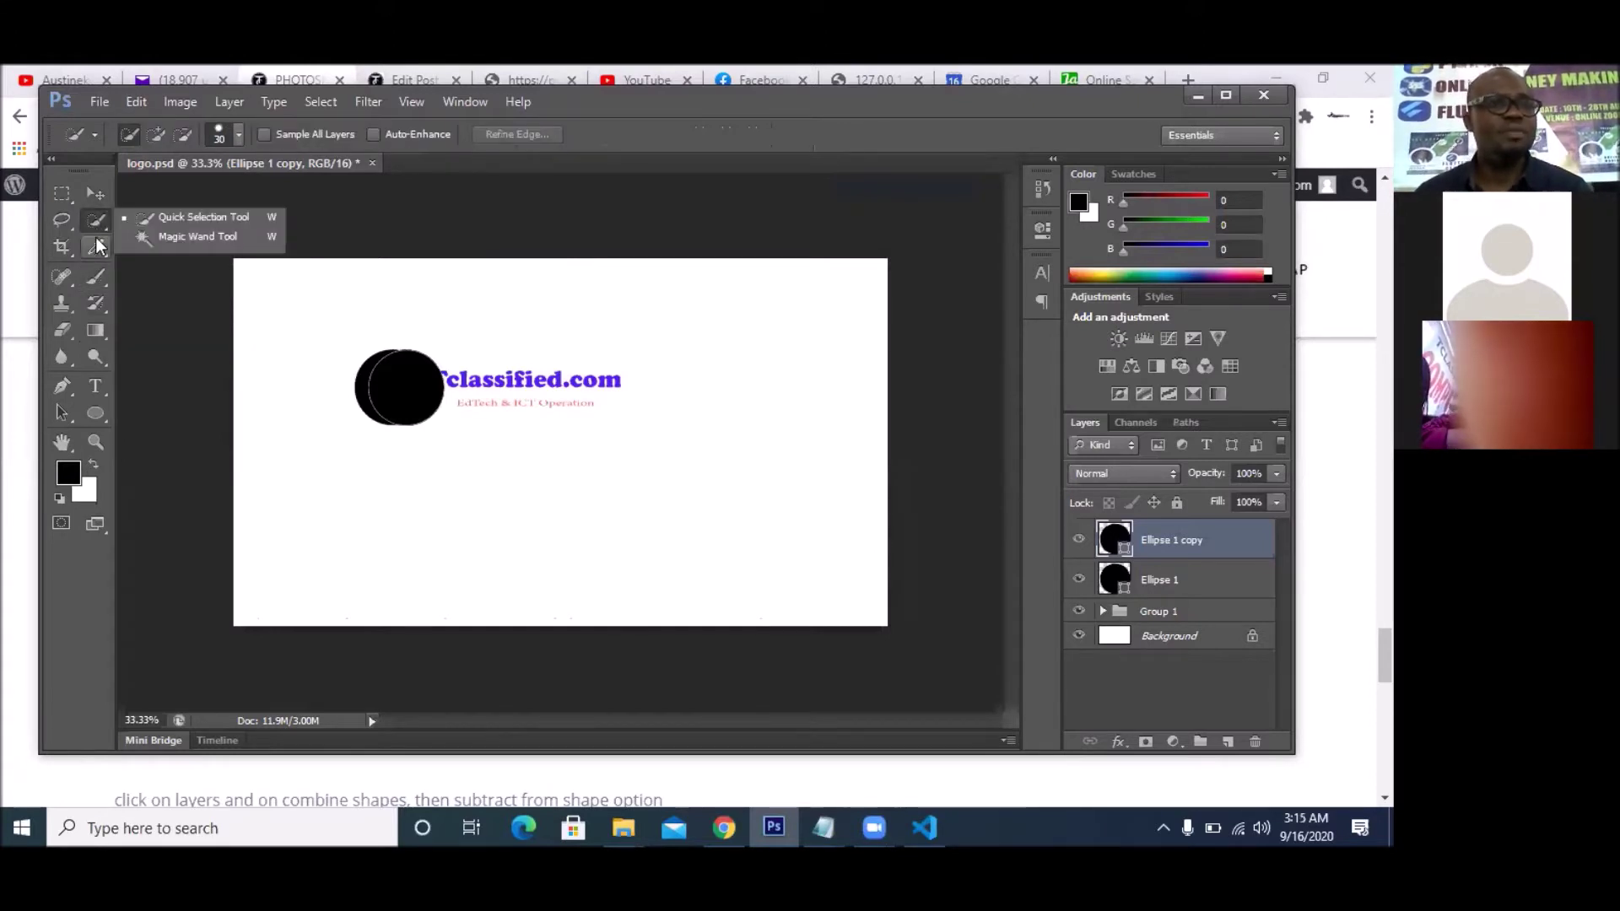
click(63, 389)
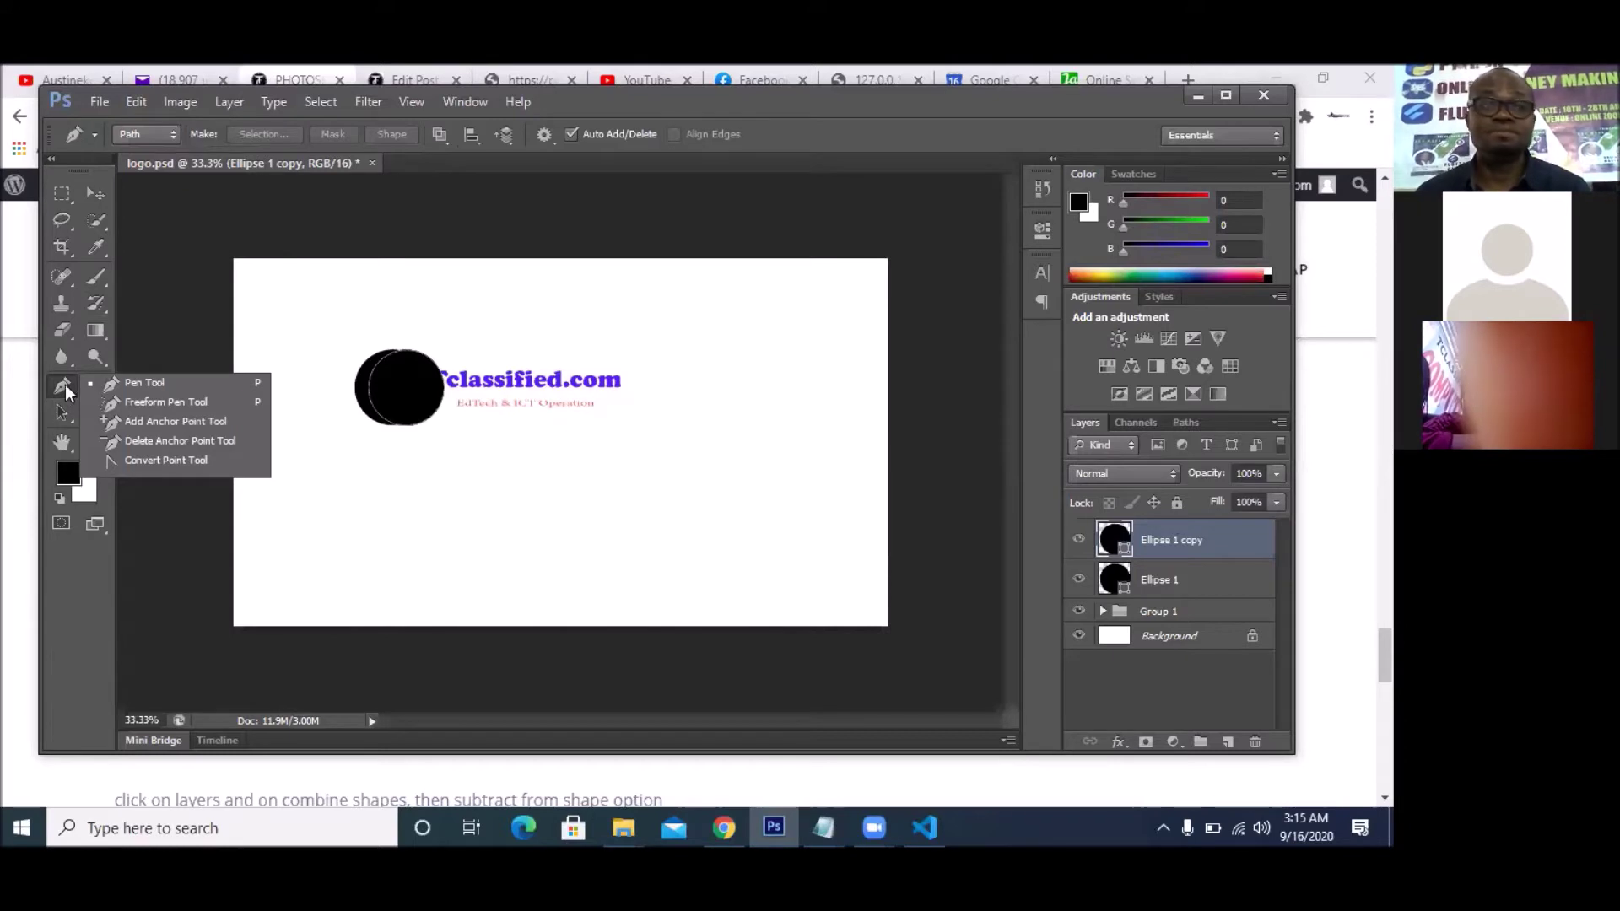
click(94, 332)
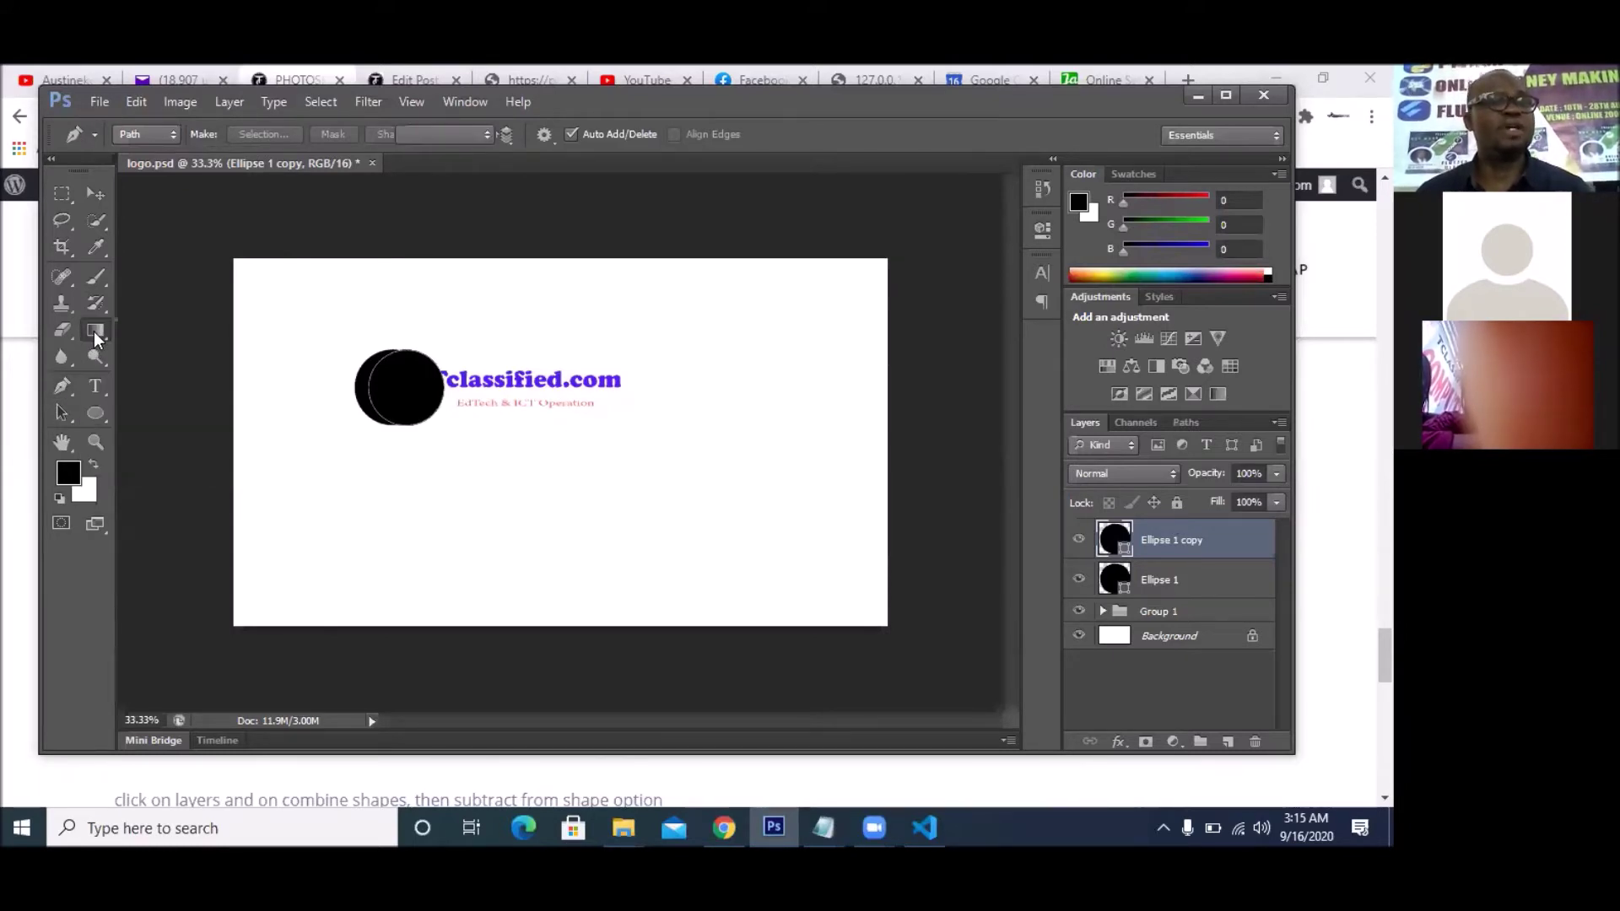
click(94, 331)
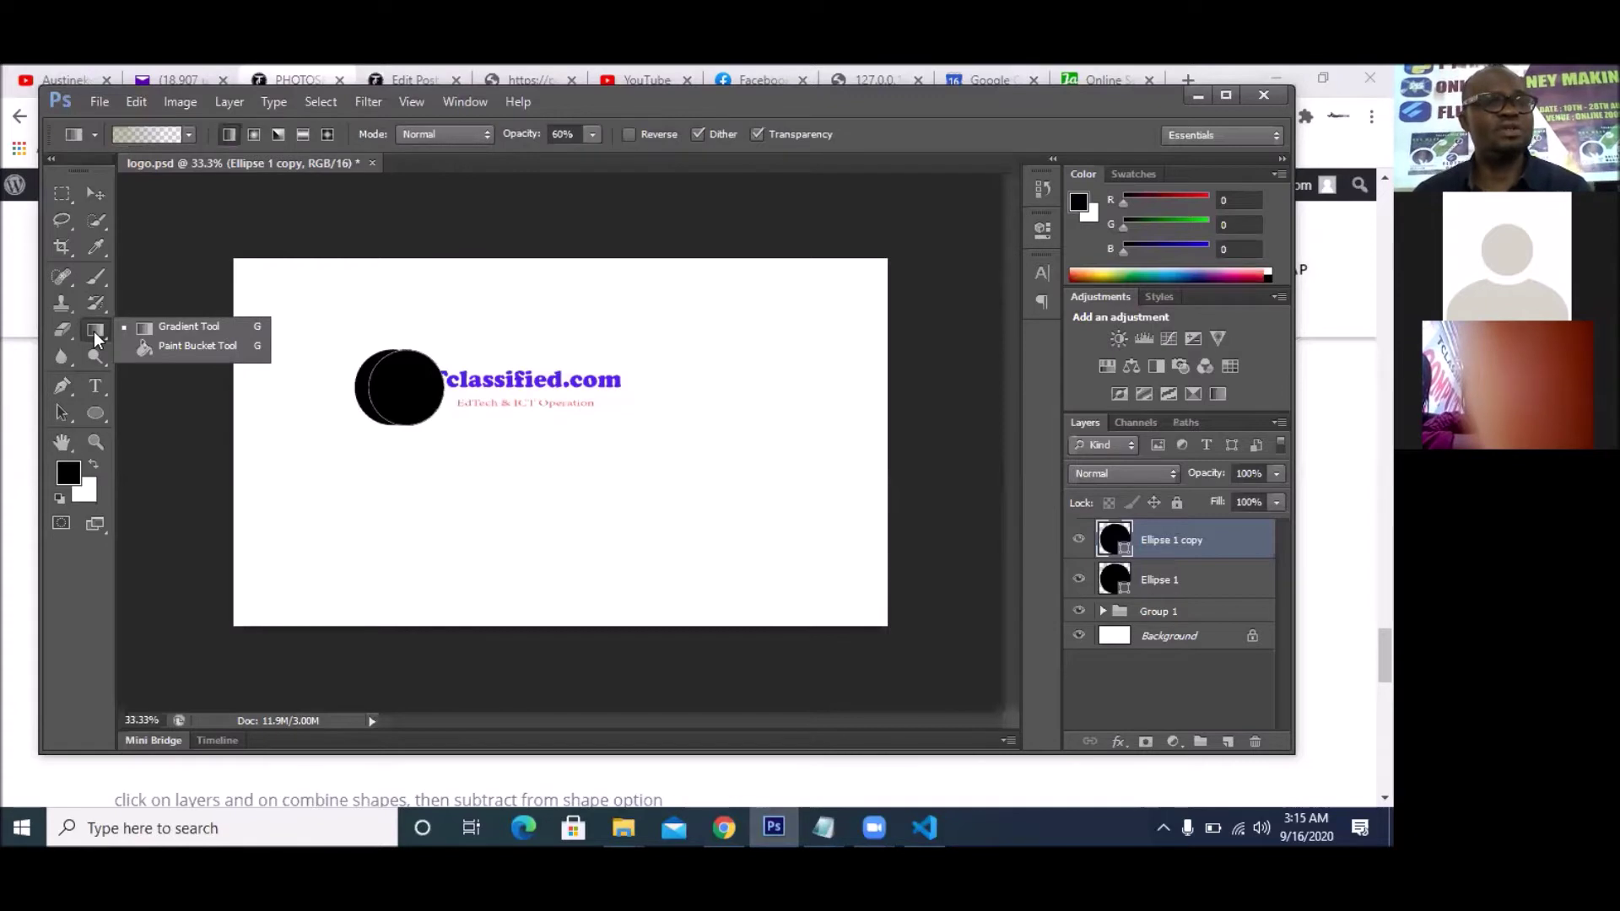
click(195, 352)
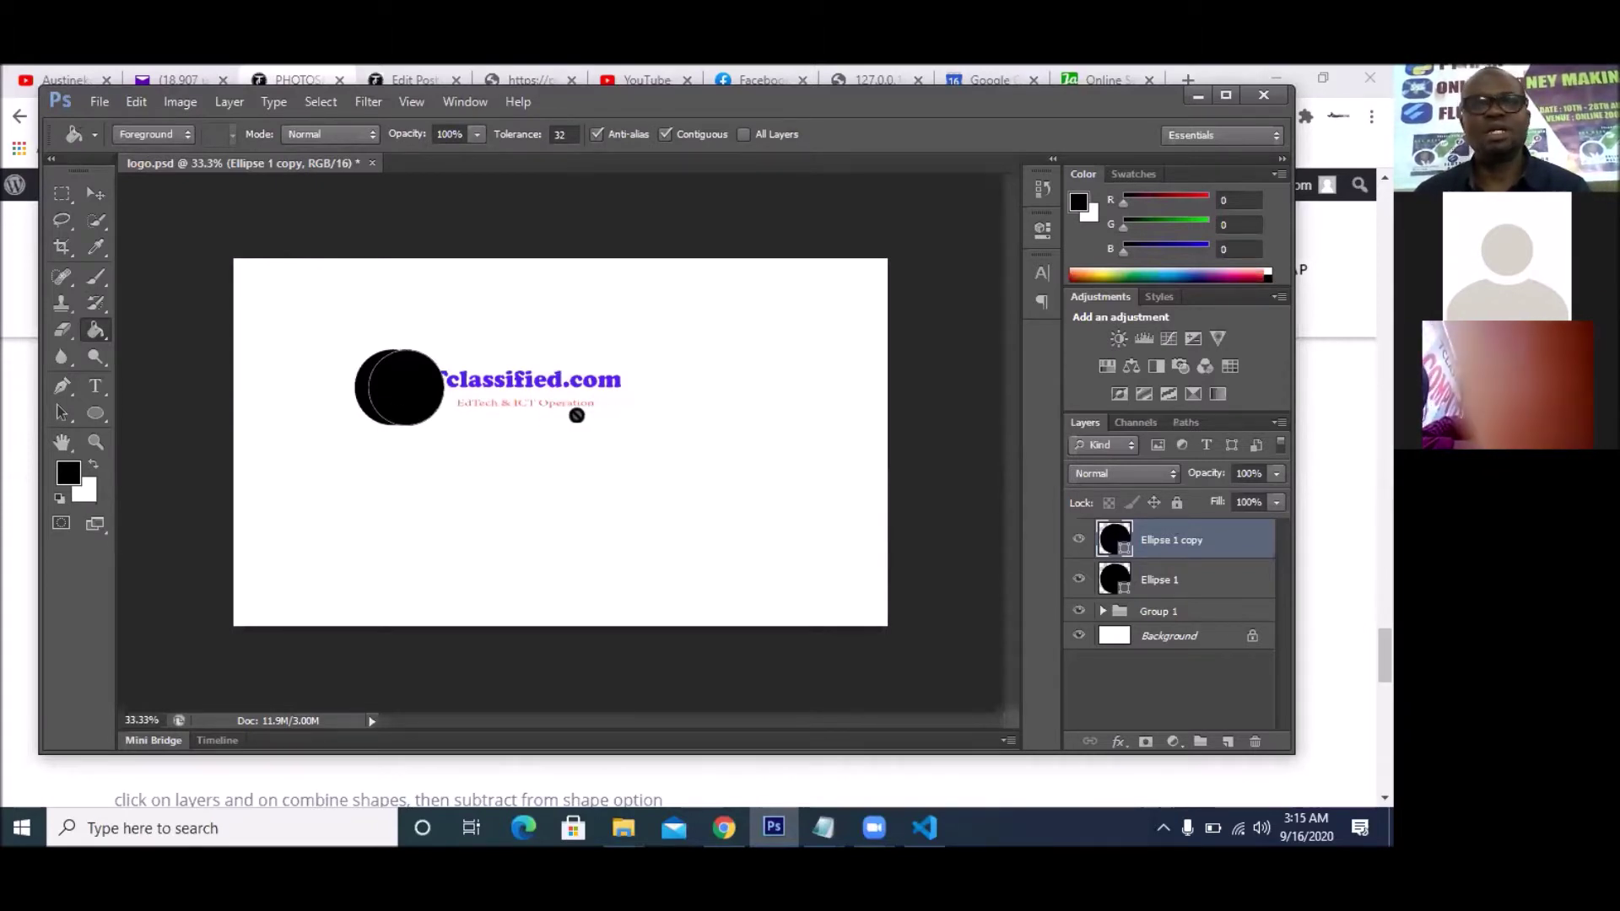
- Show the colour swatches, and check the article's swatch instruction in Chrome before returning to Photoshop
click(1136, 173)
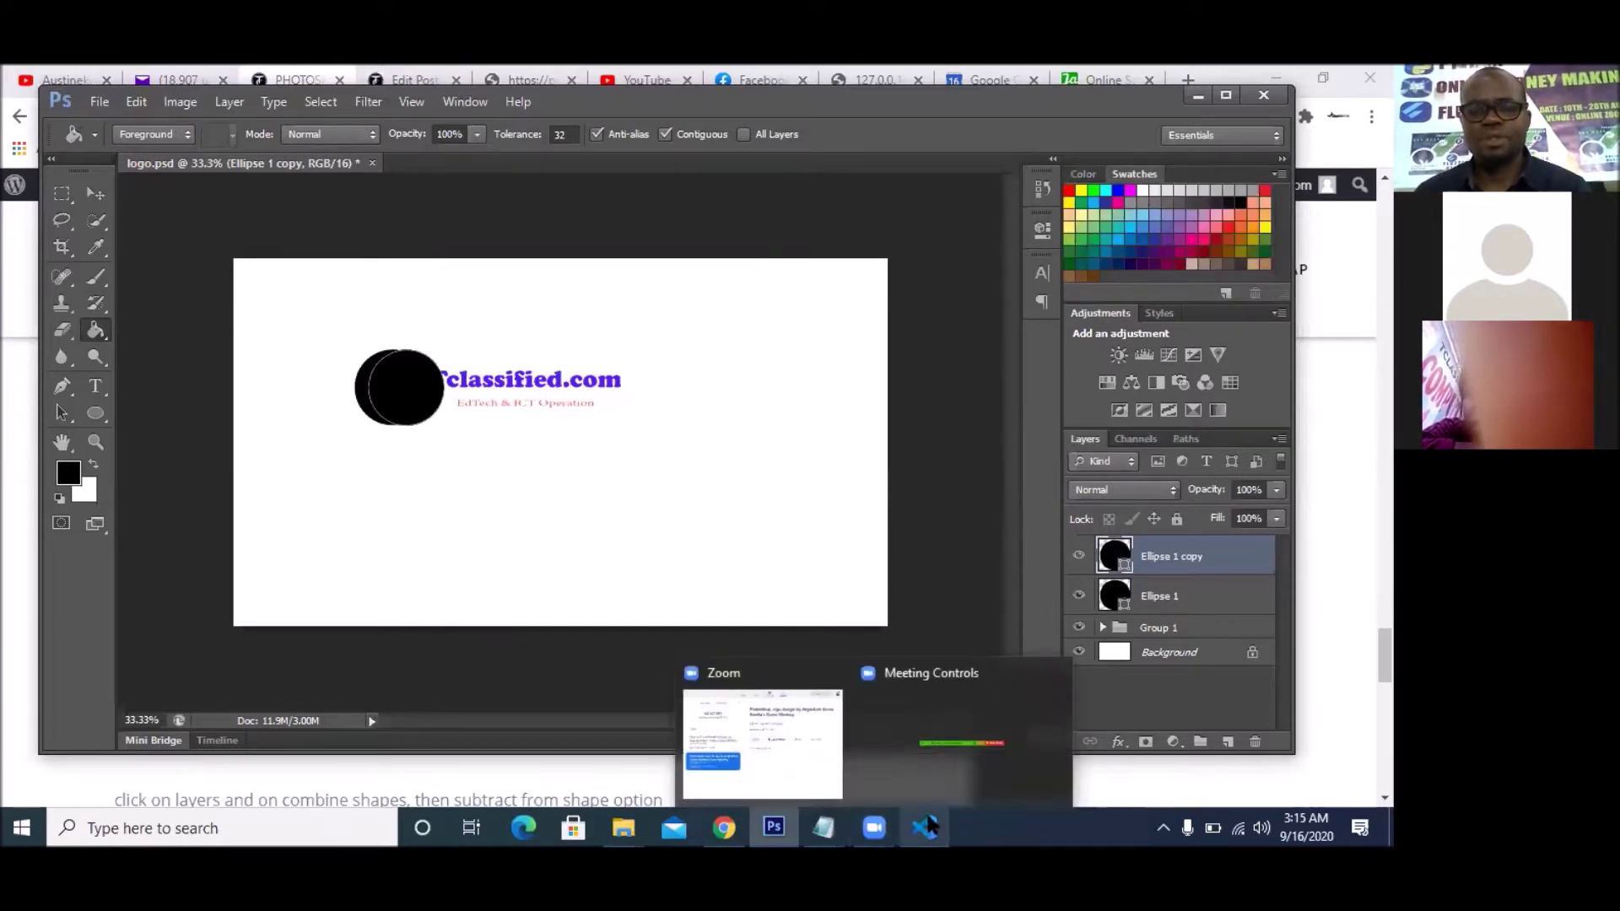
click(724, 827)
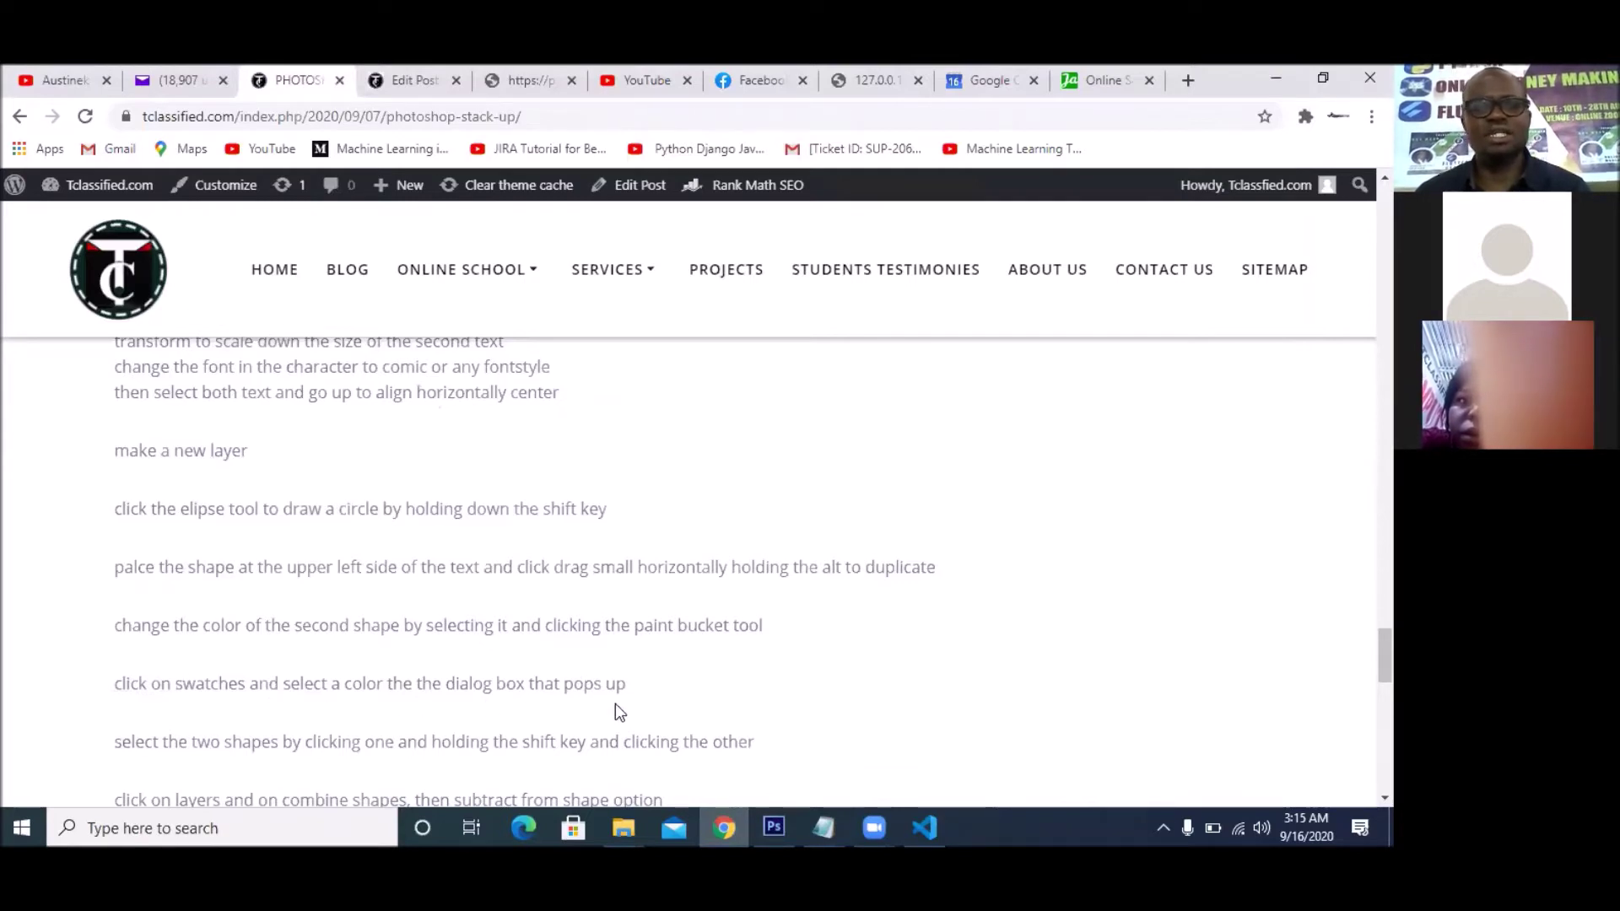
click(774, 823)
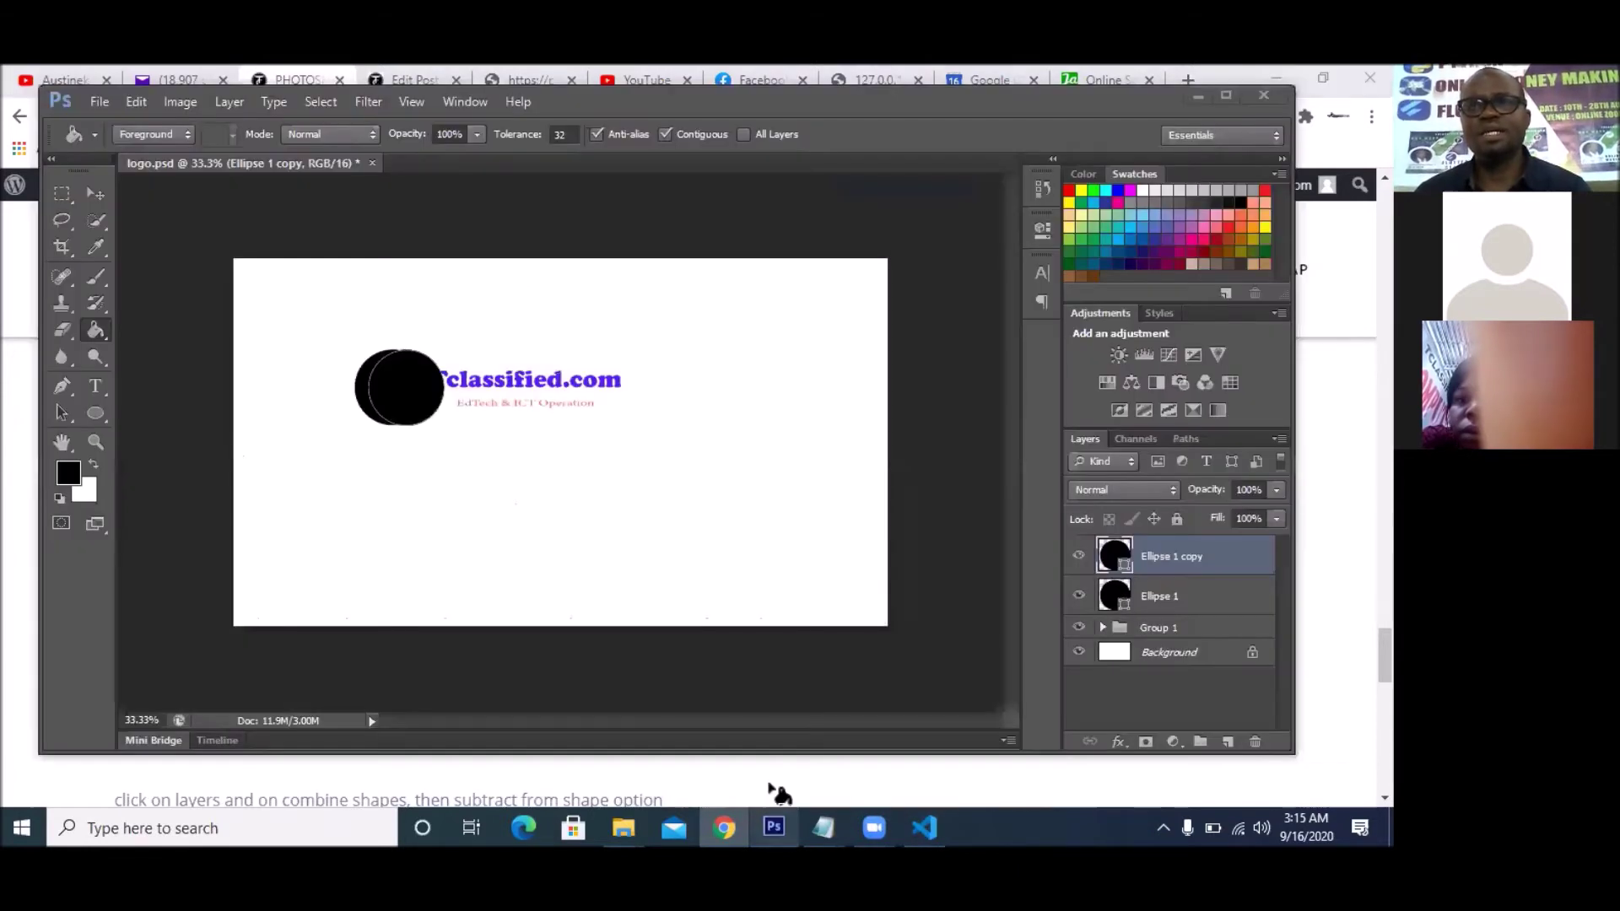
- Try to fill the copied circle with a pale green swatch colour, accepting rasterization of its shape layer
click(1122, 202)
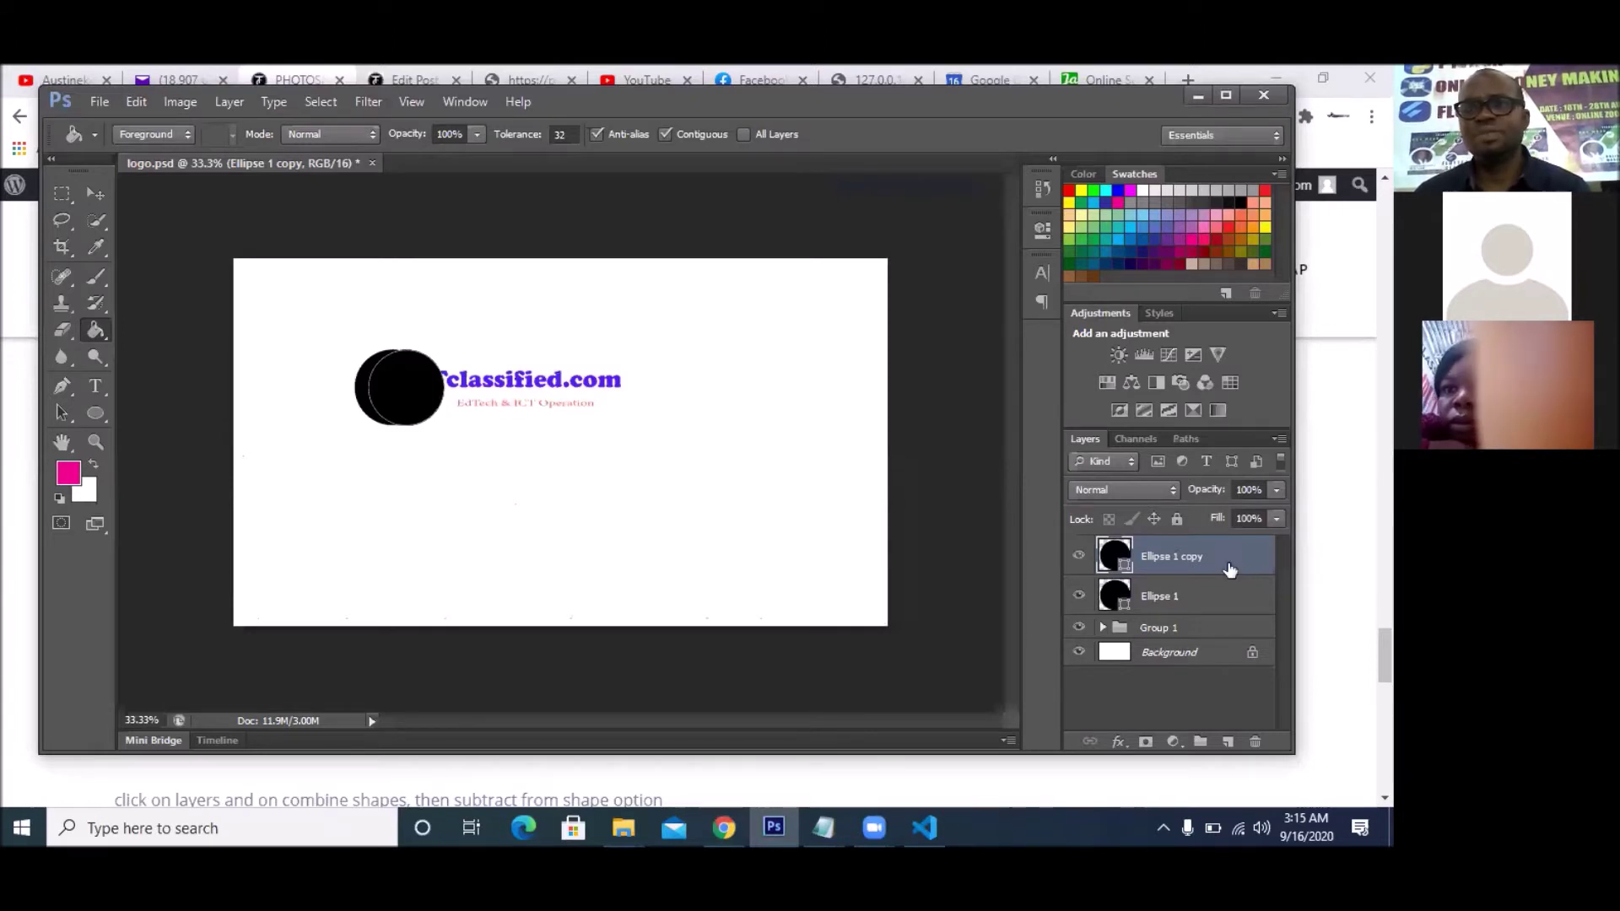
click(1107, 215)
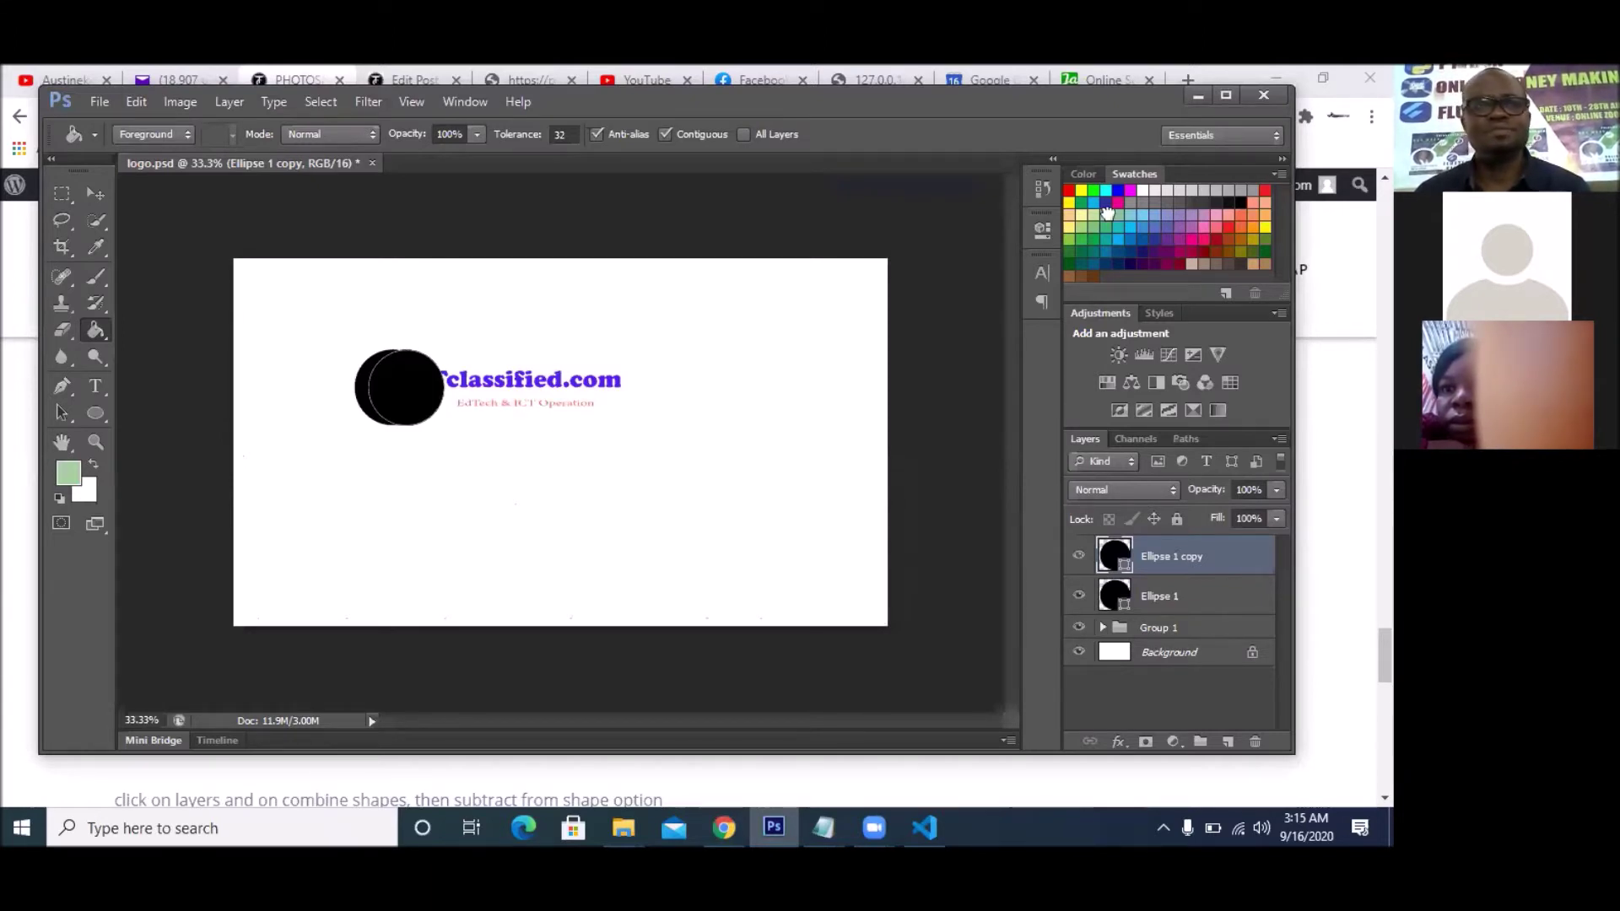
click(397, 380)
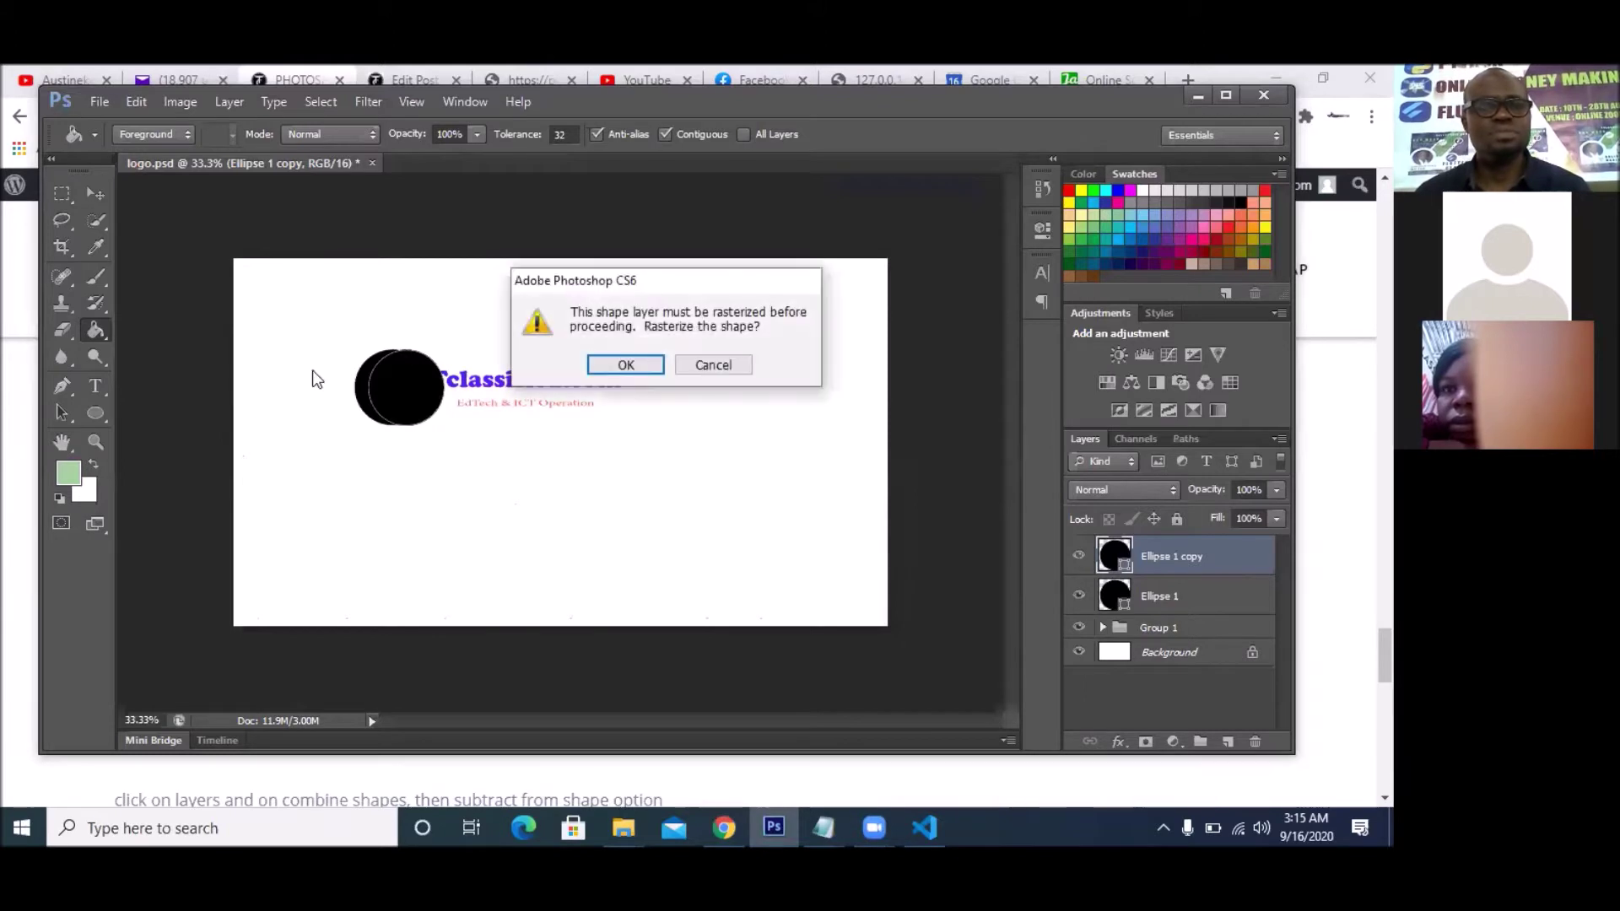
click(625, 364)
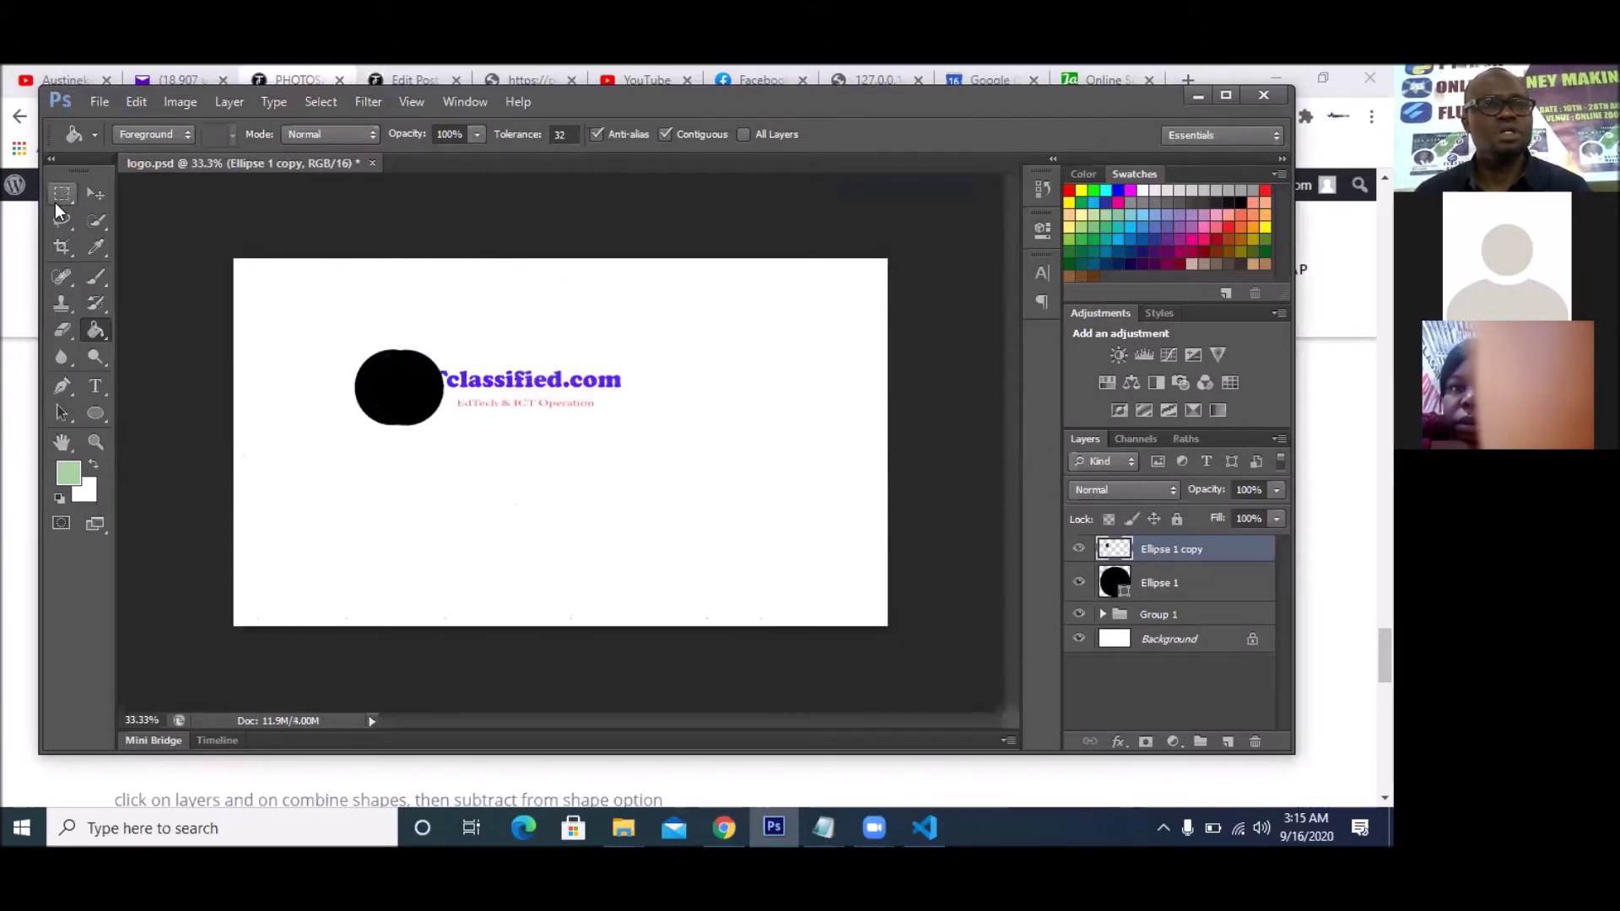
- Choose the Paint Bucket Tool again and set the foreground colour to a teal swatch
click(57, 194)
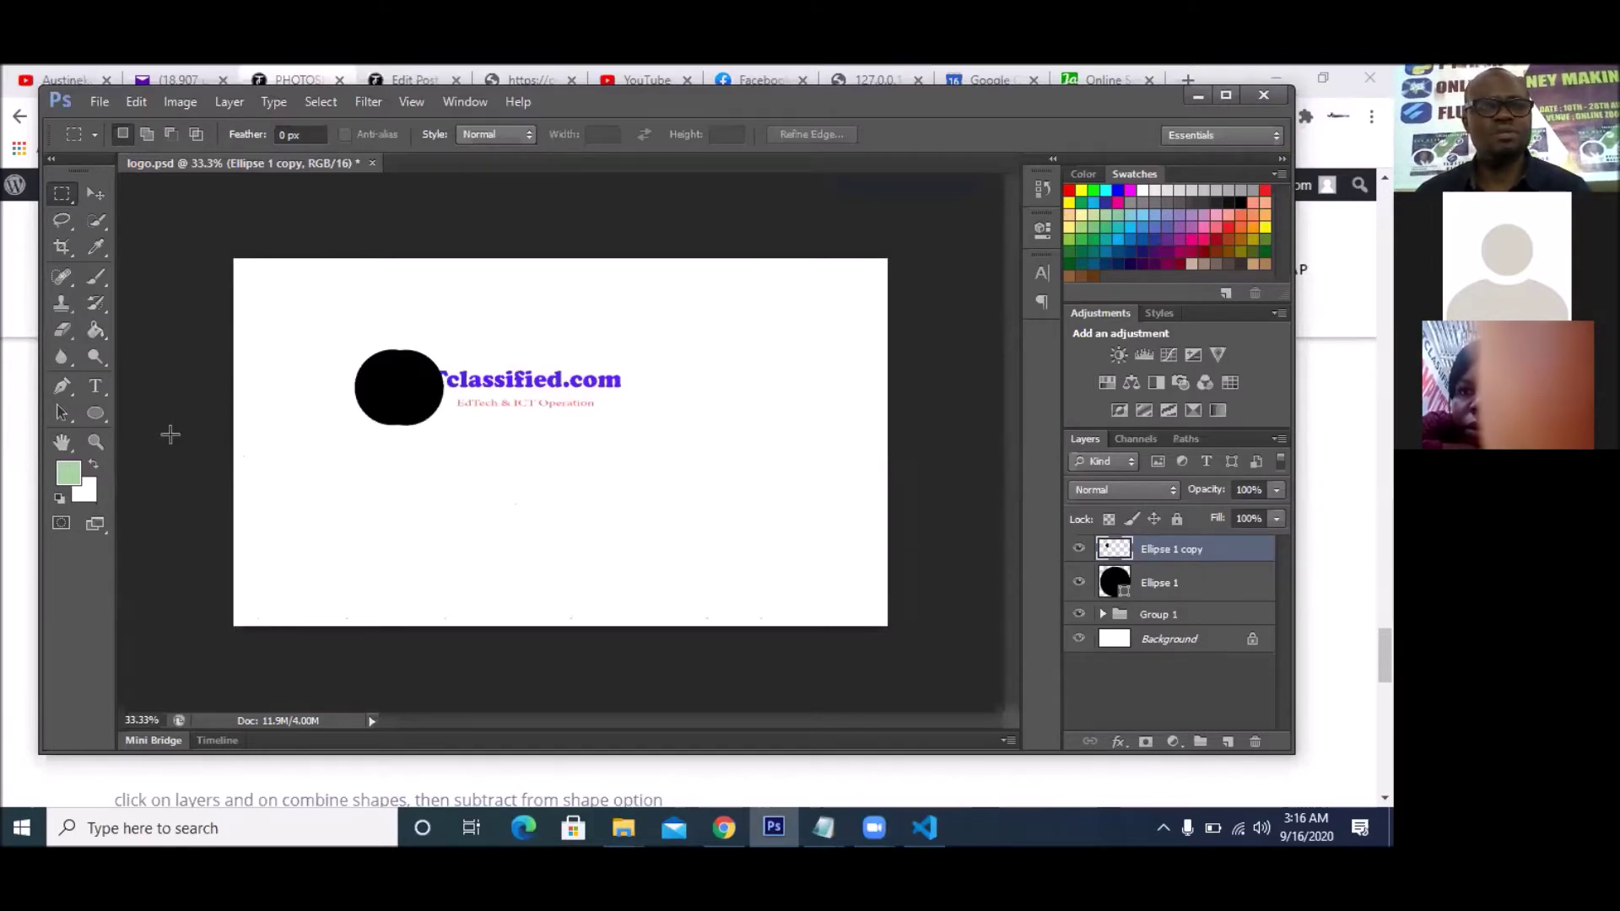
click(94, 331)
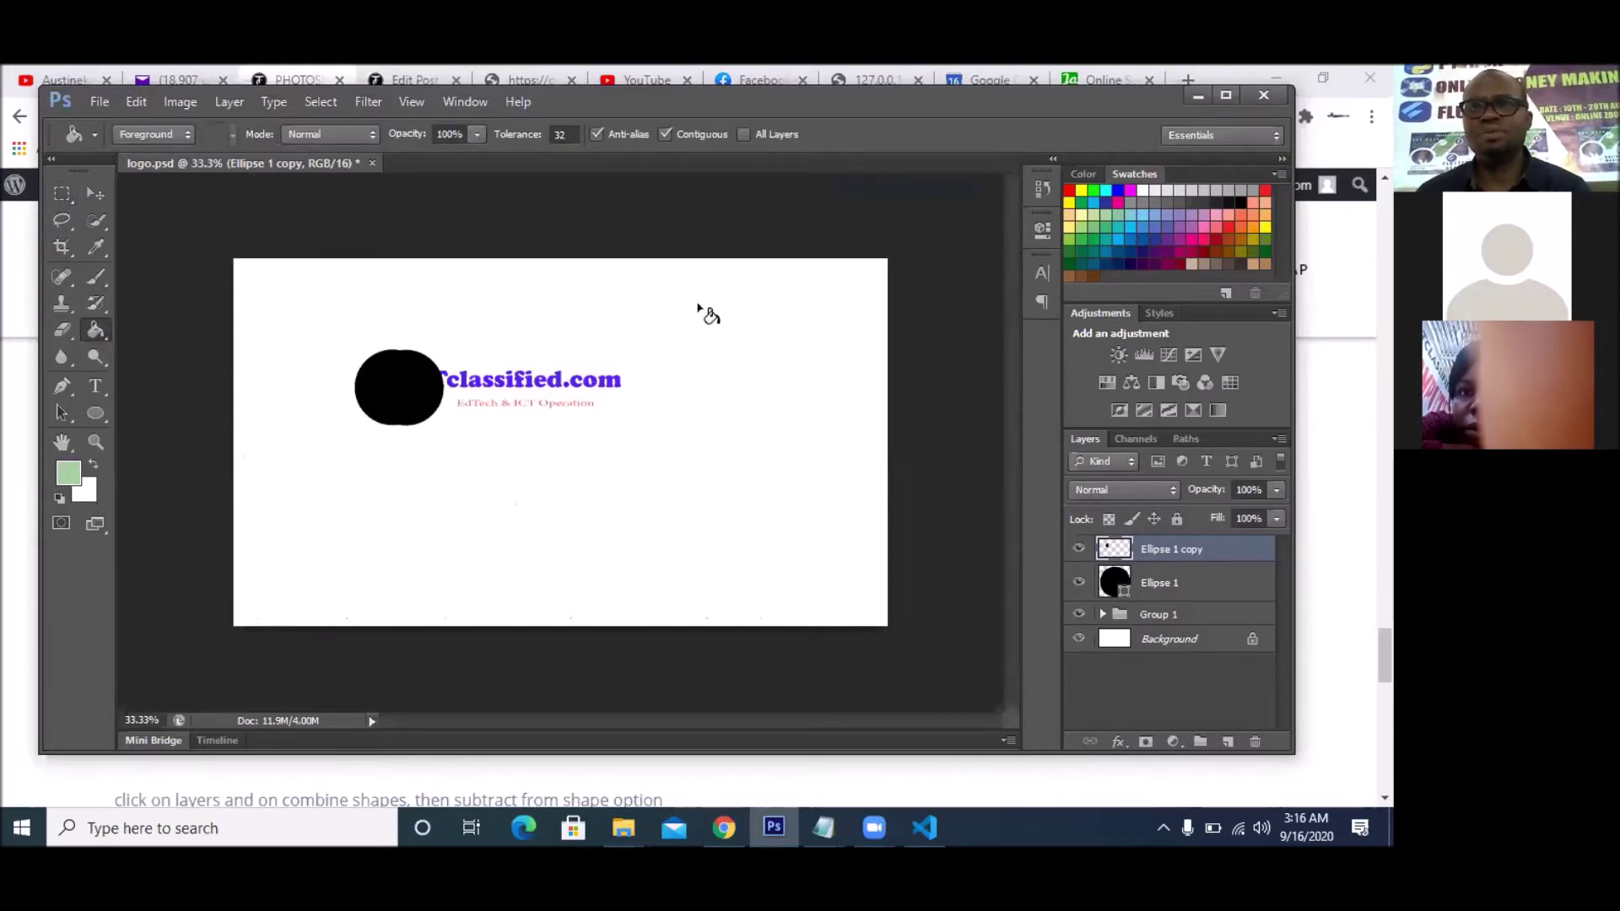
click(1093, 200)
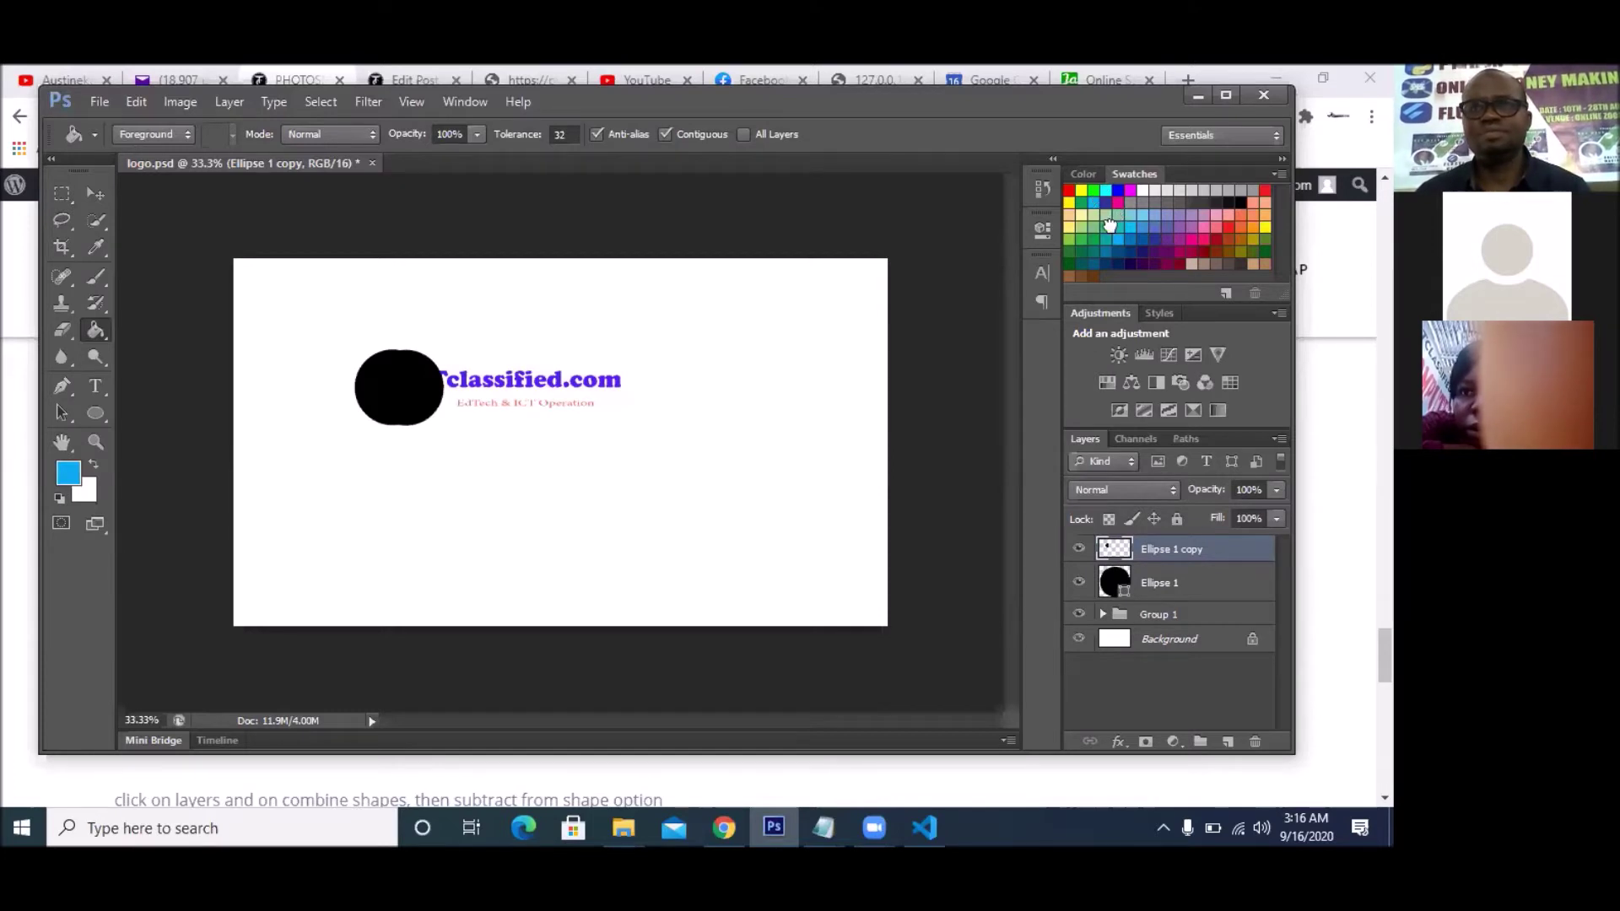
click(1127, 219)
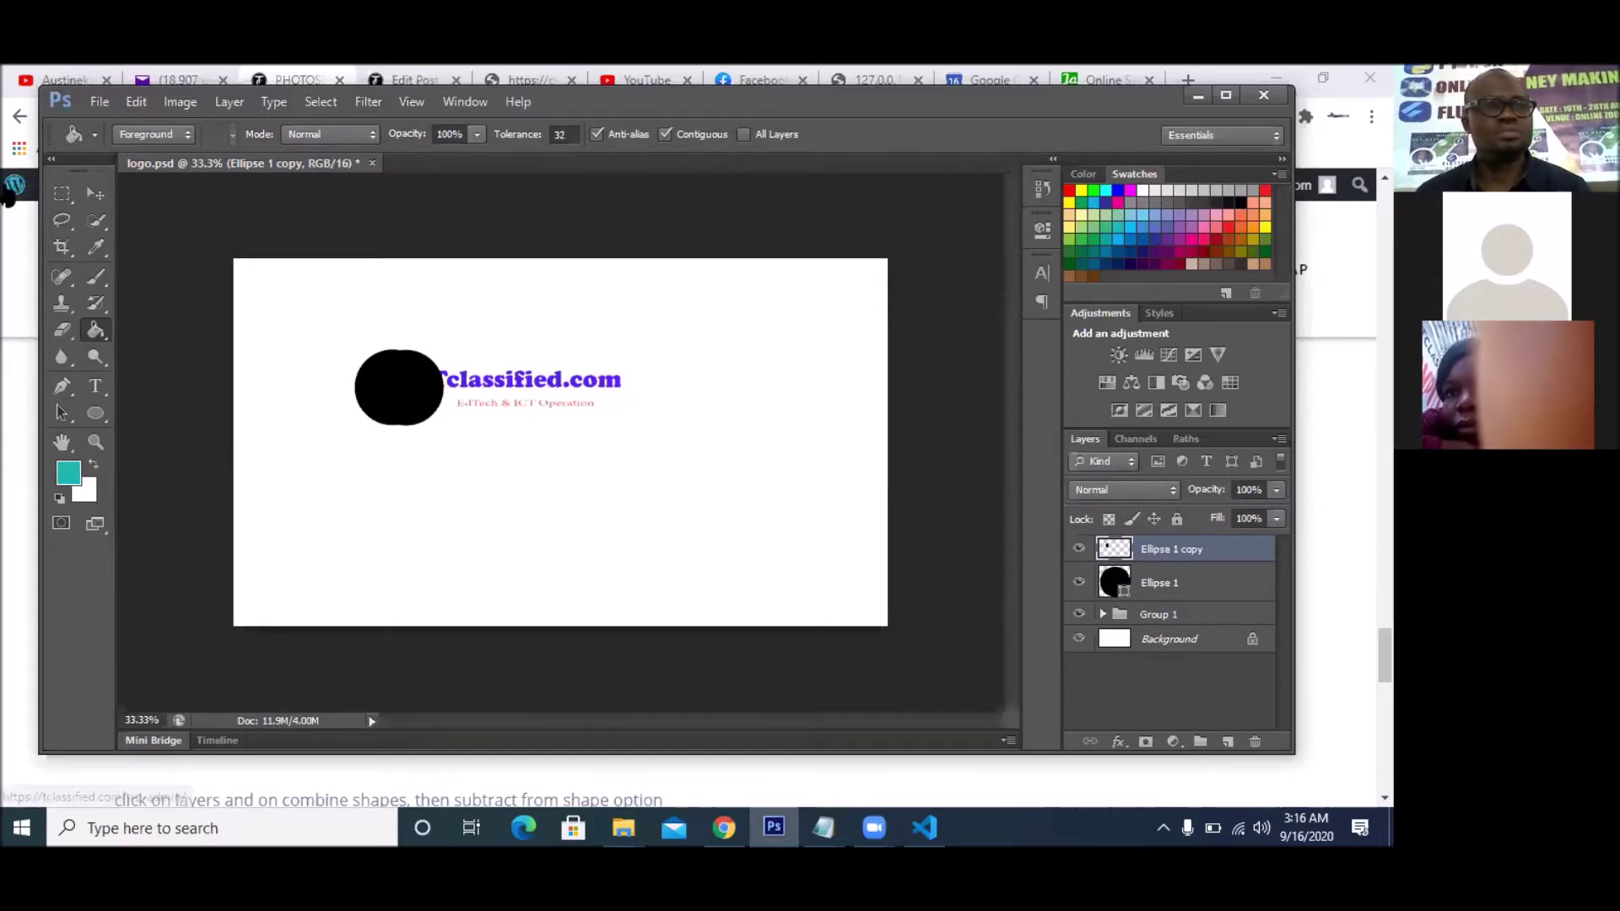
- Move the copied circle down partly off the original with the Move Tool, and set the foreground colour to magenta
click(97, 193)
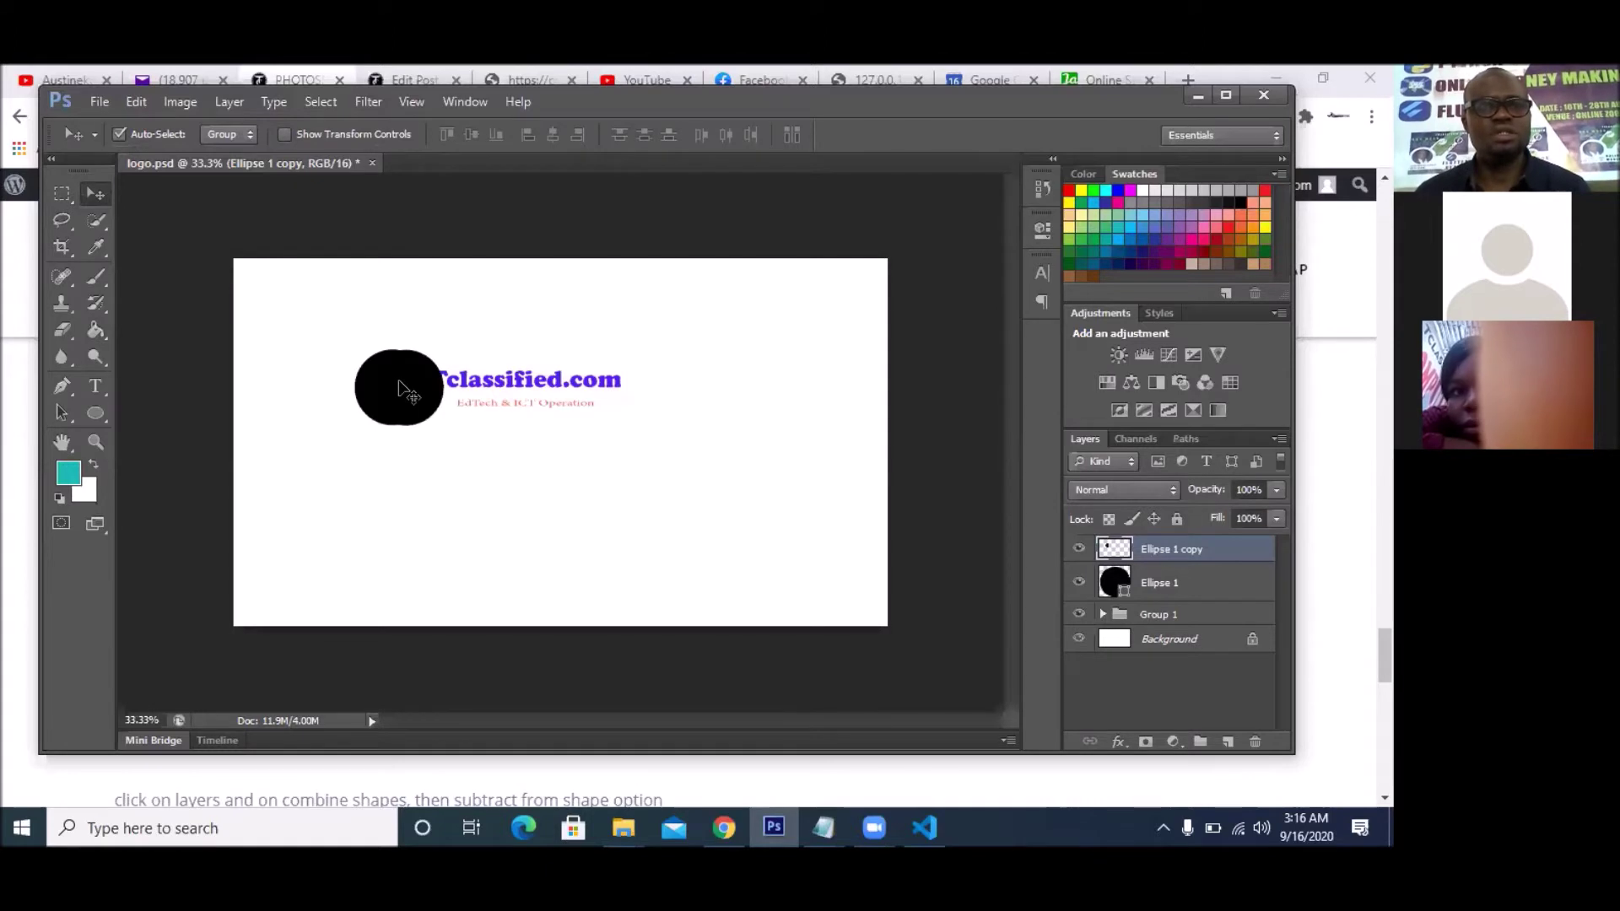
drag(413, 393, 429, 443)
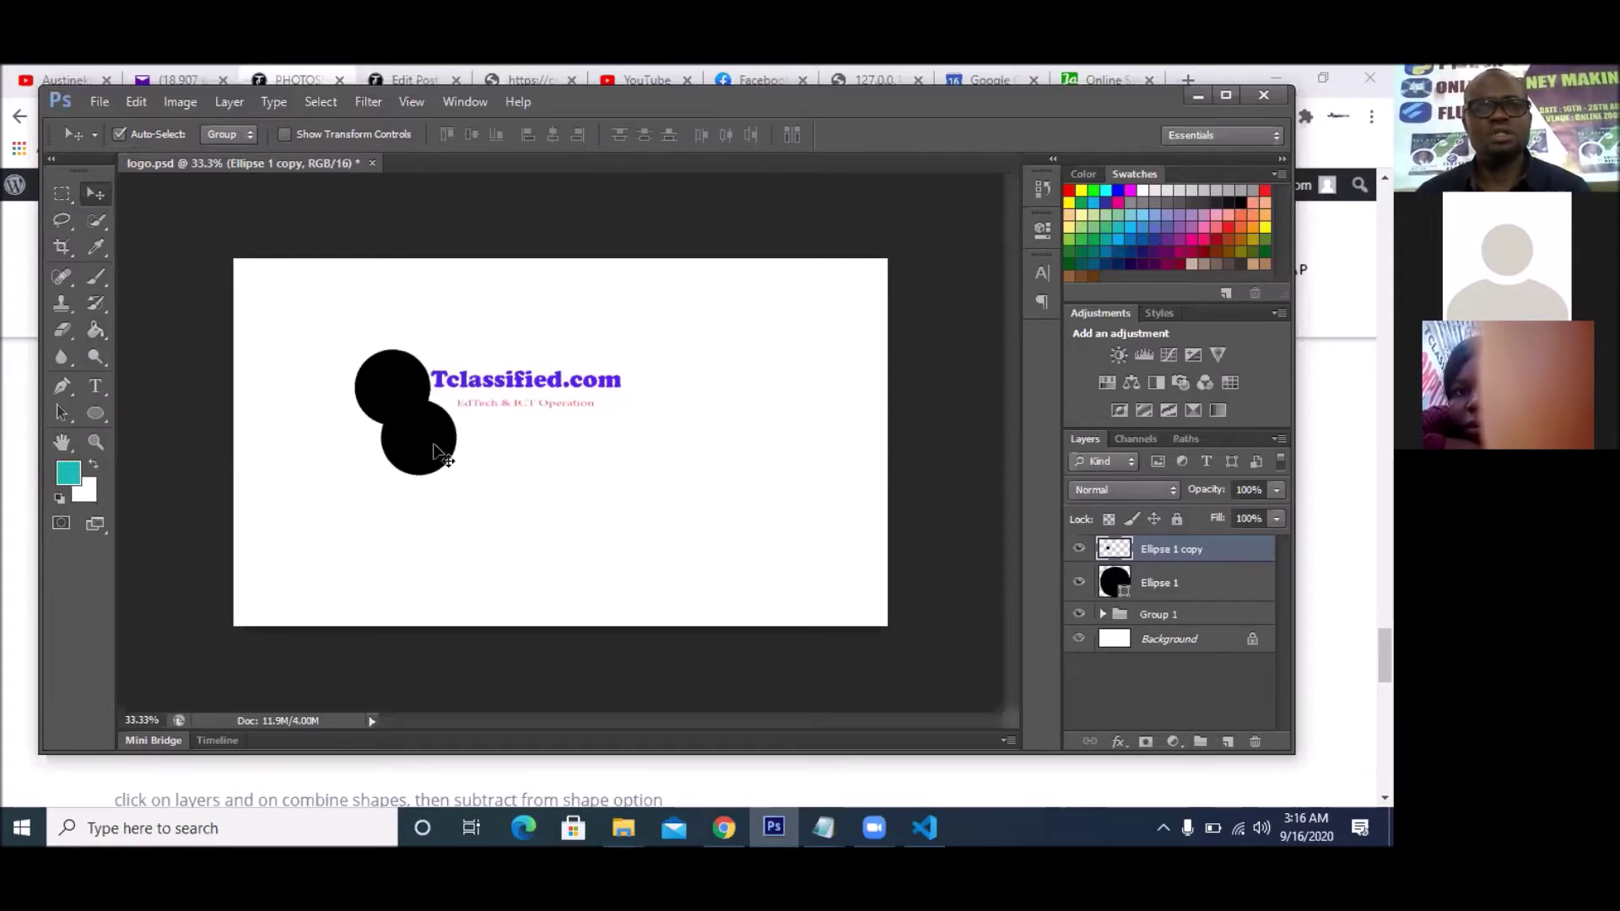
click(1188, 232)
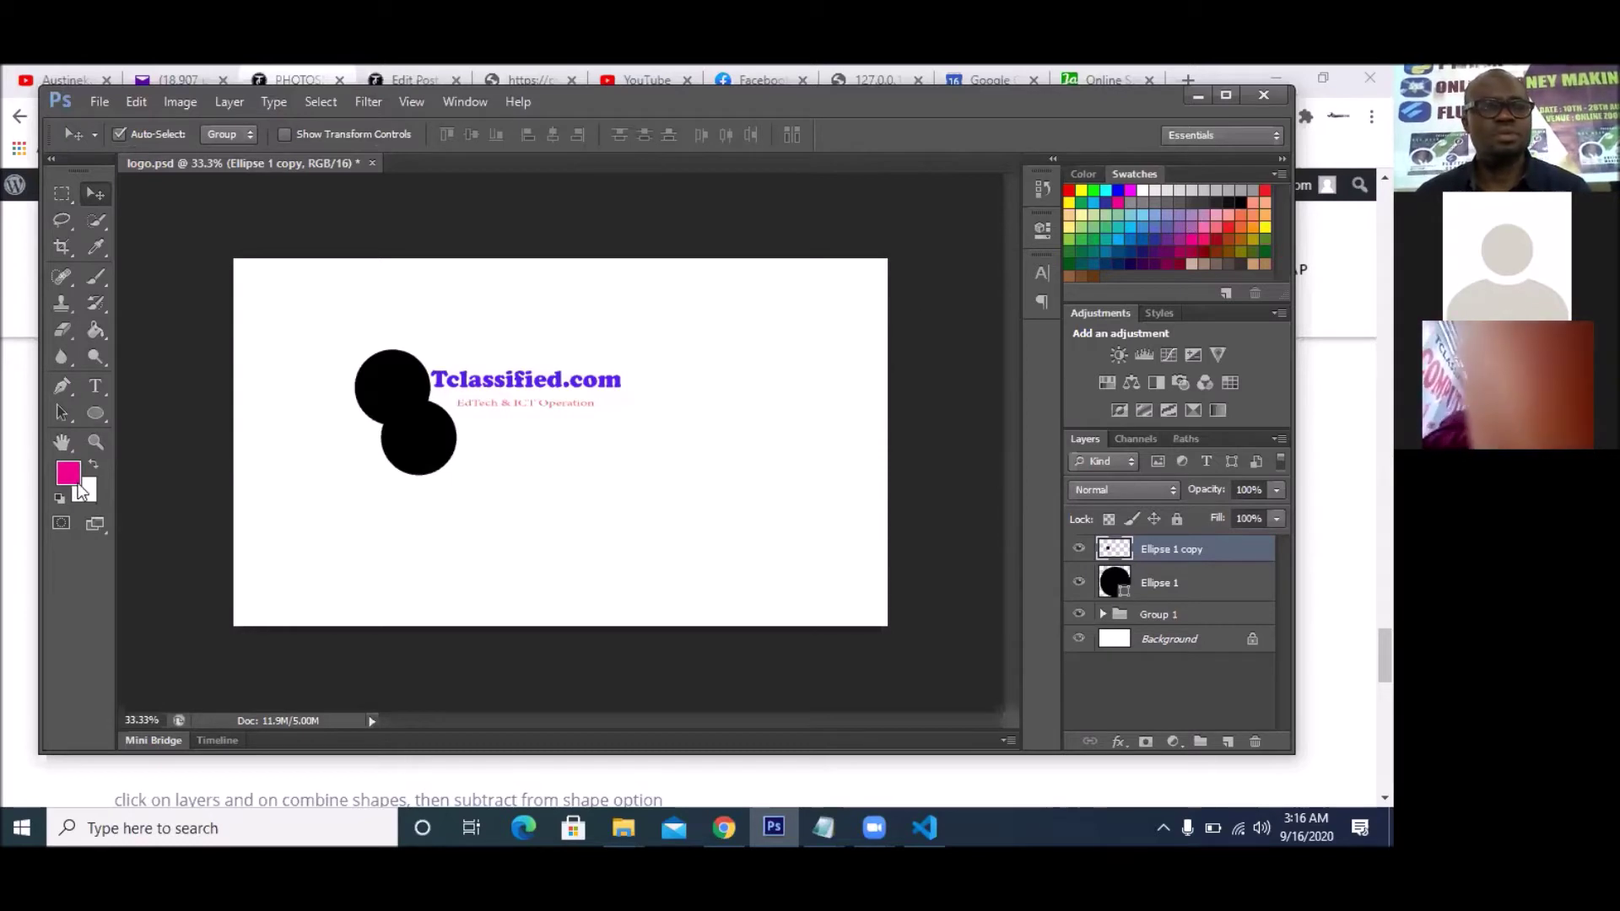
click(84, 491)
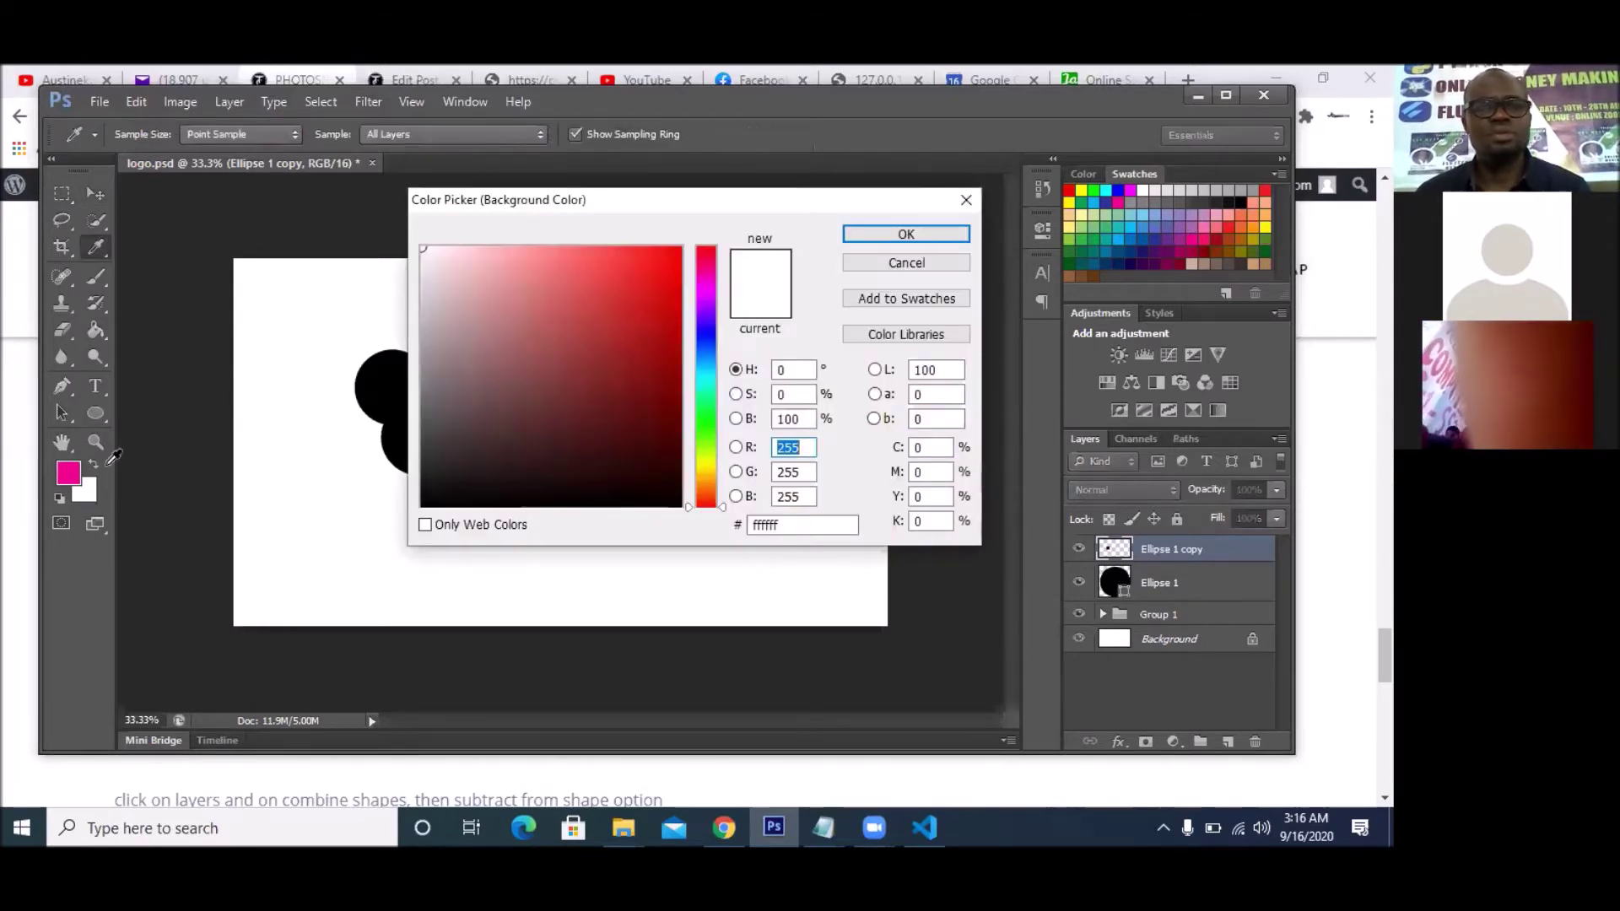
click(965, 200)
key(v)
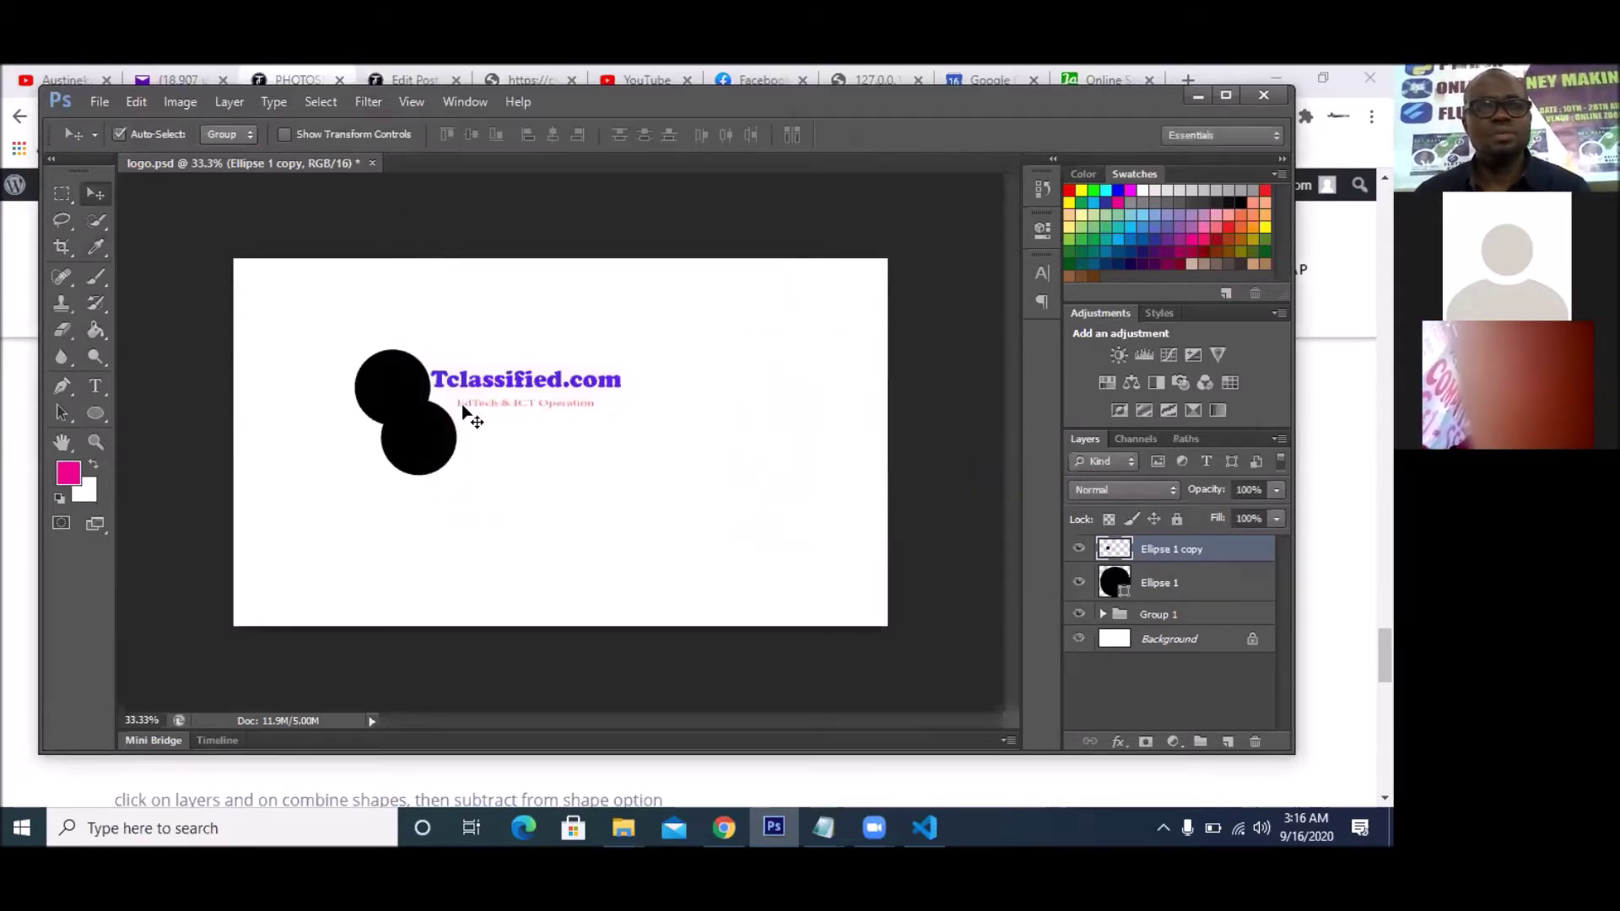
- Move the copied circle back up over the original, and select the Ellipse 1 layer with a teal foreground colour
drag(447, 439, 424, 389)
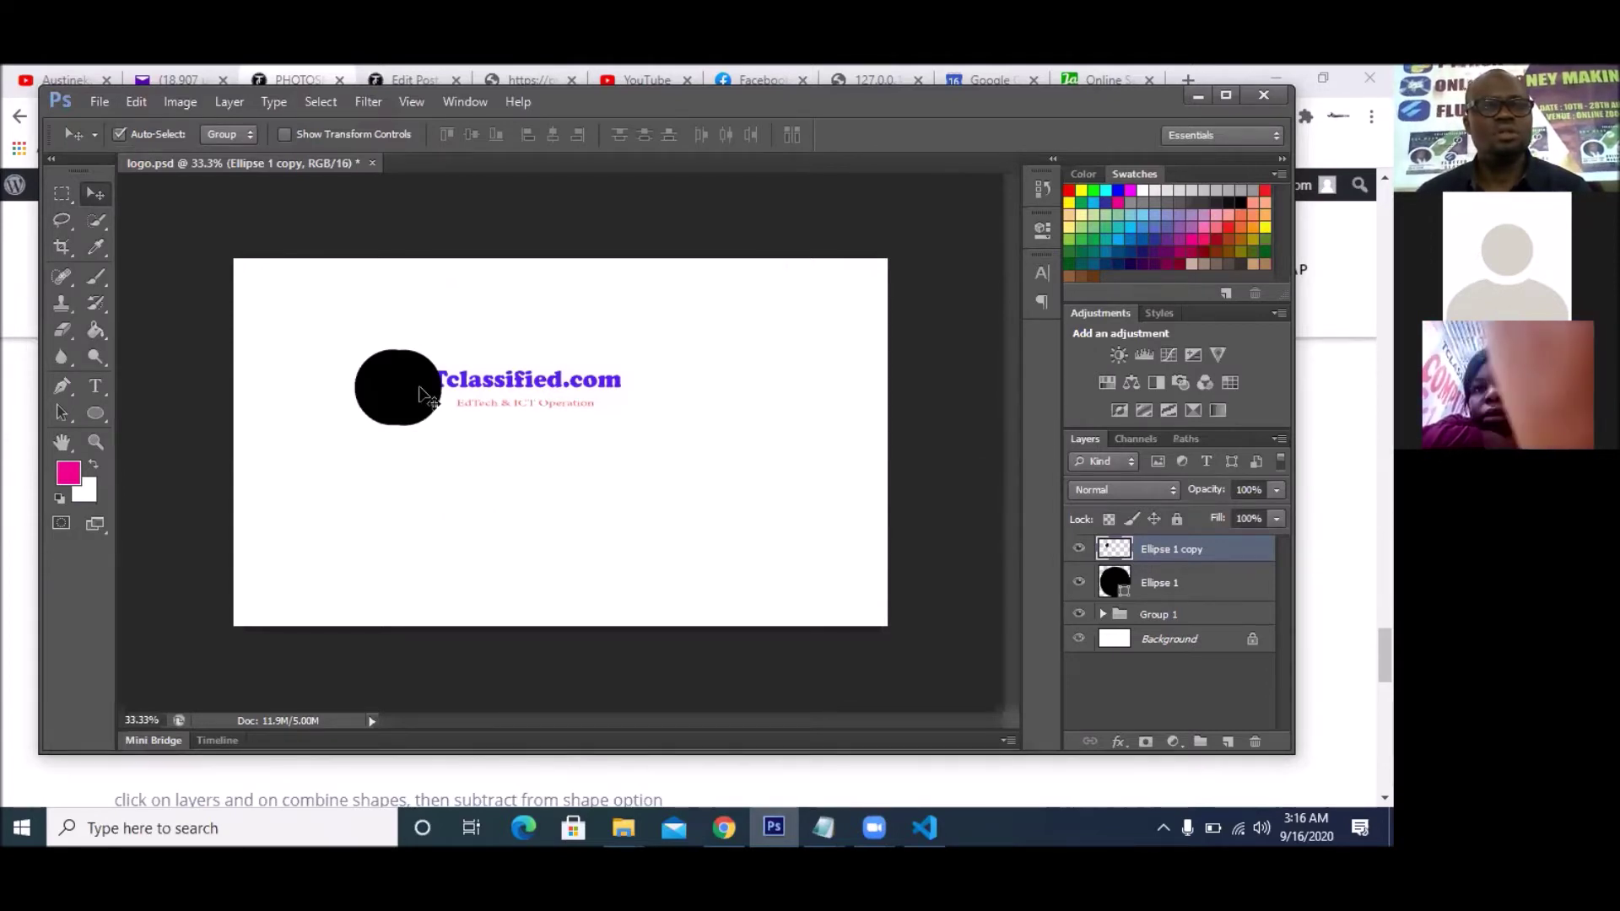
click(1164, 583)
click(1120, 239)
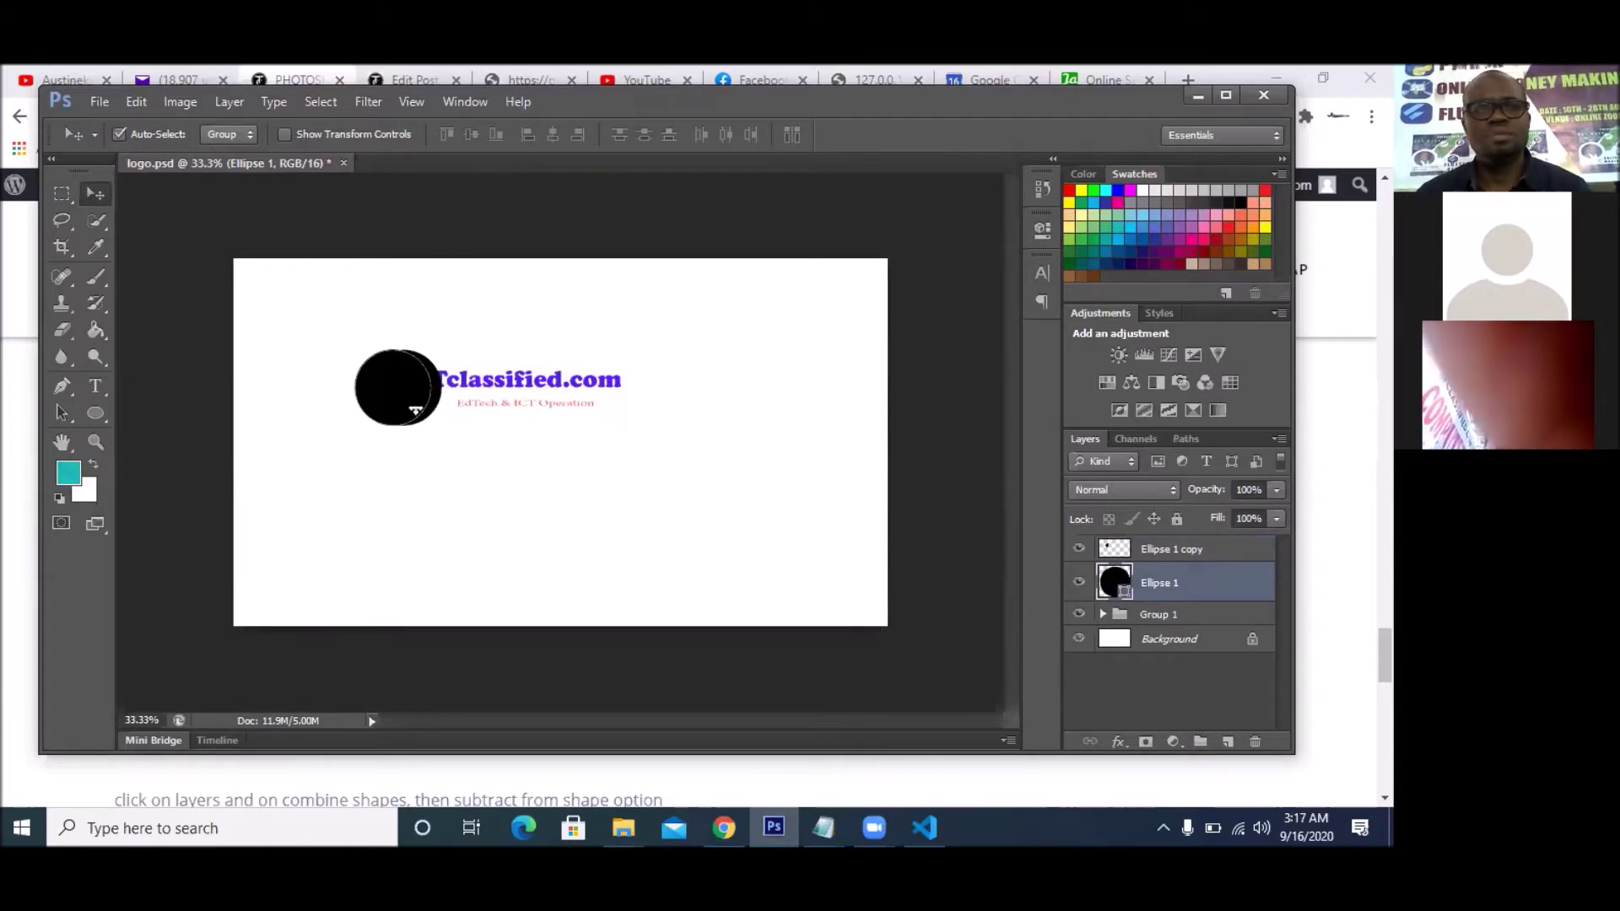
- Select the copied circle and adjust its horizontal position so it sits slightly to the right of the original circle
click(419, 410)
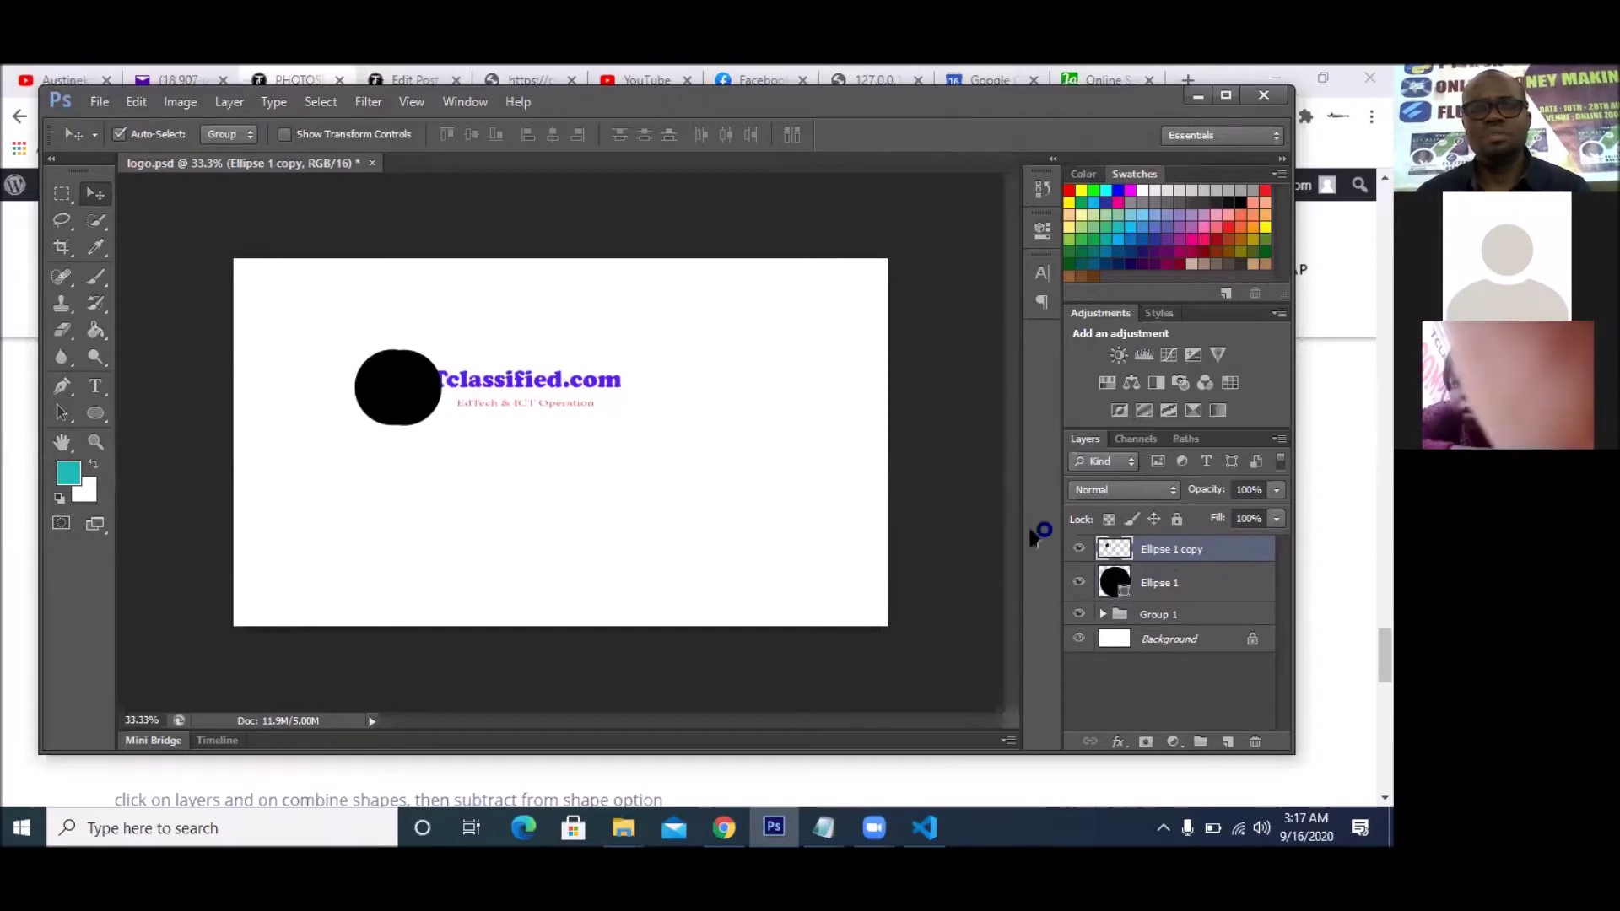
mouse_move(409, 390)
mouse_down()
mouse_move(433, 354)
mouse_move(427, 392)
mouse_up()
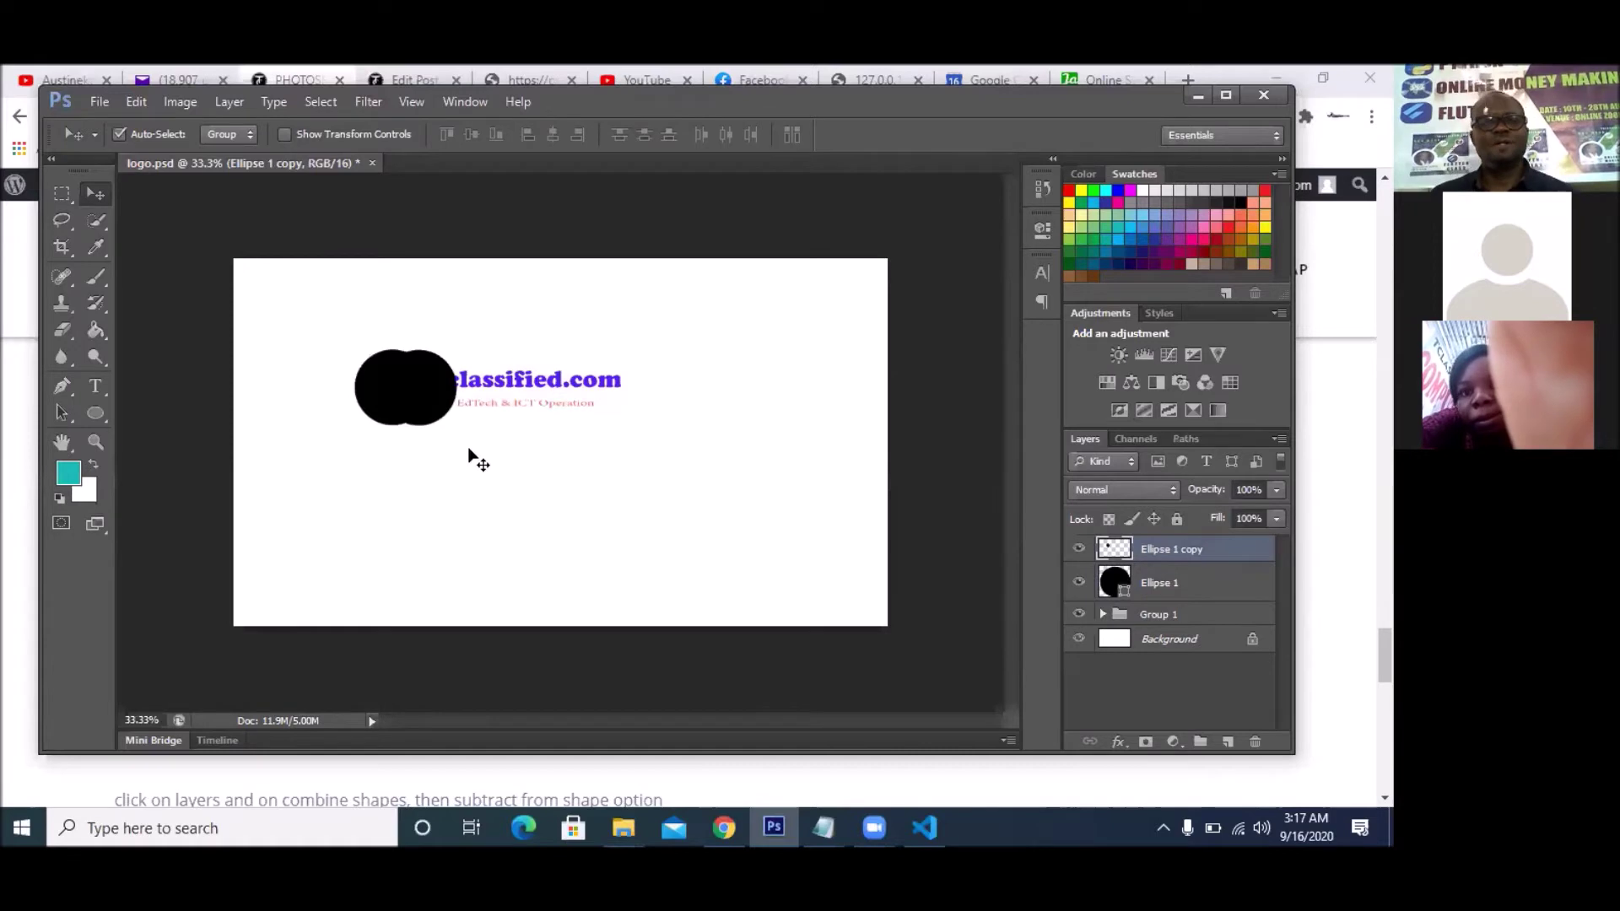
drag(426, 403, 413, 403)
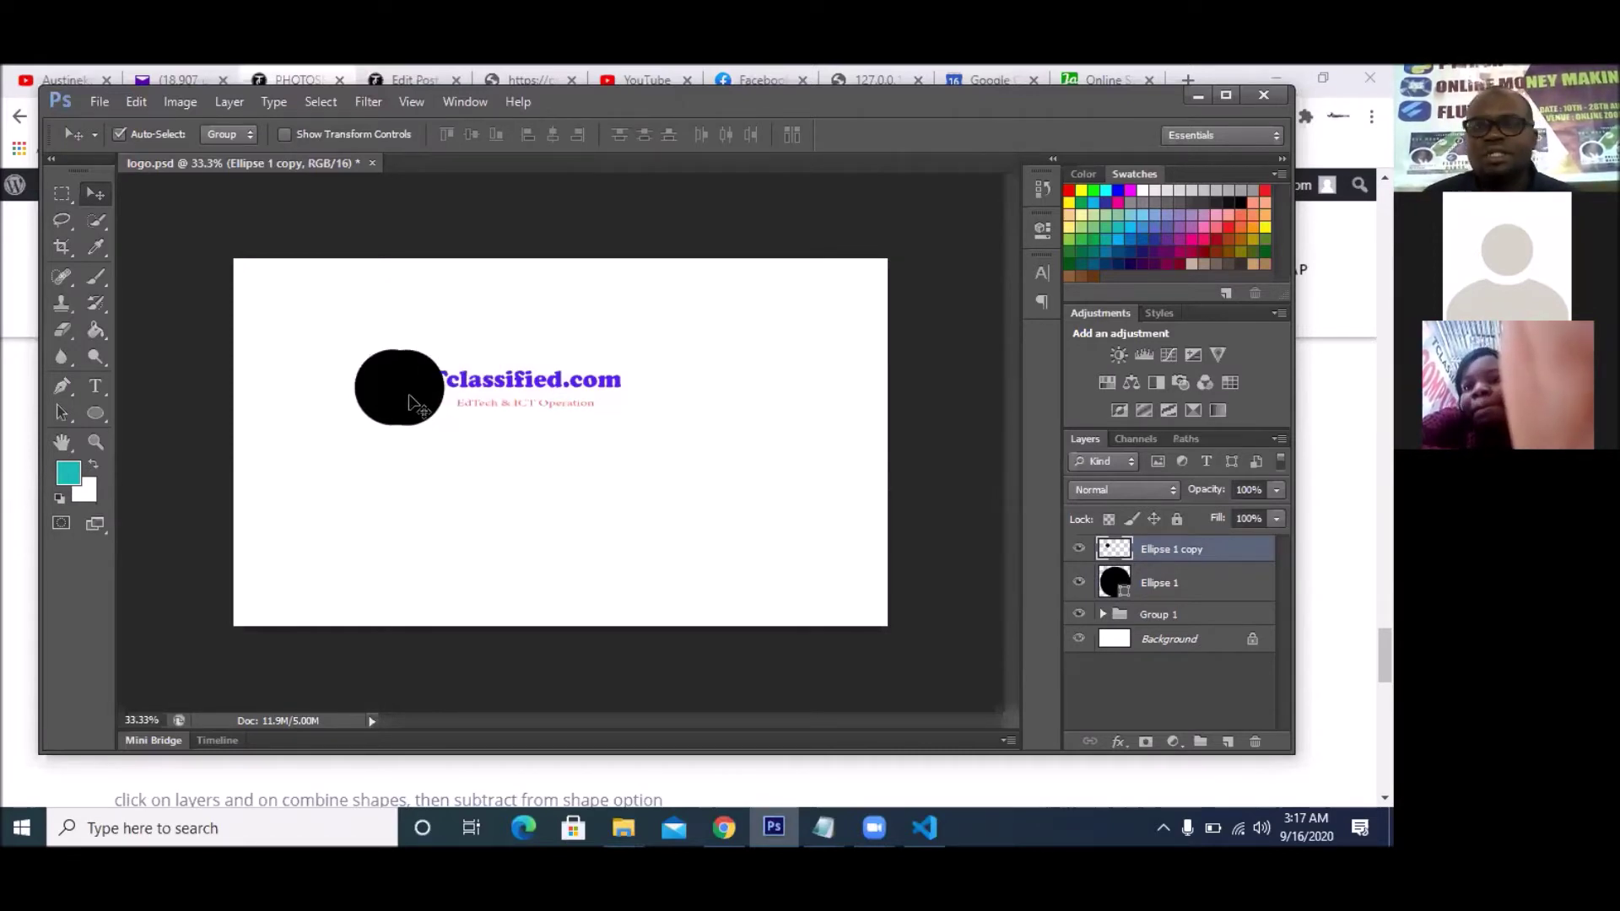
- Set the foreground colour to a blue swatch and choose the Paint Bucket Tool
click(1081, 177)
click(1130, 177)
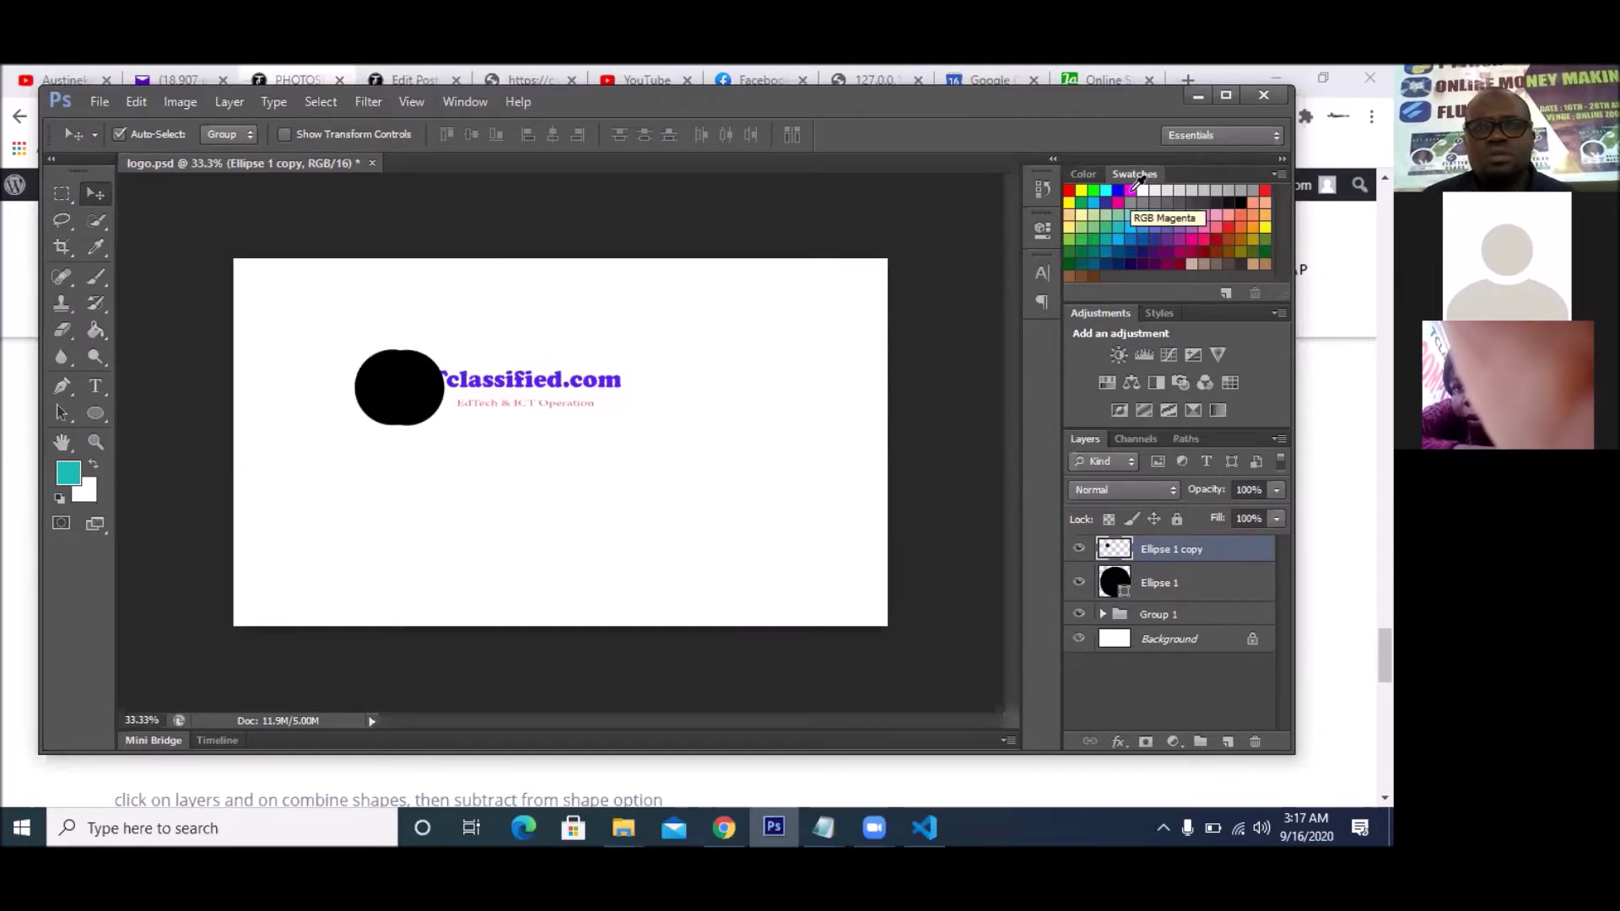
click(1132, 189)
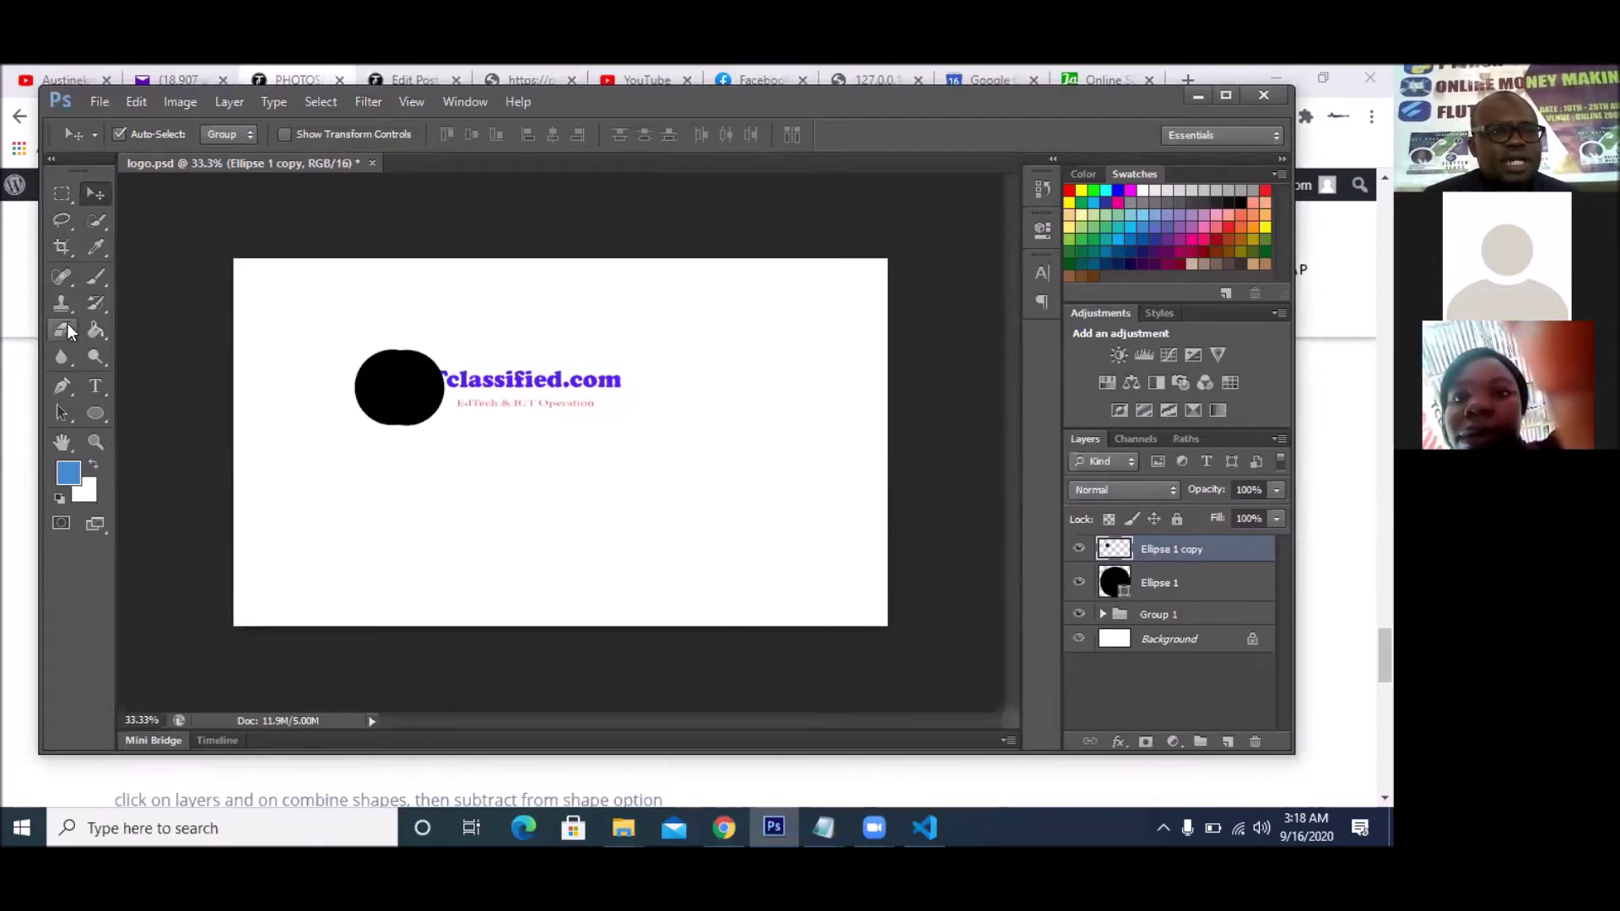
click(94, 324)
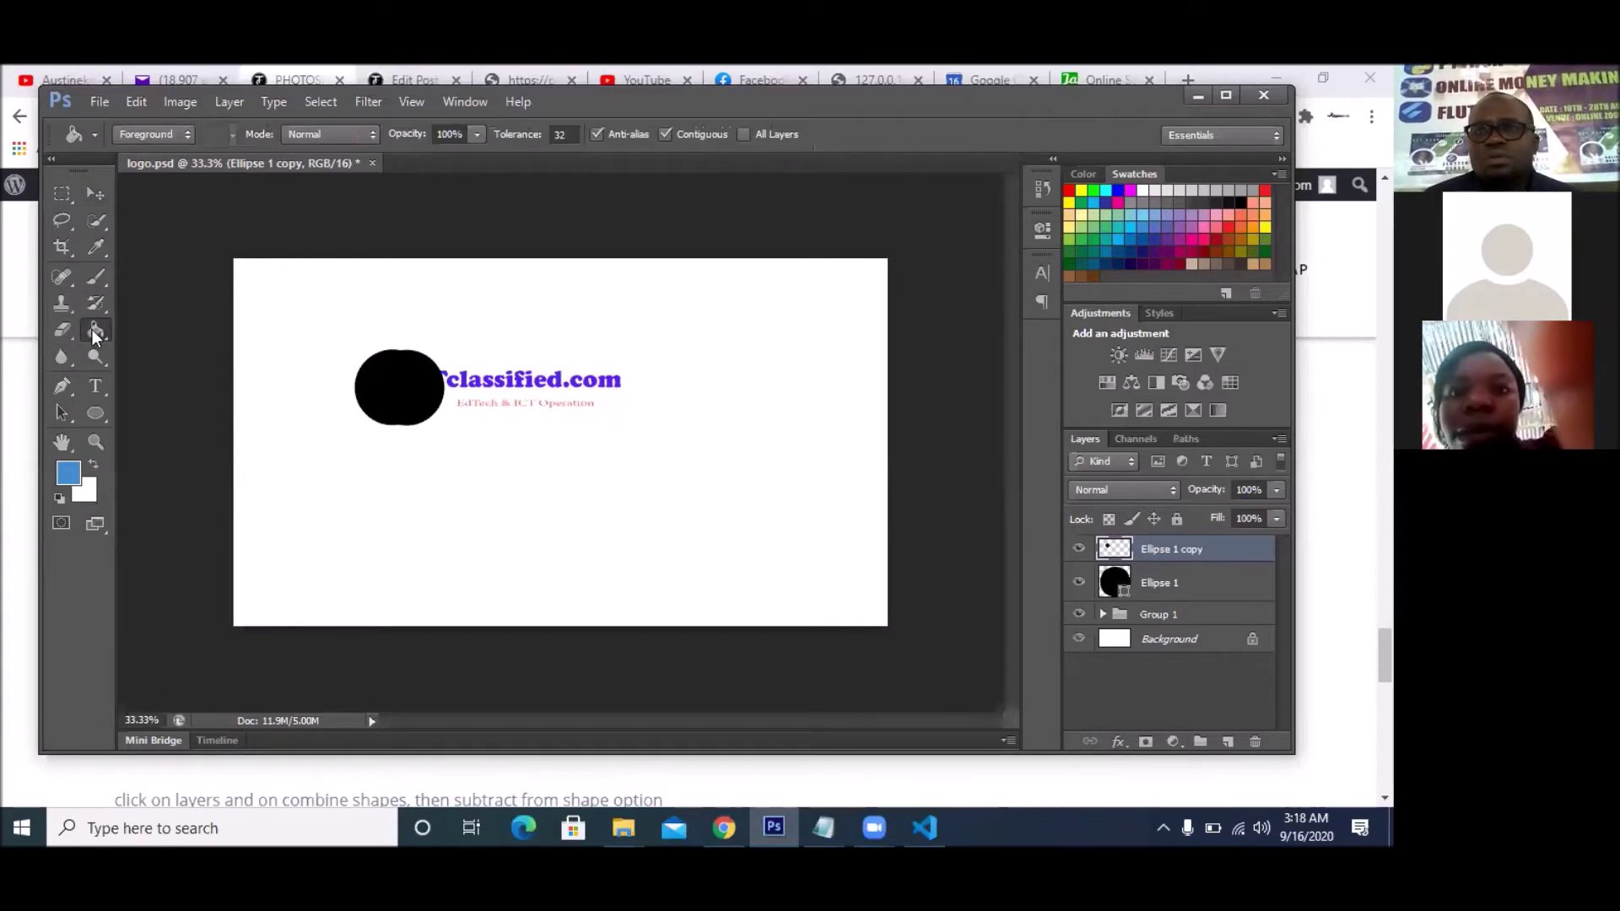
- Set the foreground colour to a grey swatch and fill the copied circle with it using the Paint Bucket Tool
click(1132, 204)
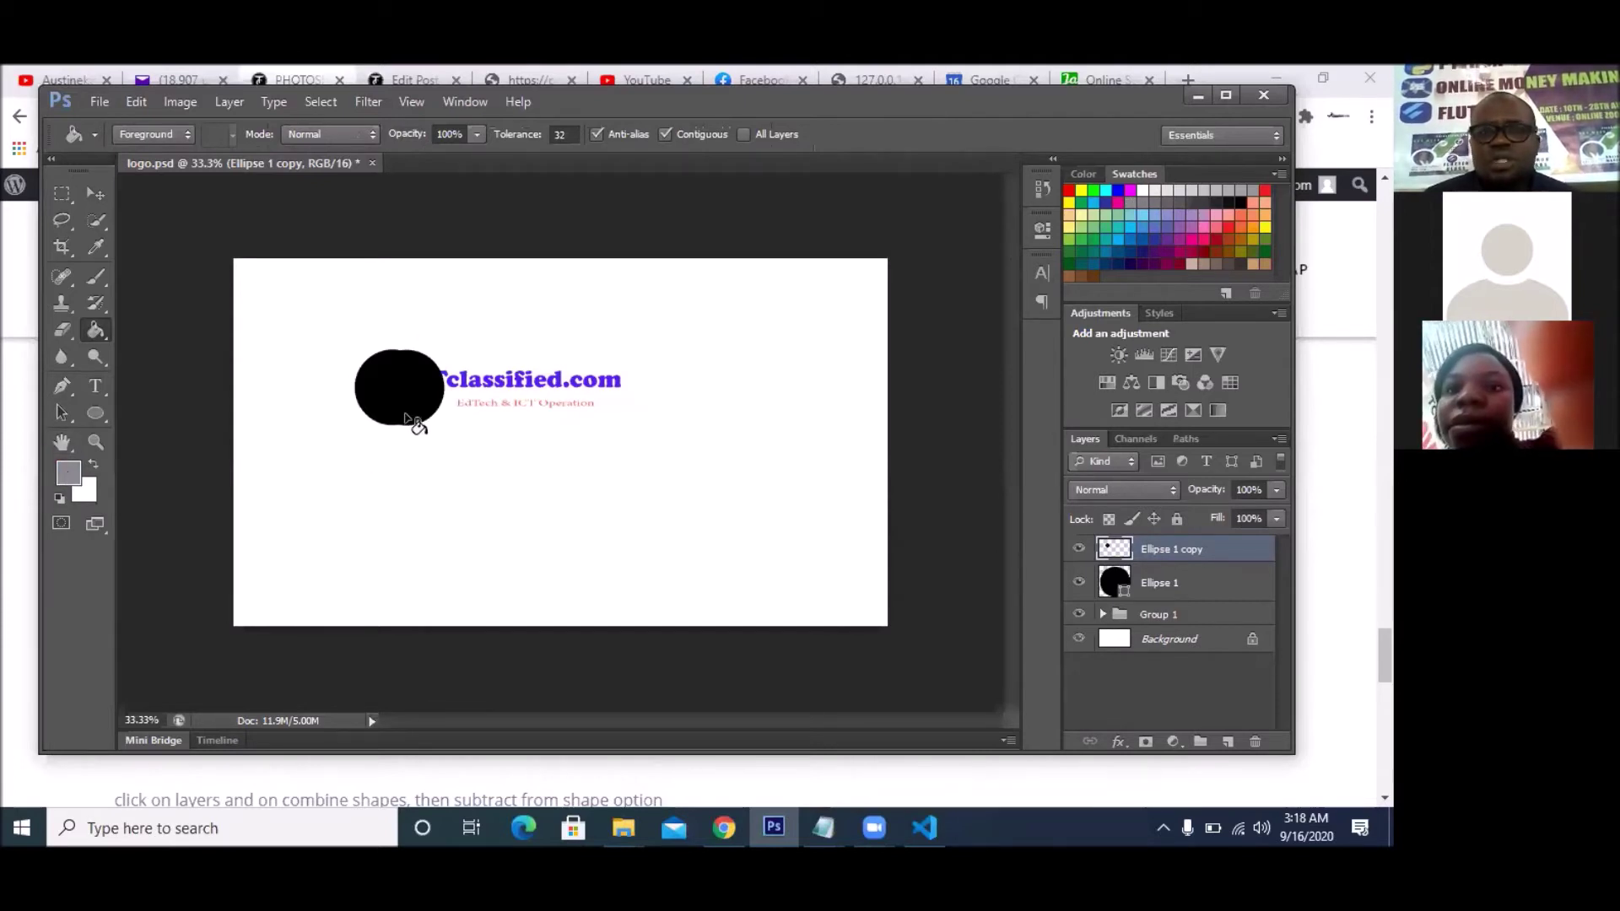
click(399, 387)
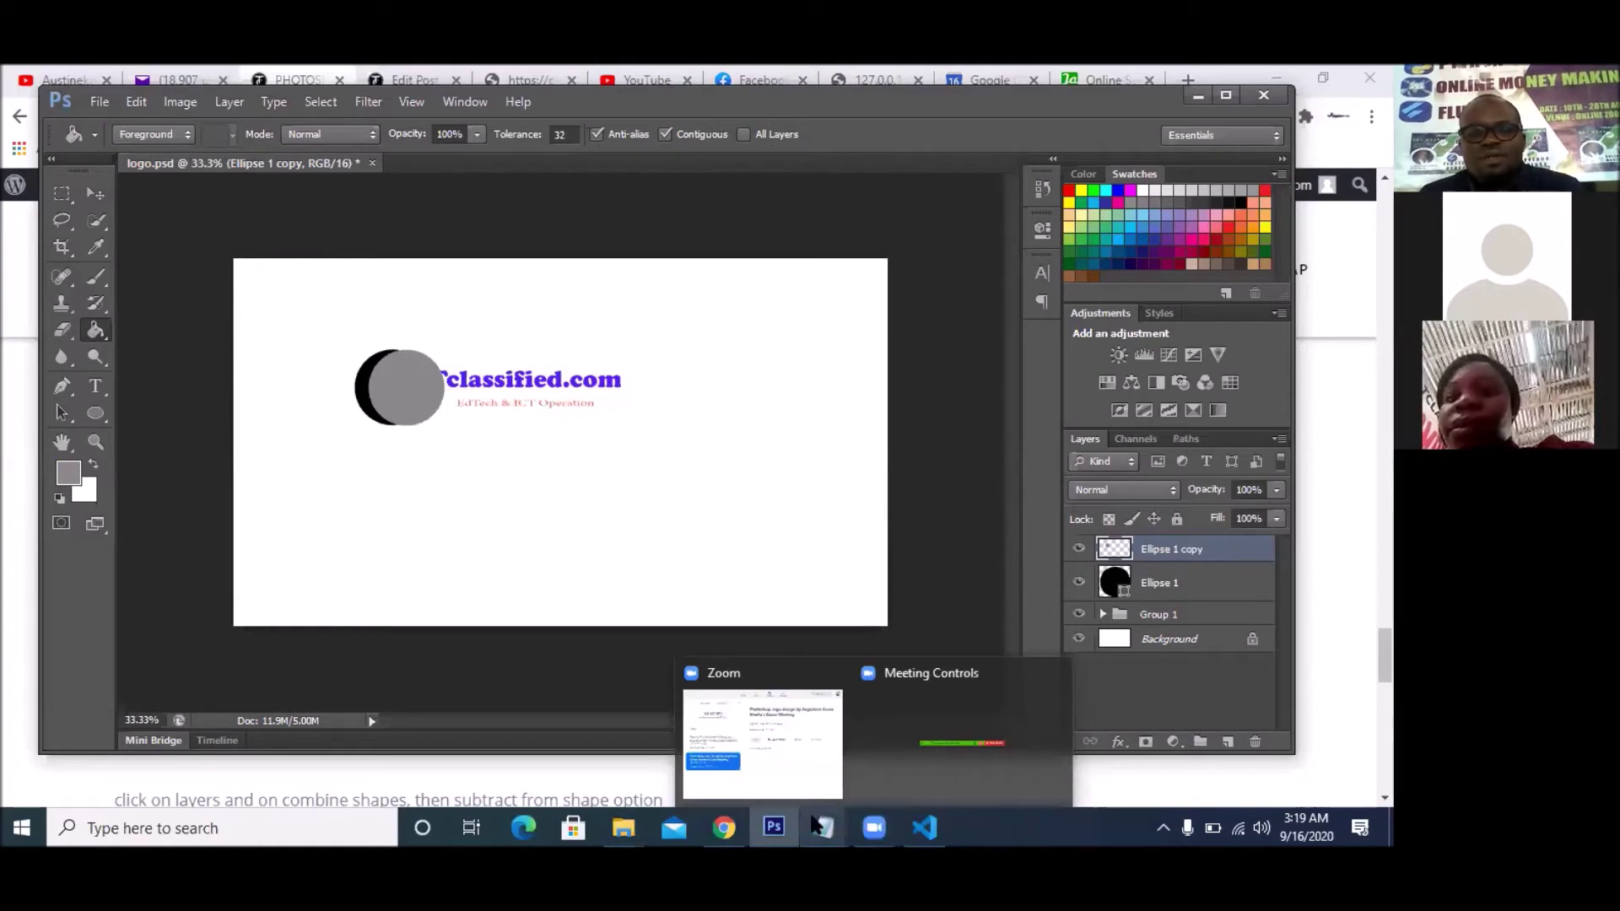
- Switch to the Tclassified.com article in Chrome, read the instructions on selecting and combining the two shapes, and return to Photoshop
mouse_move(749, 822)
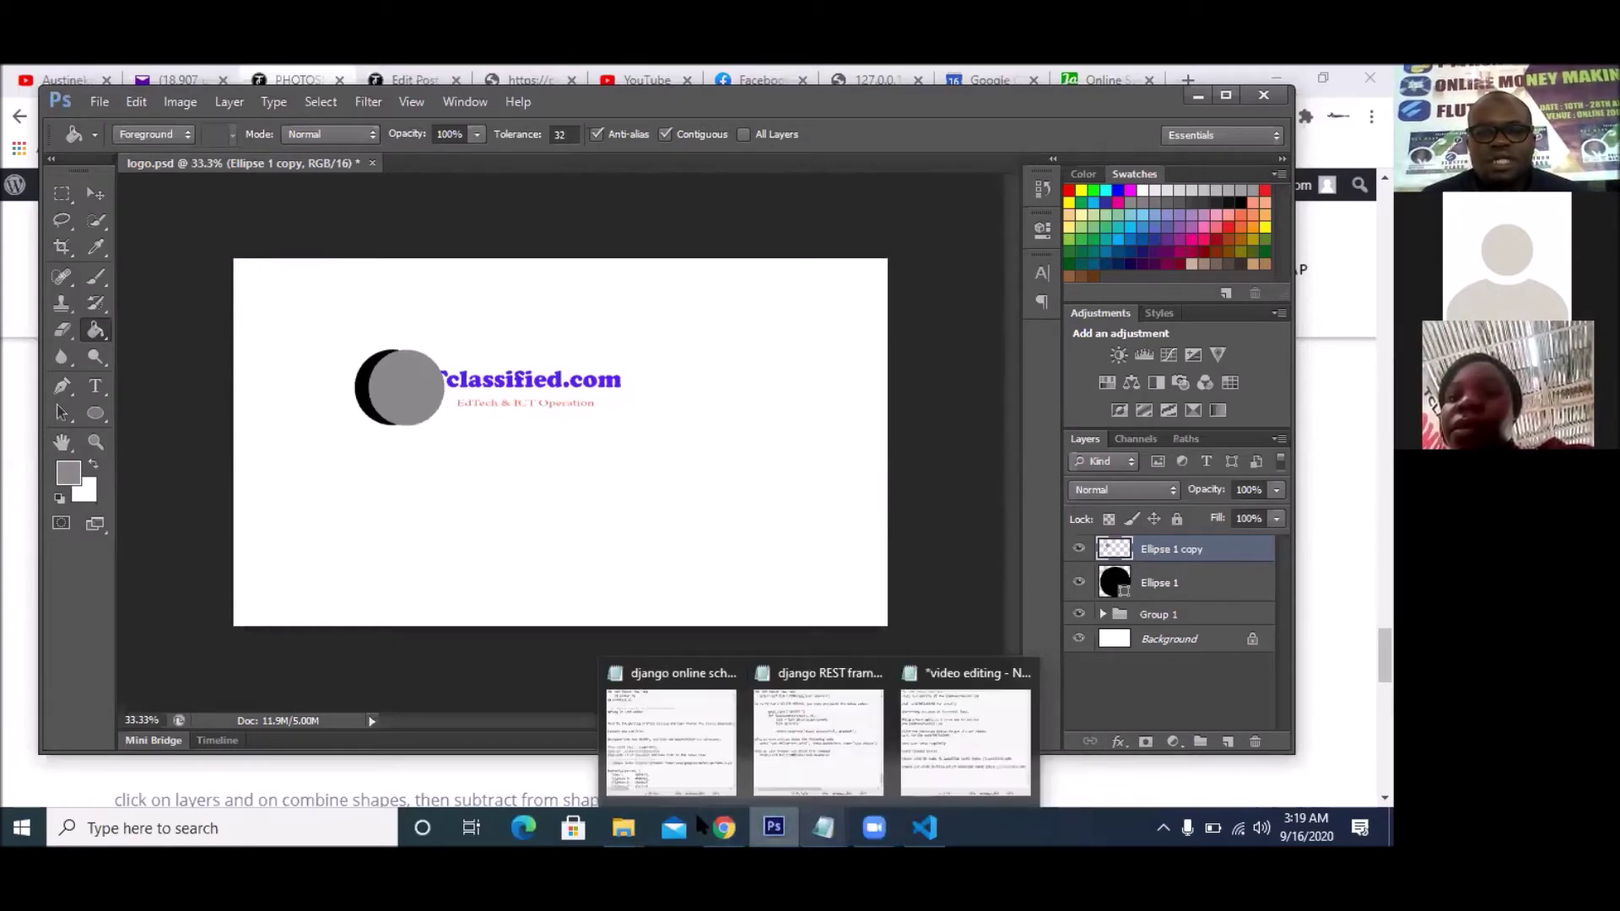
click(722, 825)
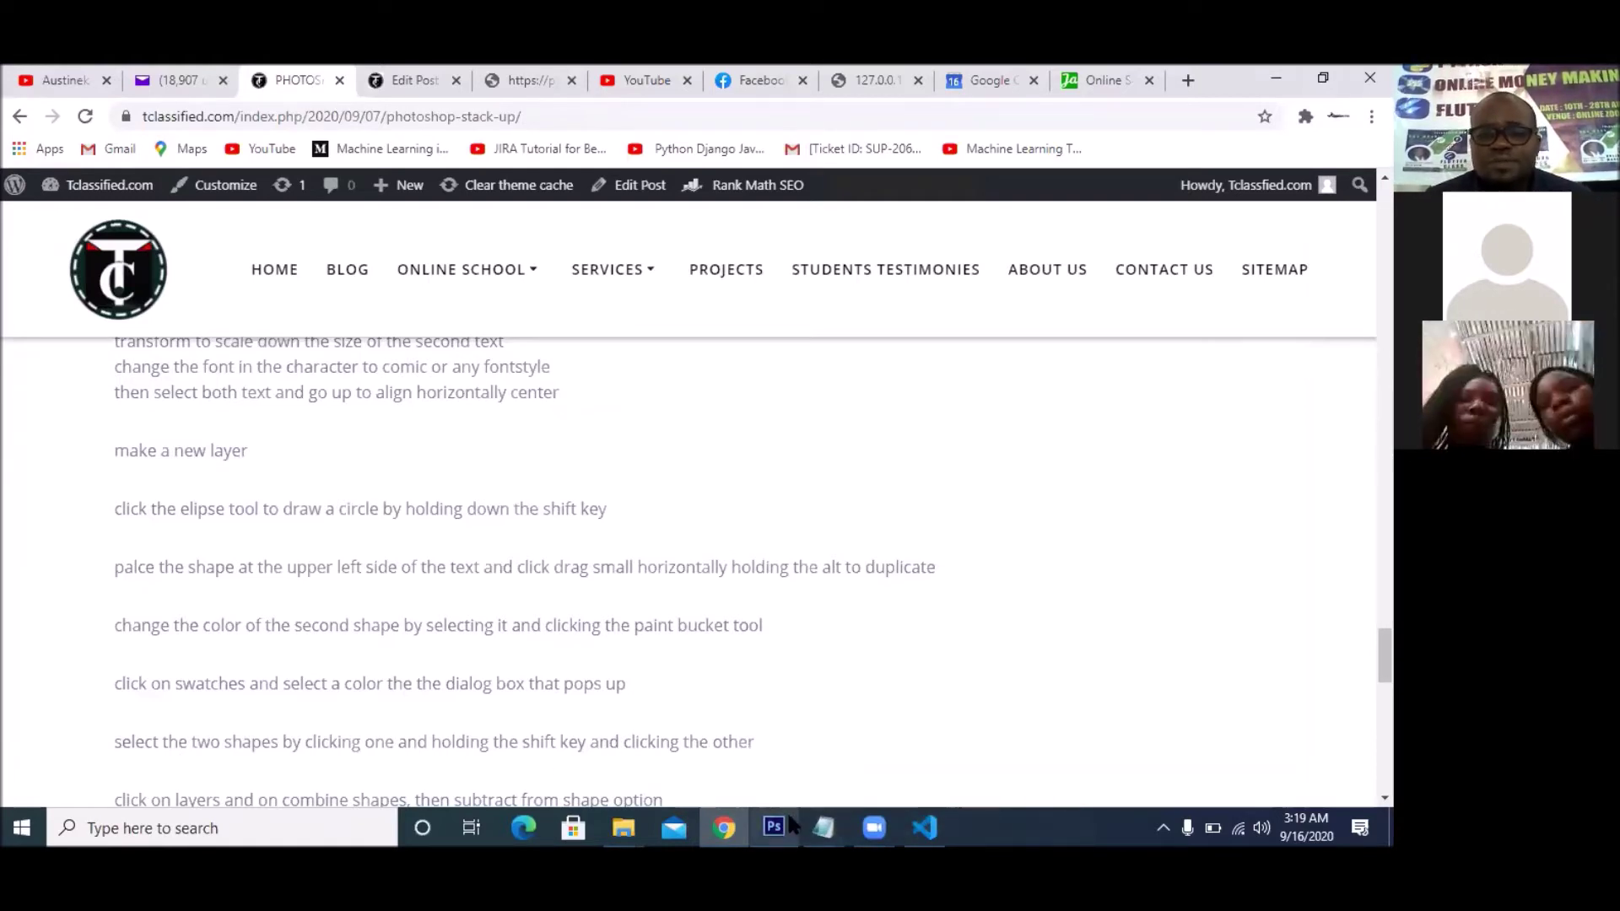
scroll(798, 783, down, 3)
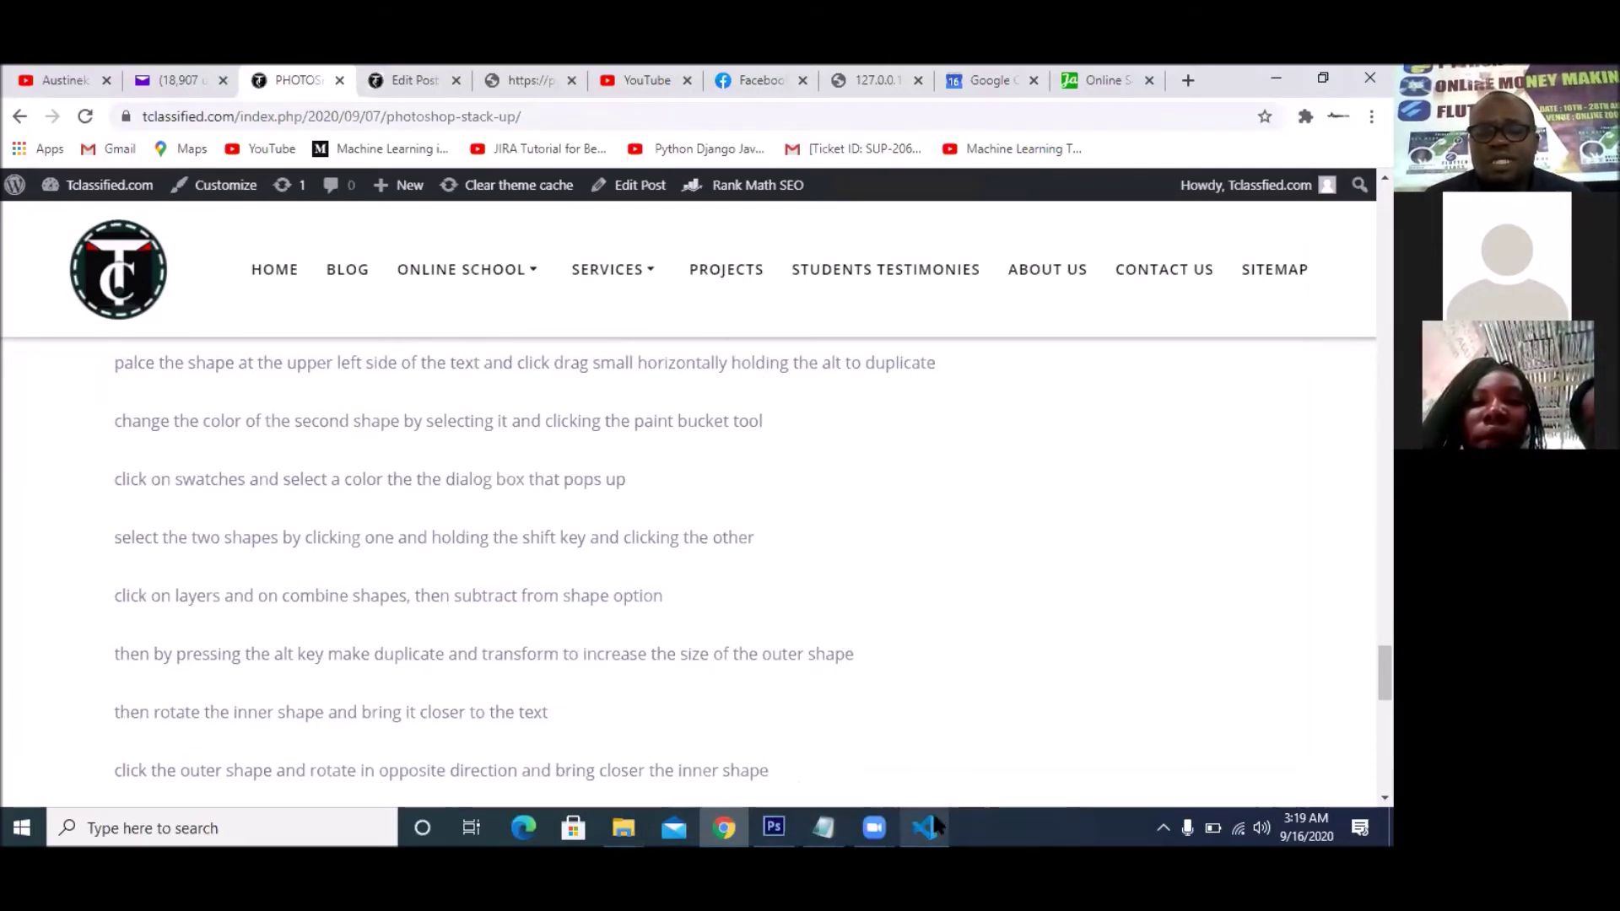
click(773, 827)
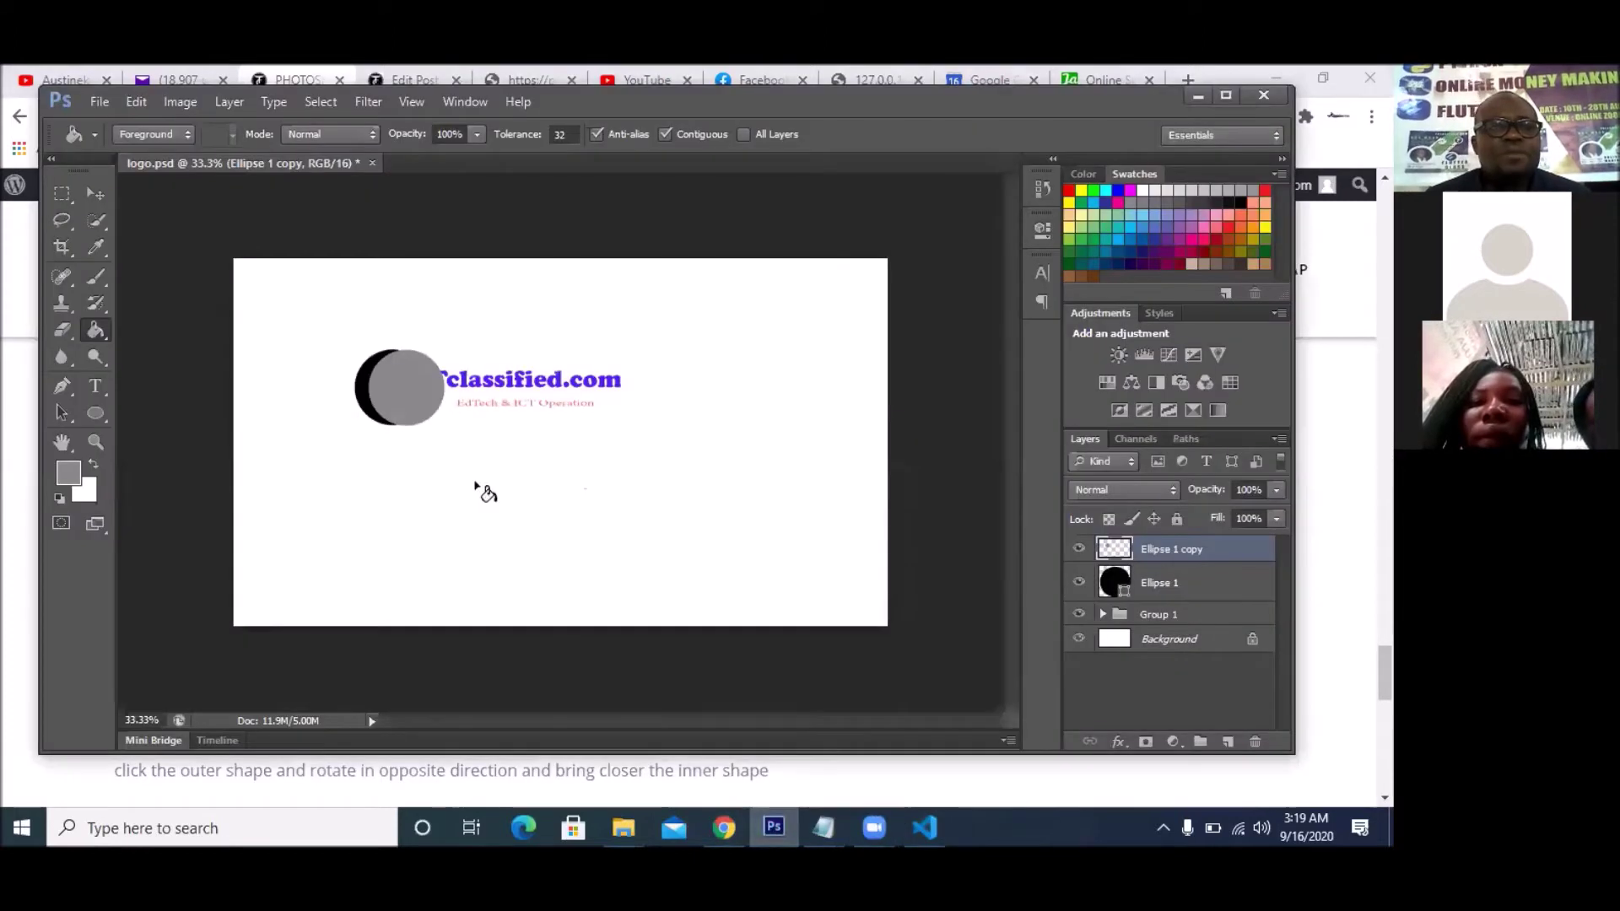
- Choose the Rectangular Marquee Tool, select both the Ellipse 1 copy and Ellipse 1 layers, and look for the Combine Shapes command
click(61, 194)
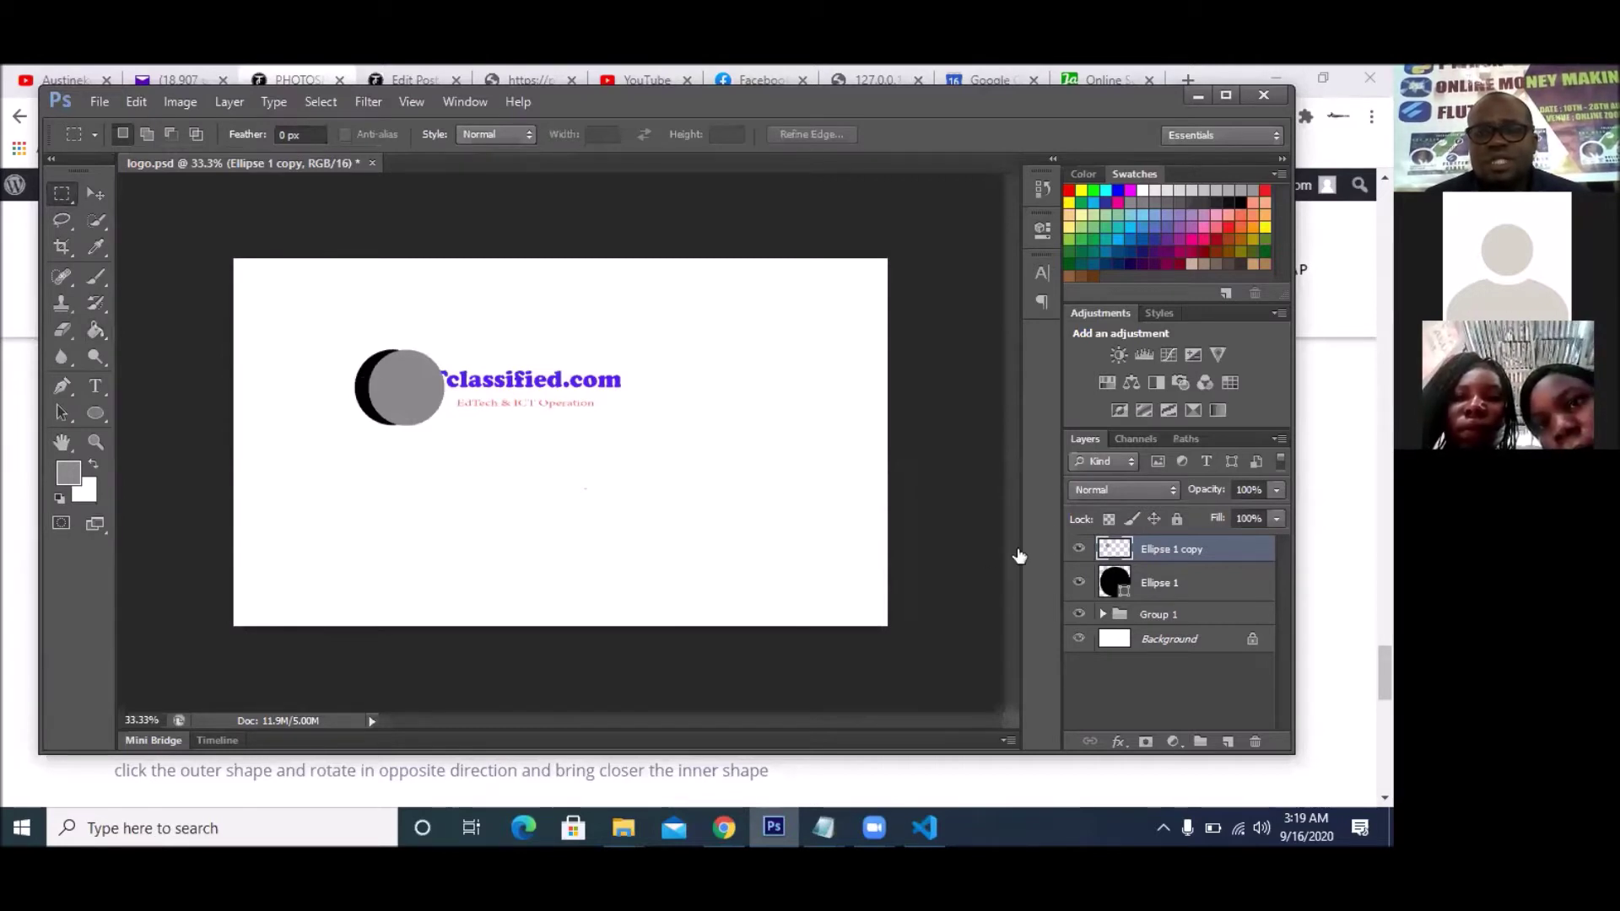
shift+click(1146, 583)
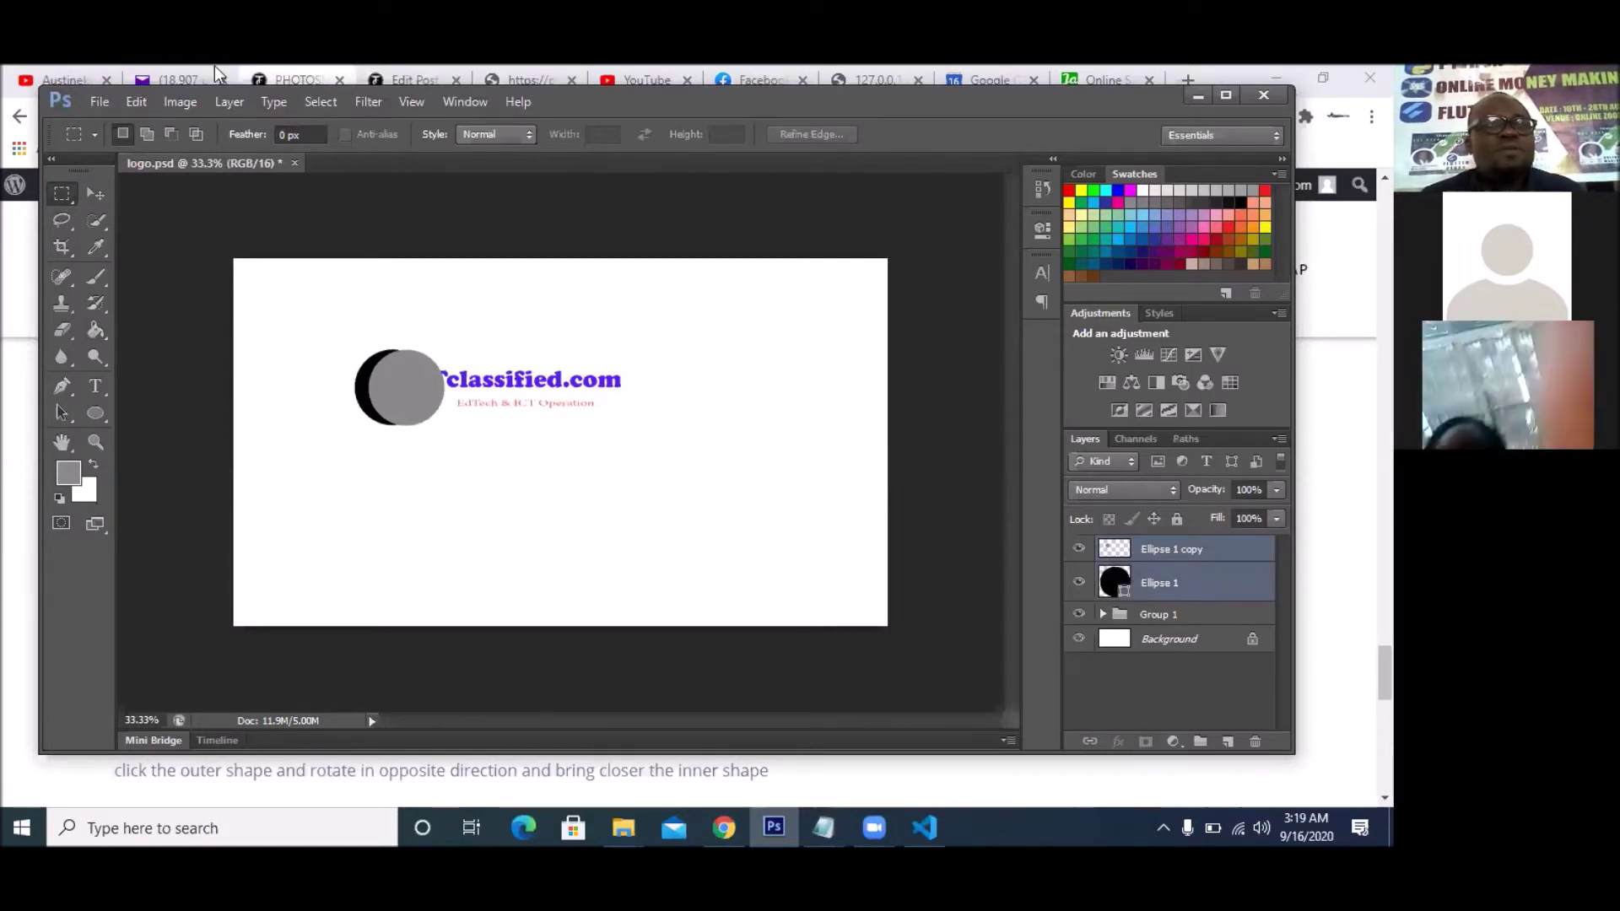
click(230, 102)
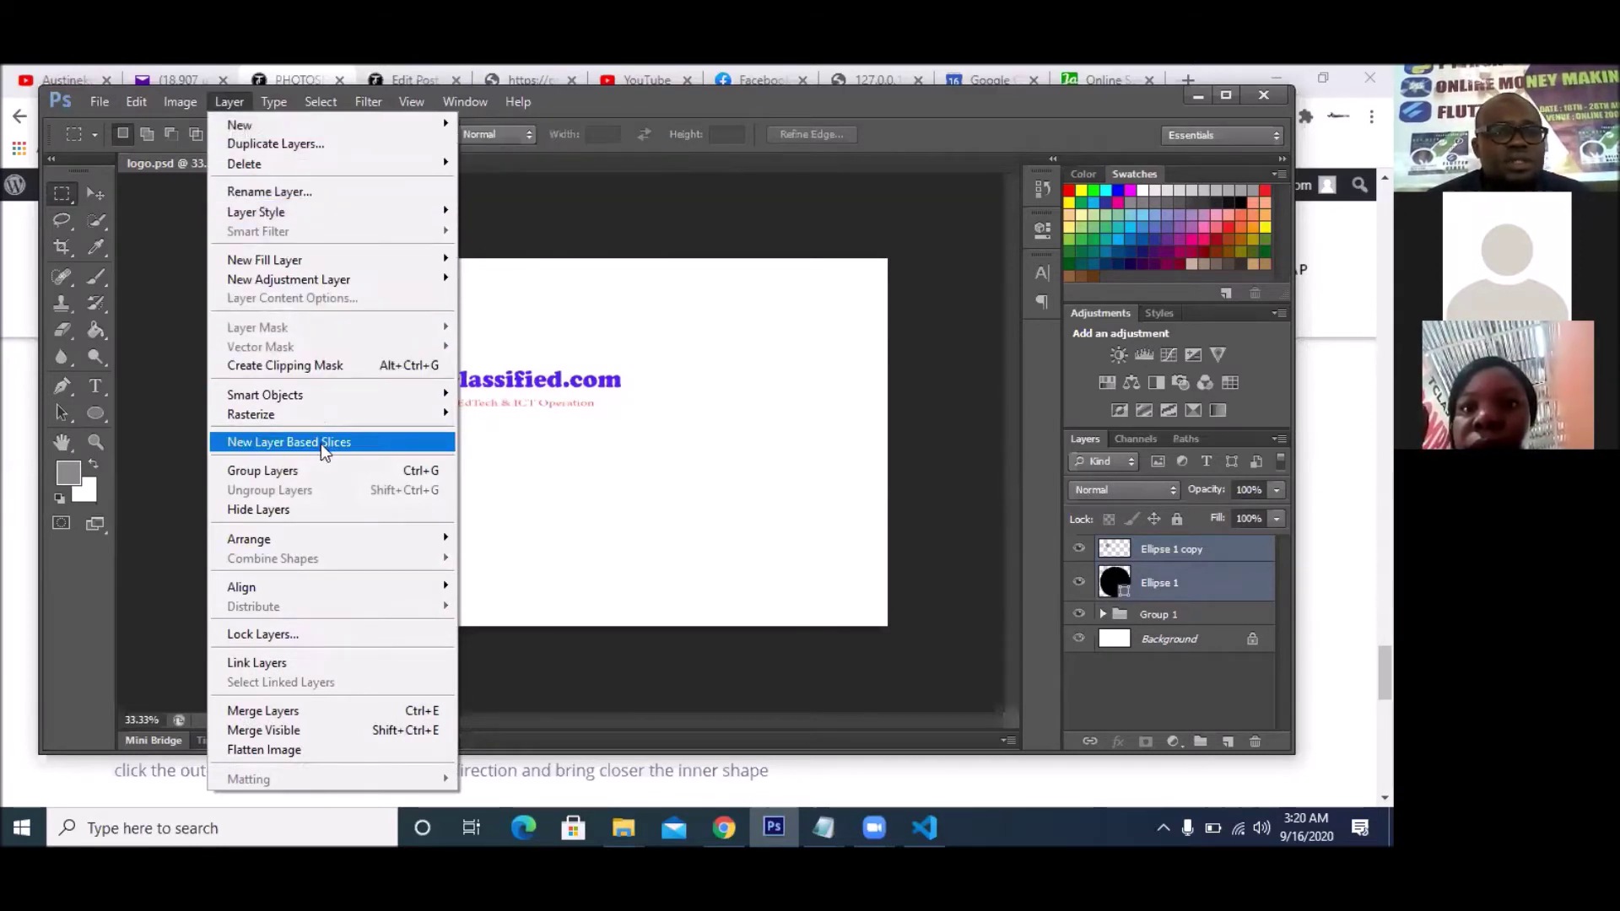
click(794, 400)
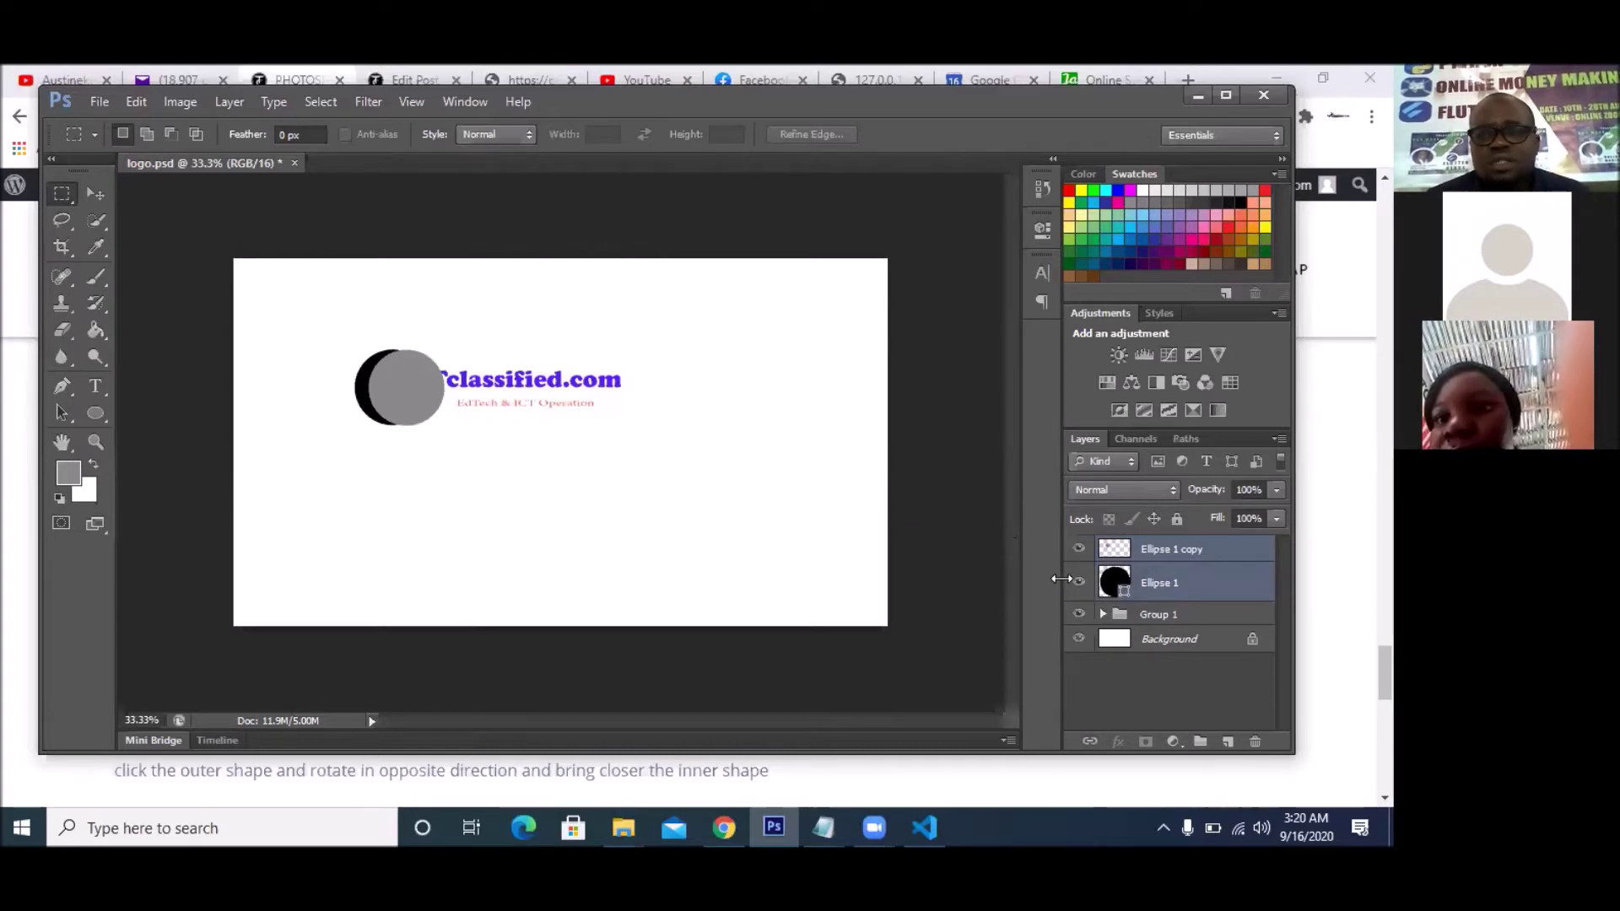
- Select the Ellipse 1 copy layer and nudge the grey circle very slightly to the right with the Move Tool
click(1145, 550)
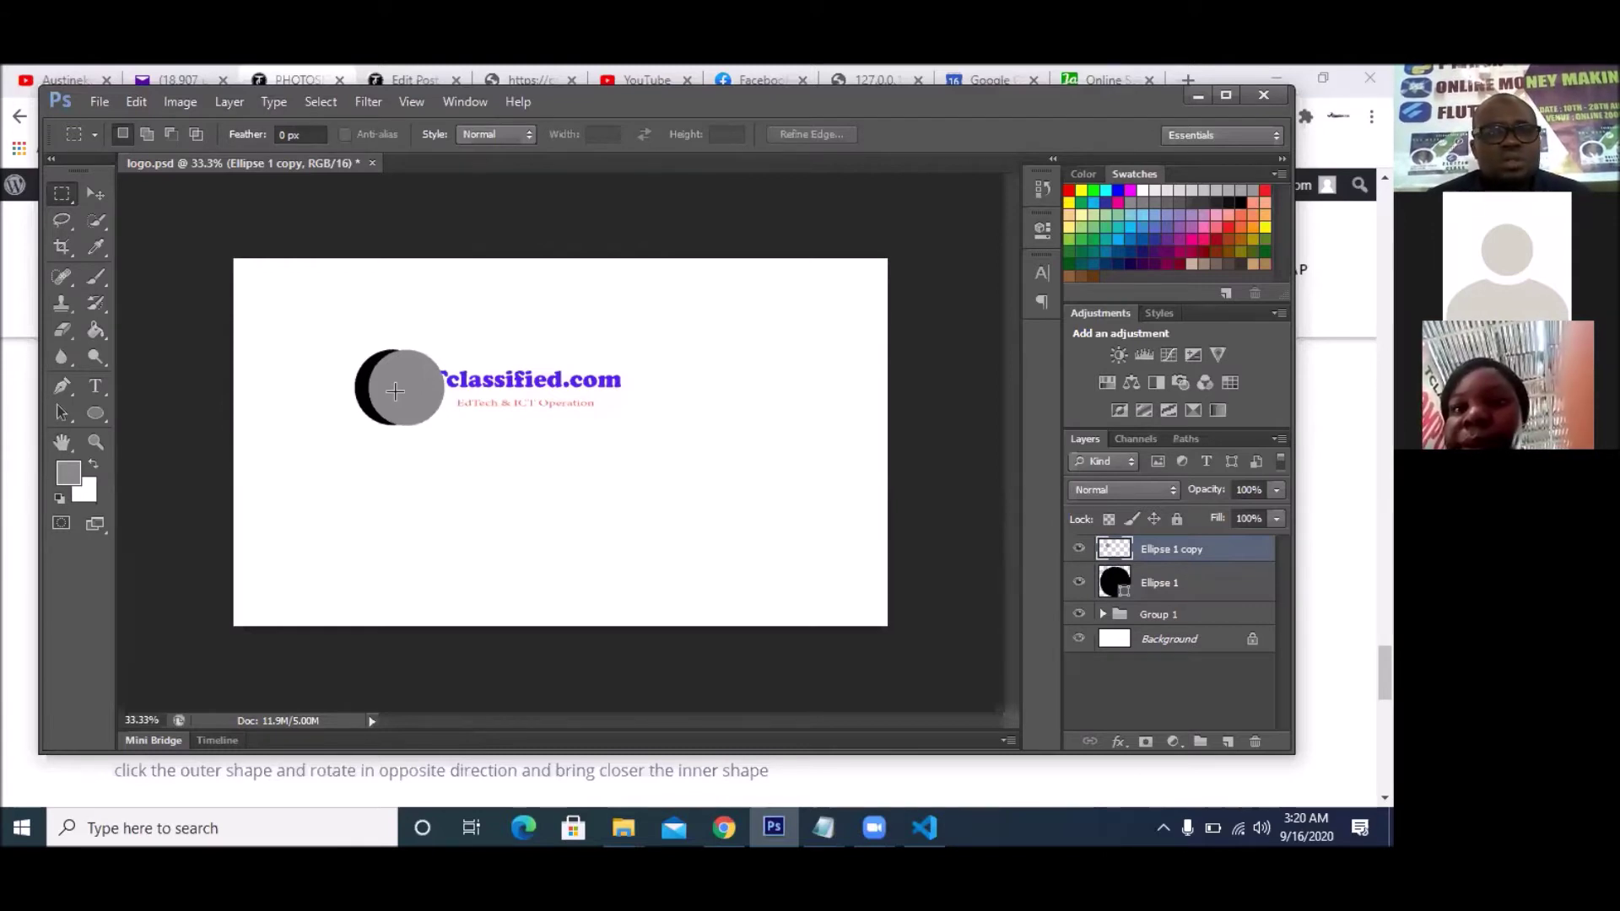
click(94, 192)
mouse_move(416, 411)
mouse_down()
mouse_move(429, 405)
mouse_move(409, 406)
mouse_up()
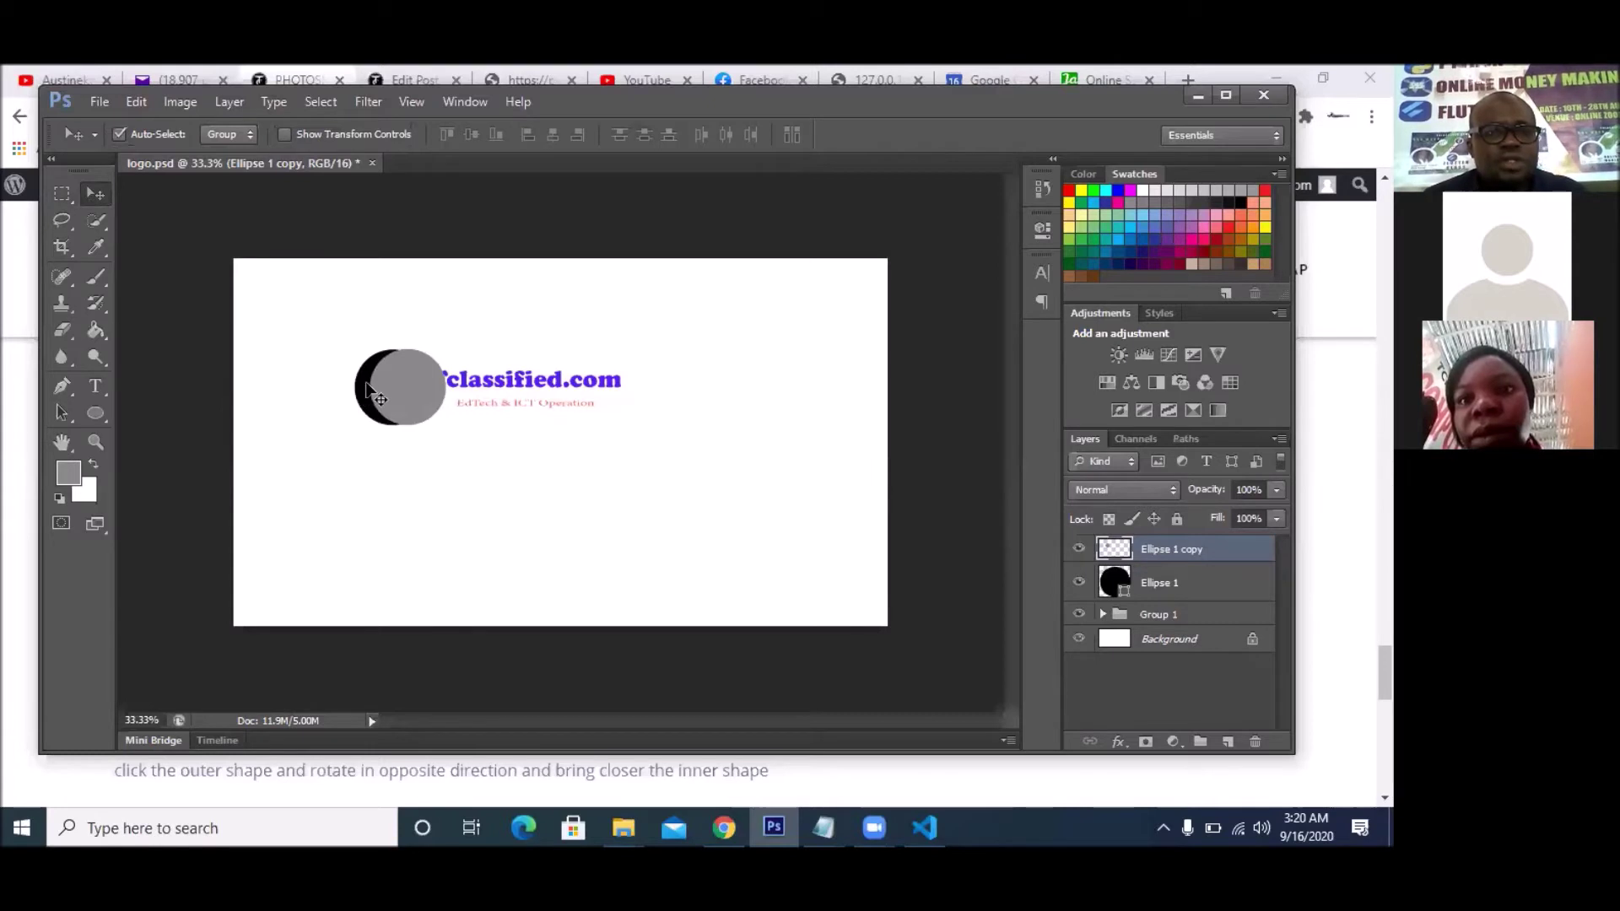
- Add the black circle to the selection on the canvas and try to combine the two shapes through Combine Shapes
shift+click(366, 386)
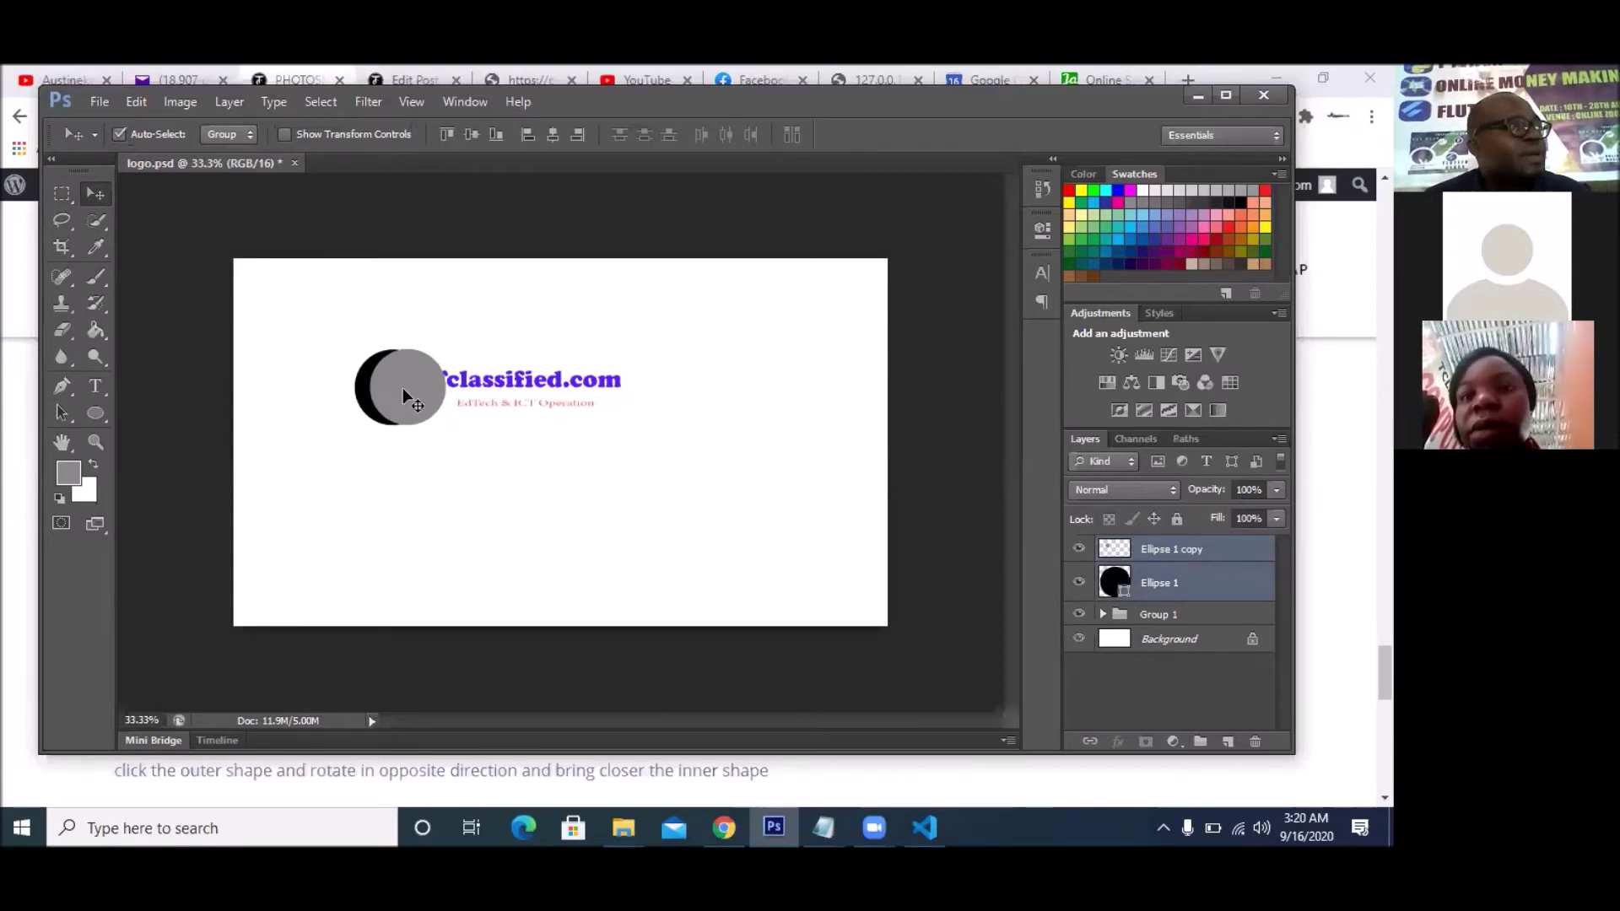
click(236, 110)
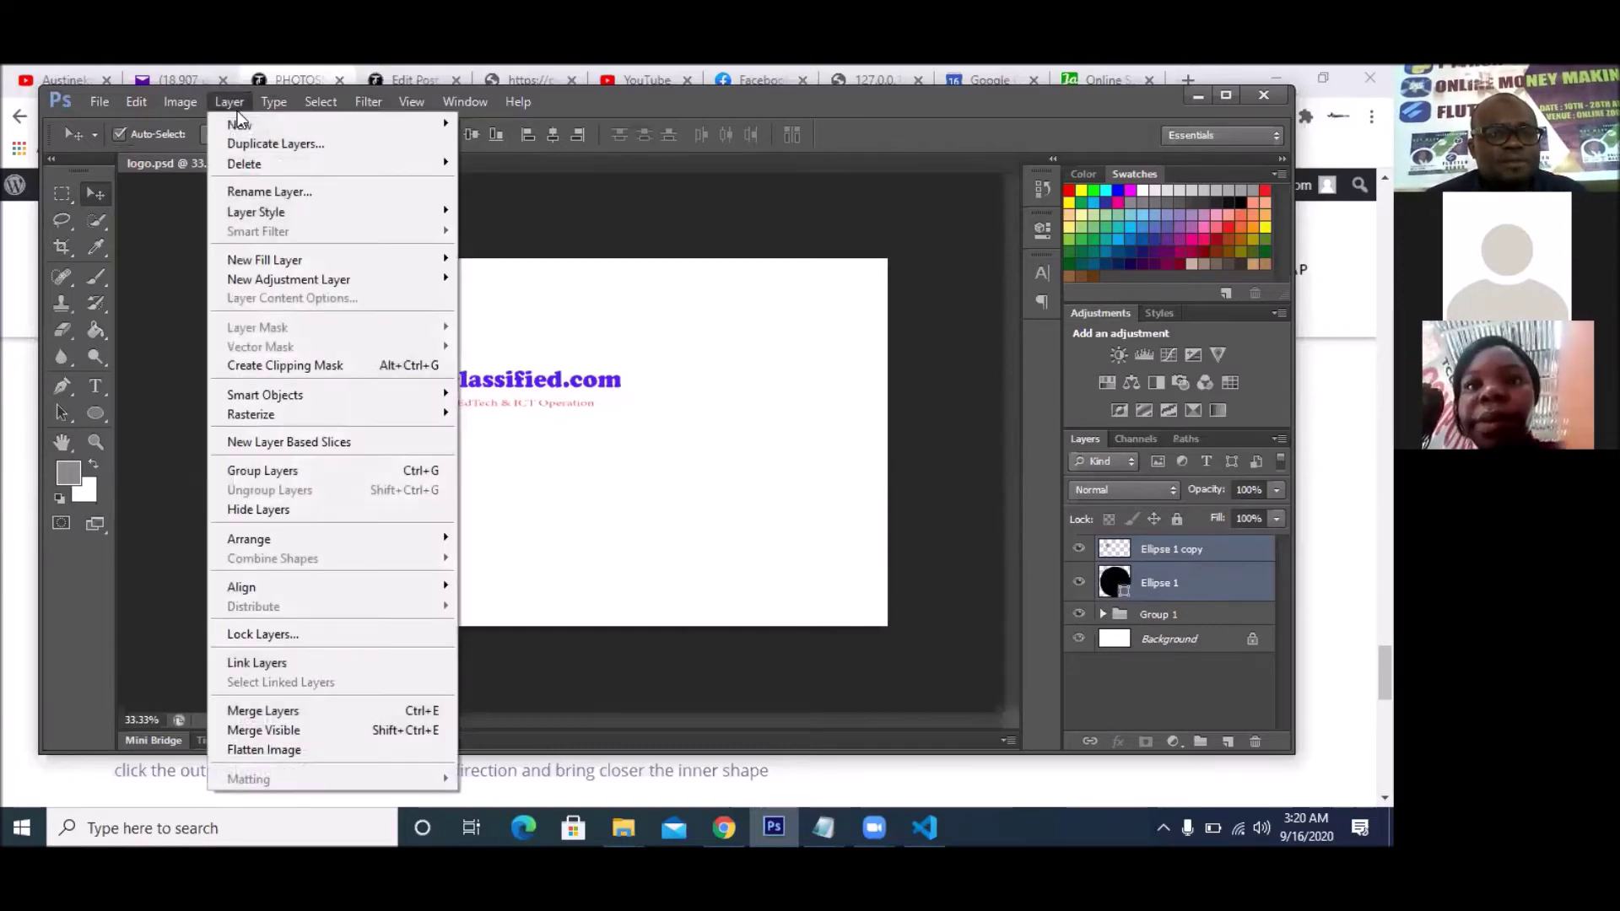
mouse_move(361, 212)
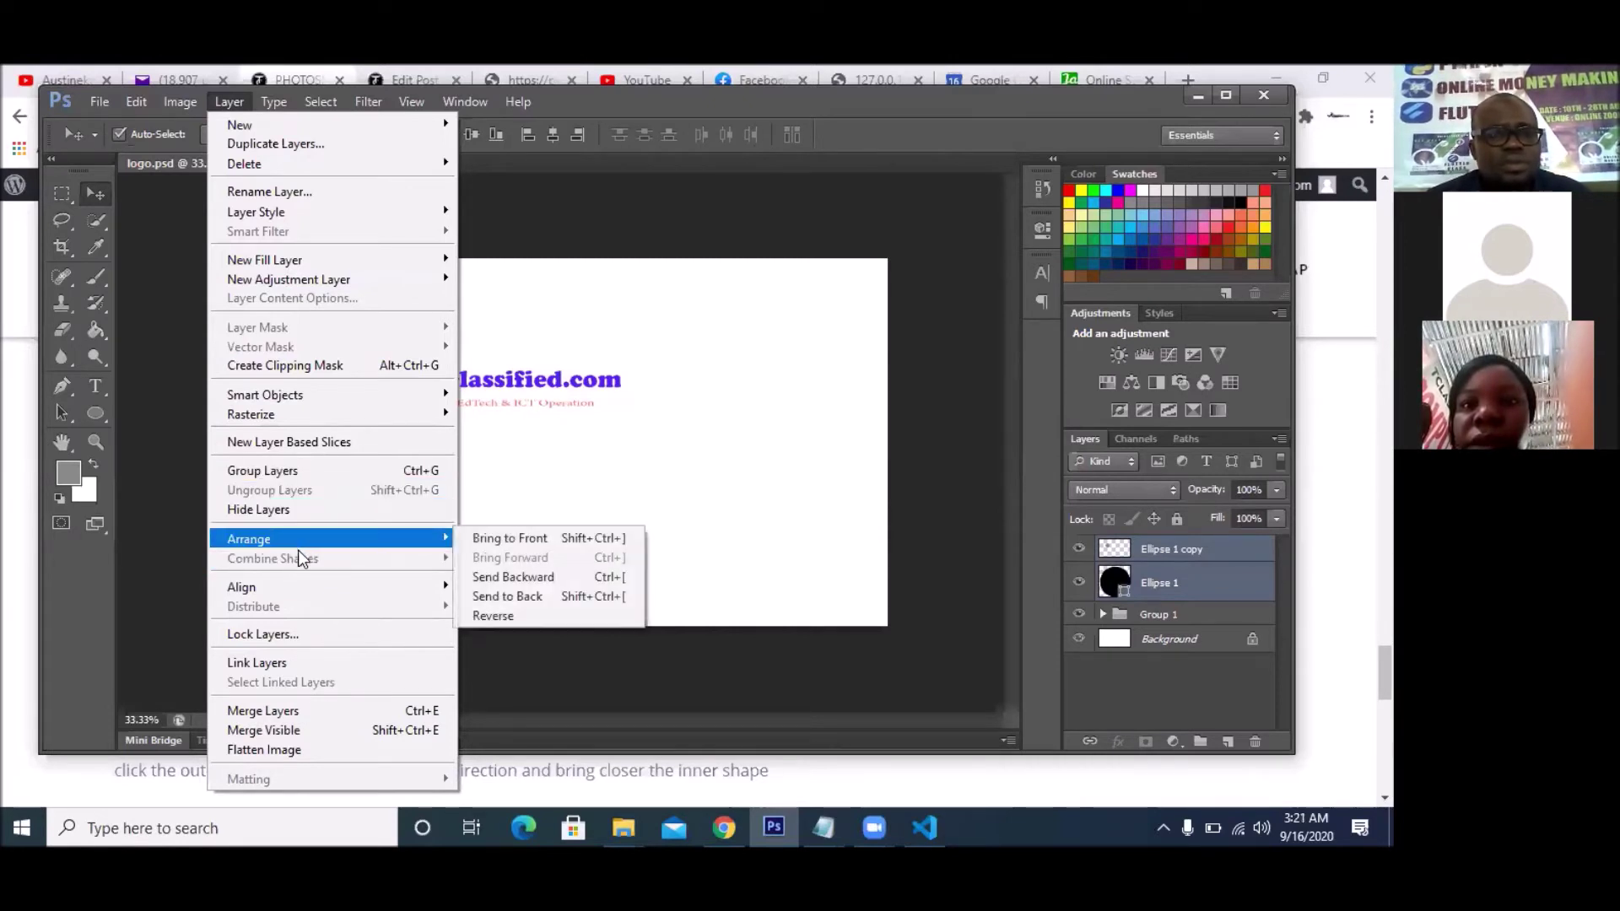
click(489, 508)
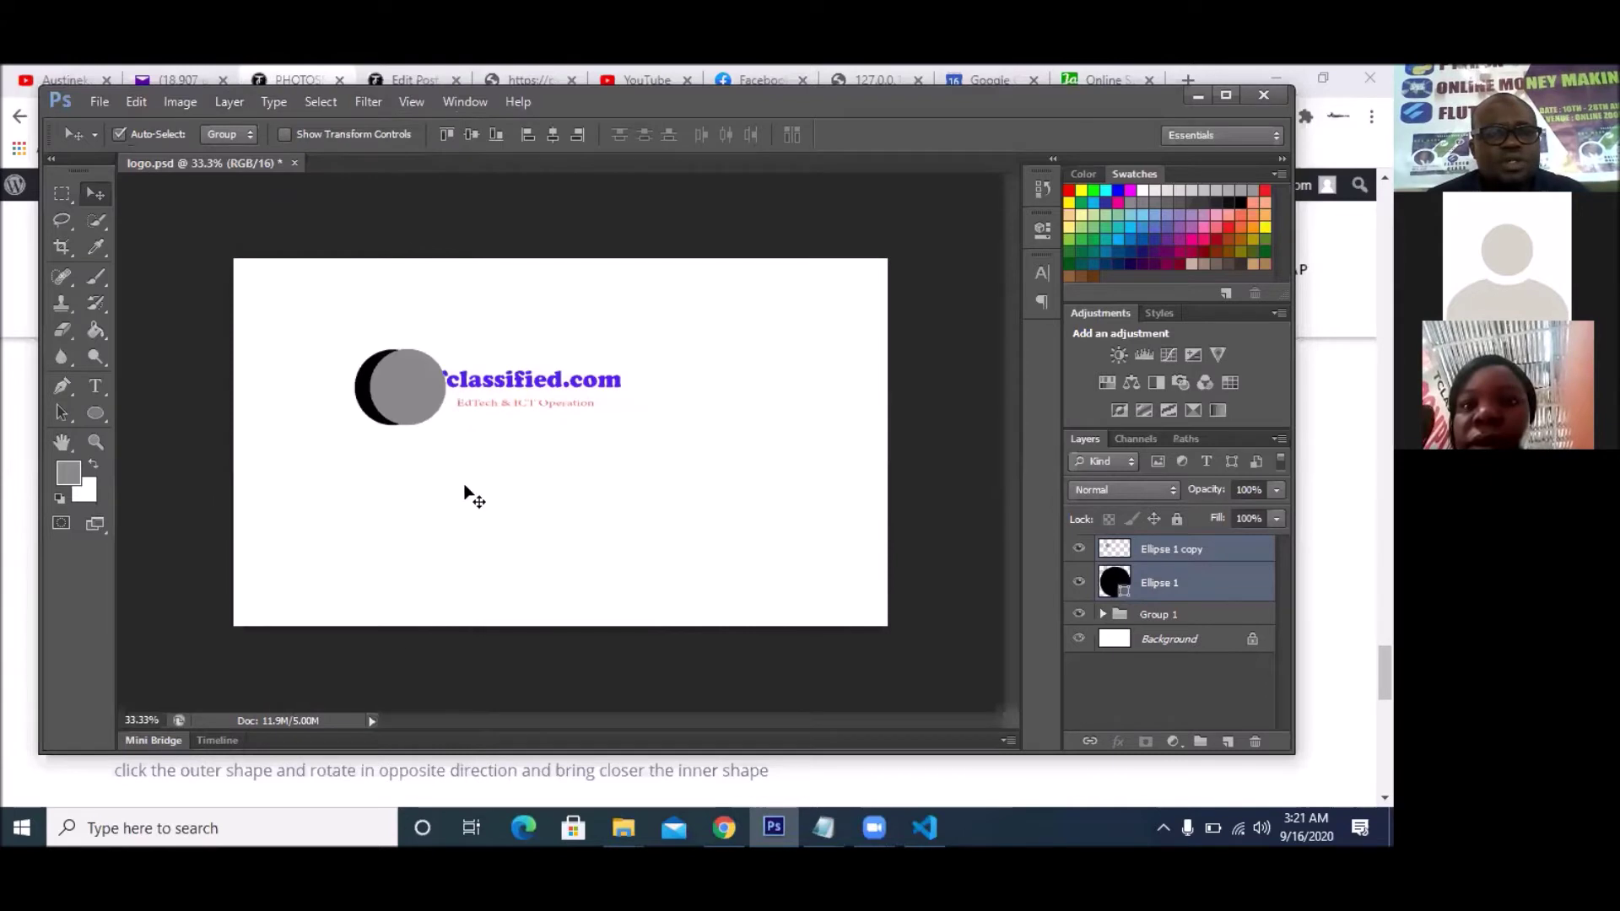
- Switch to the Path Selection Tool with both circle layers selected and check the Combine Shapes command
click(61, 192)
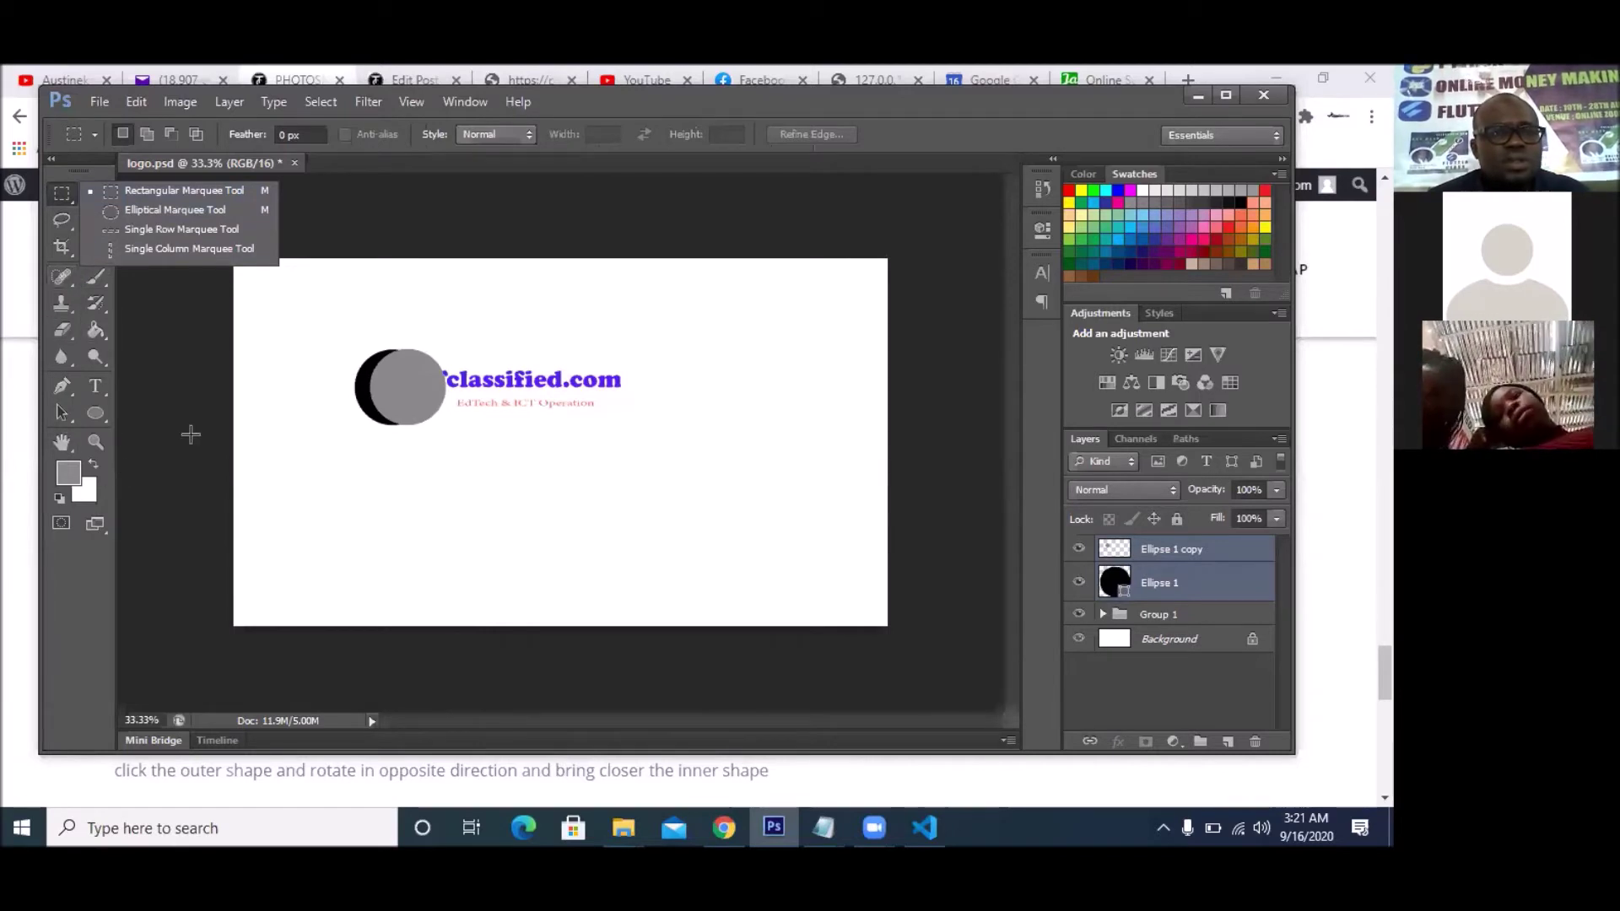
click(63, 412)
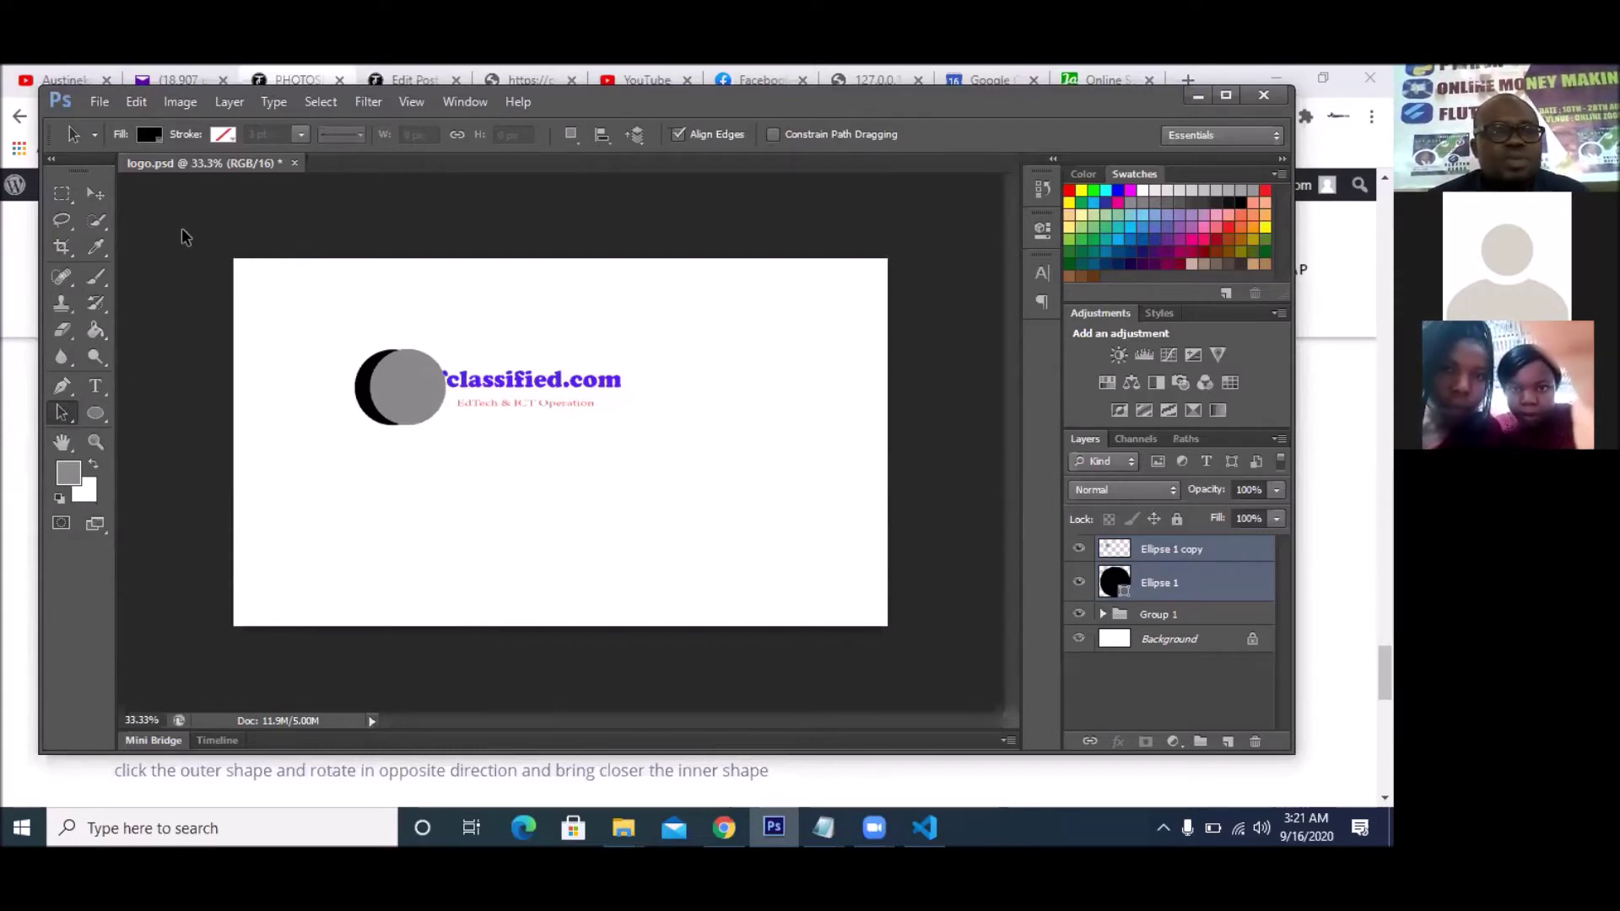
click(226, 102)
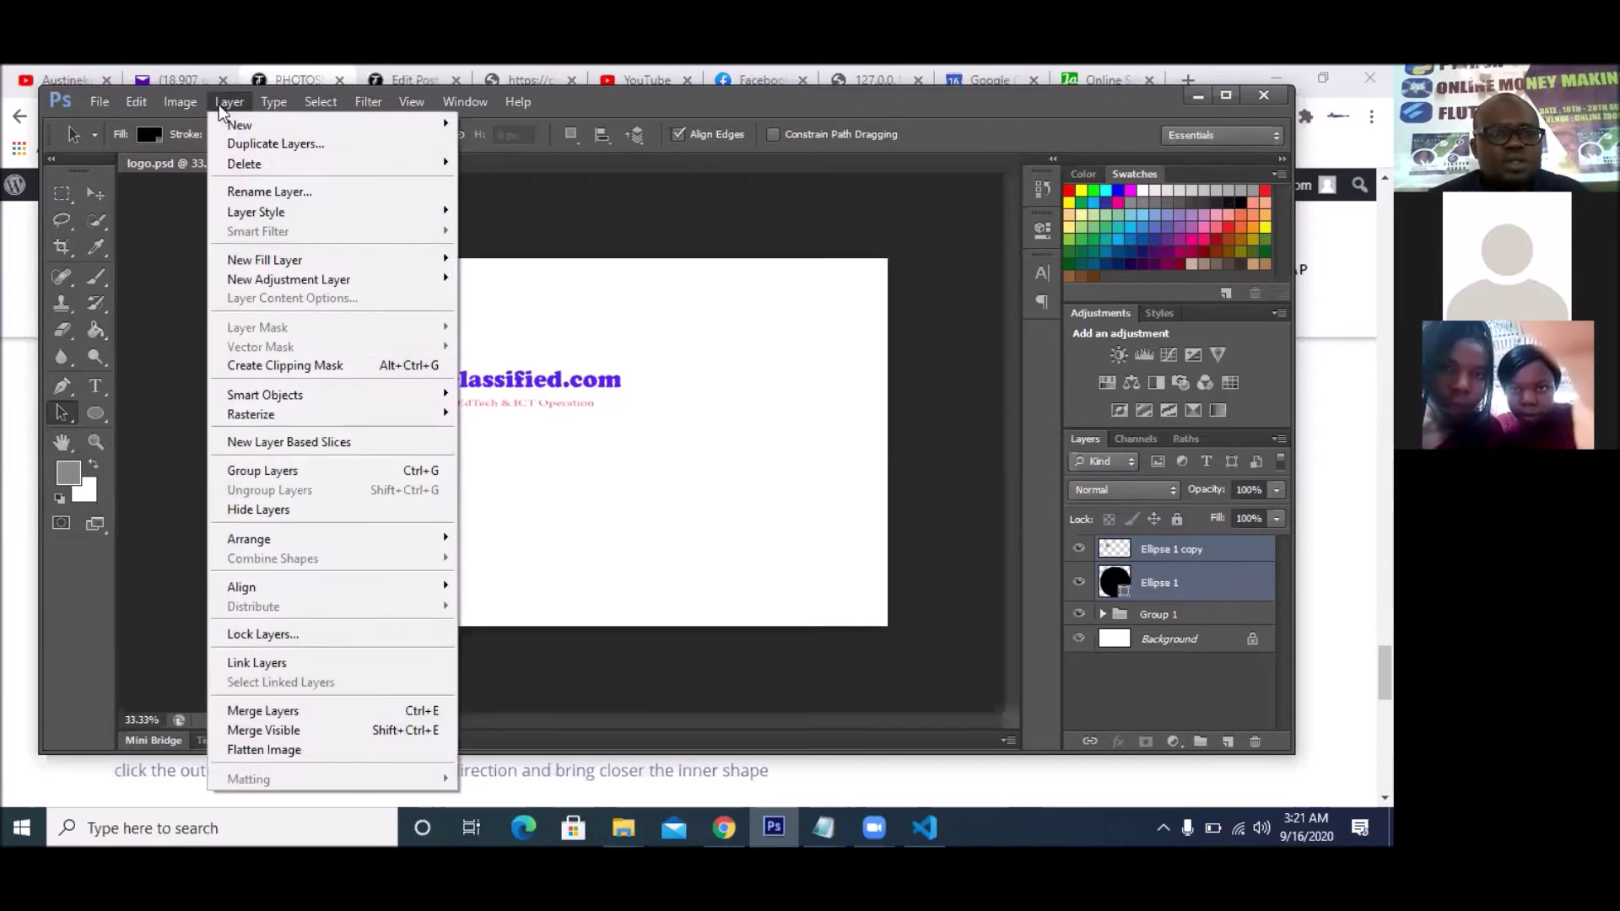
click(479, 501)
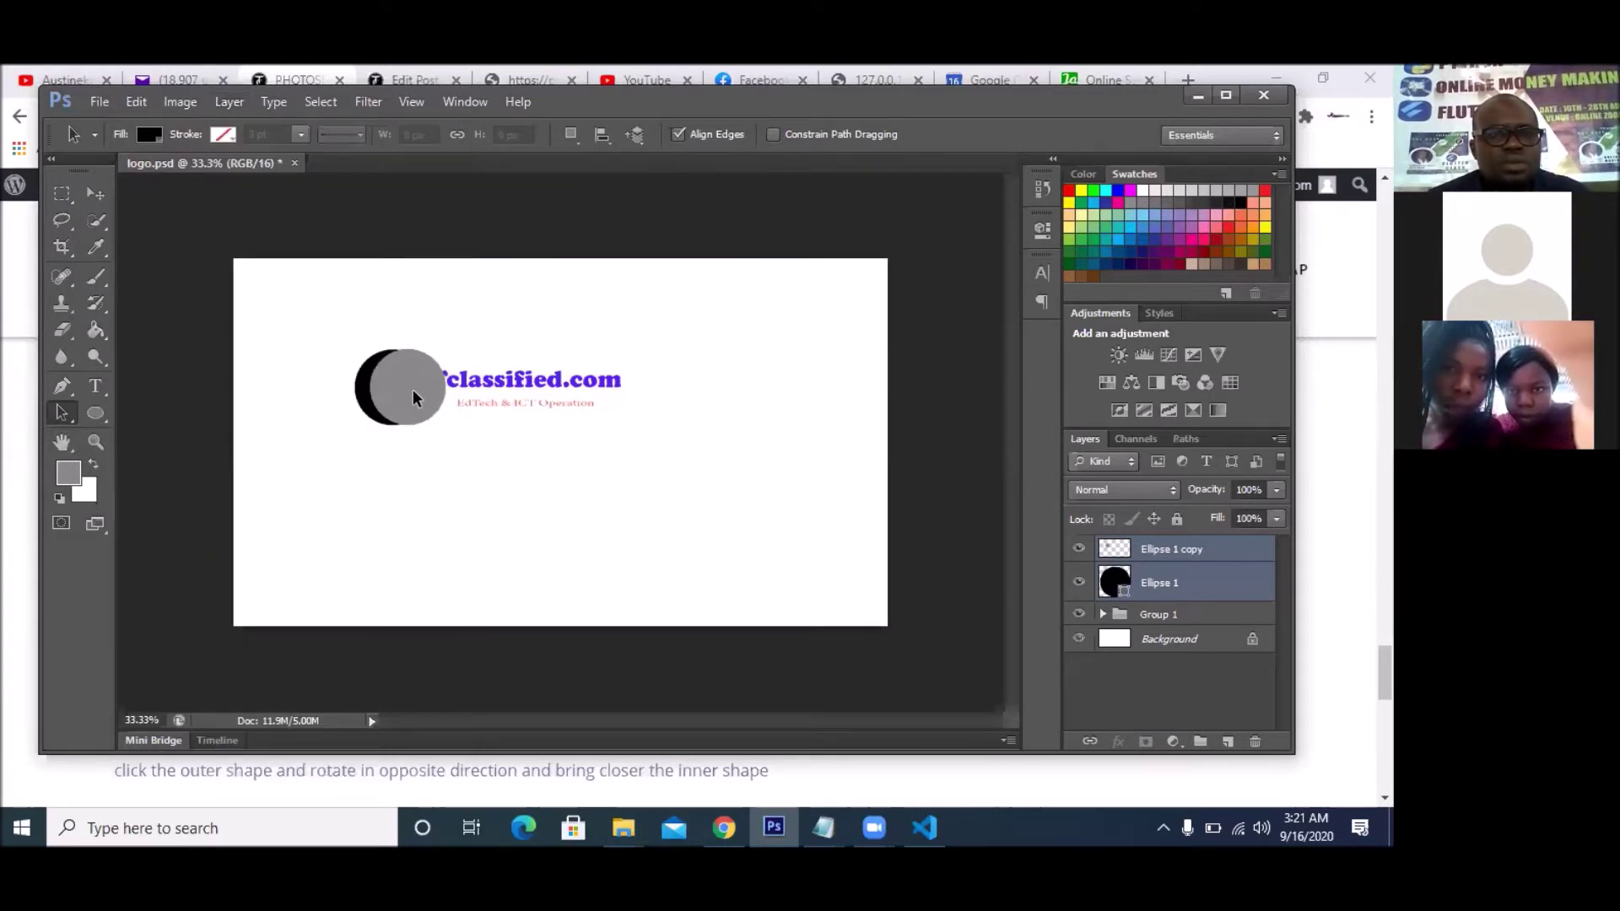
- Switch to the Direct Selection Tool and check the layer commands for a way to combine the two circles
right_click(63, 417)
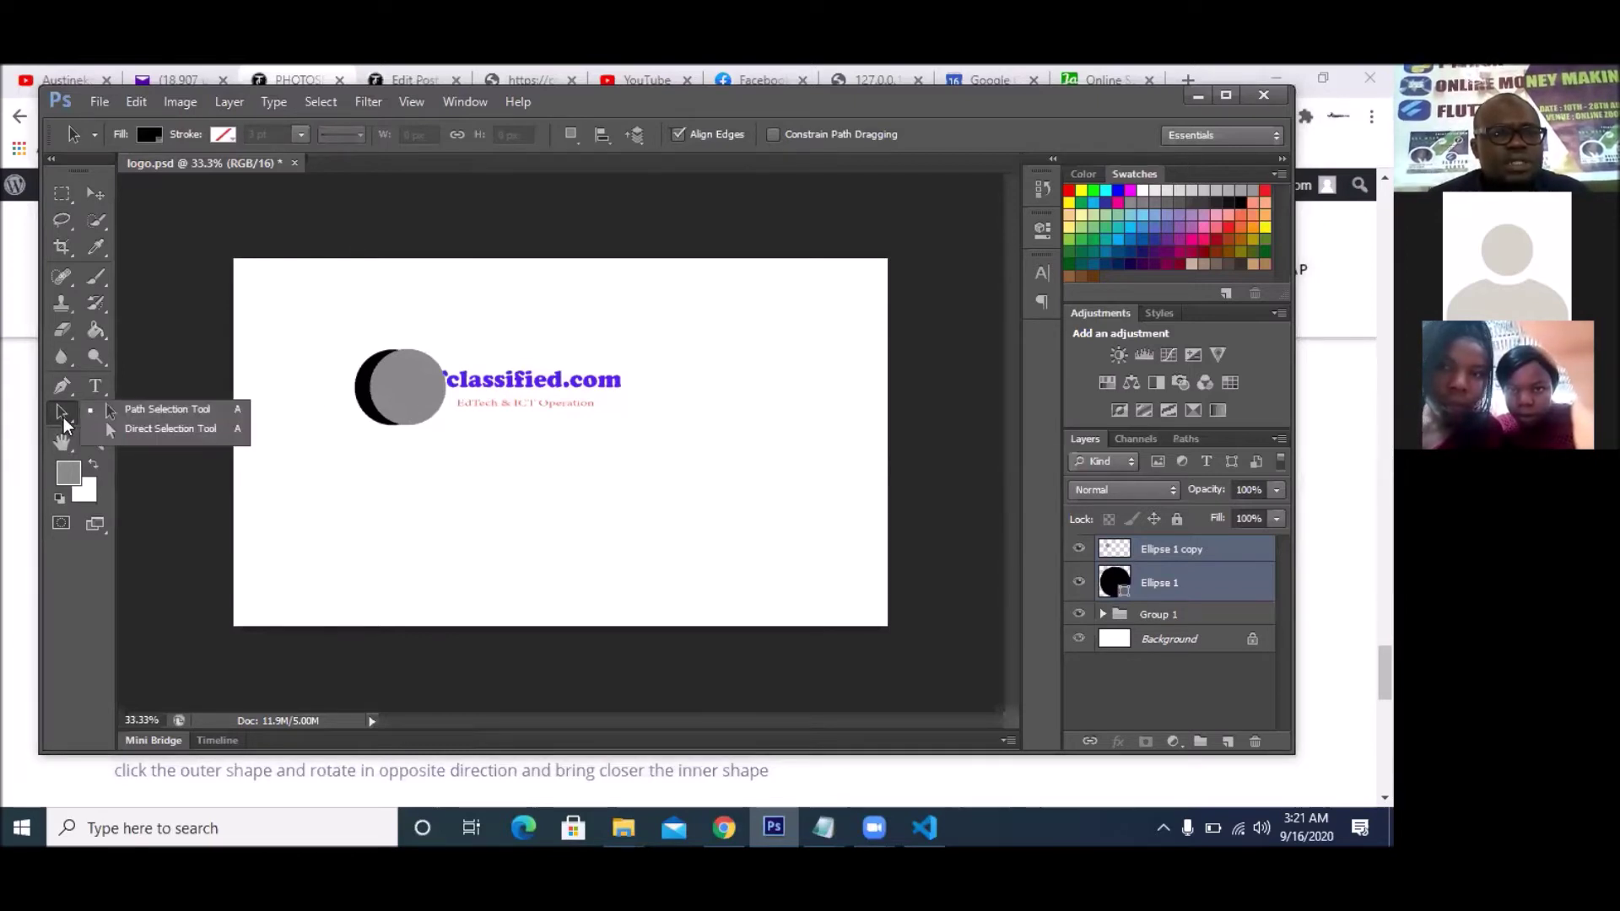
click(174, 429)
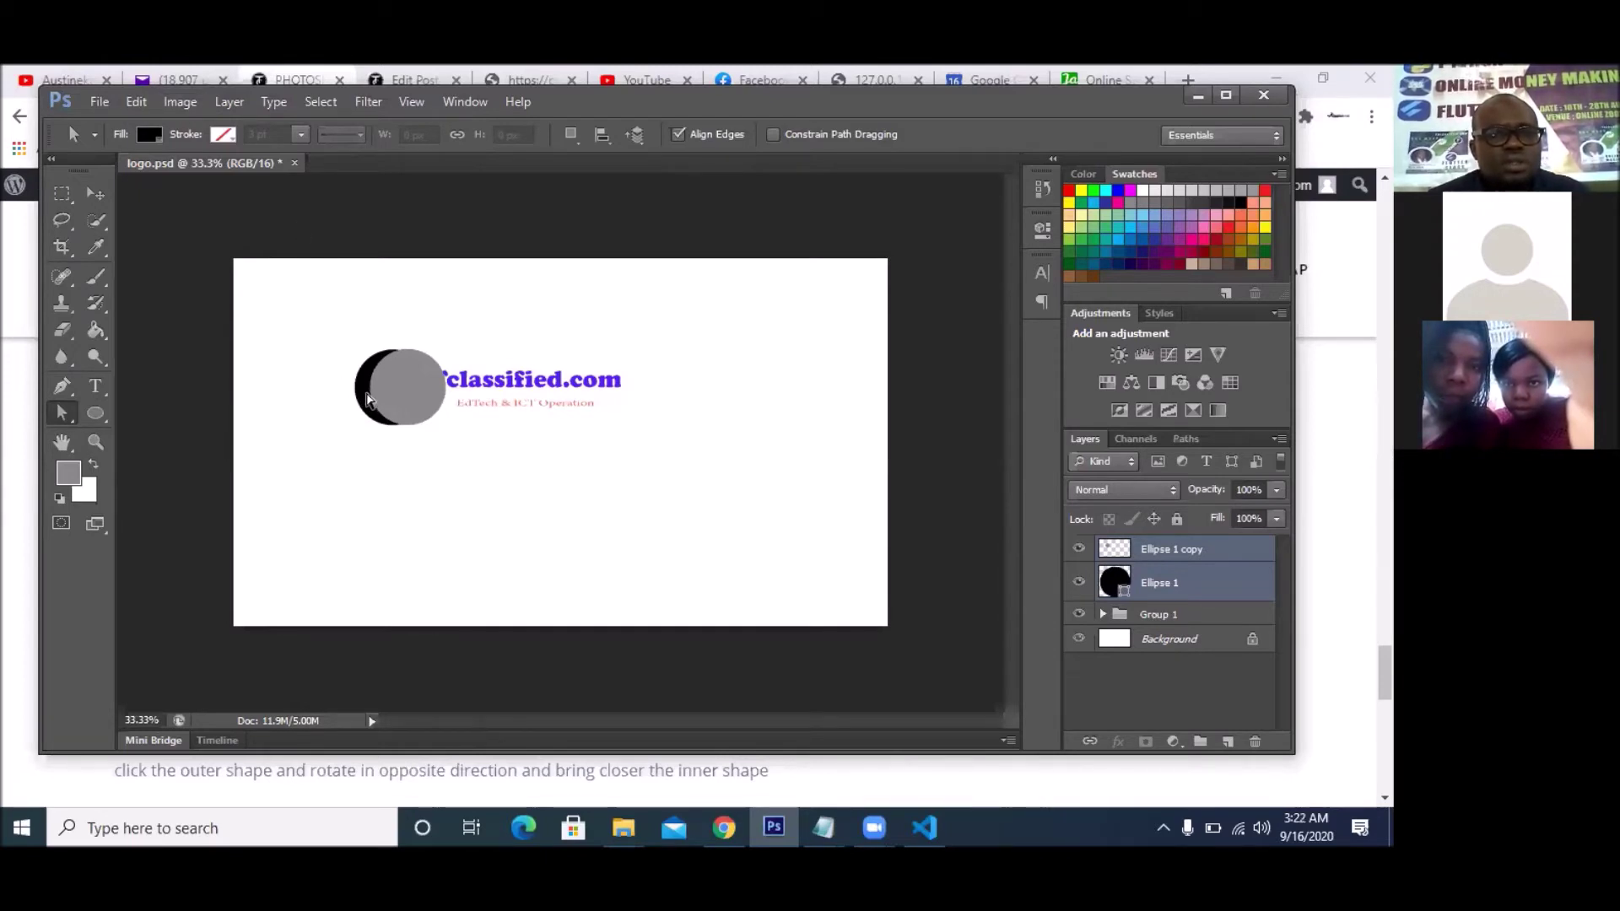
click(226, 114)
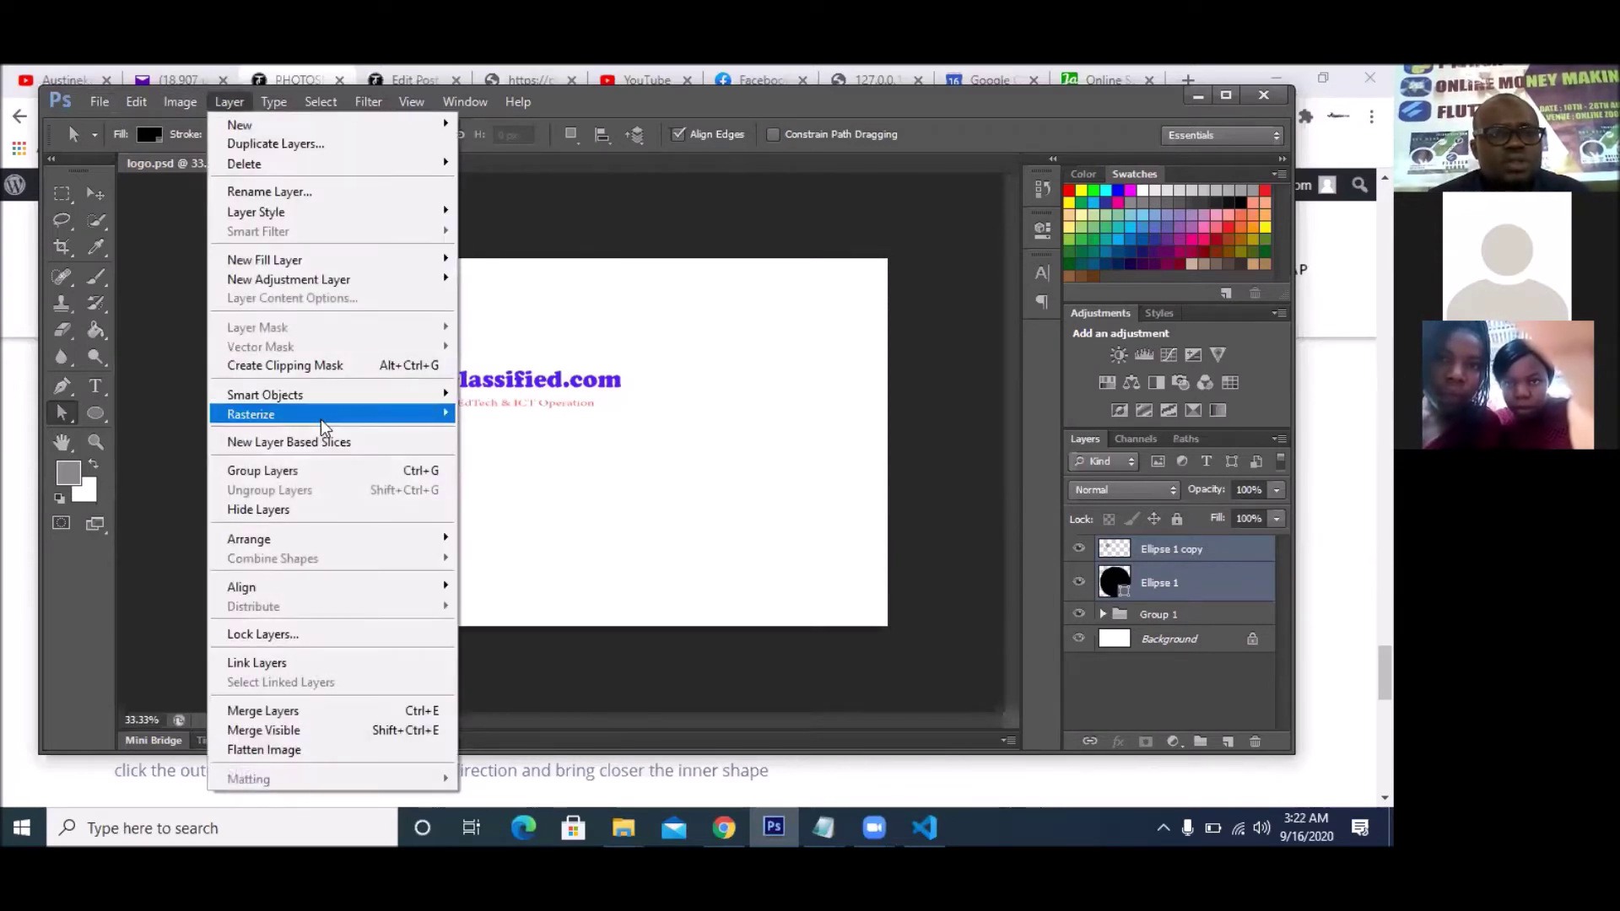
mouse_move(325, 416)
click(758, 441)
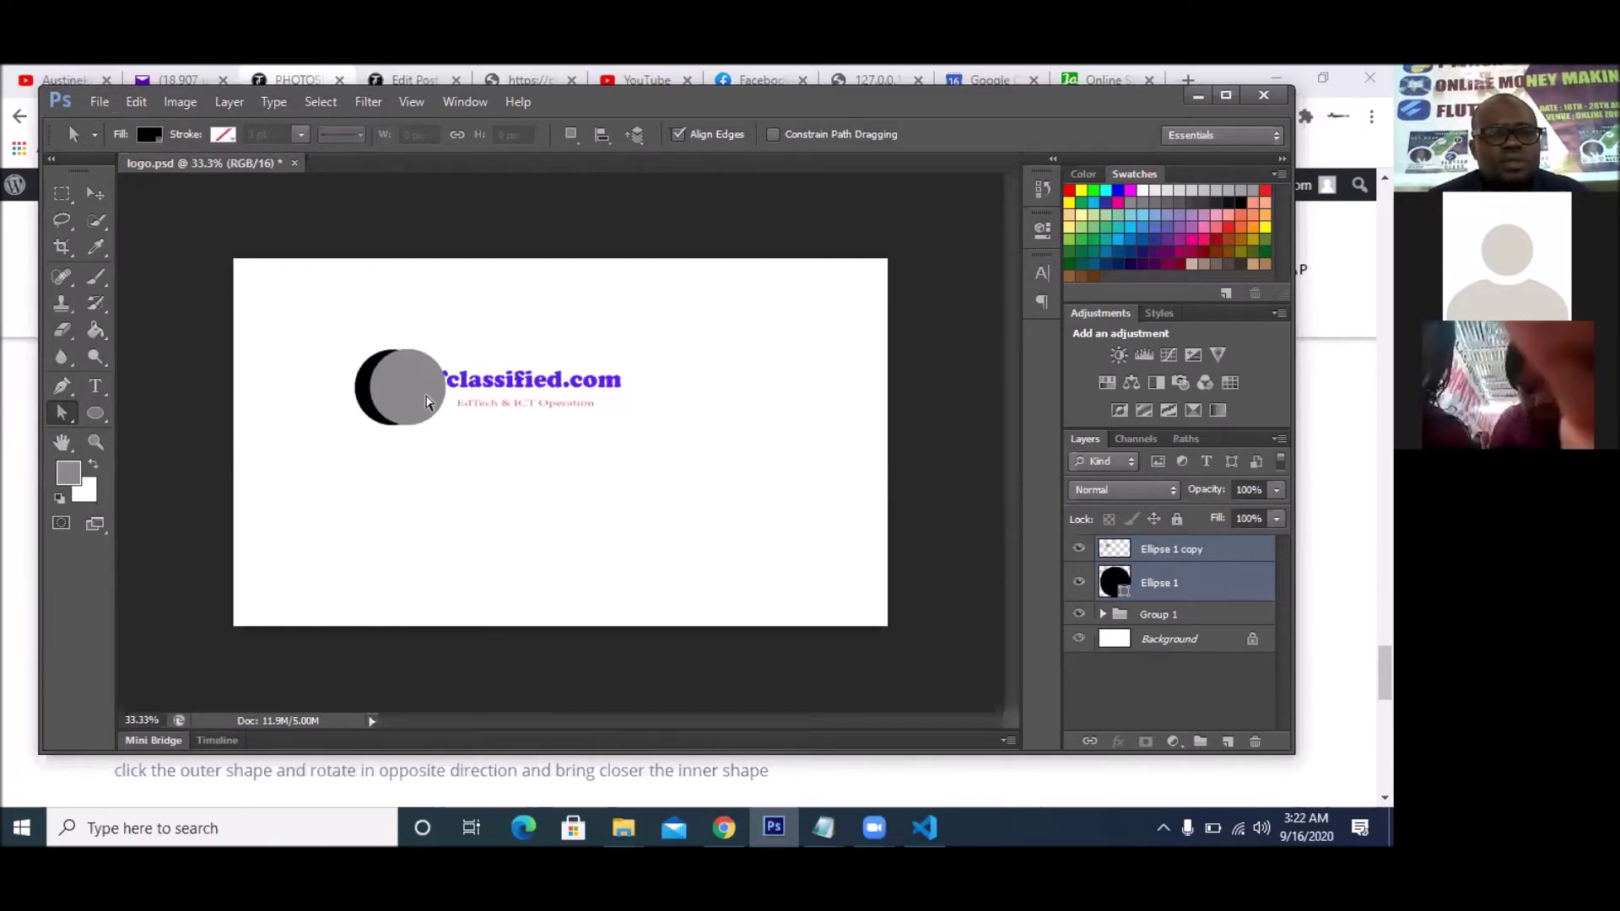
- With the Direct Selection Tool, reselect the Ellipse 1 and Ellipse 1 copy layers together and check Combine Shapes again
right_click(64, 415)
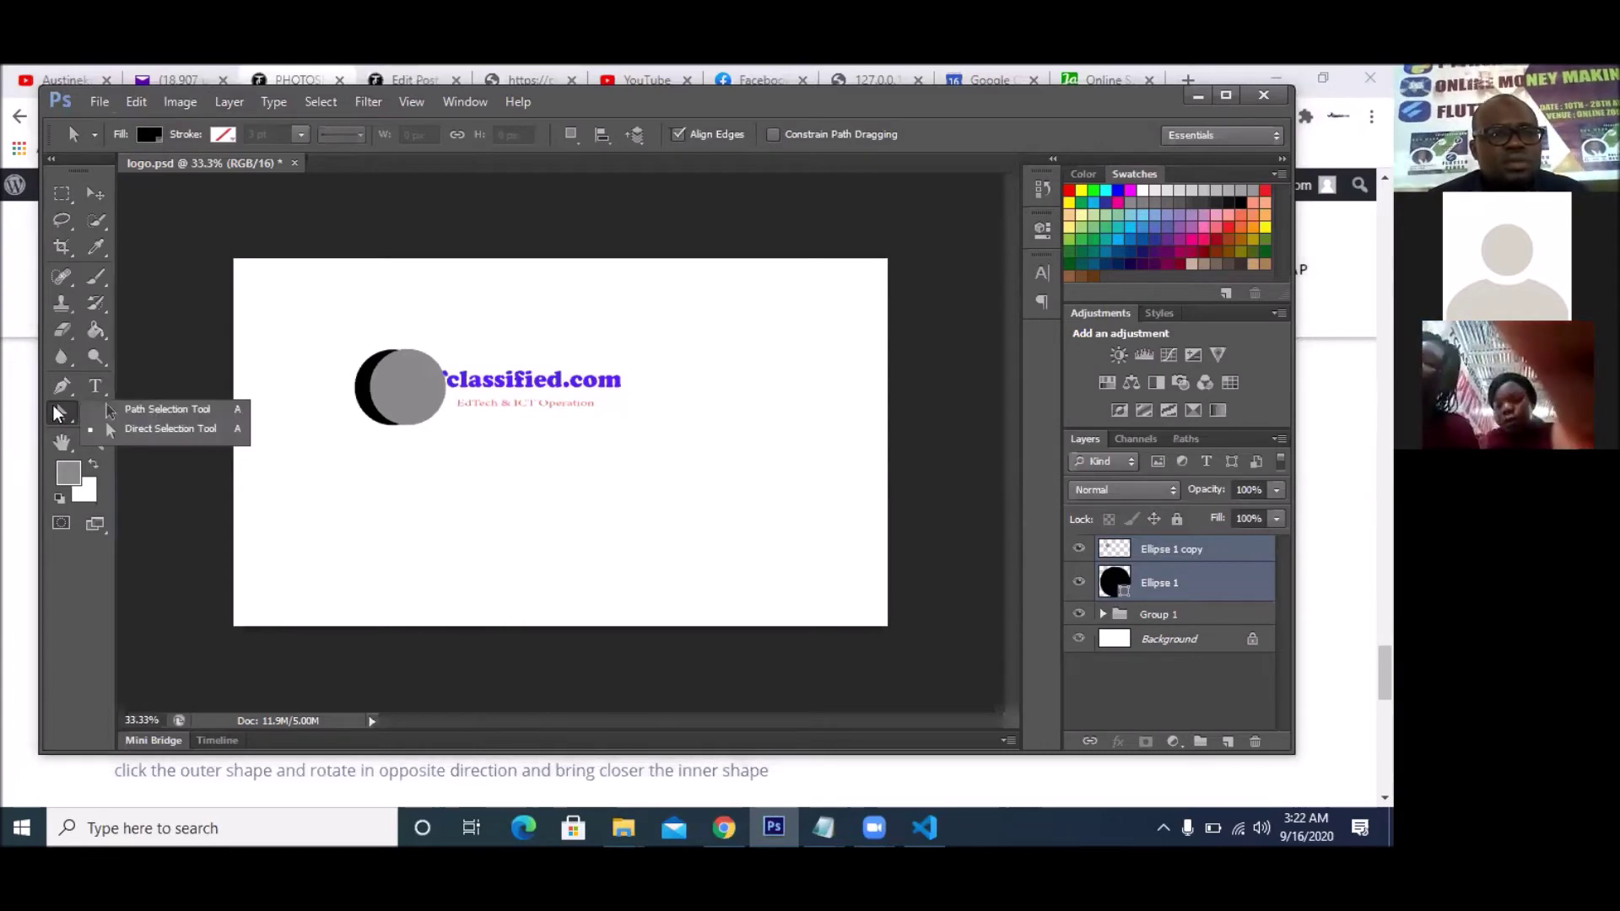
click(173, 427)
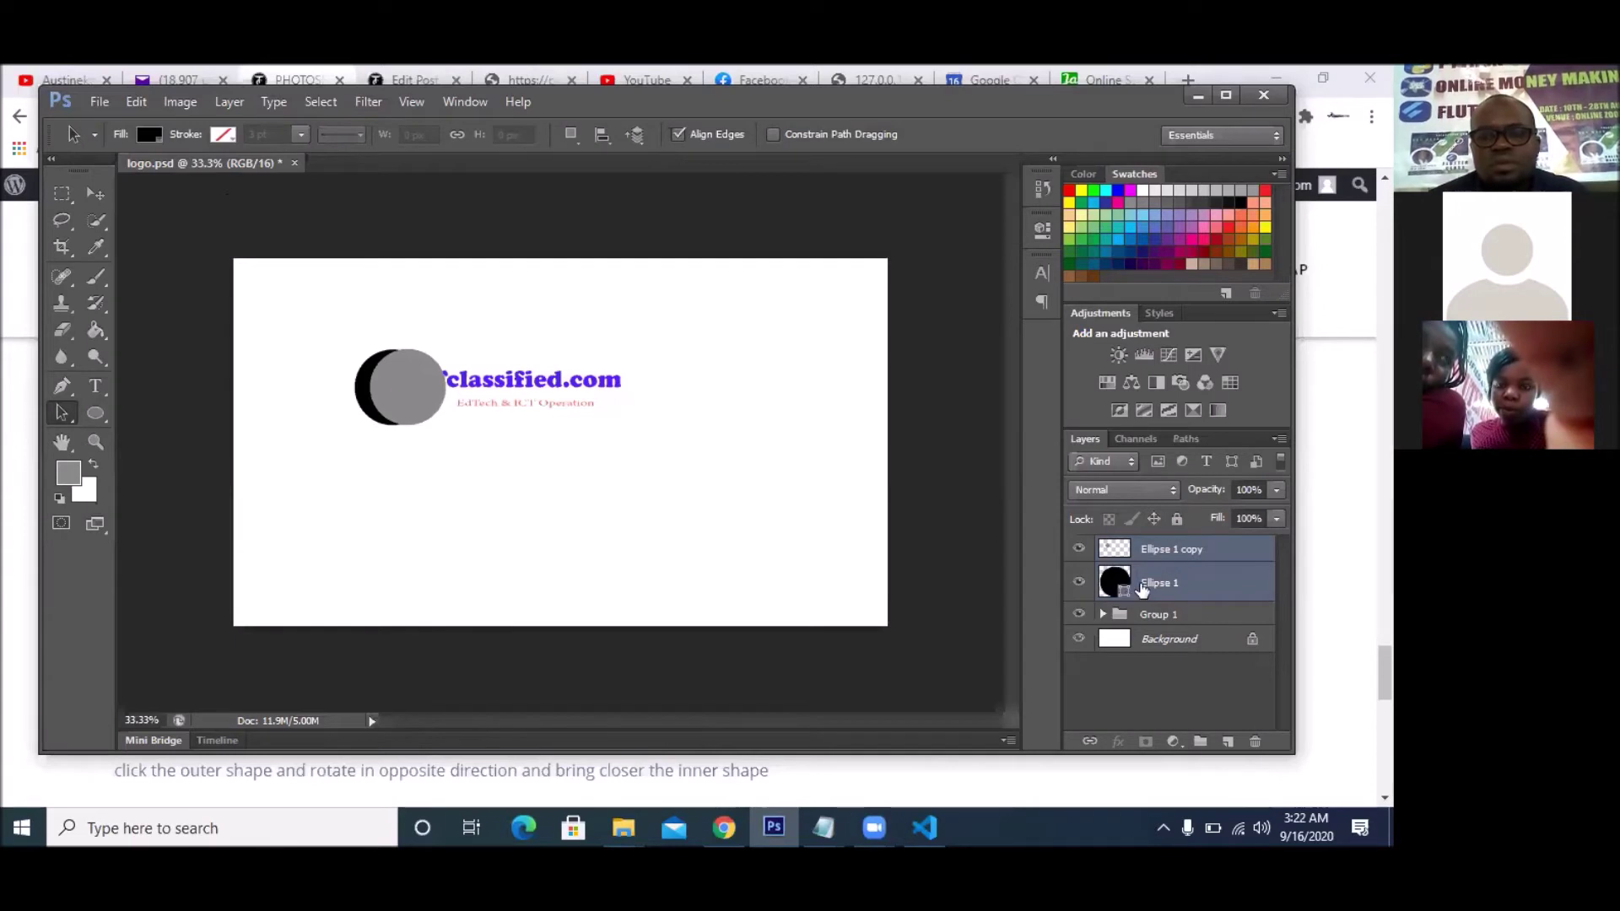
click(1147, 588)
click(1144, 557)
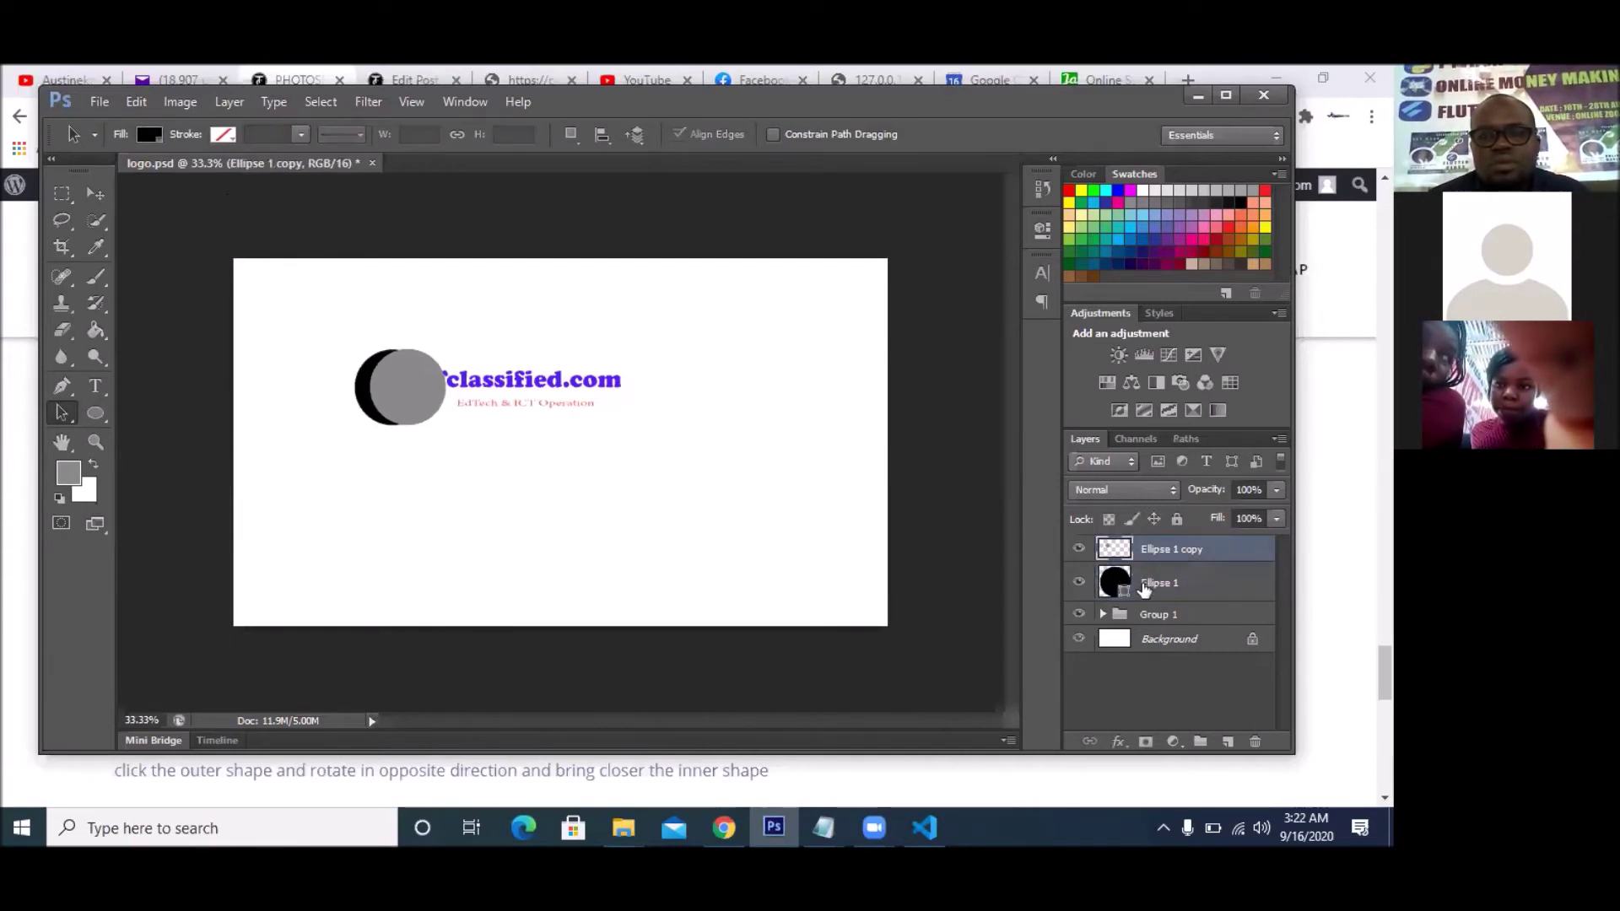
click(1144, 589)
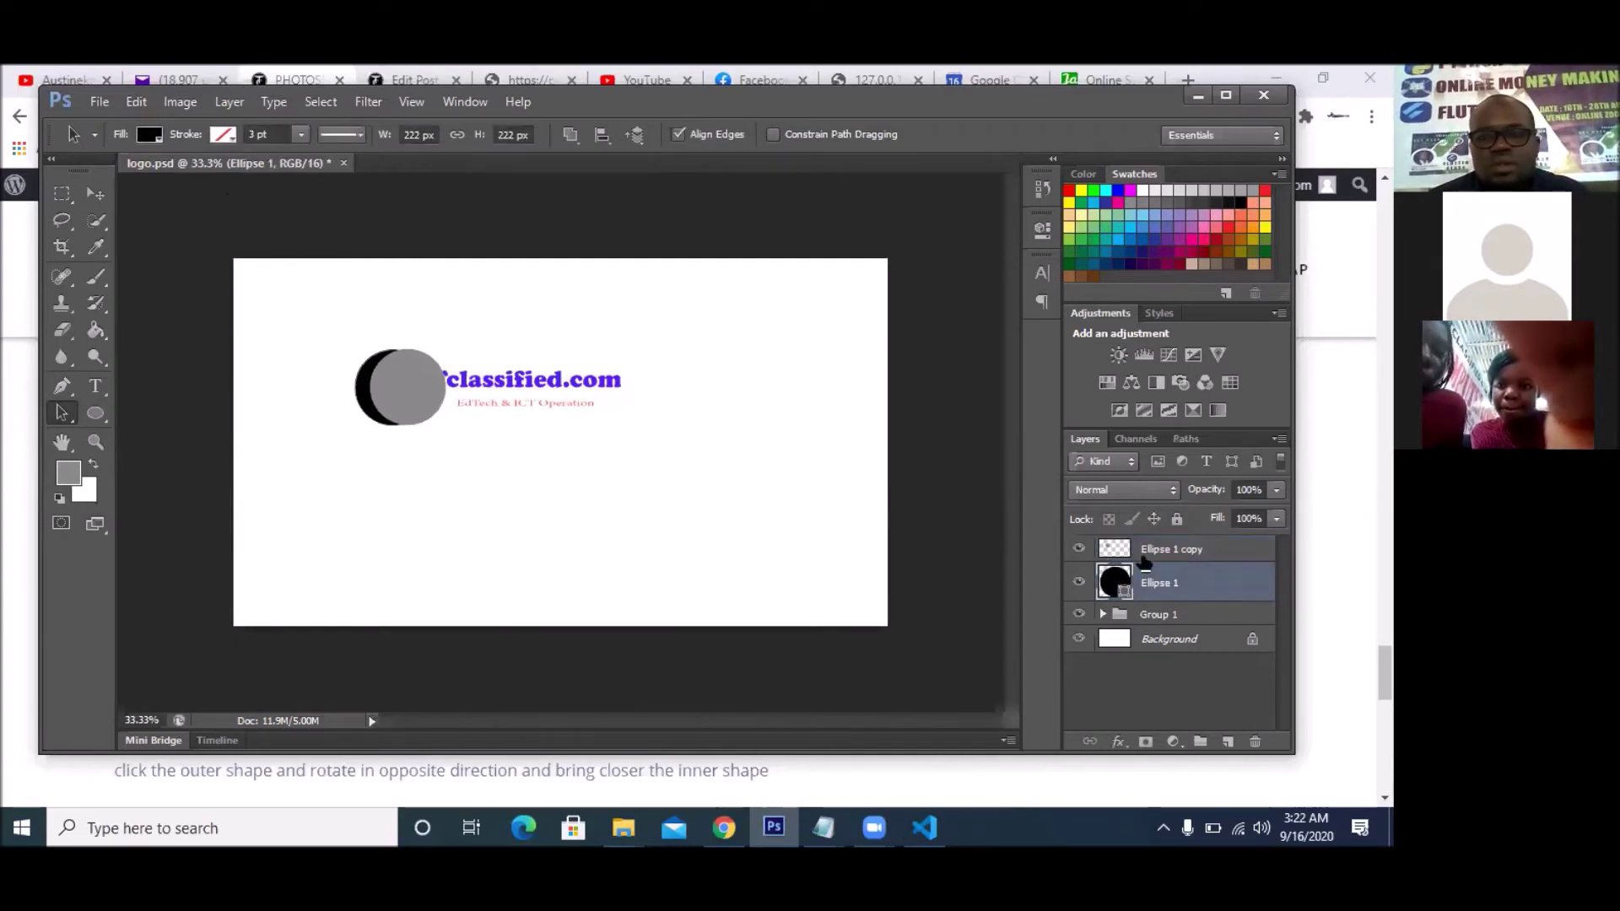
shift+click(1147, 553)
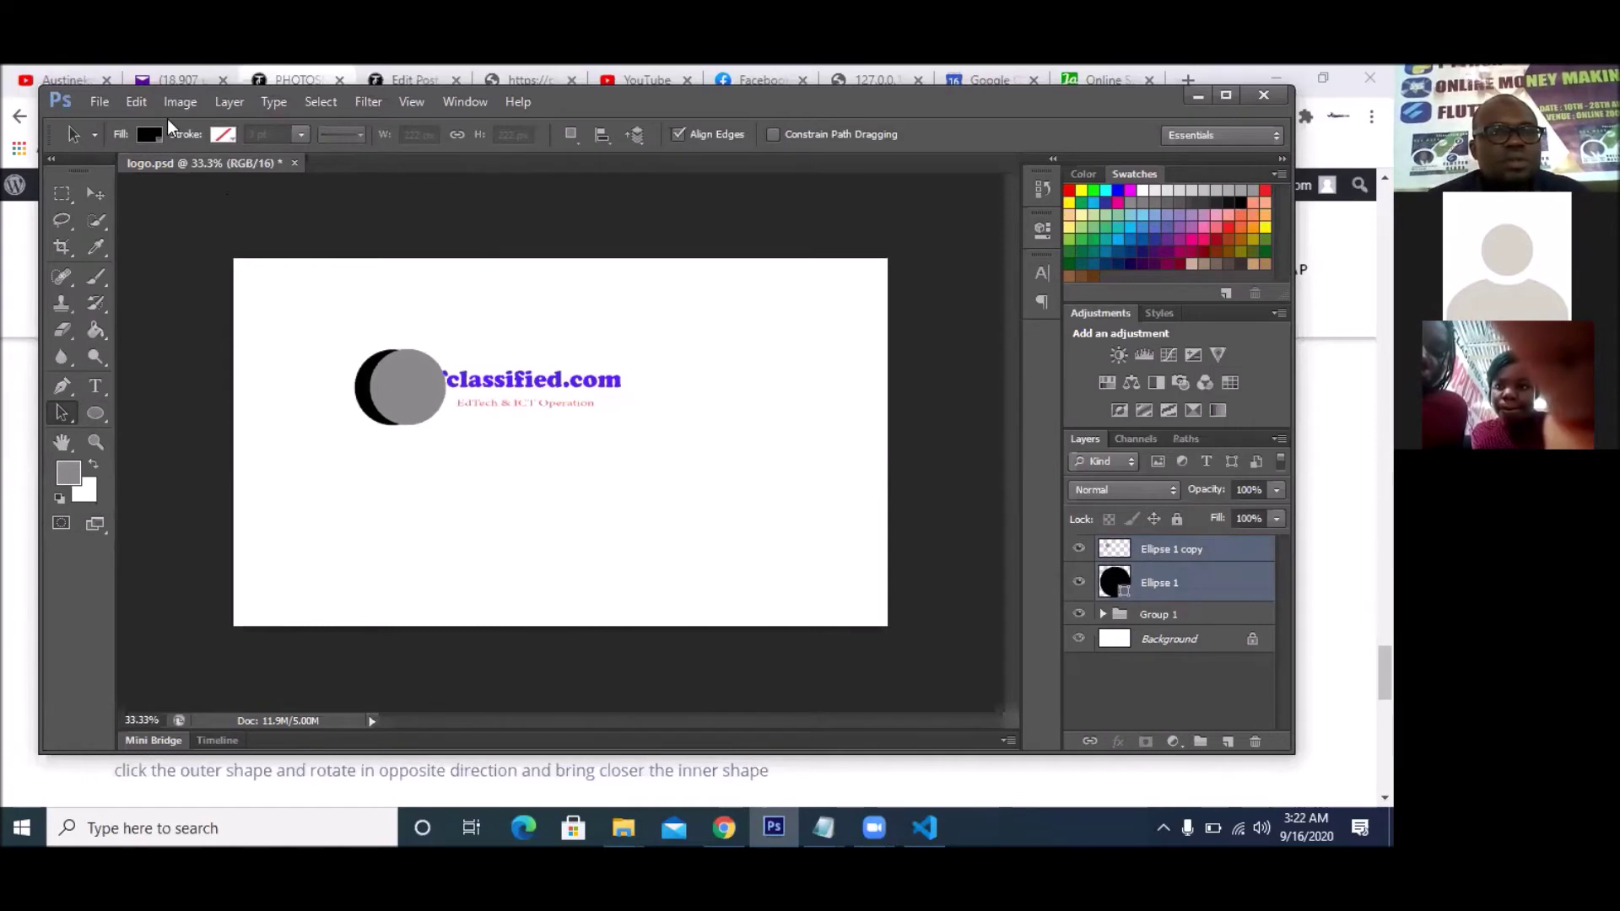
click(230, 107)
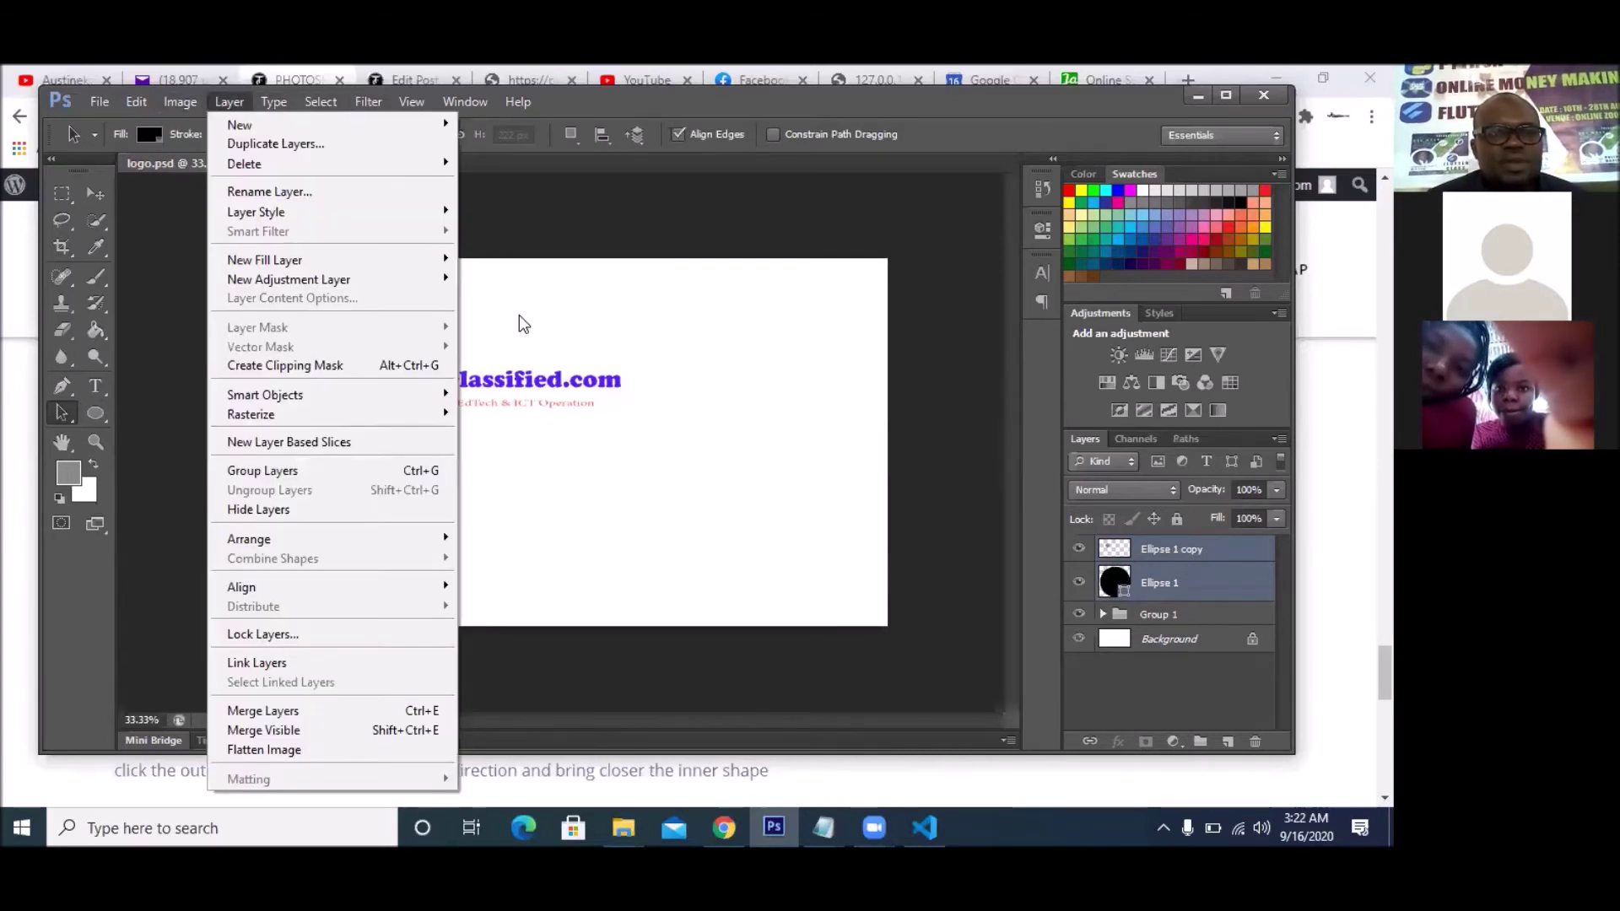
click(553, 442)
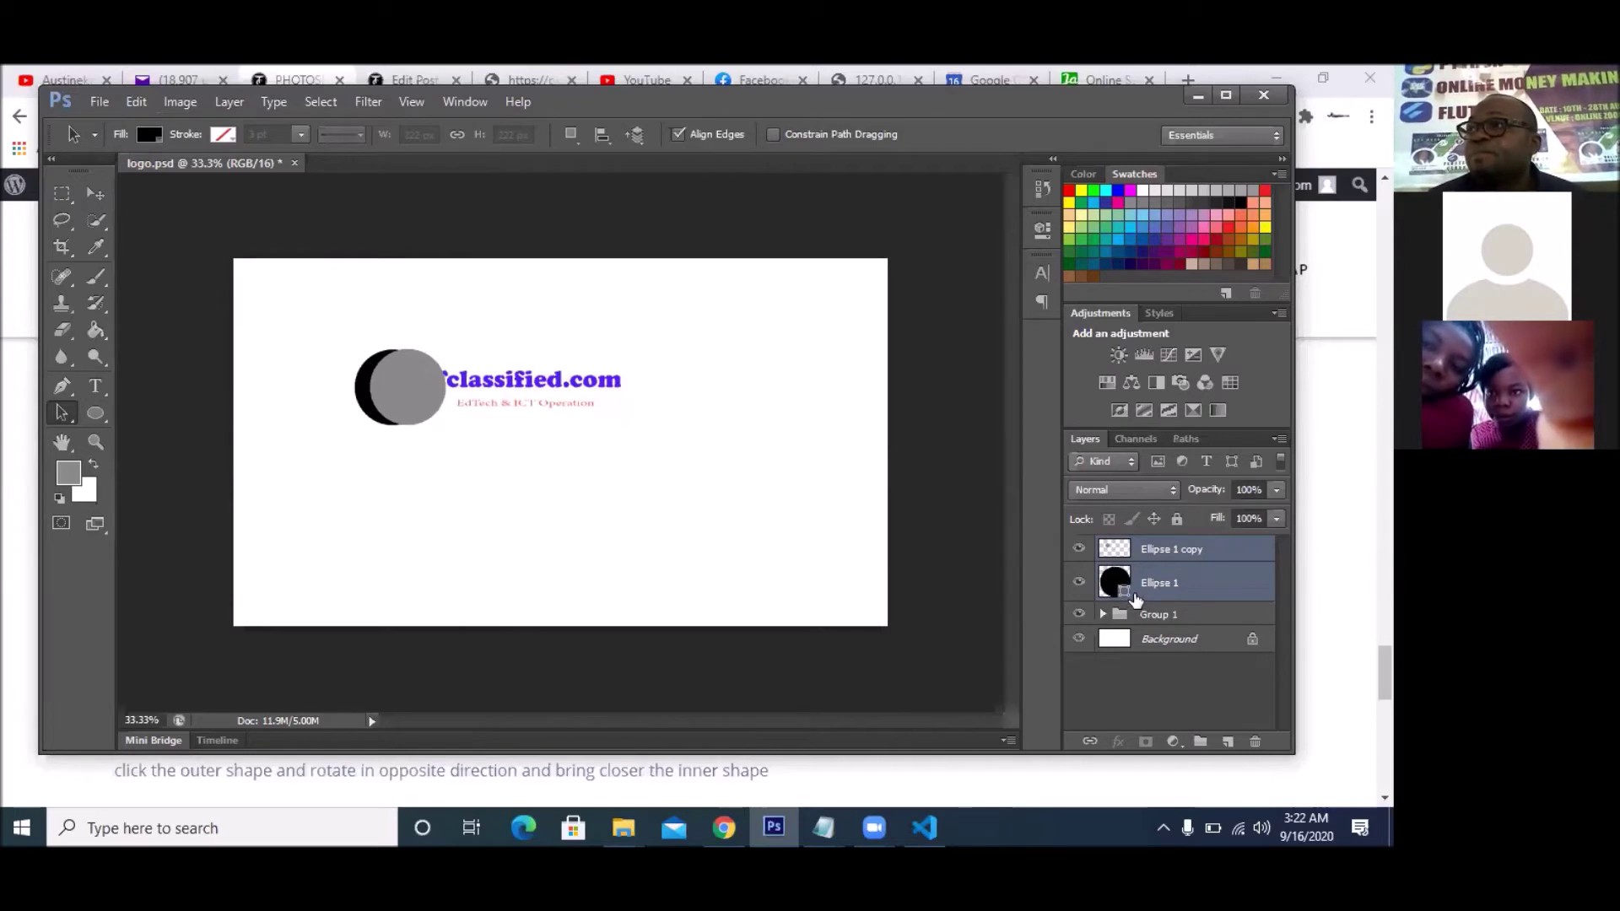
- Try Combine Shapes once more on the two circles, and select only the Ellipse 1 layer
click(241, 106)
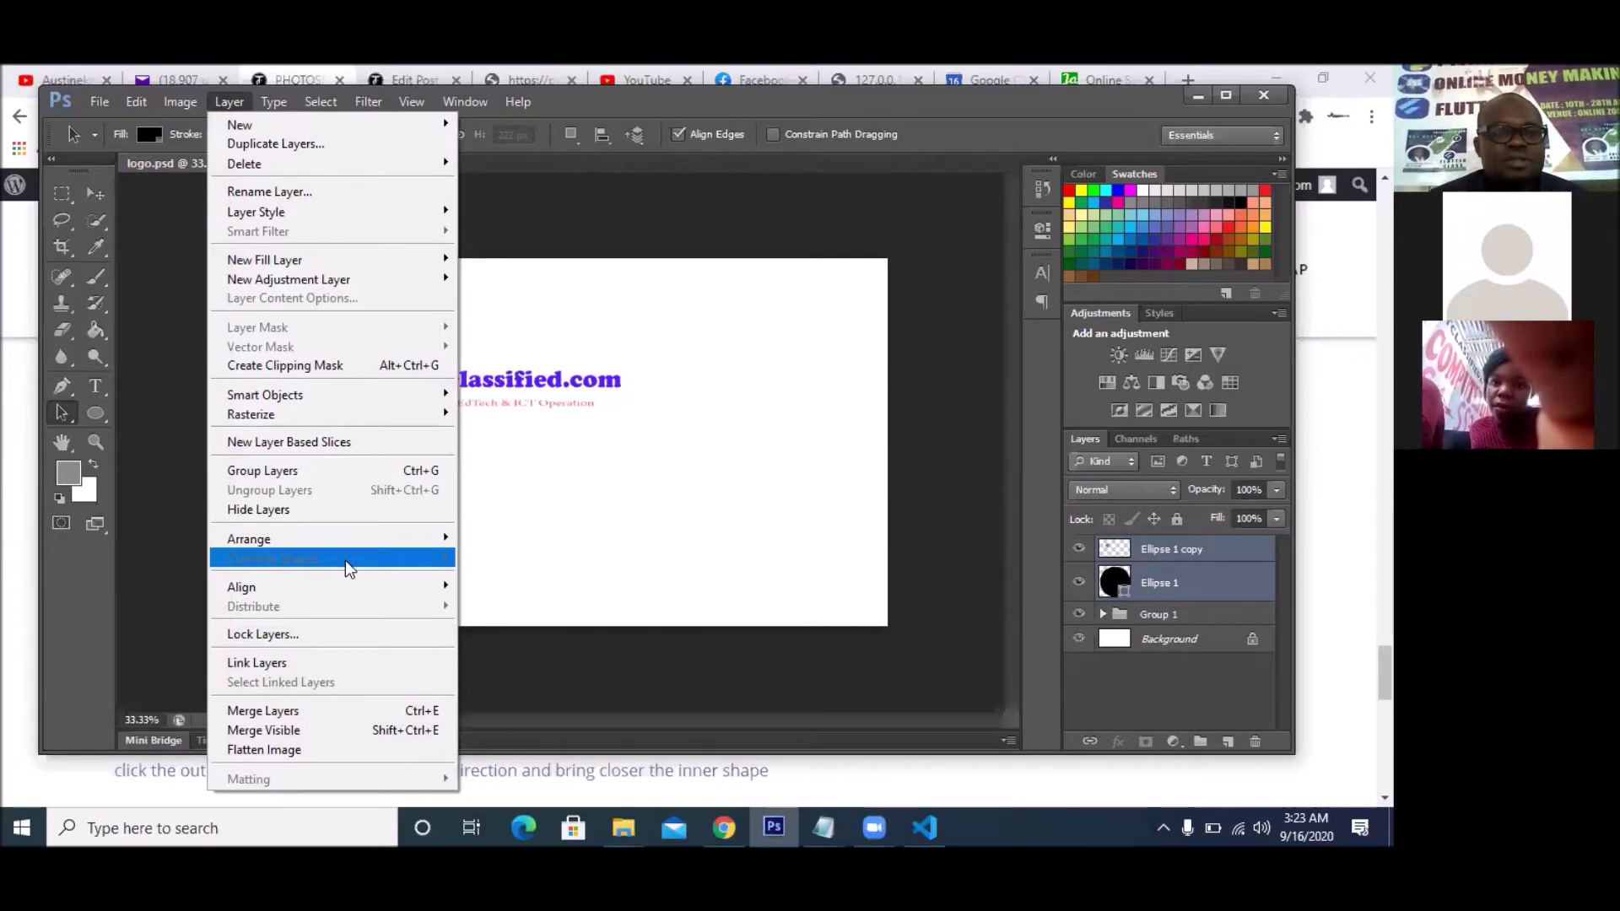
click(504, 448)
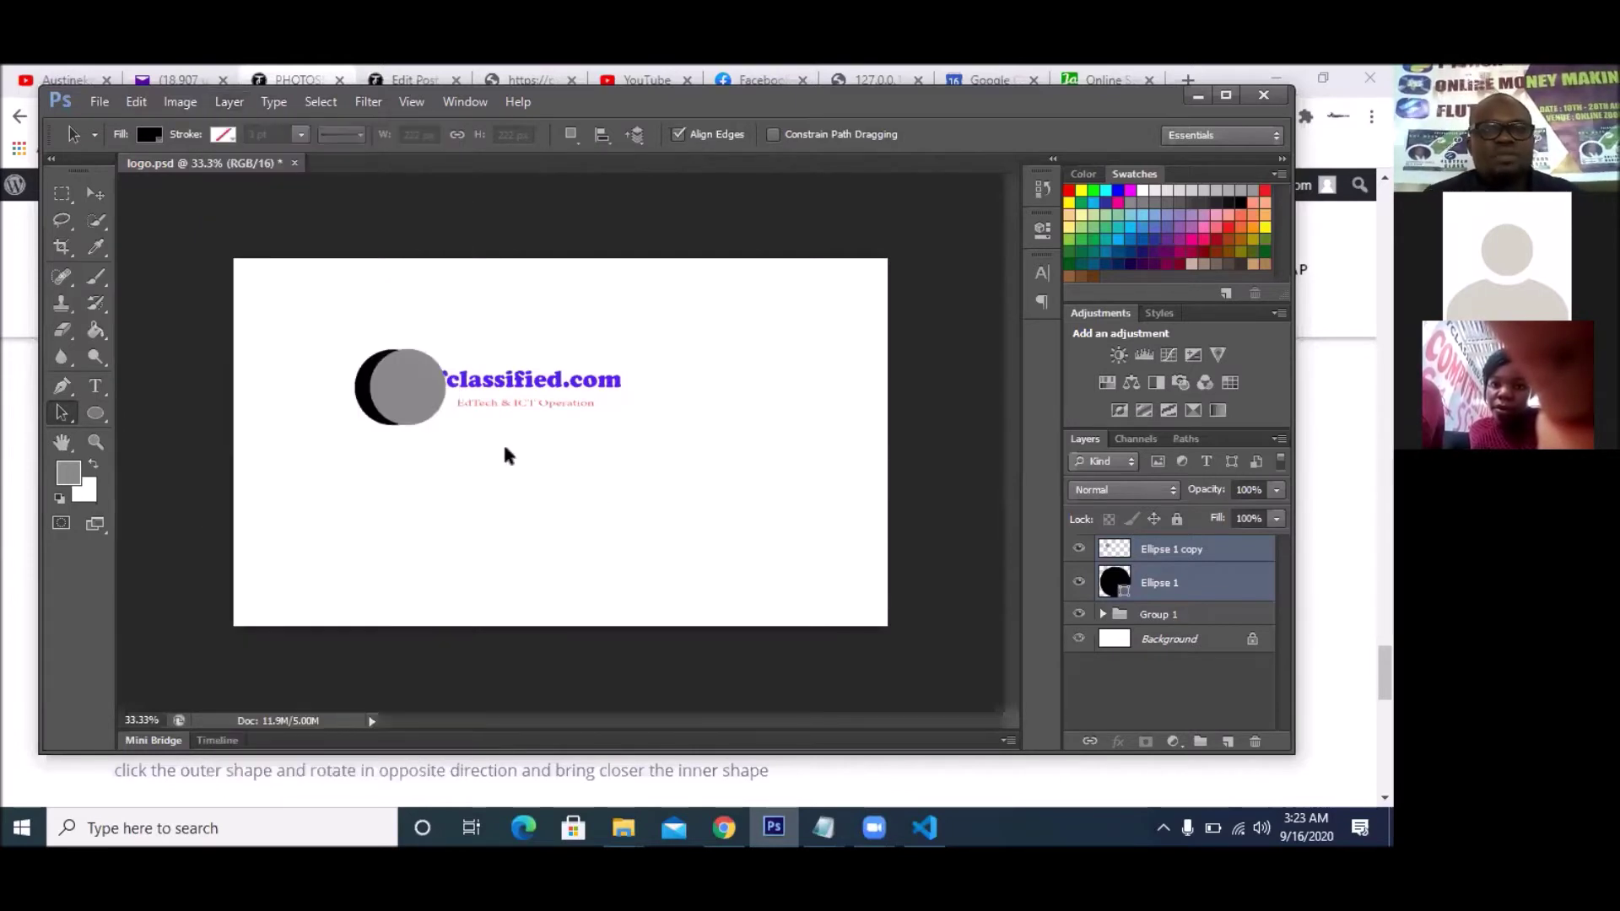
click(439, 385)
click(659, 381)
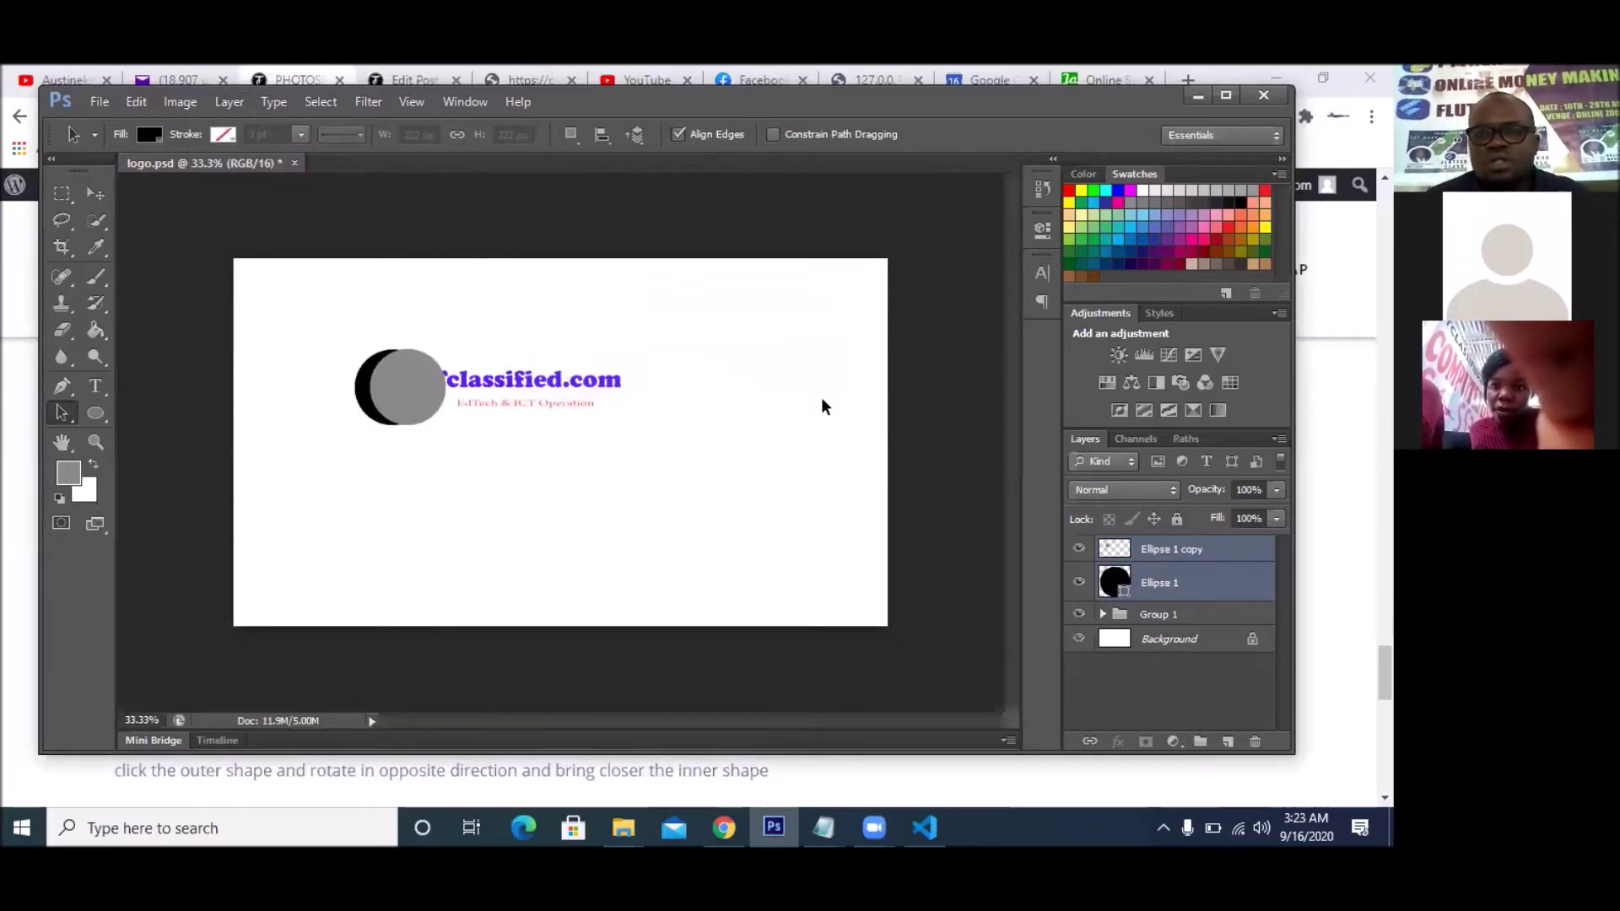
click(1149, 582)
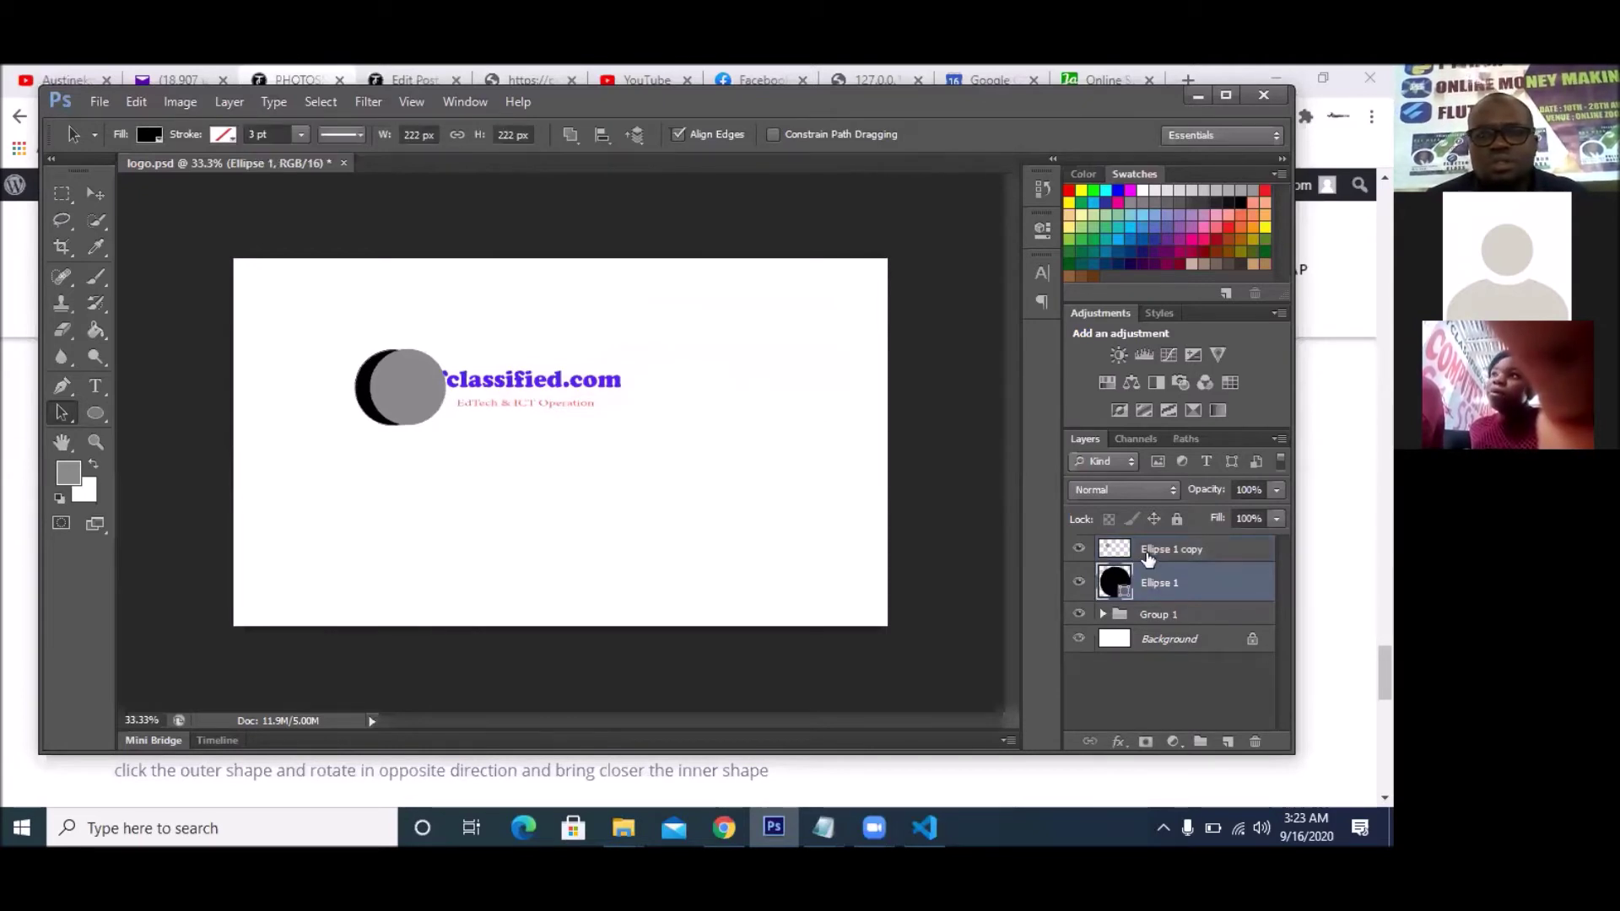
- Reselect the Ellipse 1 and Ellipse 1 copy layers together and check the layer commands for Combine Shapes
click(1149, 557)
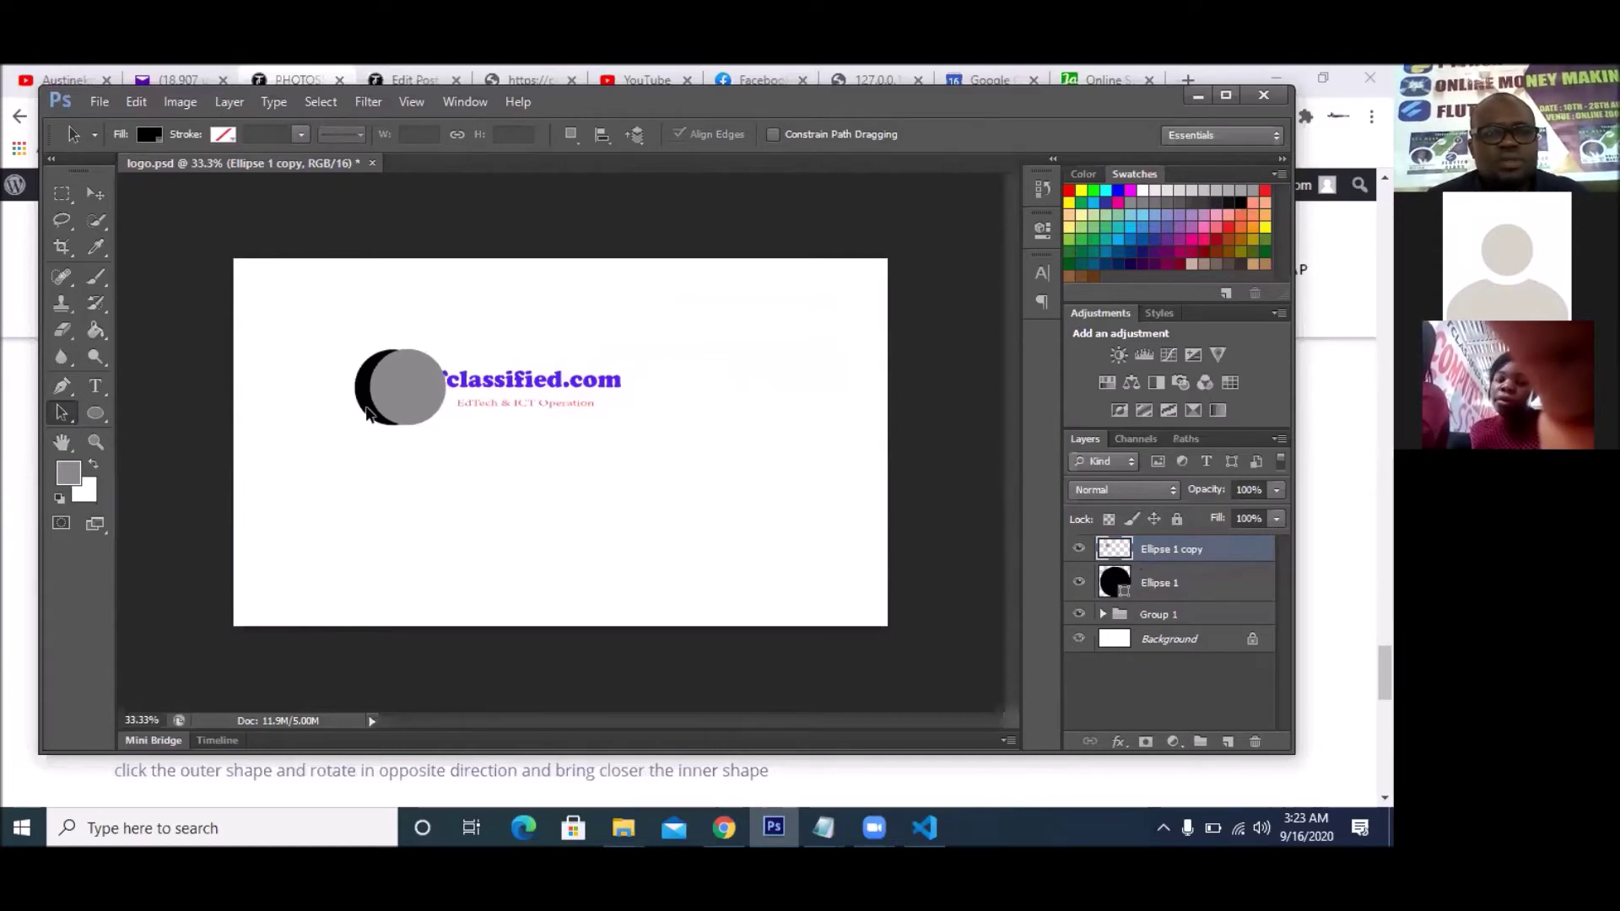
click(403, 400)
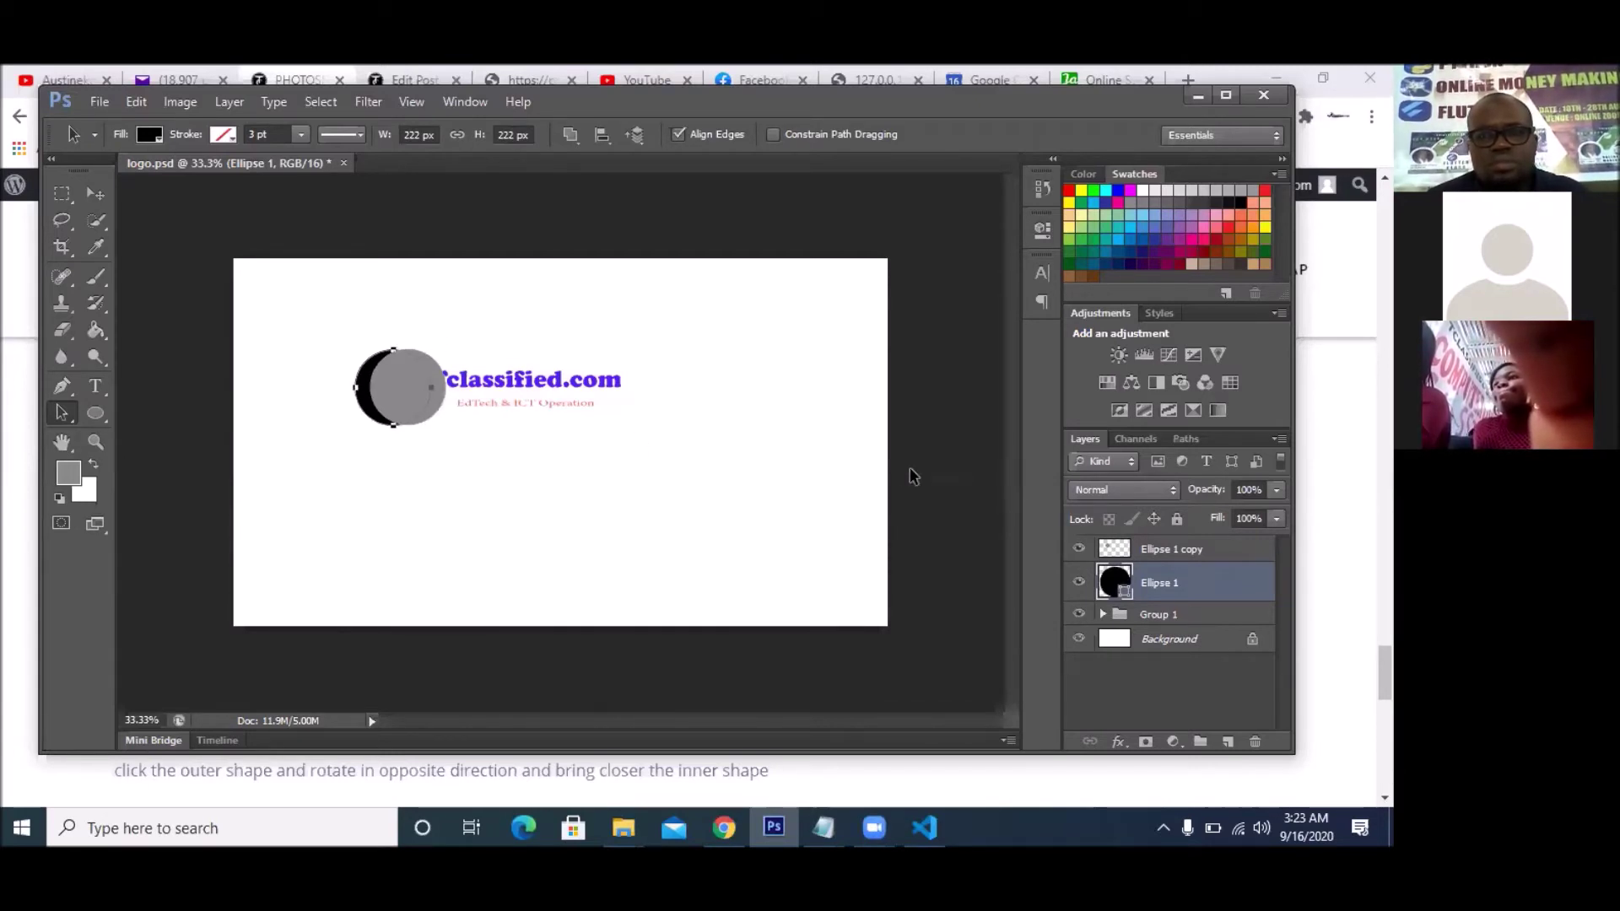
shift+click(1110, 553)
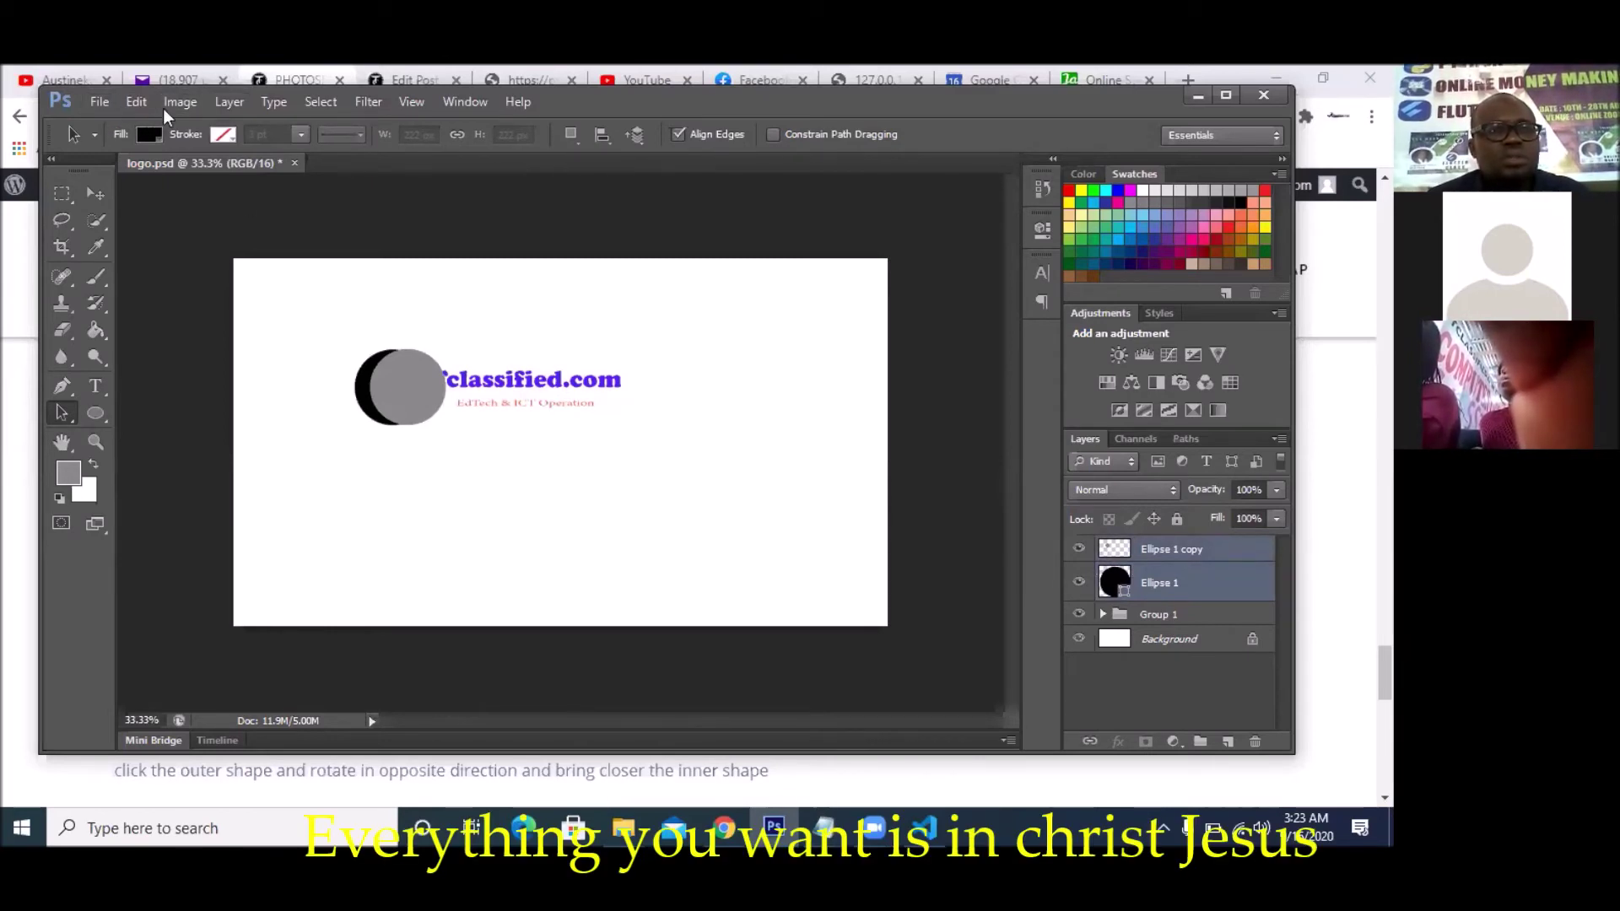
click(230, 106)
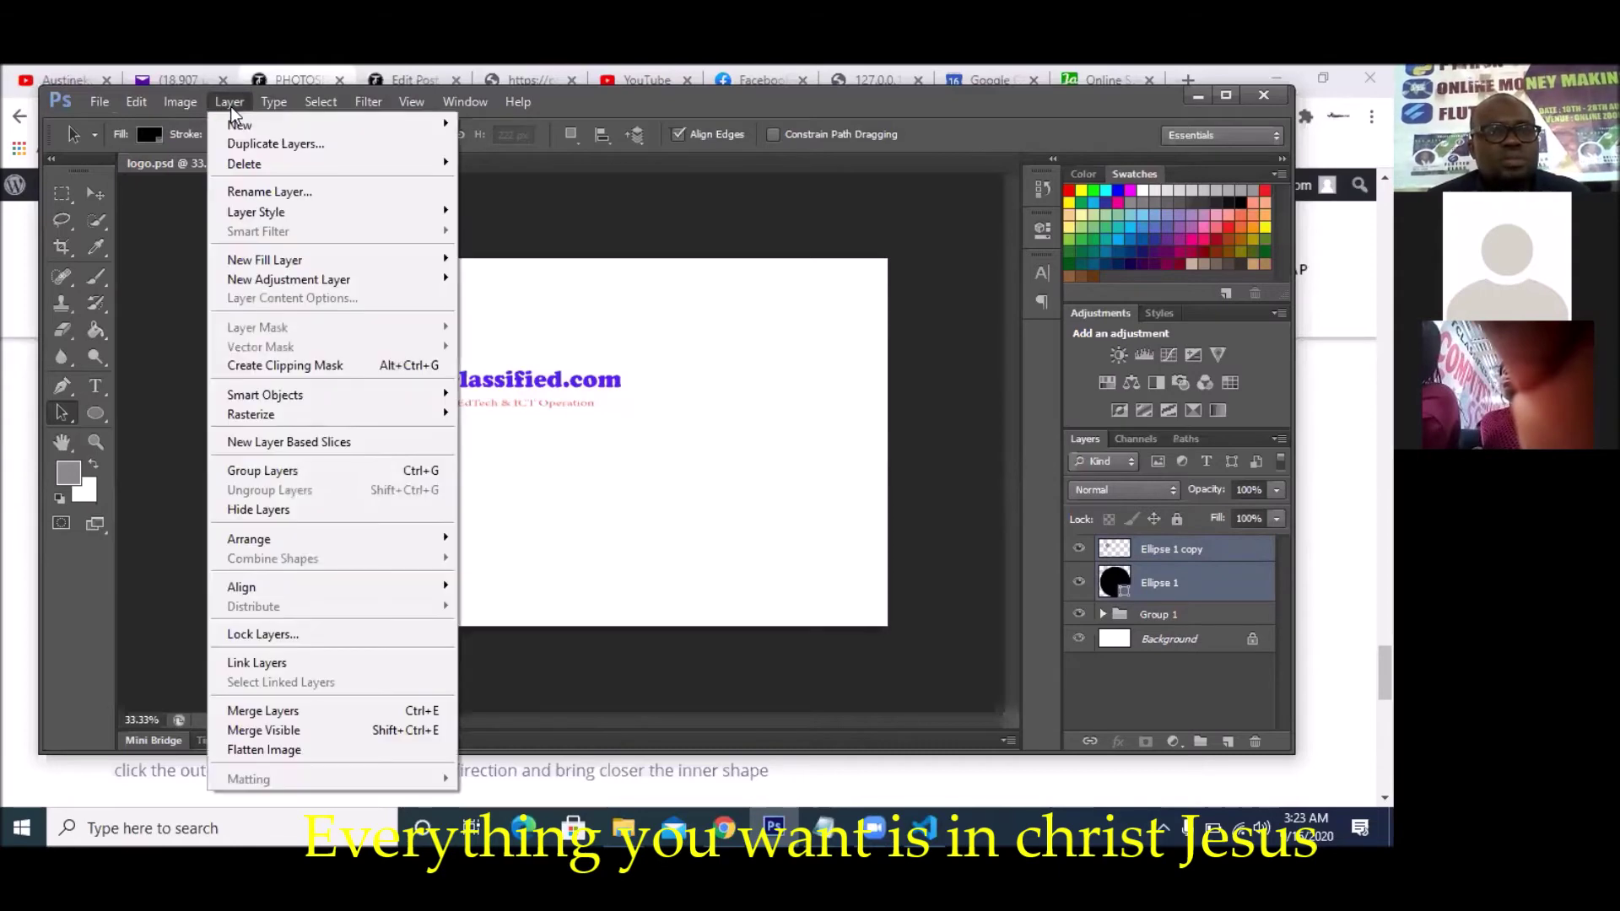
click(230, 106)
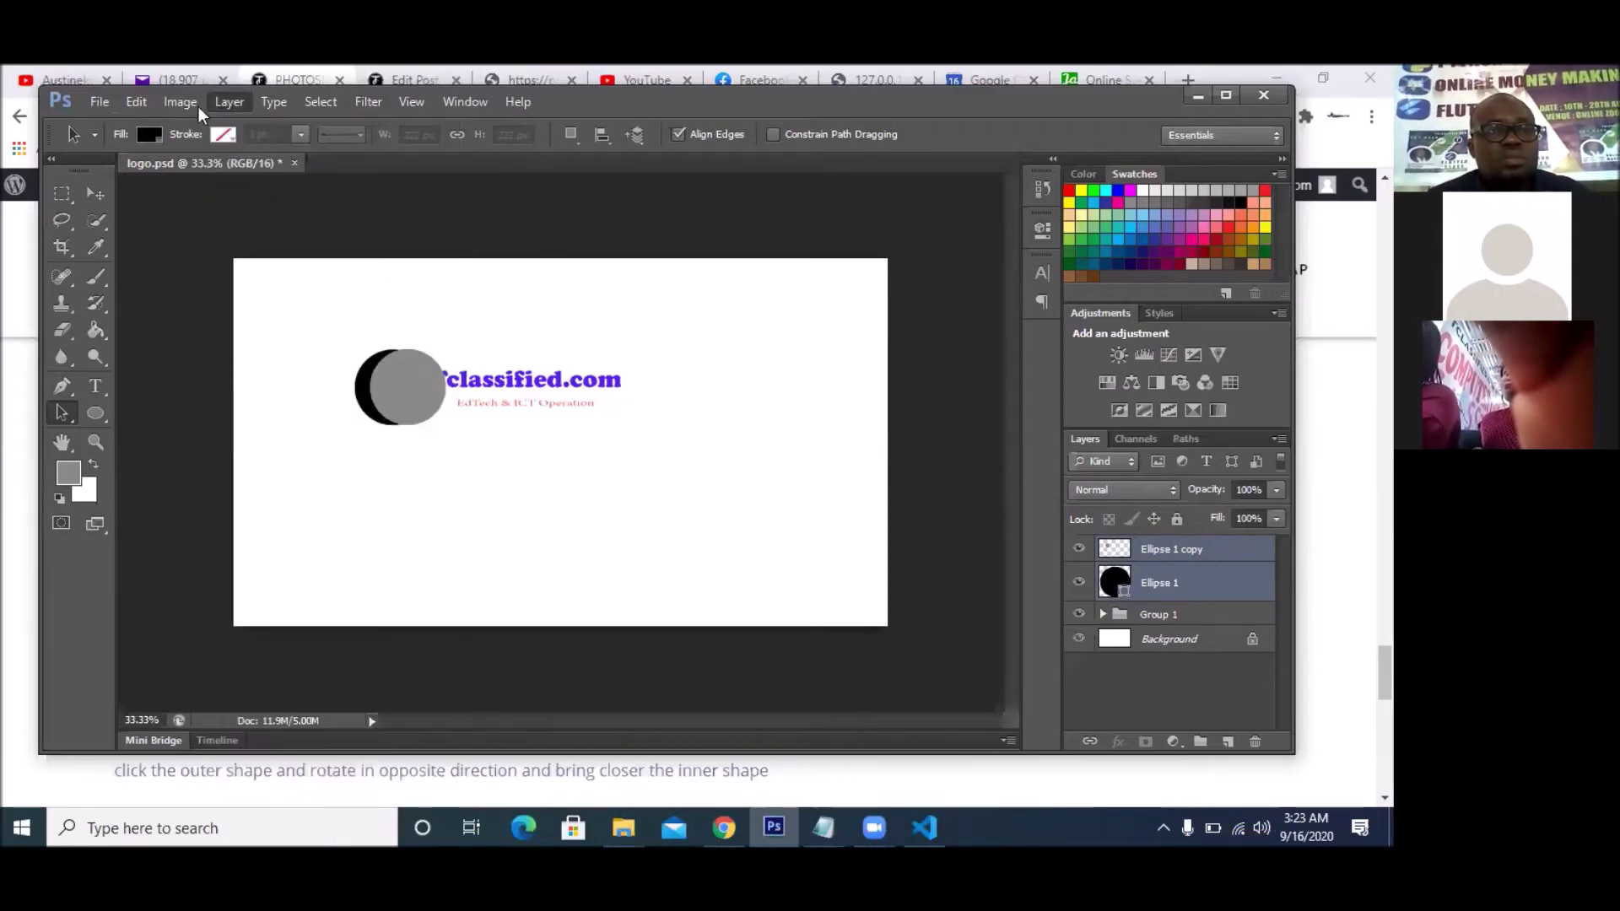
click(199, 106)
mouse_move(216, 112)
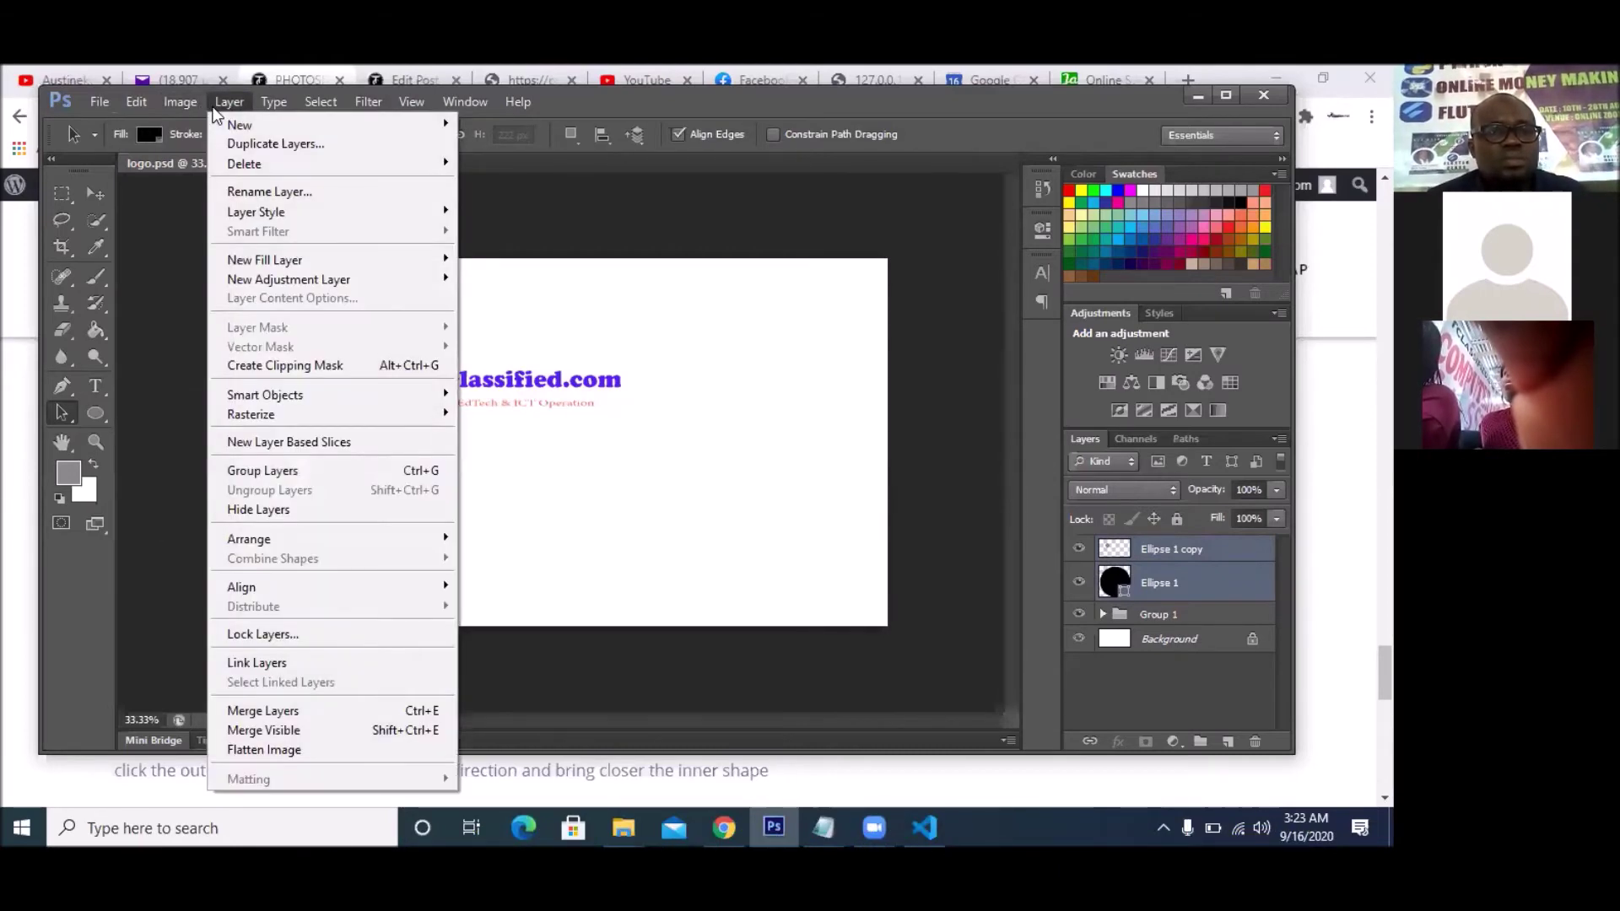
click(559, 521)
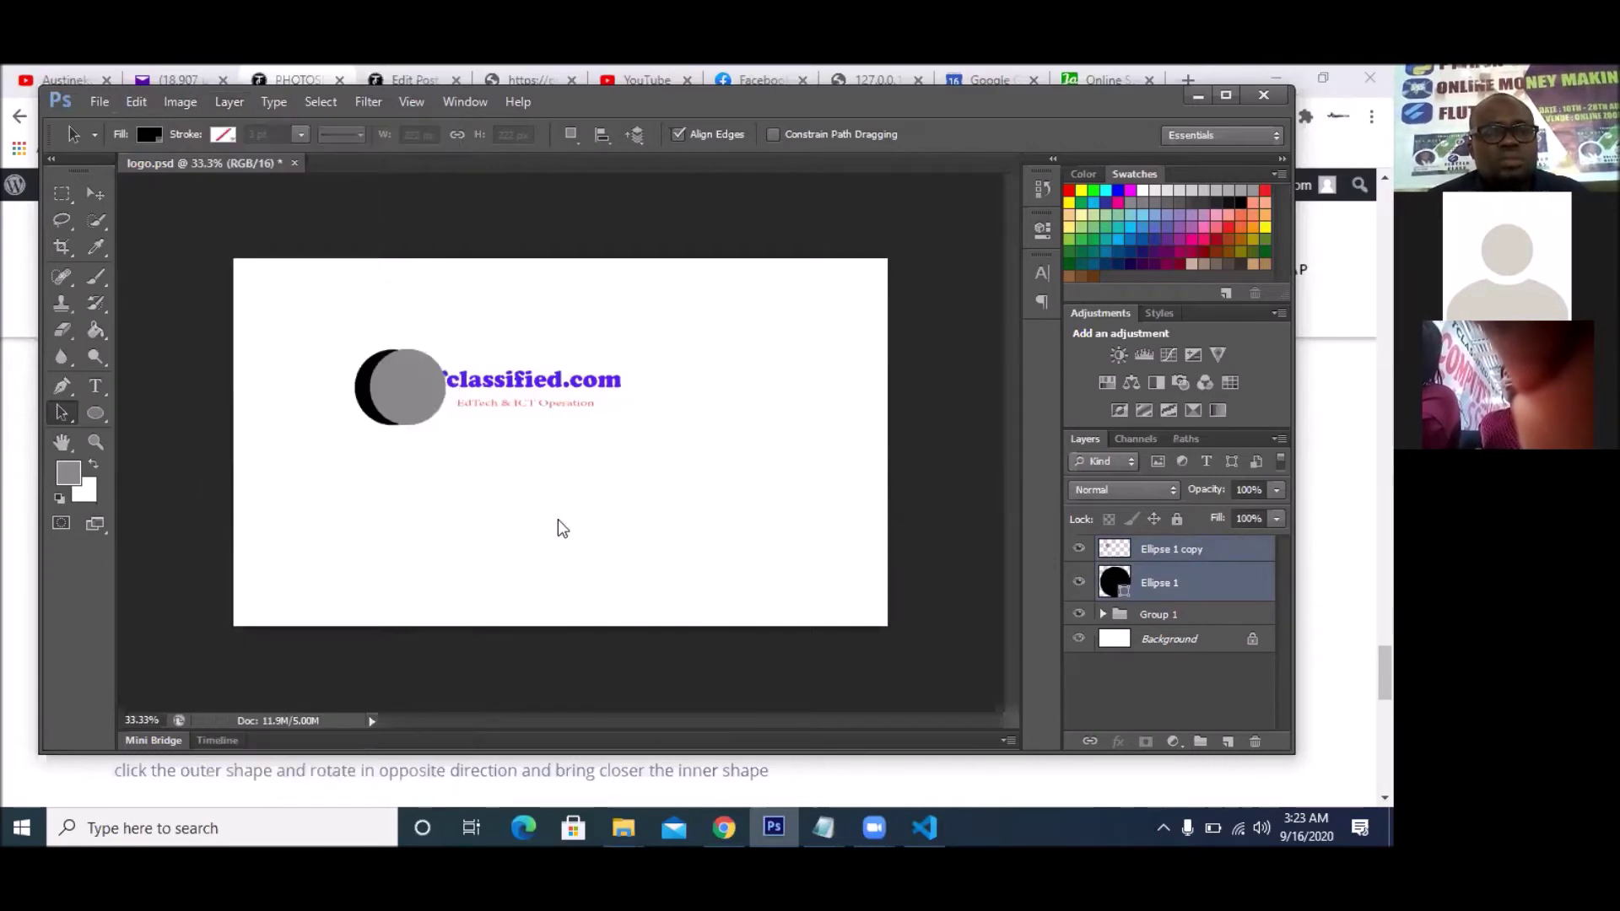
click(495, 387)
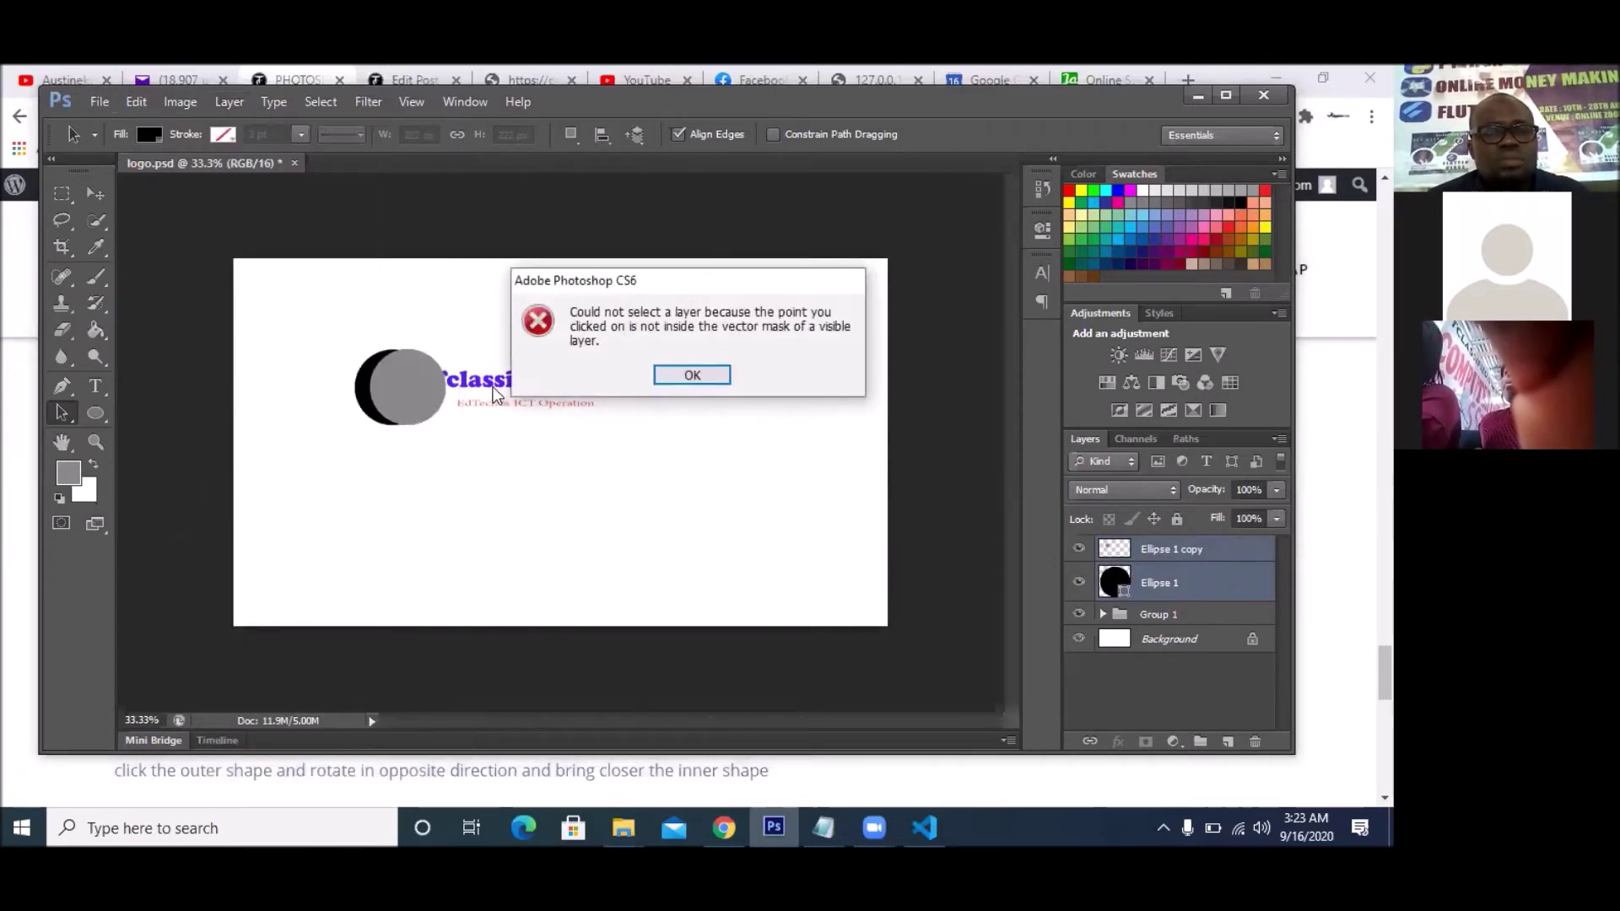
click(697, 378)
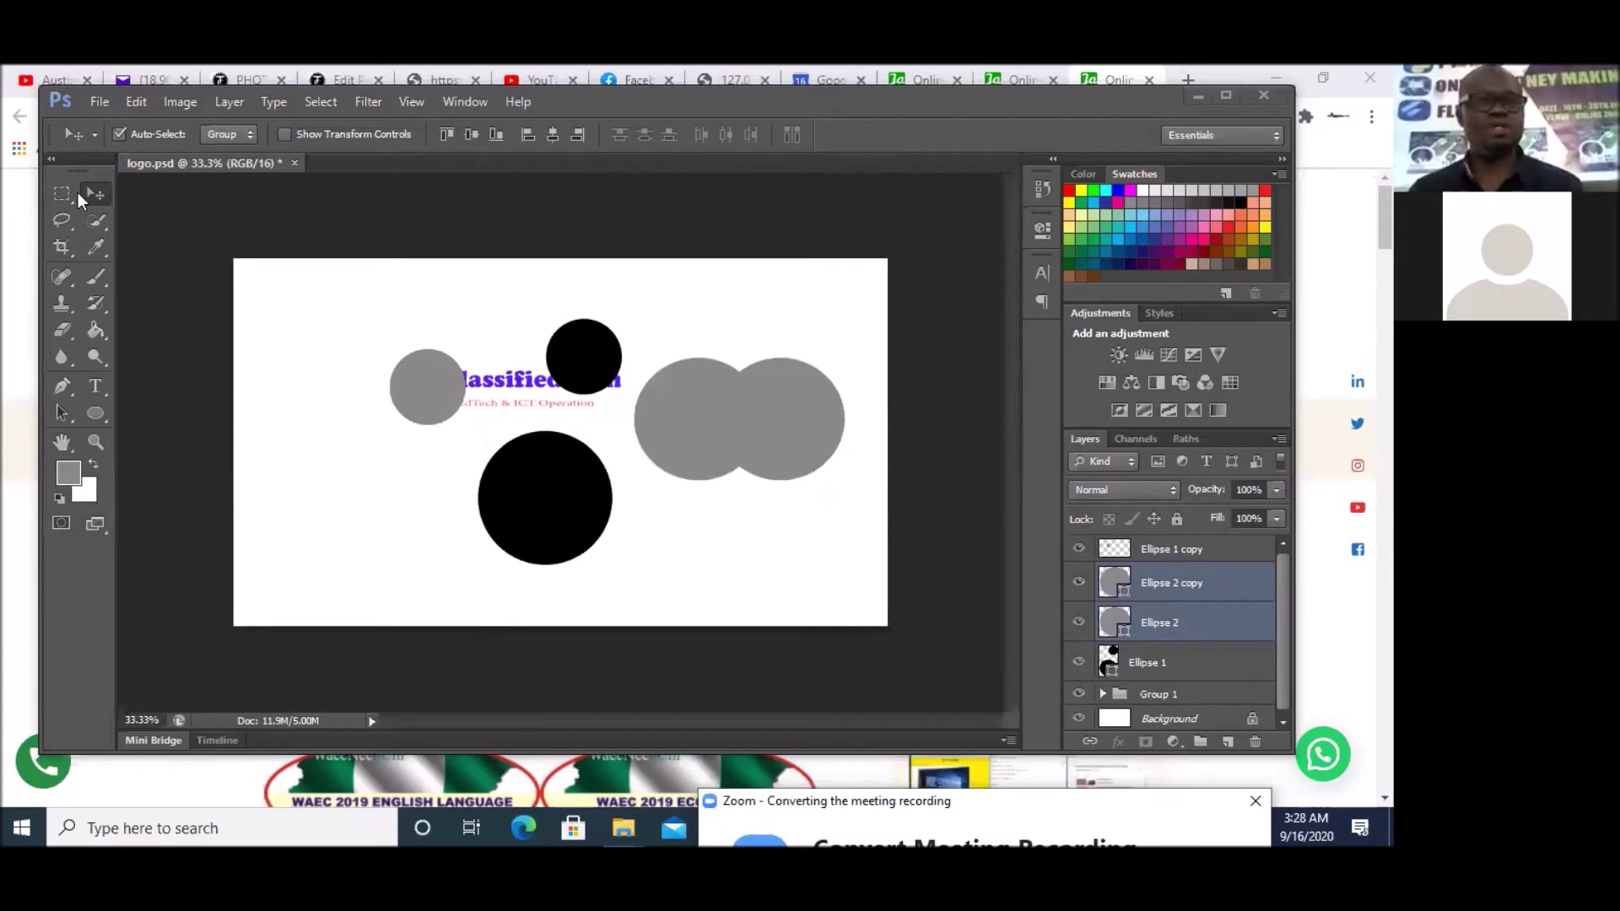
- Move the black and grey circles away from the logo text towards the edges of the canvas
click(505, 537)
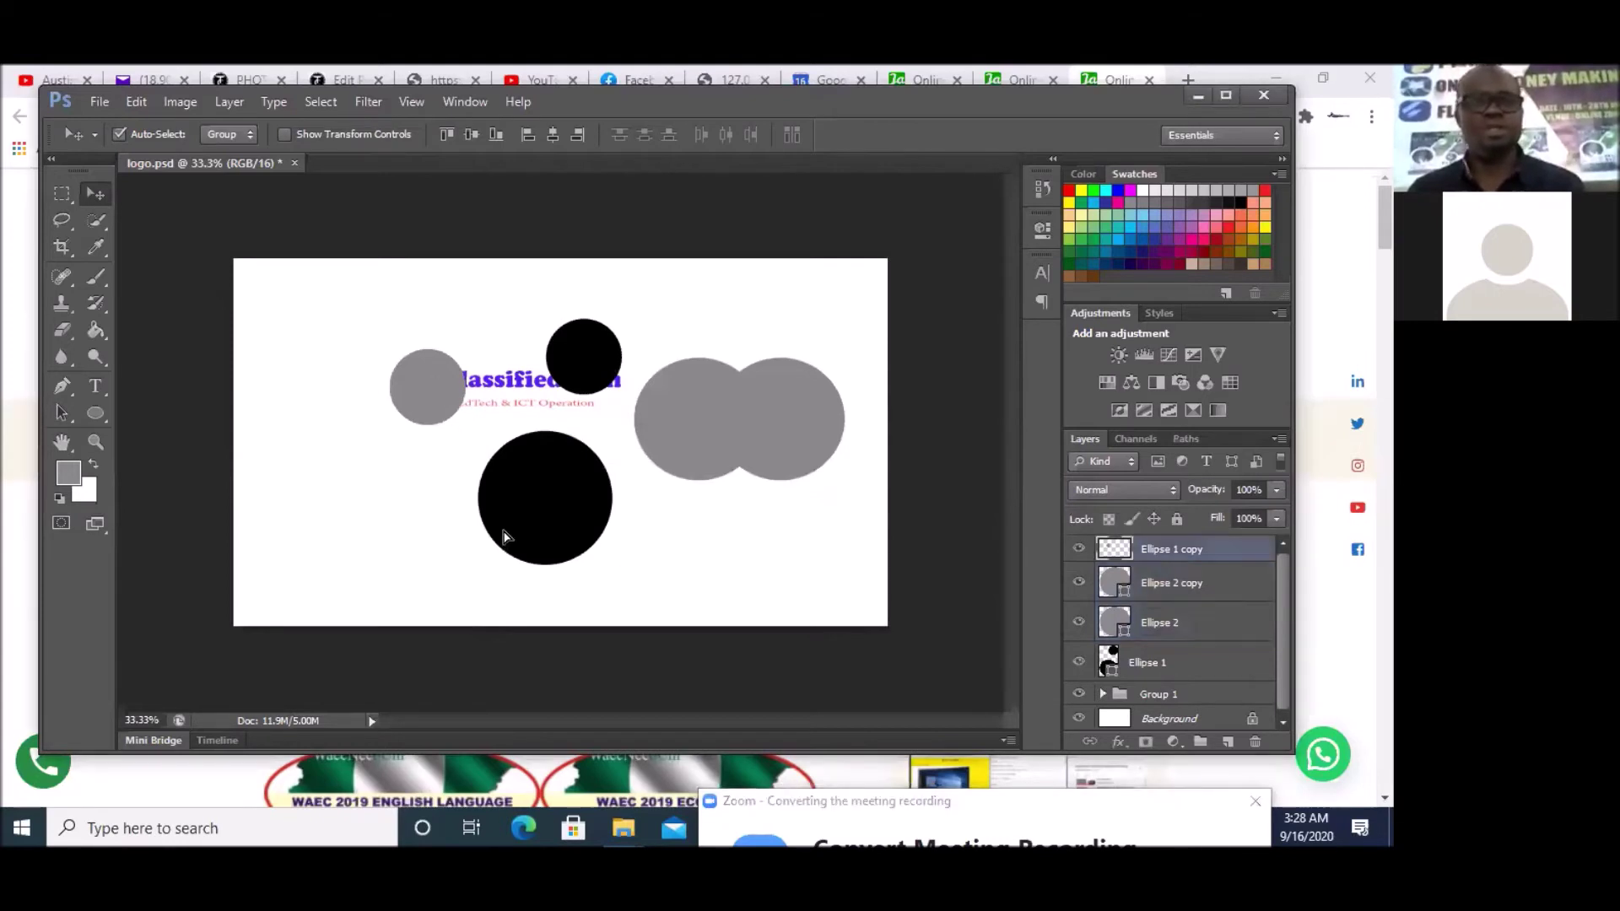
drag(578, 350, 379, 427)
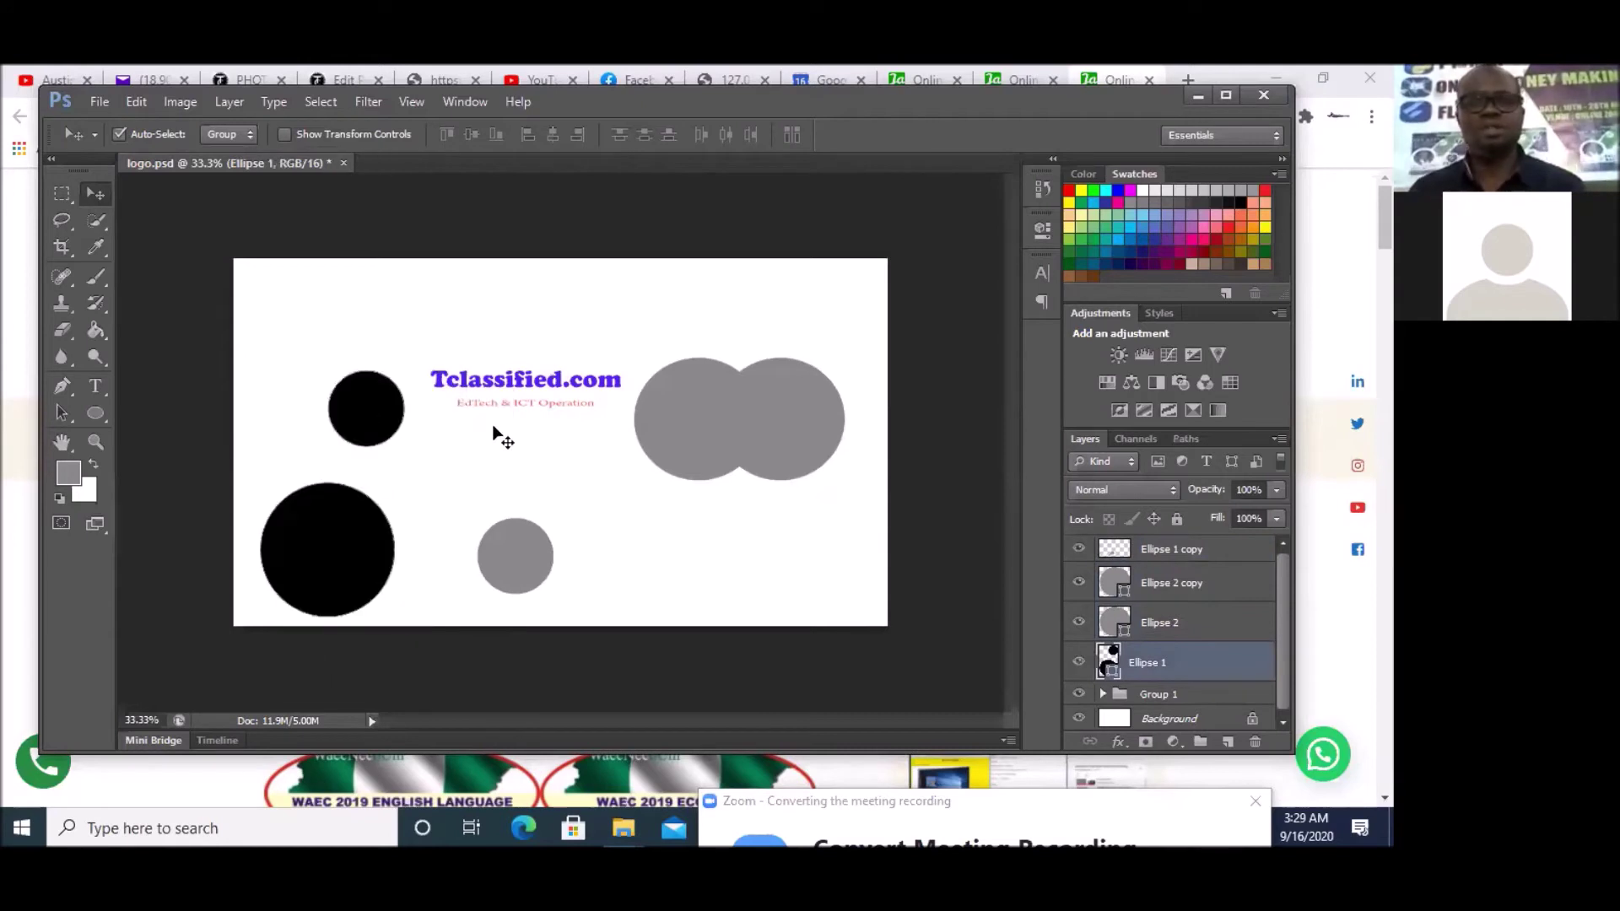
drag(727, 427, 836, 326)
drag(788, 448, 847, 429)
drag(387, 407, 312, 347)
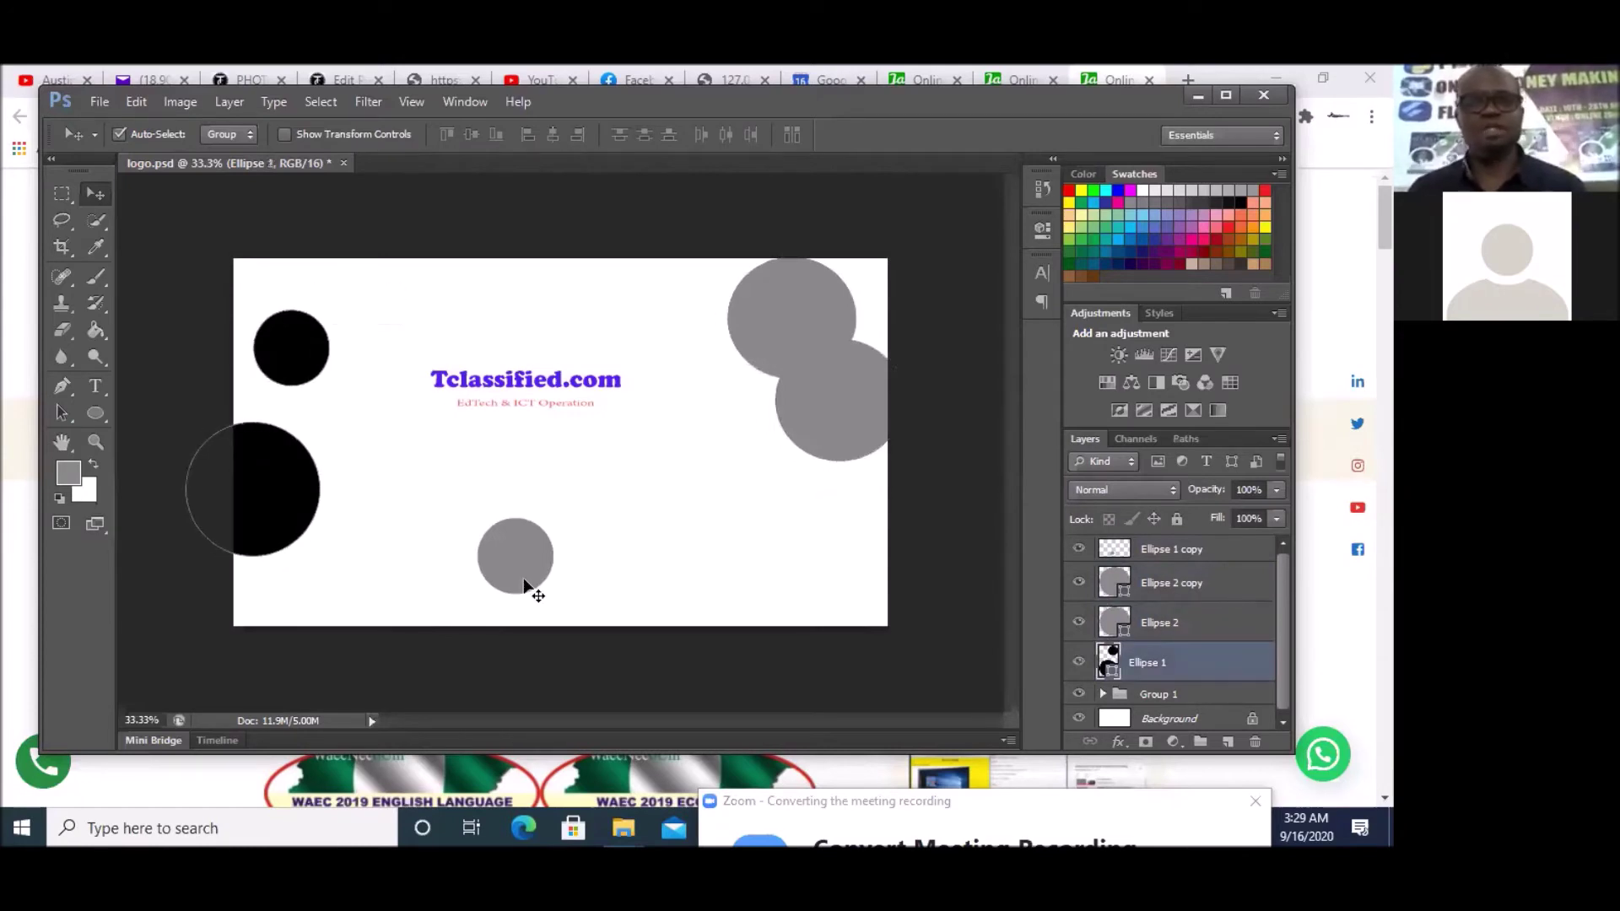
drag(517, 549, 793, 549)
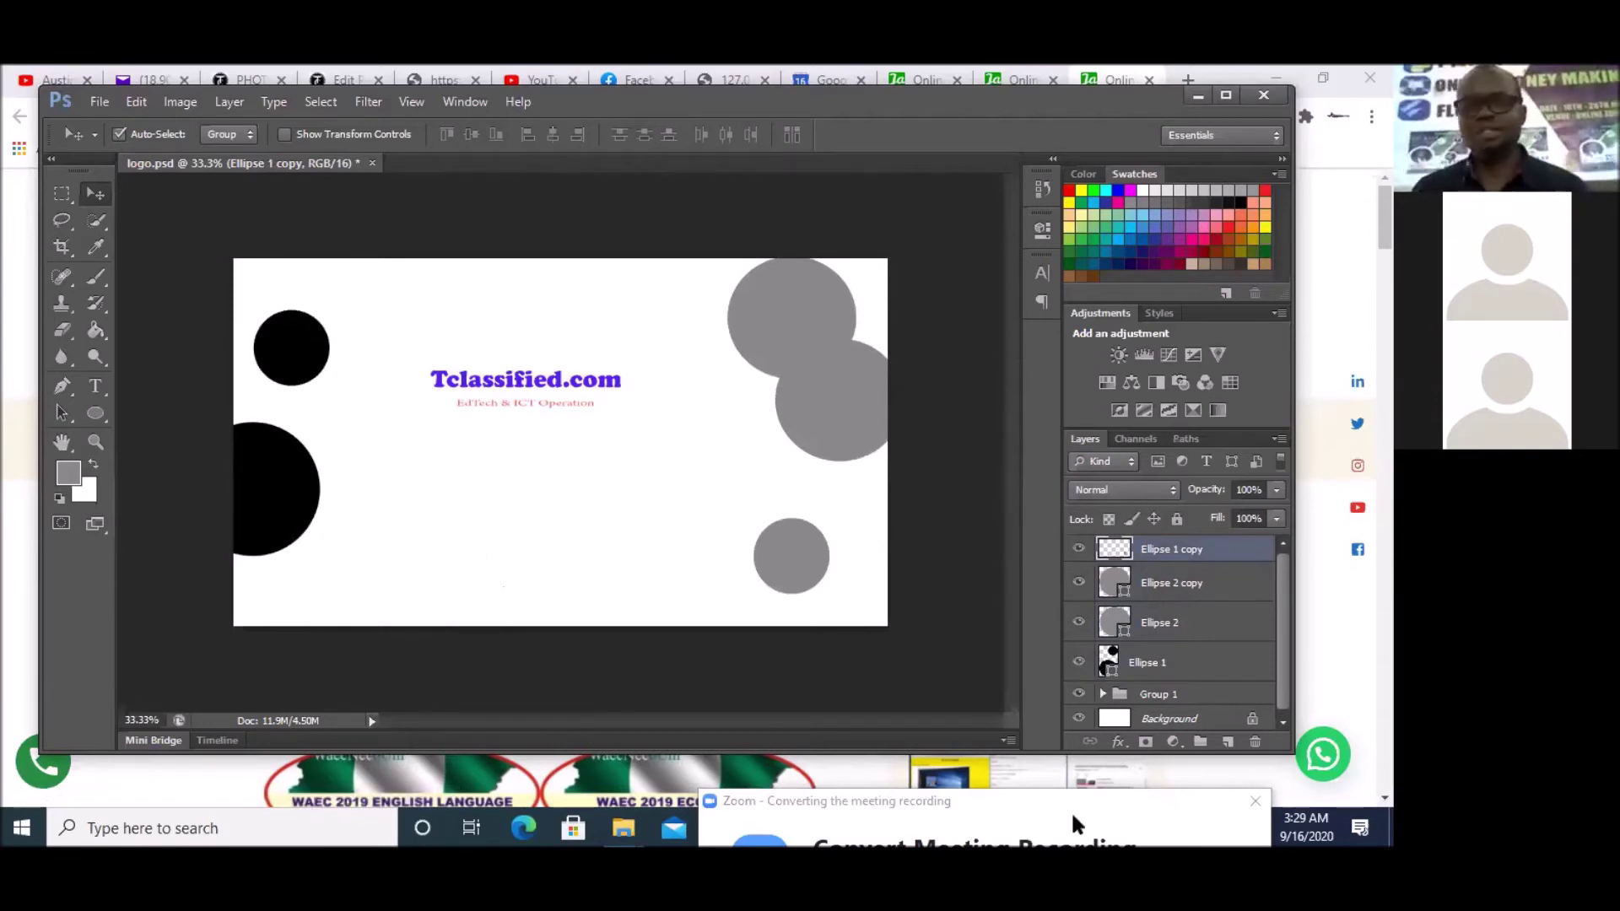
- On a new layer, draw a grey ellipse about 312 × 285 px beside the logo text and place an overlapping copy to its right
click(1227, 743)
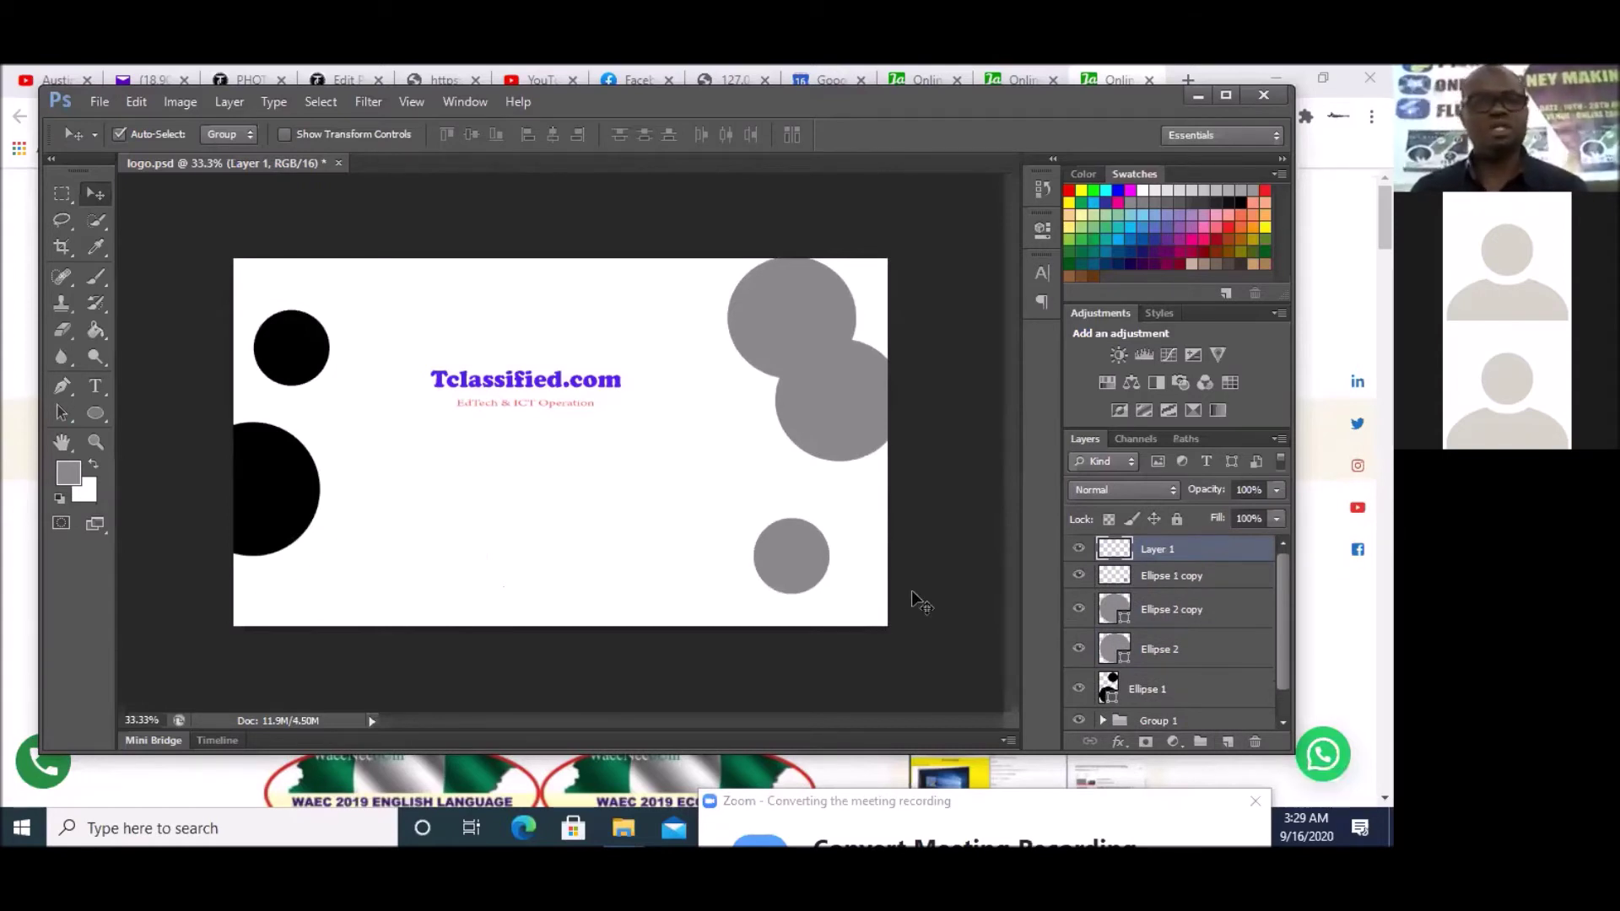
click(93, 414)
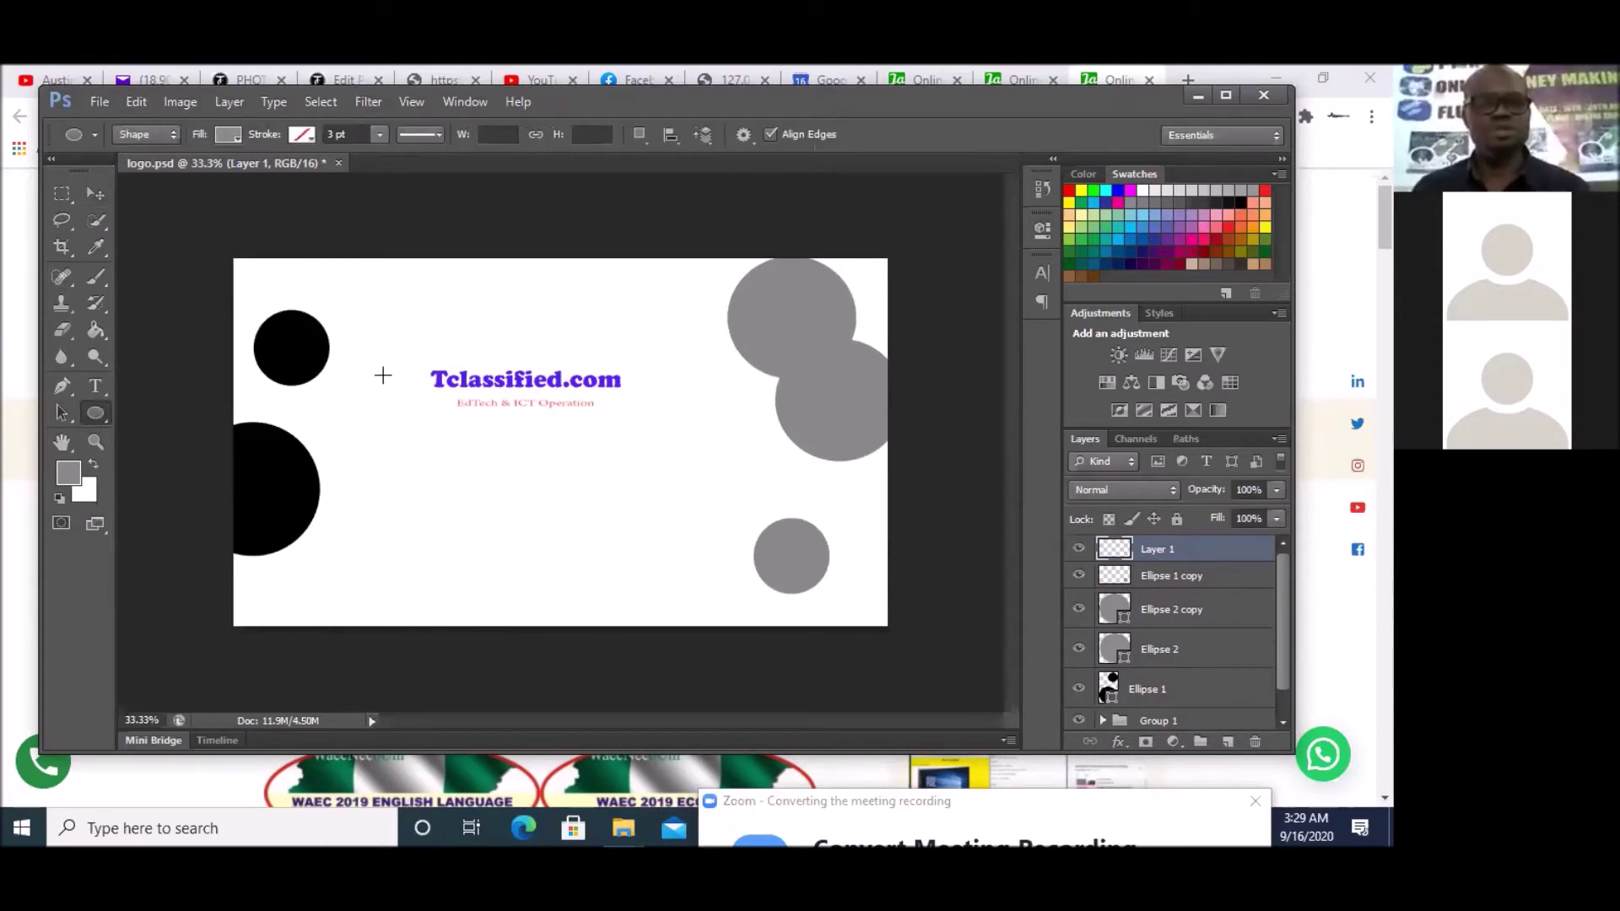
drag(460, 451, 484, 466)
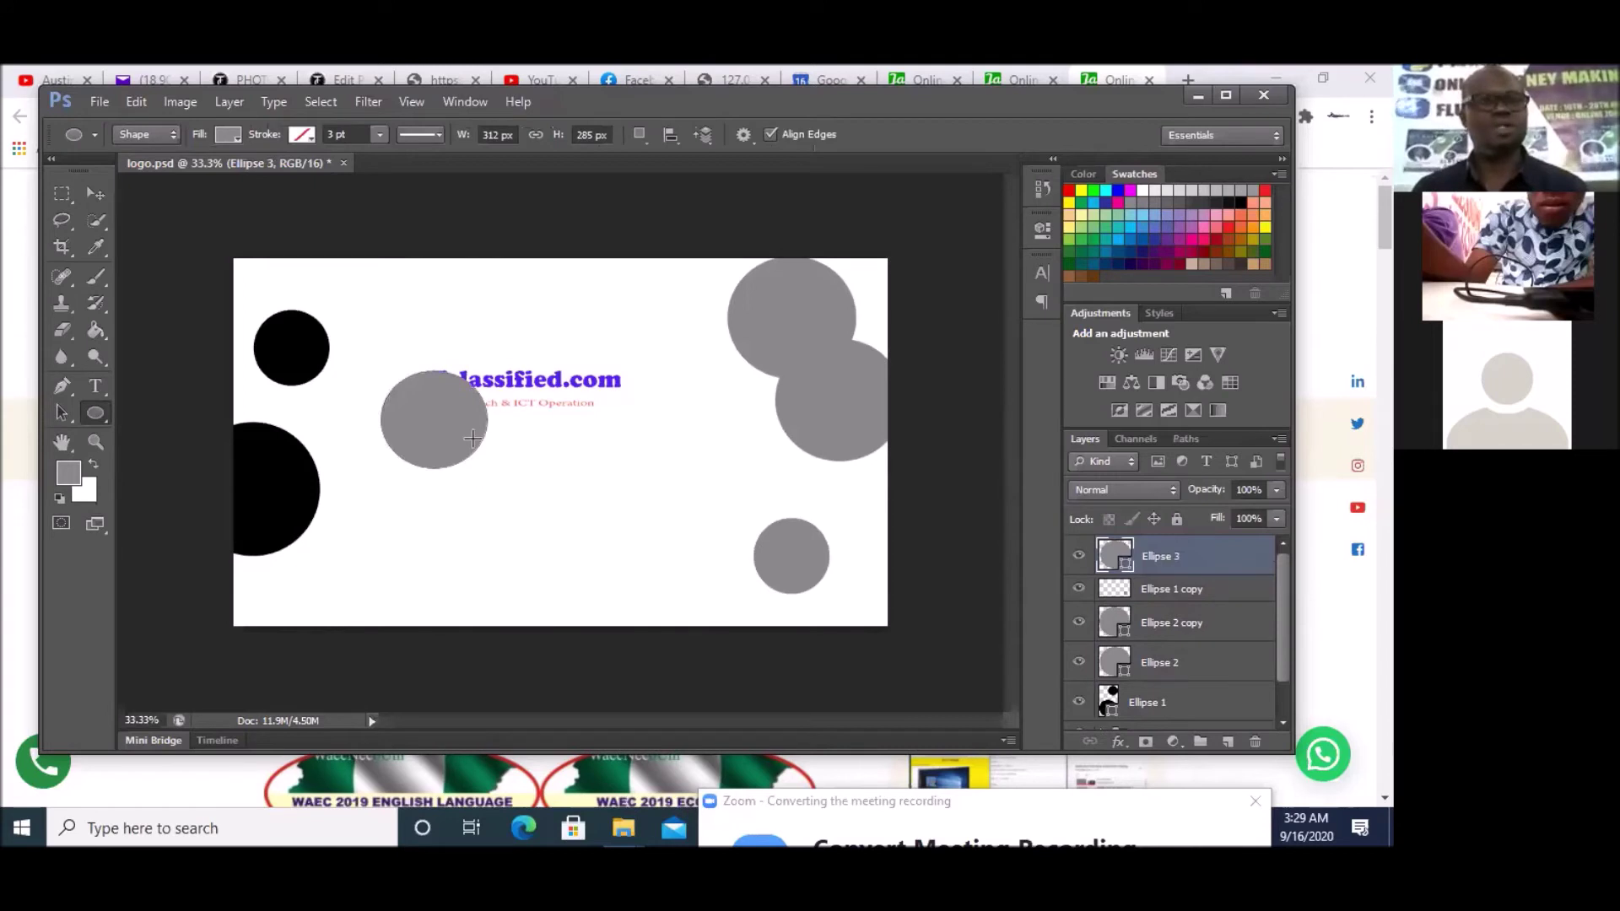
click(95, 193)
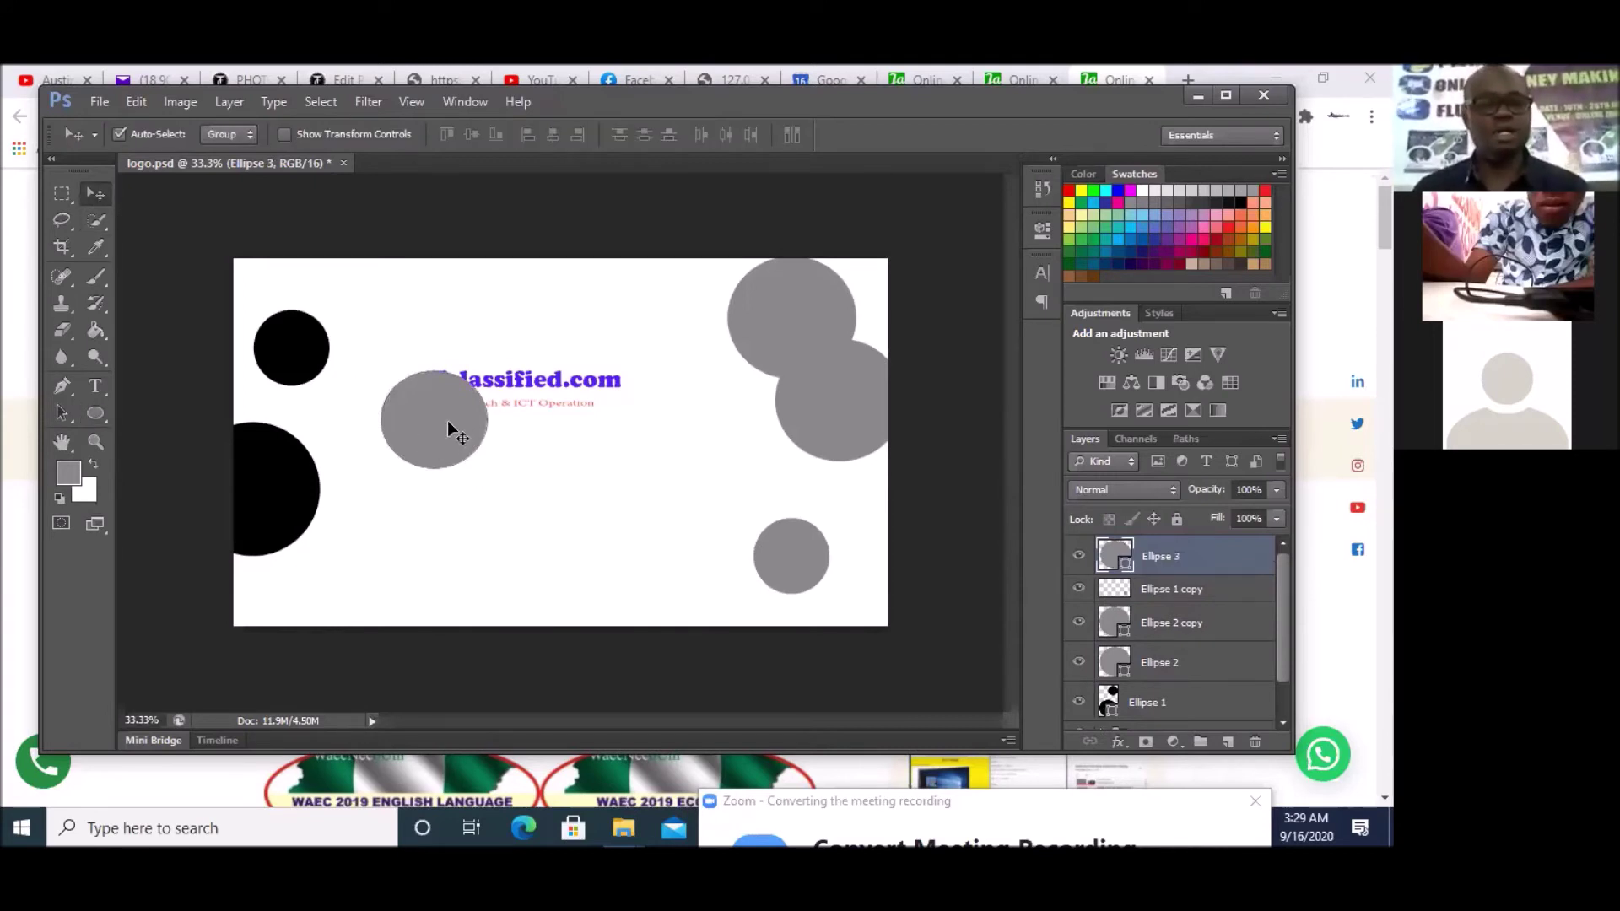
drag(439, 419, 479, 429)
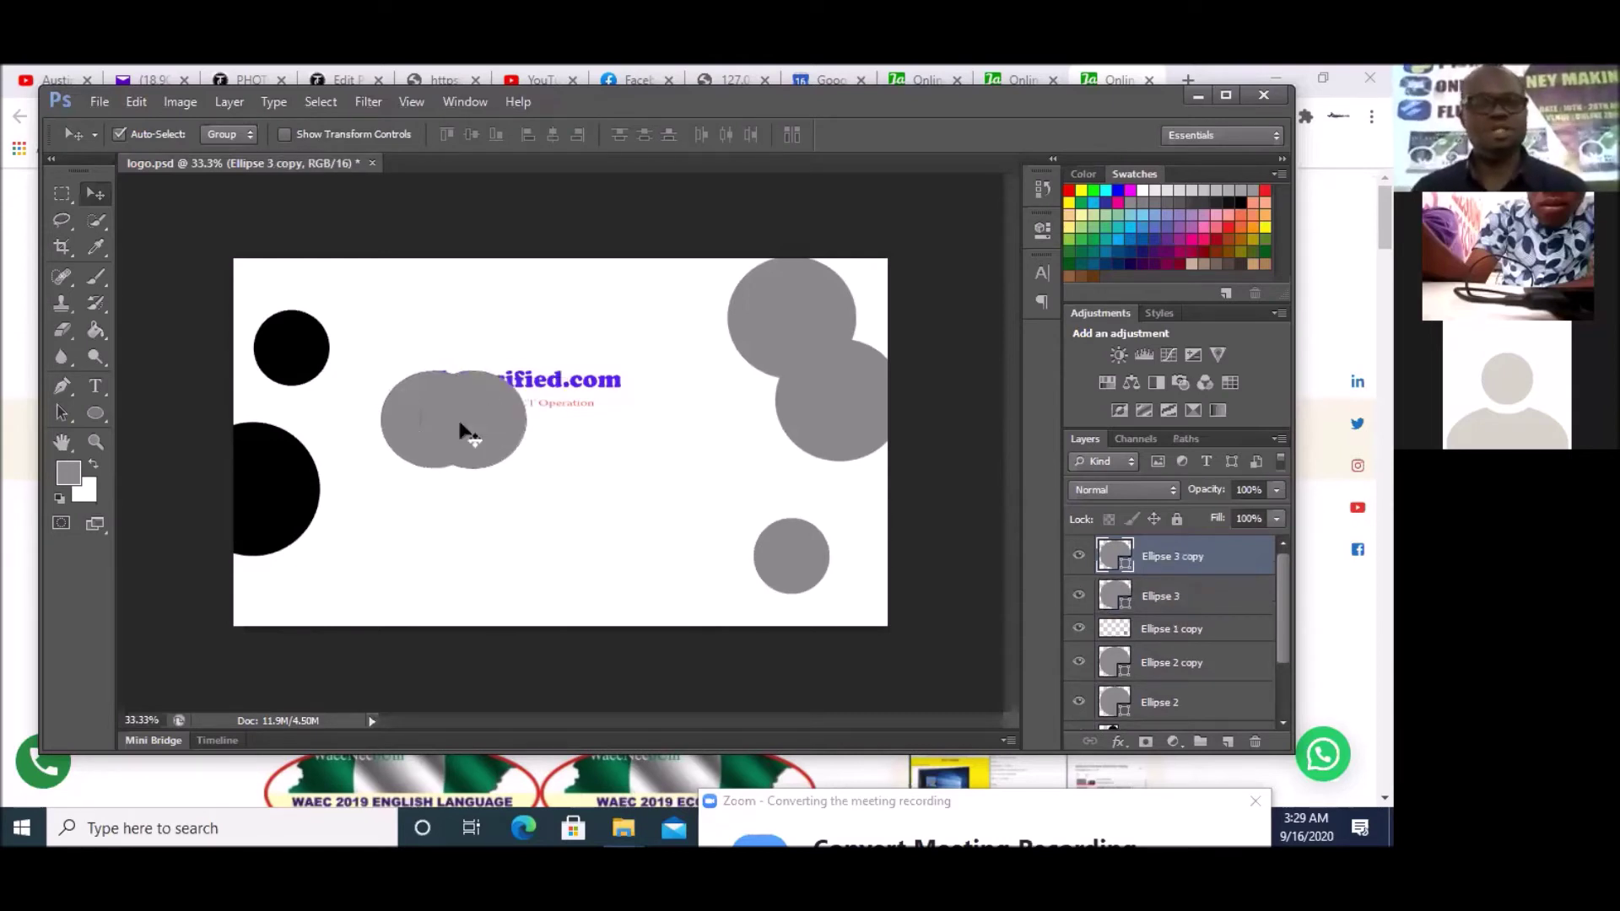
- Select the Ellipse 3 and Ellipse 3 copy layers together and combine them with Subtract Front Shape
shift+click(398, 423)
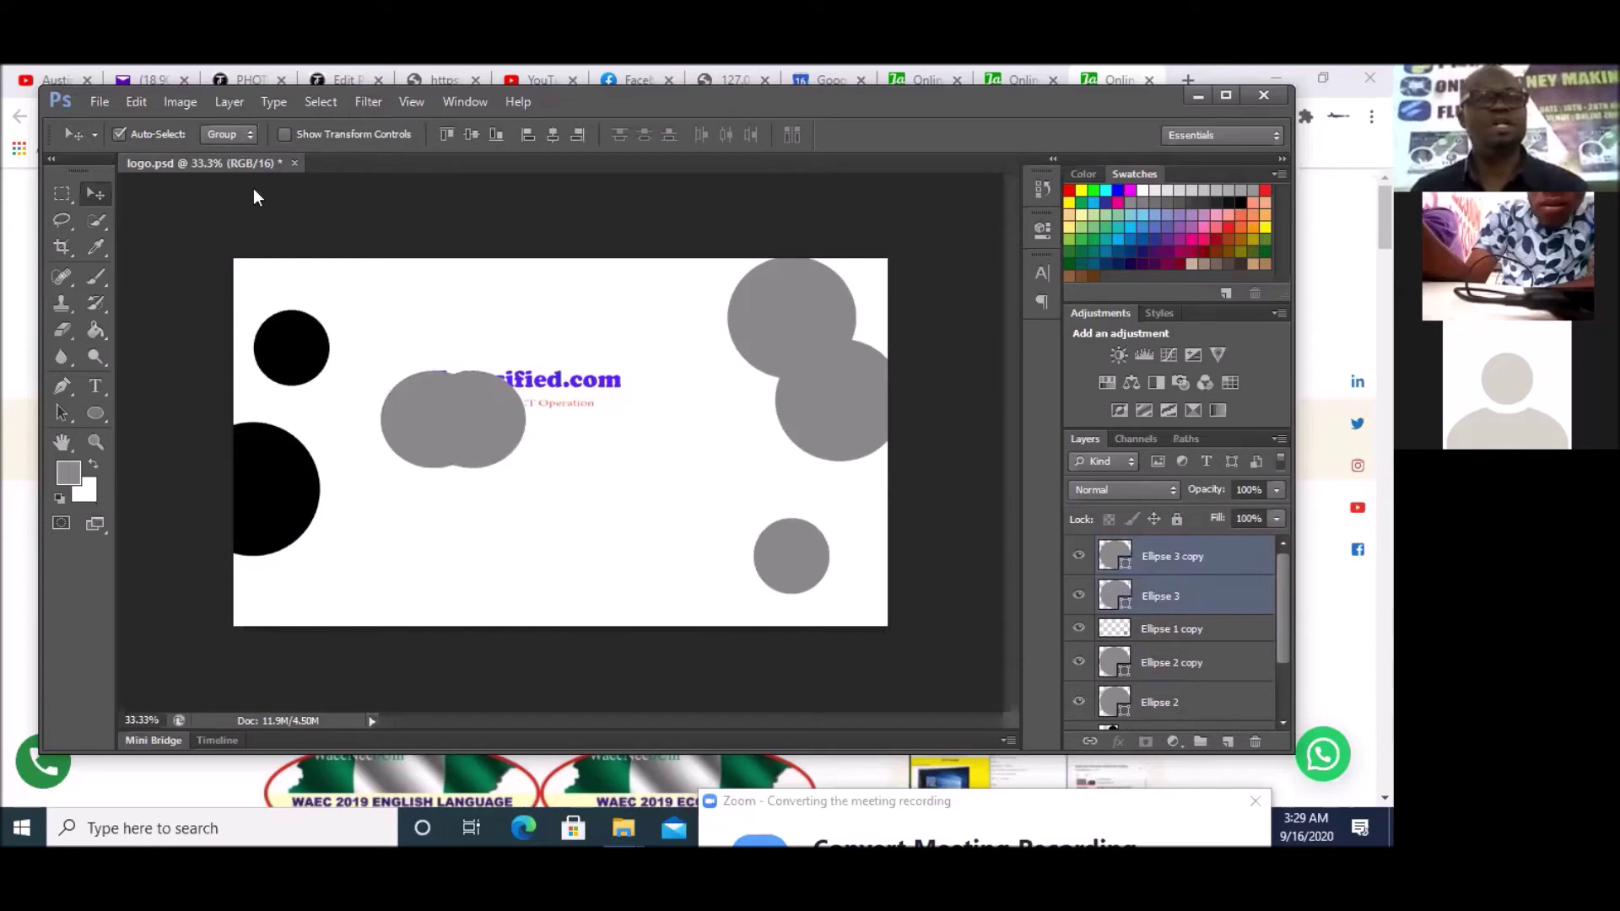
click(224, 108)
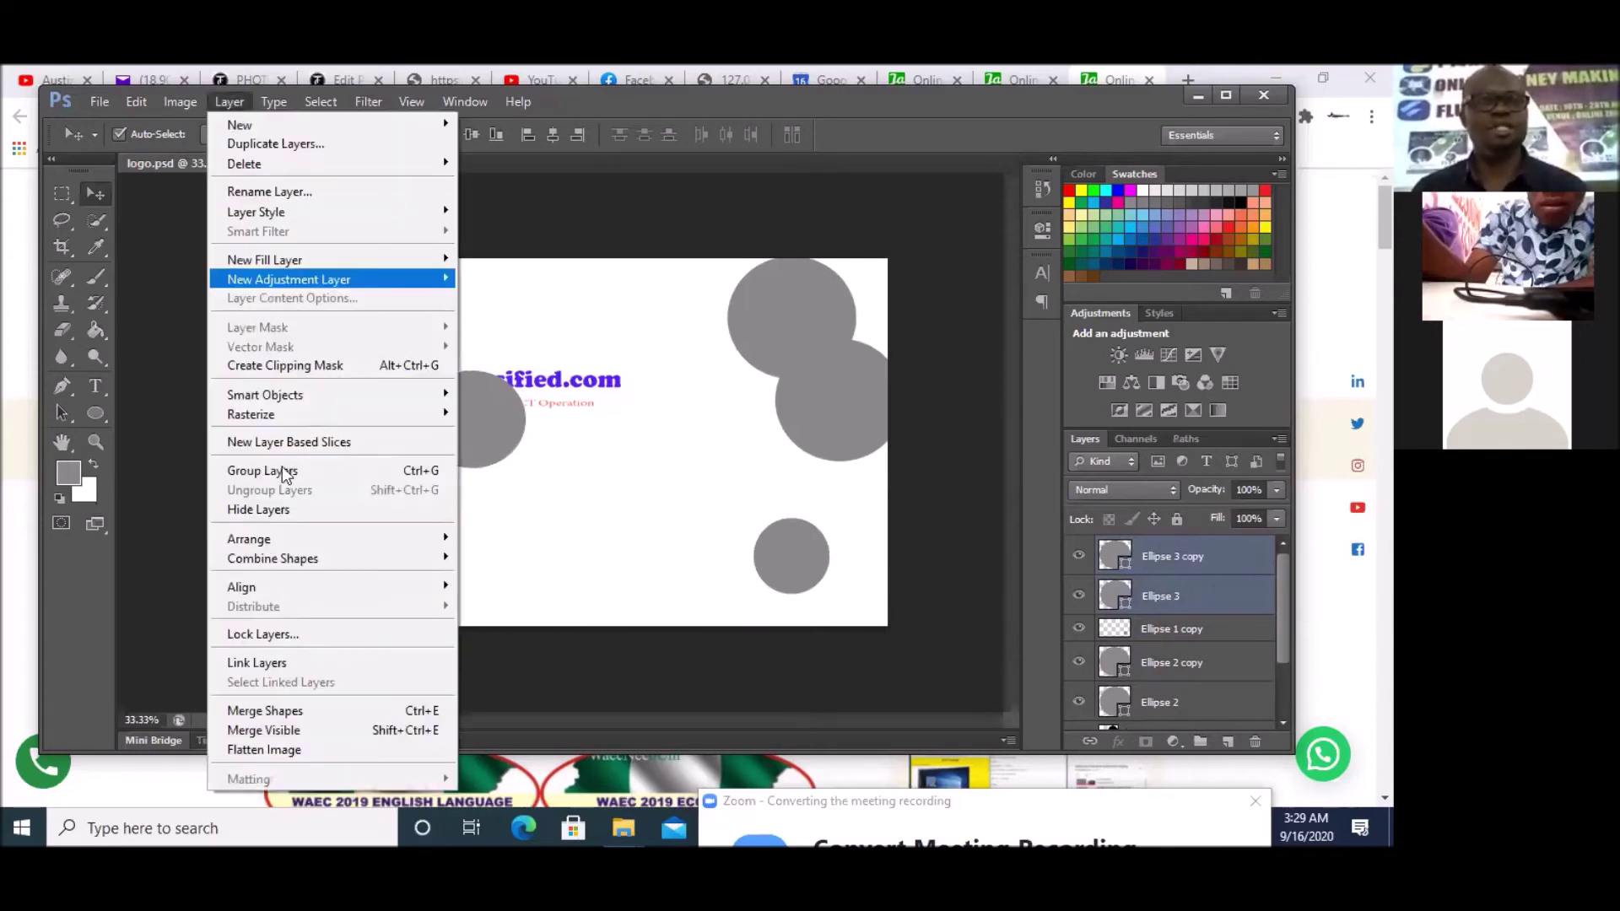
mouse_move(285, 559)
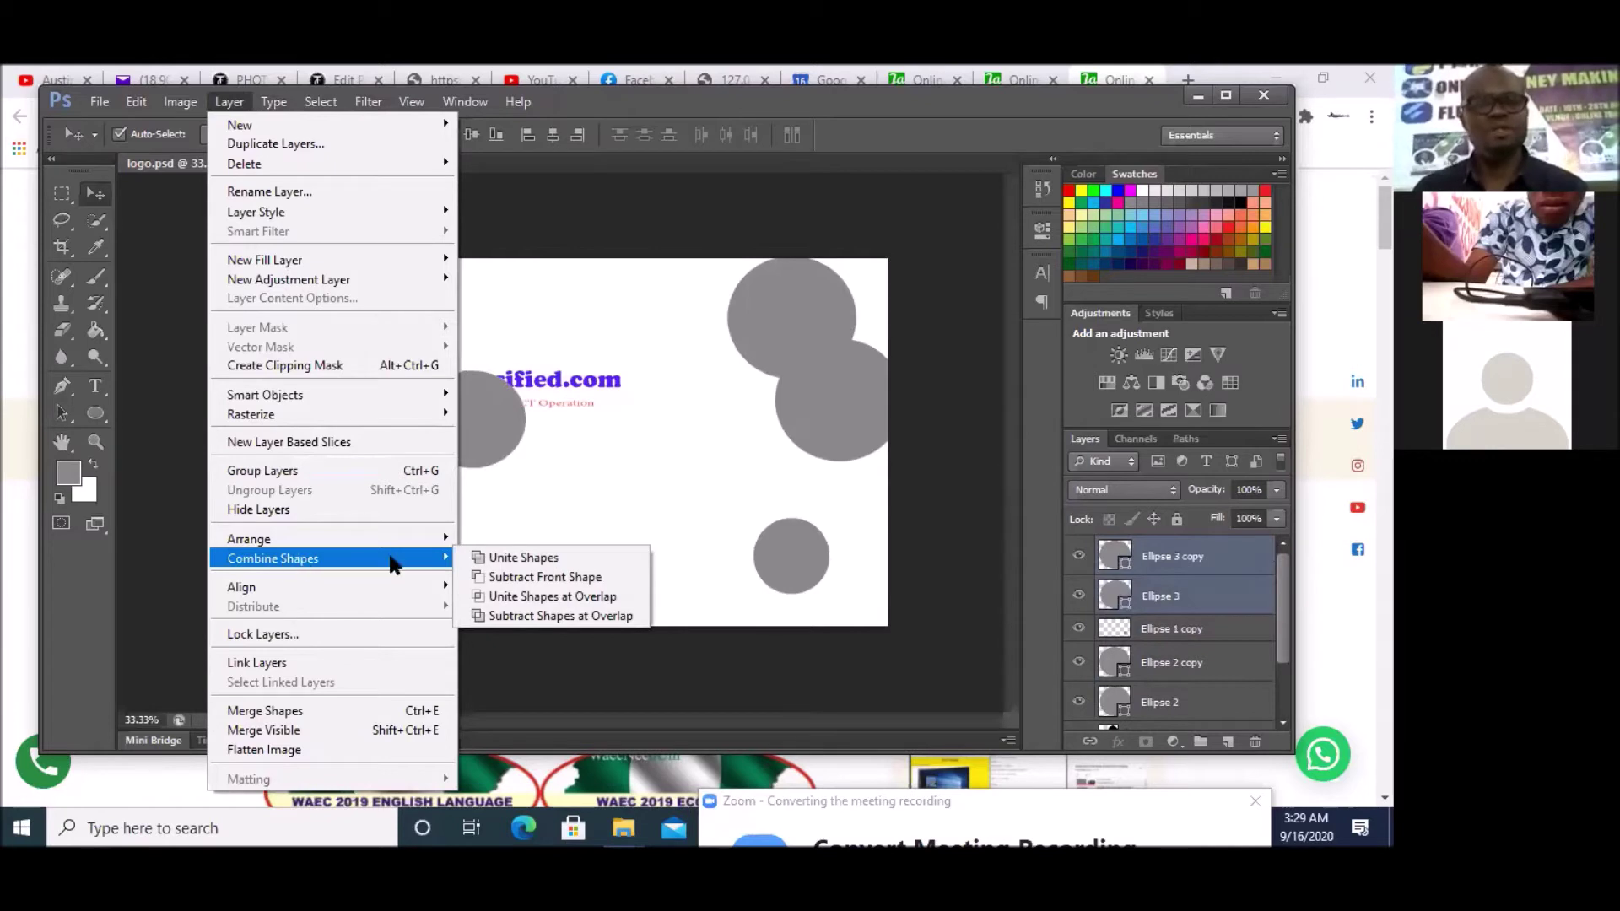
click(394, 558)
mouse_move(418, 556)
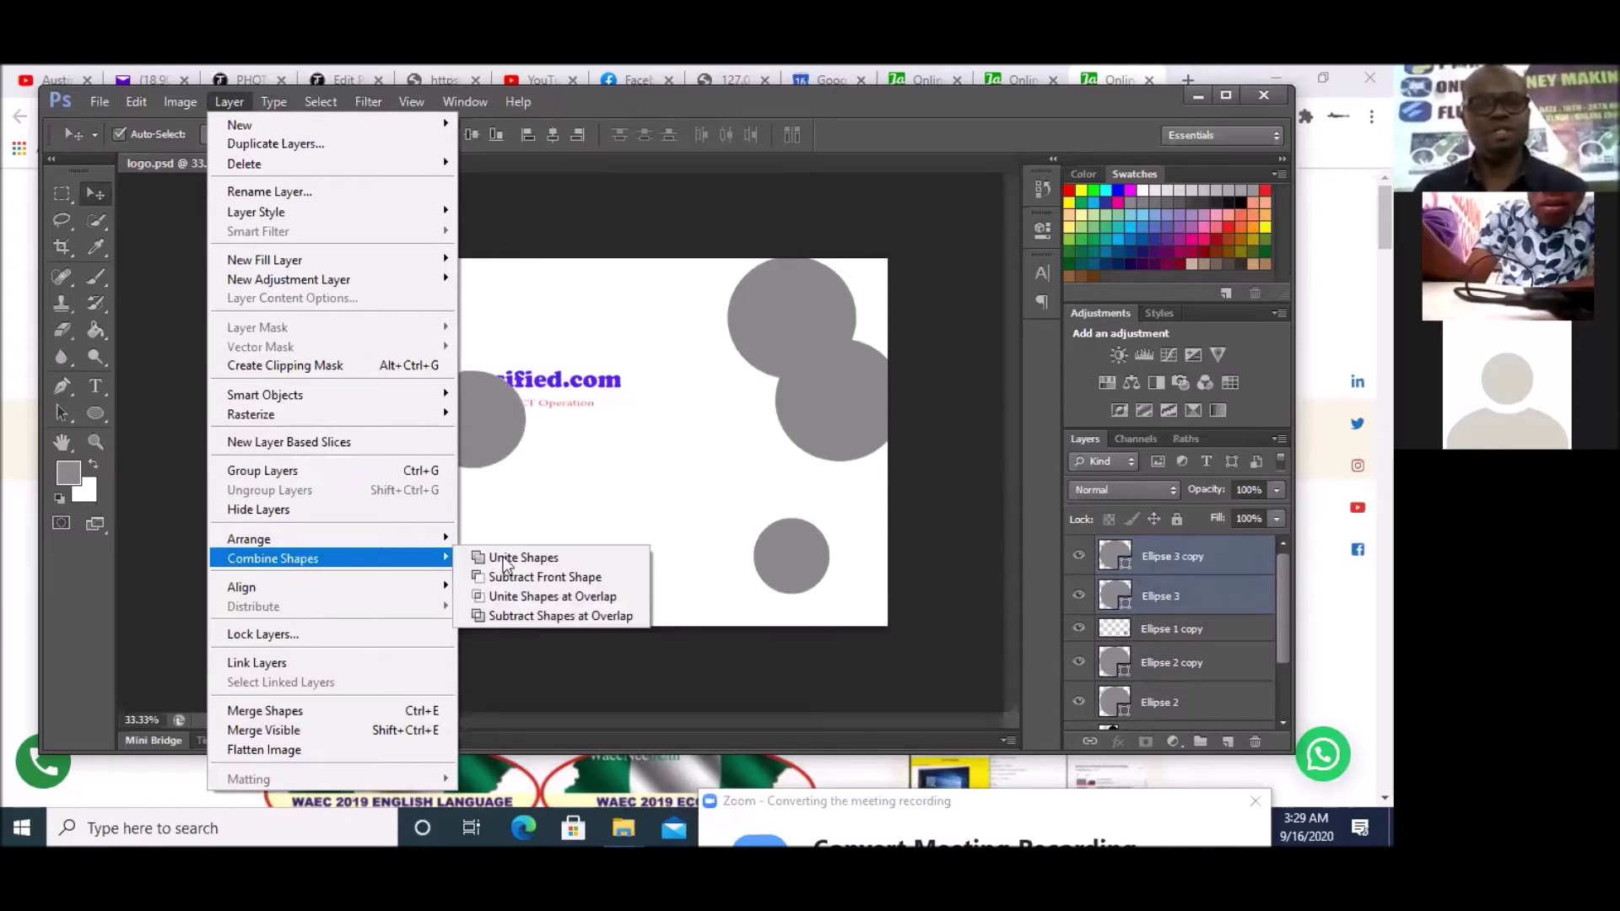
click(548, 576)
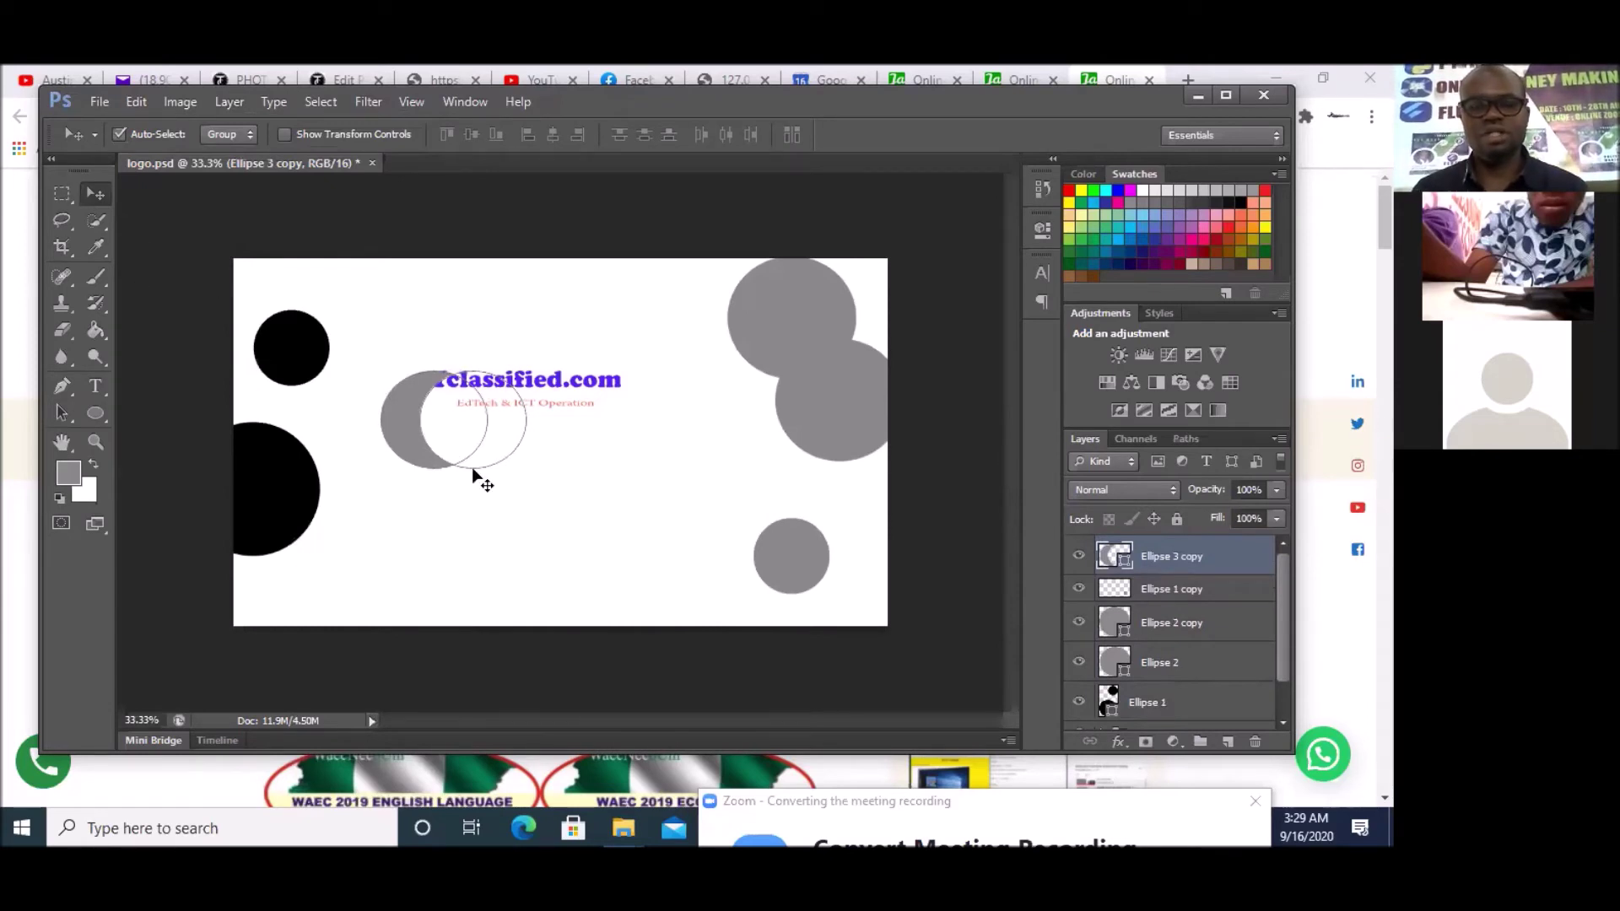
- Move the small grey circle on the Ellipse 1 copy layer up and closer to the logo text
click(792, 574)
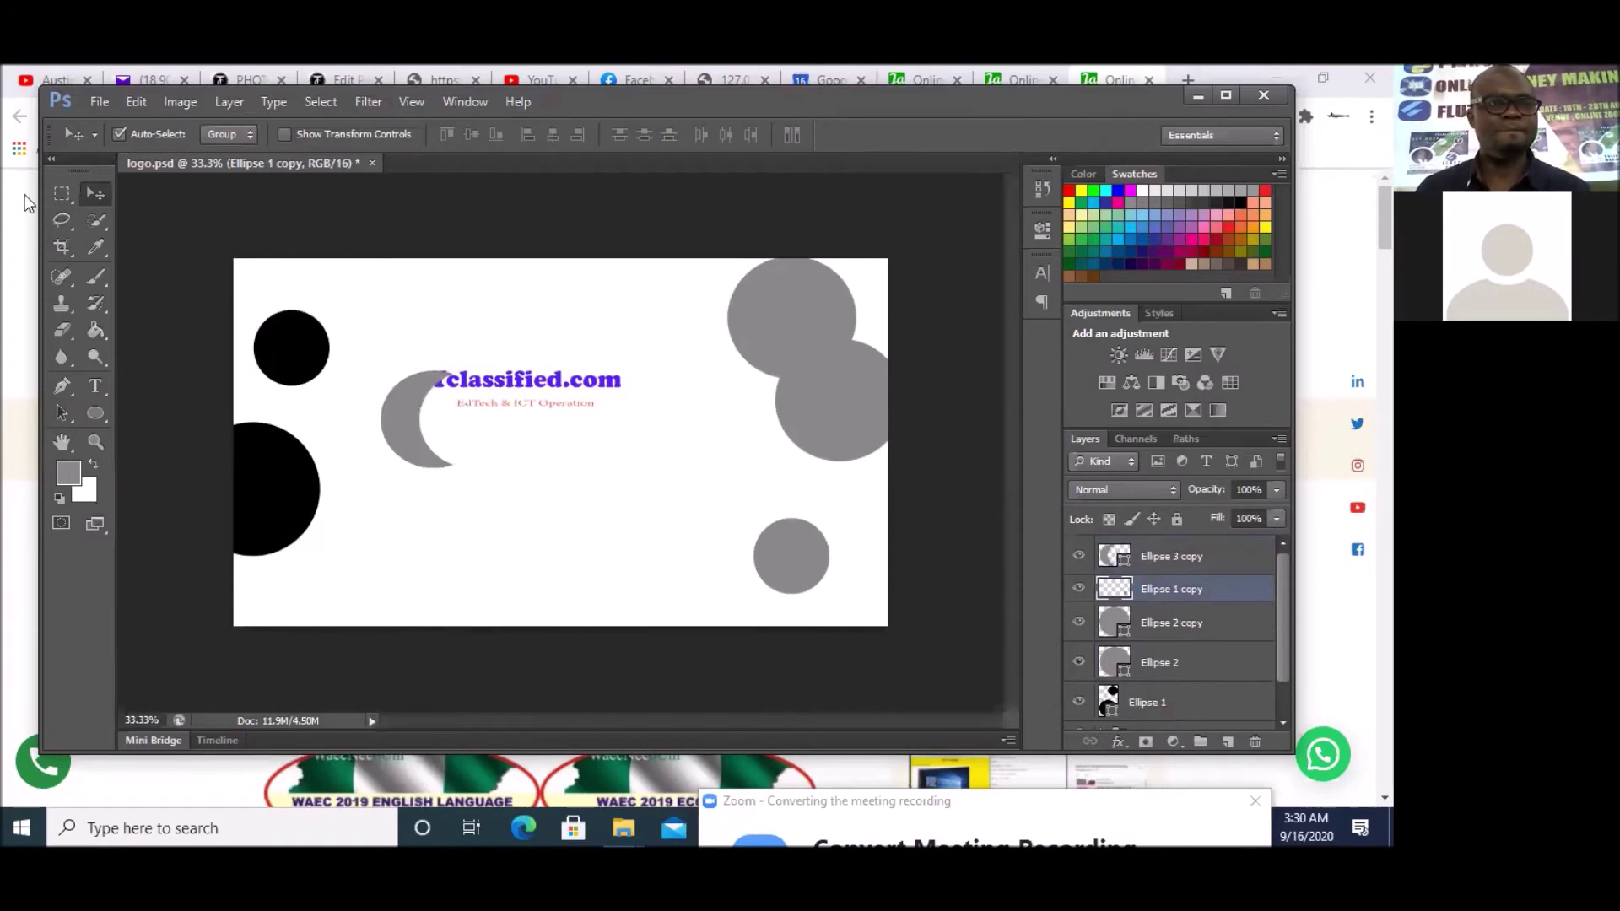
click(70, 196)
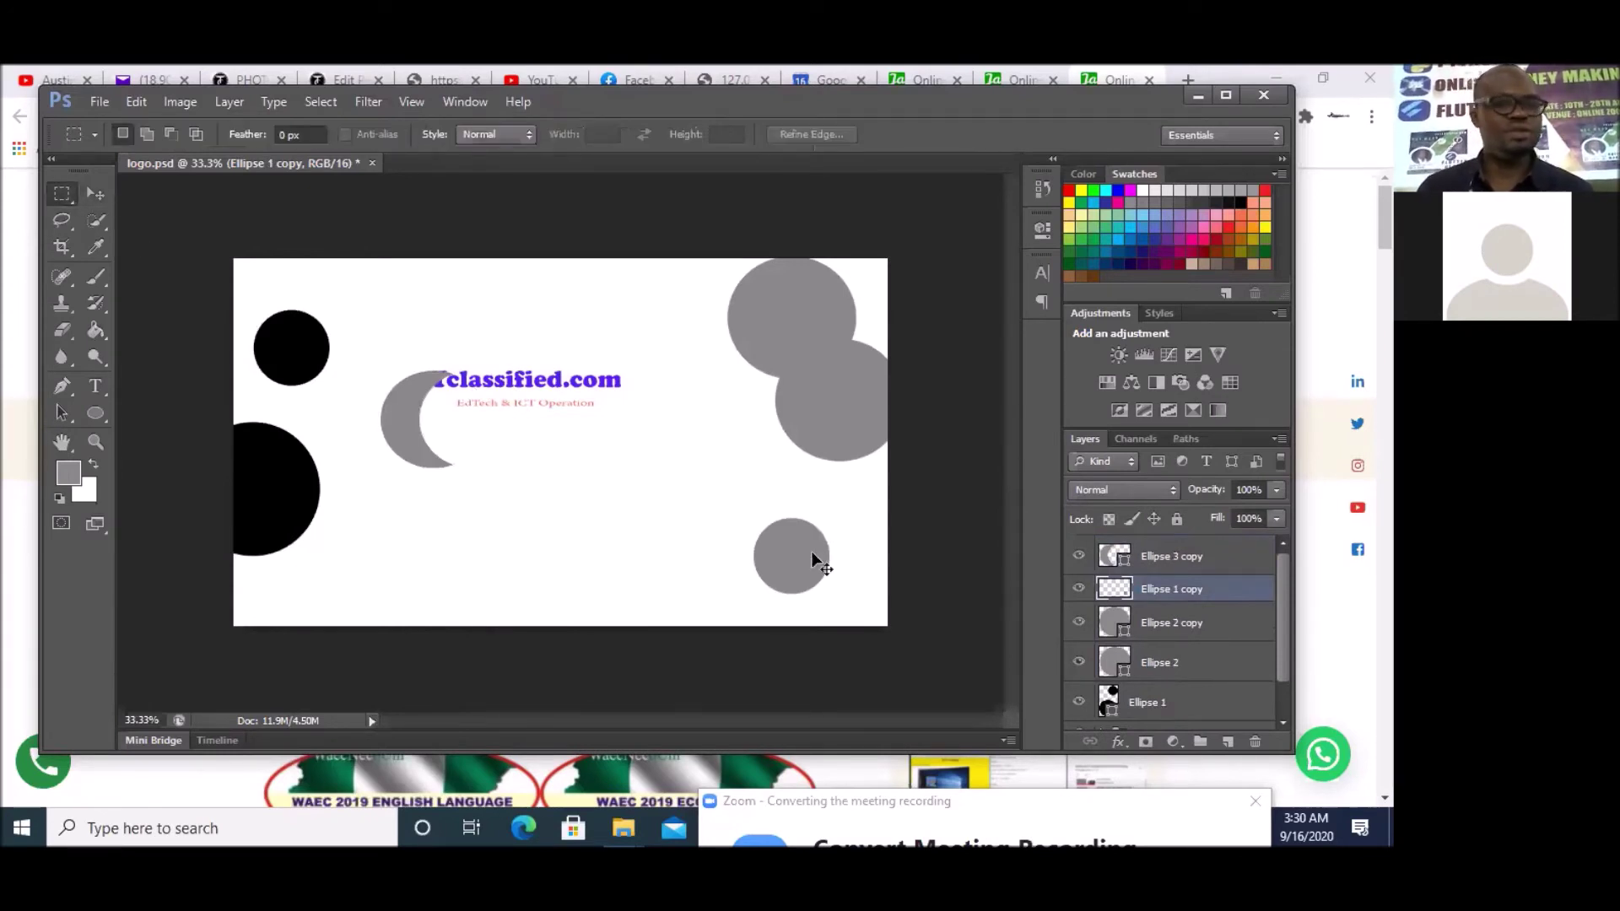
key(v)
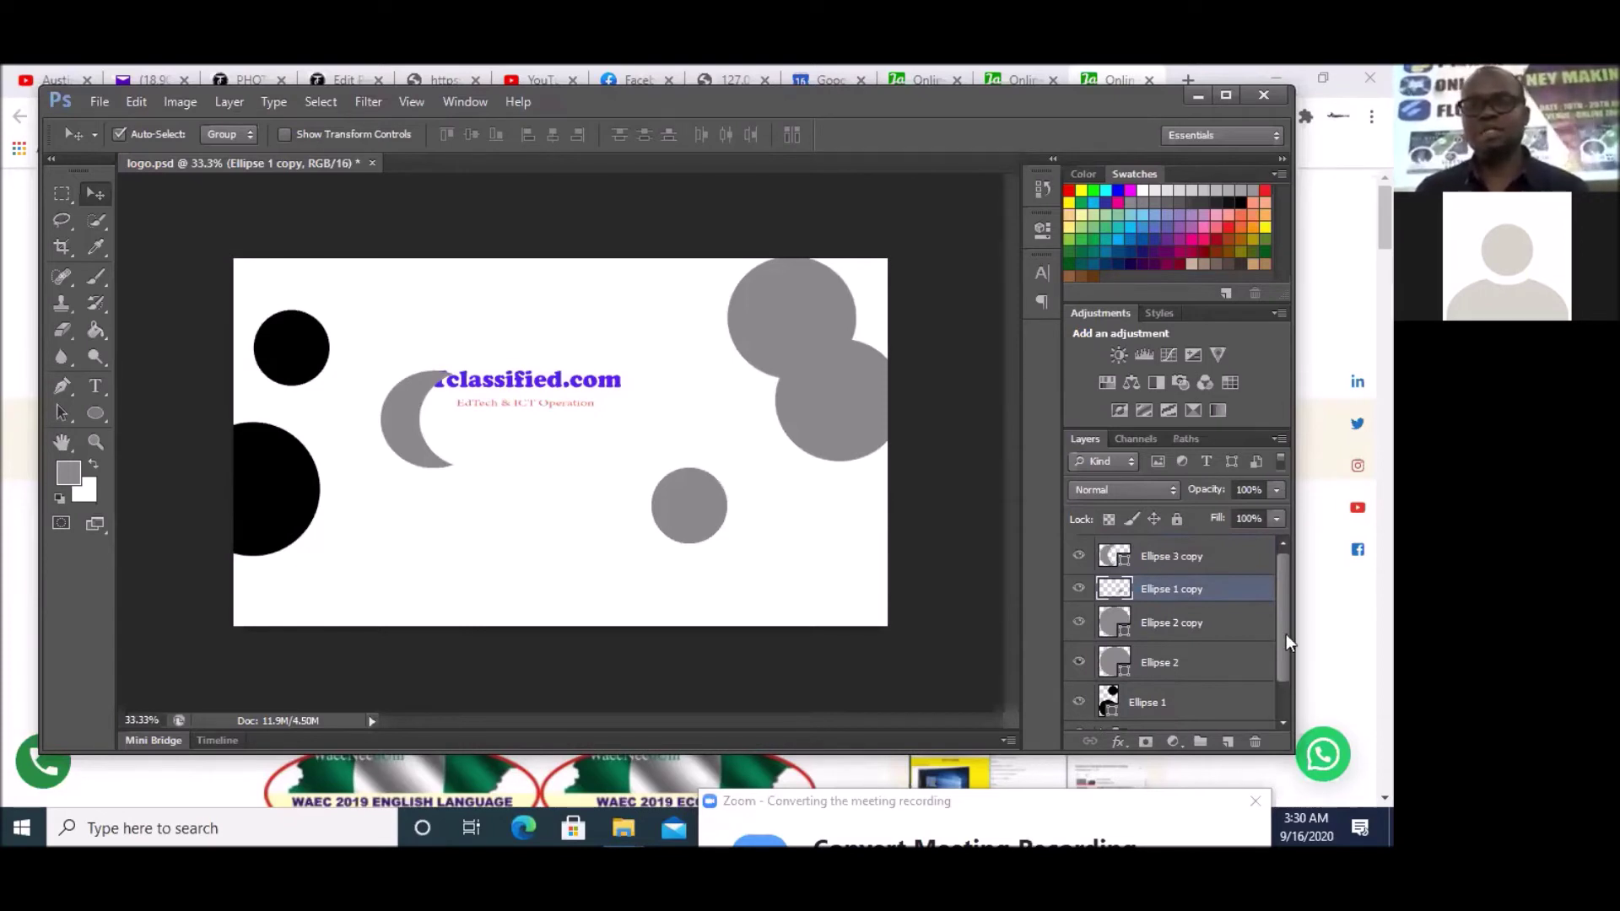
- Delete the Ellipse 3 copy crescent layer and the Ellipse 1 copy layer
scroll(1291, 662, down, 2)
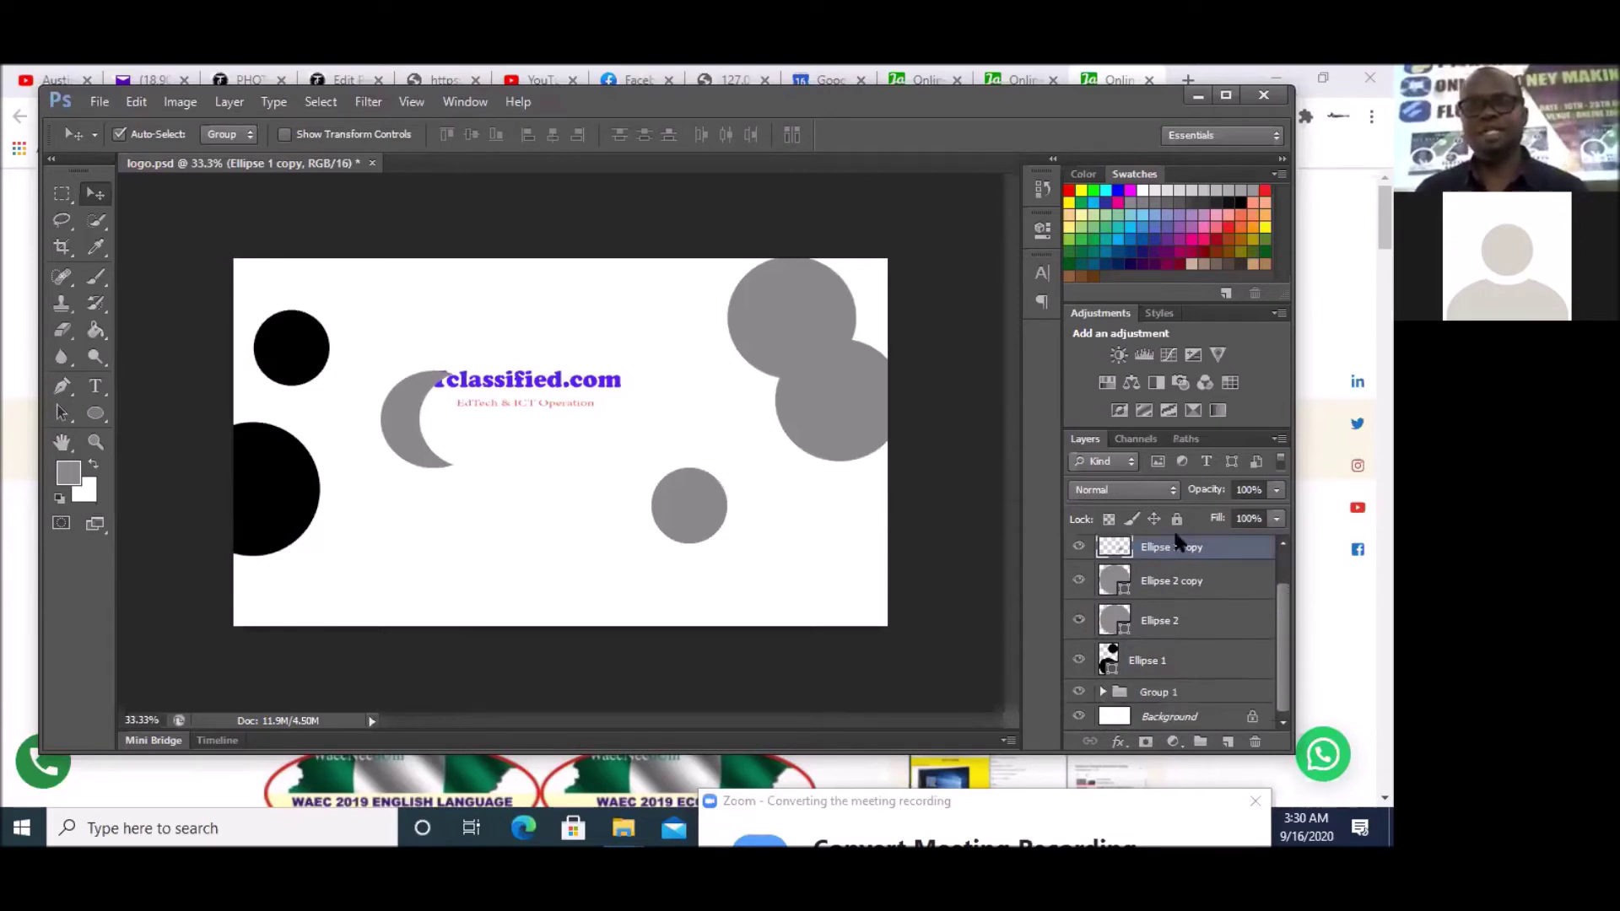
scroll(1173, 548, up, 2)
click(1171, 554)
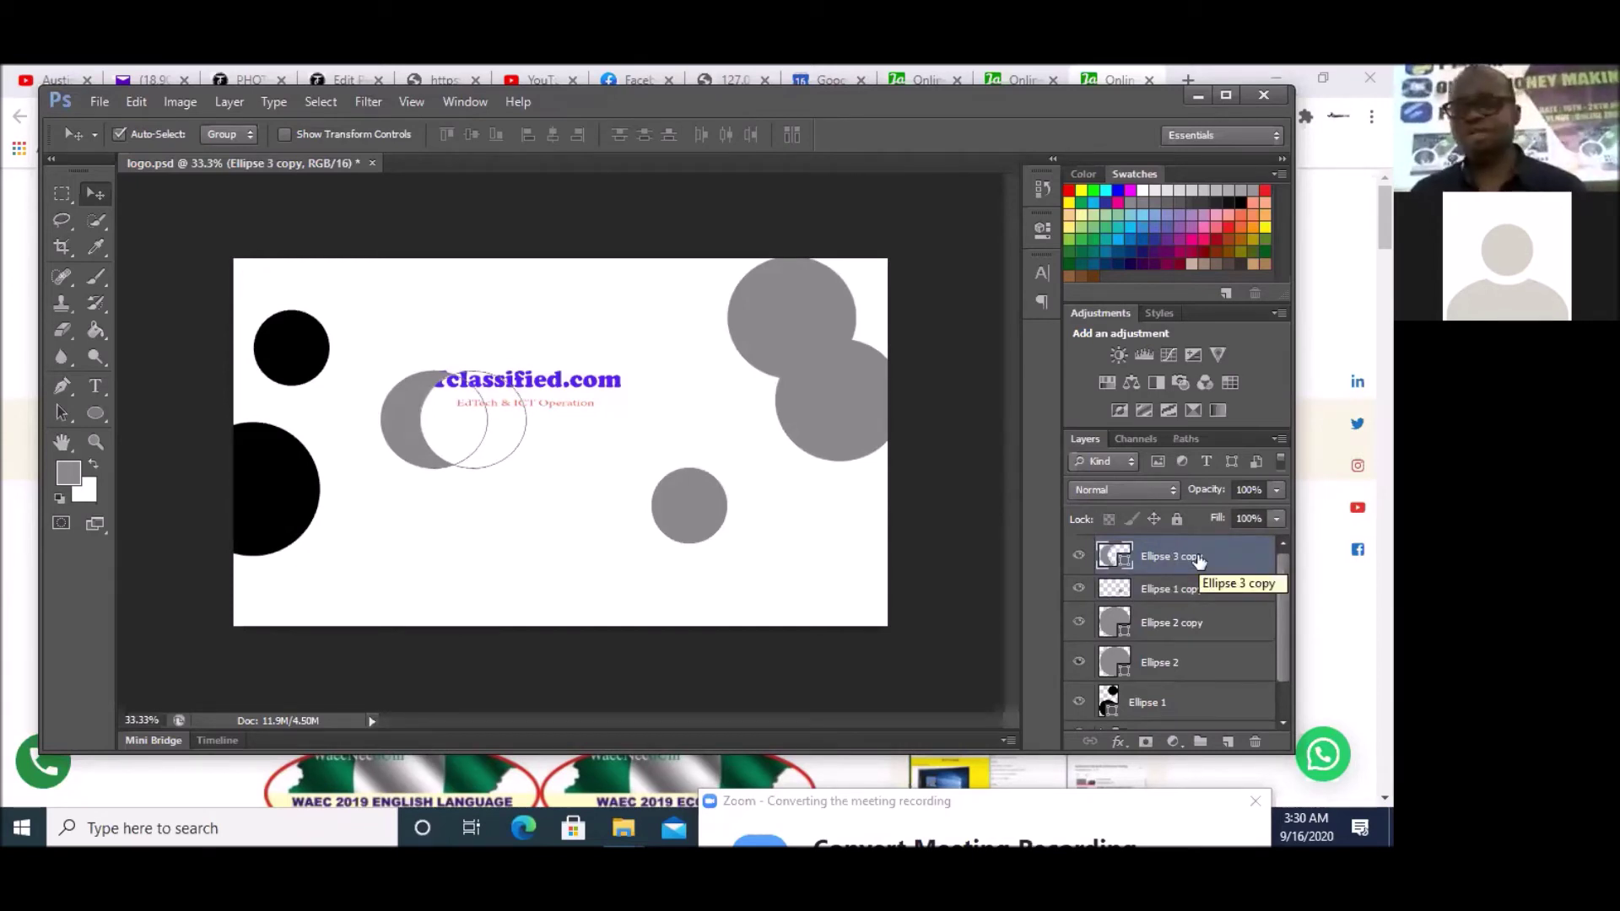
click(1255, 742)
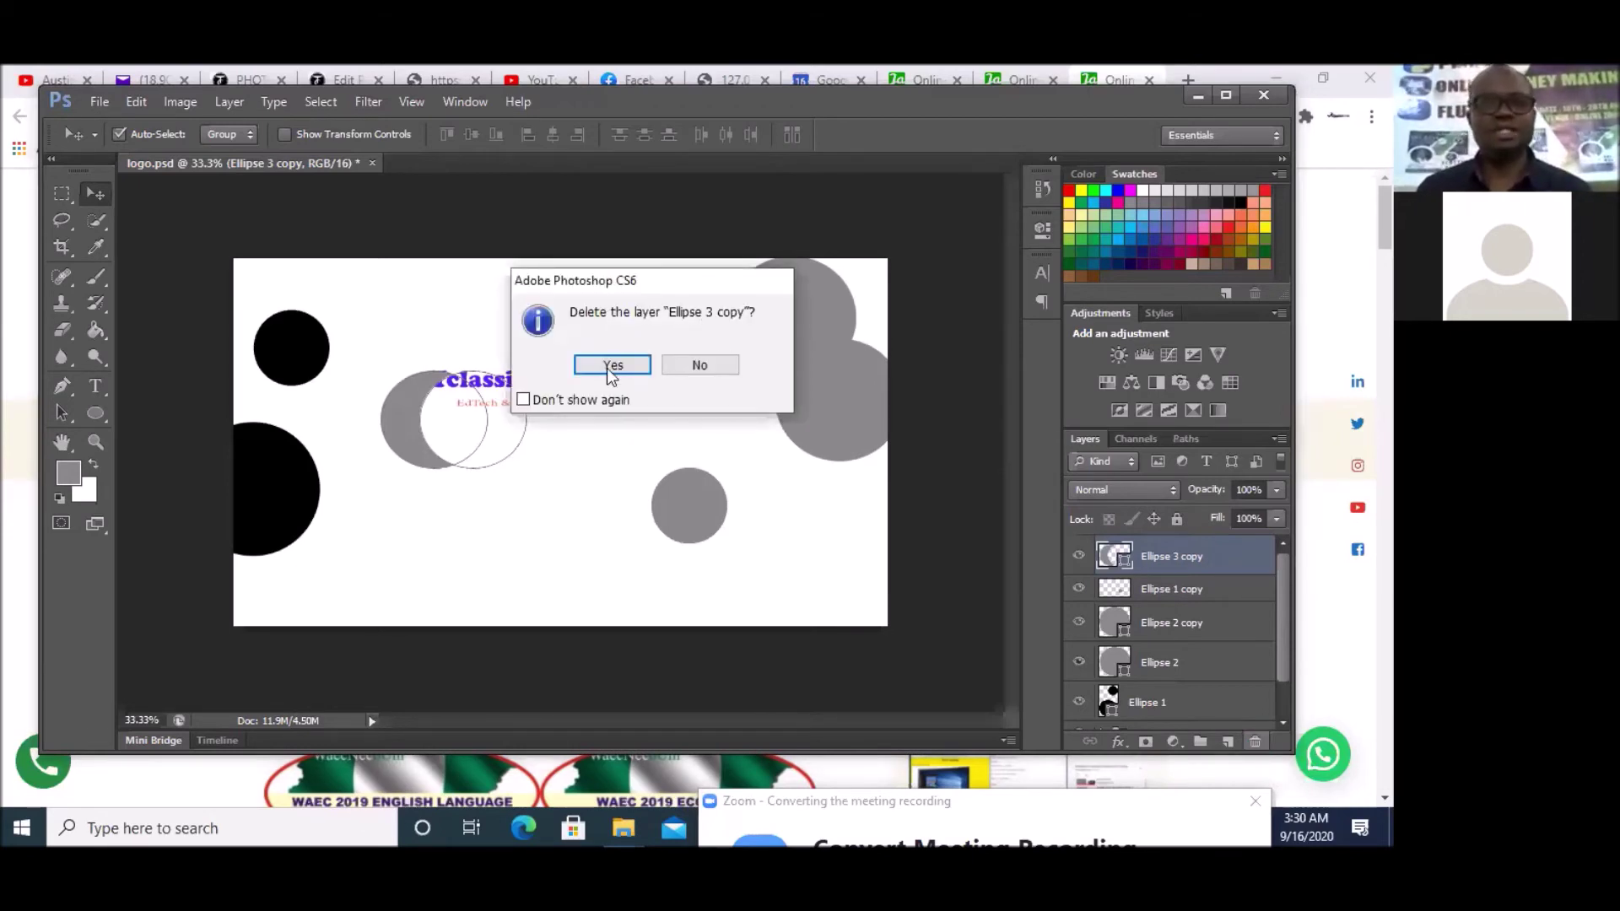
key(Return)
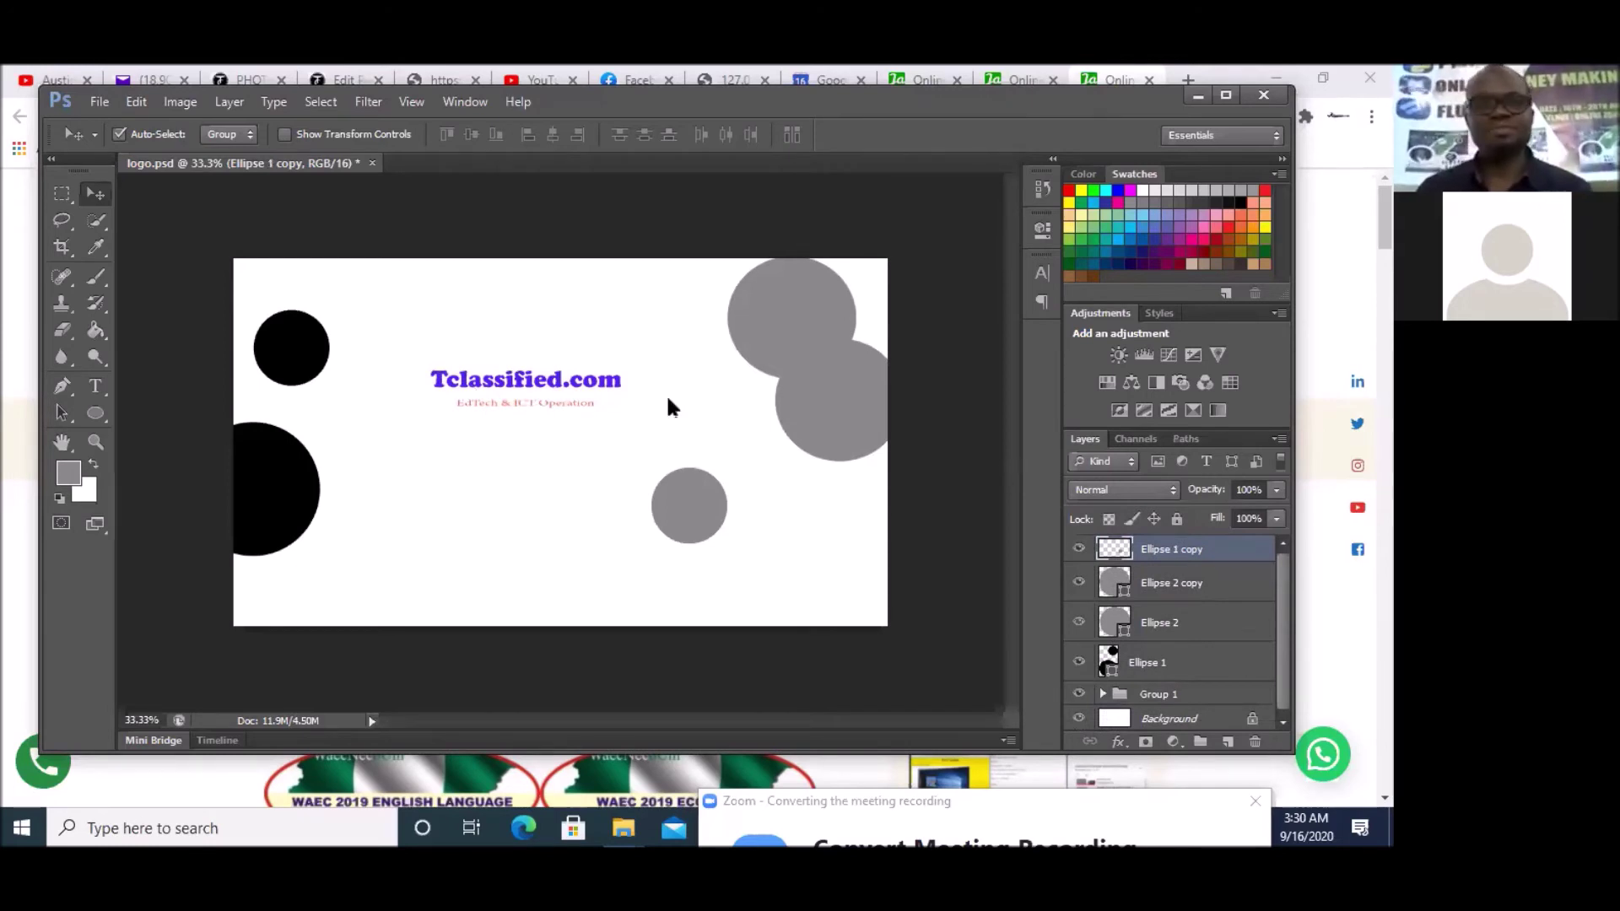
key(Delete)
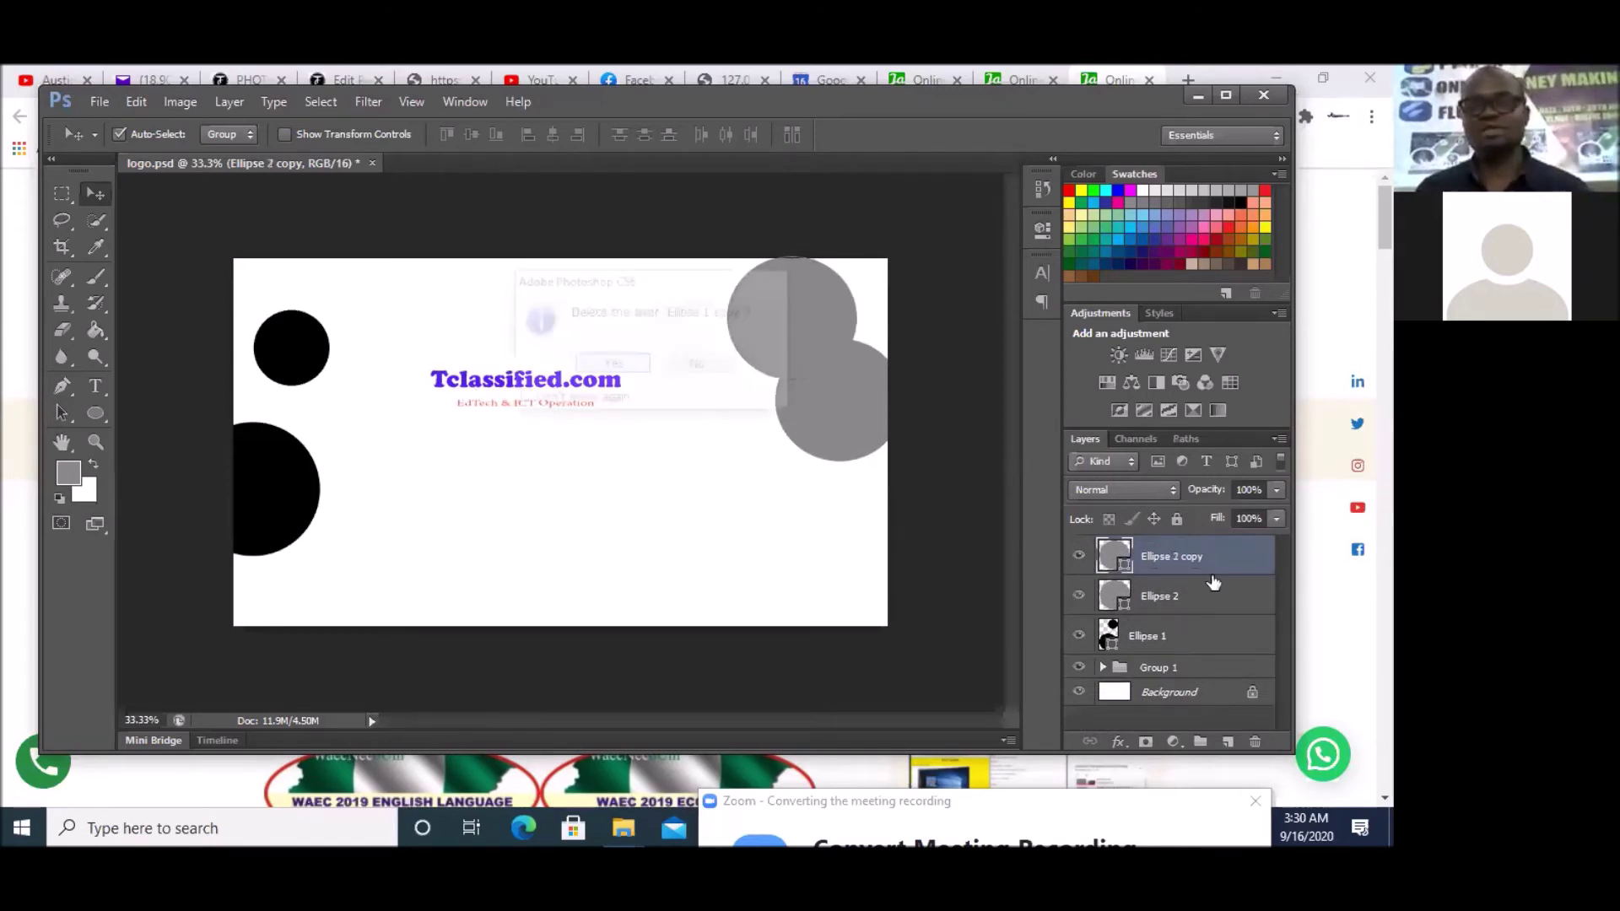
- Delete the Ellipse 2 copy, Ellipse 2 and Ellipse 1 layers, keeping only the logo text group and the background
click(1257, 743)
click(613, 367)
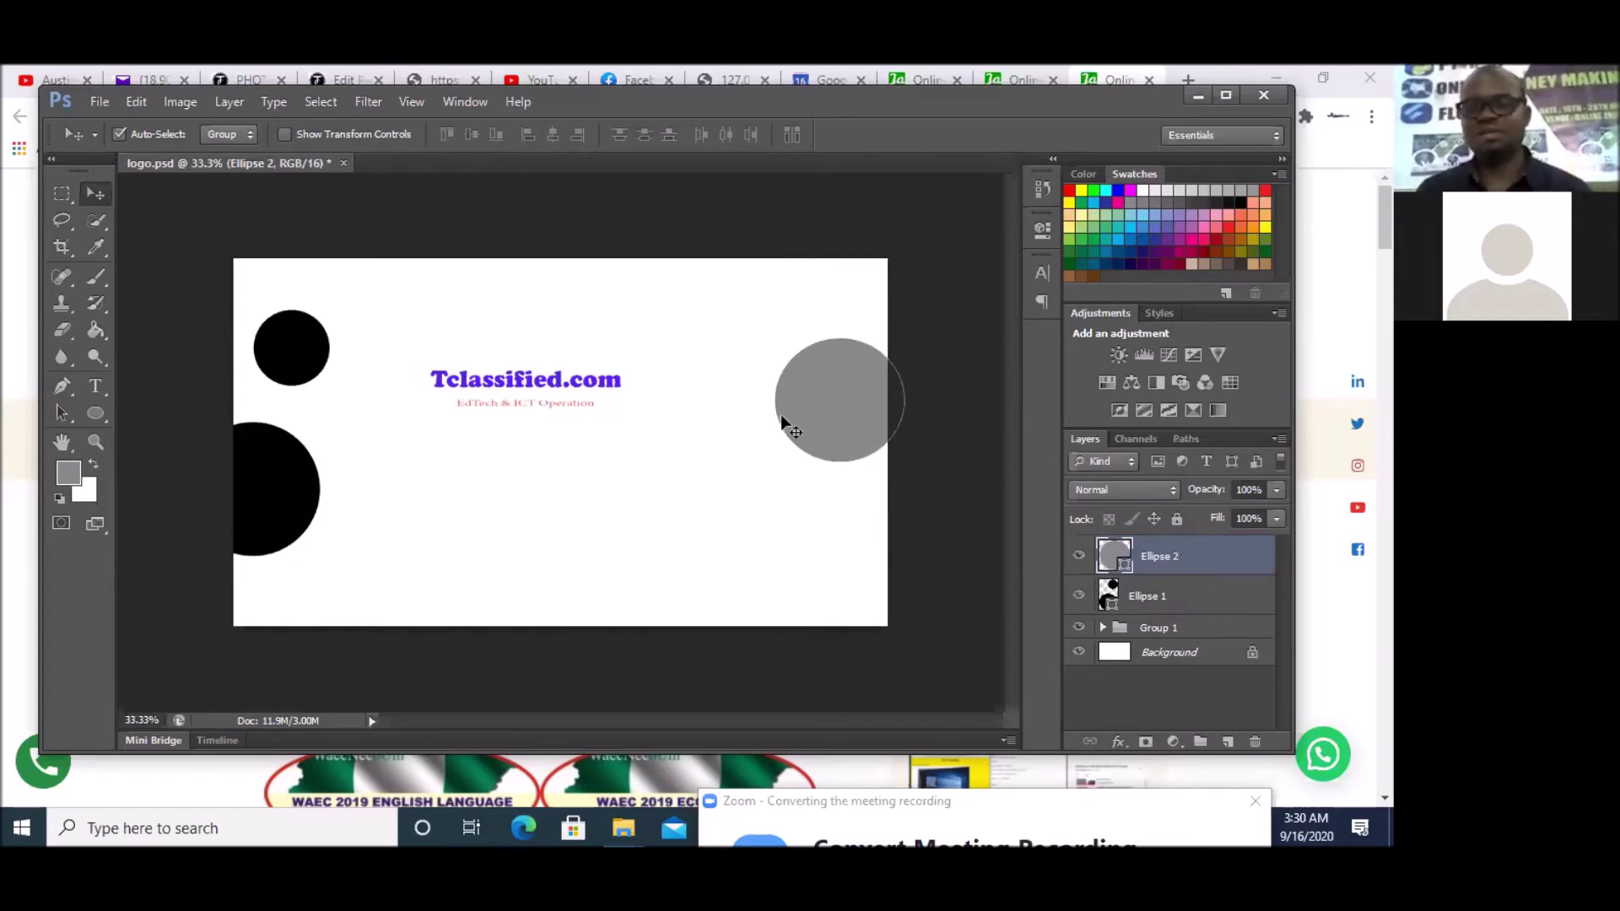
click(1257, 742)
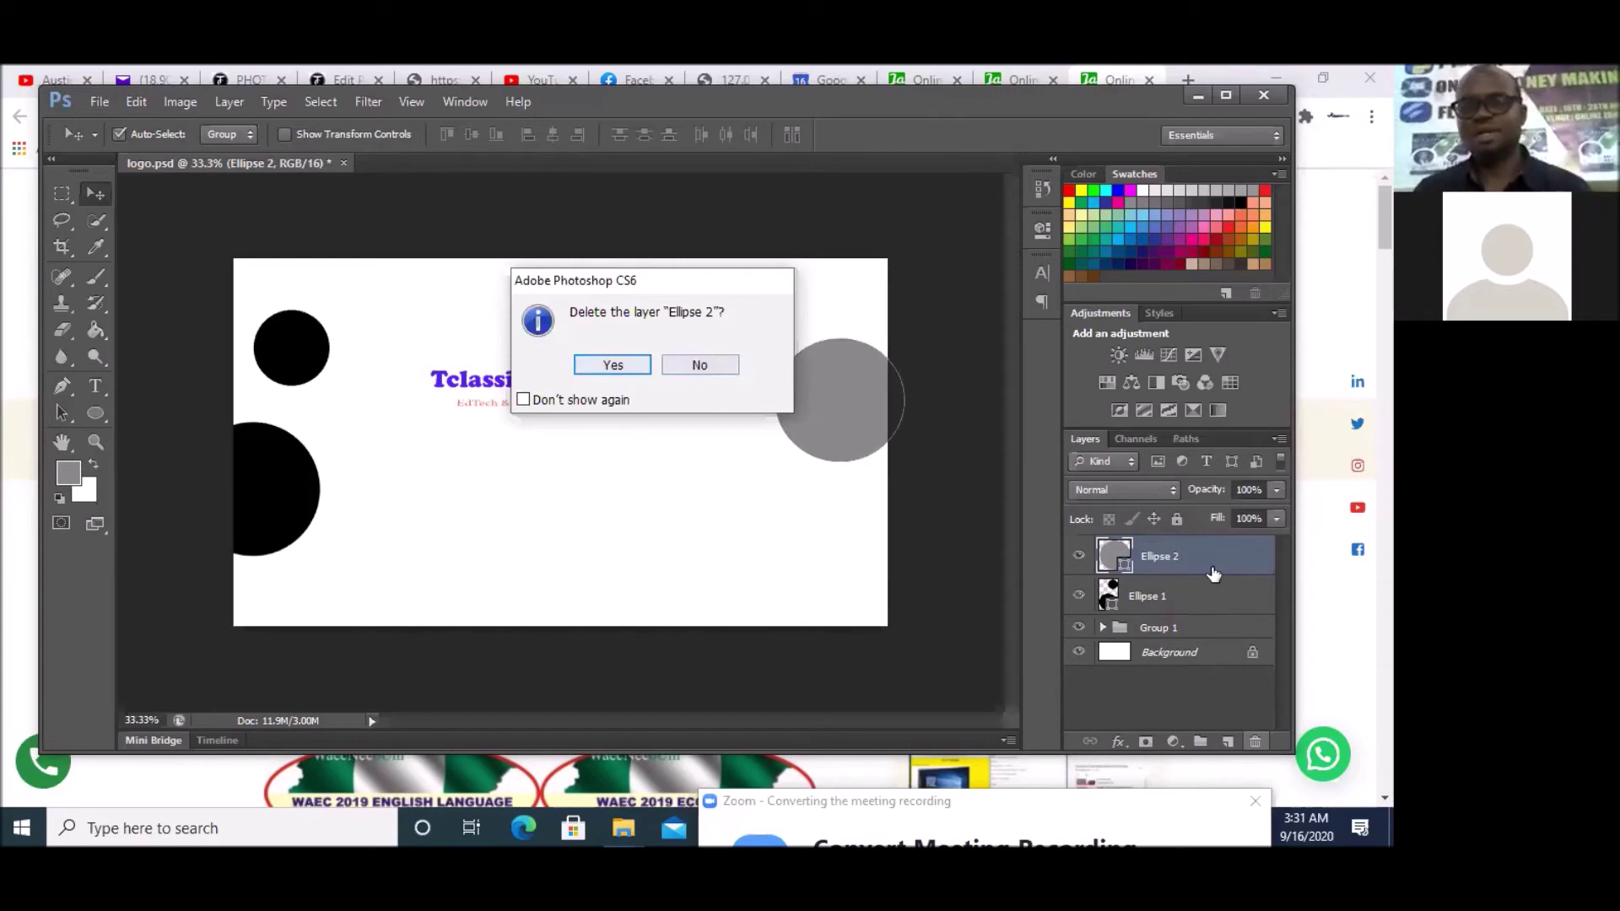
key(Return)
click(1256, 739)
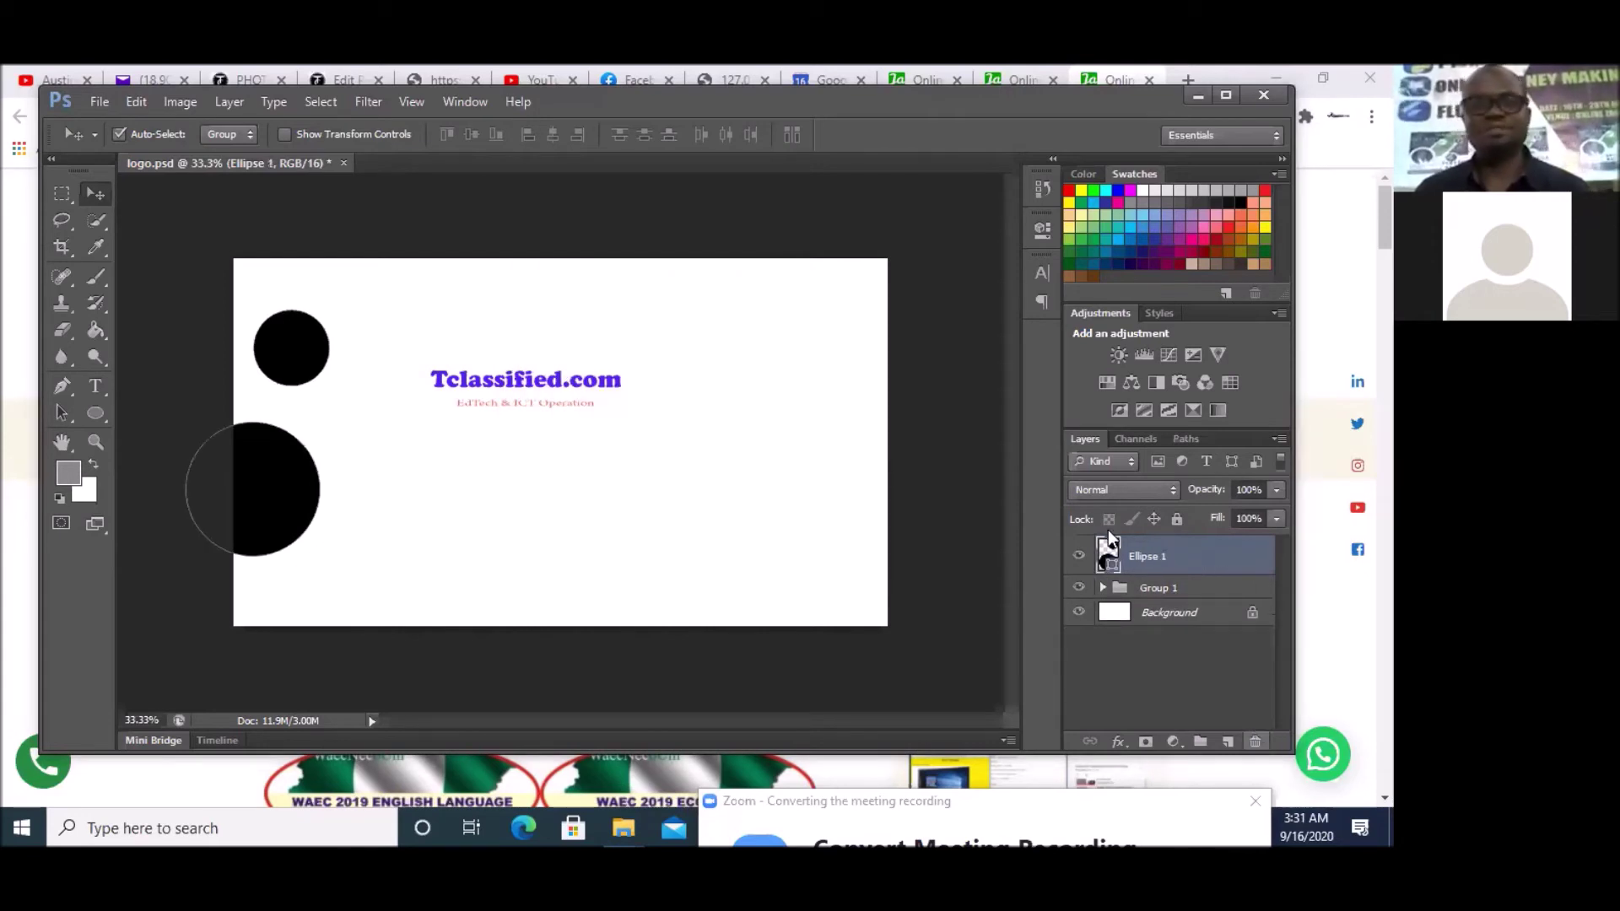
click(609, 368)
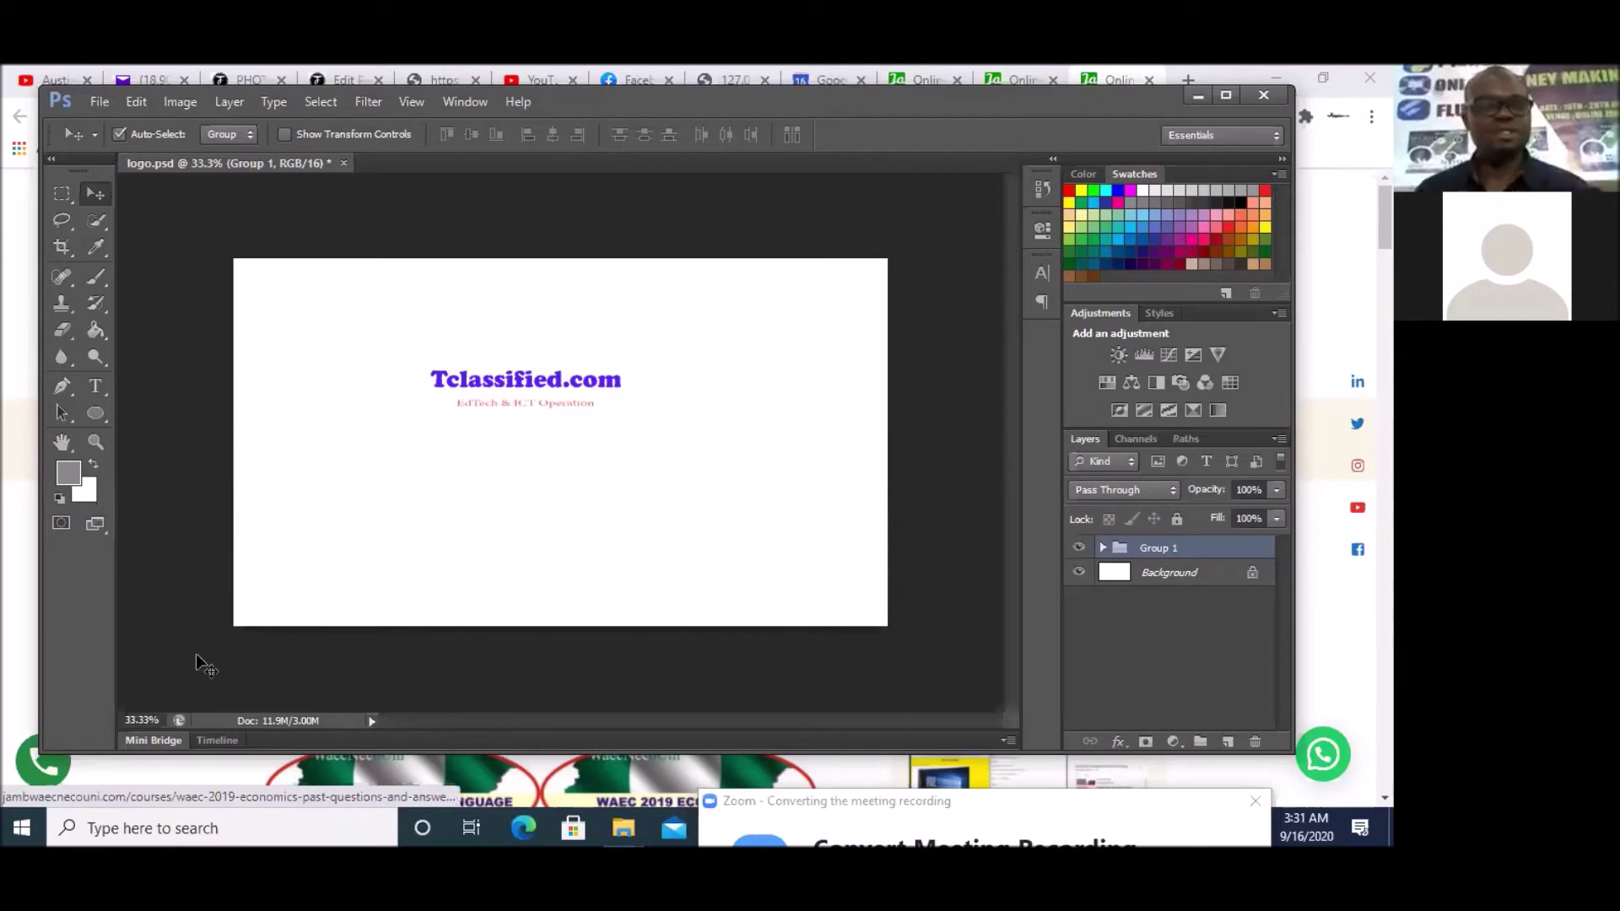
- Switch to the browser's Photoshop lesson page, review the ellipse and combine-shapes instructions, and move the Zoom conversion window aside
click(10, 526)
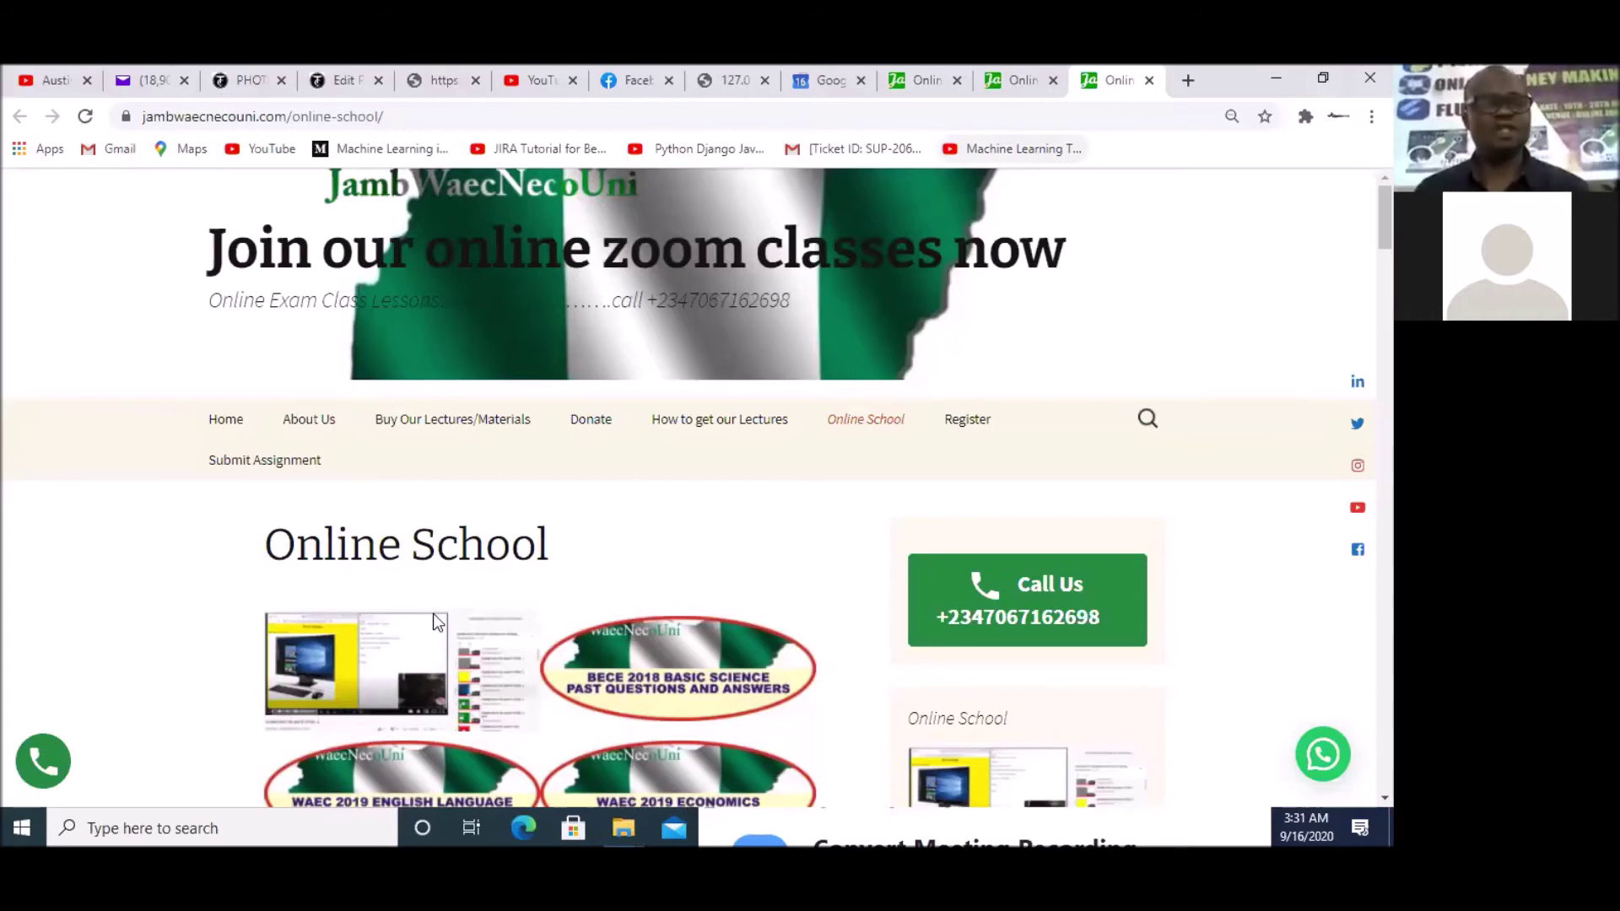
key(ctrl+3)
scroll(439, 620, up, 2)
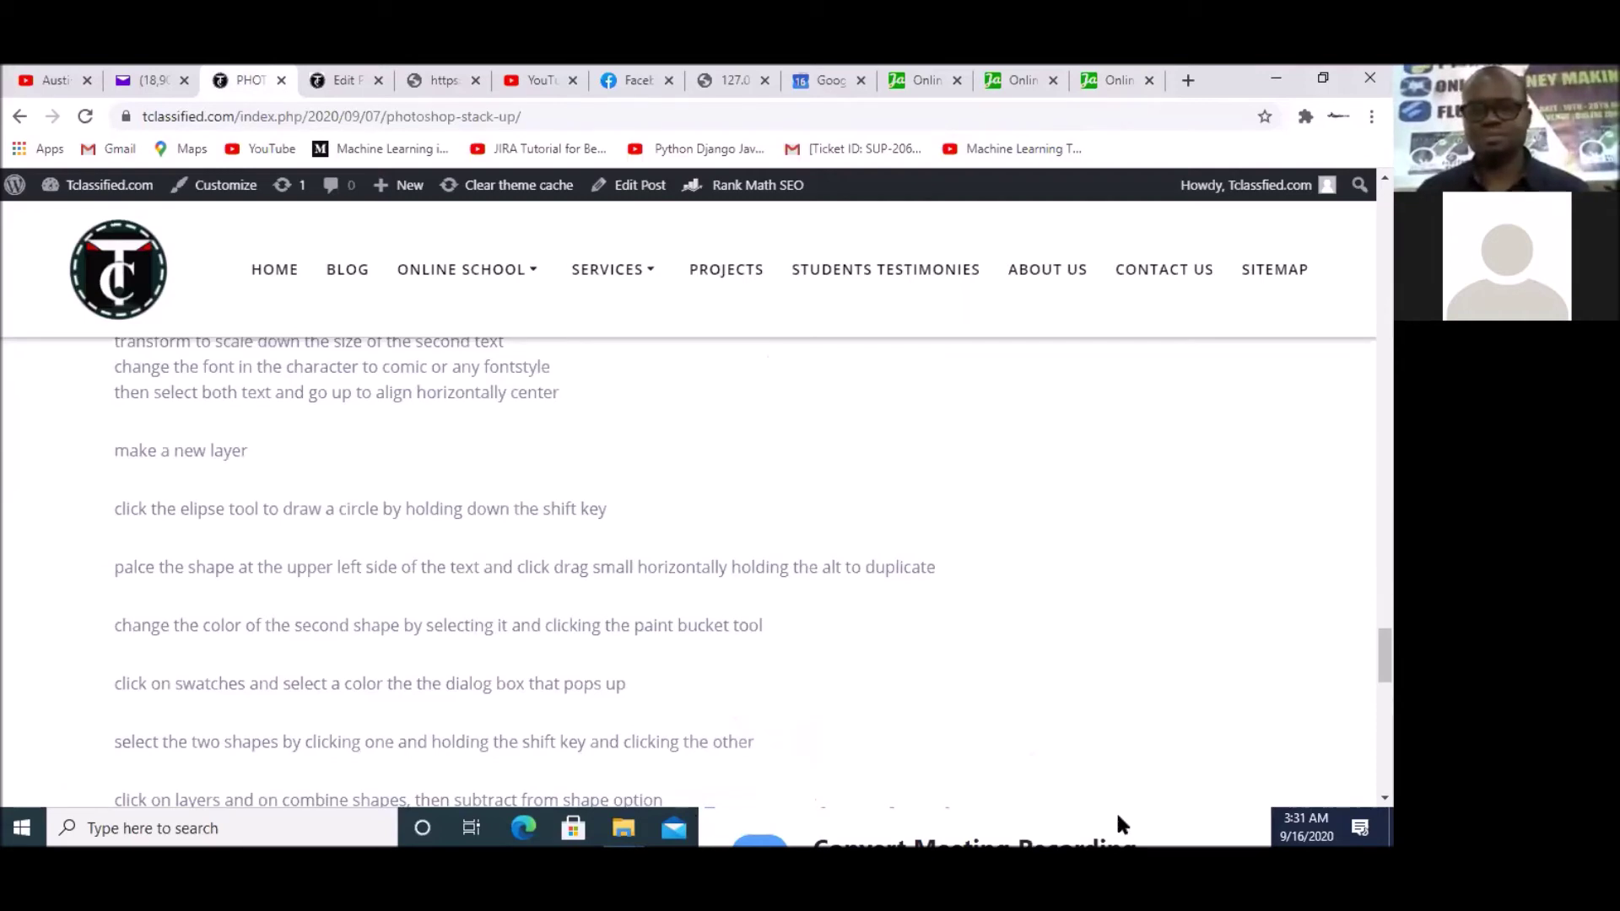
click(1164, 820)
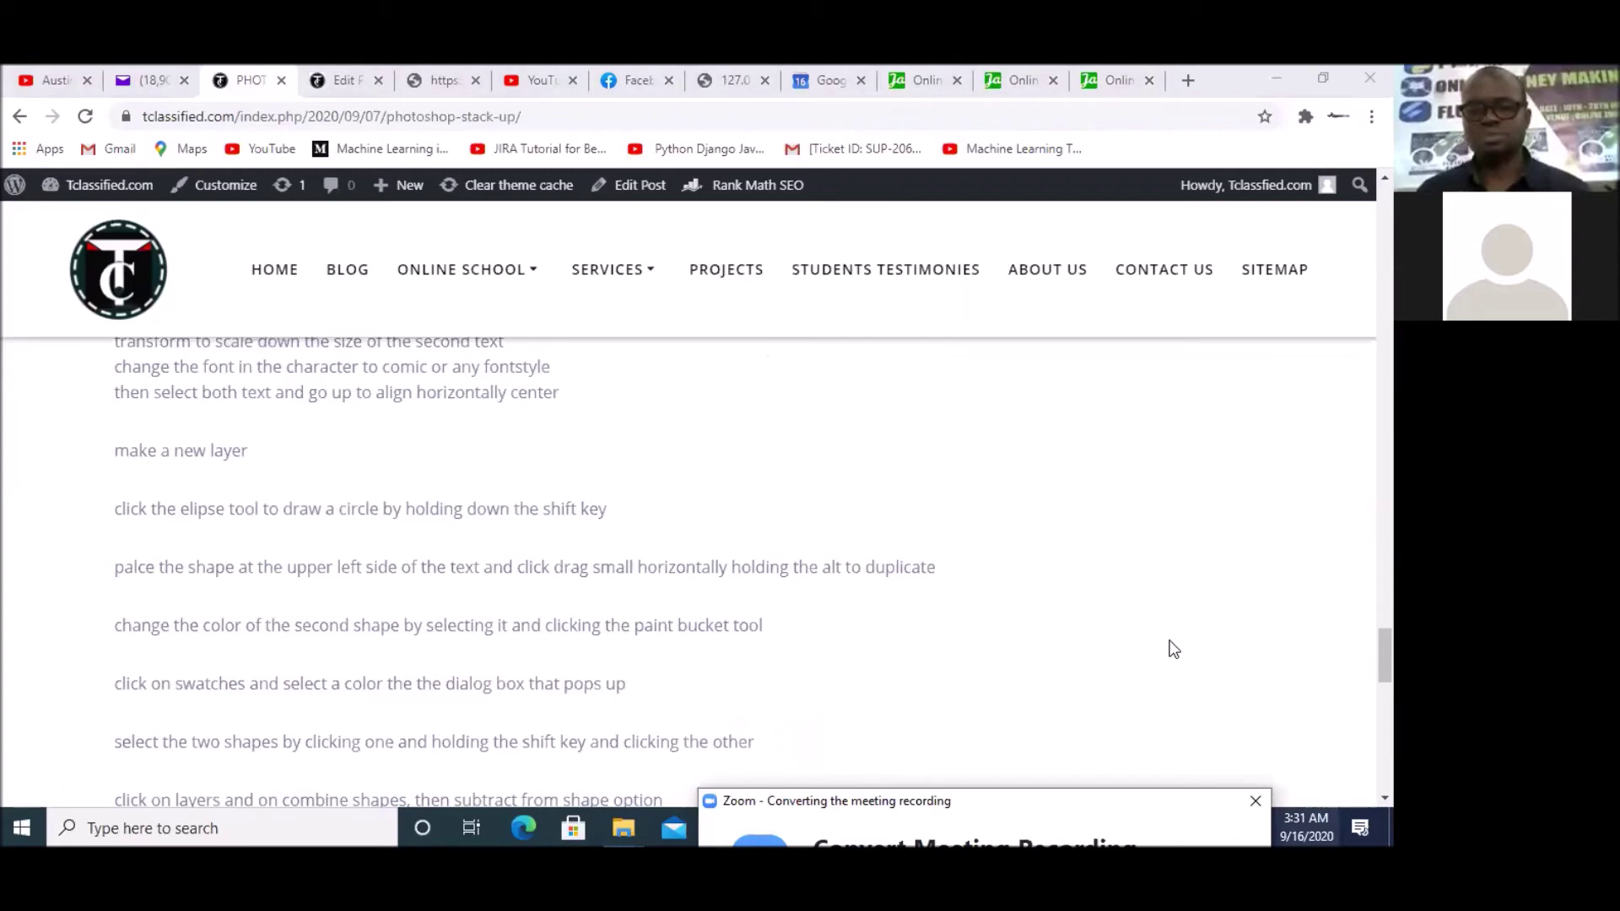
drag(1151, 798, 589, 806)
- Return to Photoshop, add a new layer above the logo text group, and draw a circle of about 231 px just left of the text
click(774, 826)
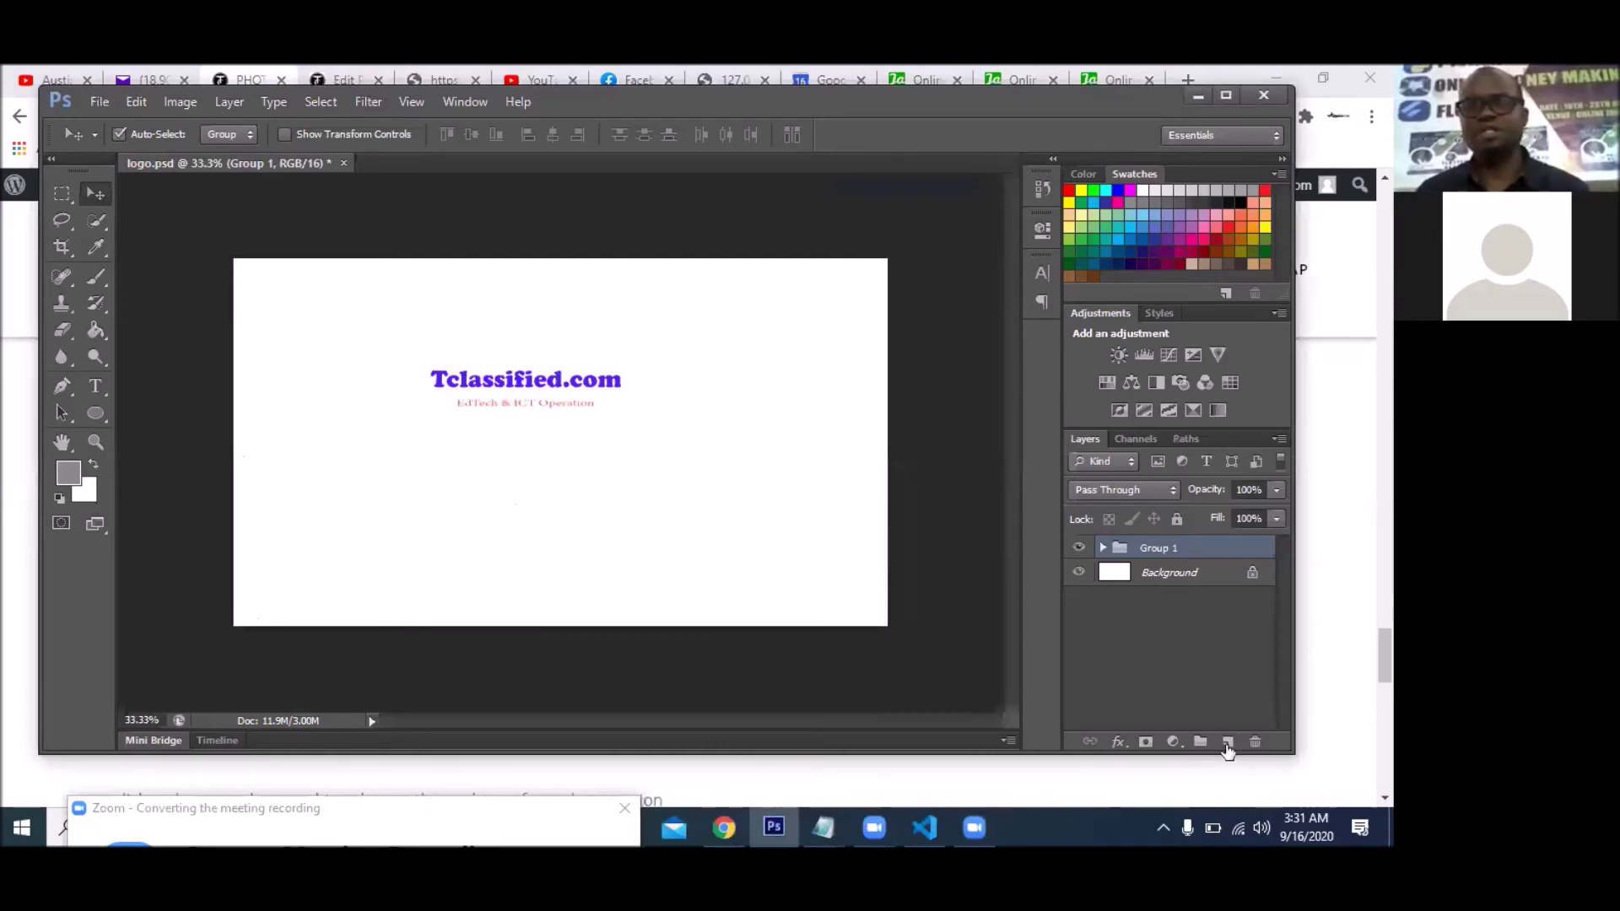
click(1226, 744)
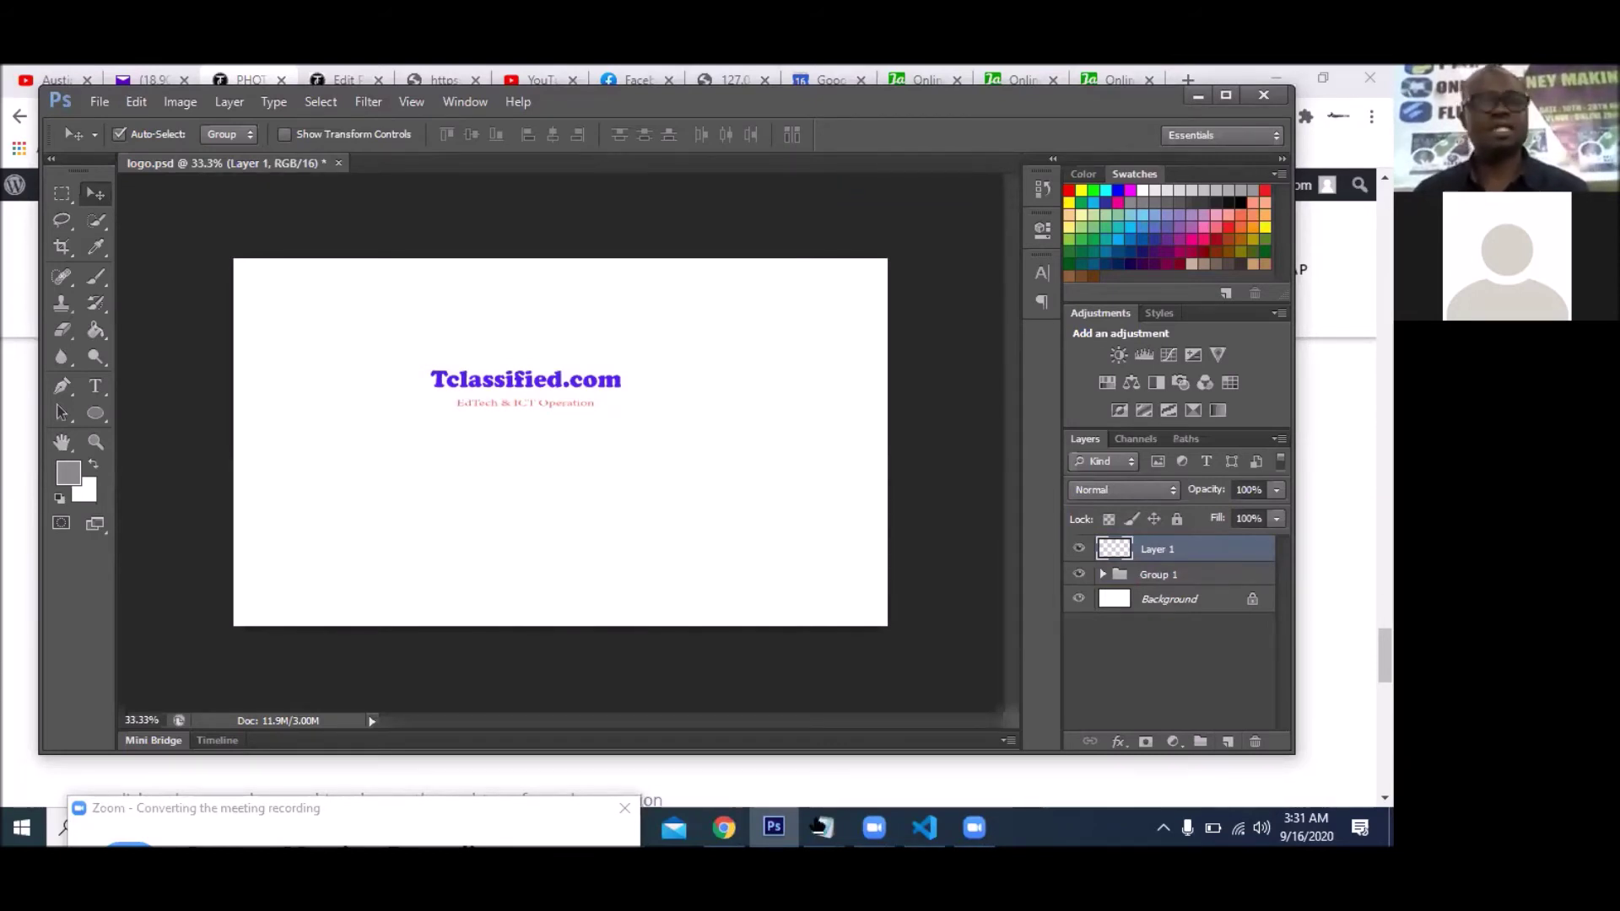
key(alt+Tab)
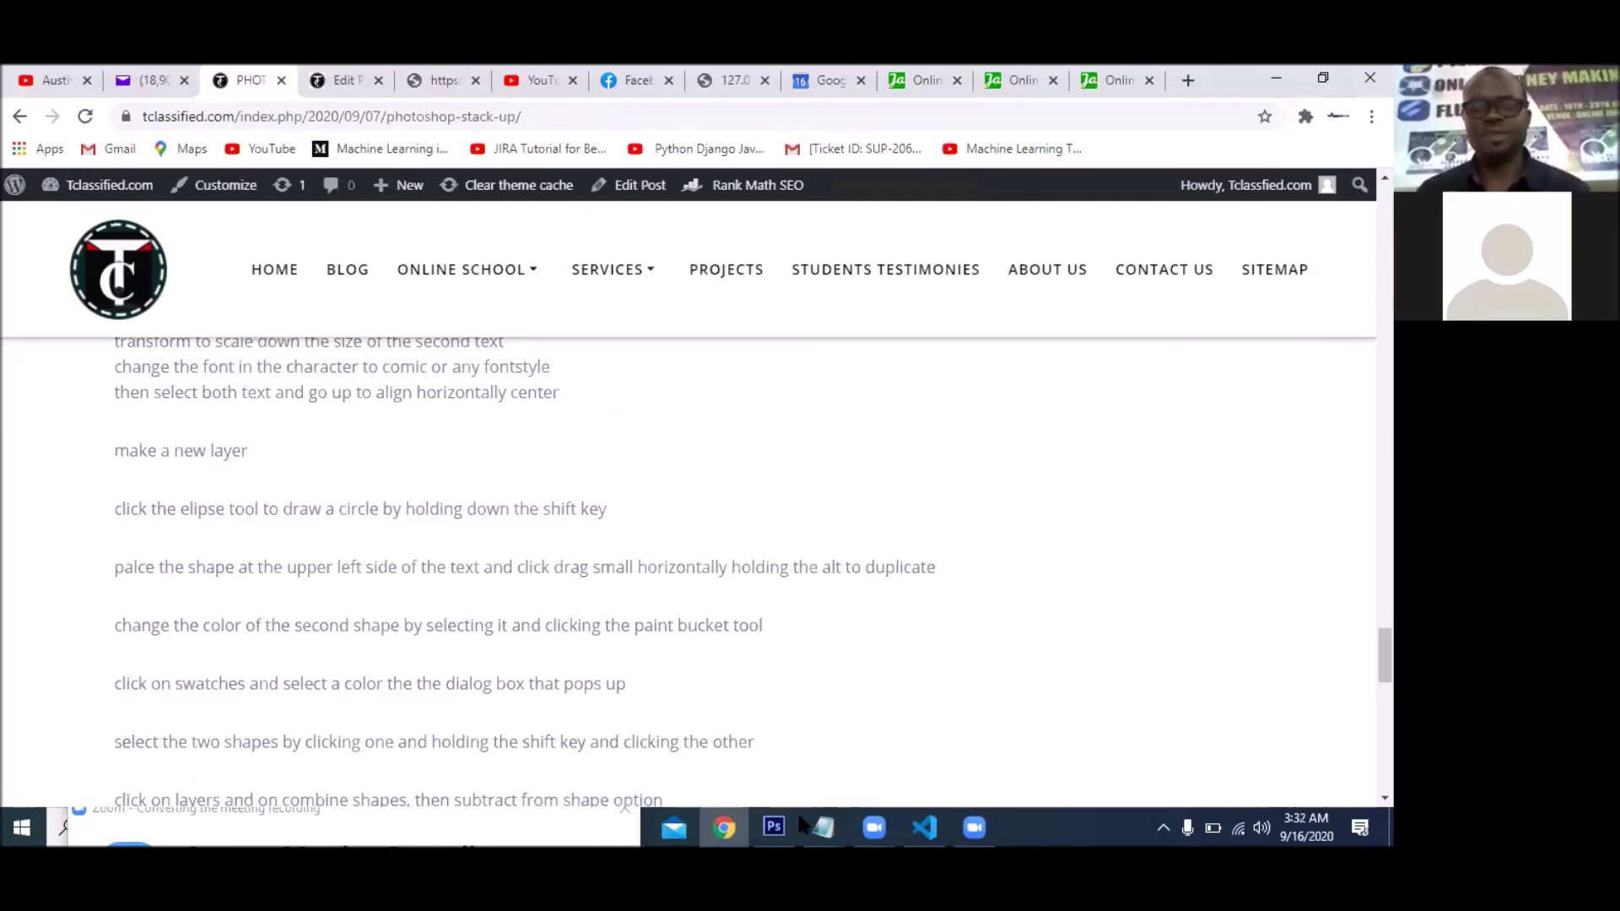
click(775, 827)
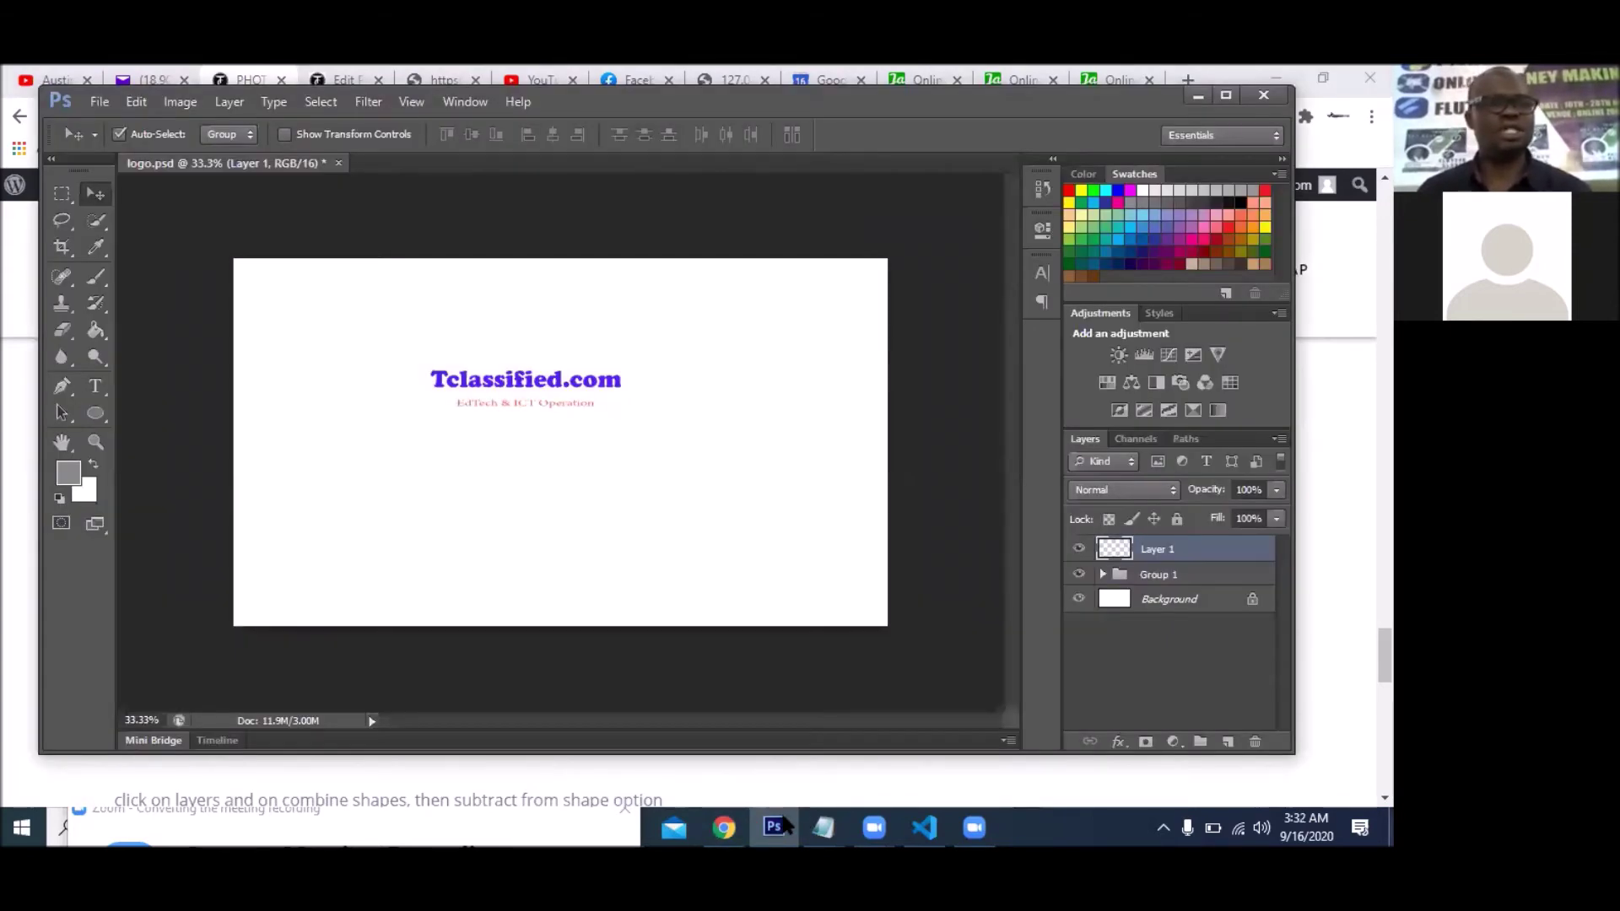
click(94, 415)
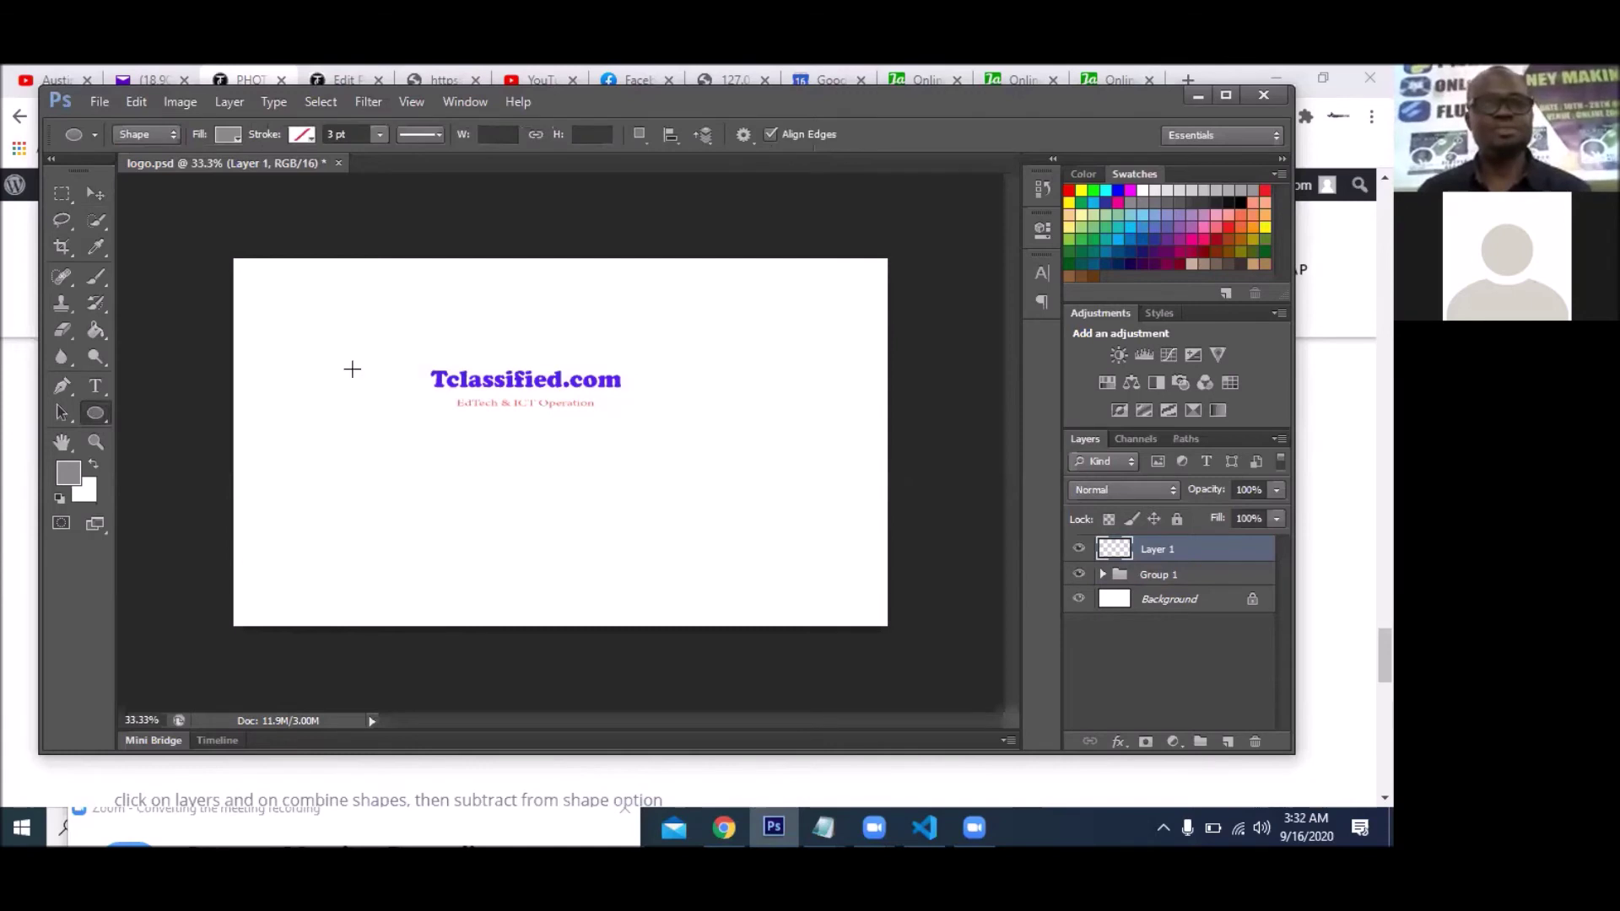
mouse_move(409, 422)
mouse_down()
mouse_move(448, 448)
mouse_move(419, 422)
mouse_move(434, 431)
mouse_up()
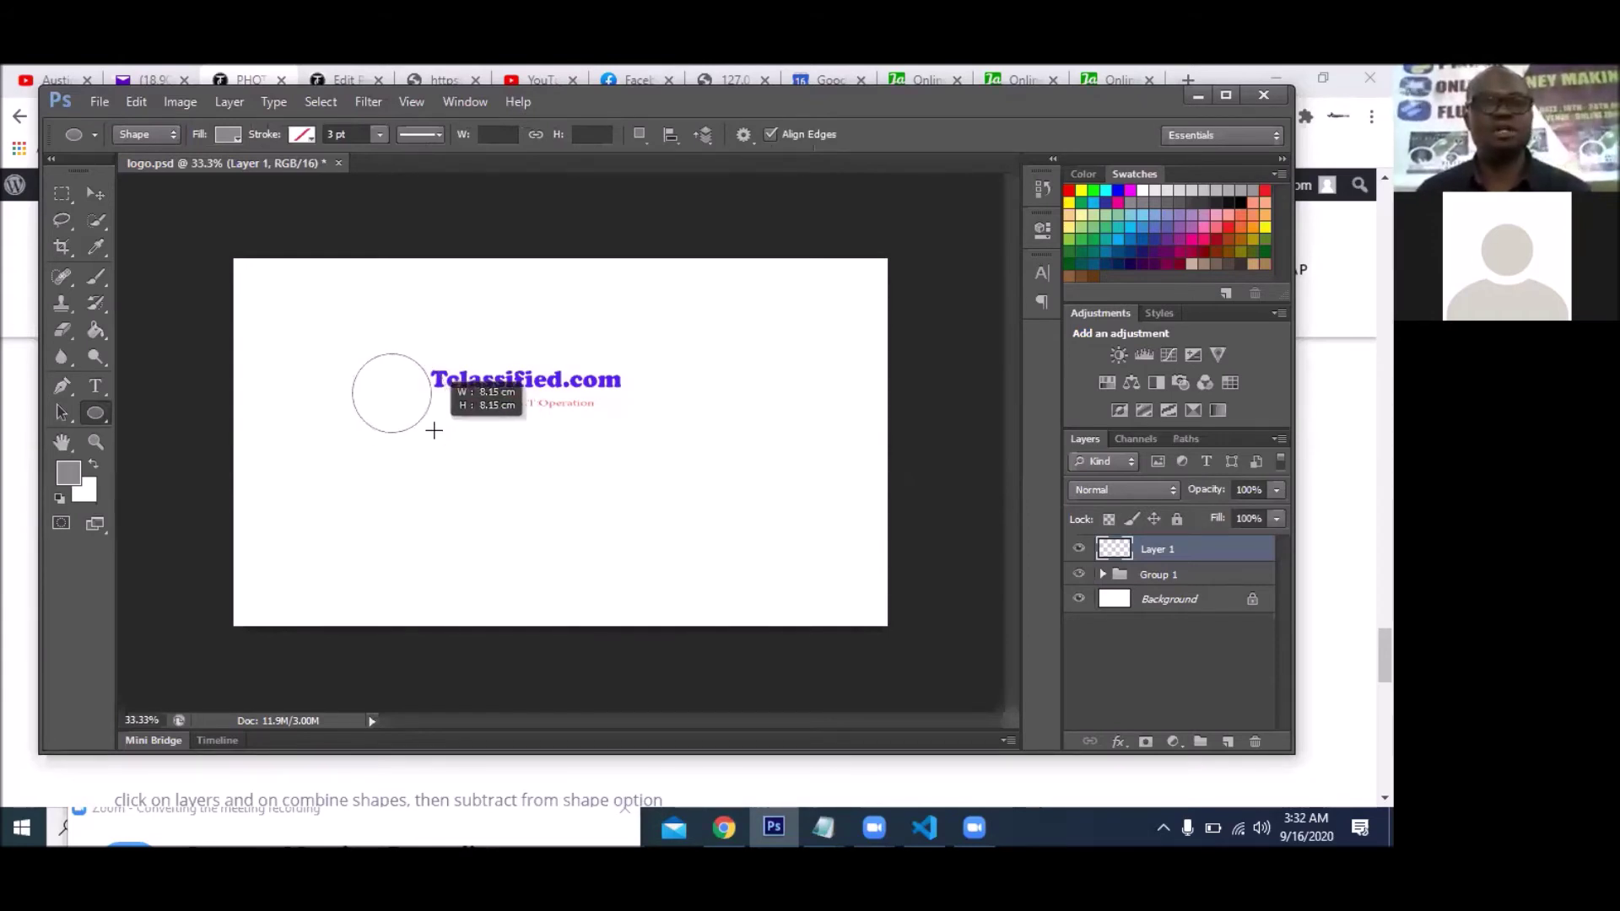
drag(433, 431, 434, 429)
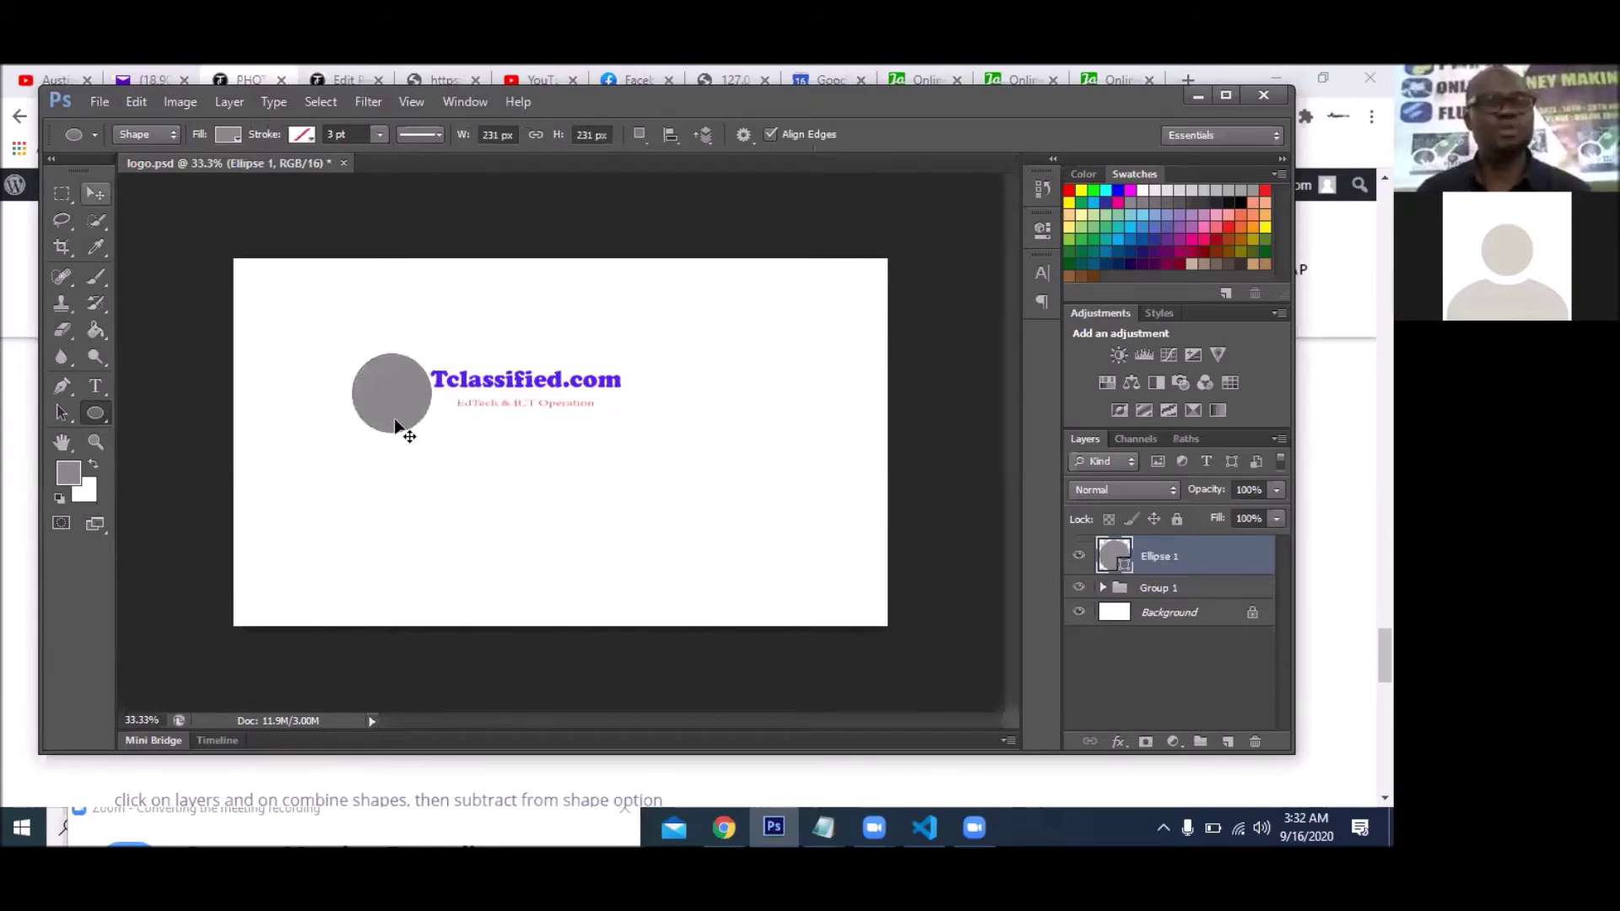
- Duplicate the grey circle slightly to the right, rasterize the copy and fill it with magenta using the Paint Bucket
key(v)
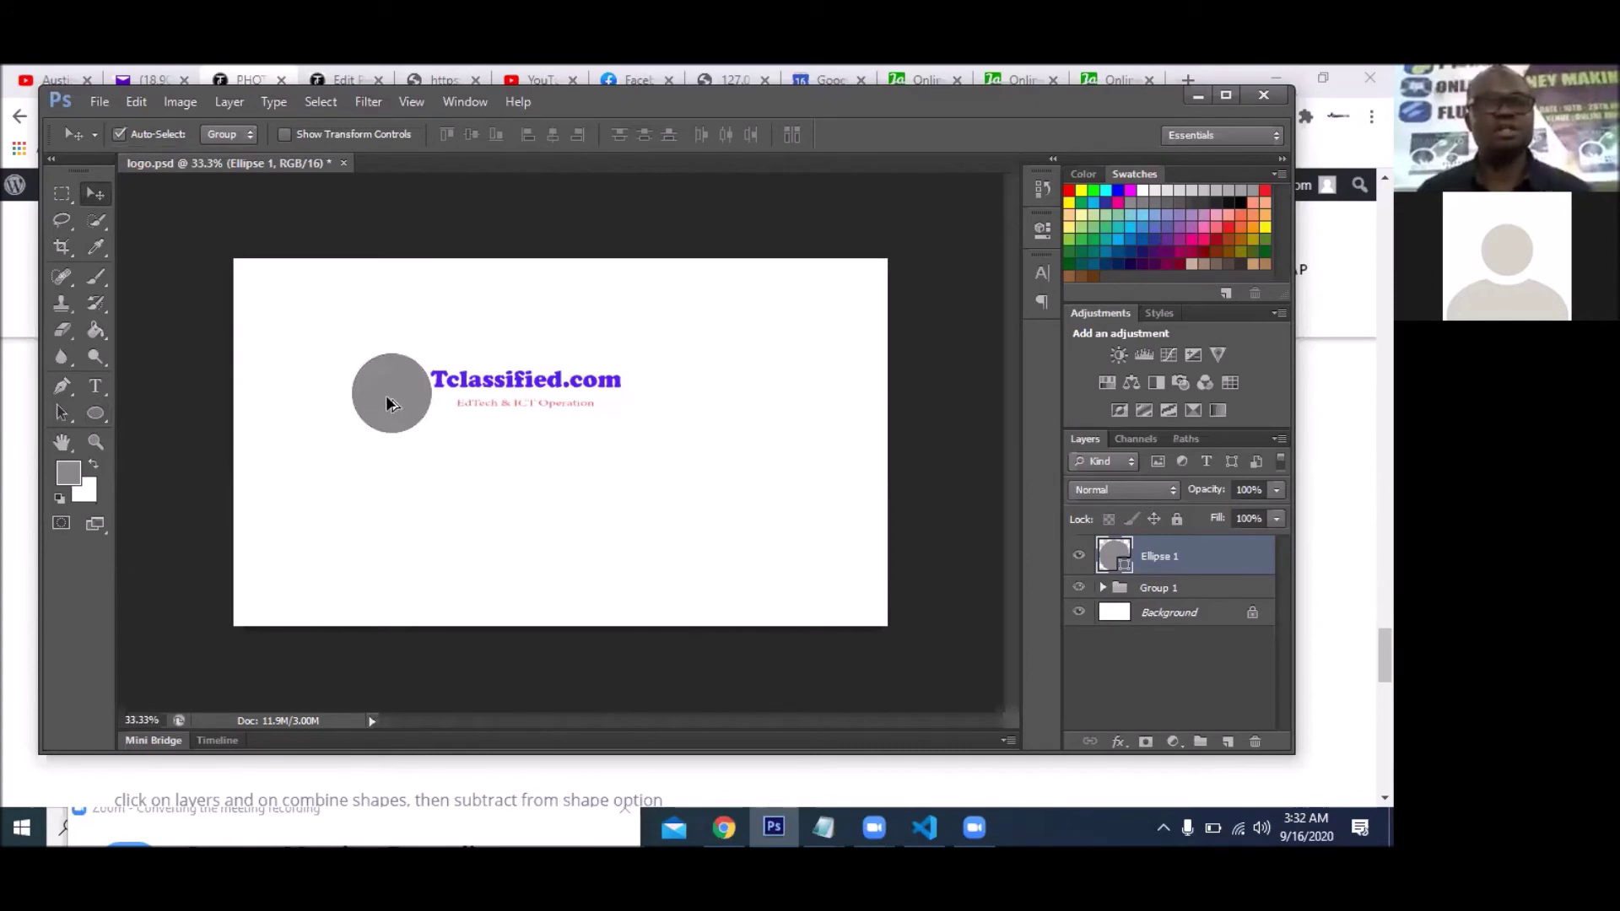
drag(394, 402, 397, 397)
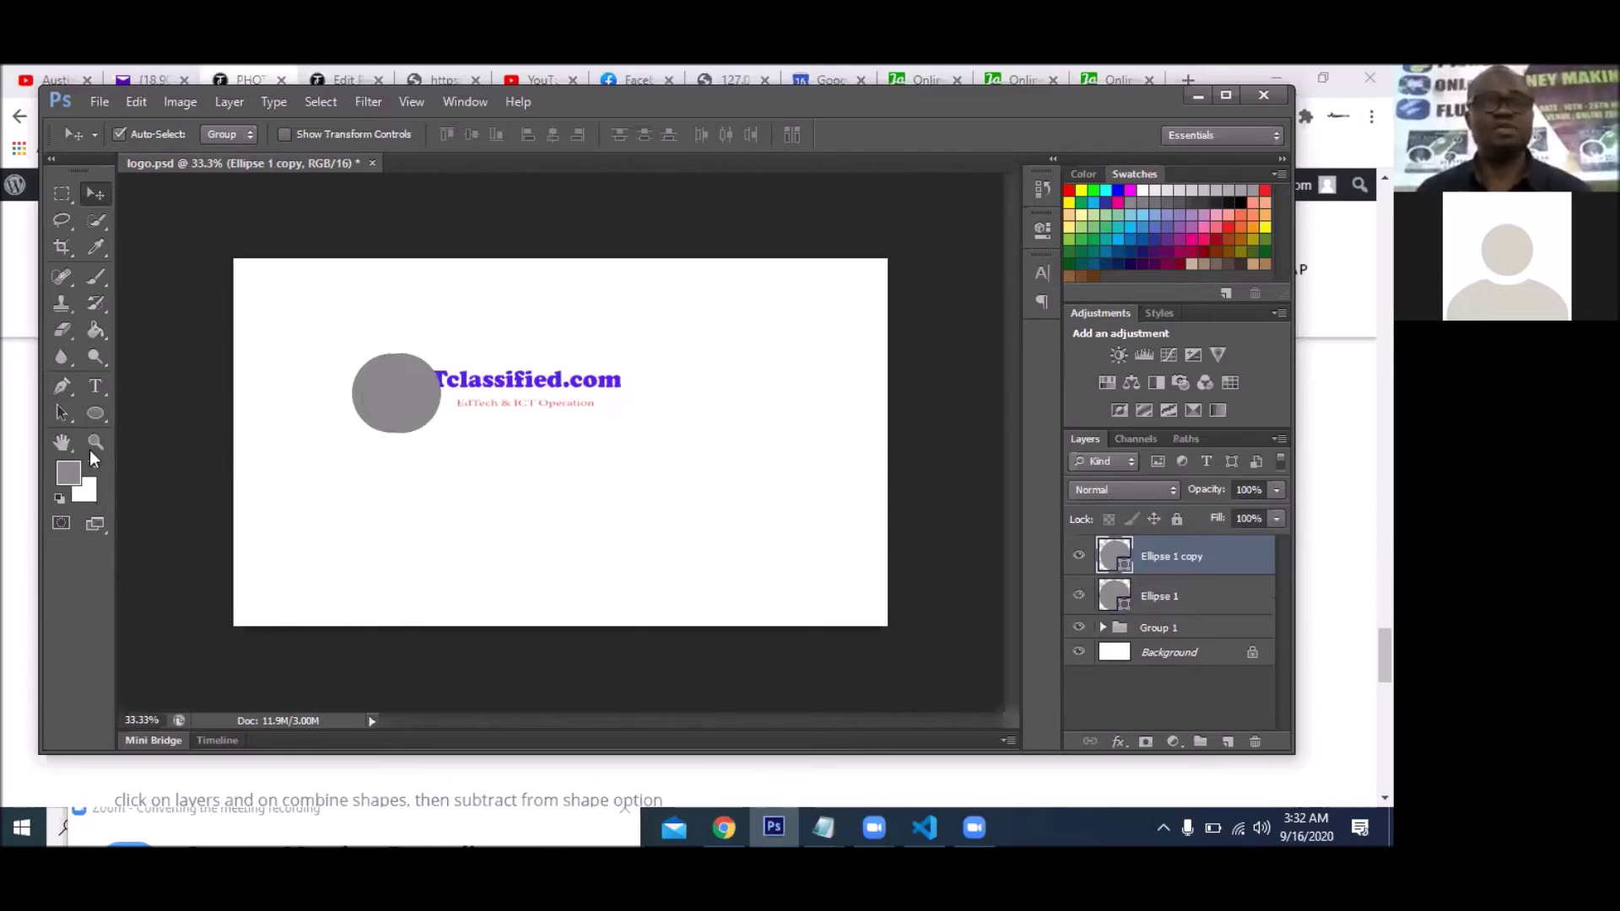
click(94, 333)
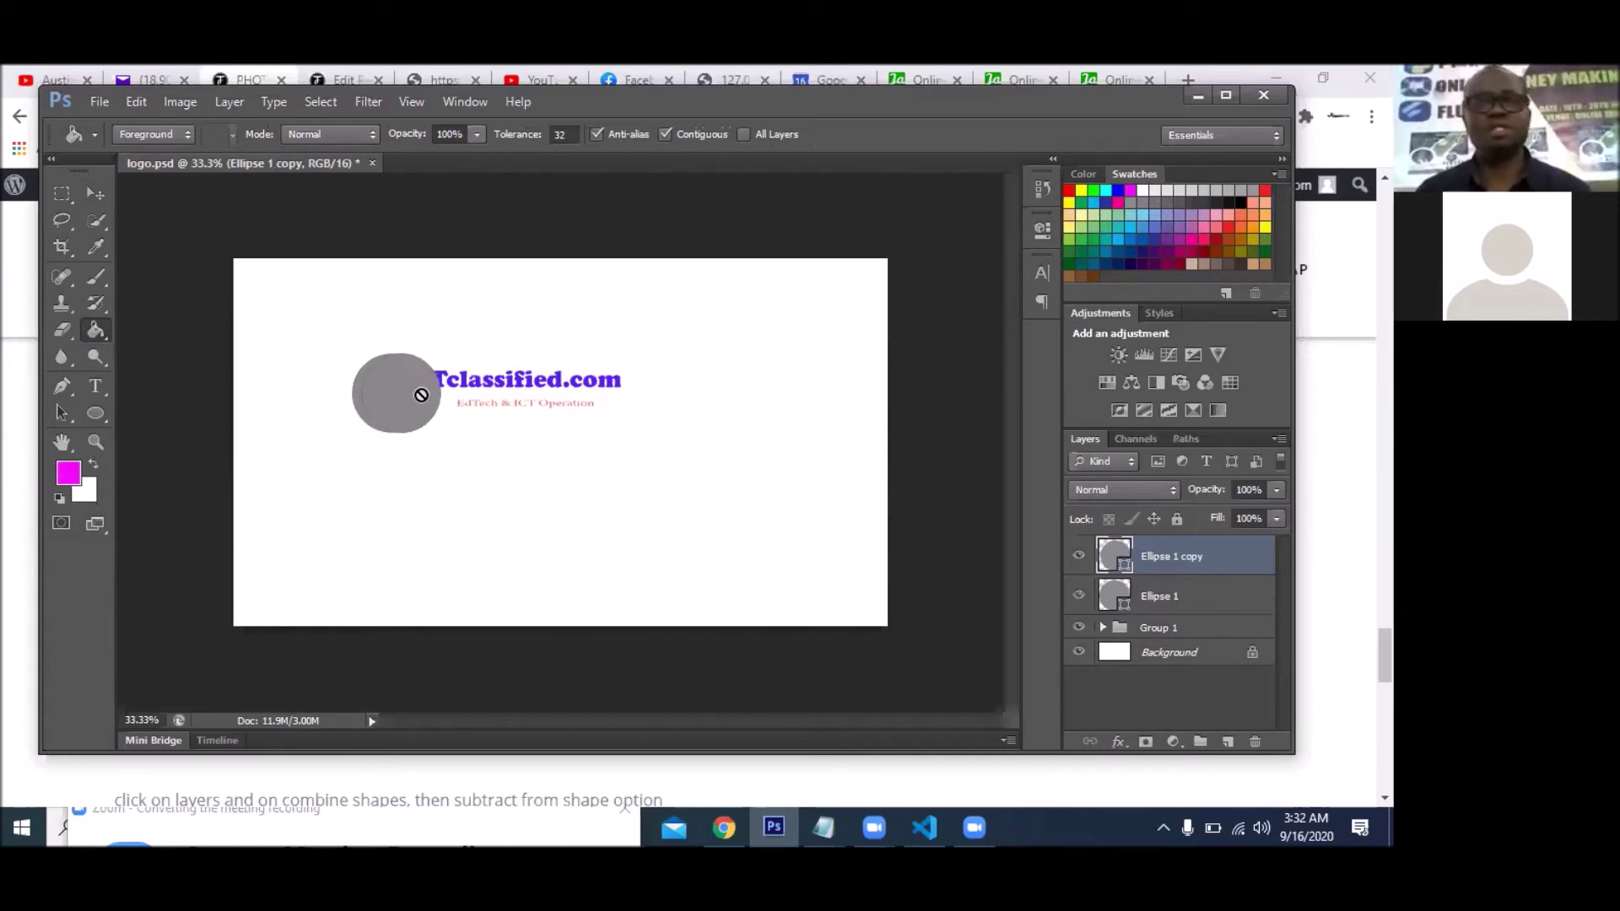
click(560, 391)
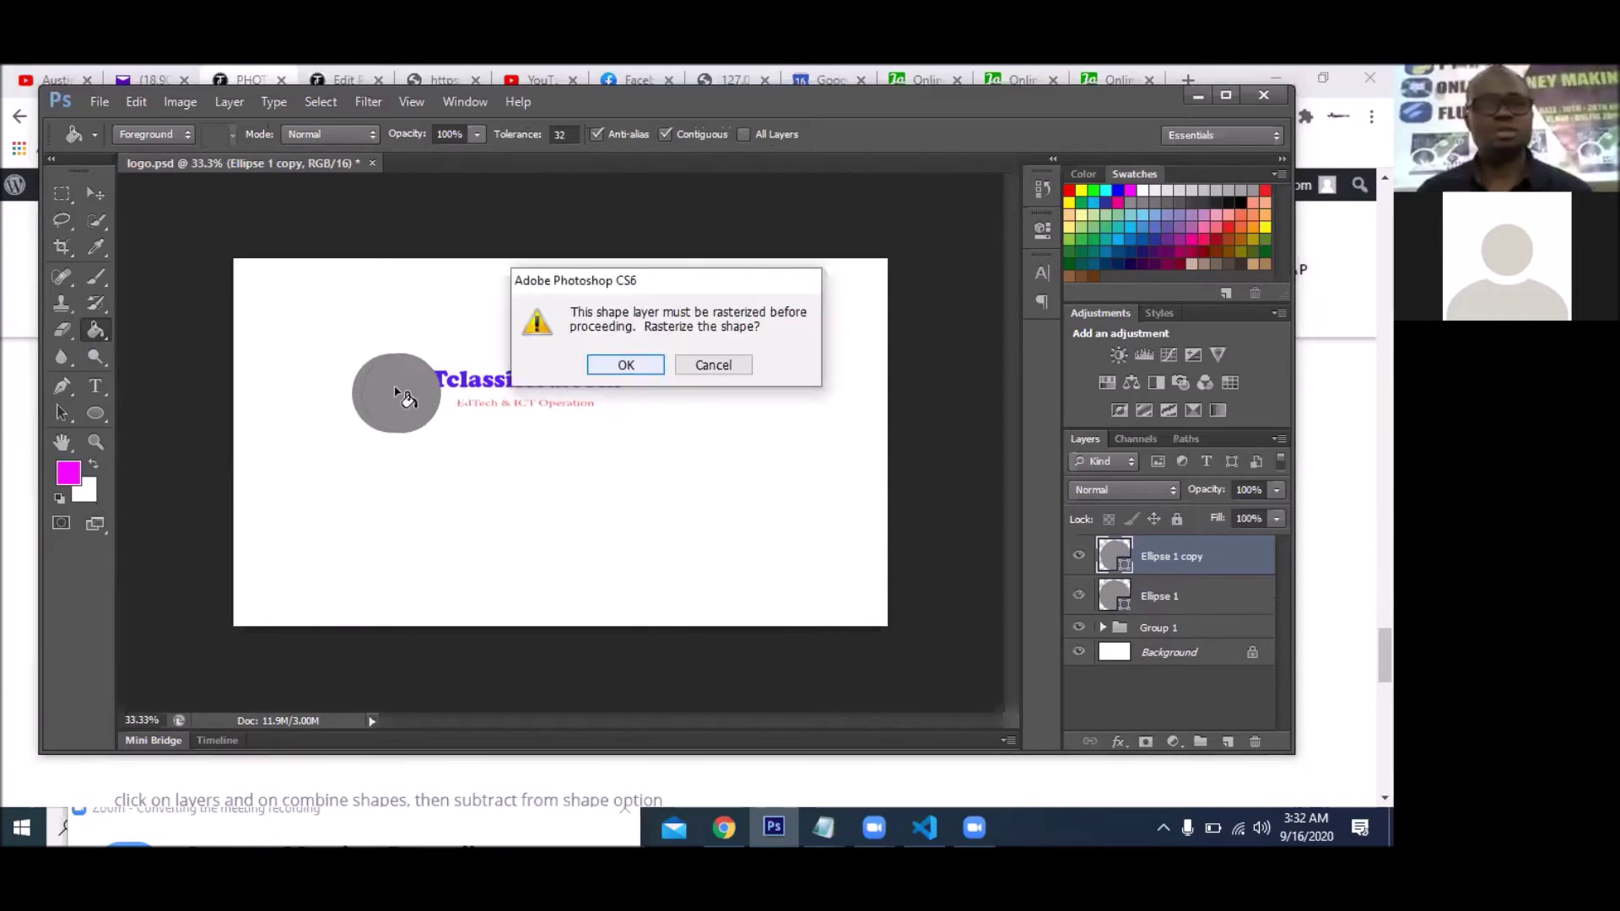
key(Return)
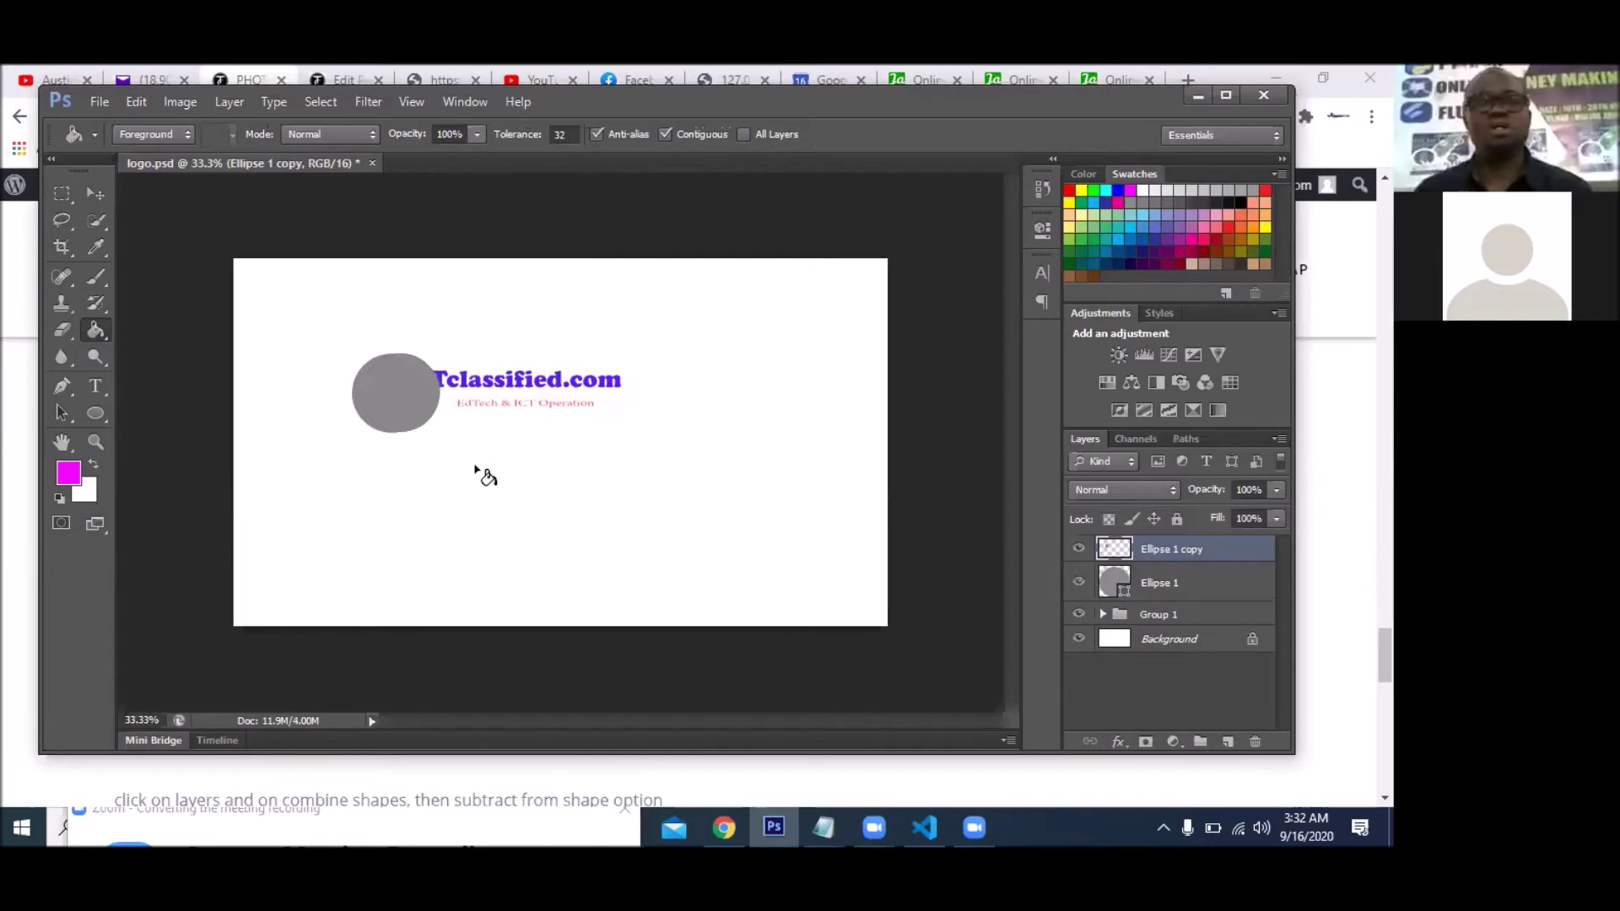
click(419, 411)
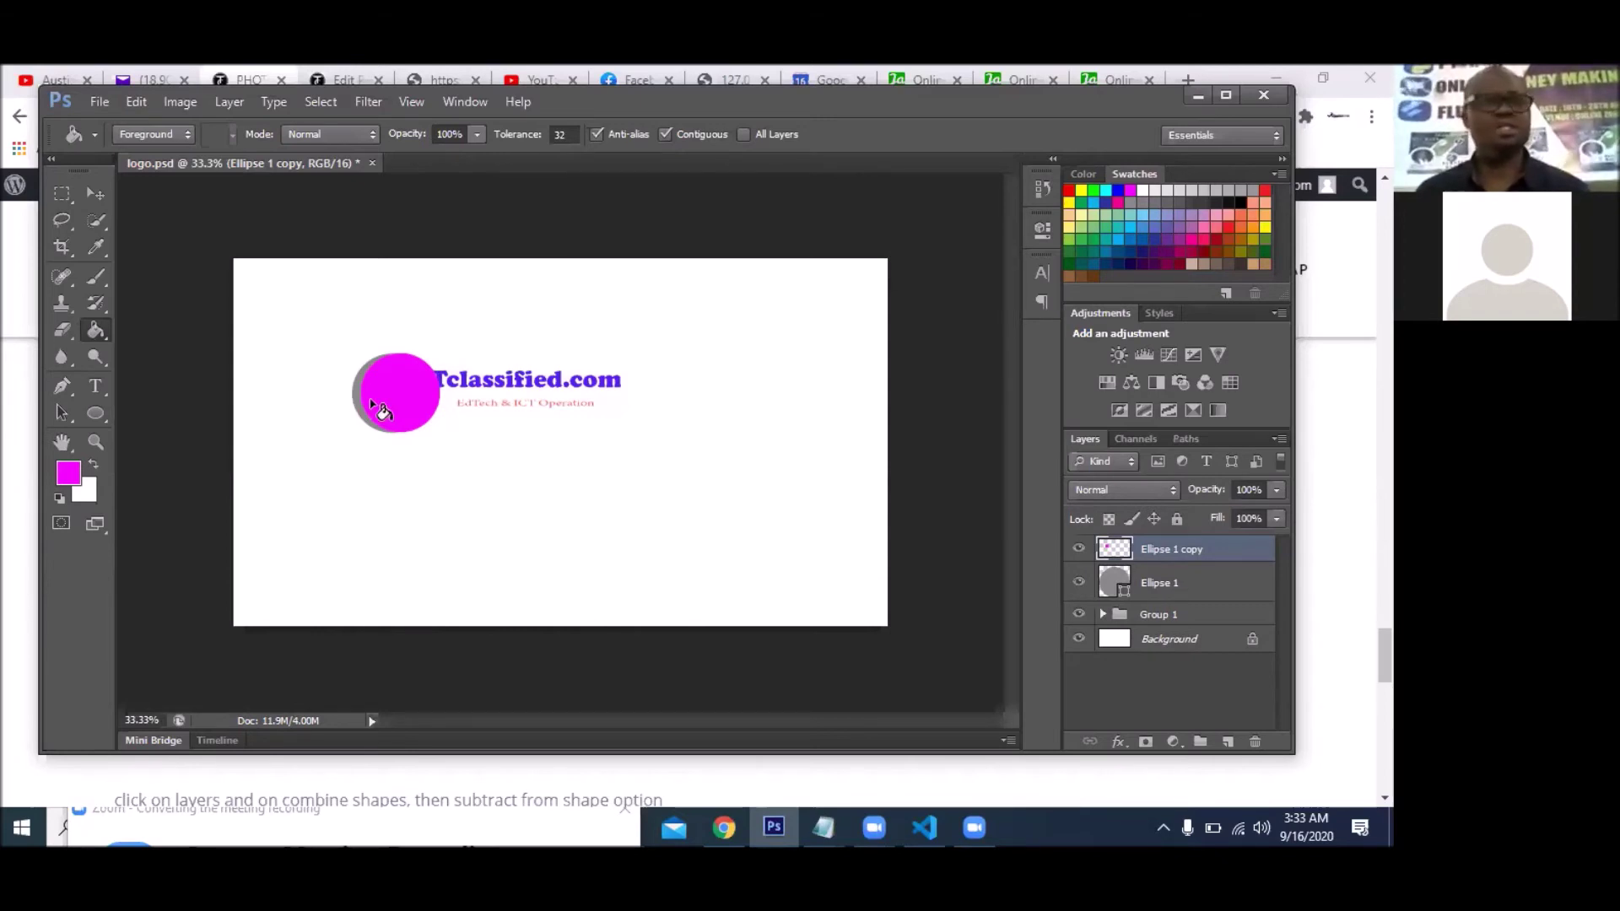
- Select the grey and magenta circles together, try to combine their shapes, and move the pair slightly left and up
click(97, 195)
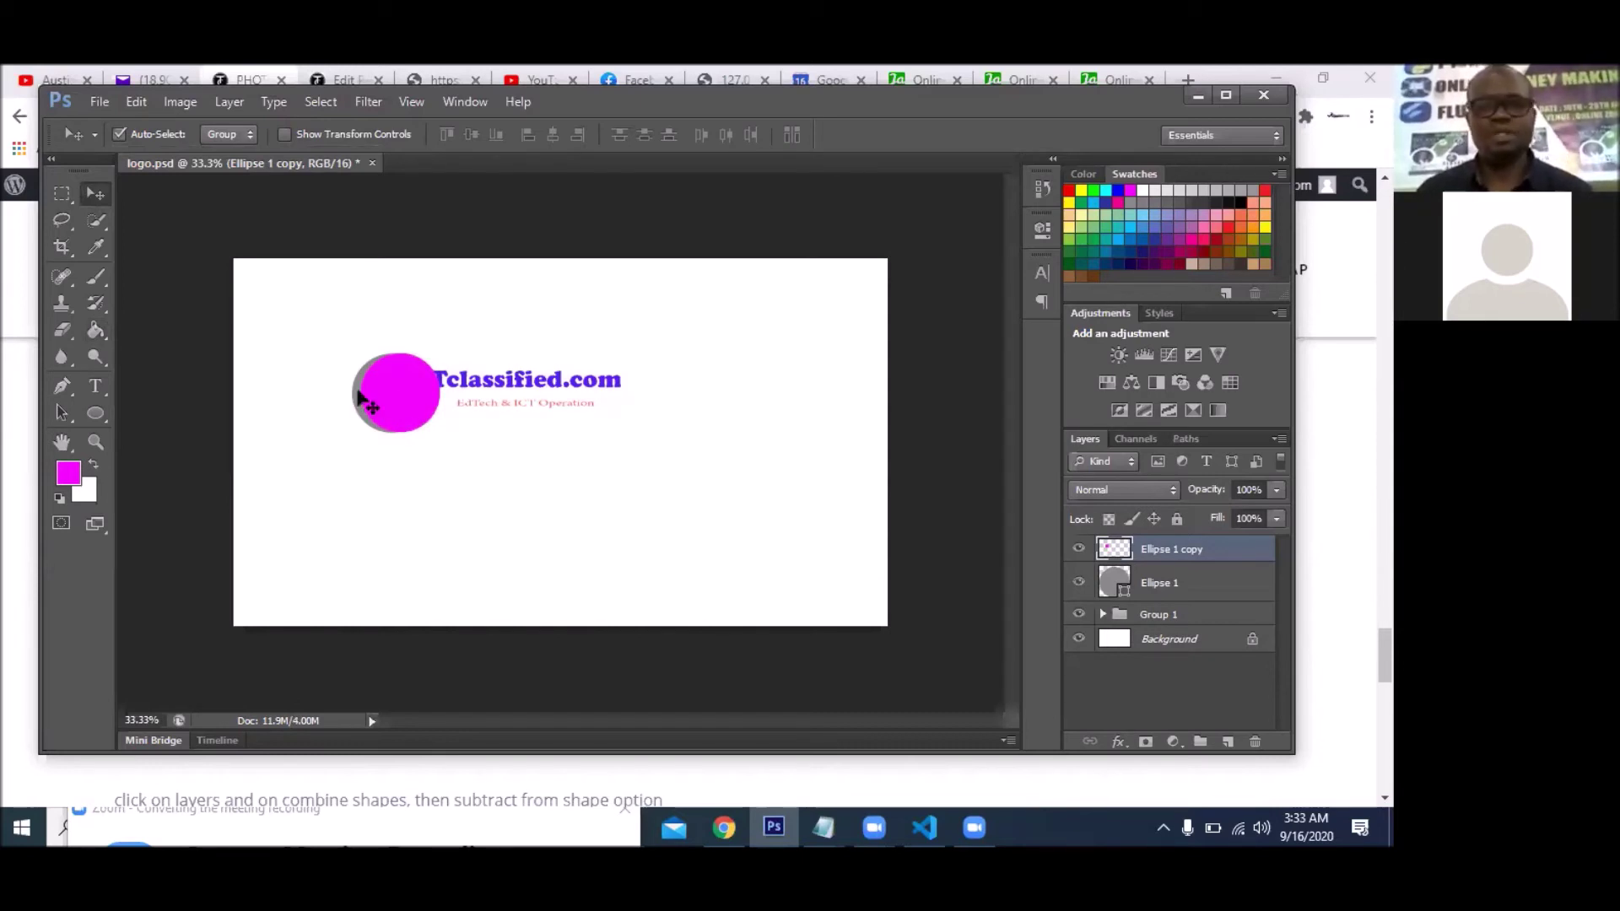
shift+click(360, 393)
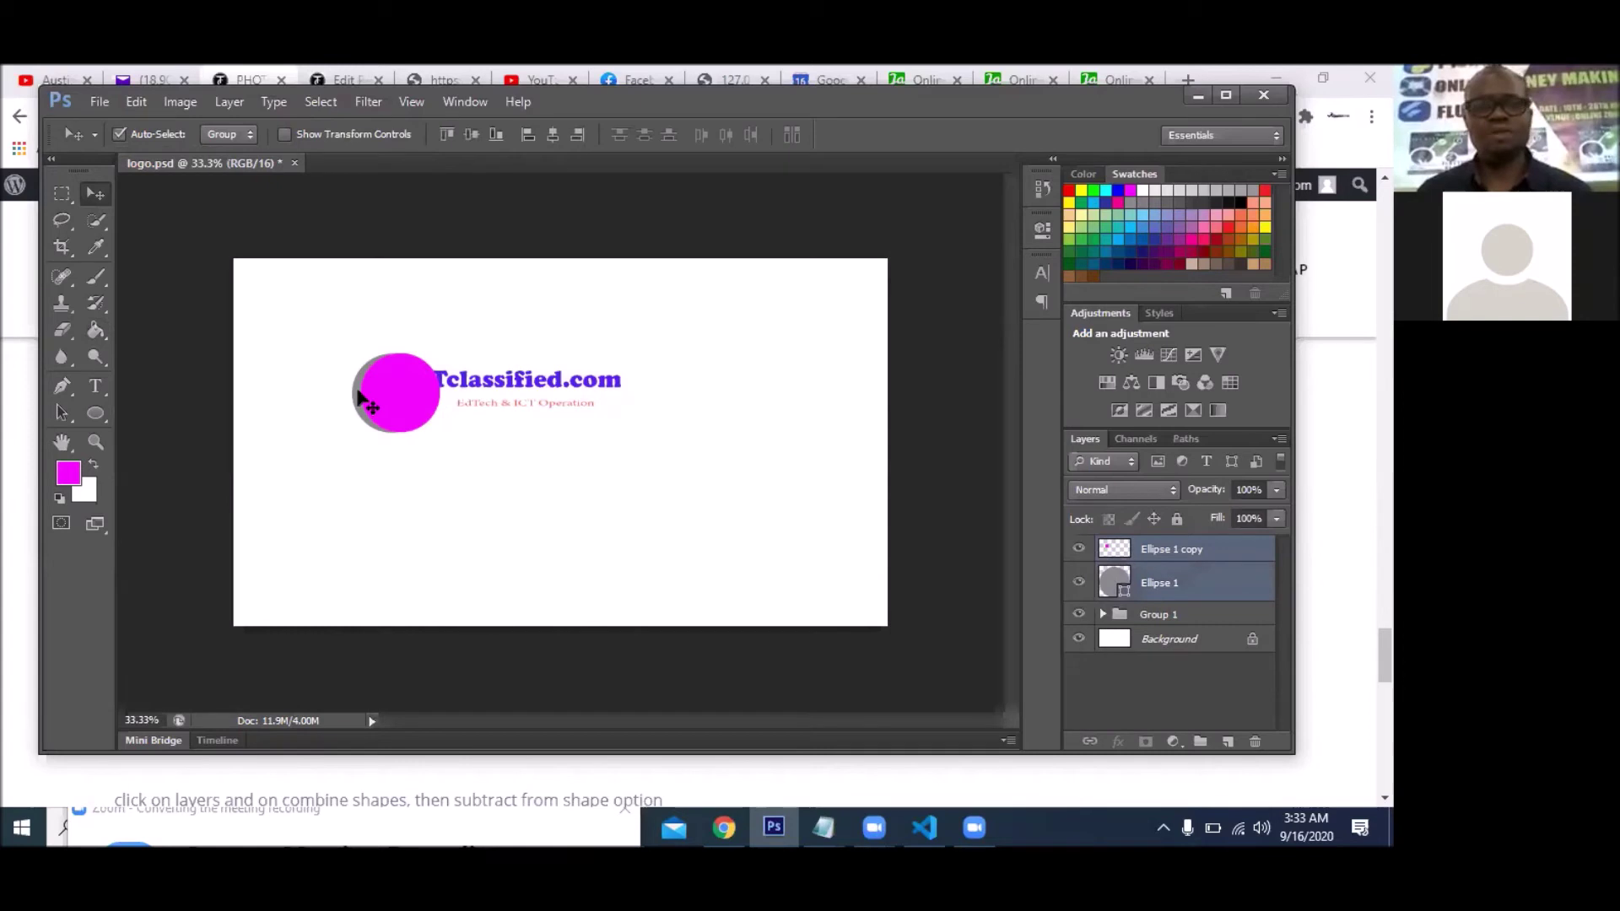
click(216, 102)
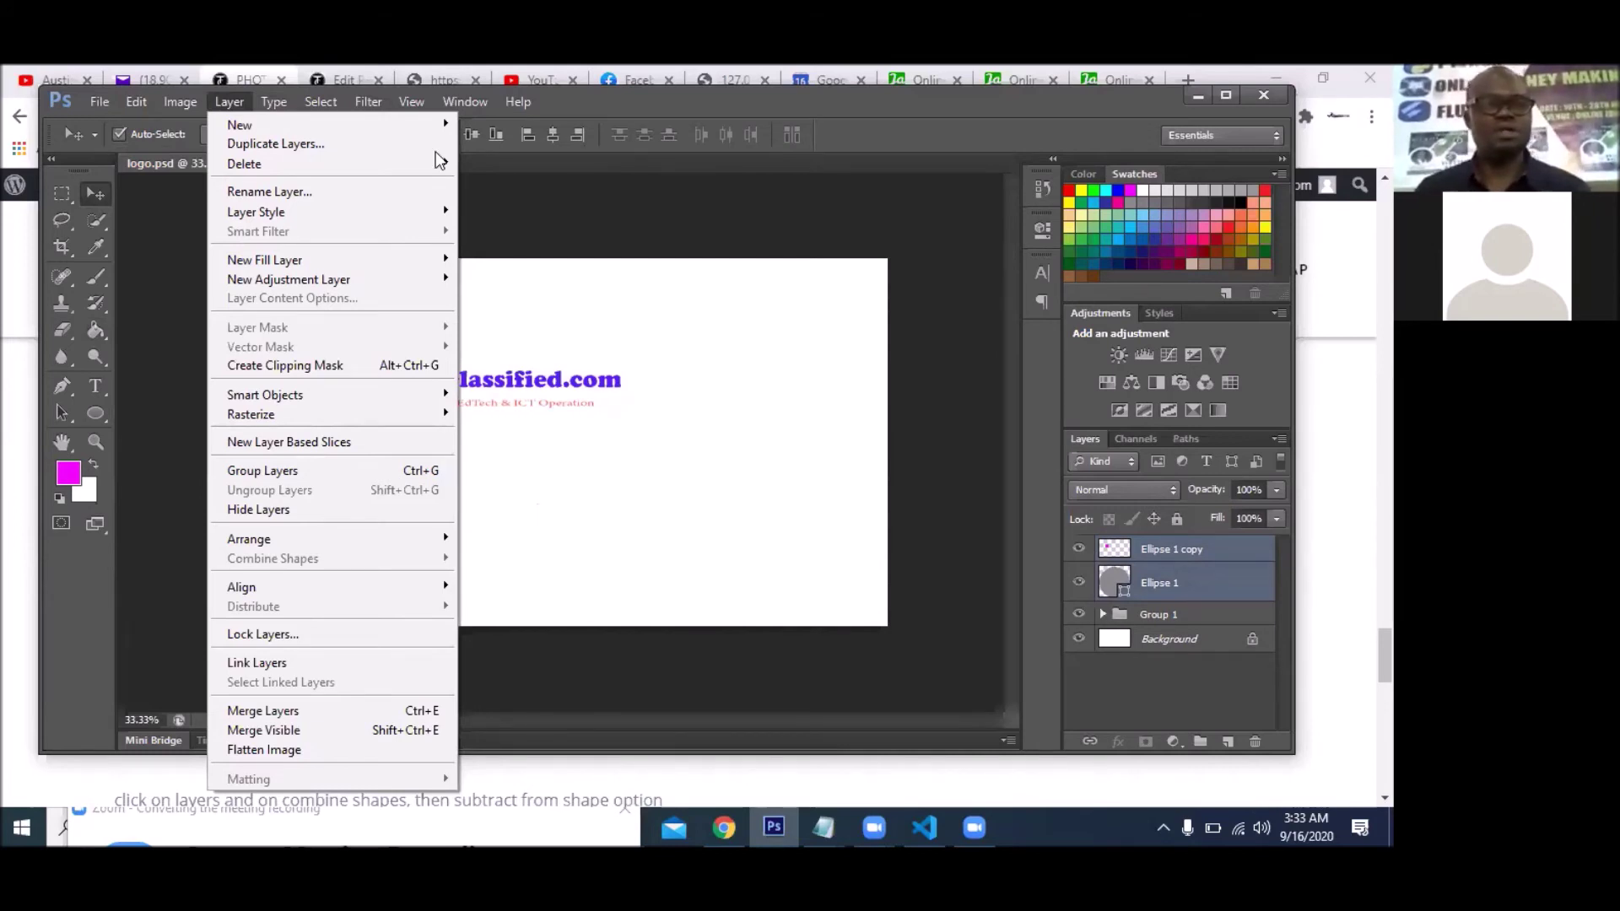
click(567, 520)
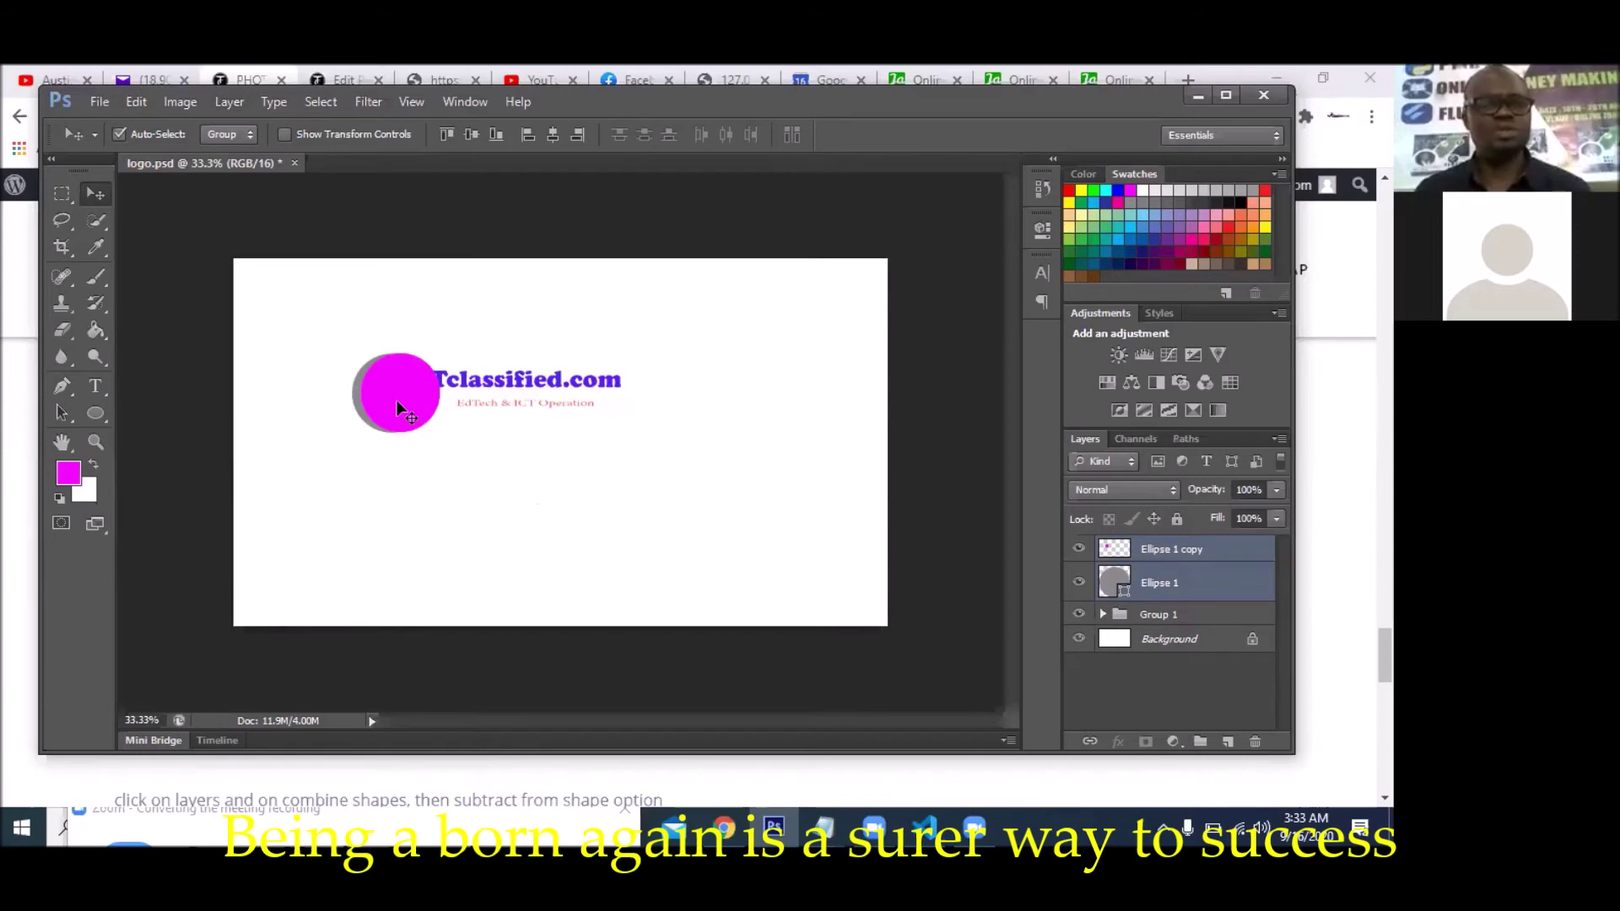
drag(435, 404, 392, 395)
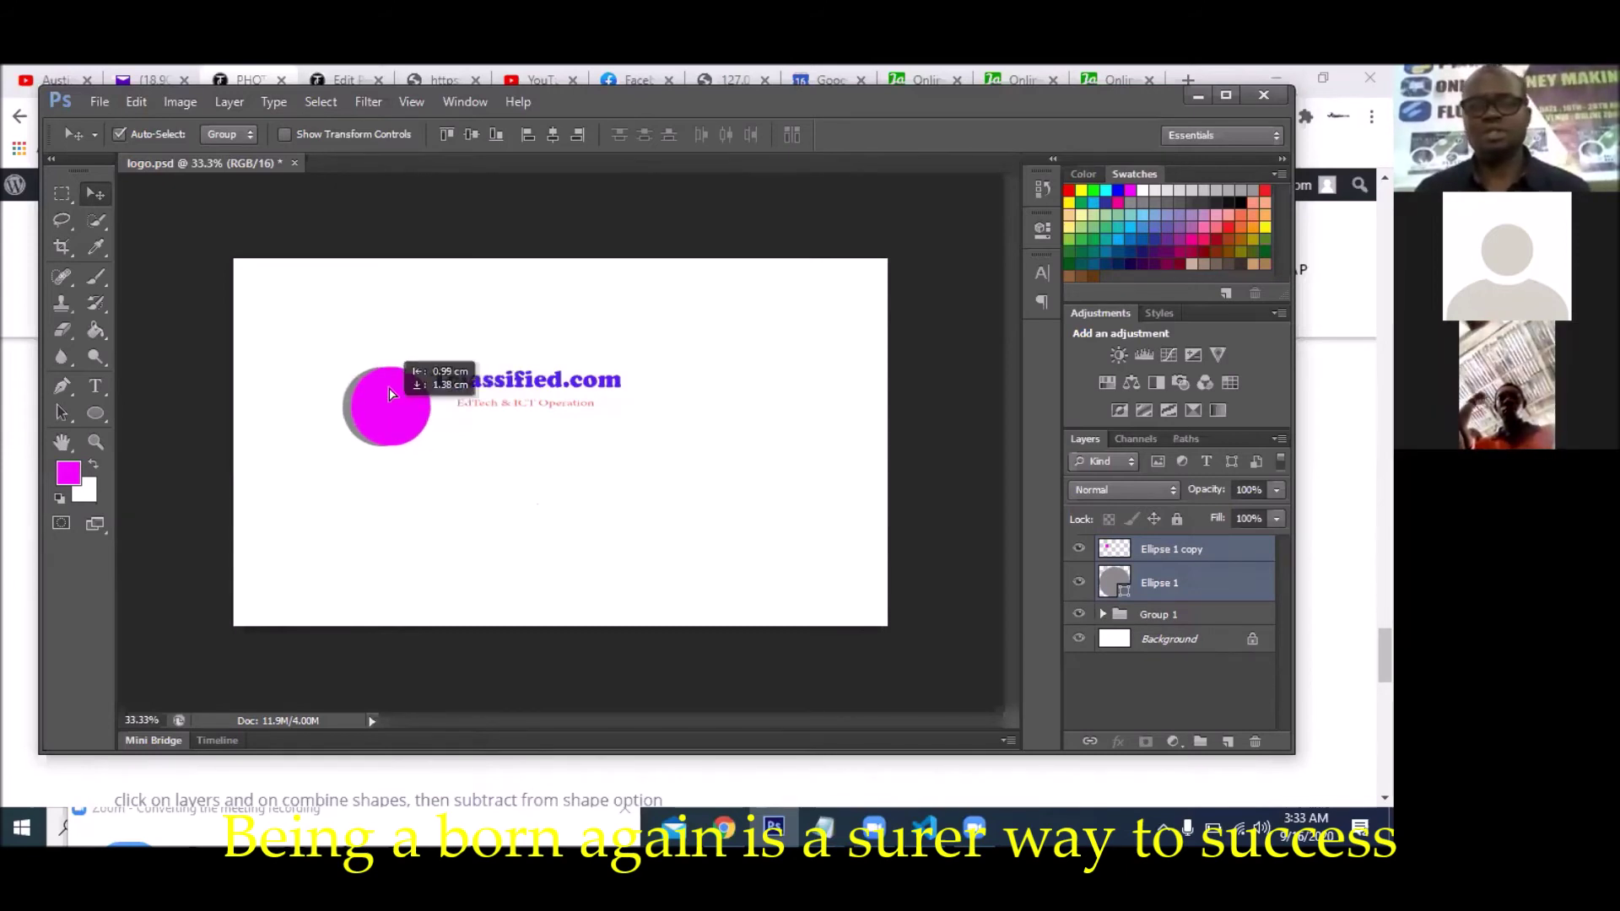
- Reselect the Ellipse 1 copy and Ellipse 1 layers together and try again to combine their shapes
click(1150, 588)
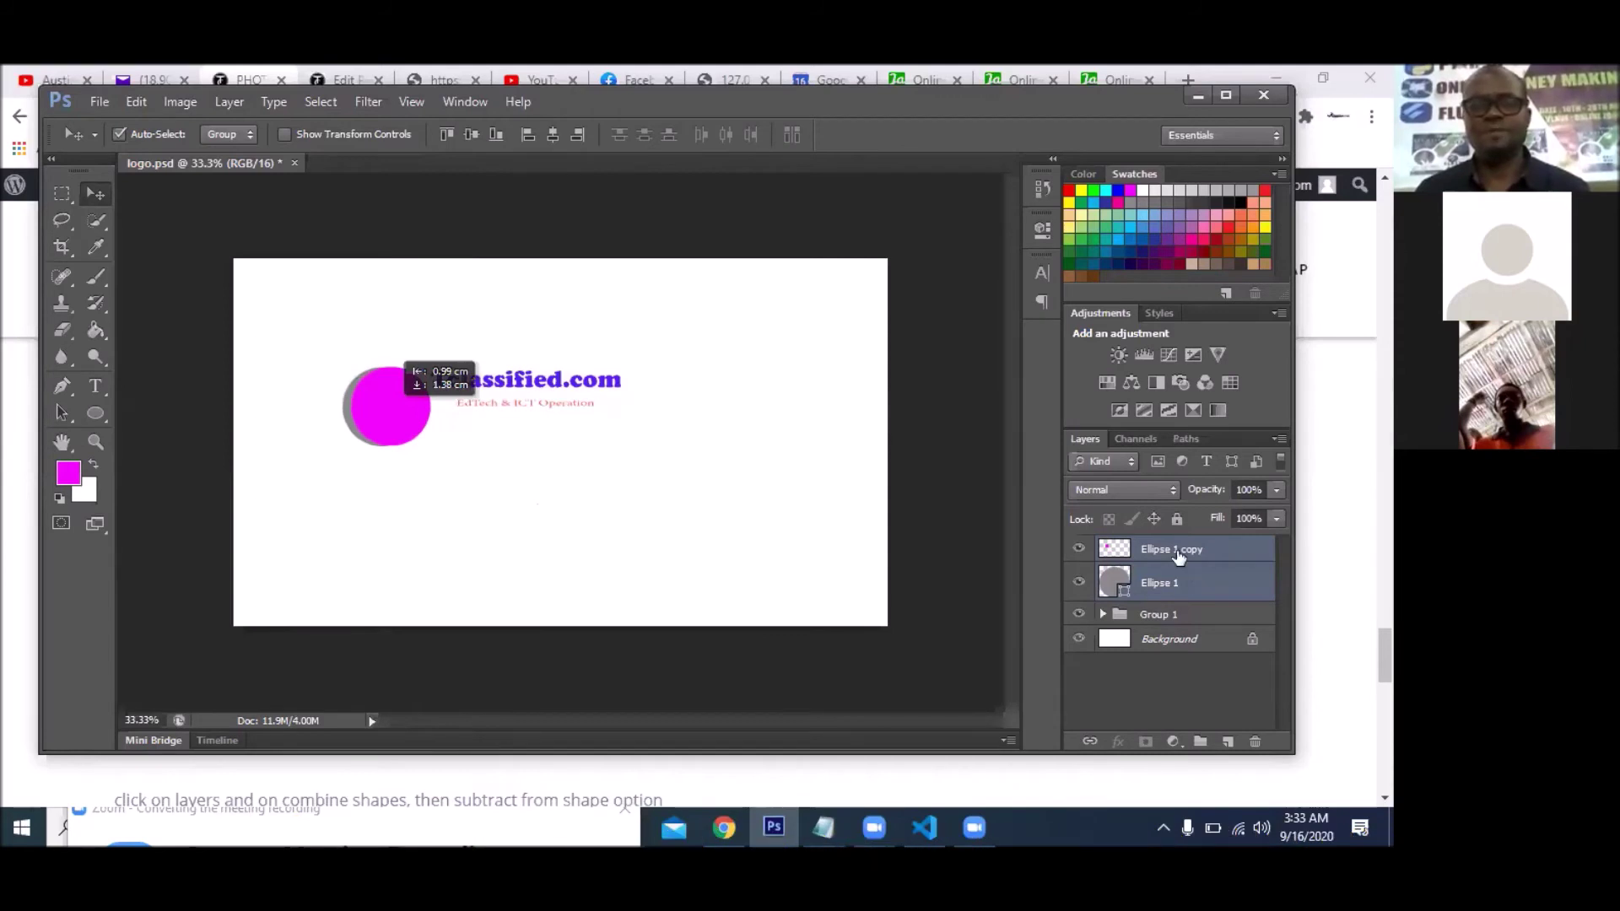
click(1179, 558)
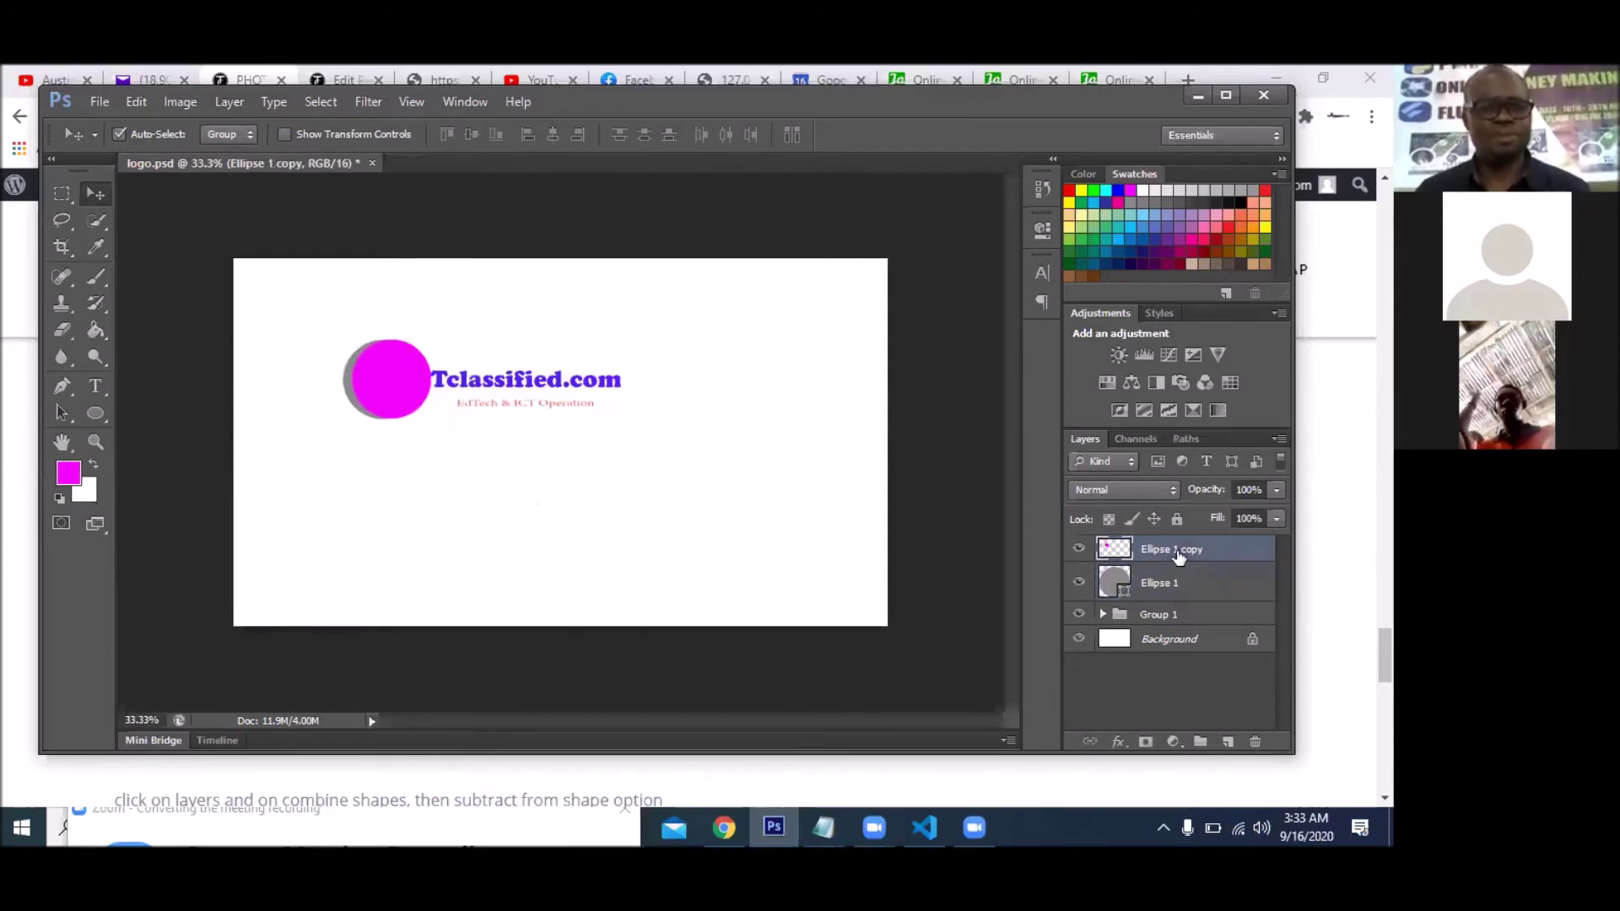
shift+click(355, 395)
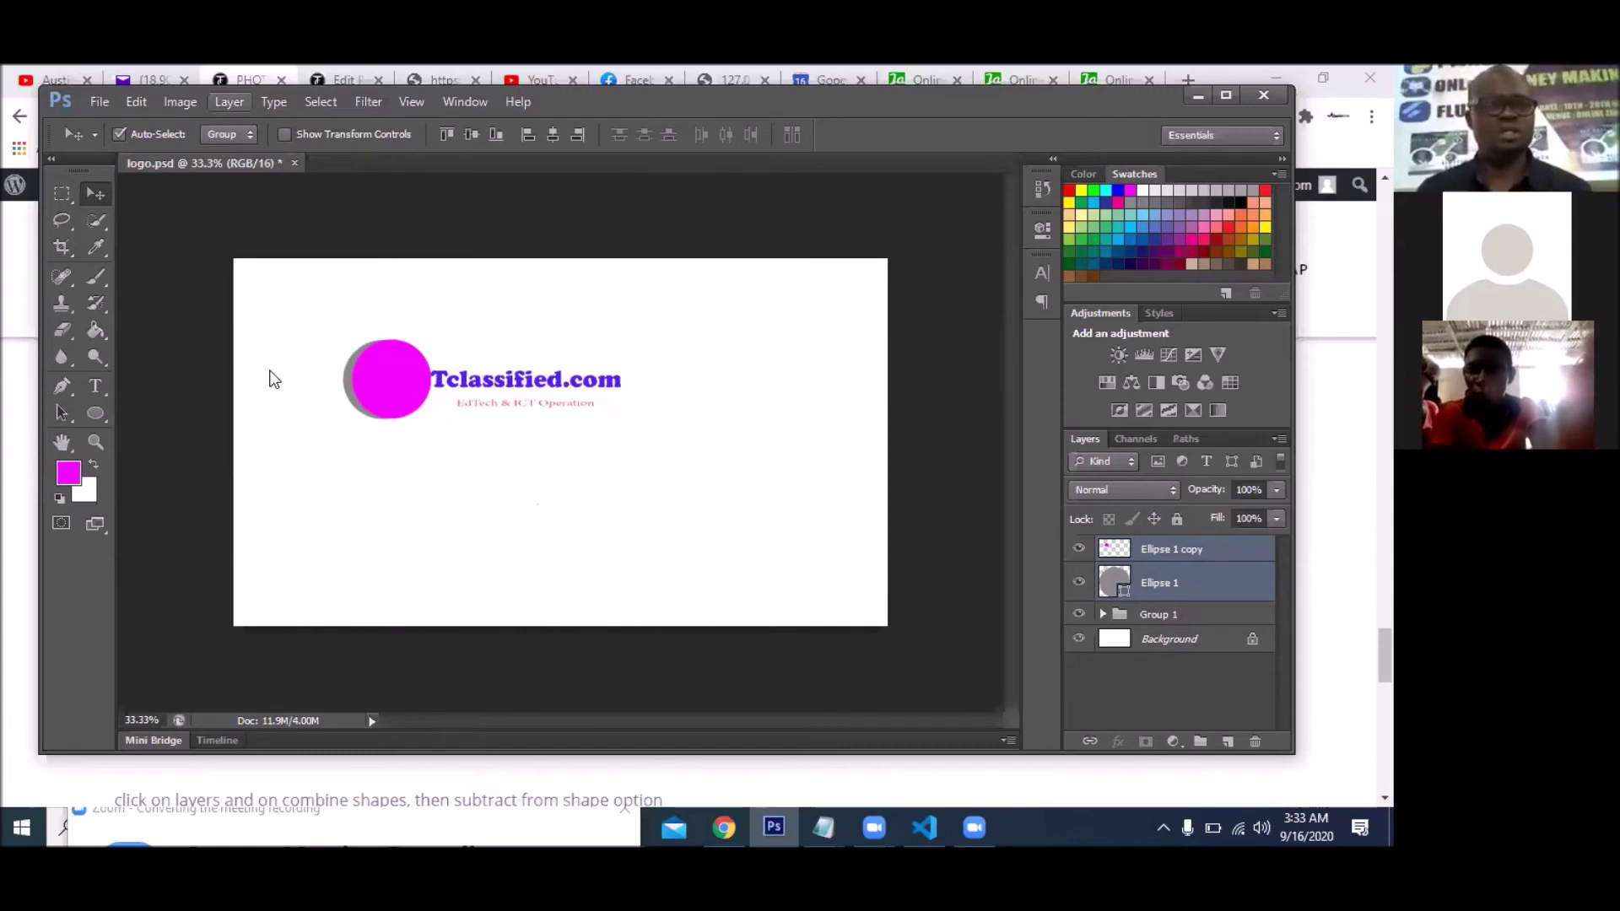
click(229, 101)
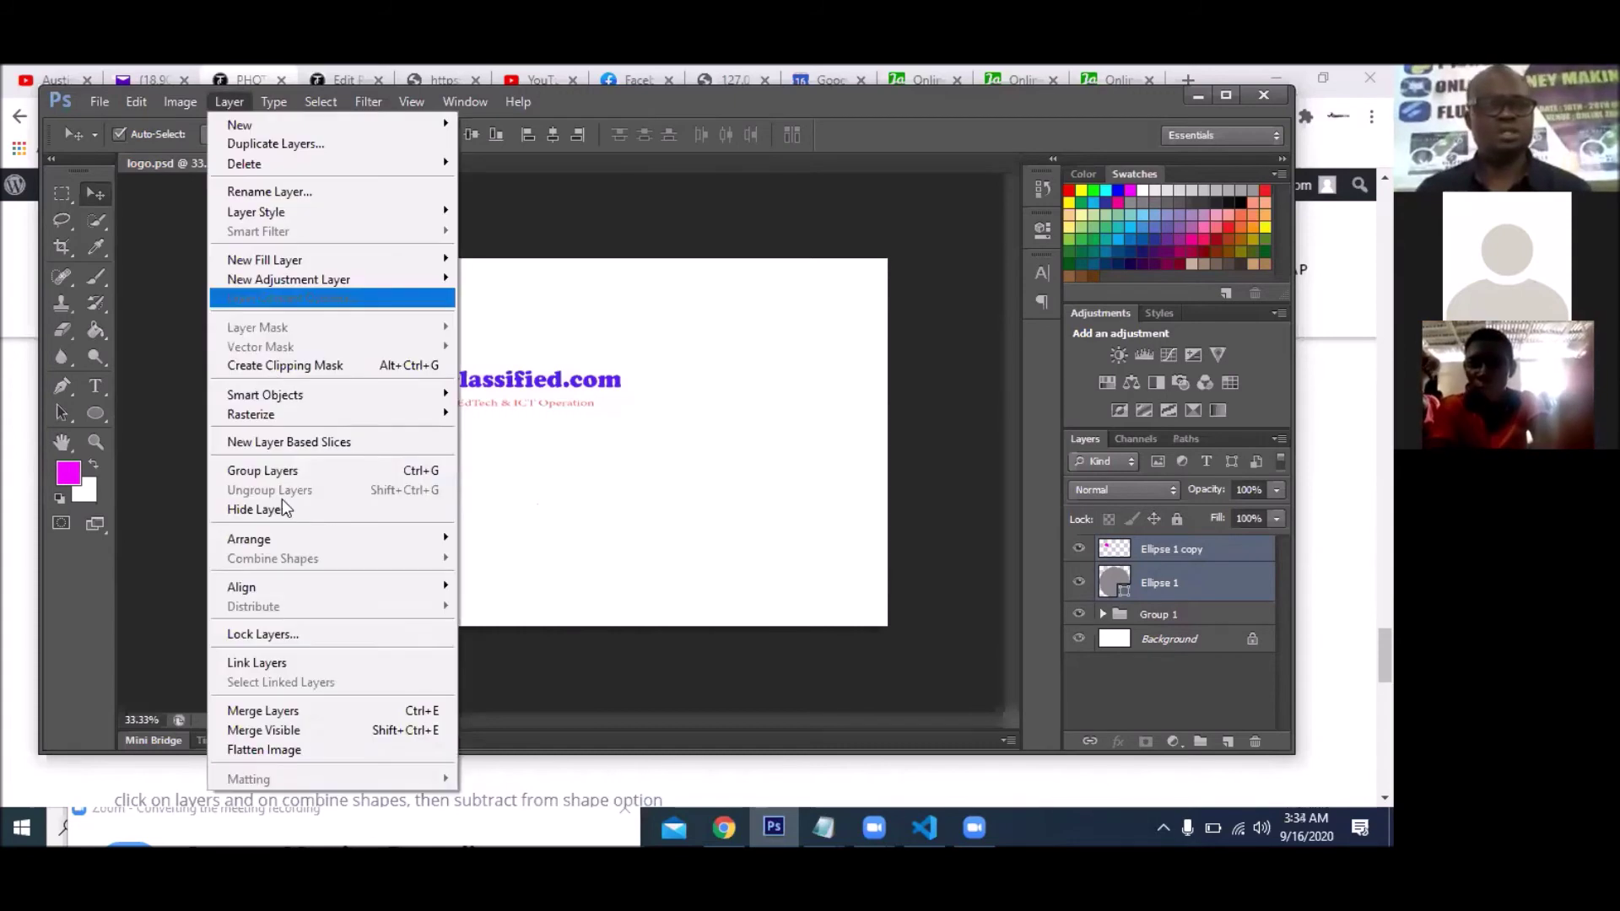
click(577, 529)
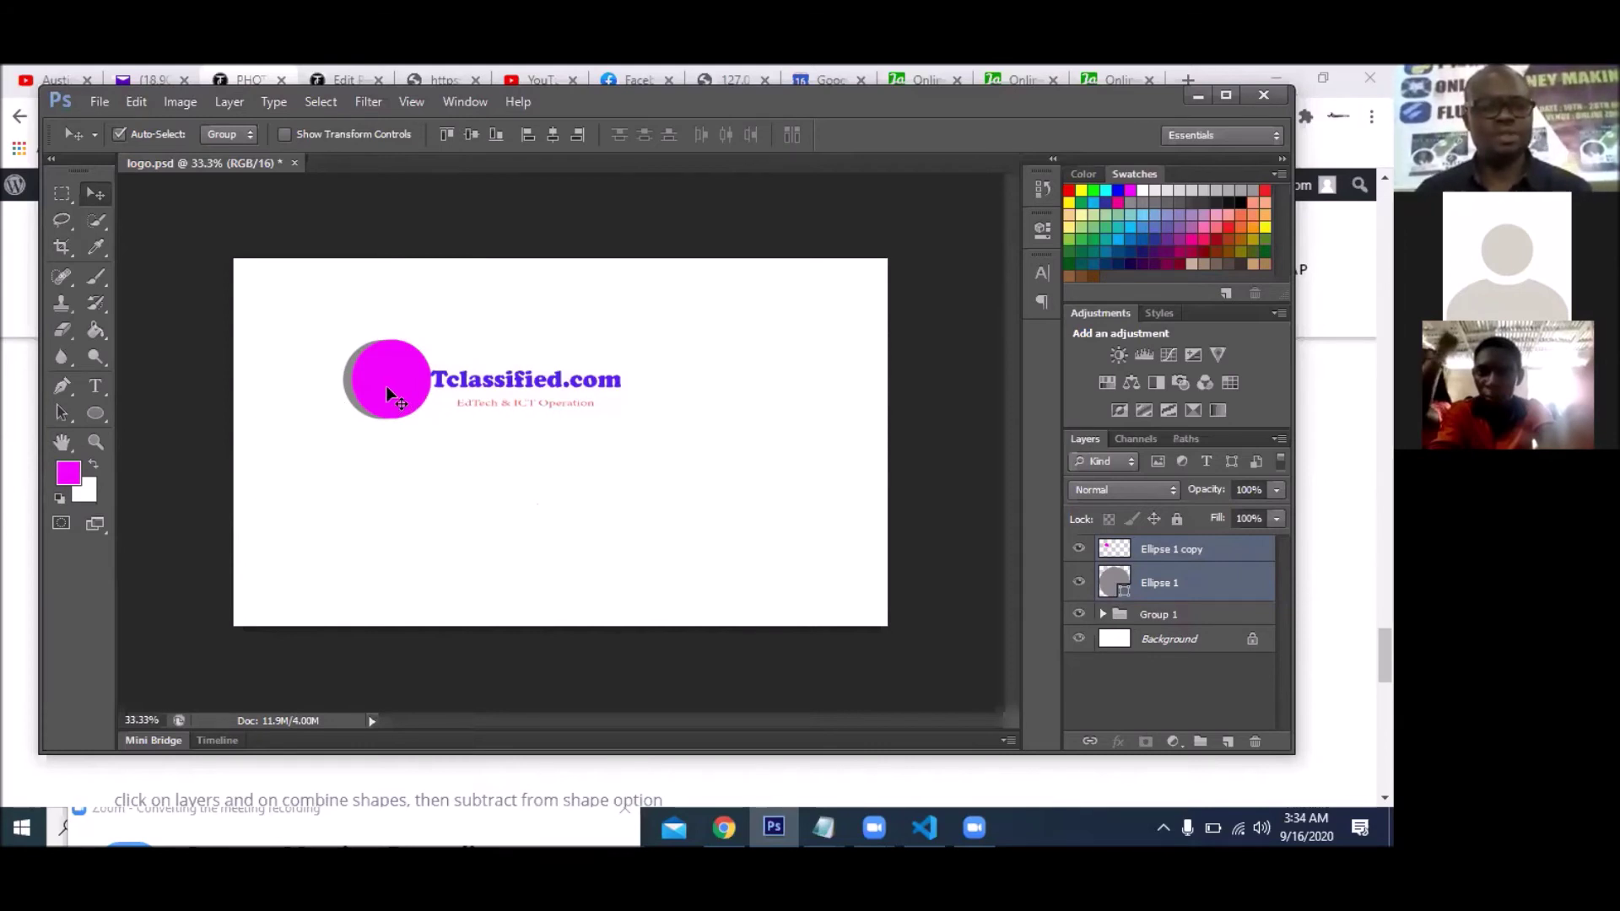
- Duplicate both circles slightly to the right and try to combine shapes with only the magenta duplicate selected
mouse_move(386, 387)
mouse_down()
mouse_move(348, 399)
mouse_move(394, 398)
mouse_up()
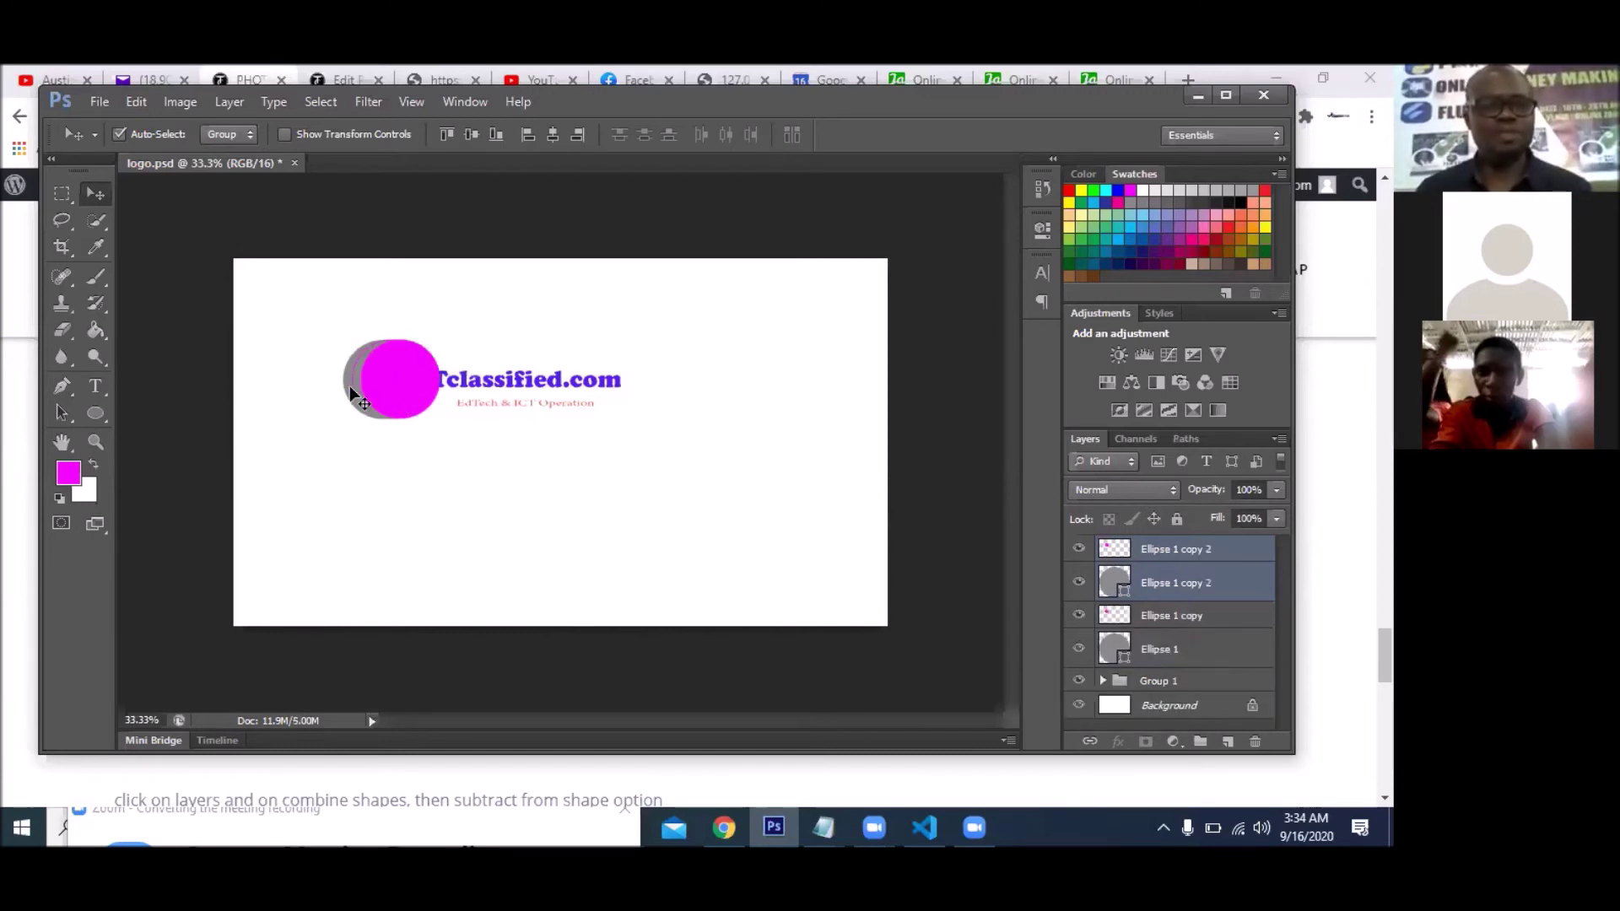
click(354, 394)
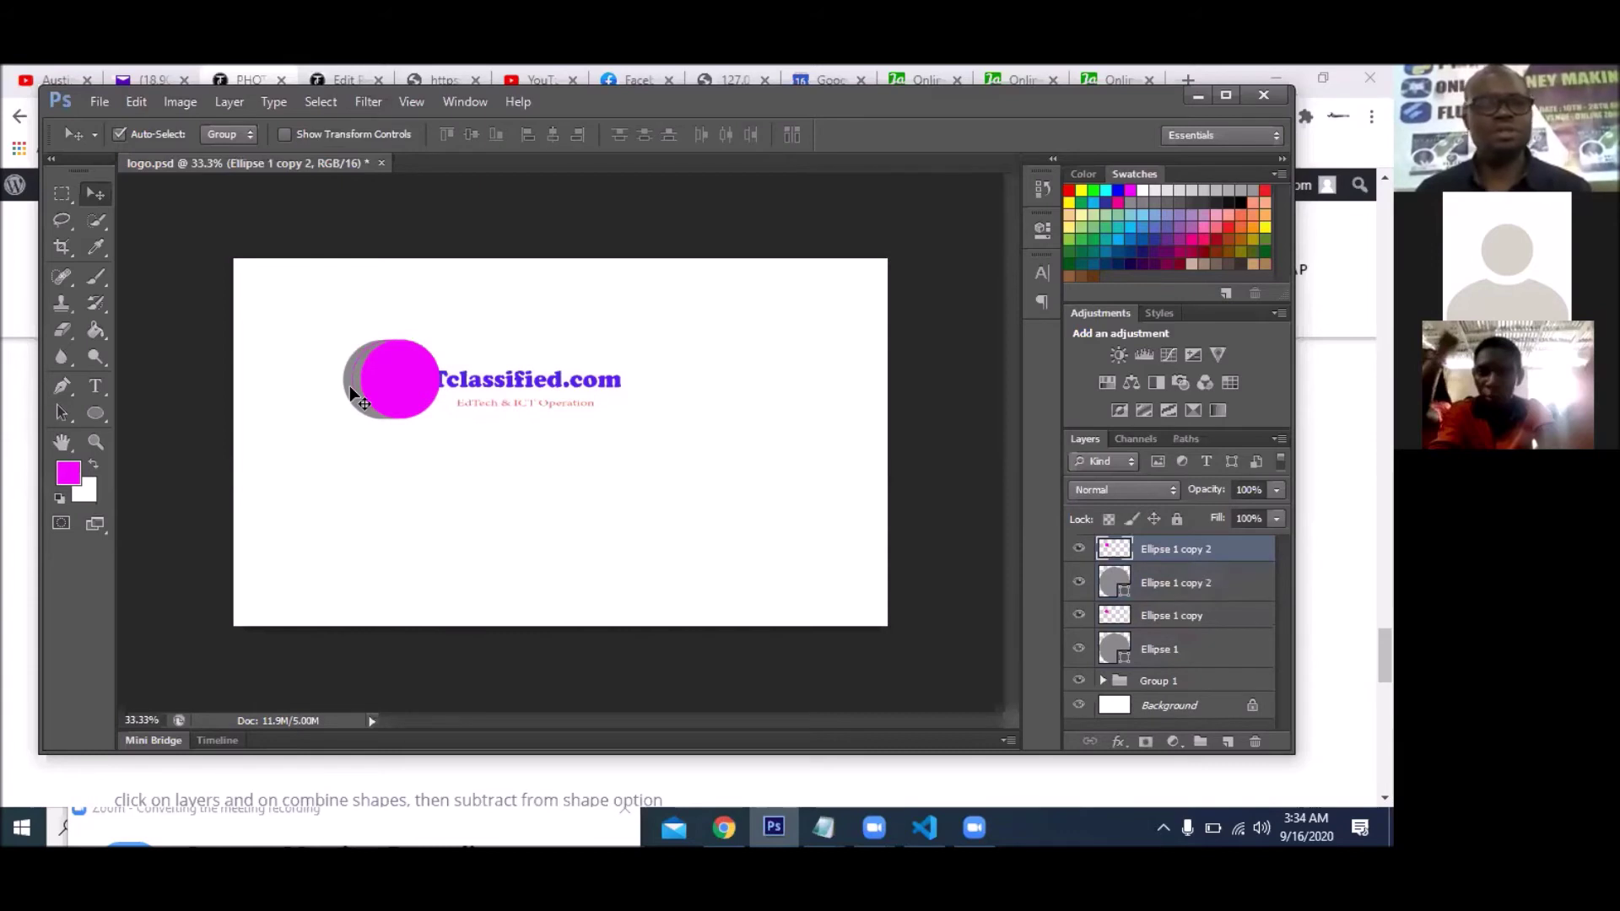
click(229, 104)
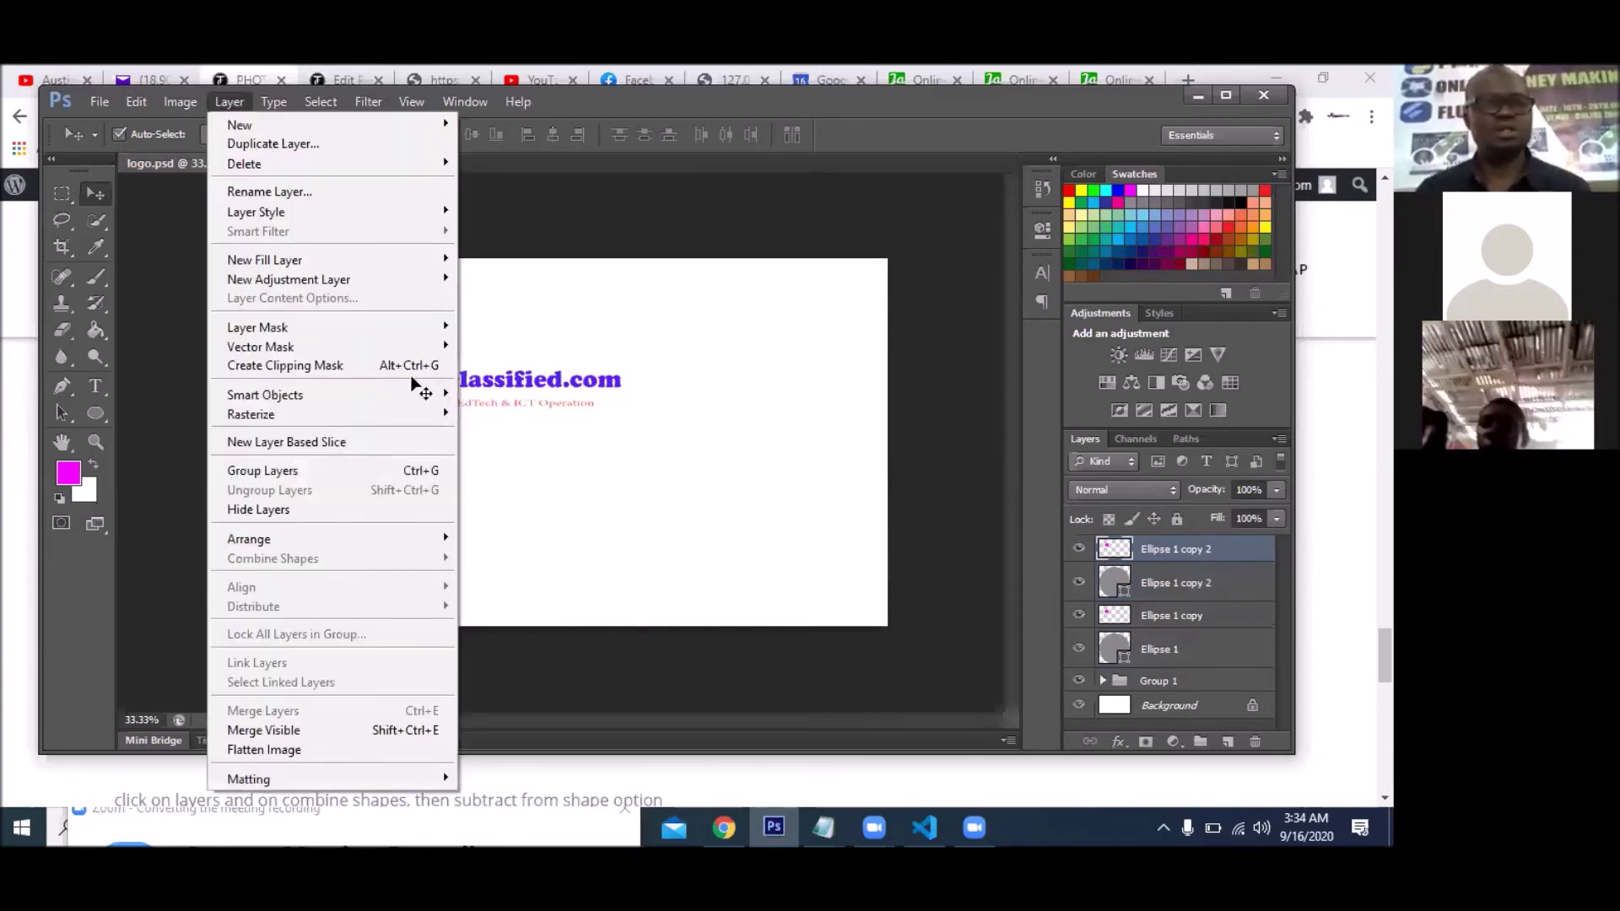
key(Escape)
- Spread the overlapping magenta and grey circles apart around the start of the logo text
drag(402, 381, 433, 420)
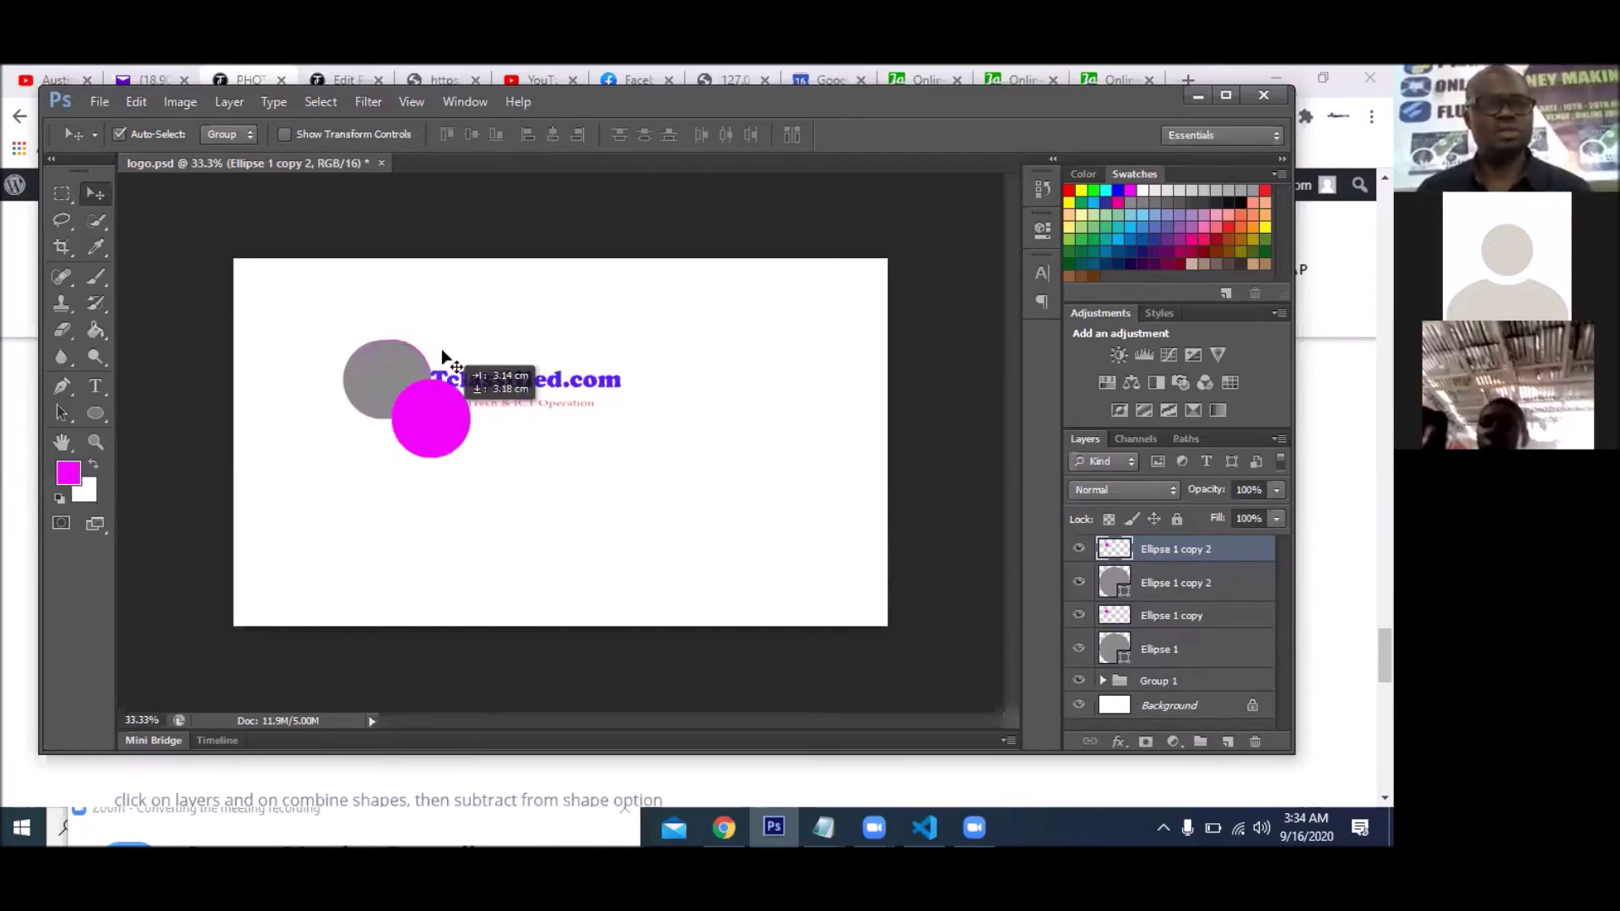
click(379, 383)
drag(392, 337, 465, 308)
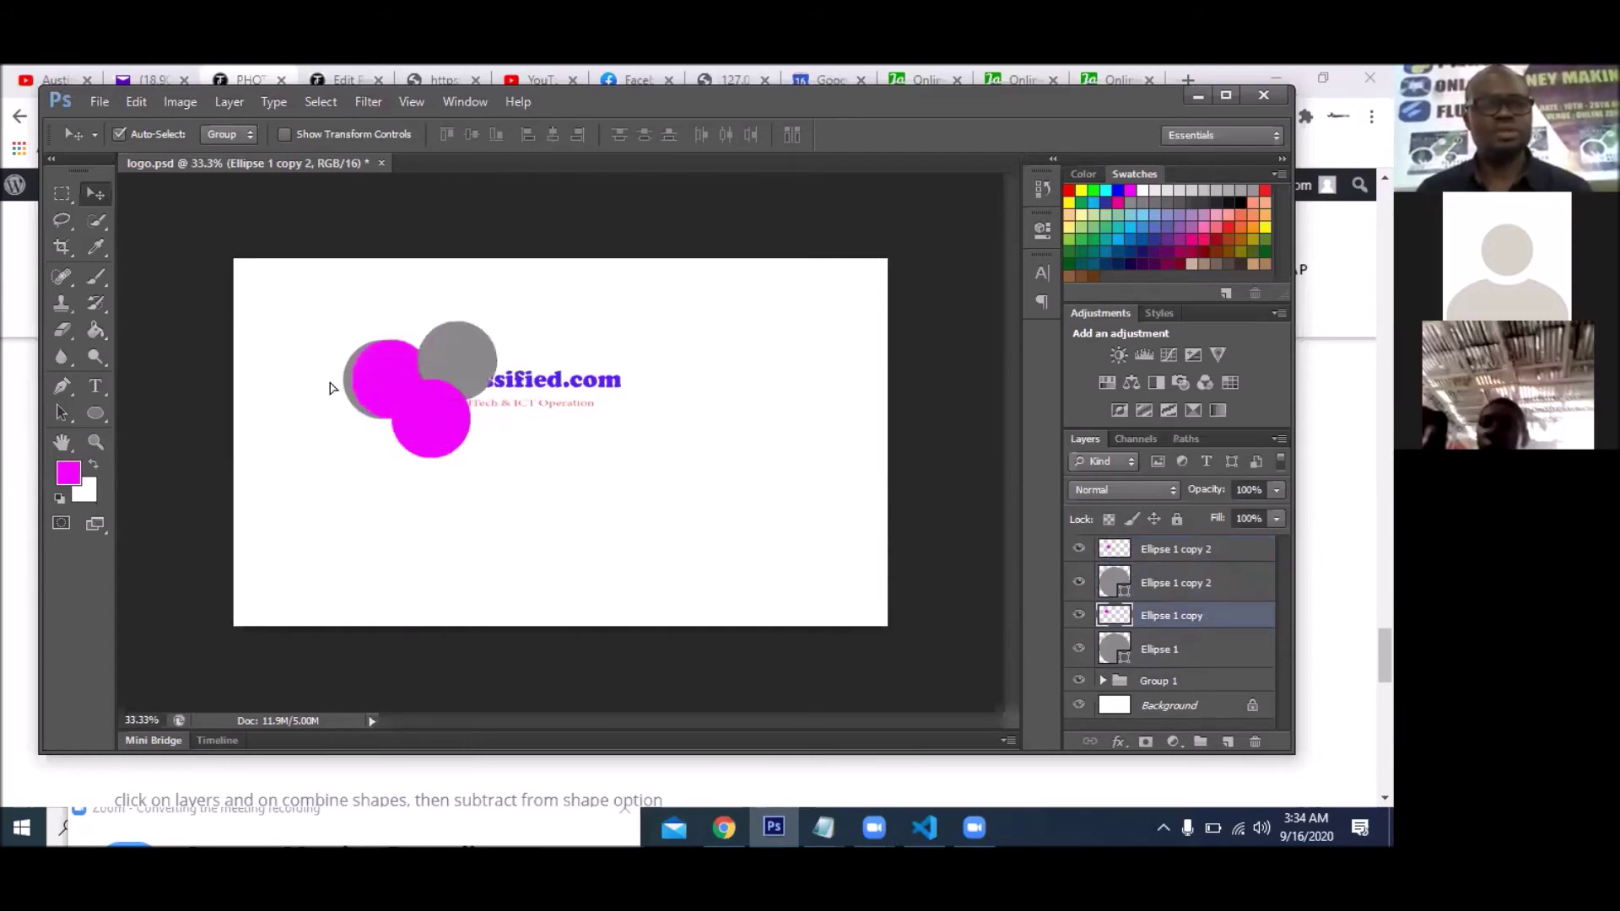
drag(360, 397, 384, 338)
drag(346, 410, 295, 402)
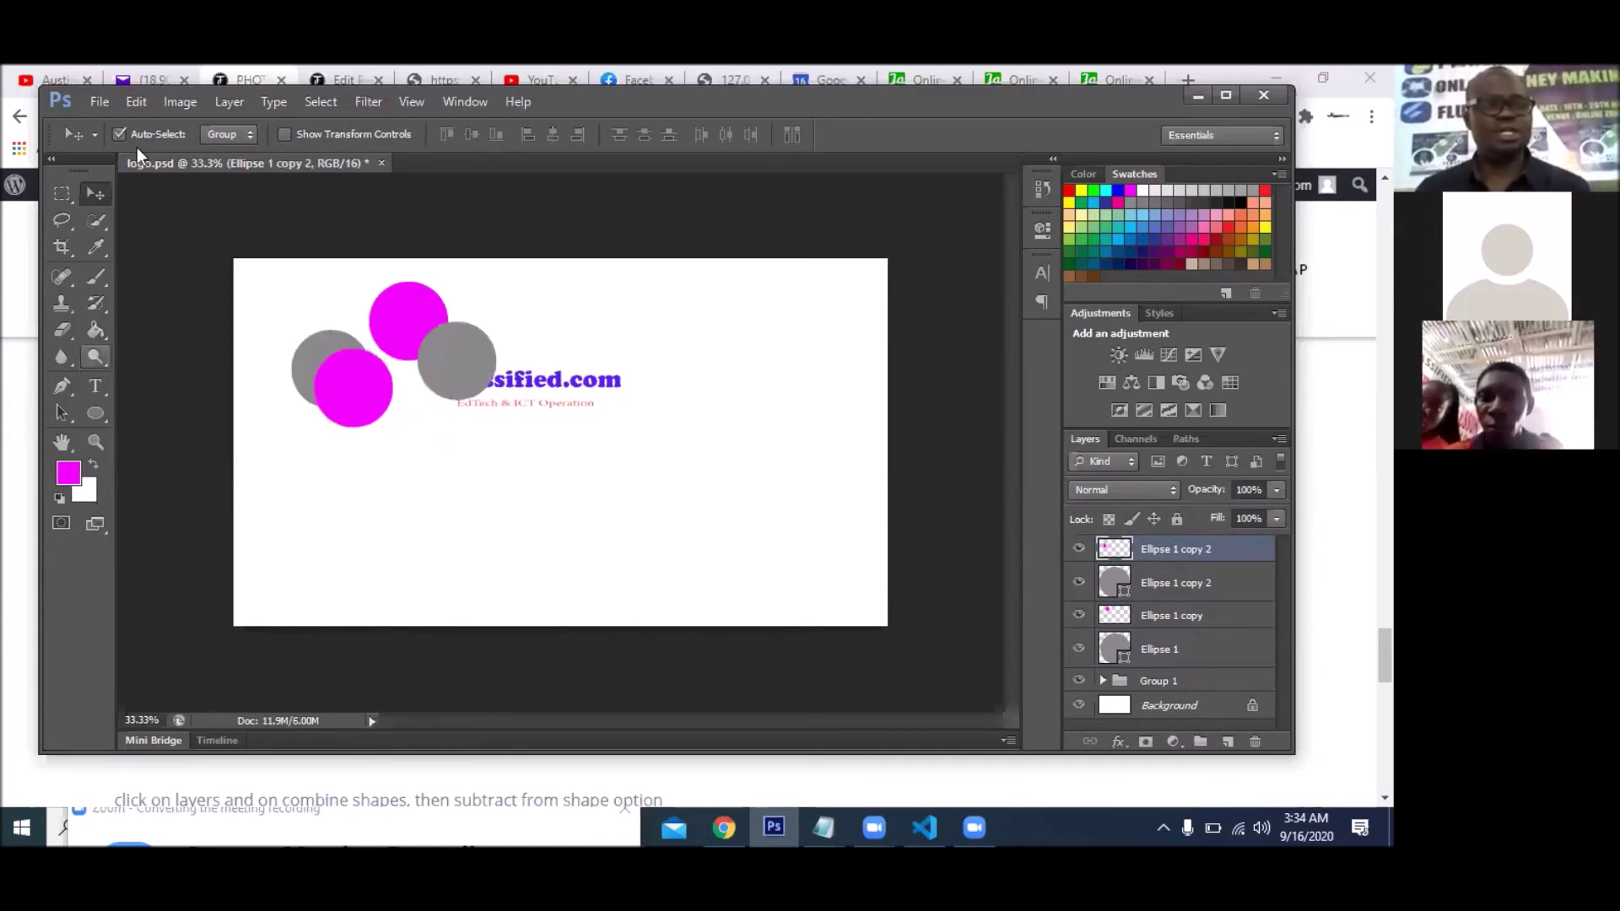
- Draw a new grey ellipse of about 291 by 300 px below the existing circles
click(97, 413)
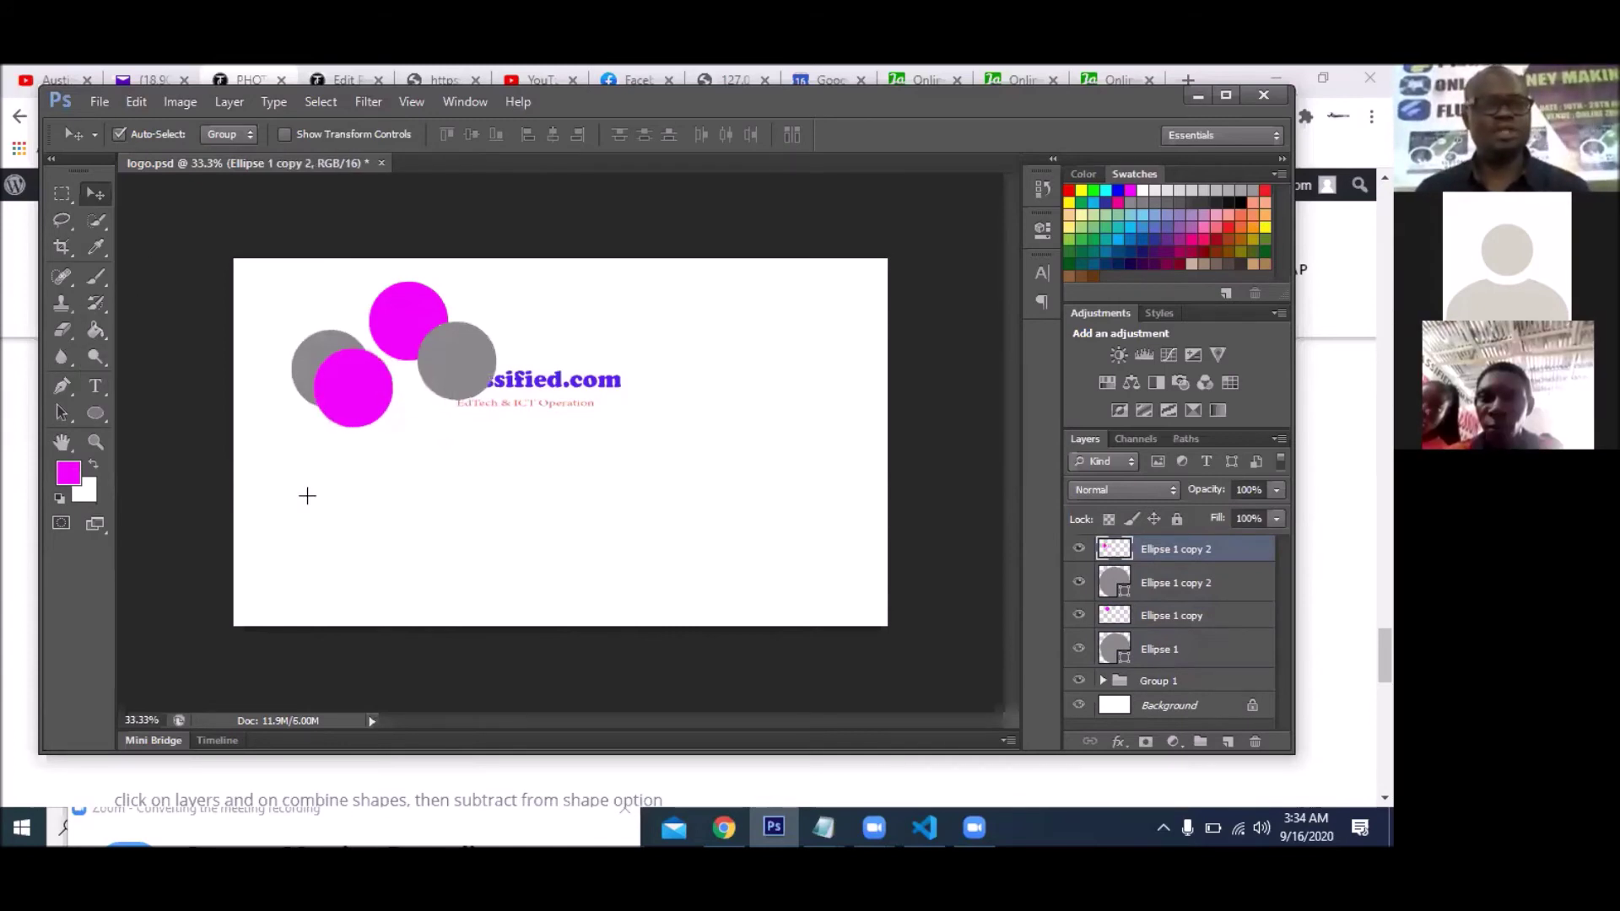
drag(307, 455, 405, 552)
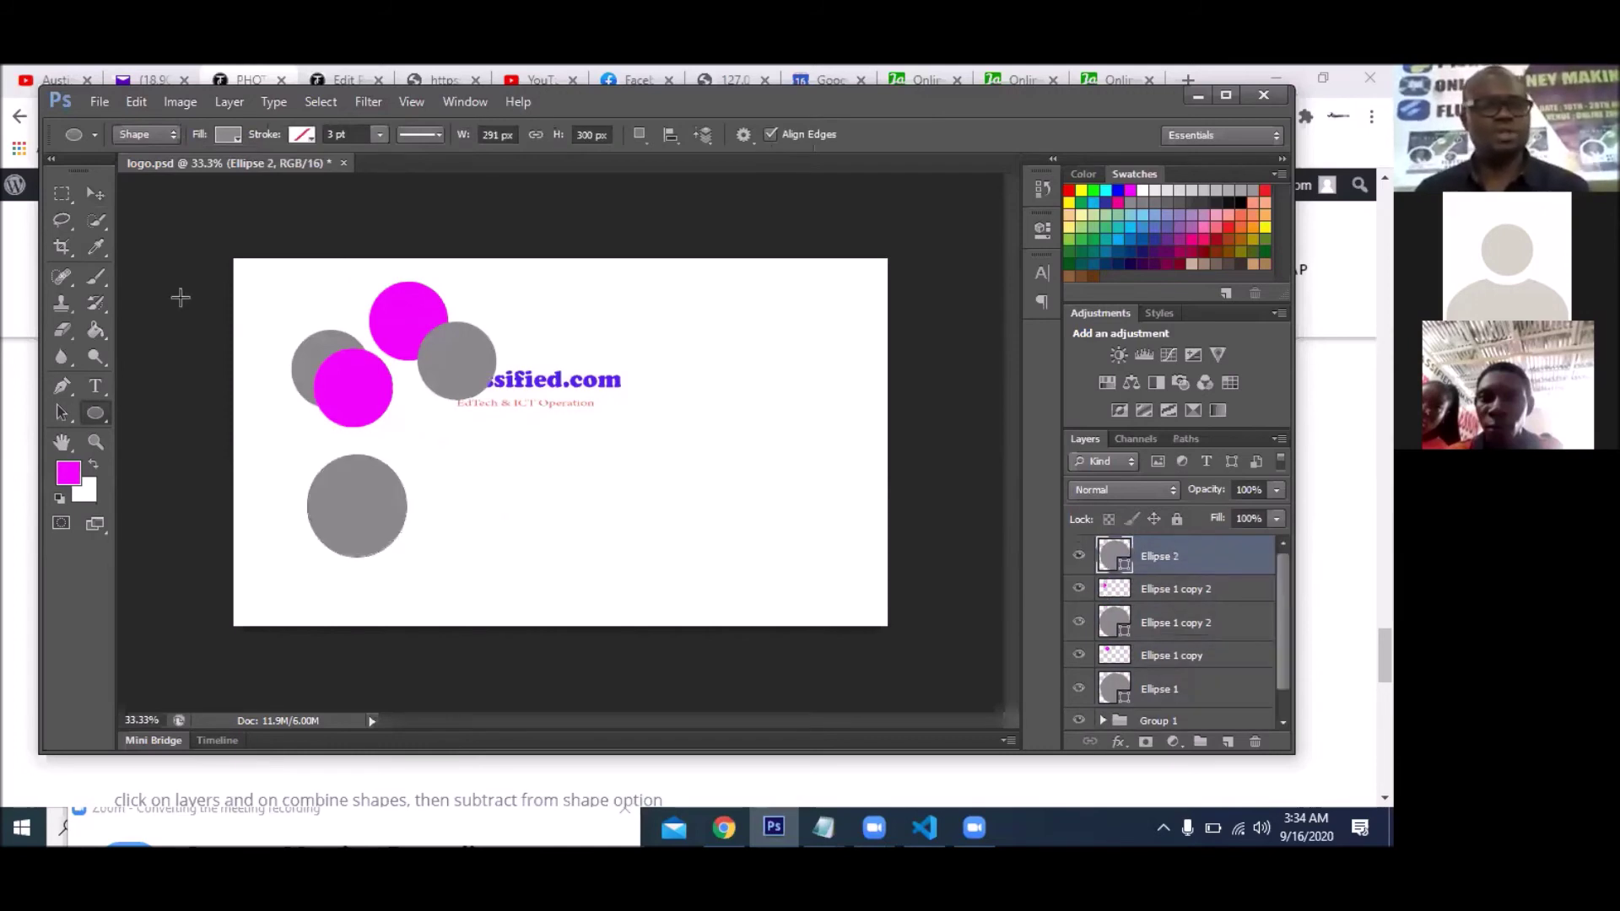
click(92, 197)
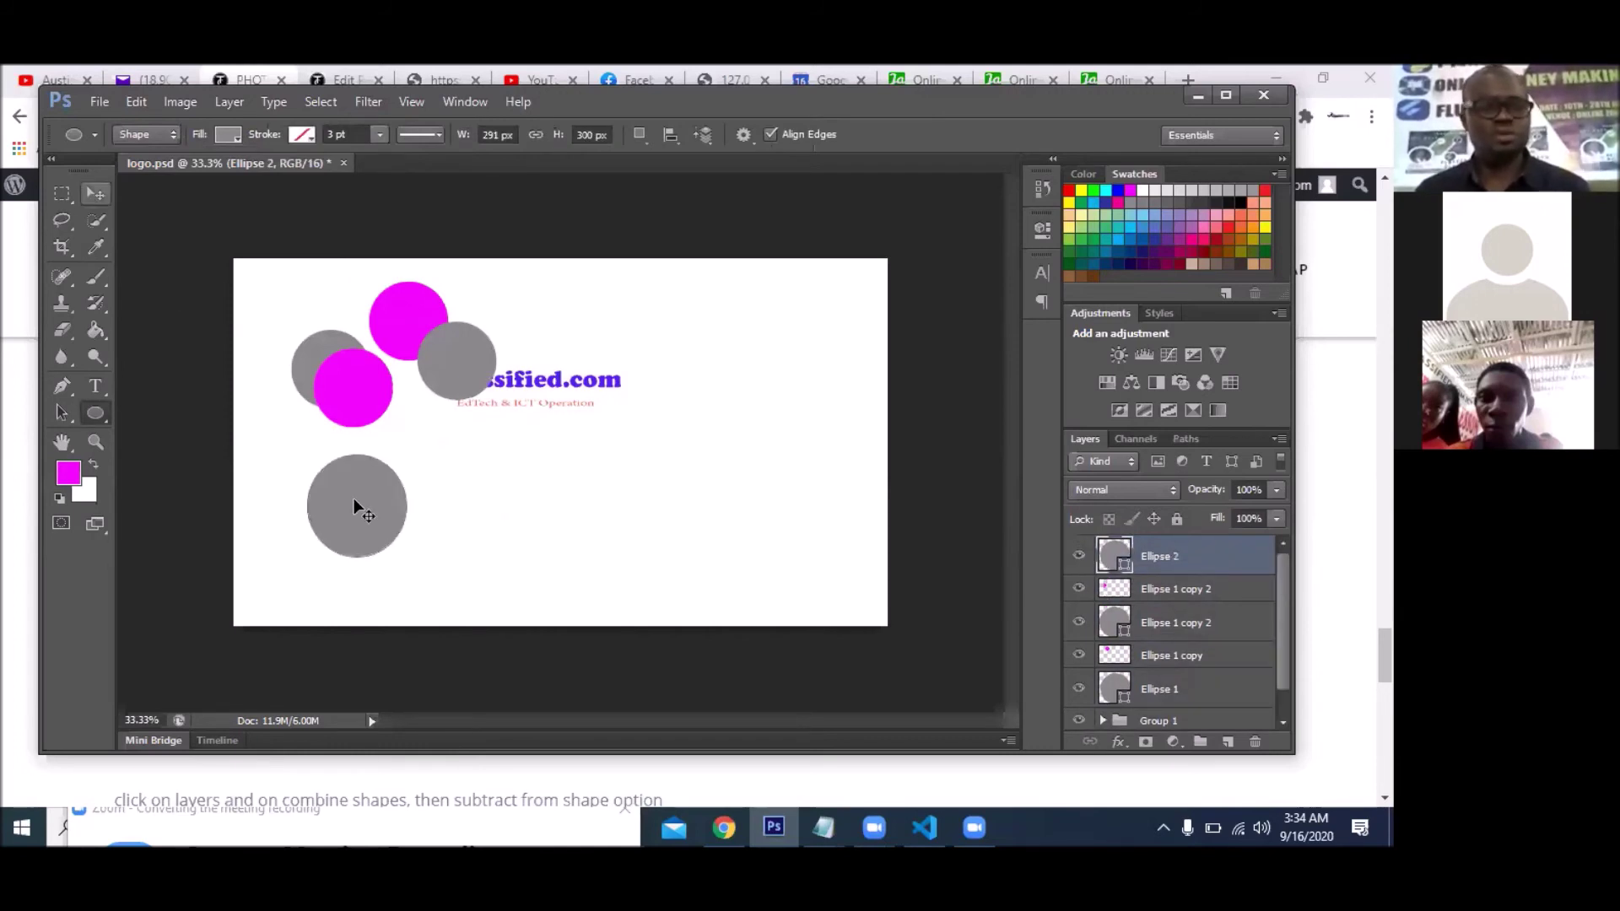
- Duplicate the lower grey circle slightly to the right, then subtract the front copy from the original to form a crescent
mouse_move(353, 499)
mouse_down()
mouse_move(388, 504)
mouse_move(363, 506)
mouse_up()
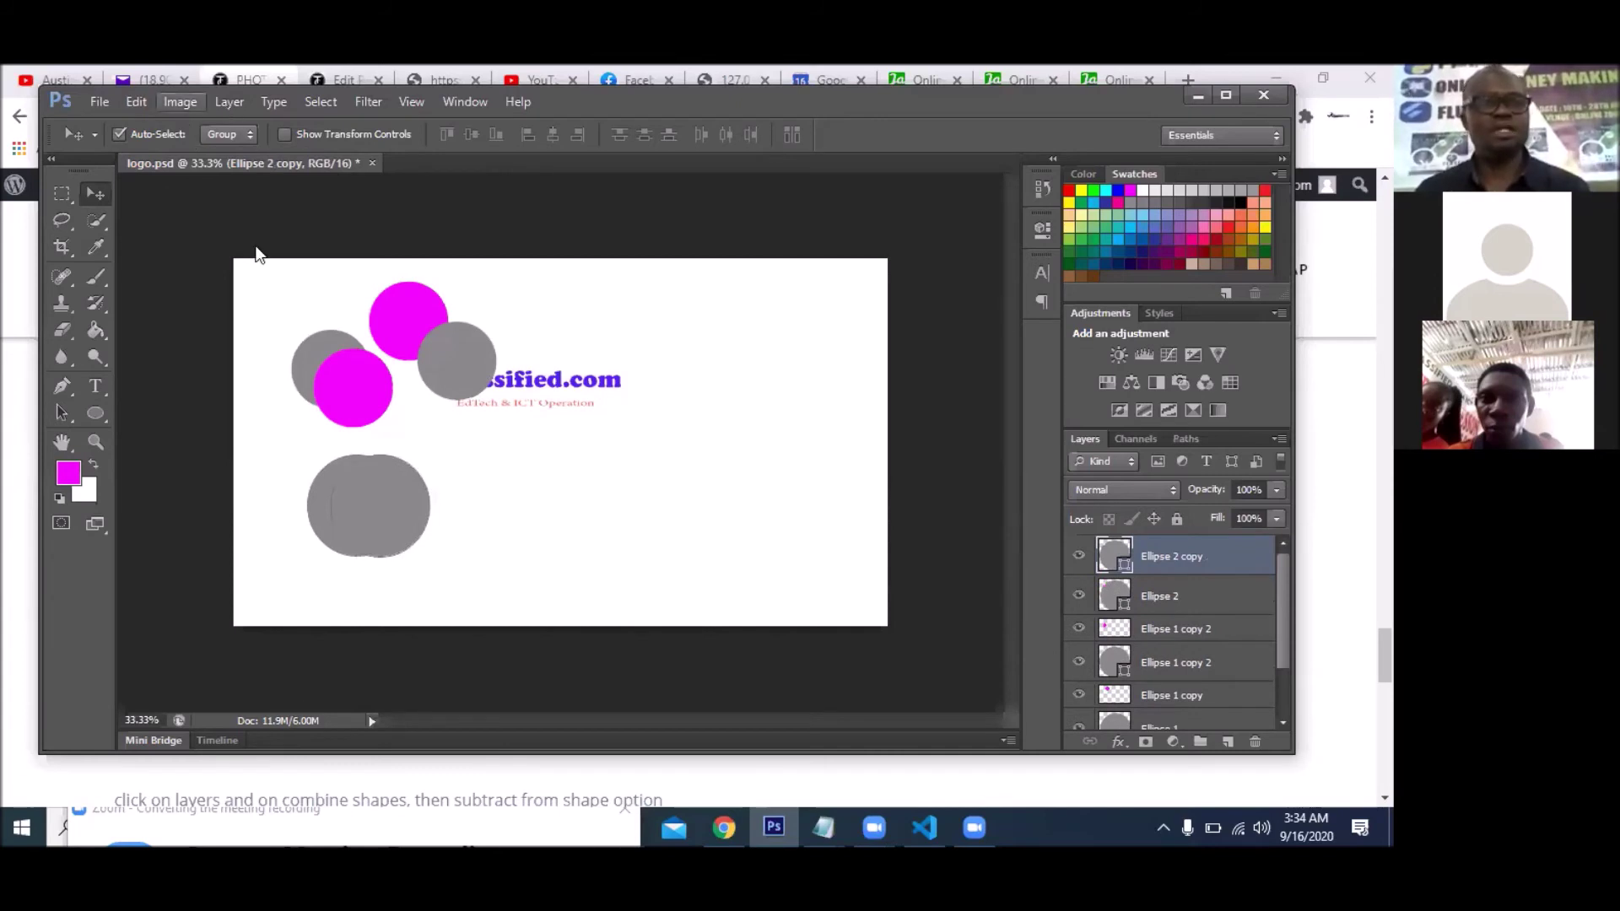
click(229, 102)
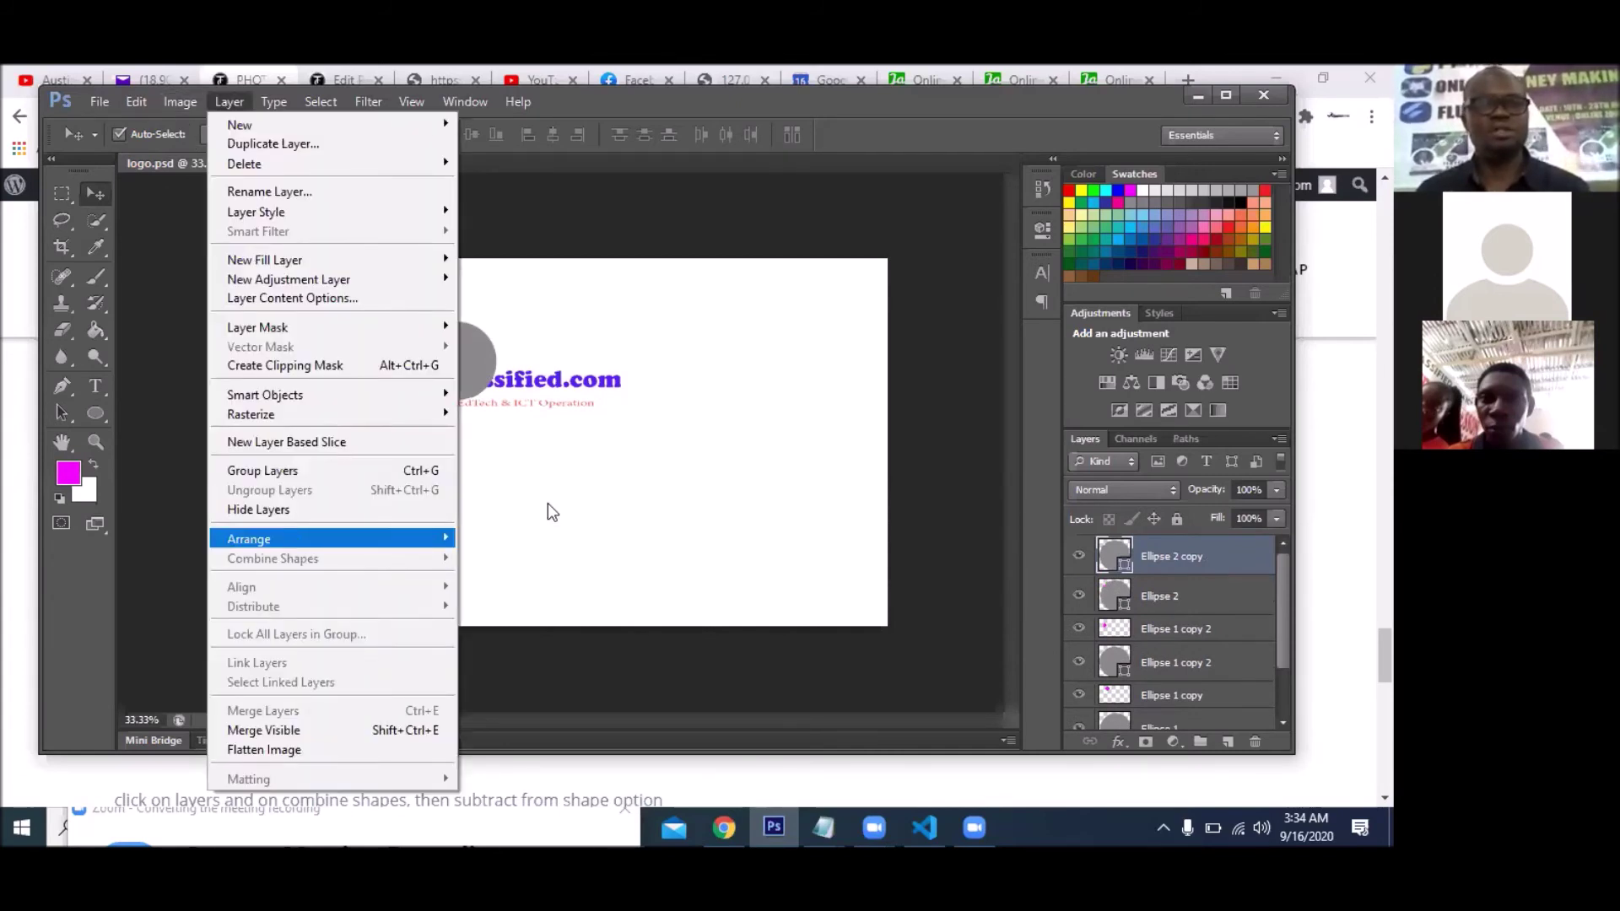
key(Escape)
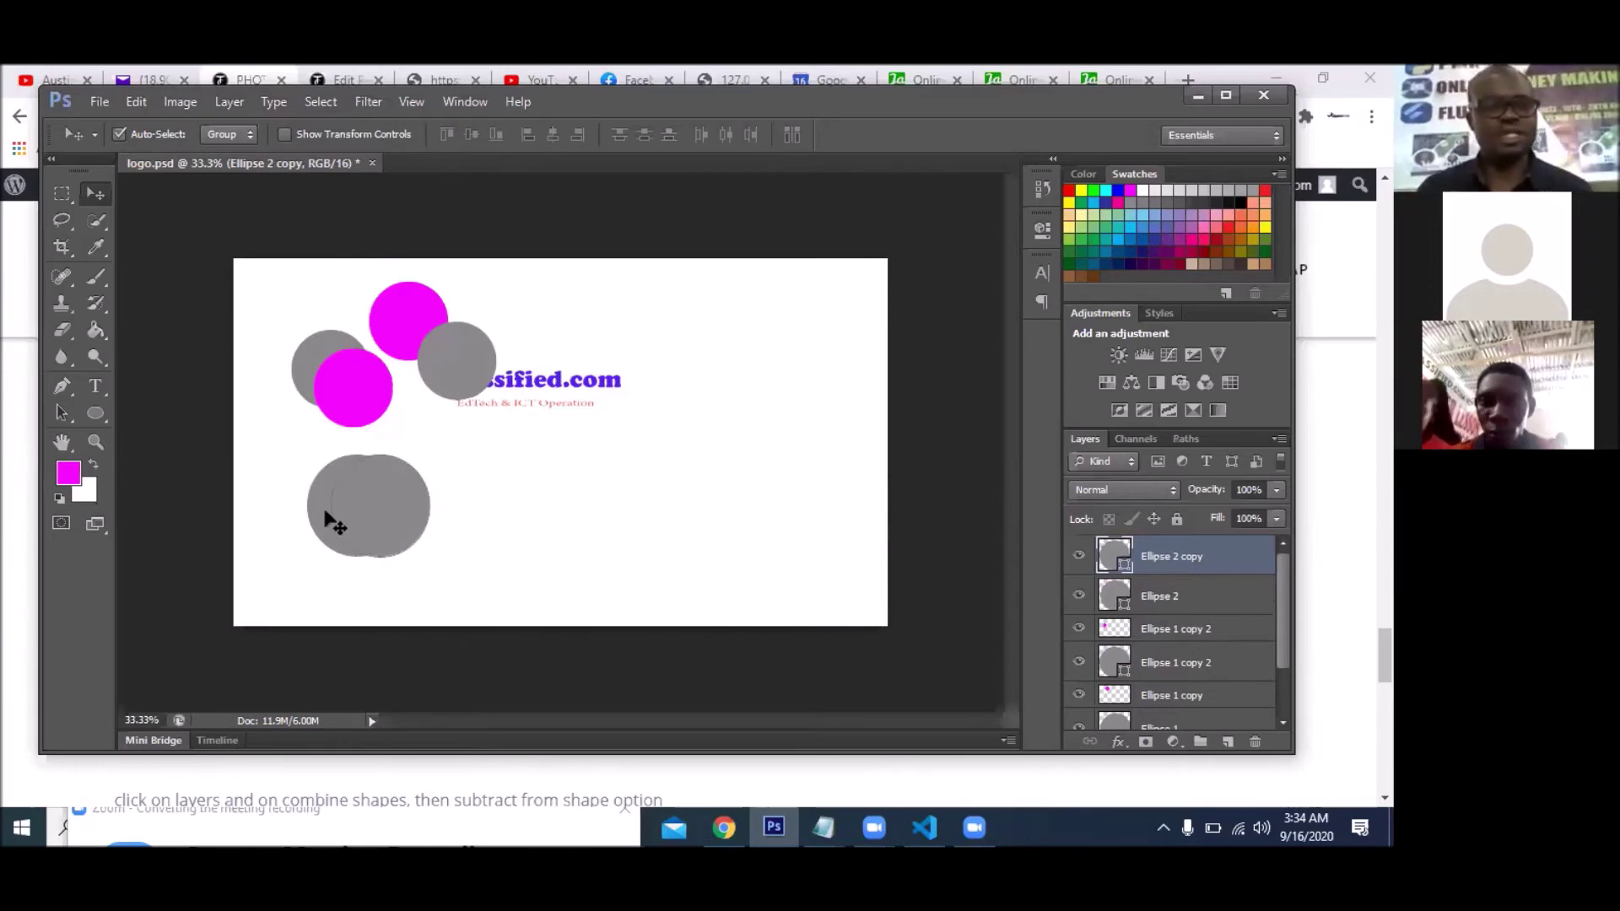
key(alt+shift+bracketleft)
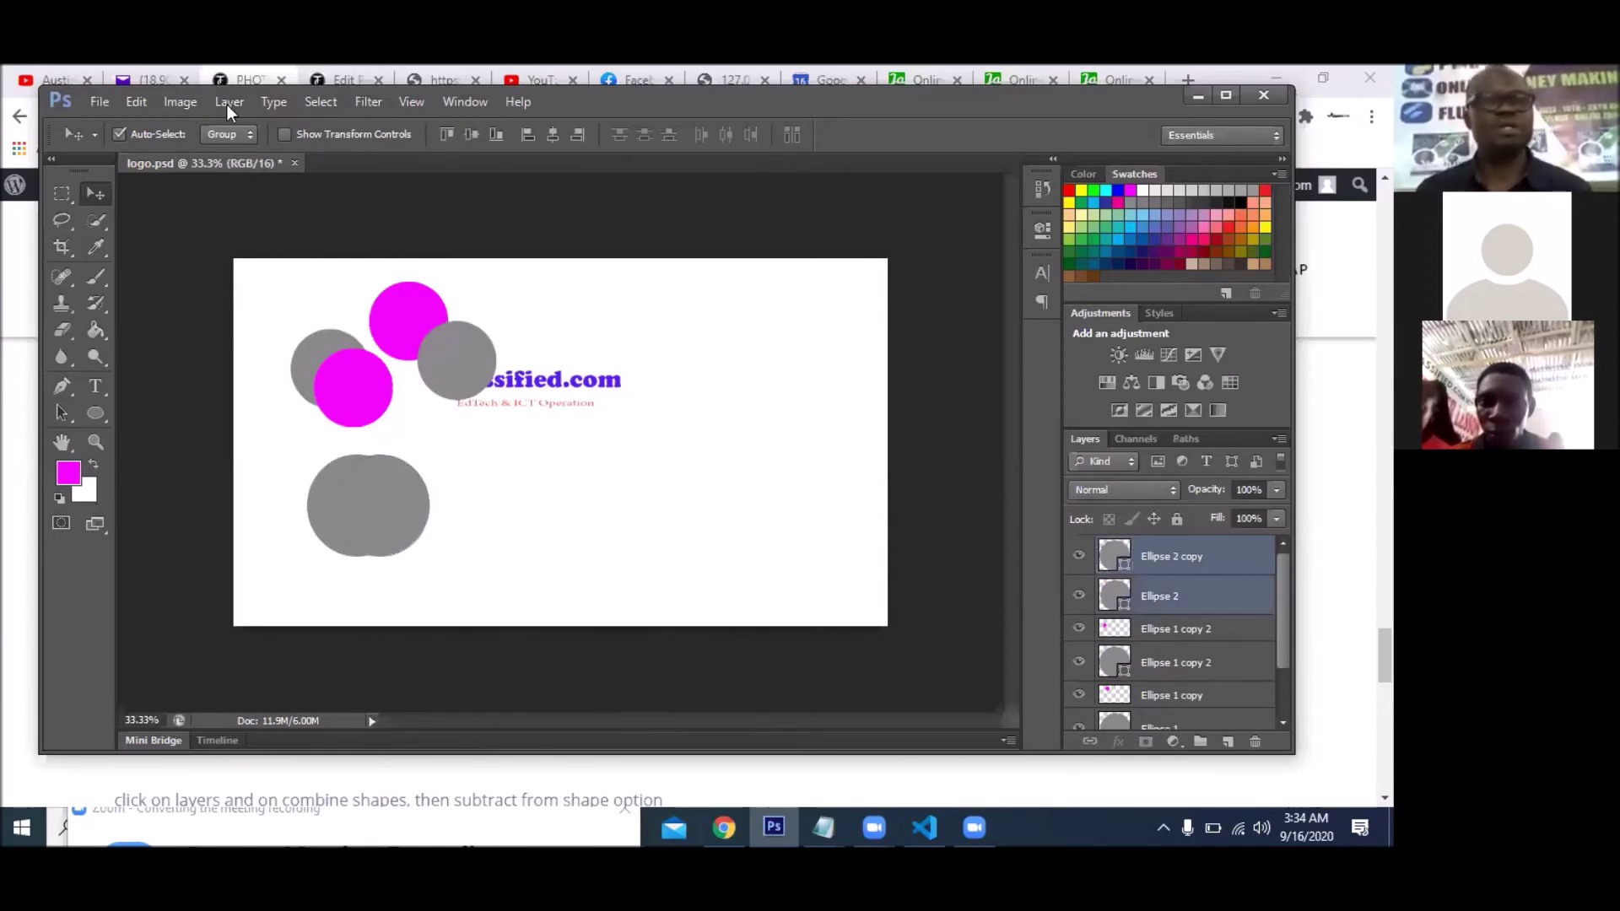
key(alt+l)
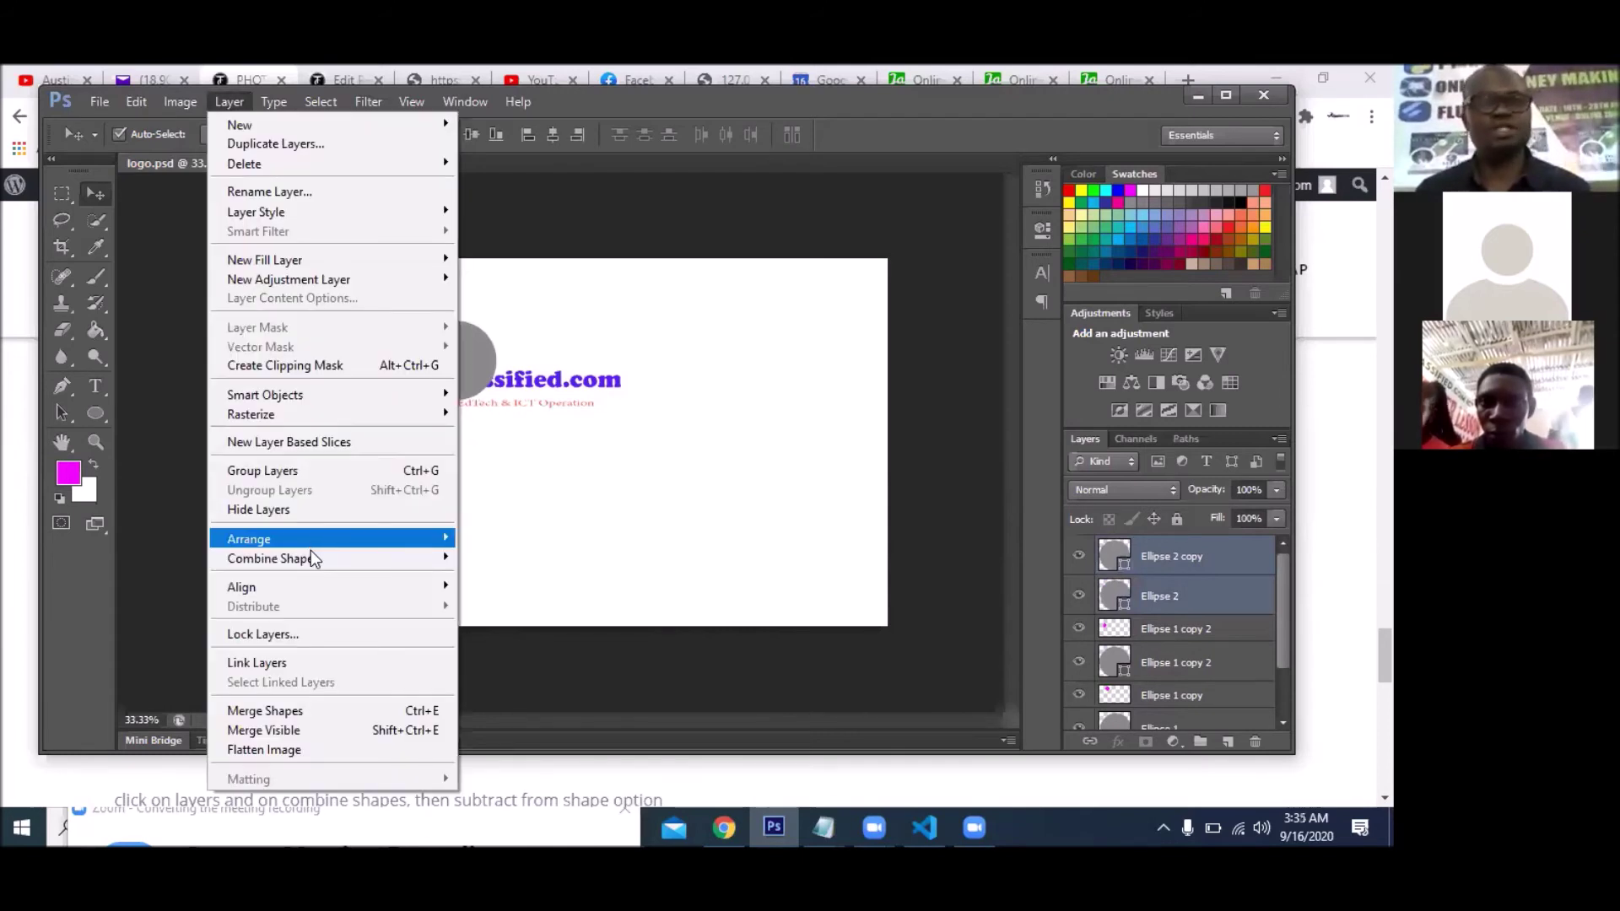
mouse_move(339, 557)
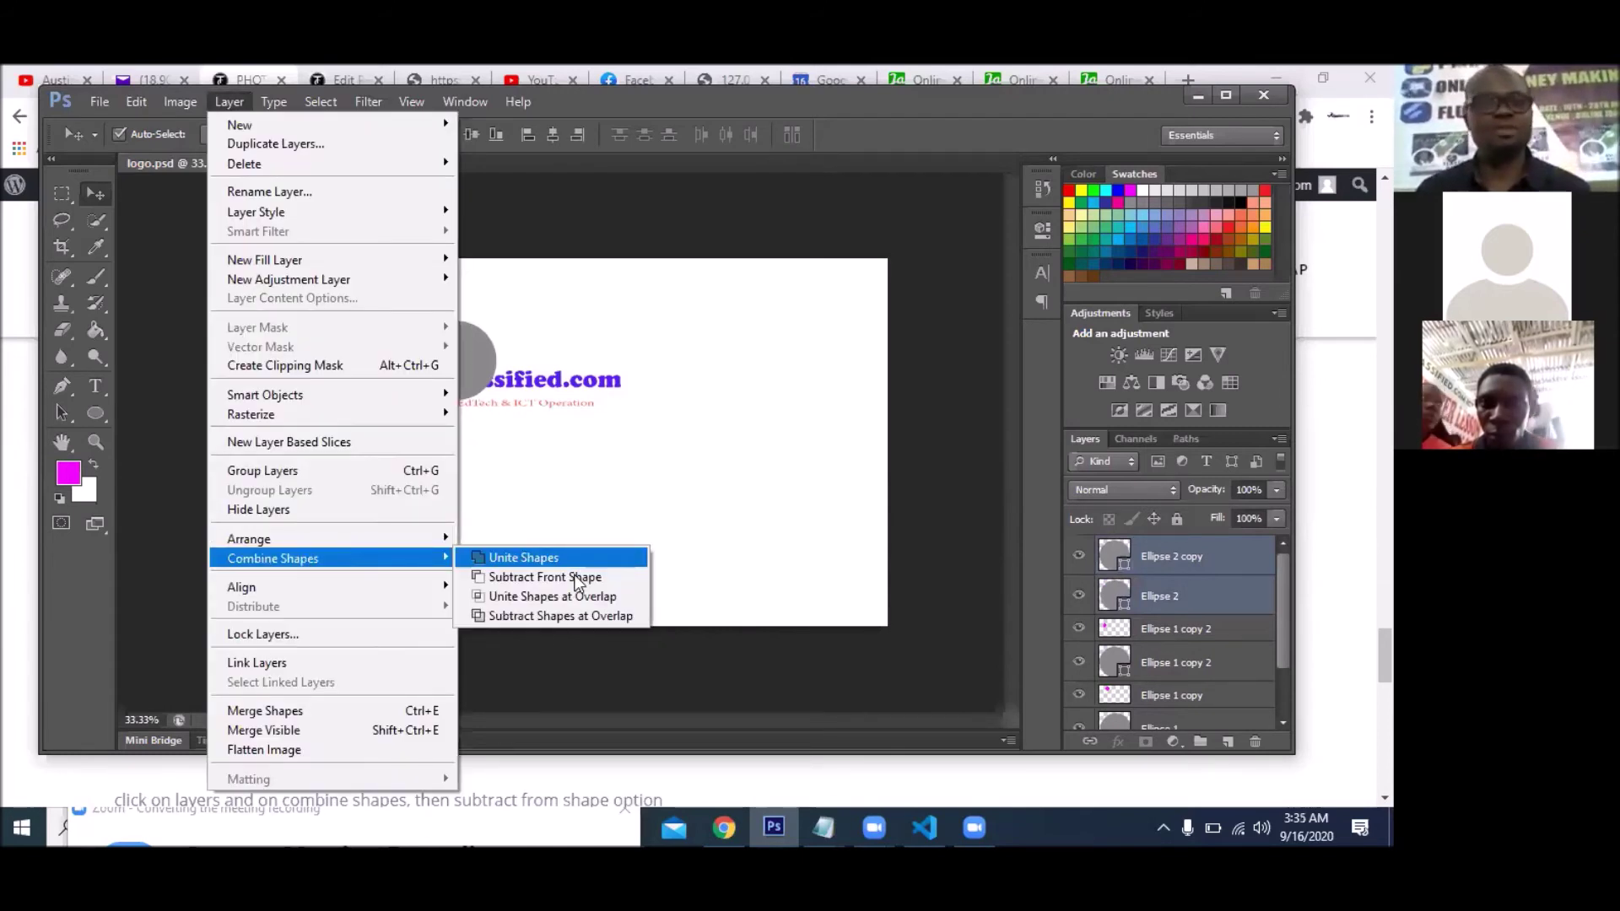
click(576, 578)
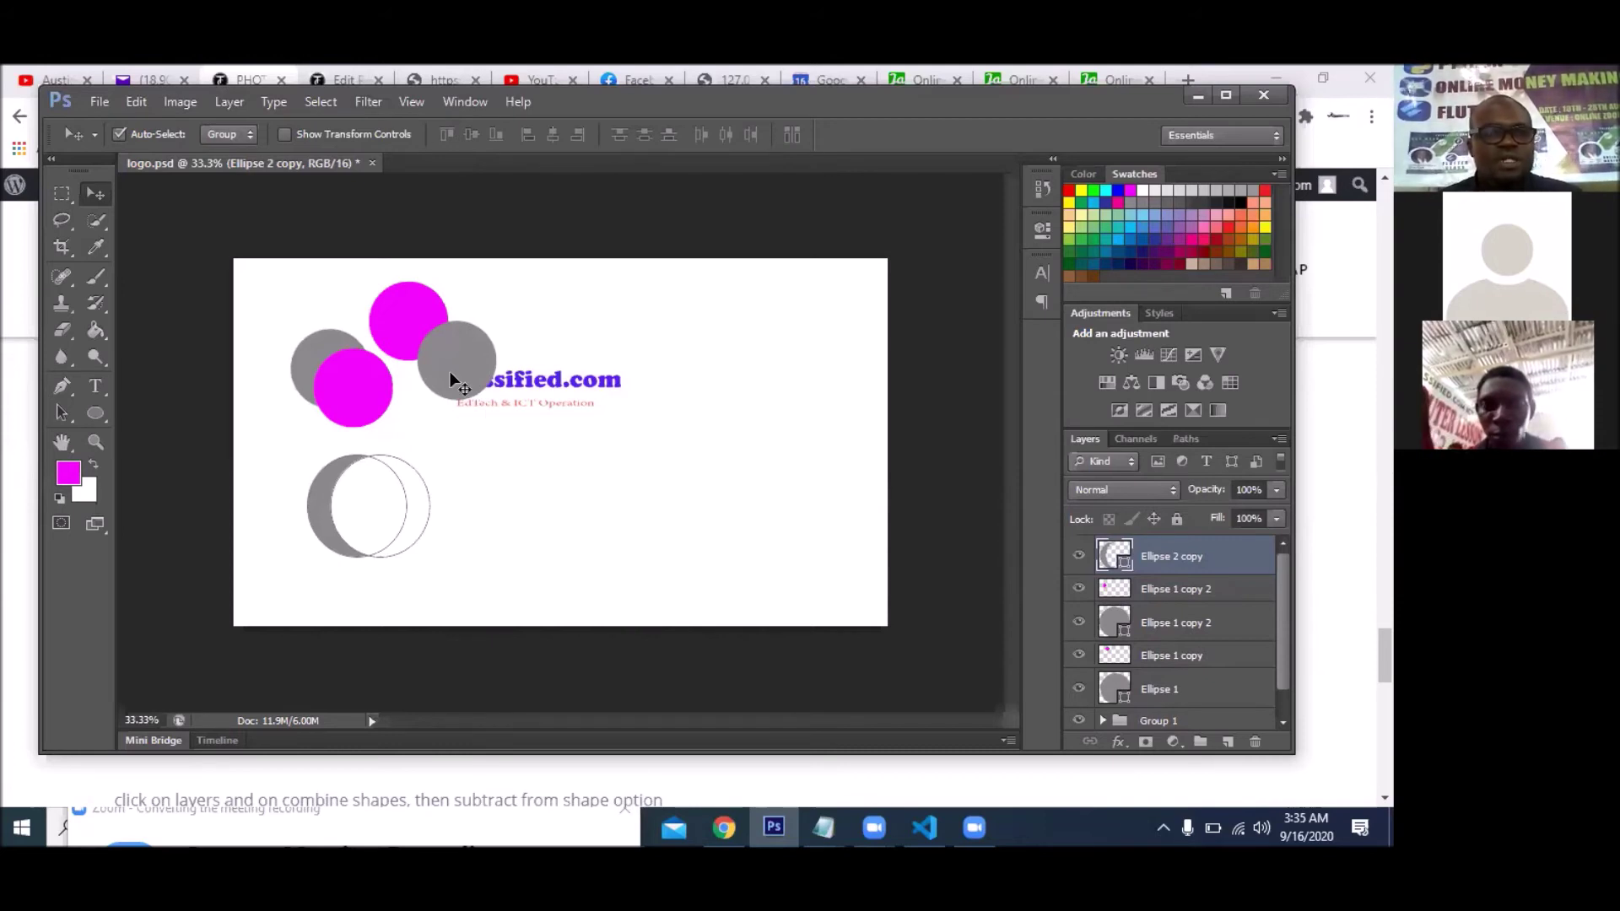
- Draw another grey circle beside the crescent on the same shape layer and duplicate that layer slightly to the right
click(104, 412)
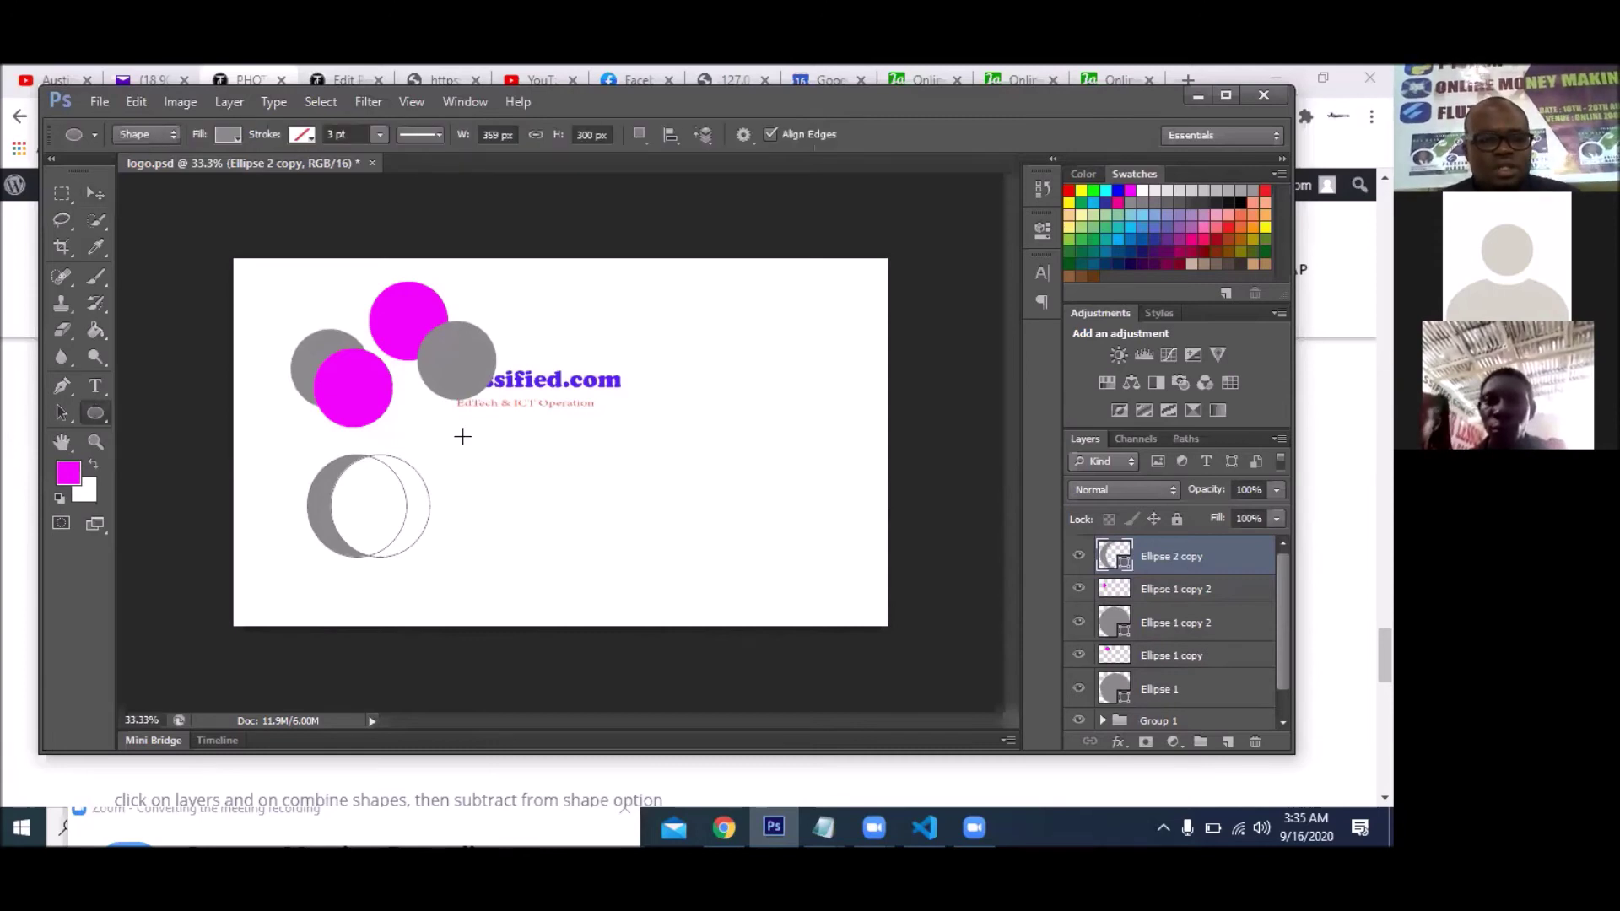
drag(463, 438, 555, 534)
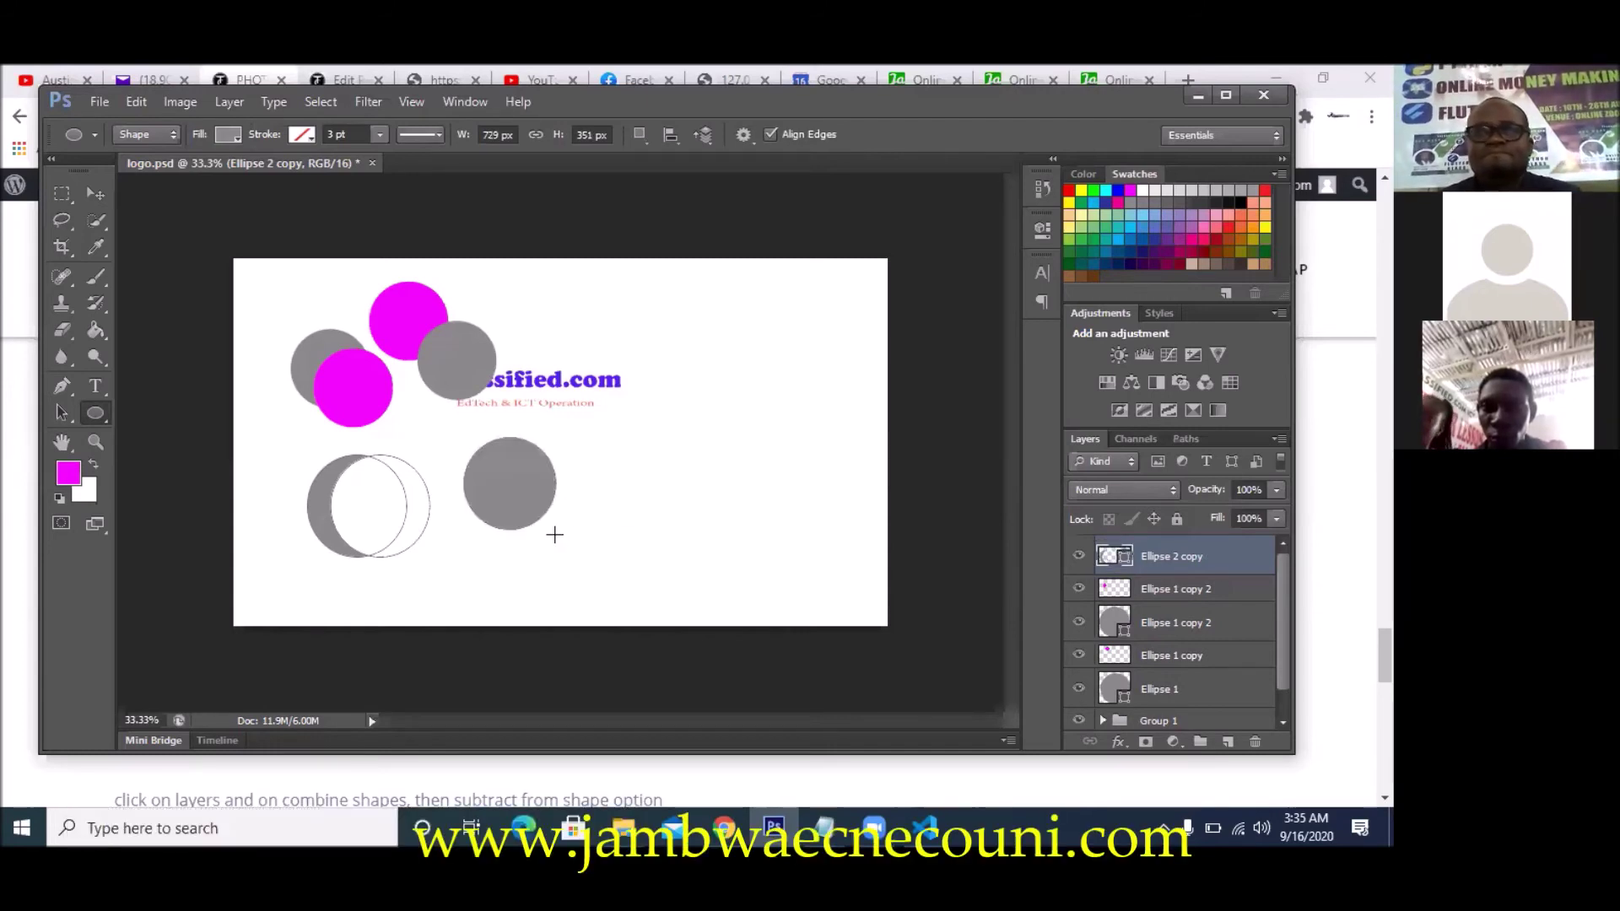
click(91, 194)
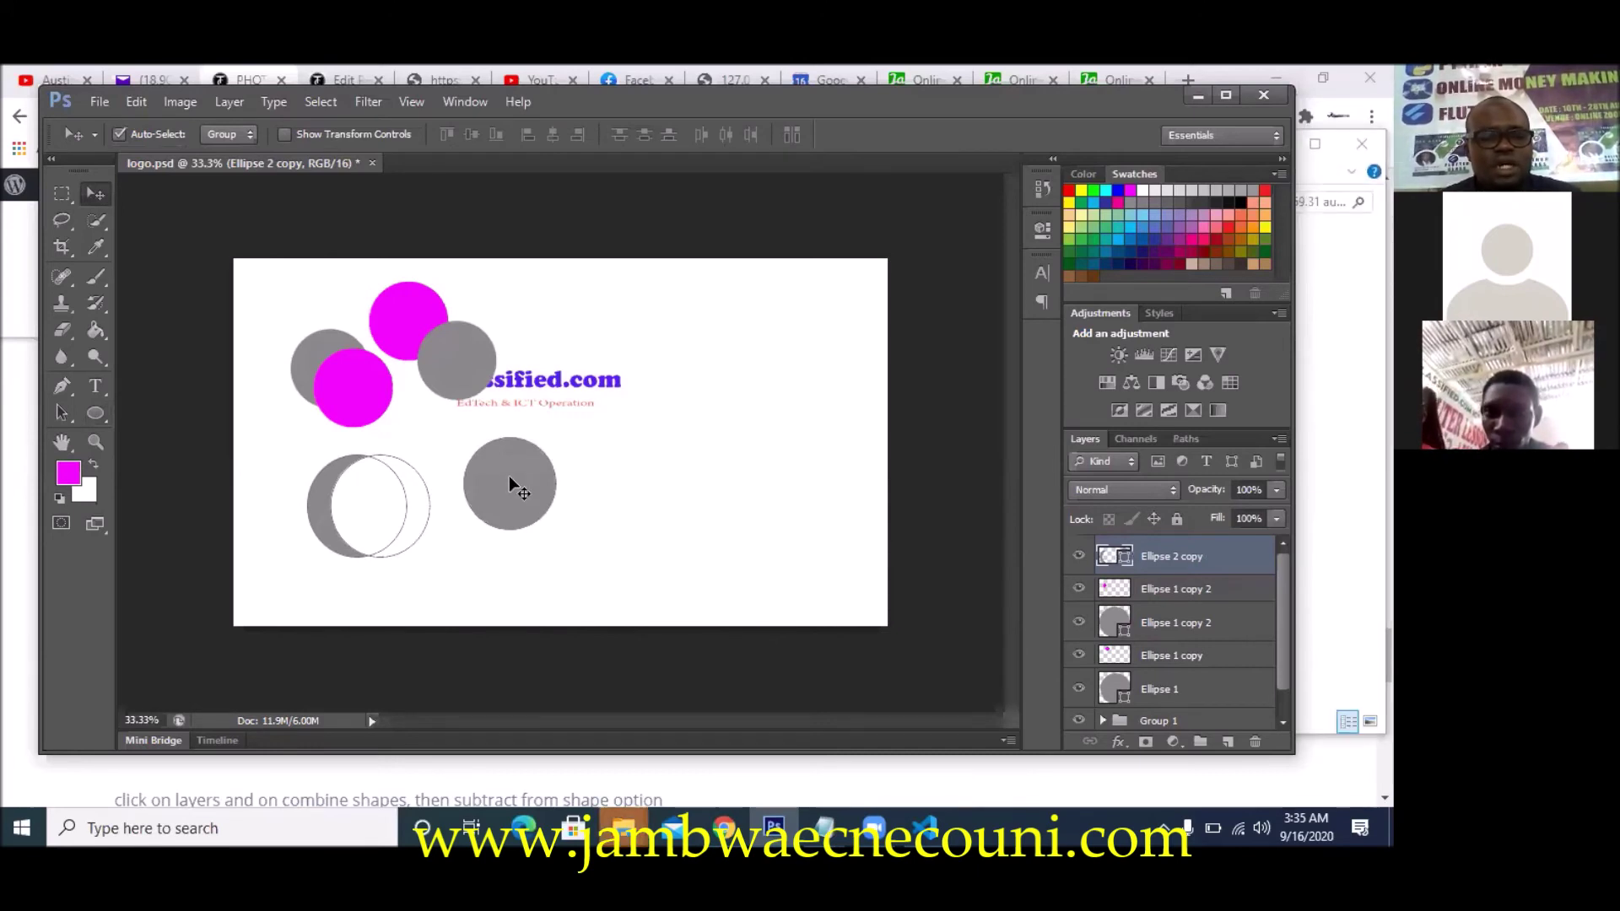
drag(509, 477, 534, 483)
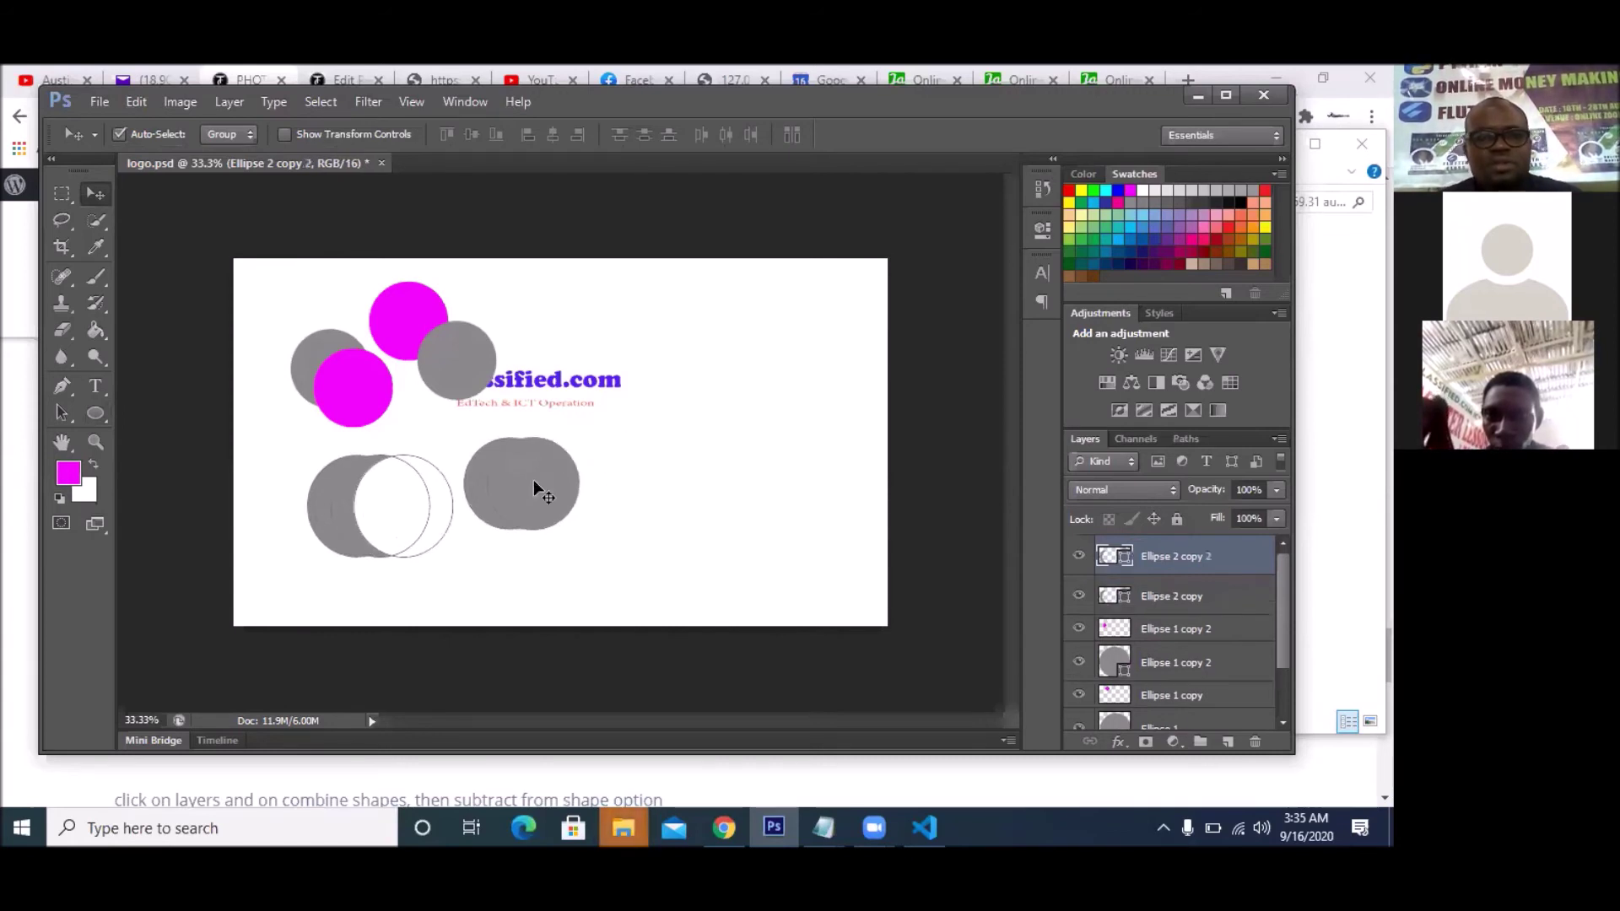
- Add a new layer, draw a grey circle of about 210 px above the end of the logo text and duplicate it slightly to the right
click(1228, 742)
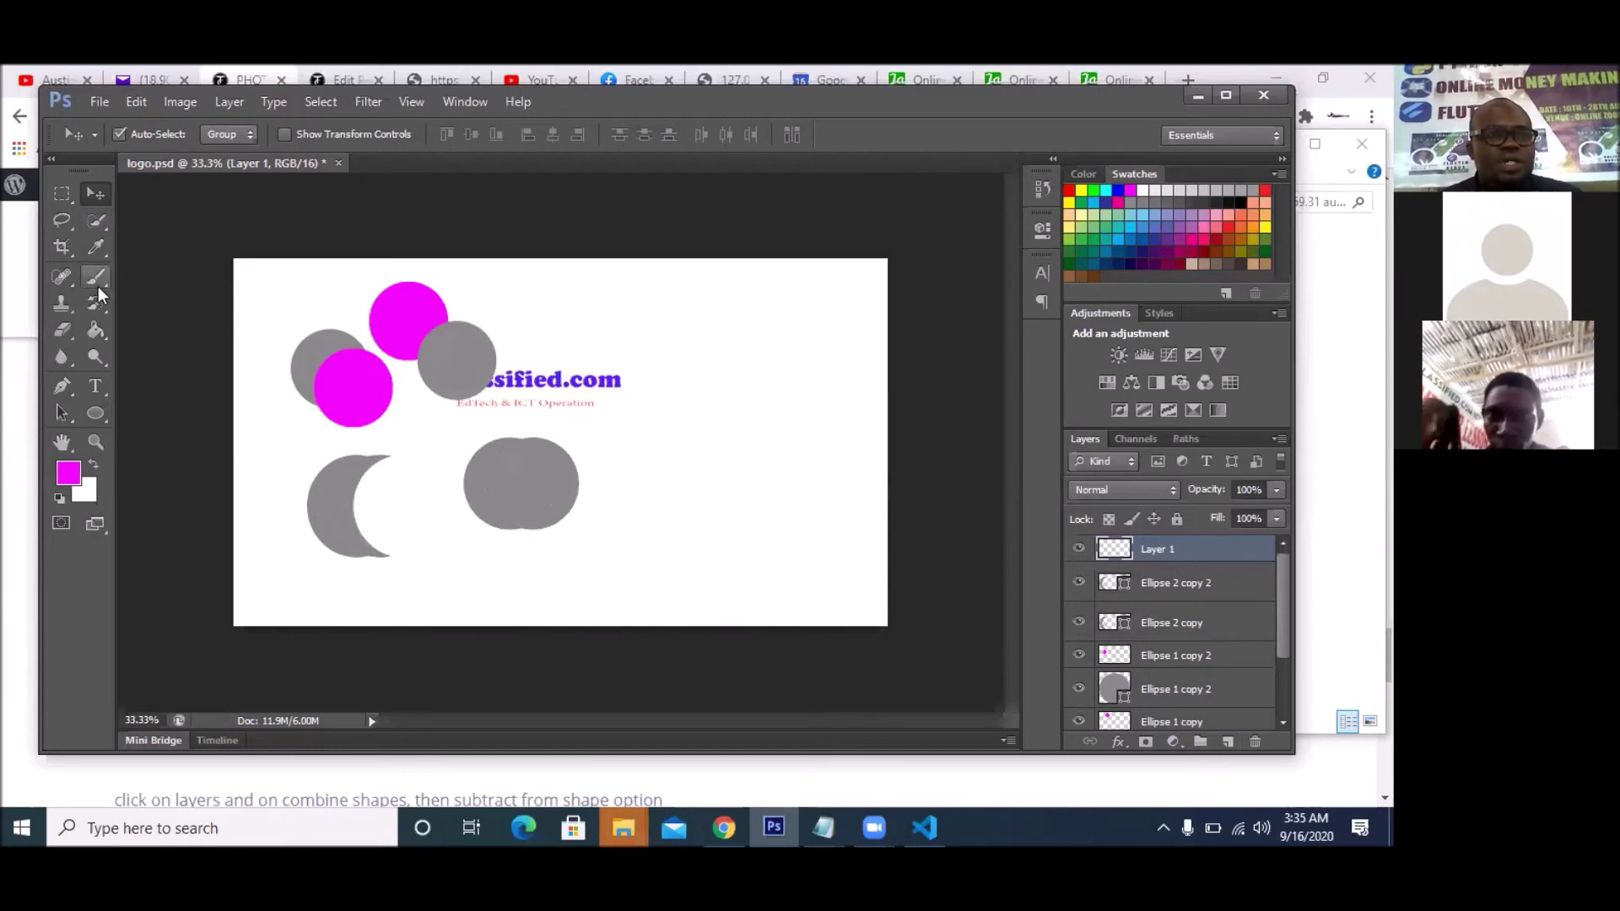
click(96, 414)
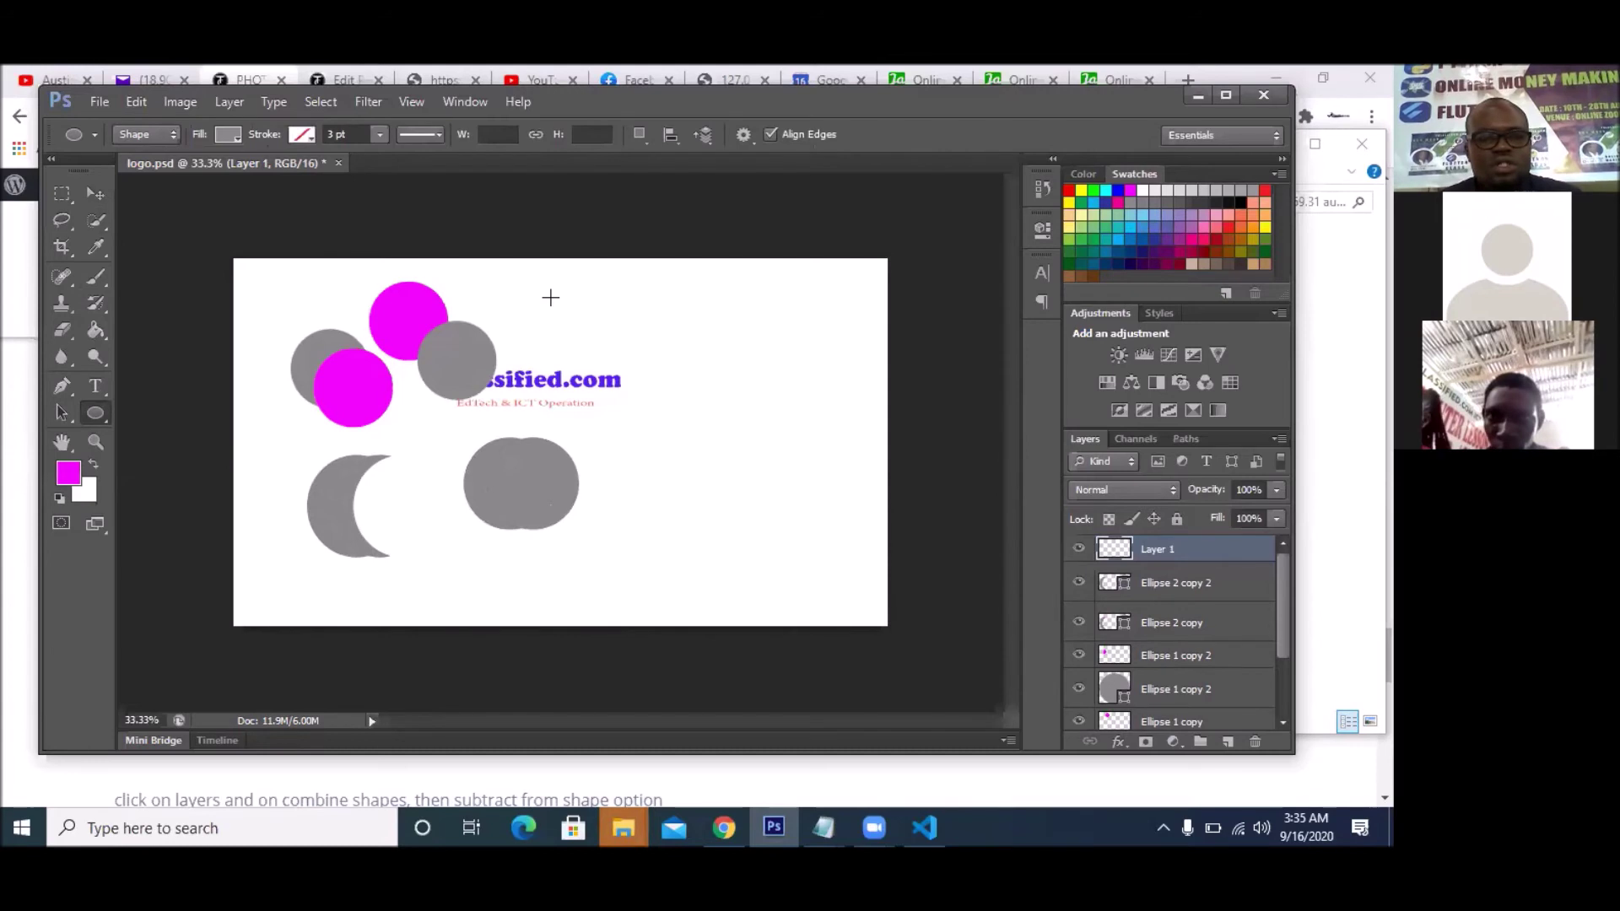
drag(550, 297, 622, 367)
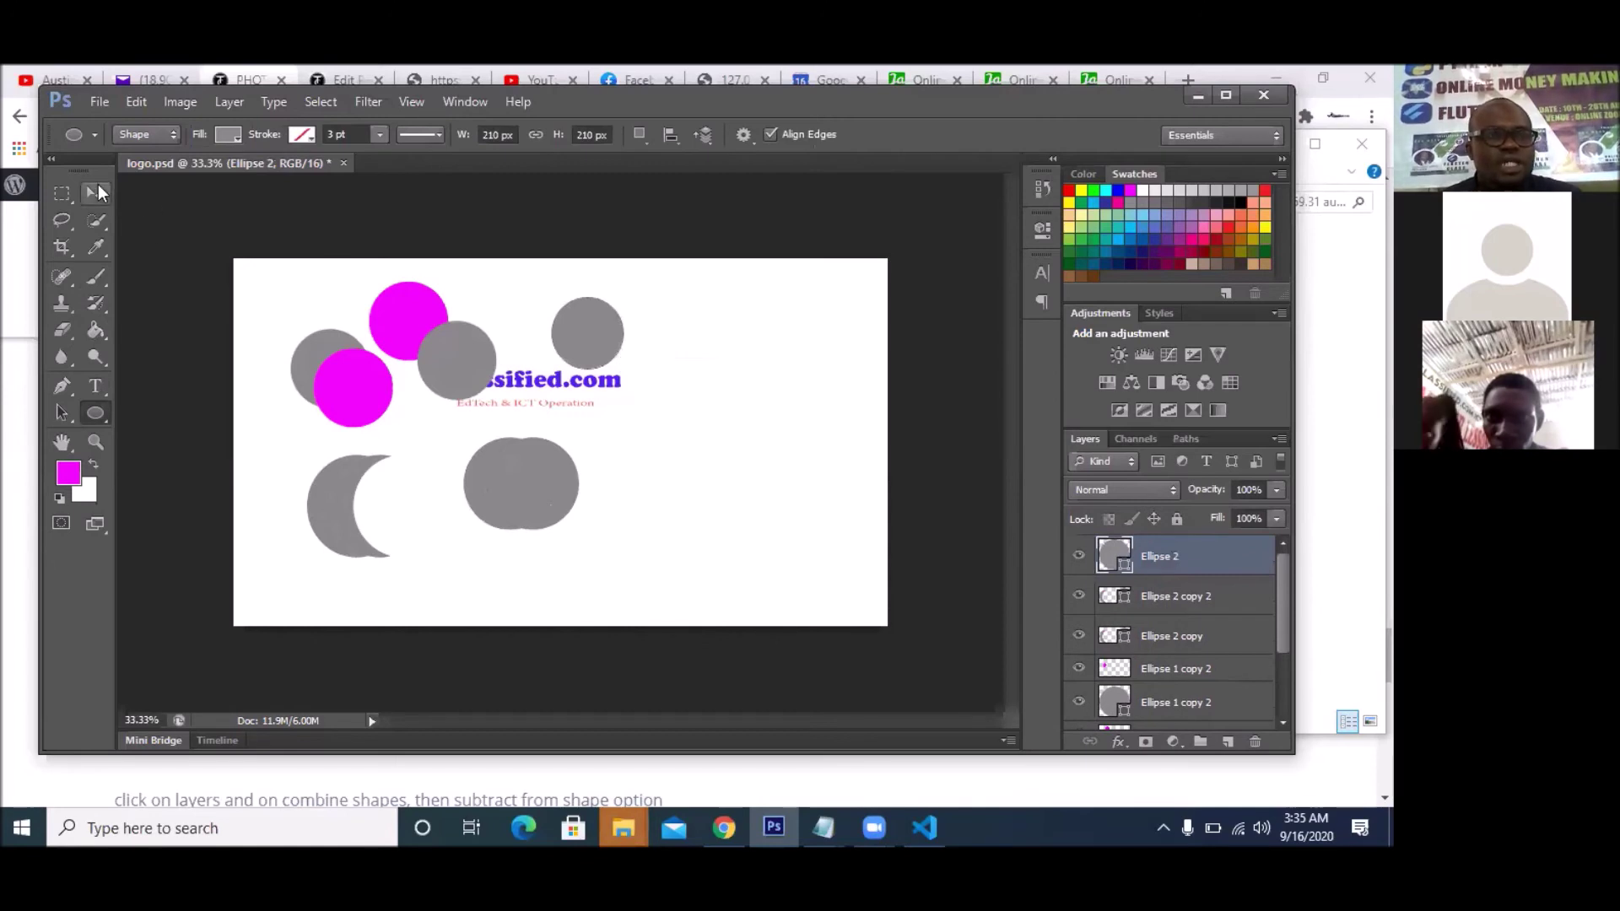
click(98, 187)
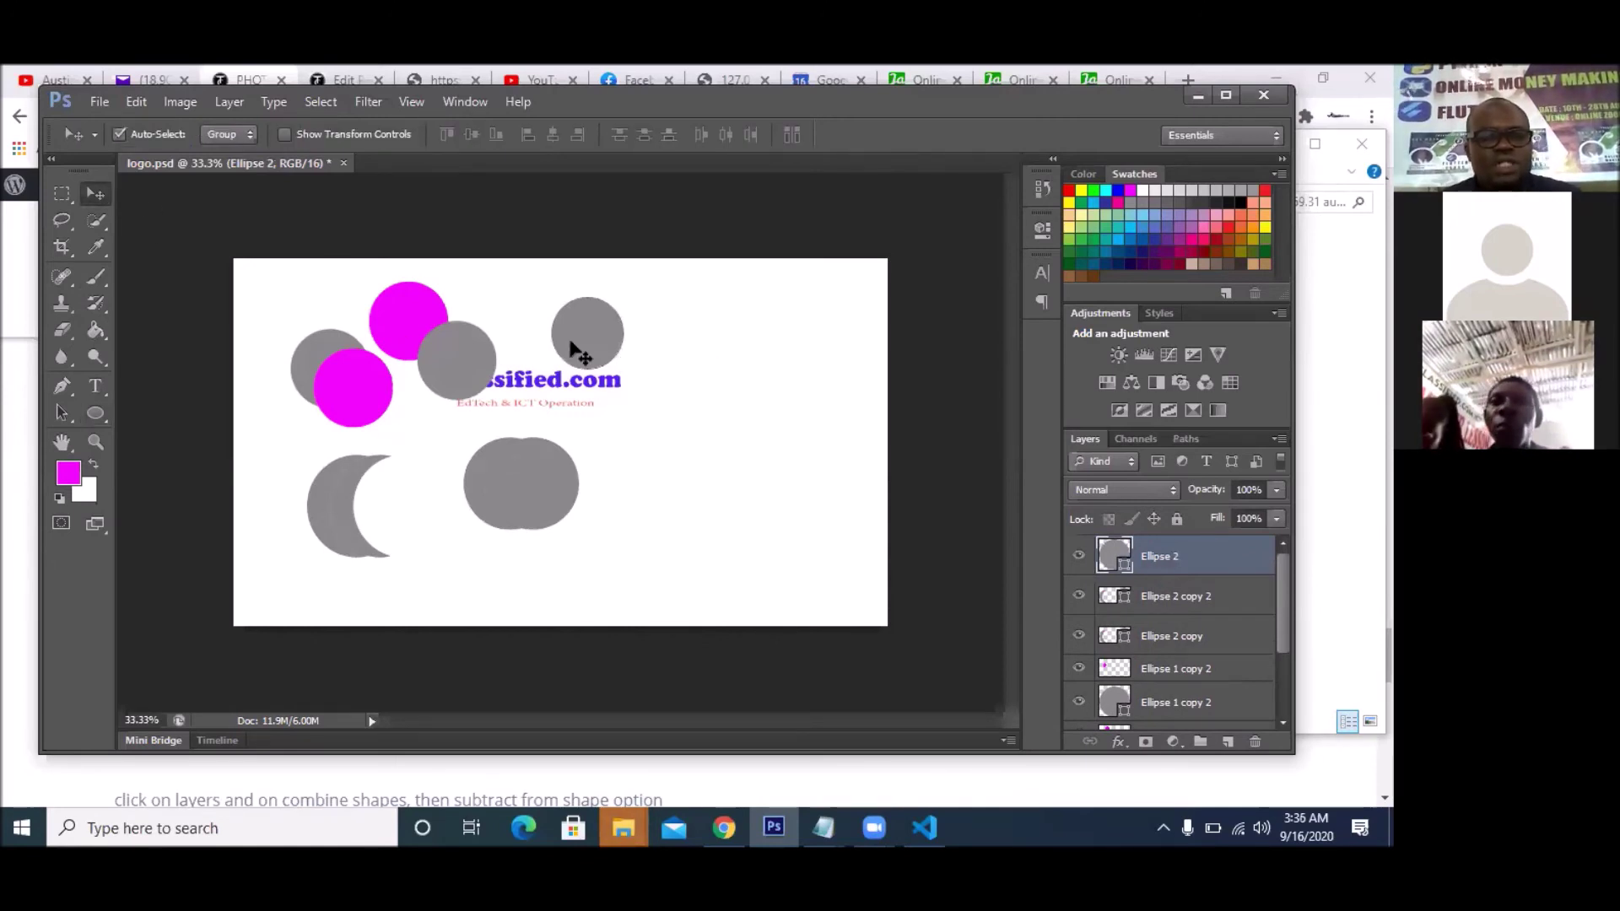
drag(590, 335, 605, 329)
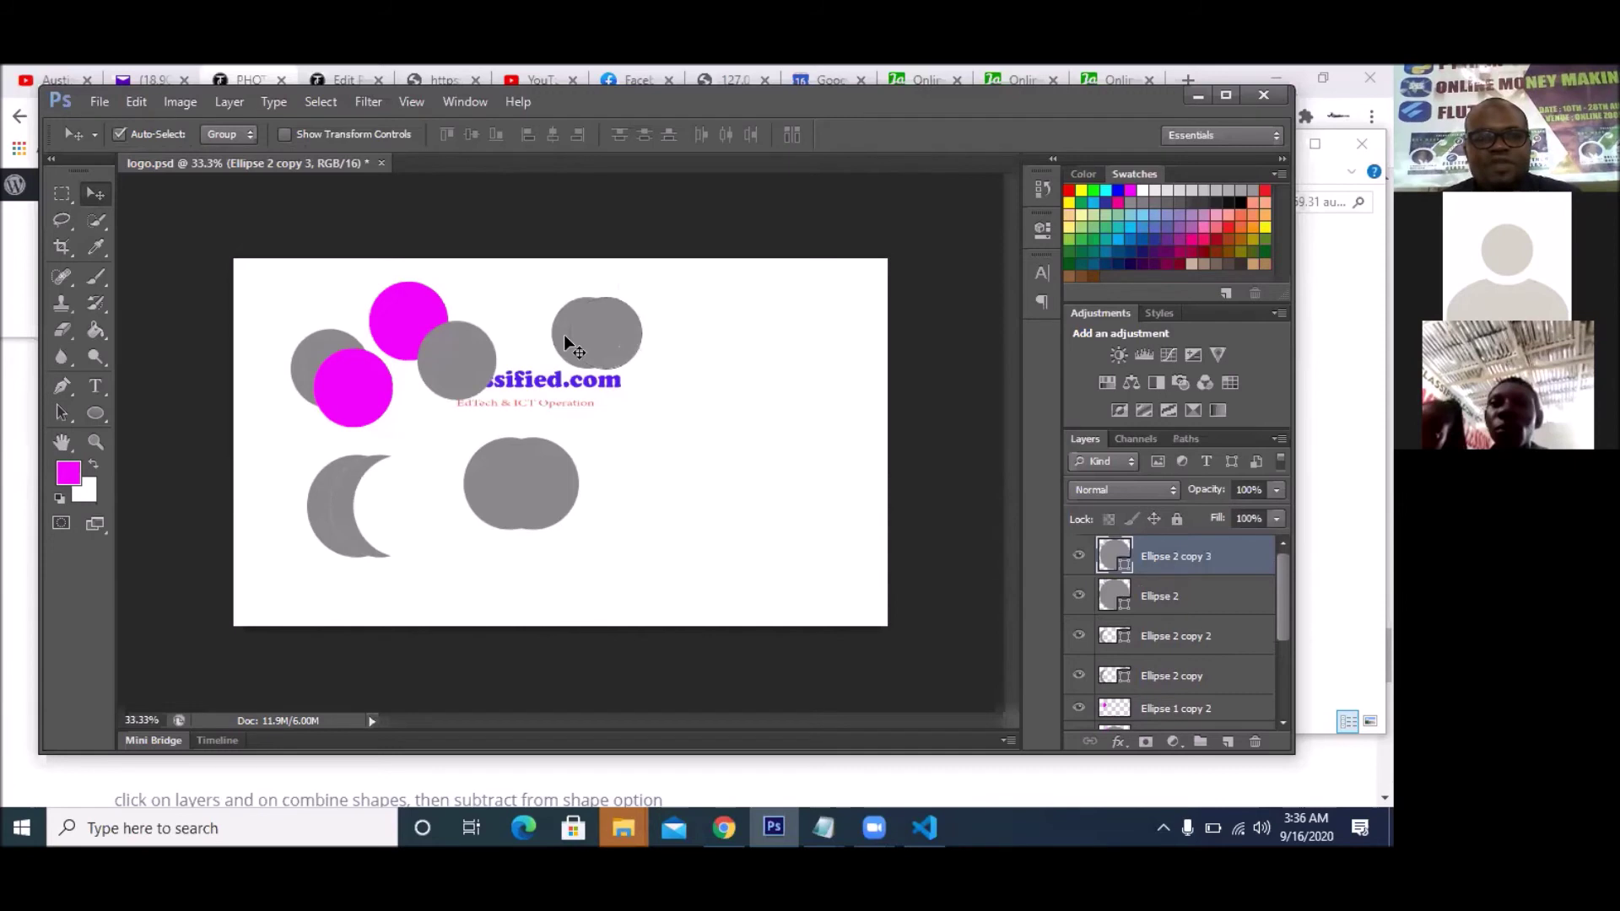
- Select both overlapping circles above the logo text and combine them with Subtract Front Shape
shift+click(564, 334)
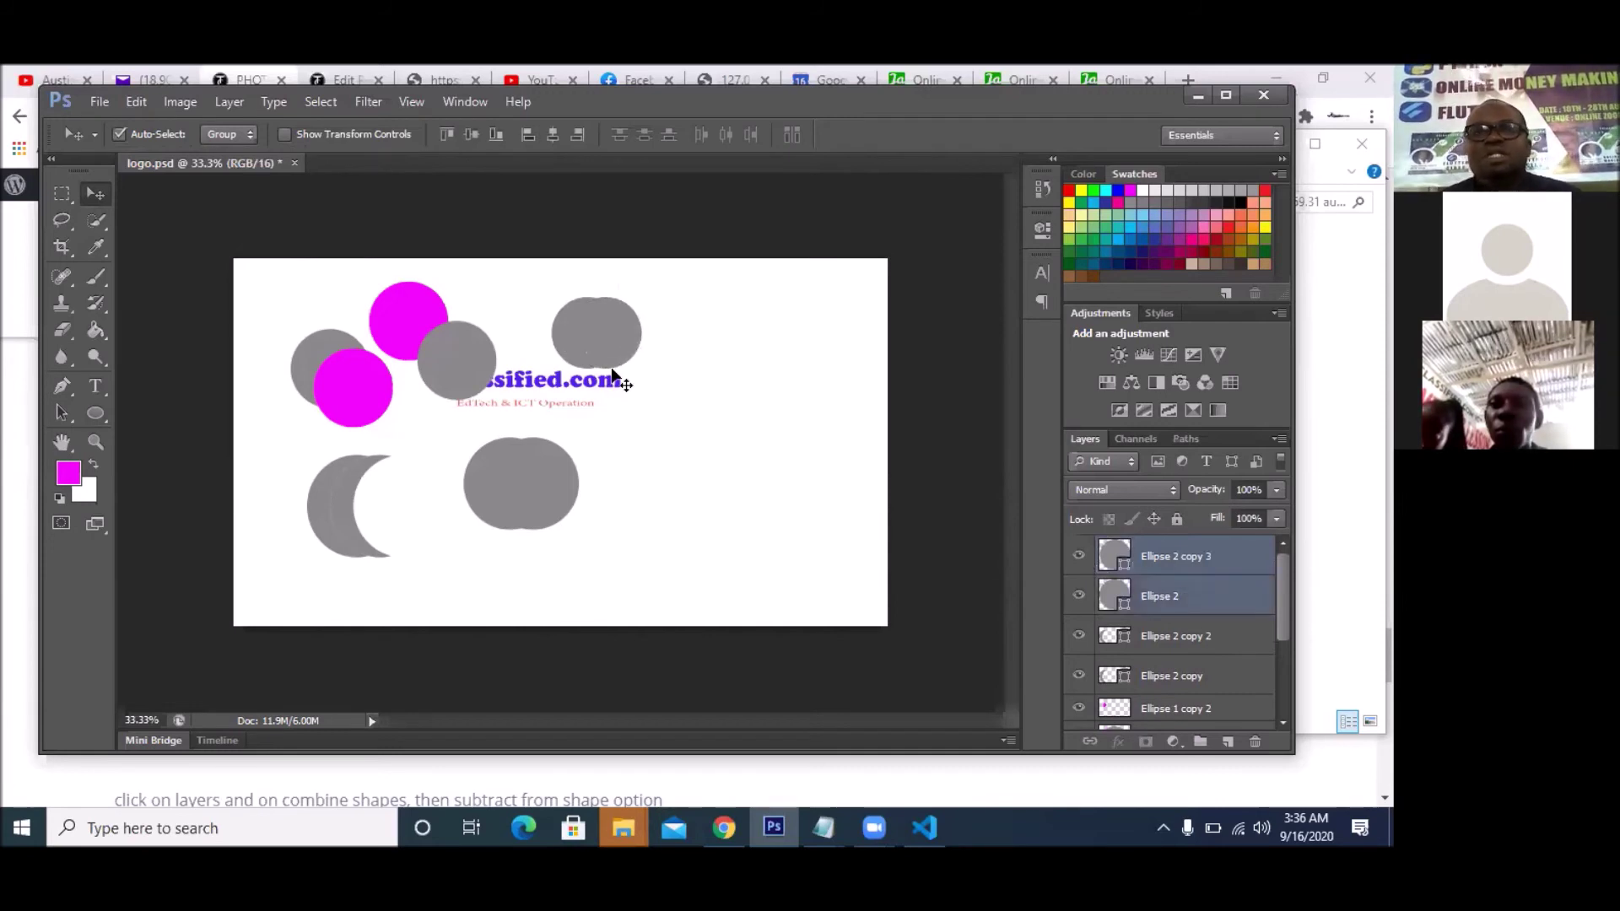
click(233, 106)
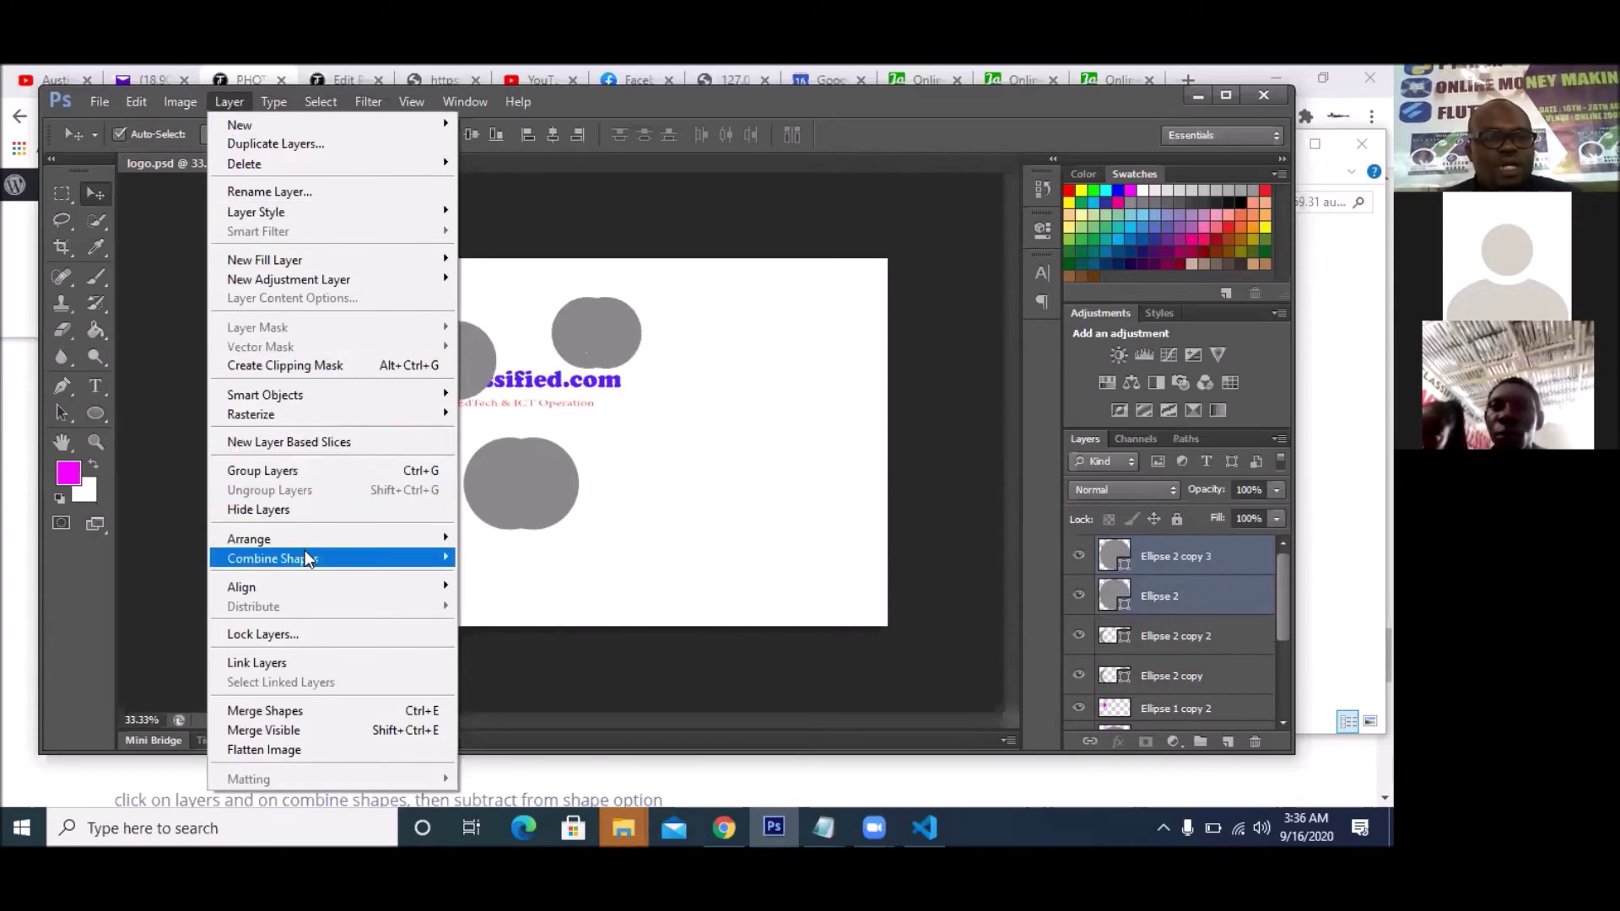
mouse_move(307, 558)
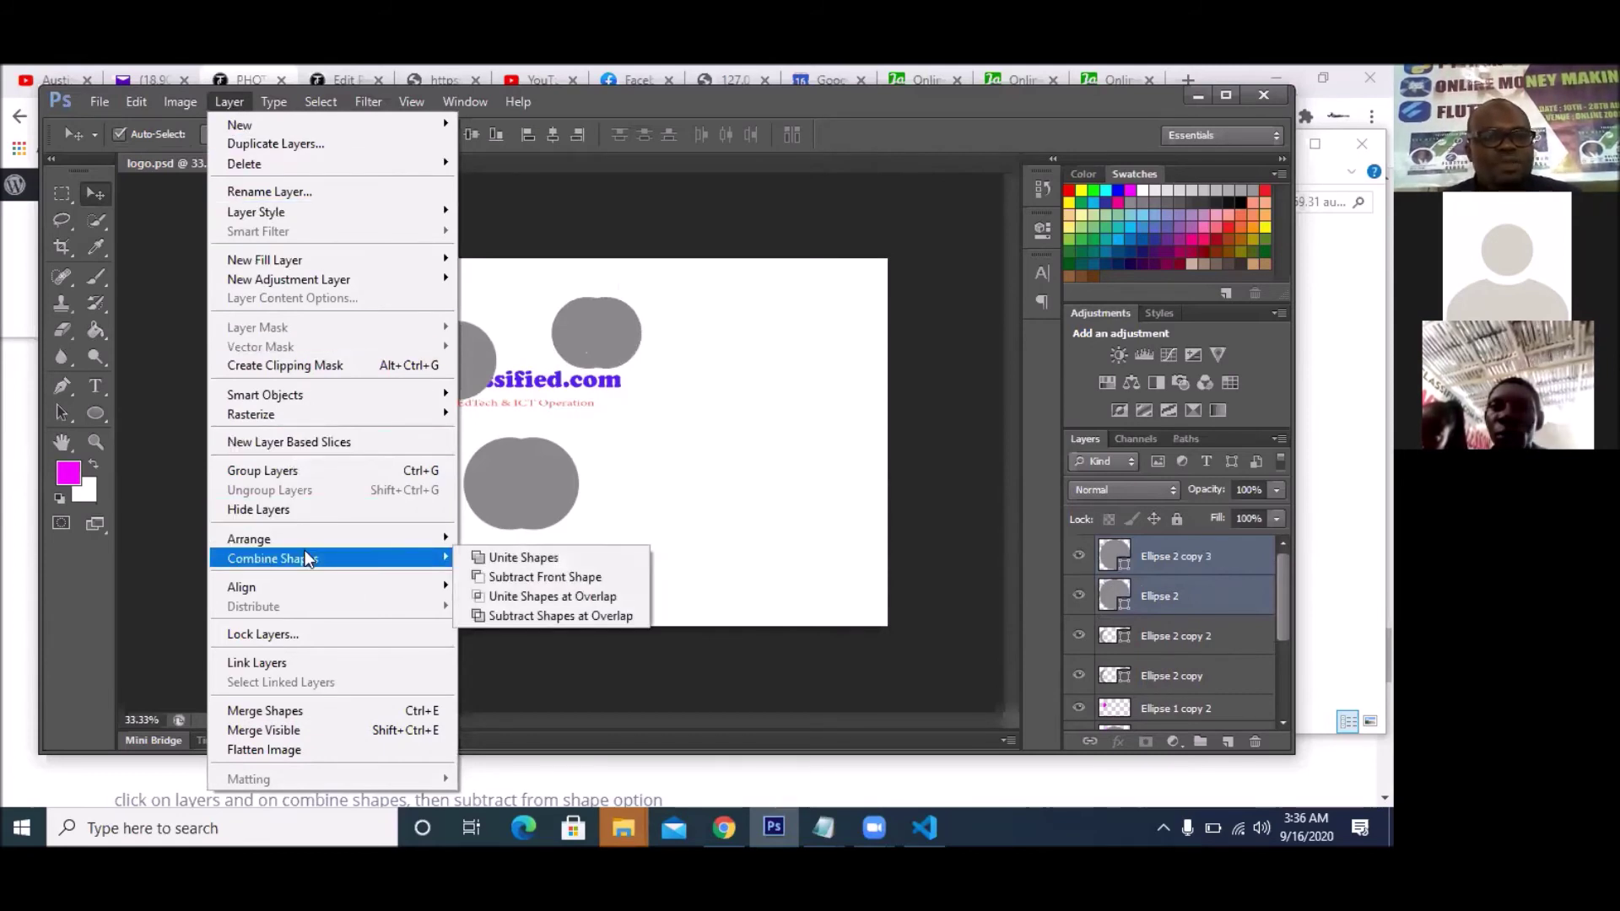
click(555, 579)
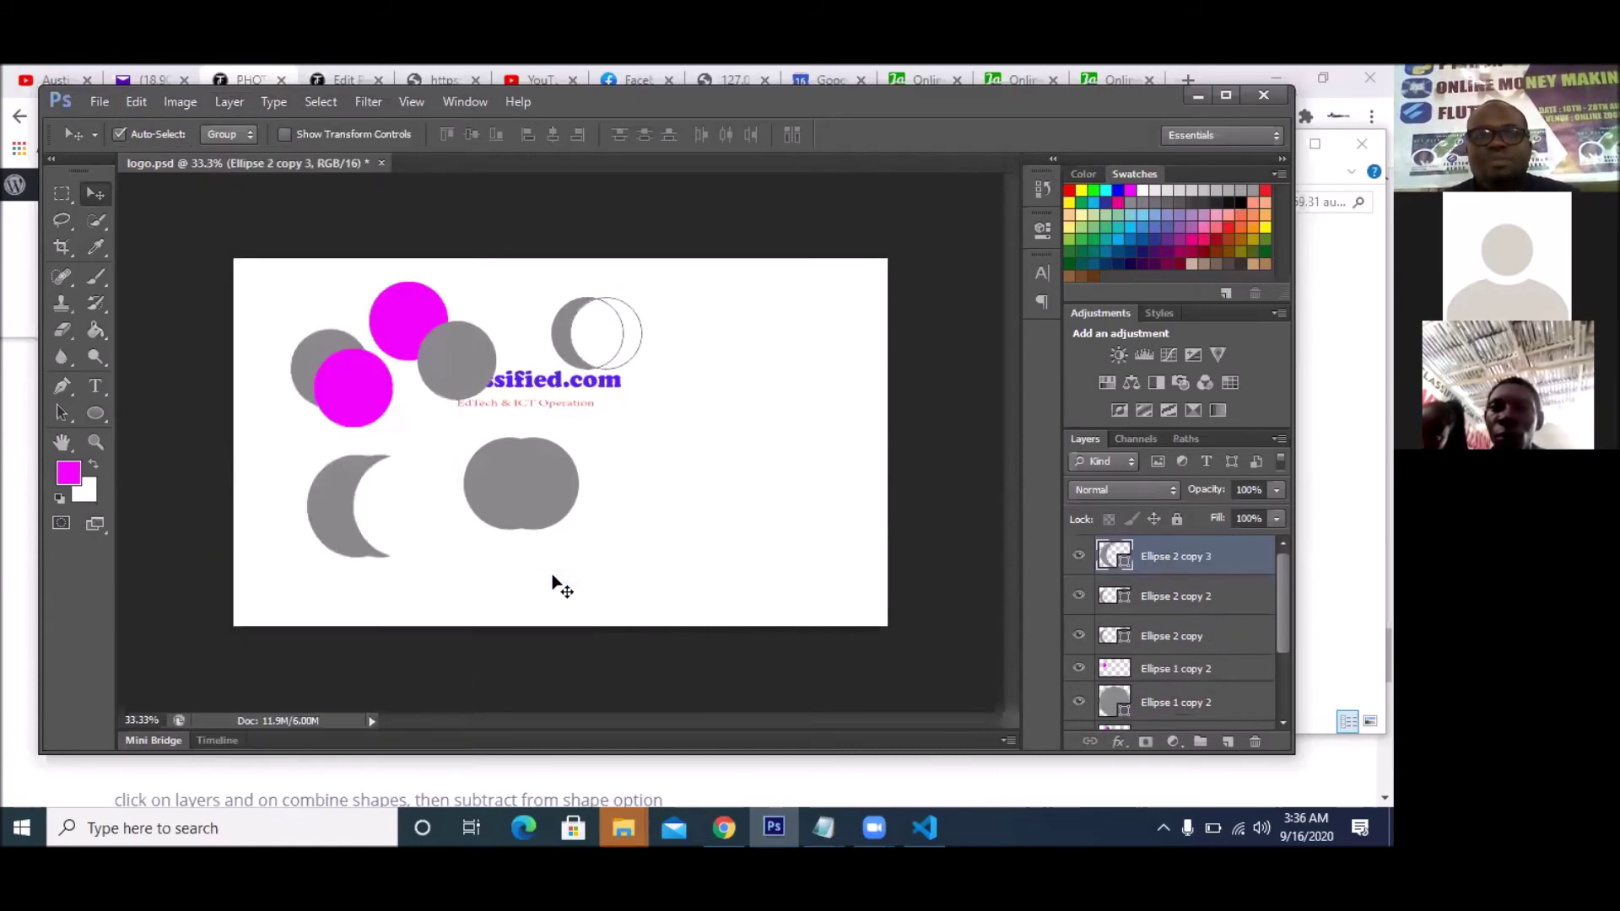
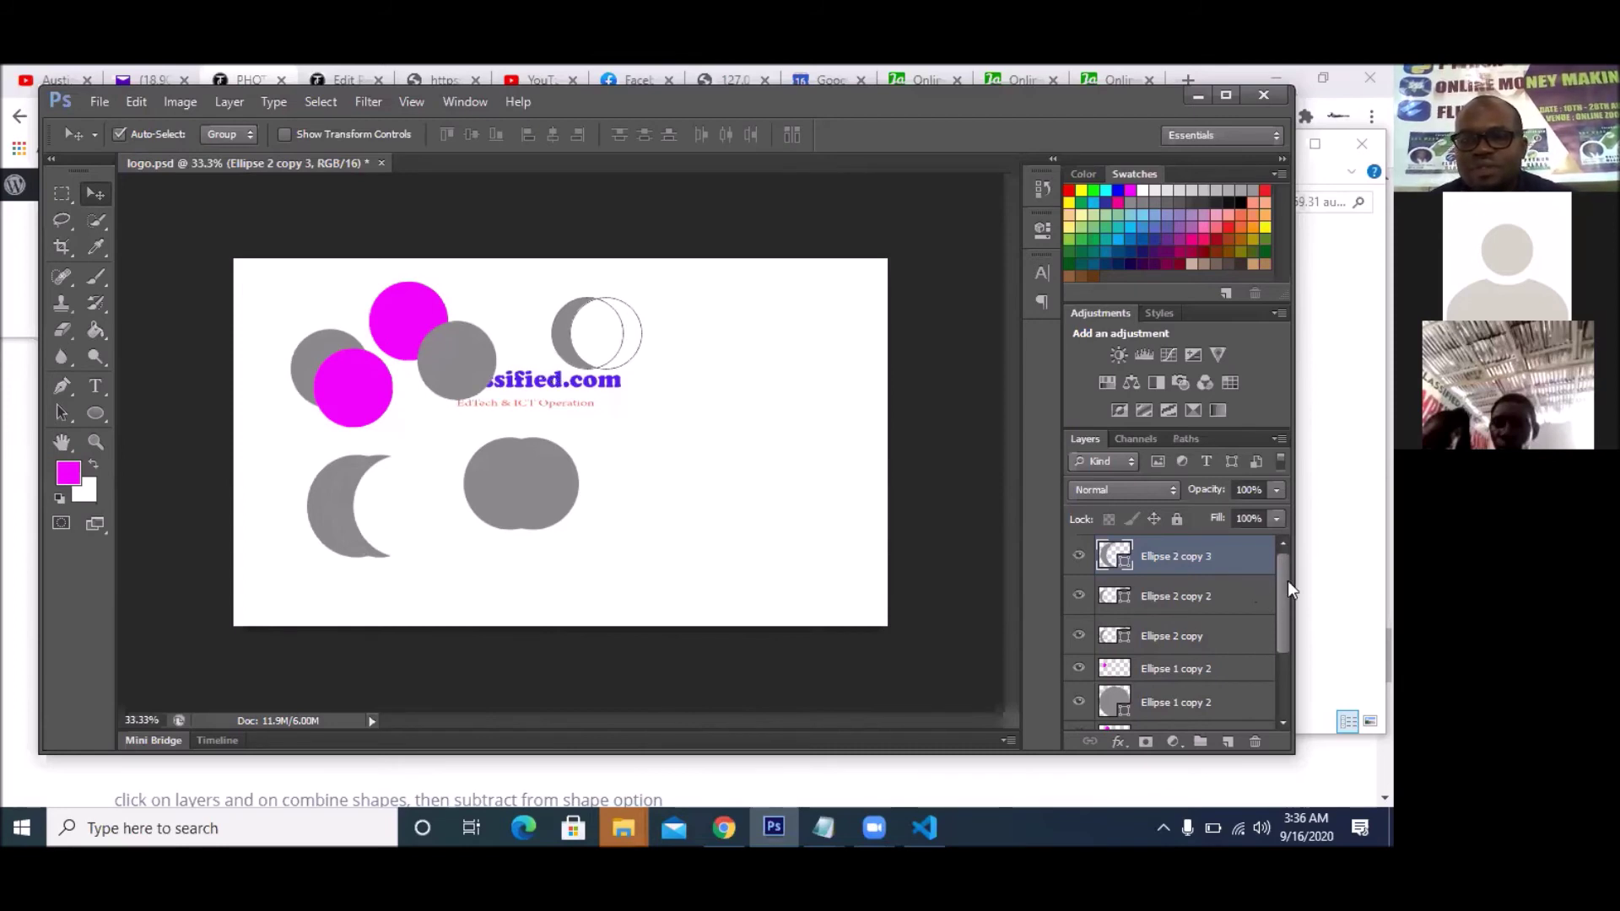
- Delete the Ellipse 2 copy 3, Ellipse 2 copy 2 and Ellipse 2 copy layers
drag(1287, 583, 1287, 648)
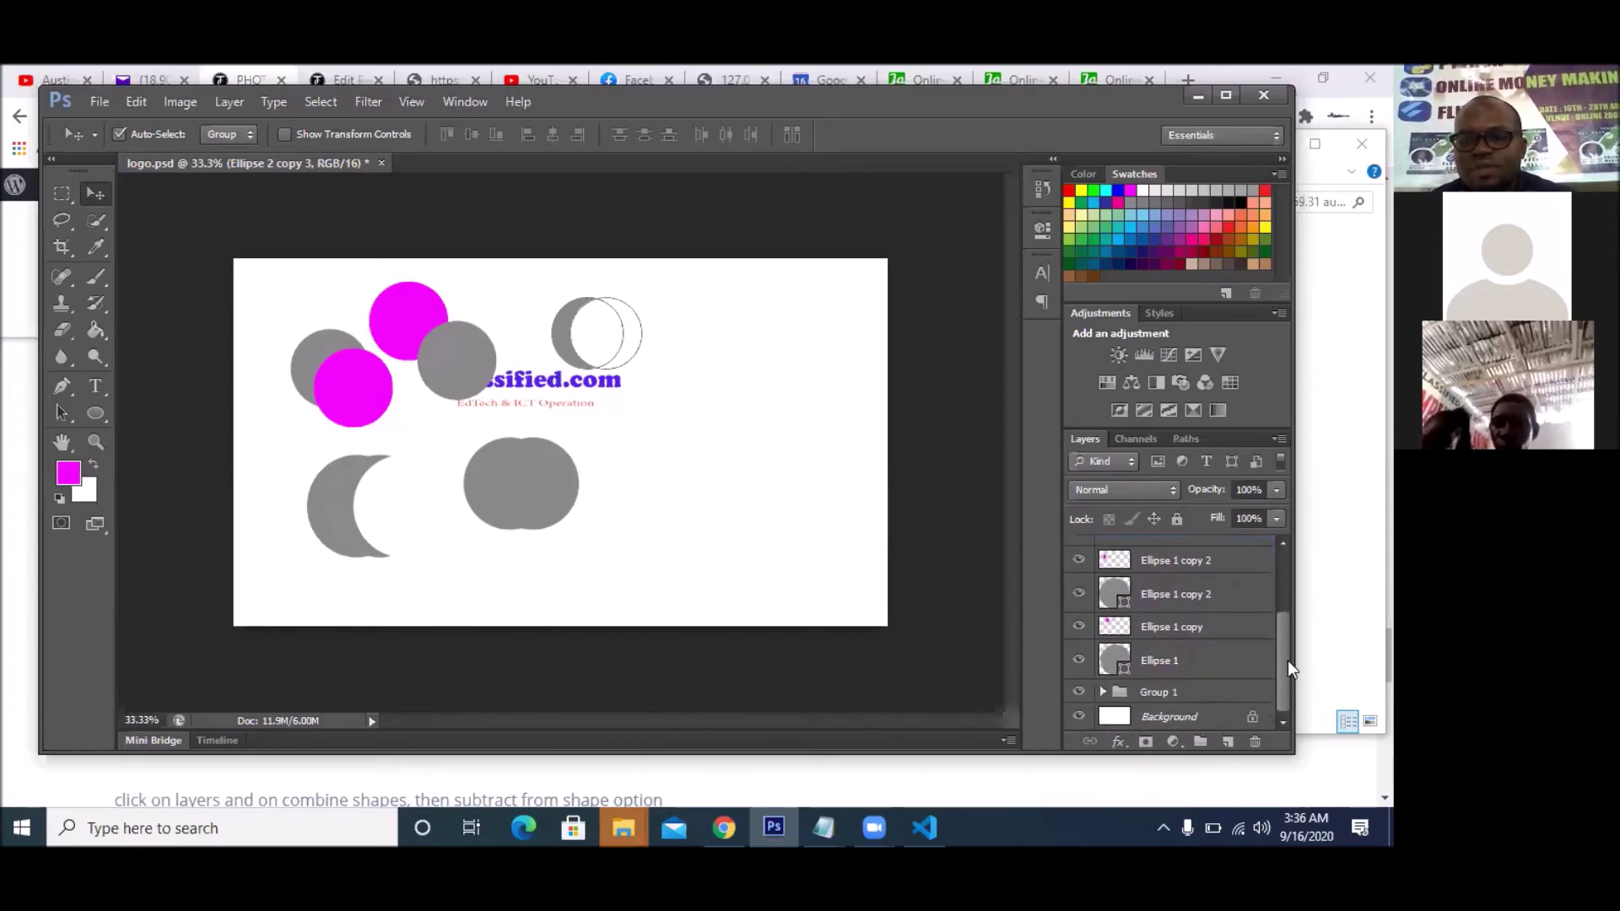
drag(1279, 647, 1277, 575)
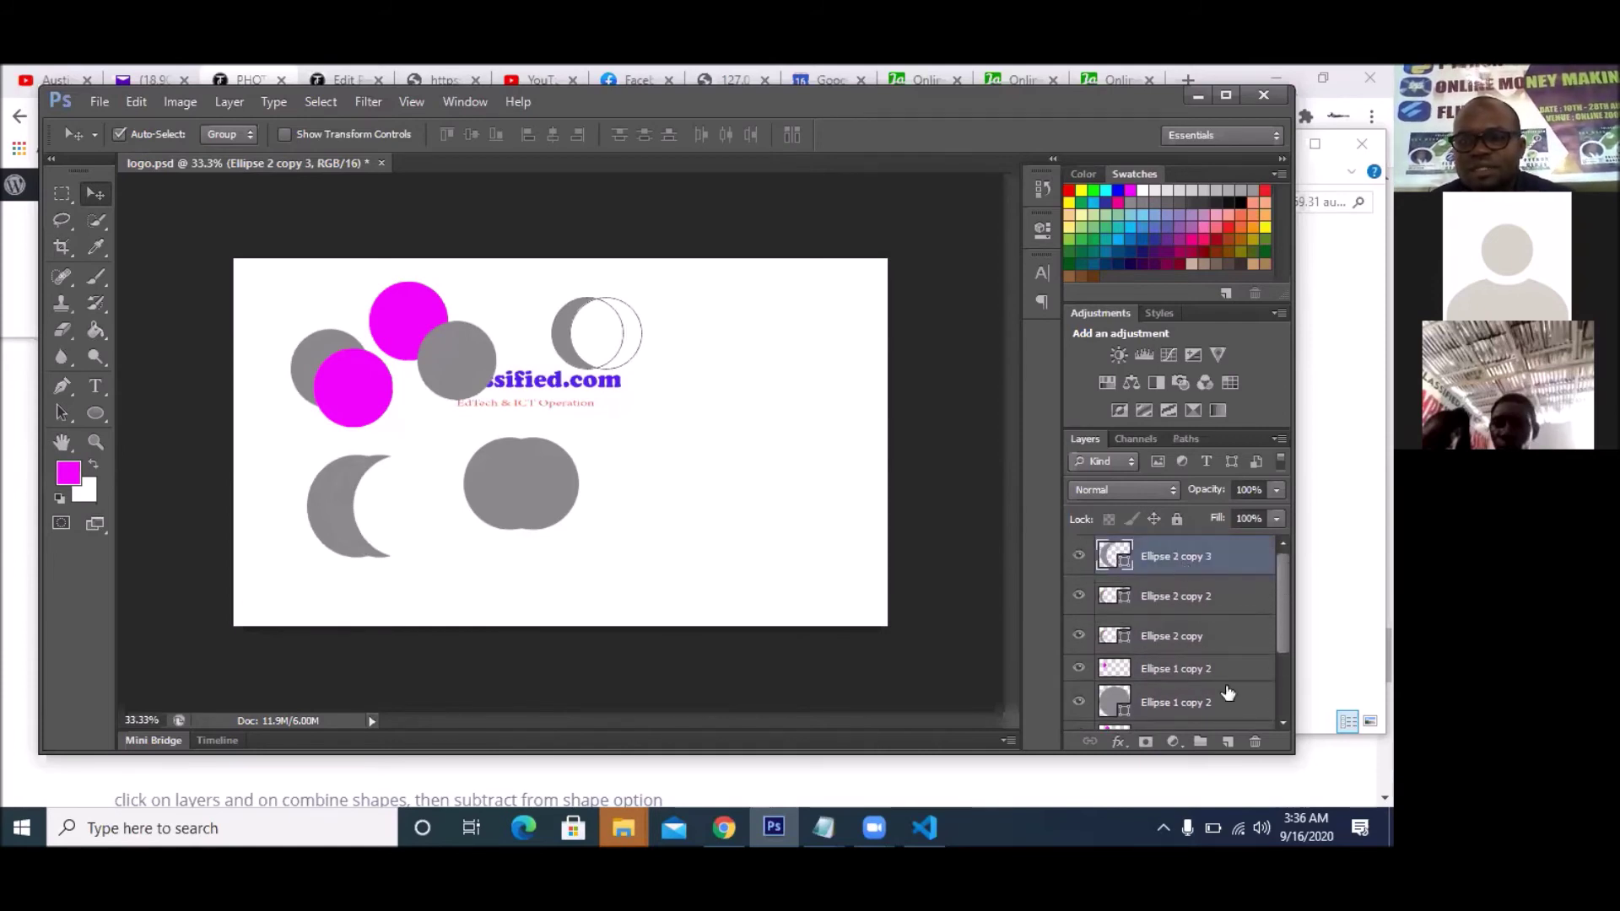
click(1254, 741)
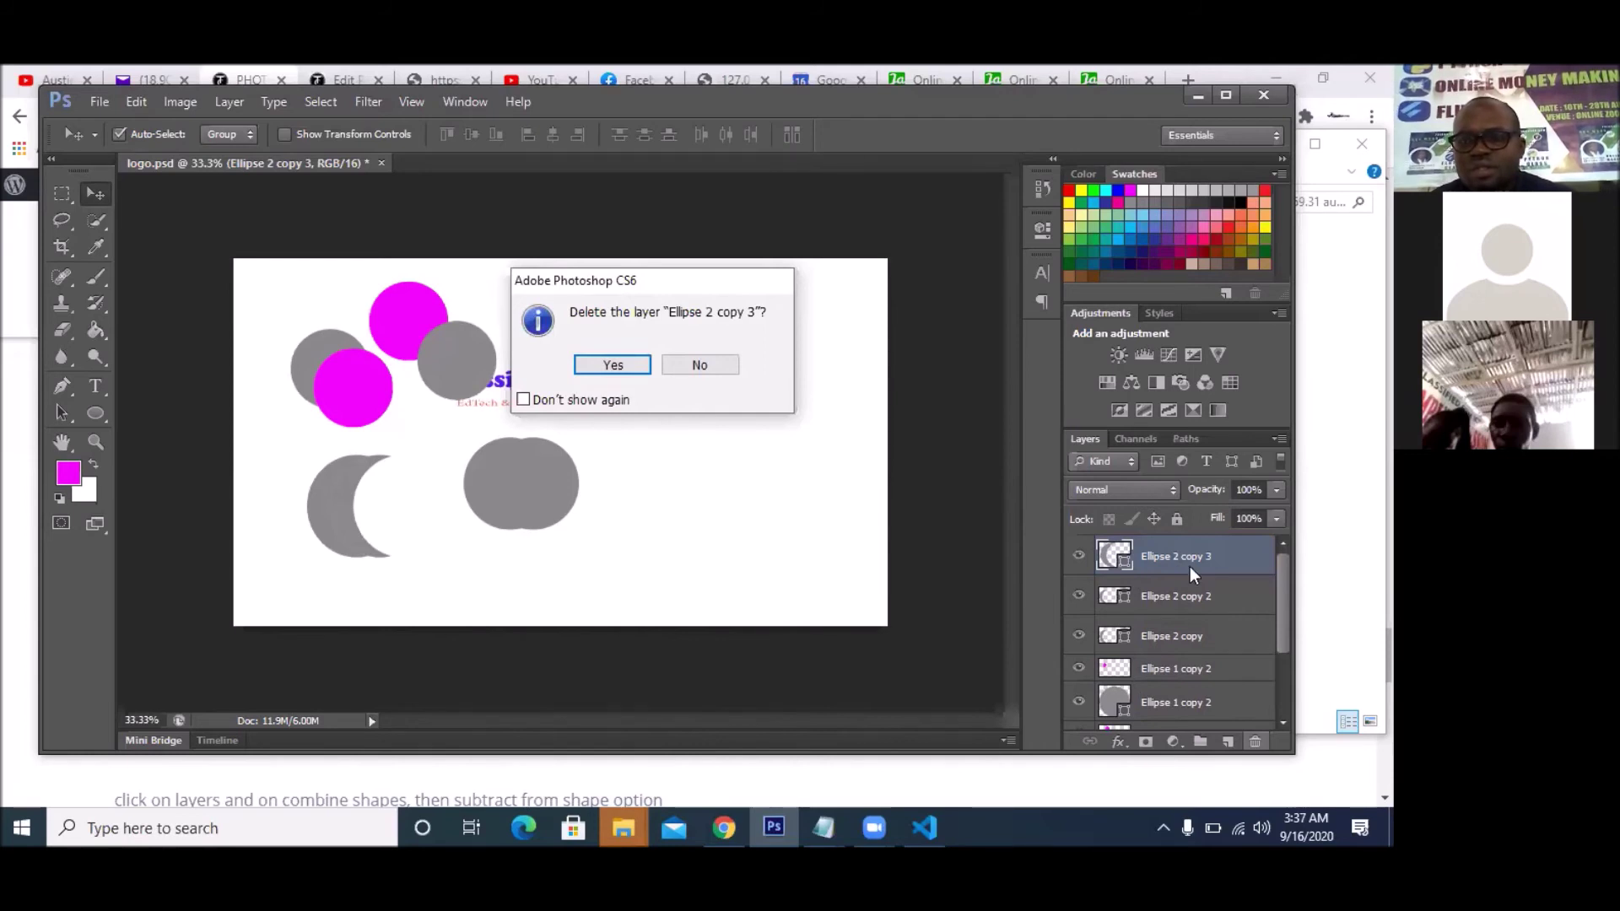
key(Return)
click(1255, 741)
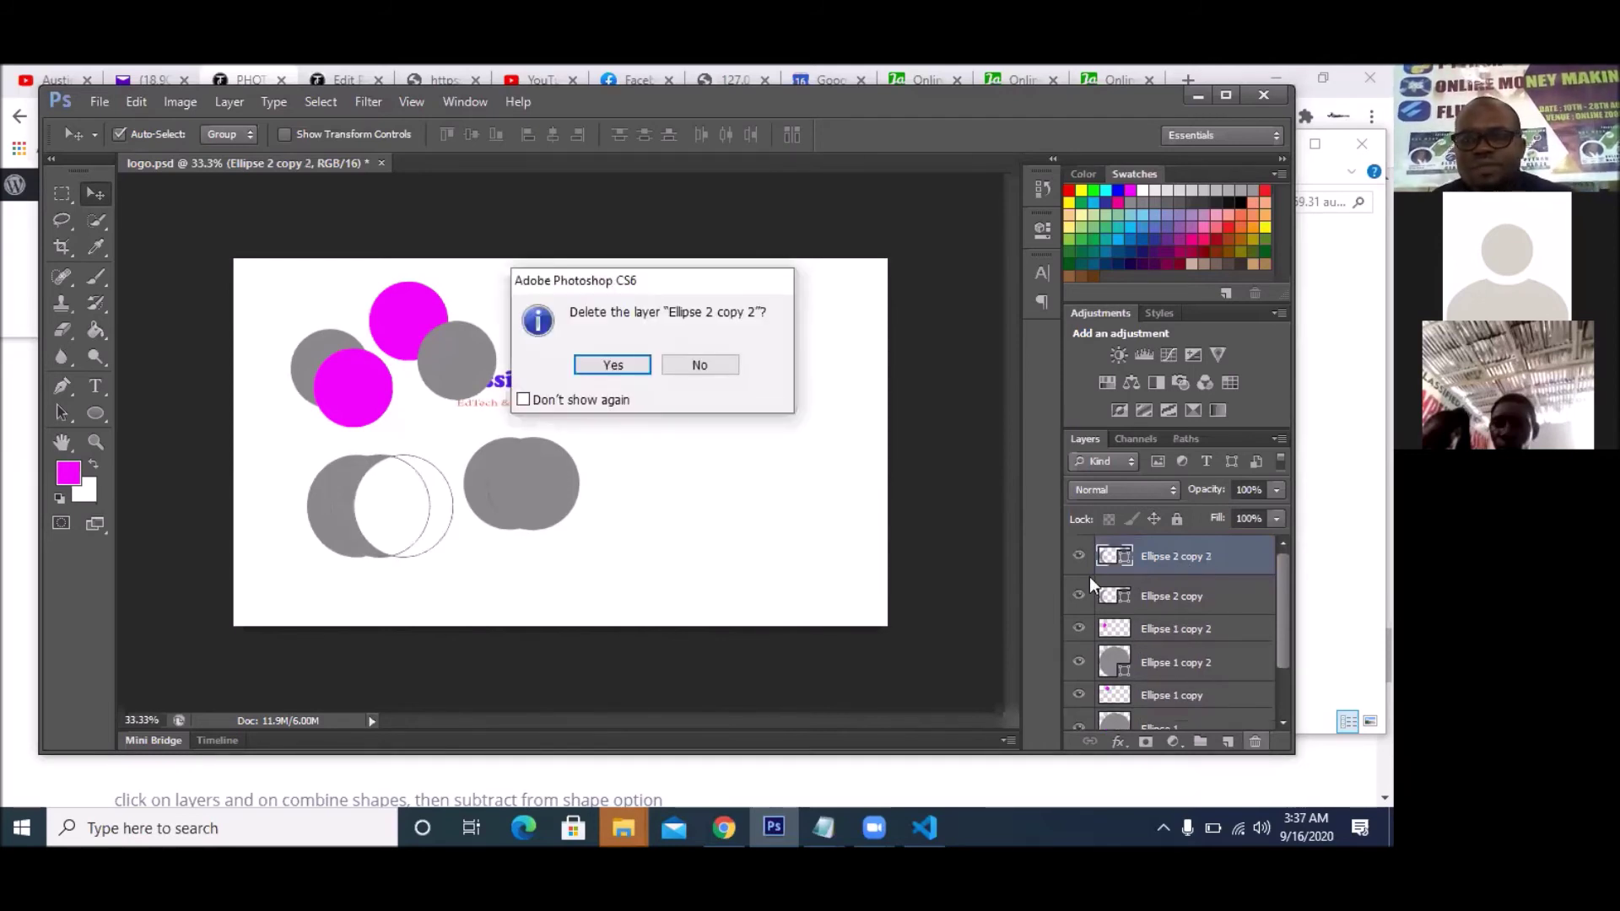
key(Return)
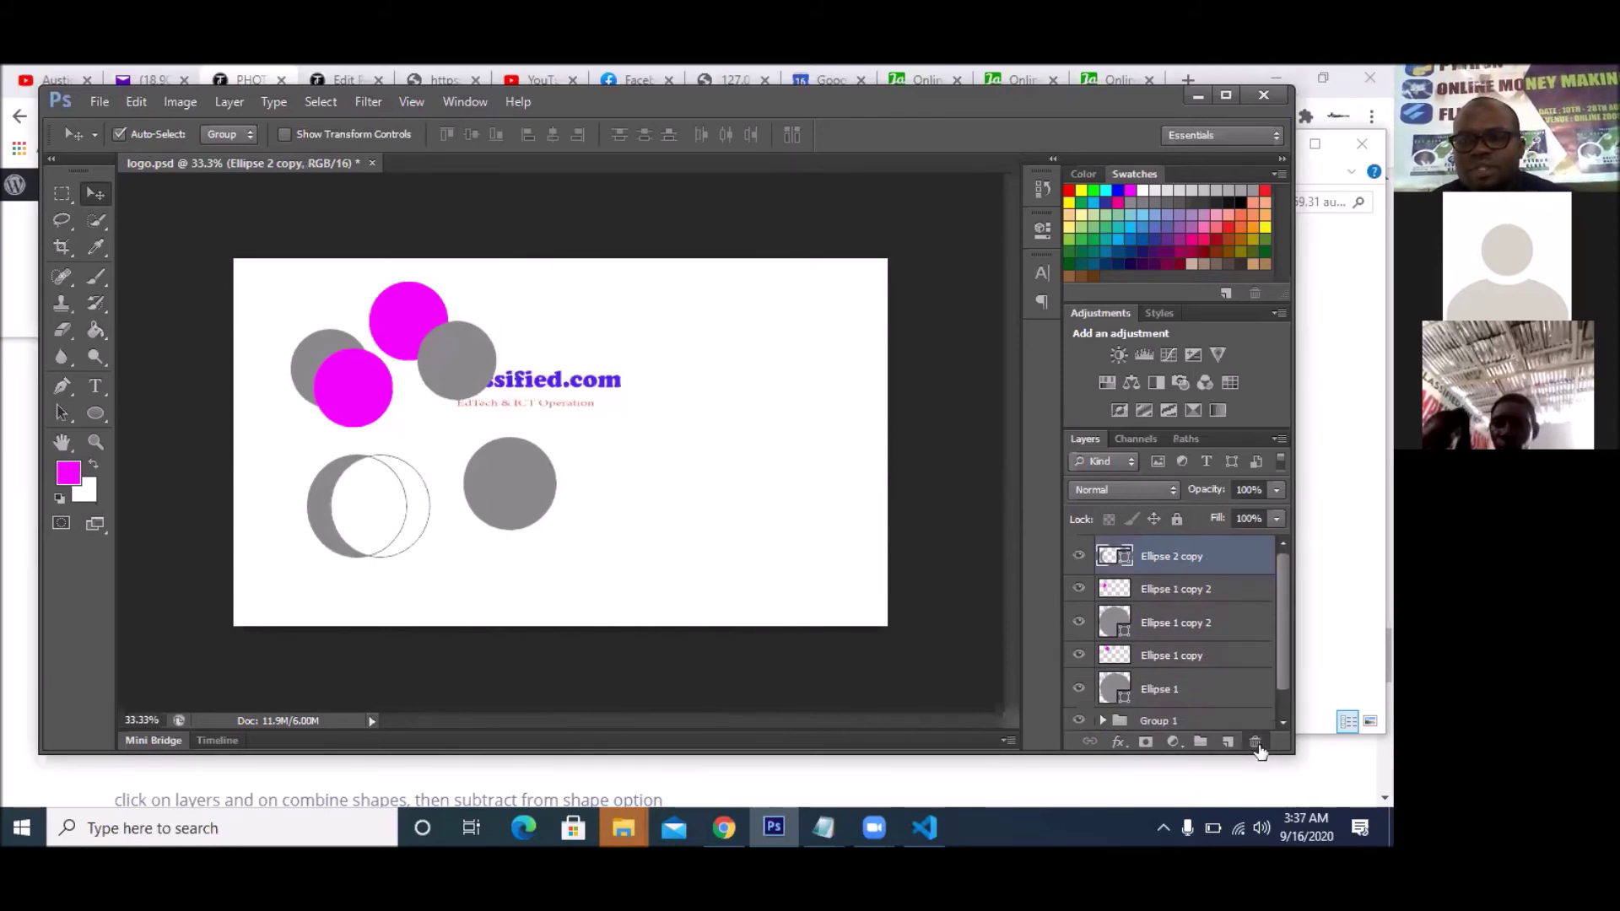
click(1254, 742)
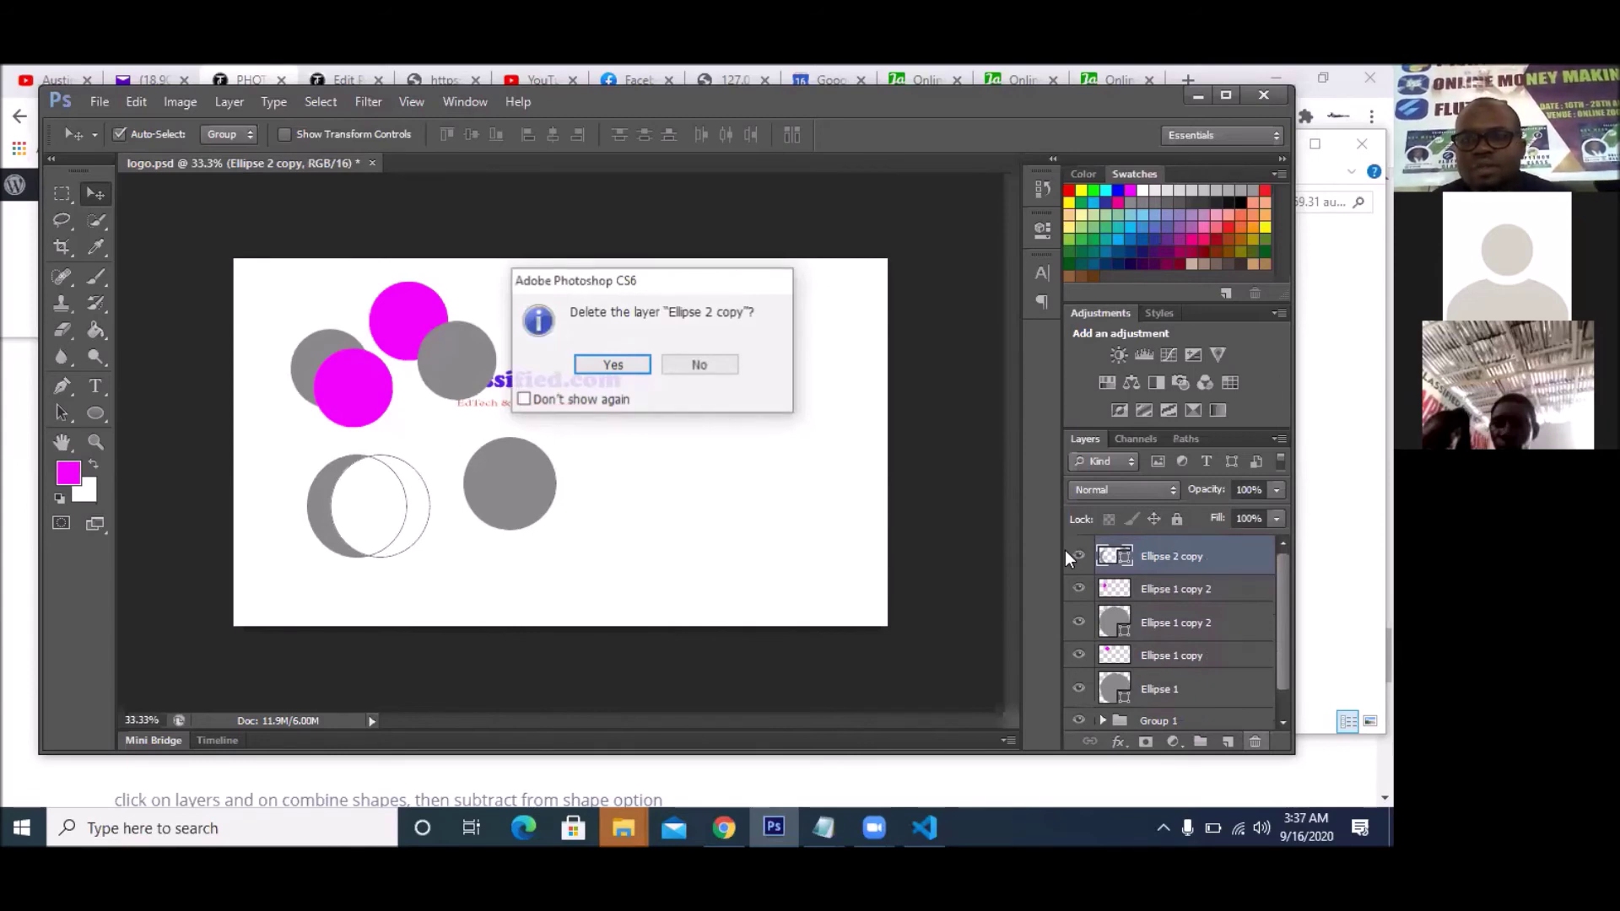
key(Return)
- Delete both Ellipse 1 copy 2 layers, Ellipse 1 copy and Ellipse 1, keeping only the text group and the background
click(1254, 741)
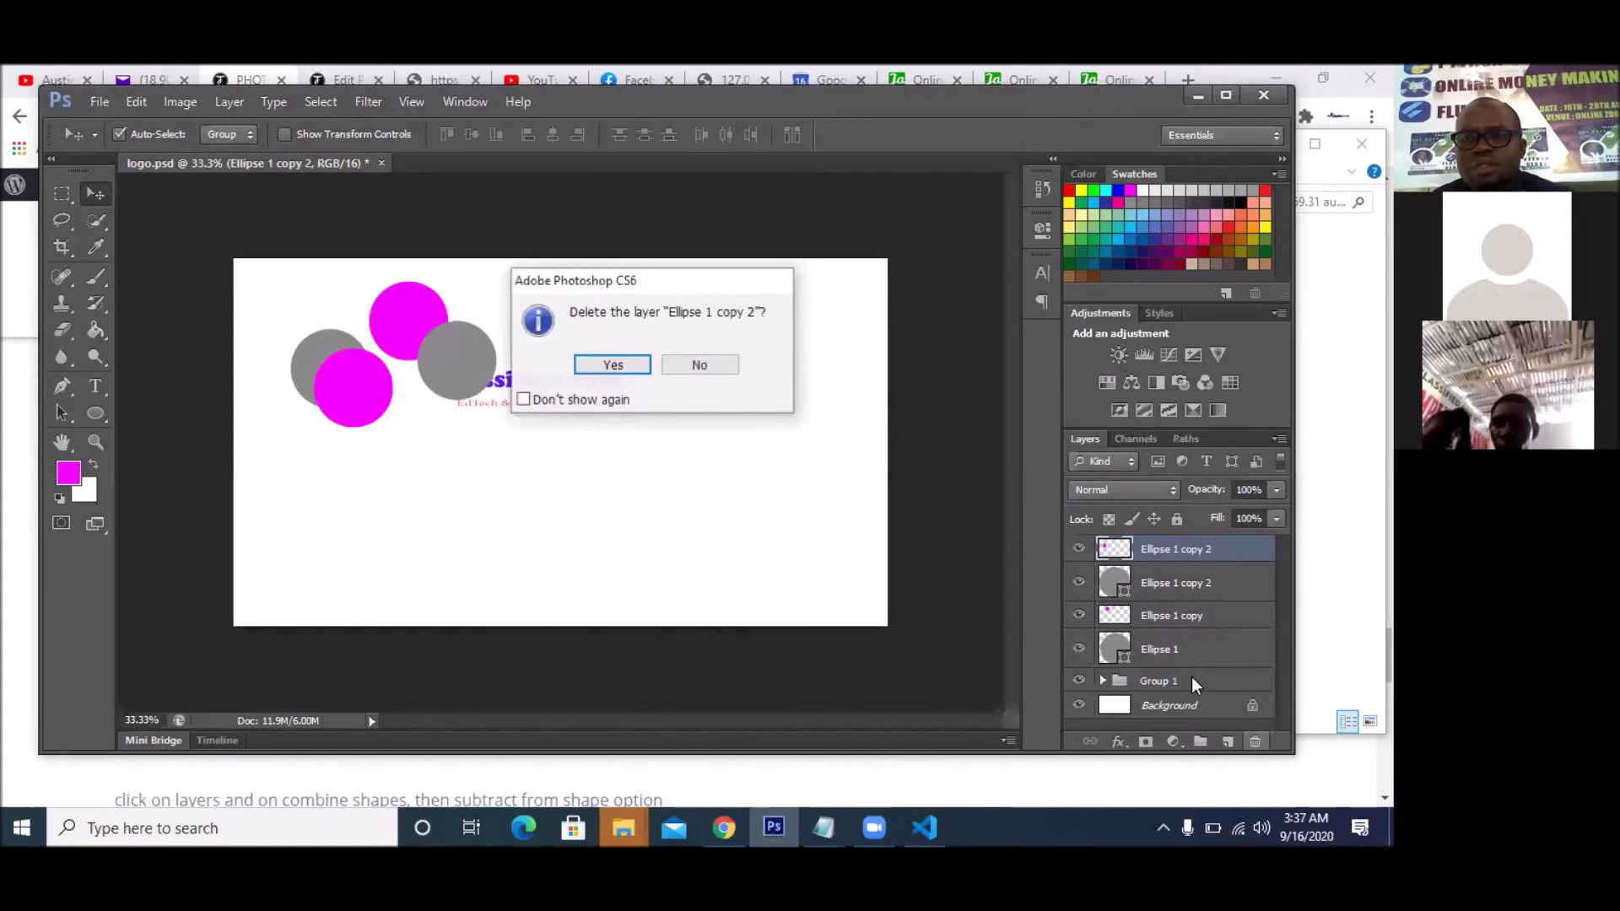
key(Return)
click(1256, 743)
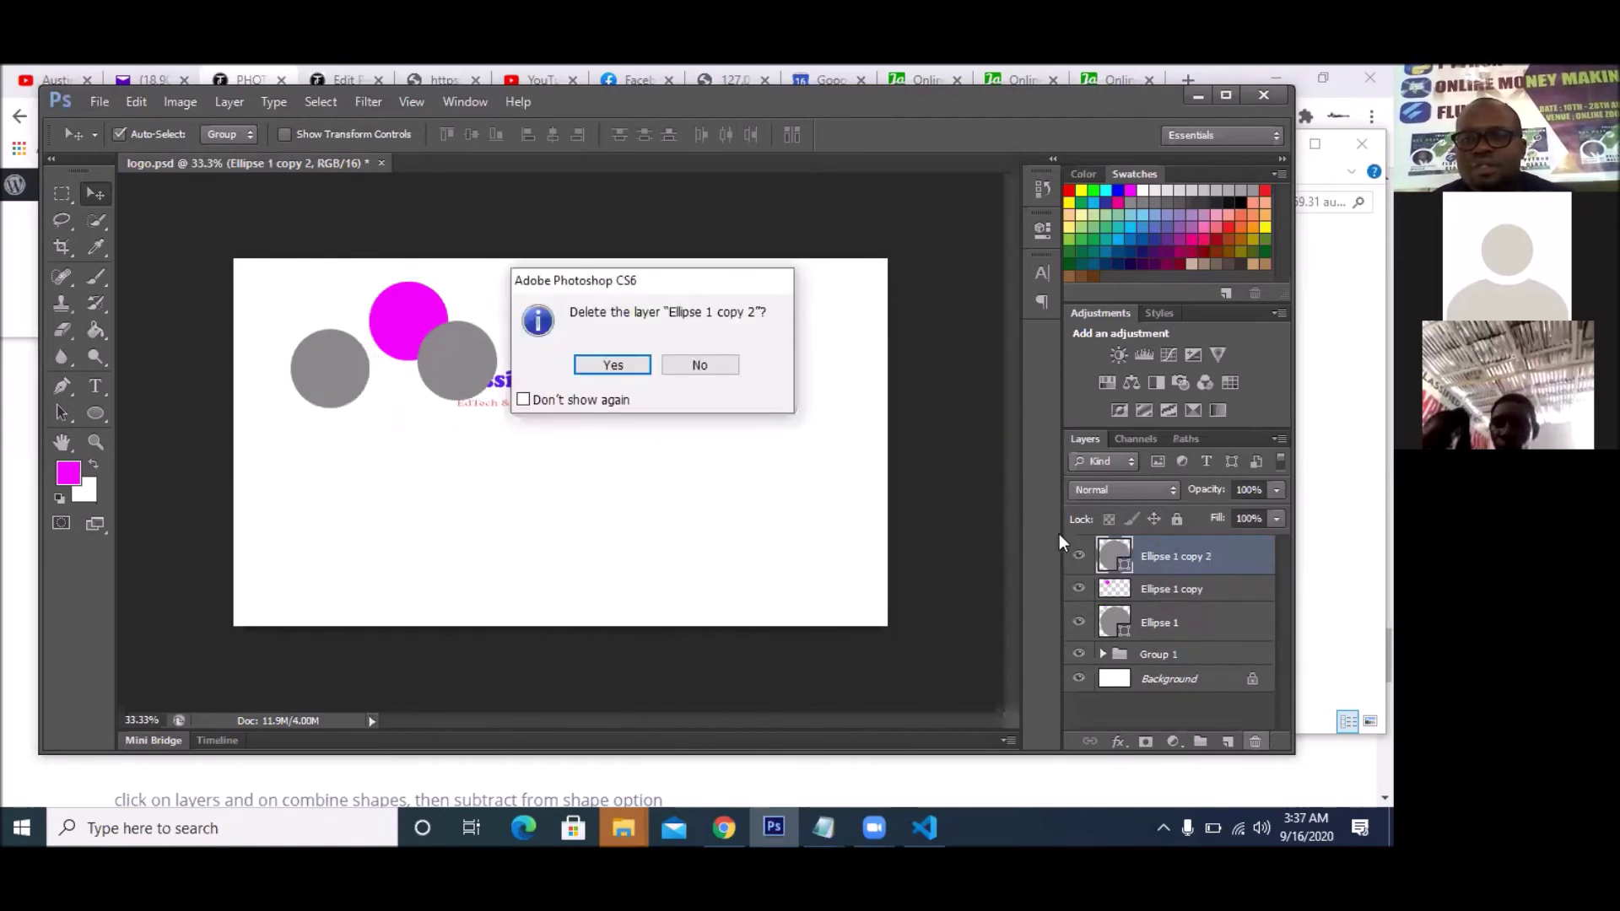
key(Return)
click(1255, 743)
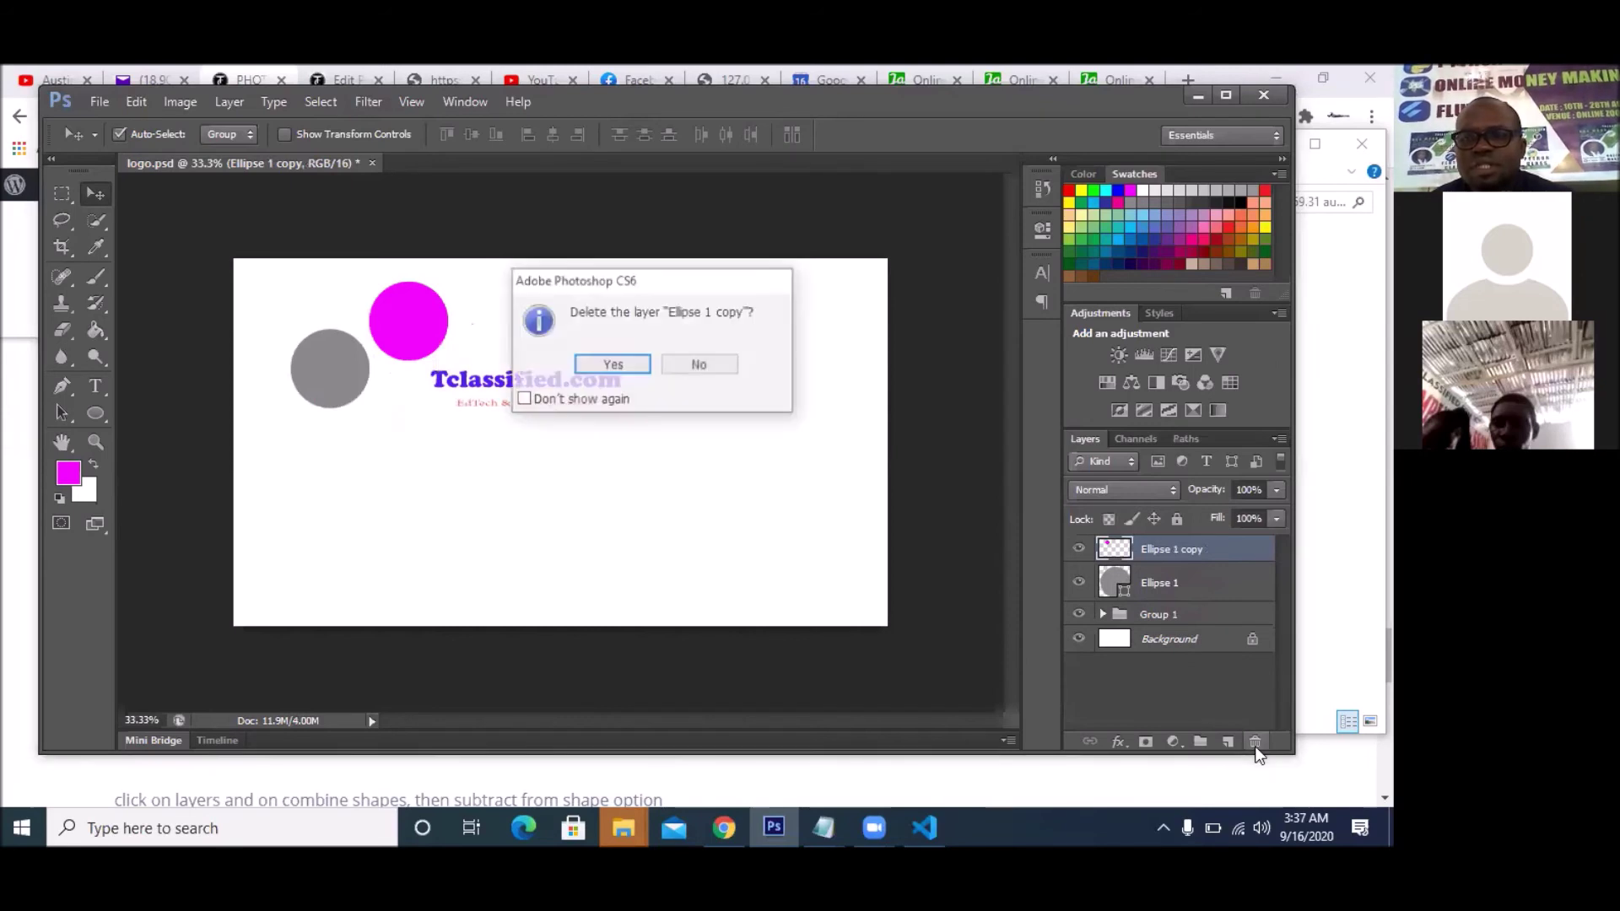
key(Return)
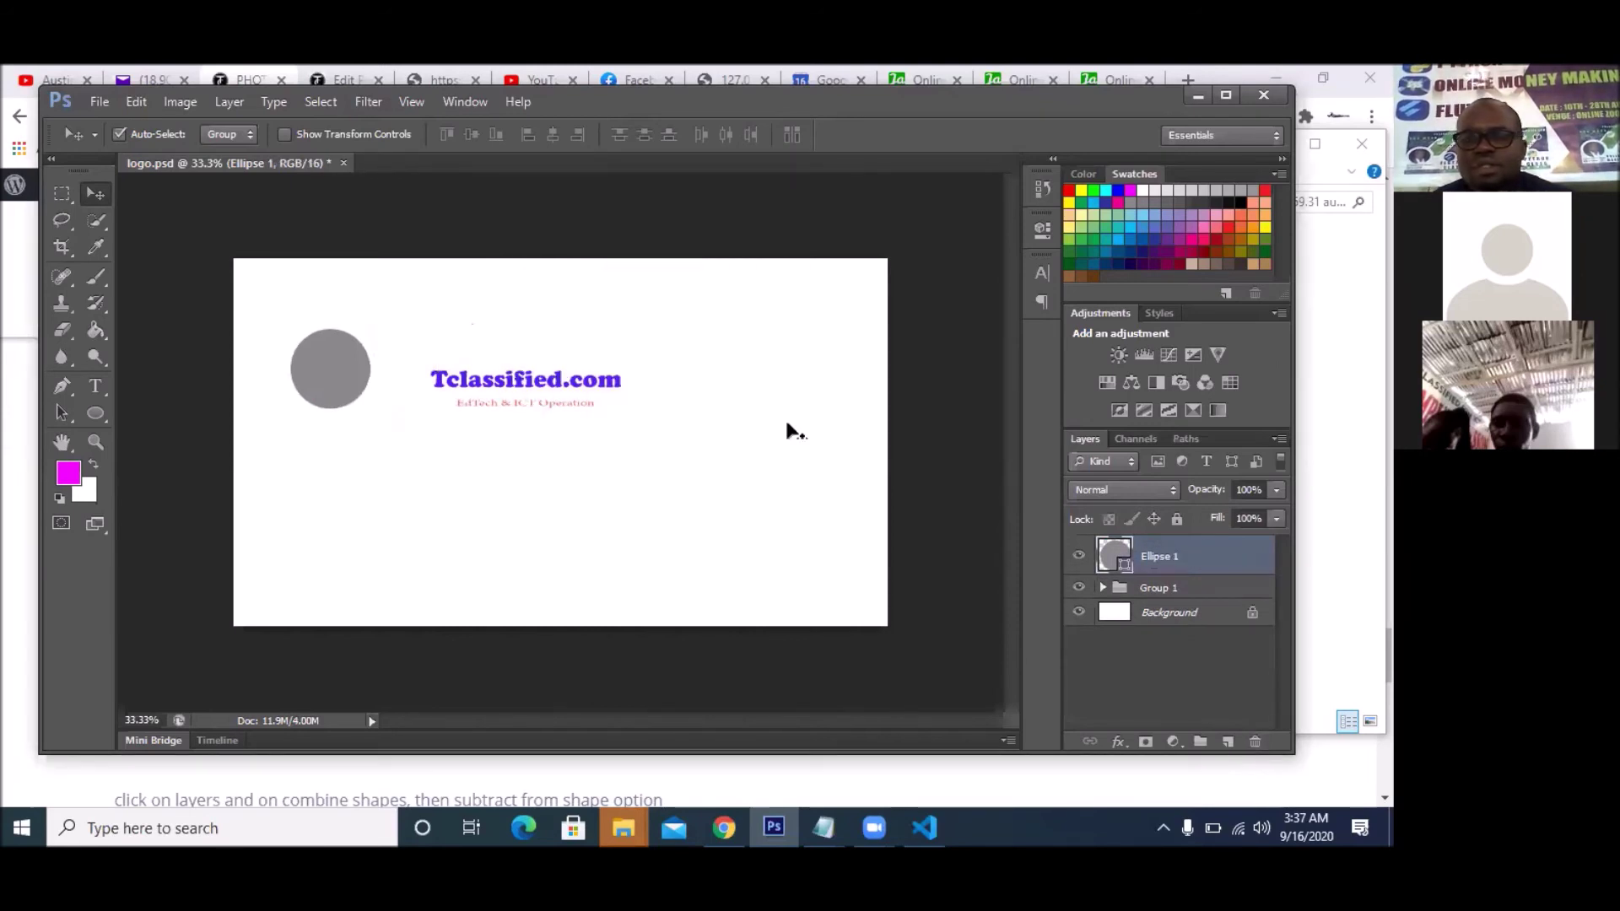
click(1255, 743)
click(605, 368)
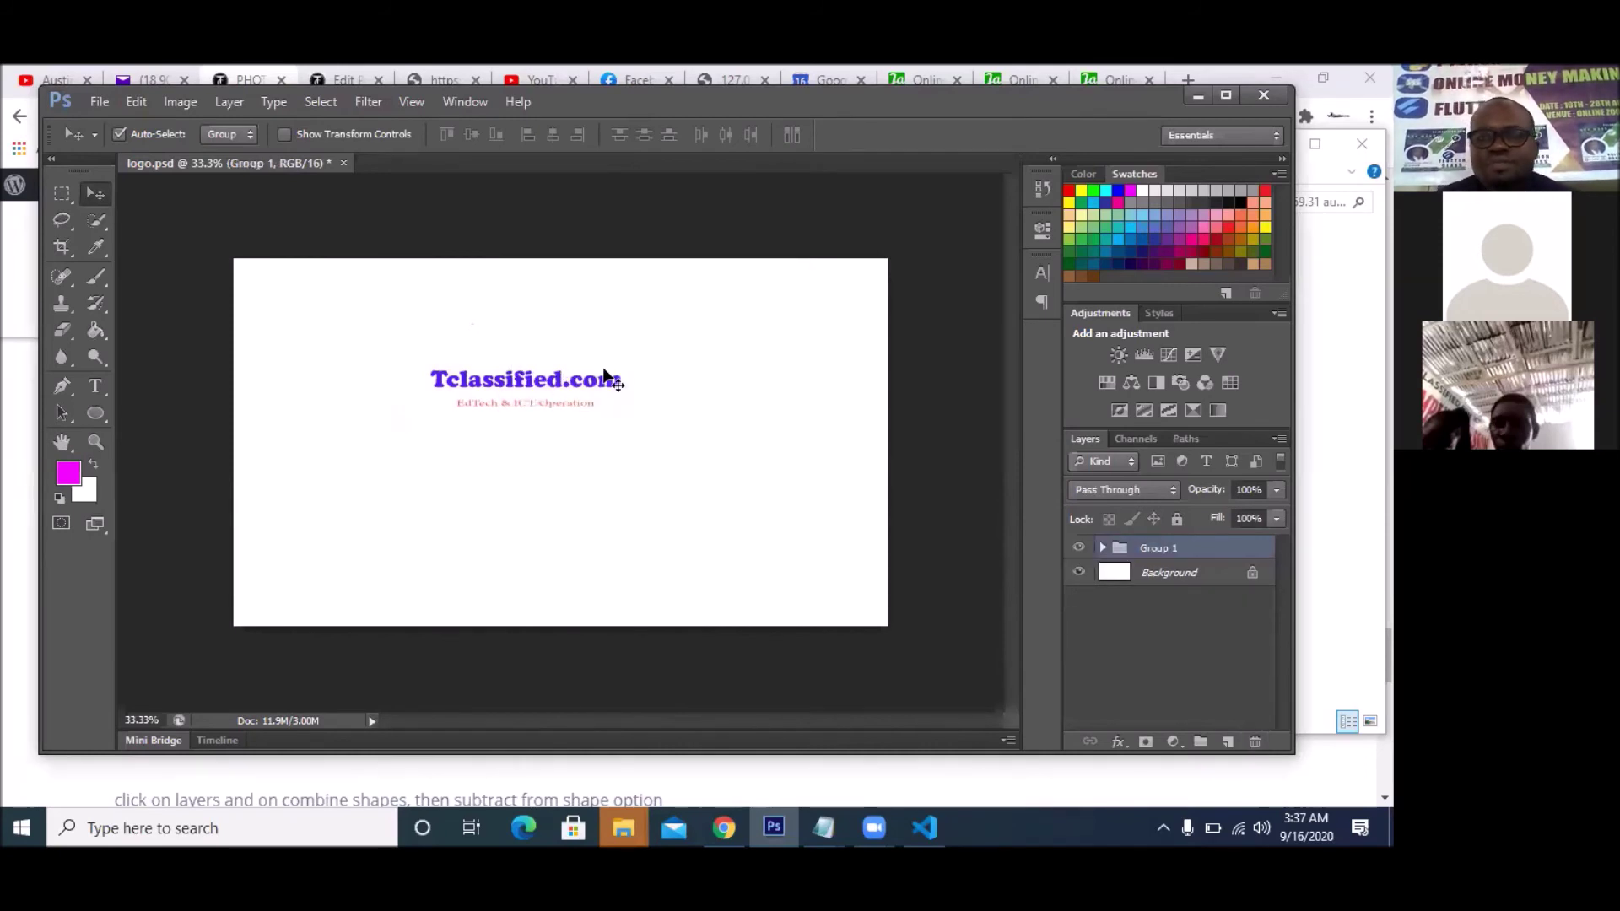
- Add a new layer and draw a grey circle of about 219 px overlapping the start of the Tclassified.com text
click(1225, 742)
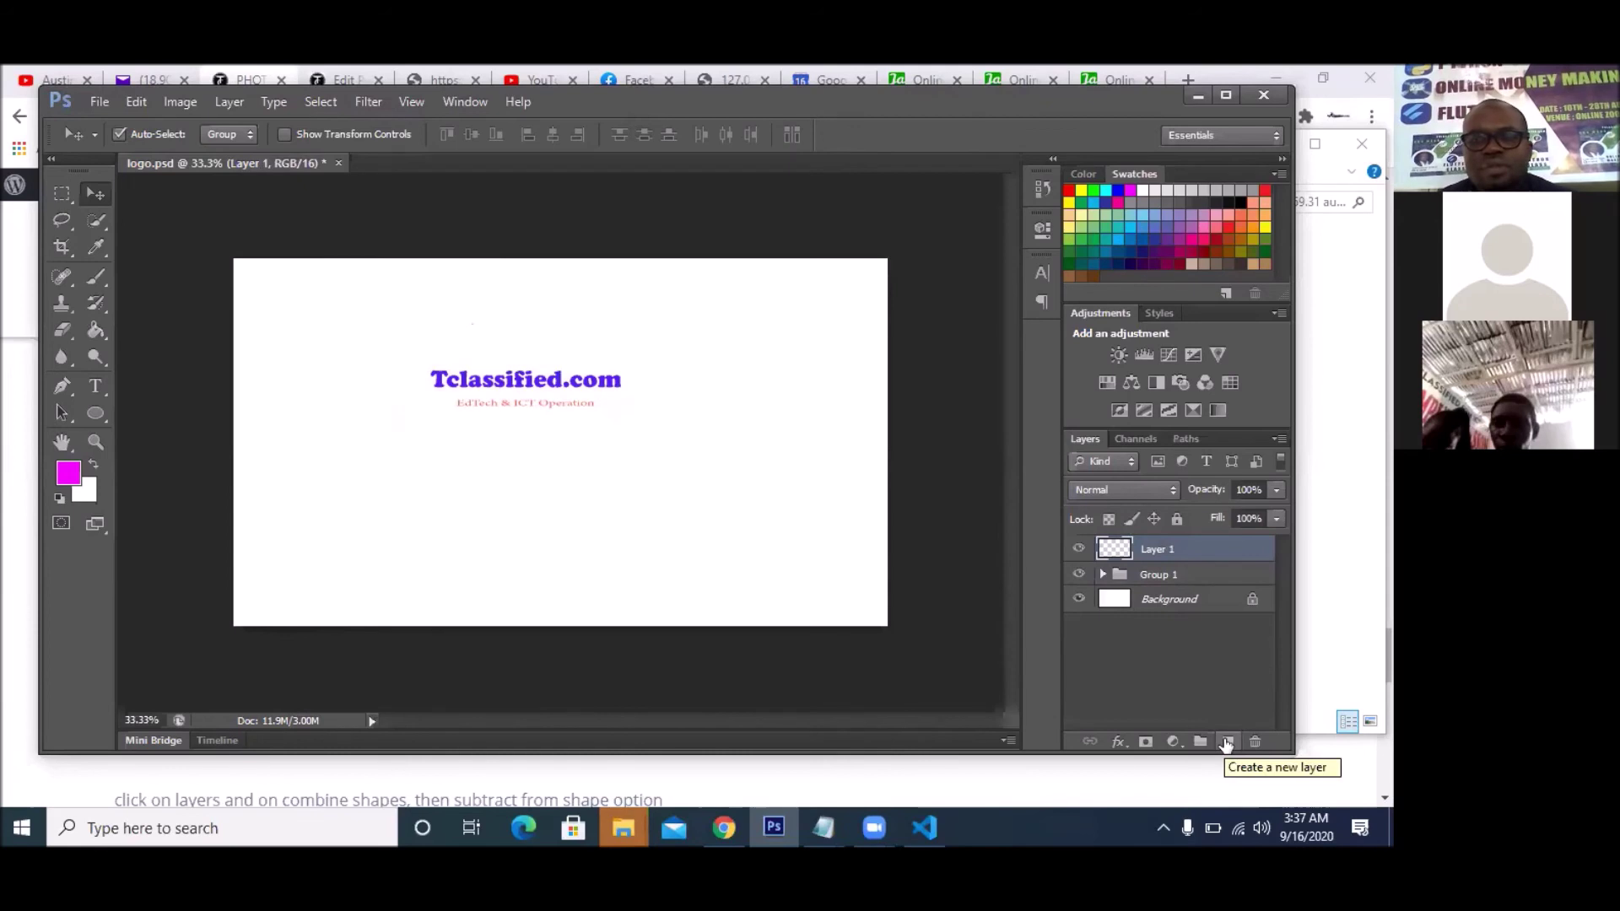
click(99, 411)
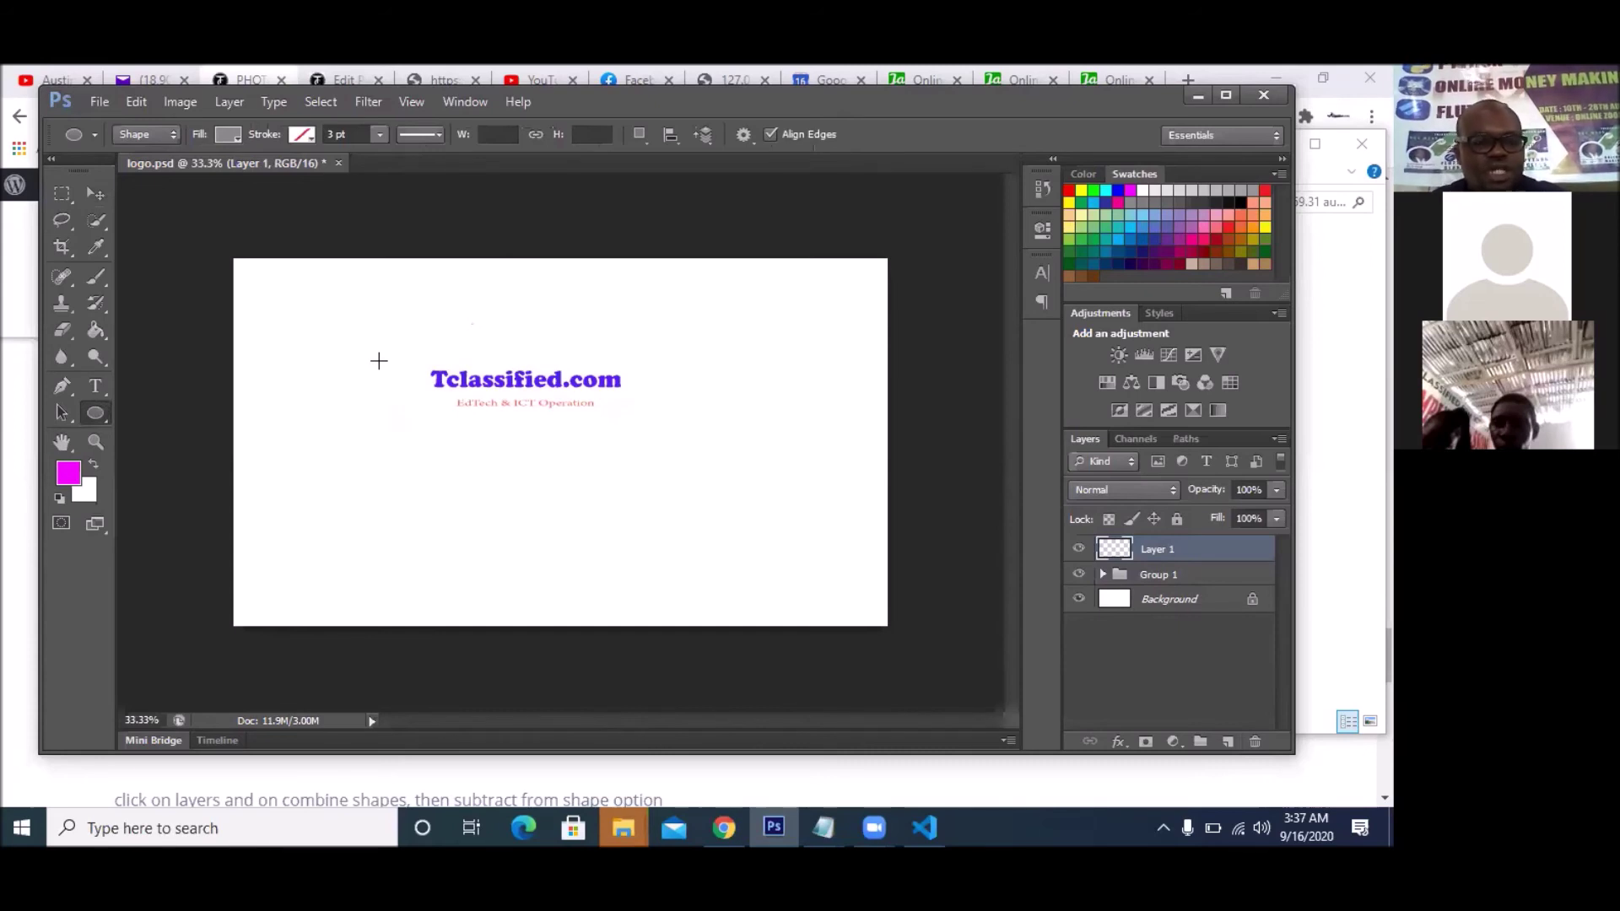
drag(378, 361, 452, 449)
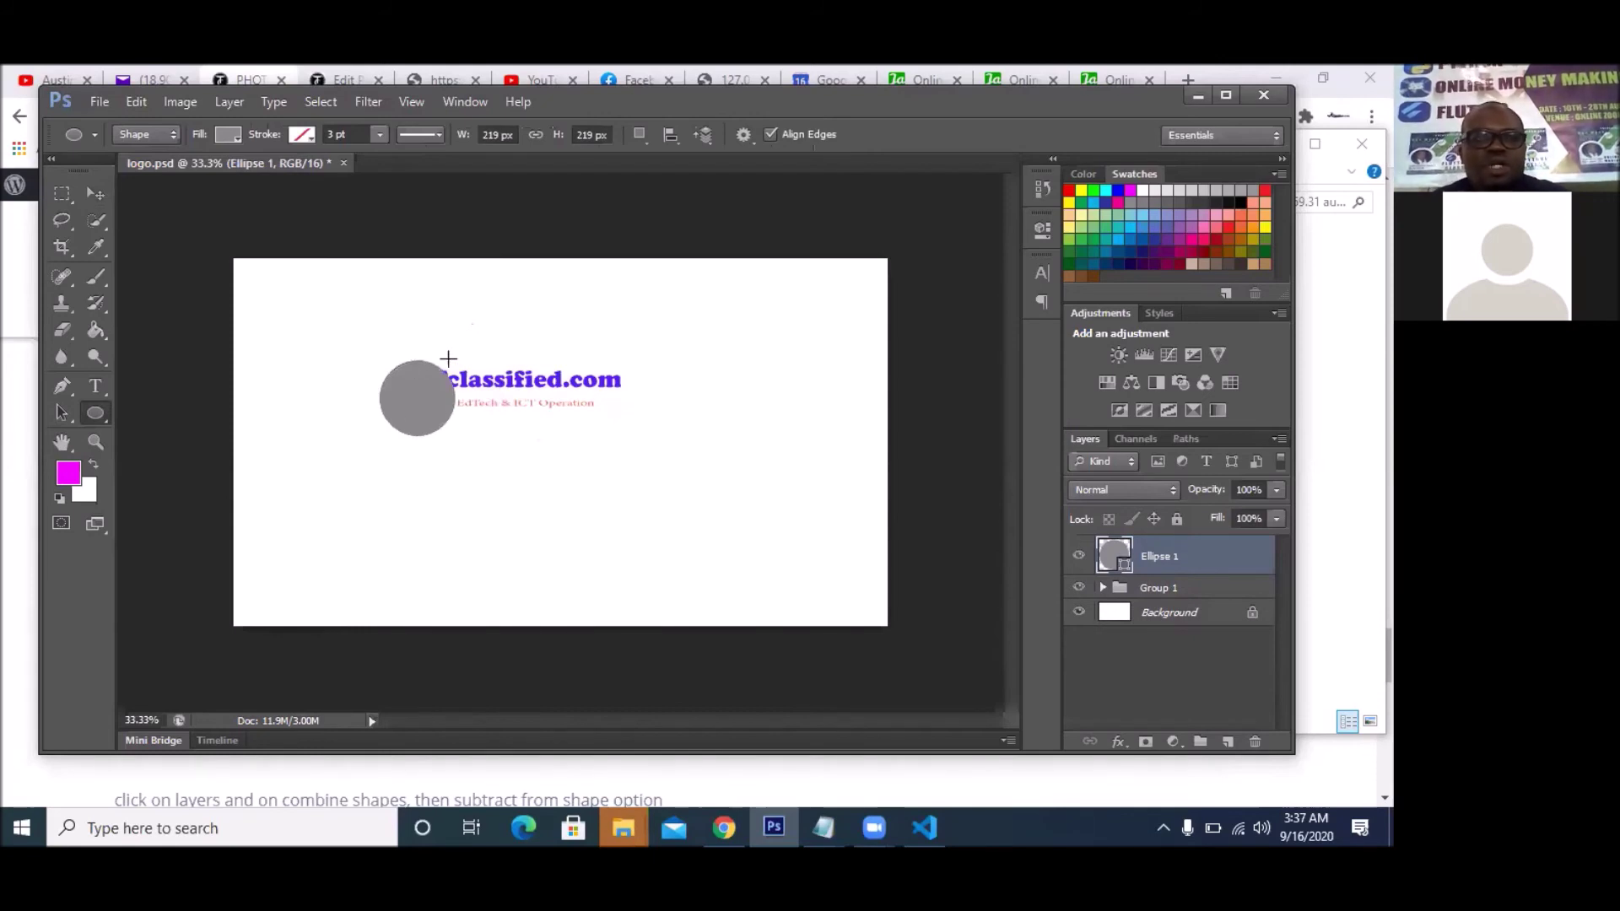
- Fill the circle over the start of the Tclassified.com text with red and duplicate it slightly to the right, overlapping the original
click(234, 139)
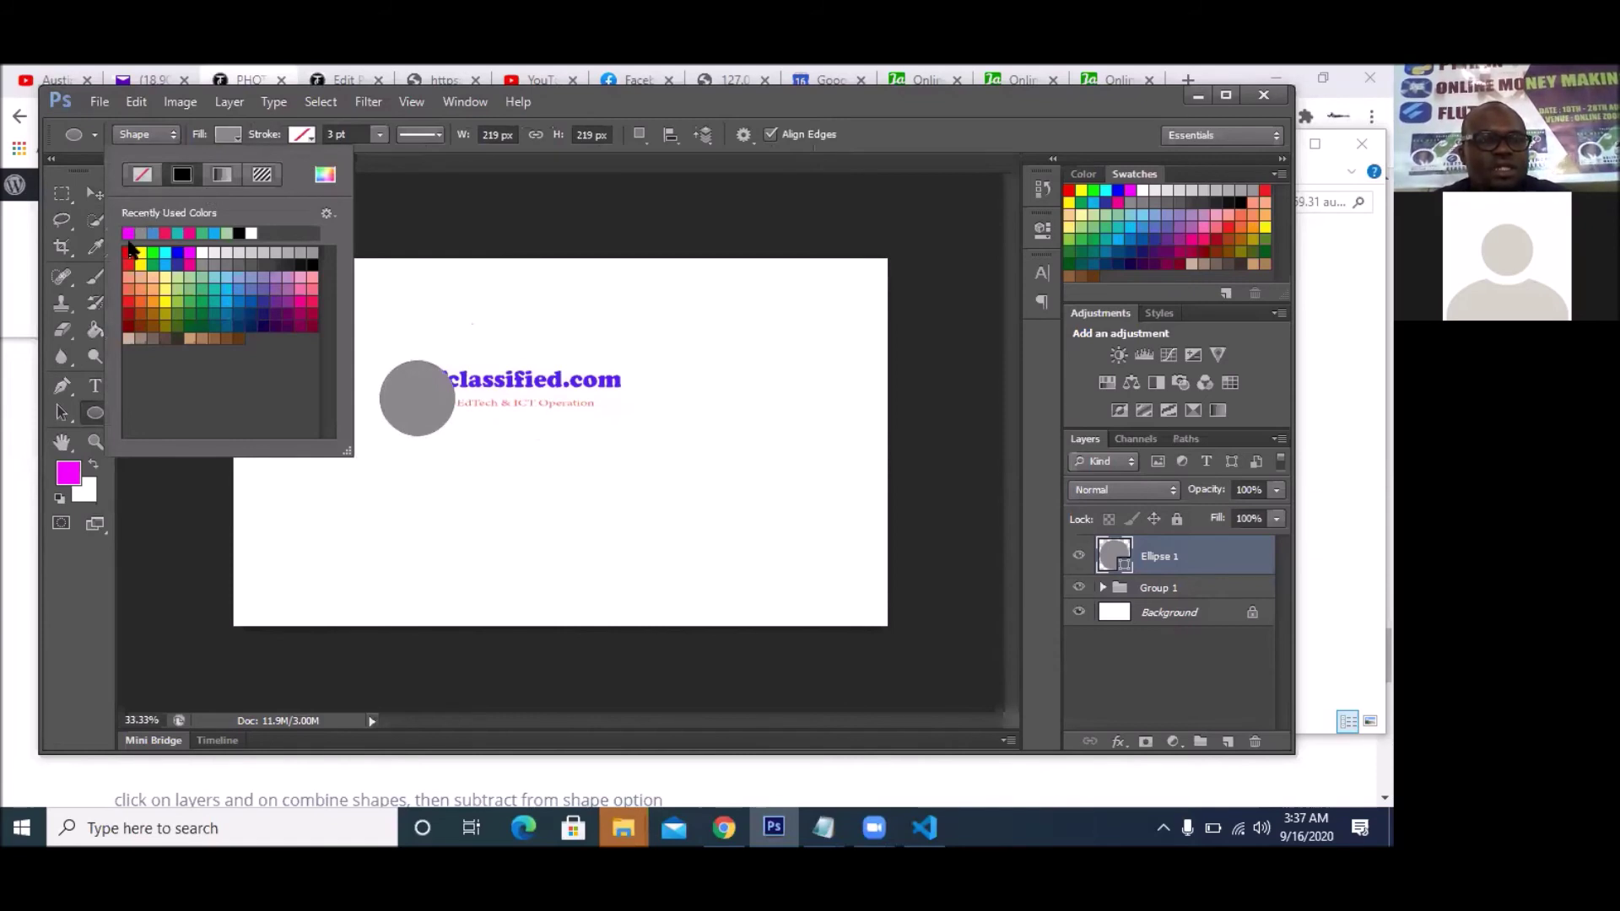
click(129, 252)
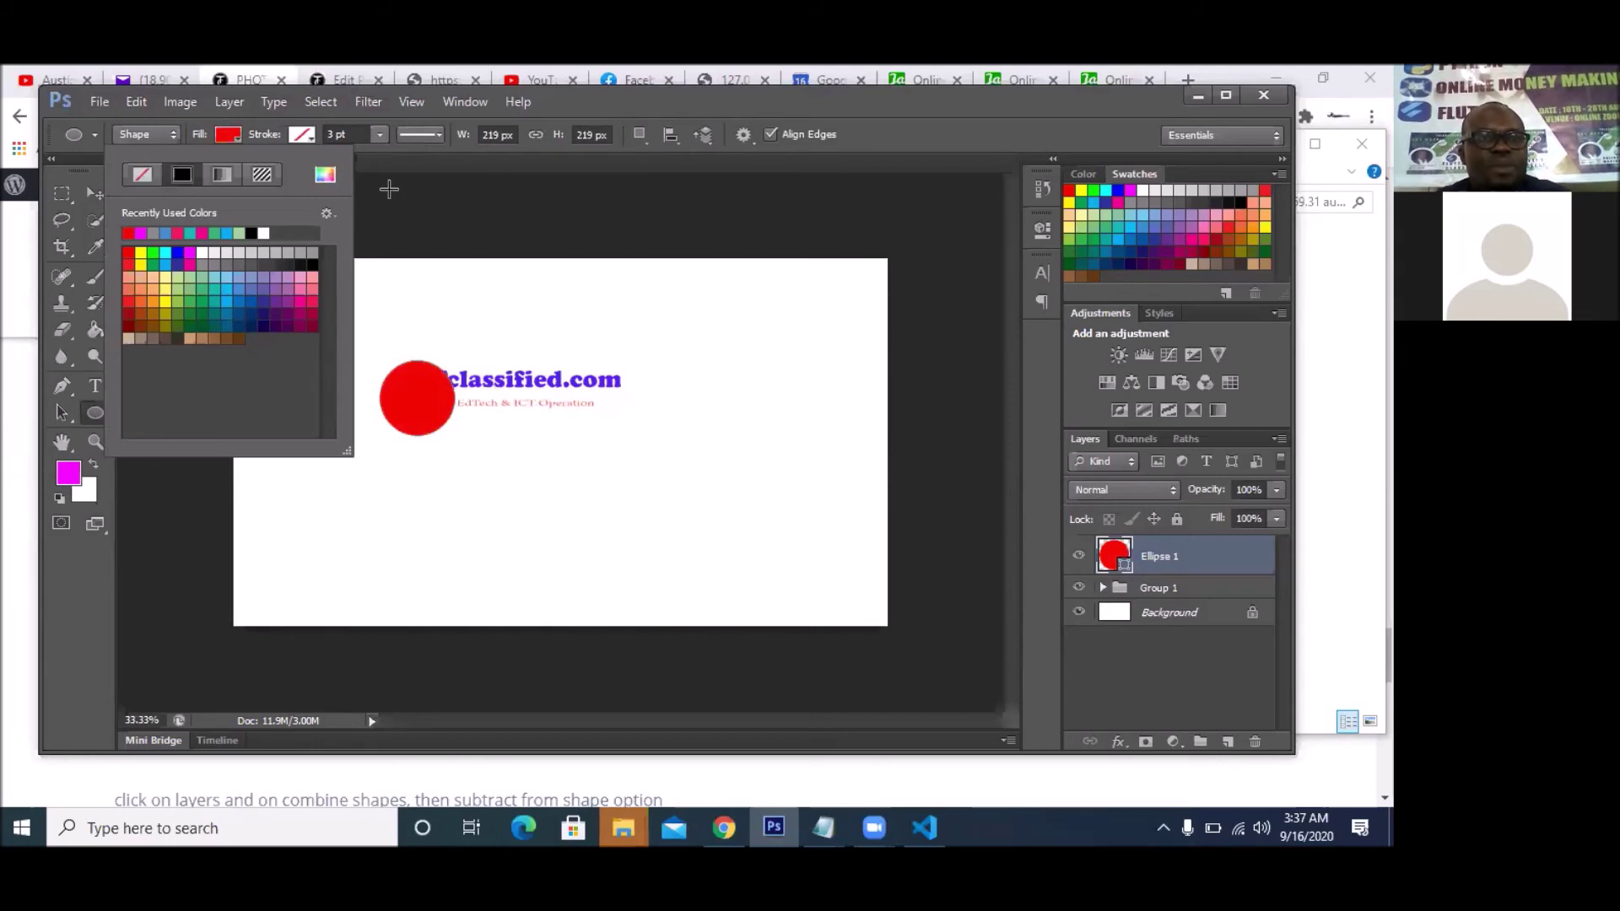
key(Escape)
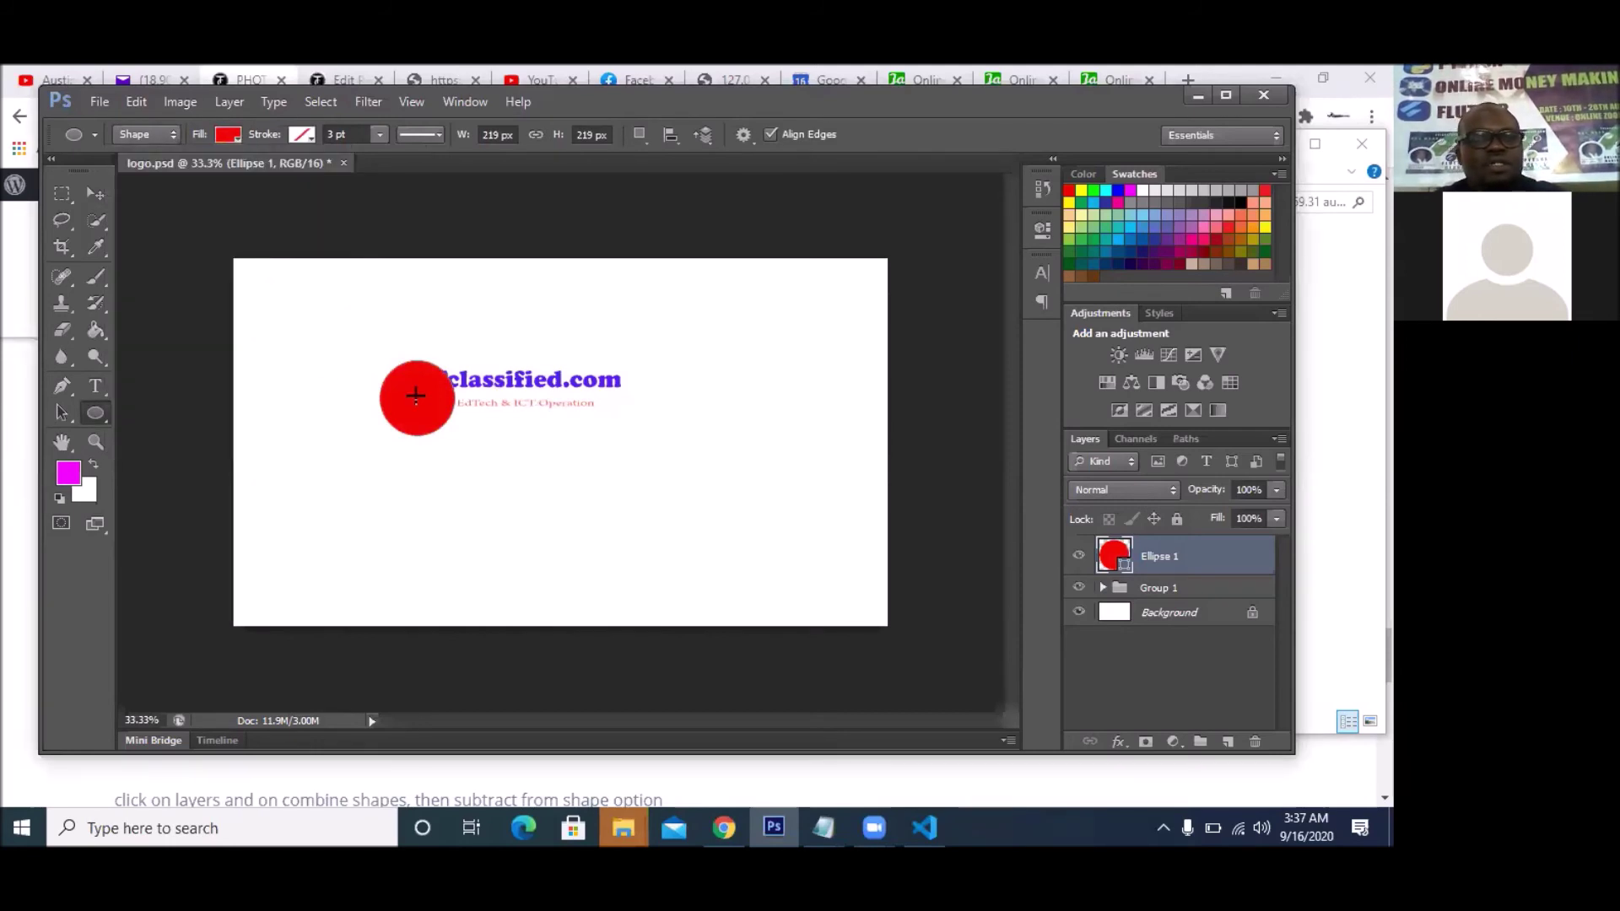
click(97, 194)
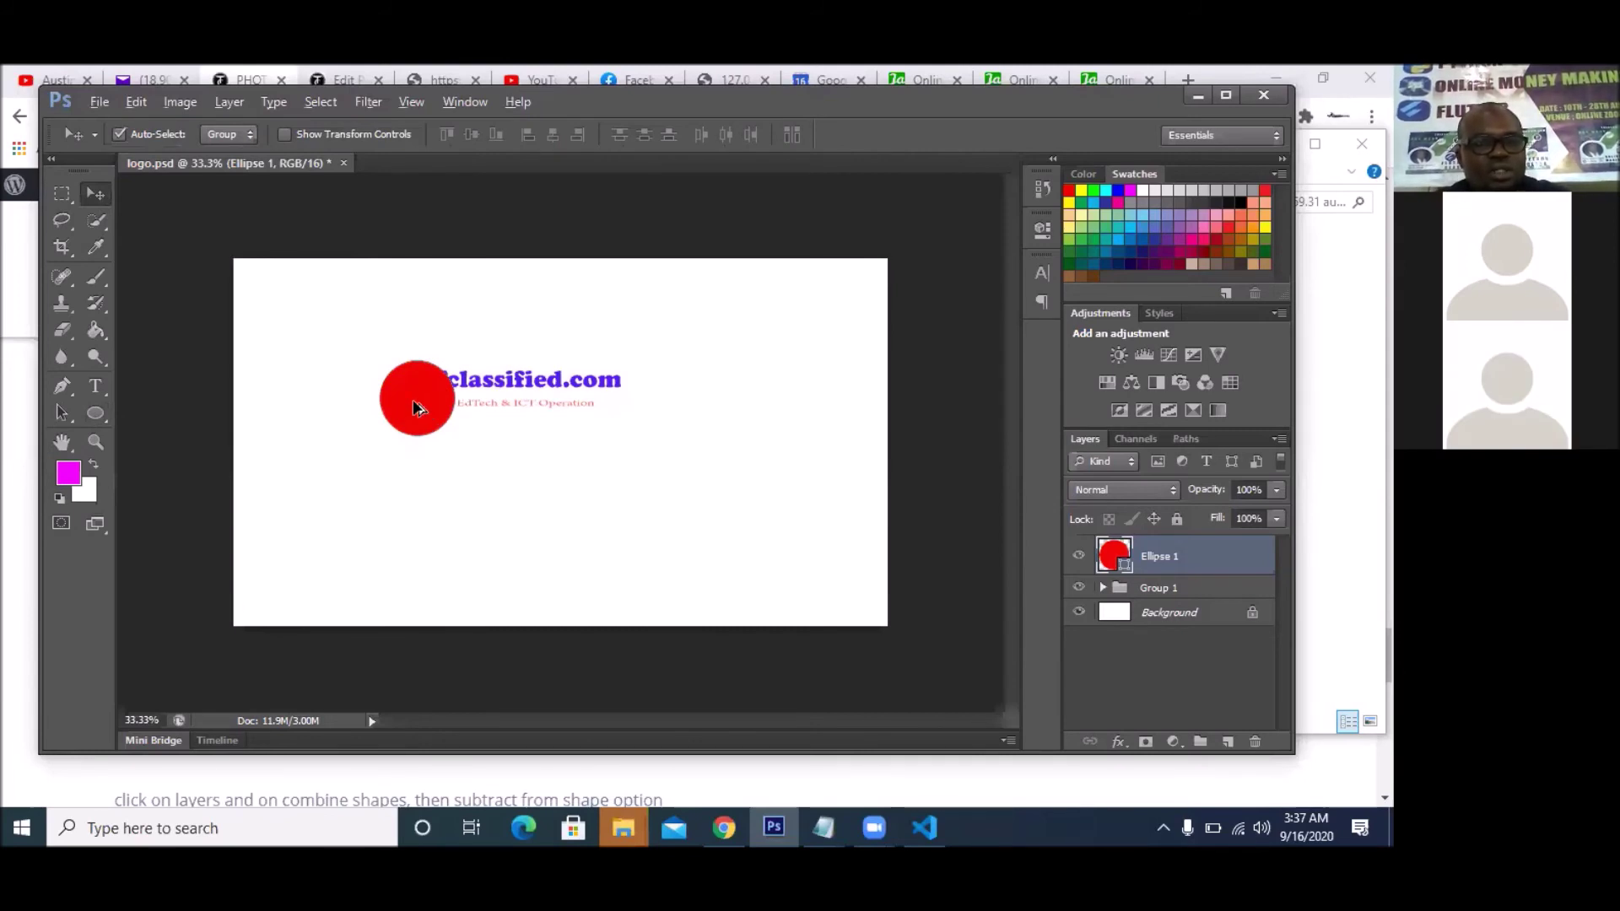
alt+drag(413, 402, 424, 400)
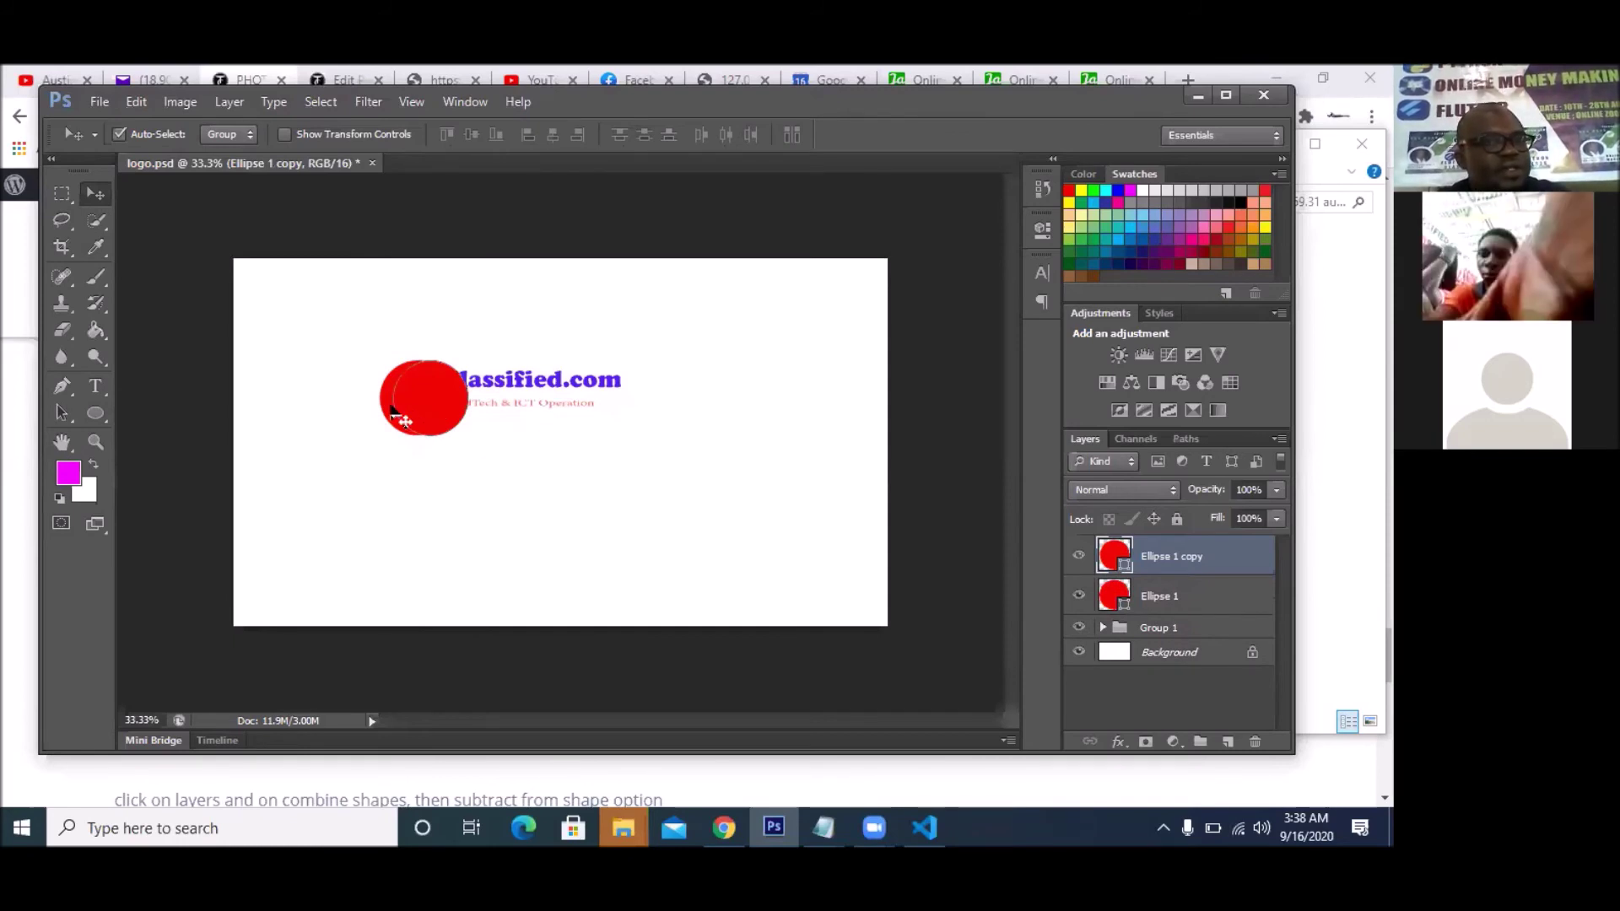
- Select both overlapping red circles and combine them with Subtract Front Shape
shift+click(384, 400)
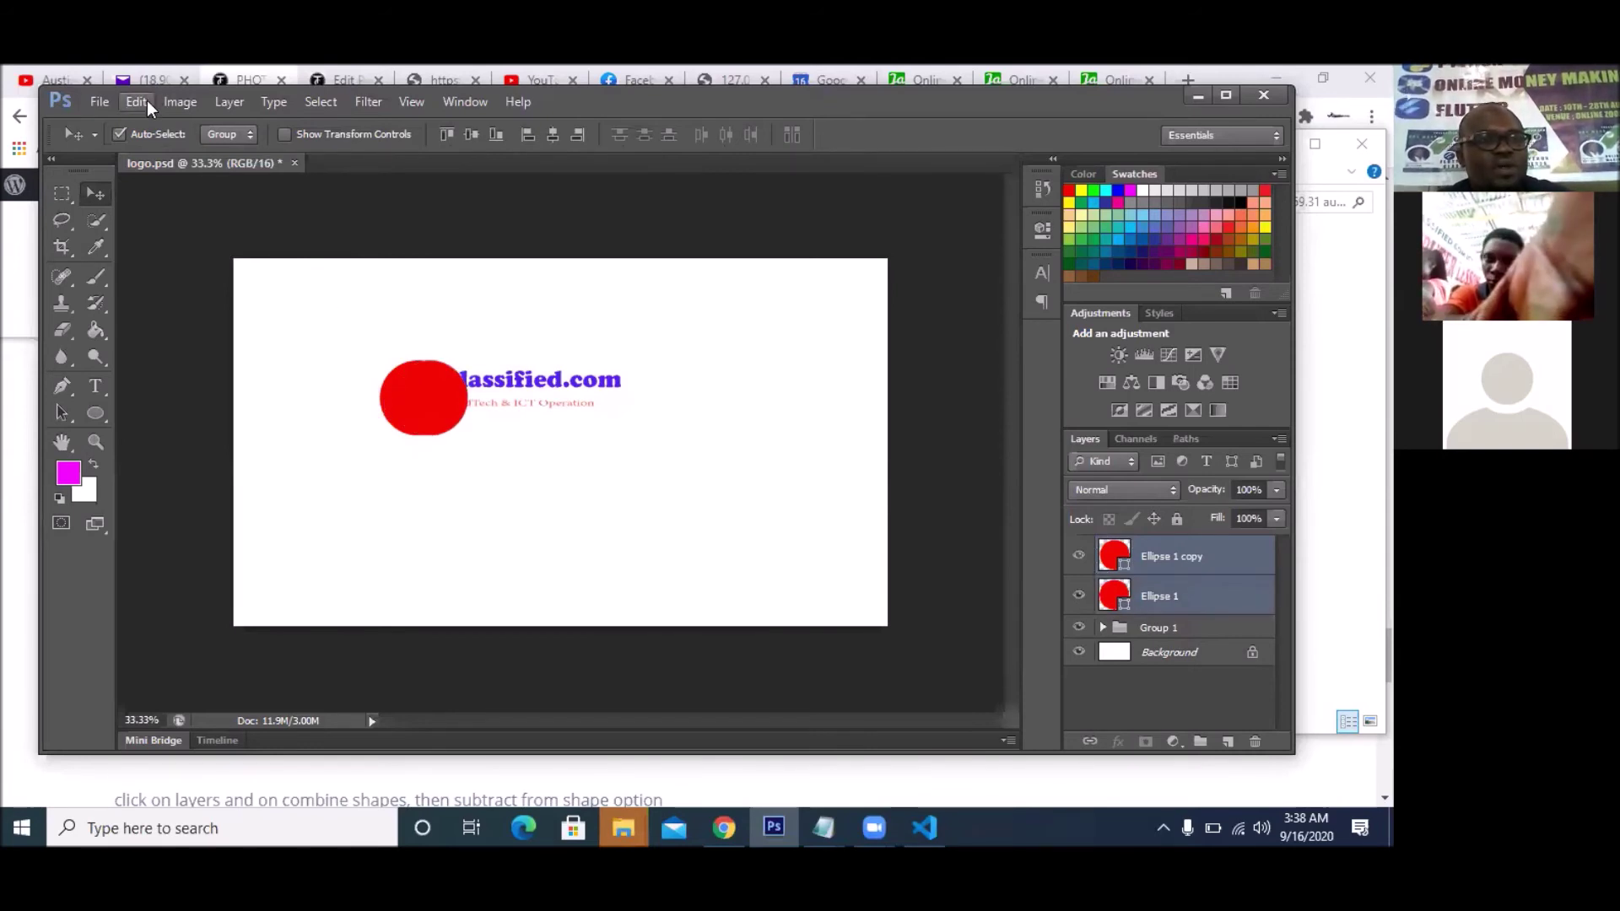
click(226, 102)
mouse_move(379, 566)
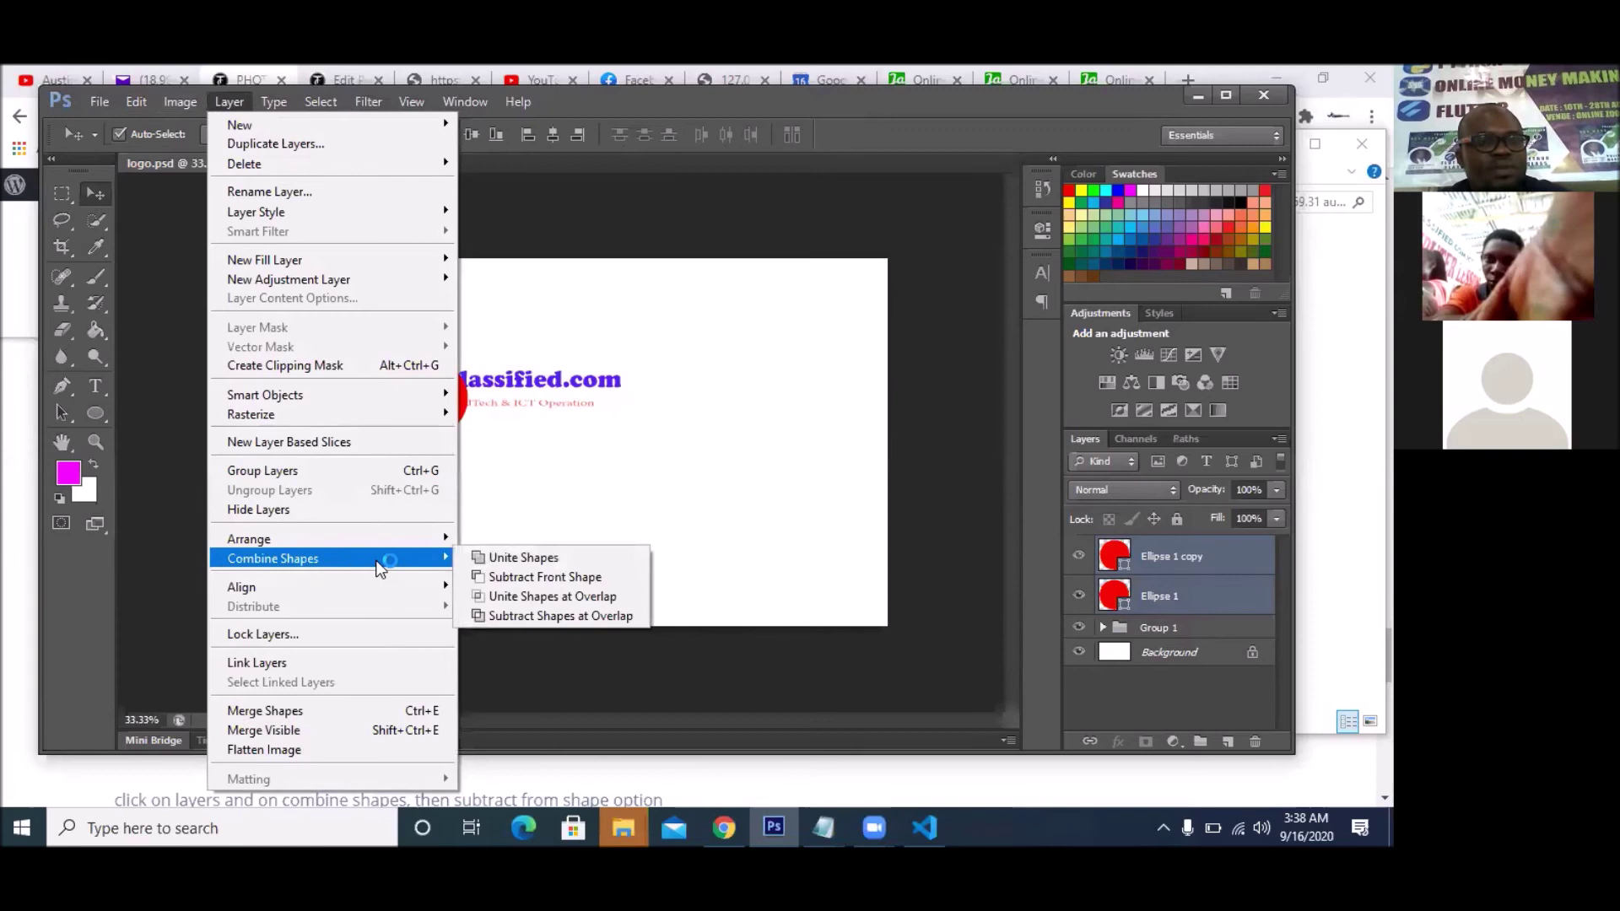
click(563, 580)
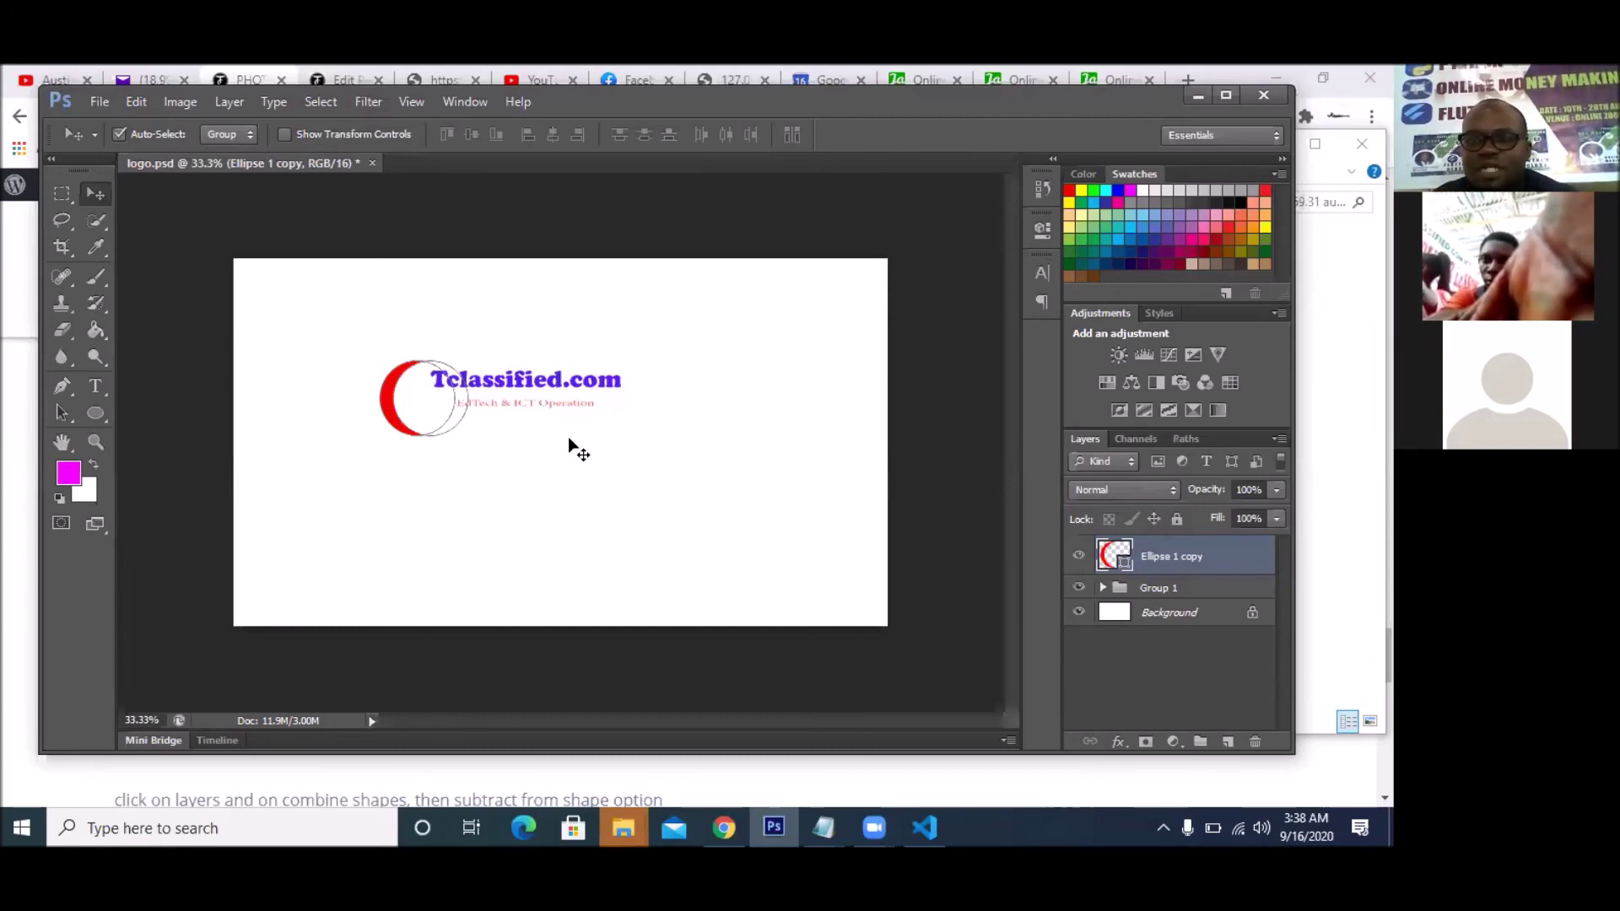
- Delete the red crescent layer, keeping only the text group and the background
click(1258, 743)
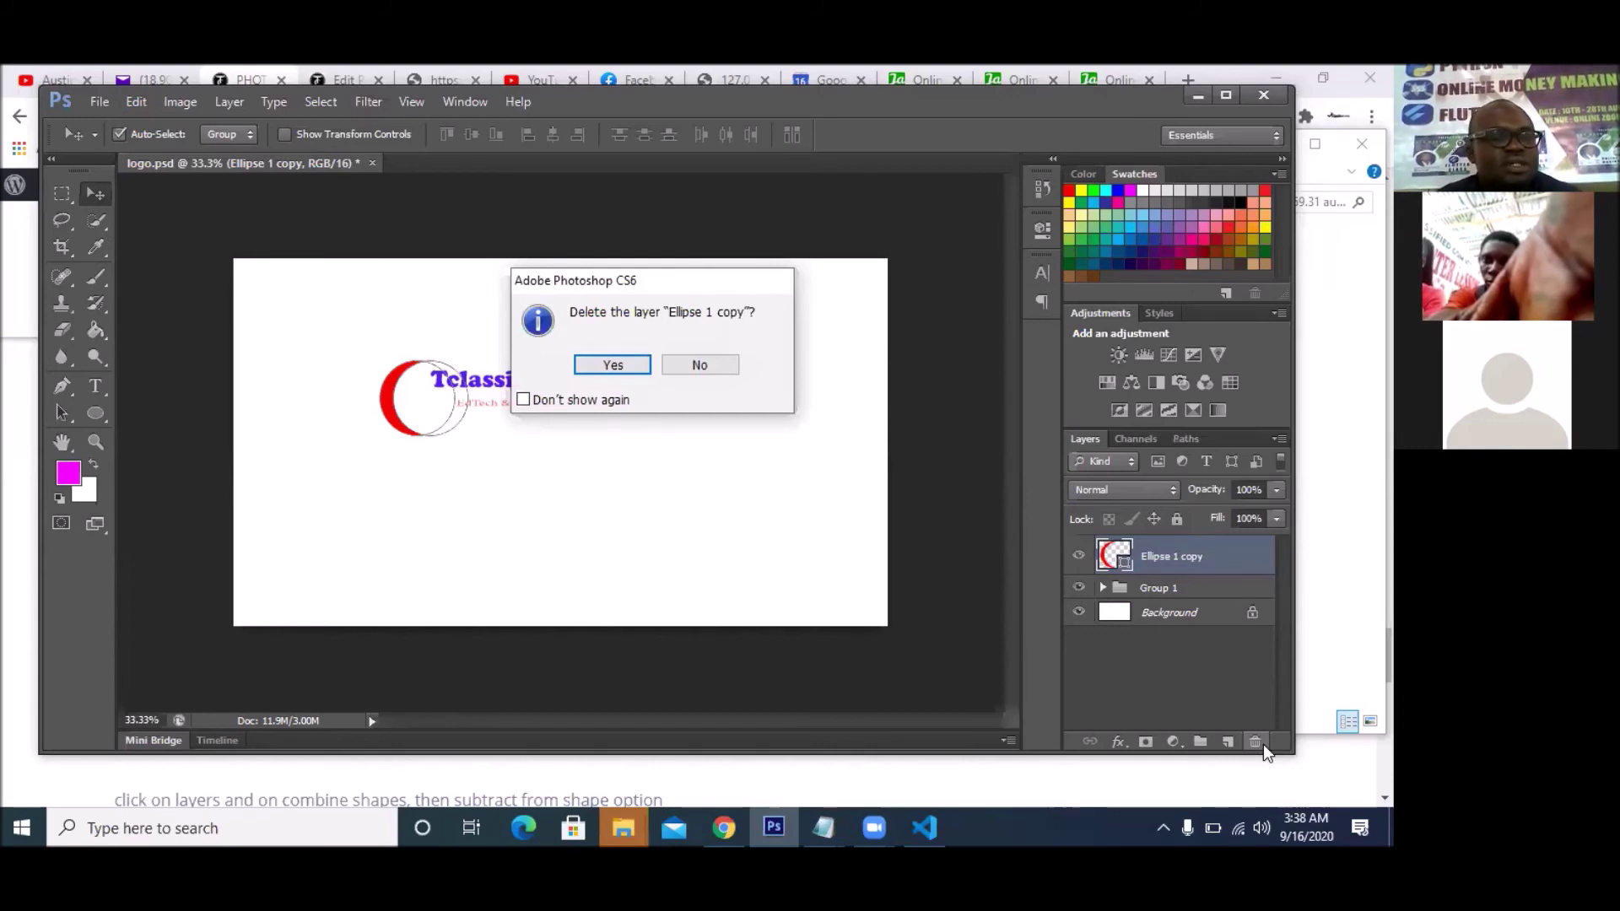
click(613, 368)
click(623, 391)
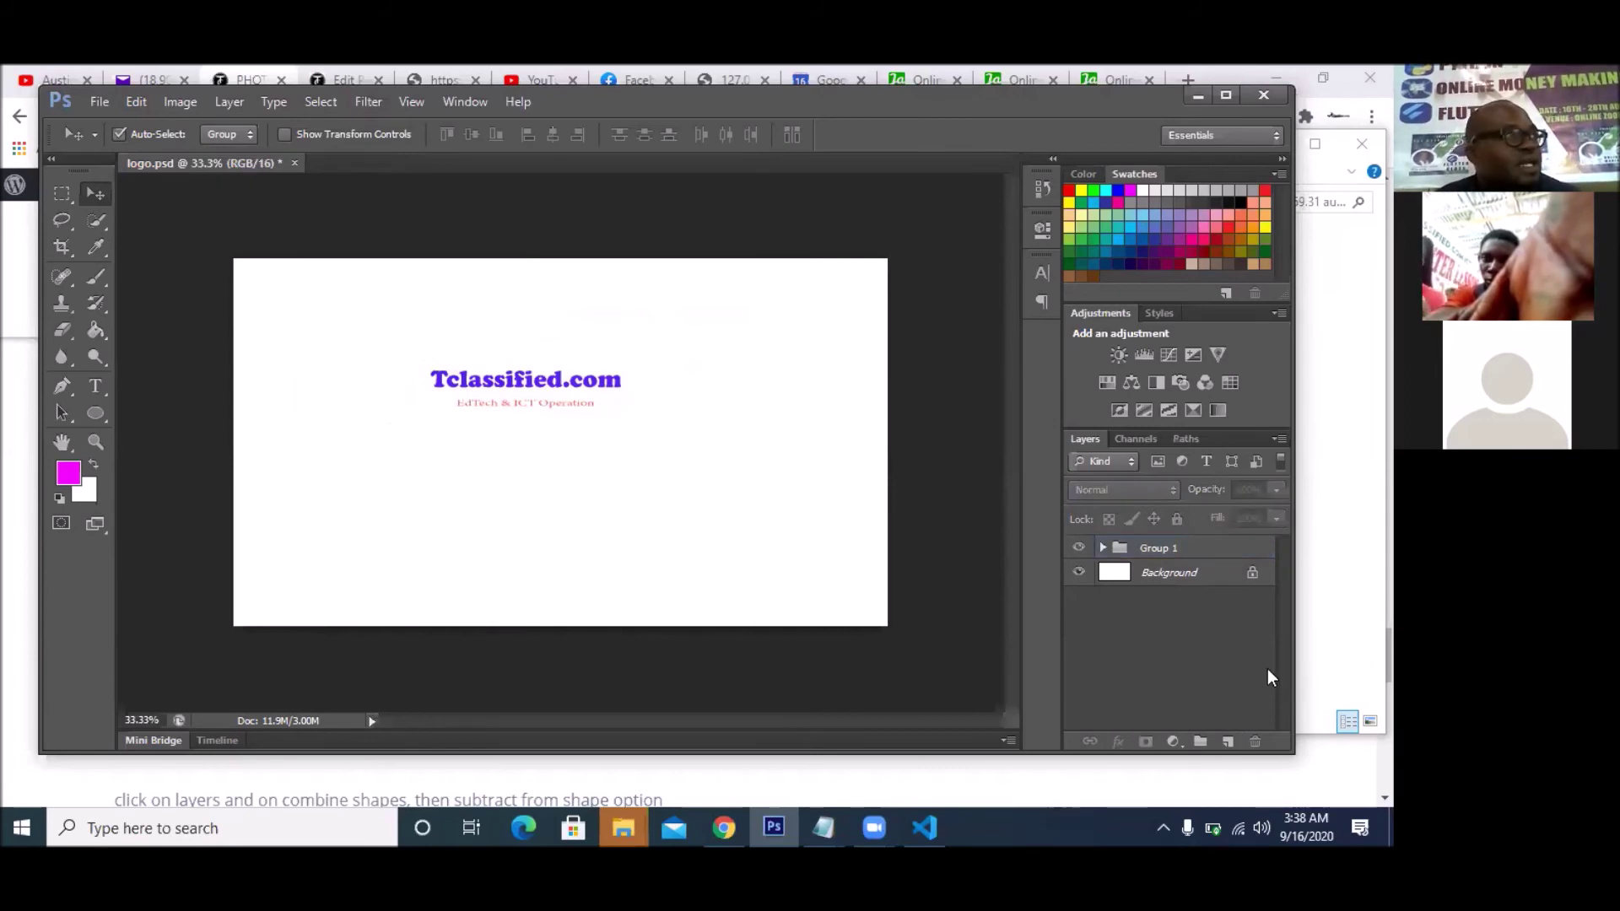
- Add a new layer and draw a red-filled circle of about 306 px to the left of the Tclassified.com text
click(1227, 742)
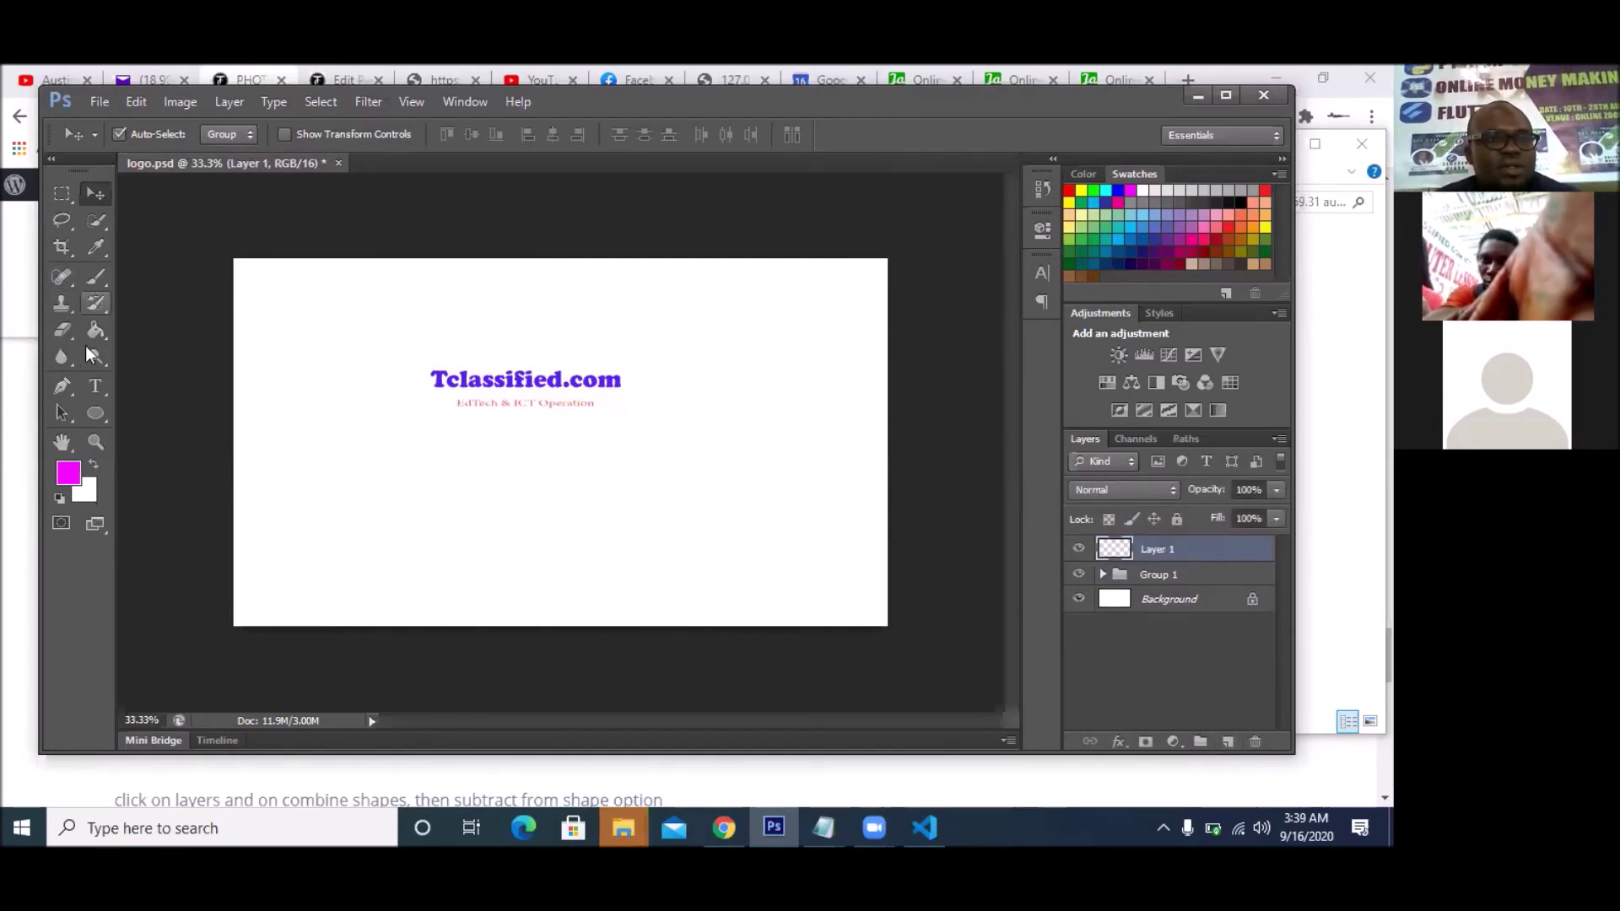
click(96, 413)
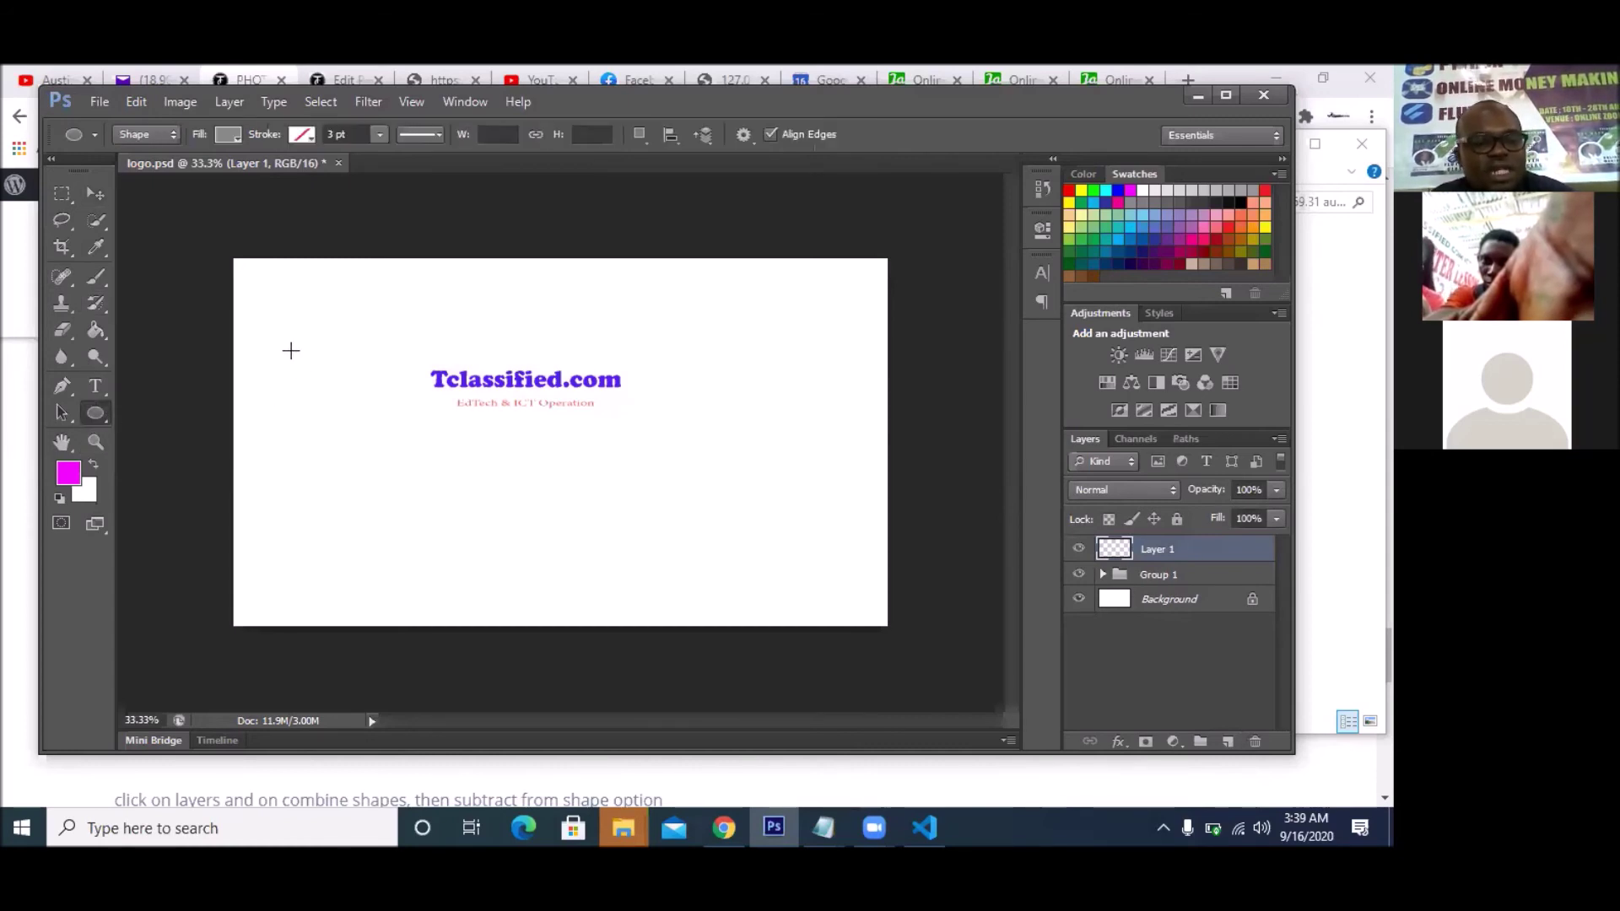
drag(291, 351, 396, 459)
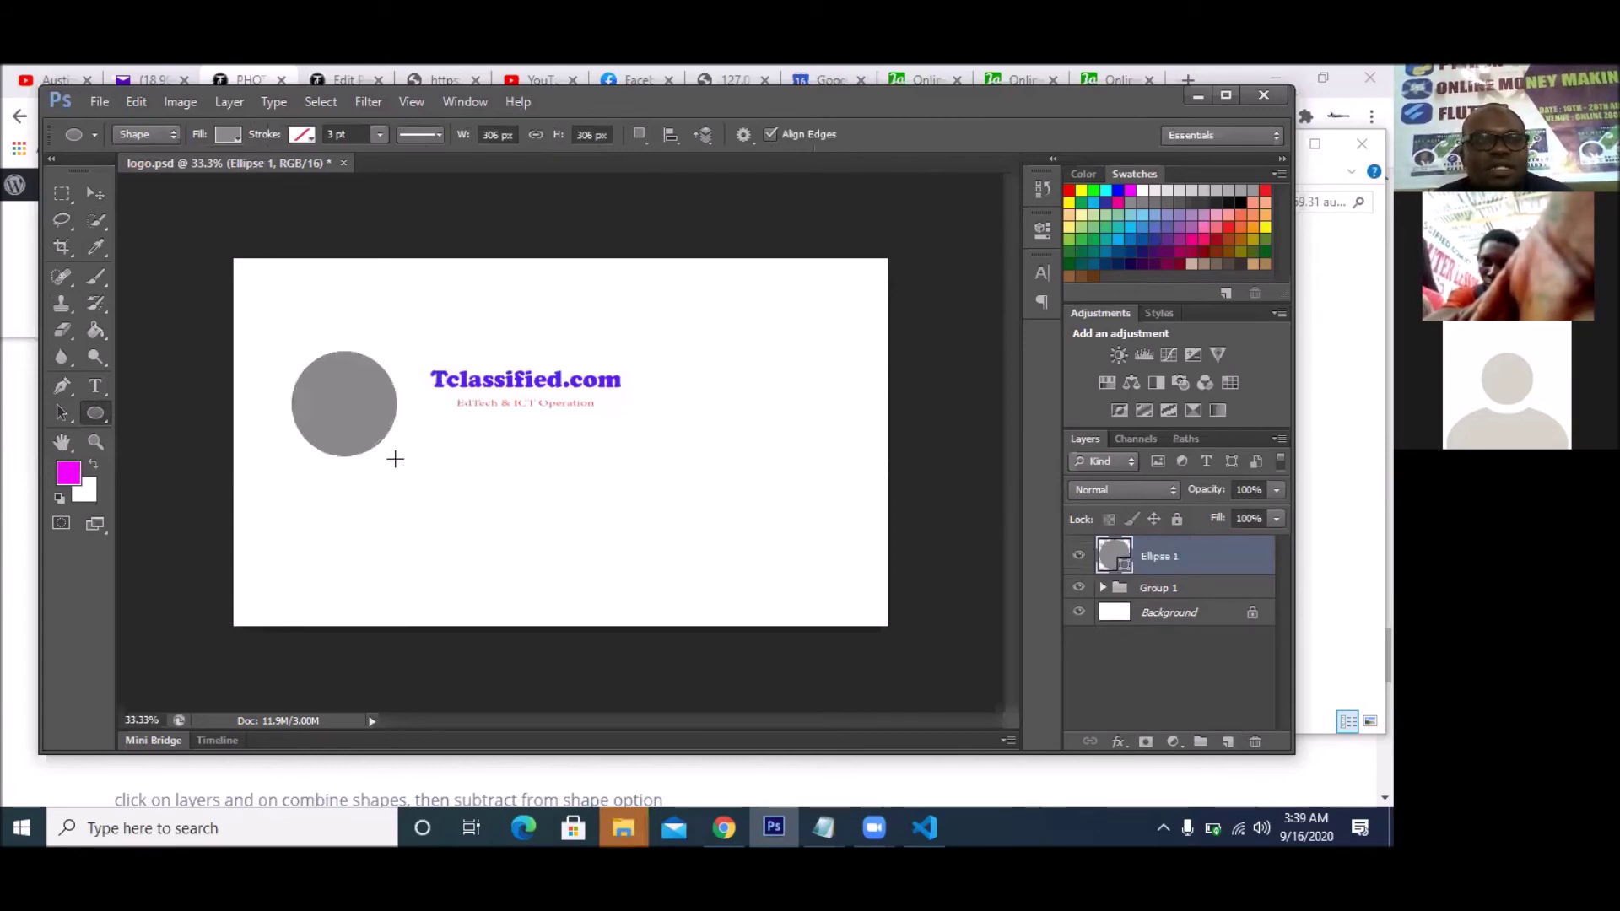
click(234, 140)
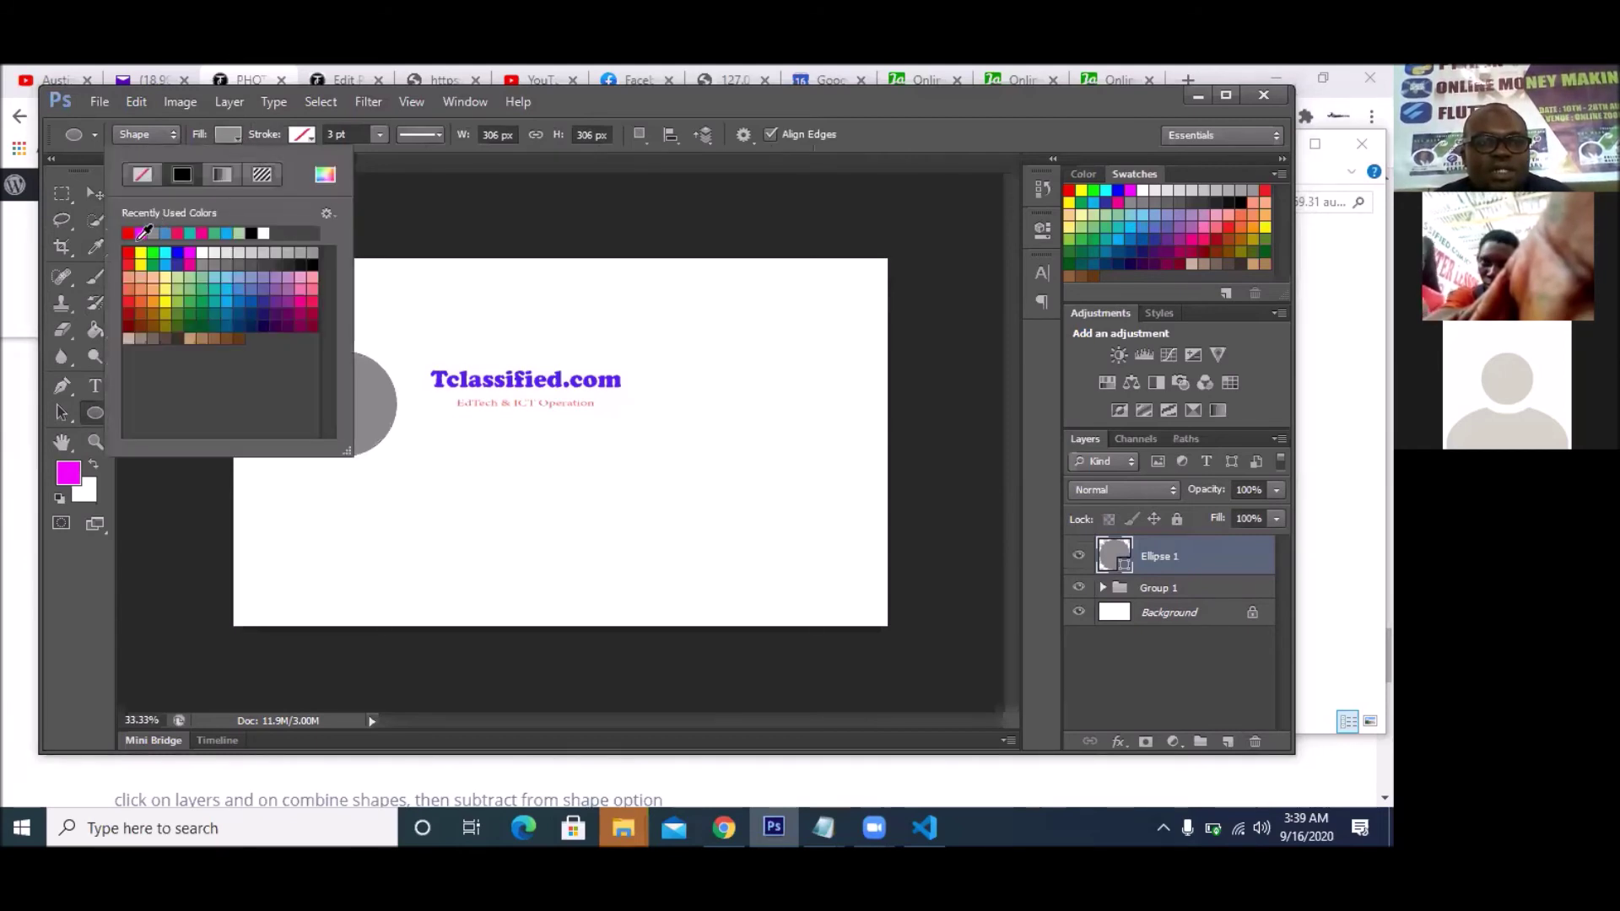
click(128, 253)
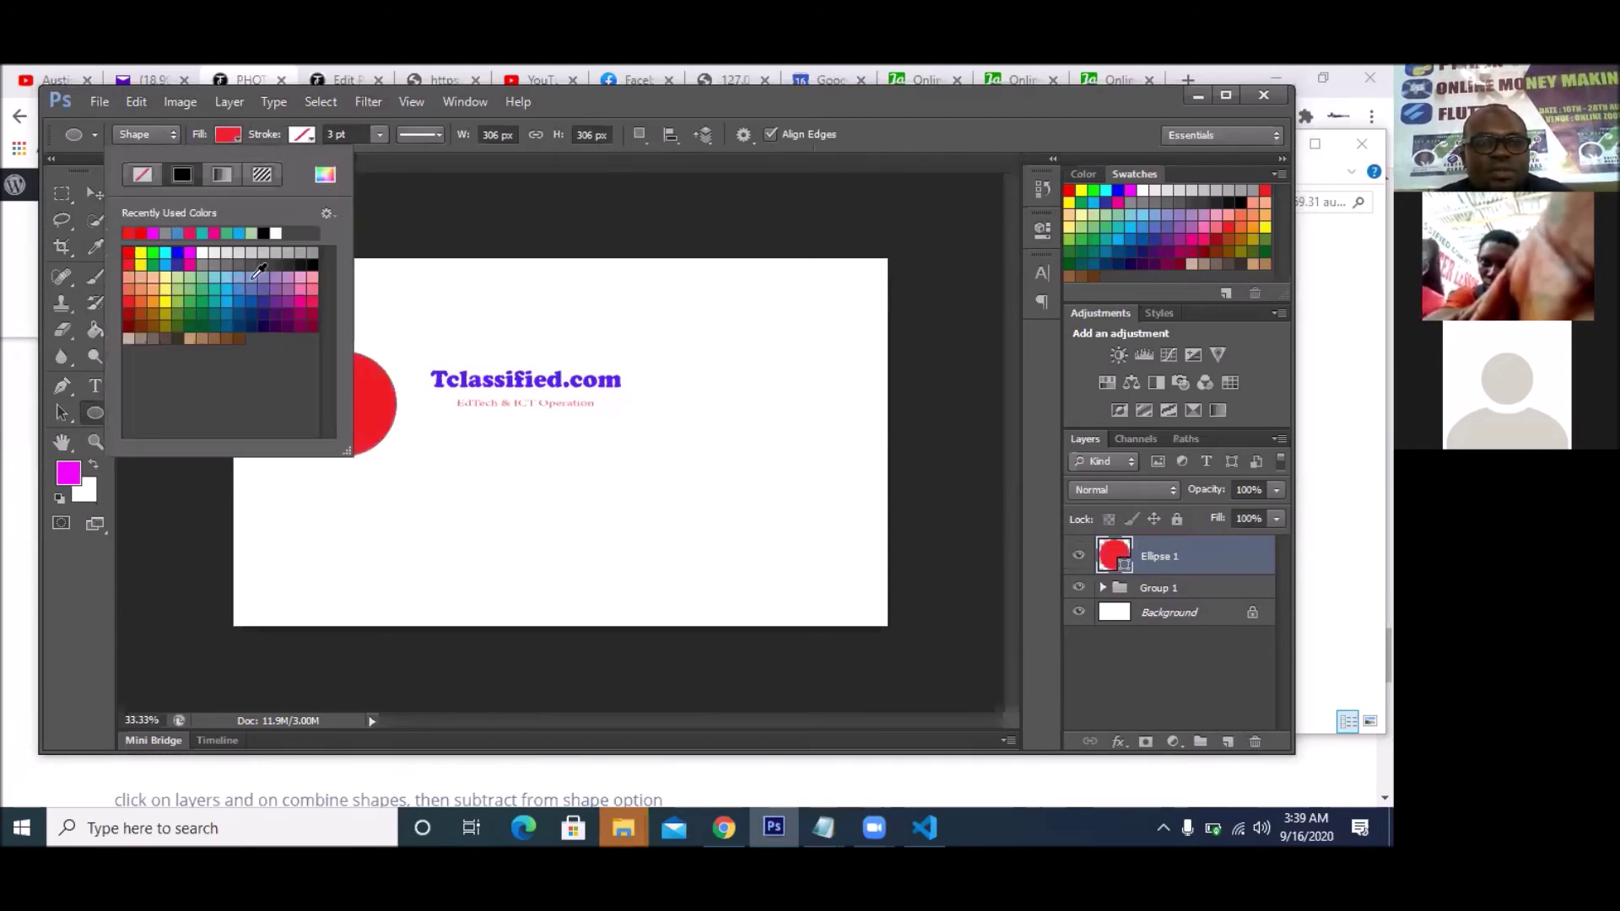
click(267, 356)
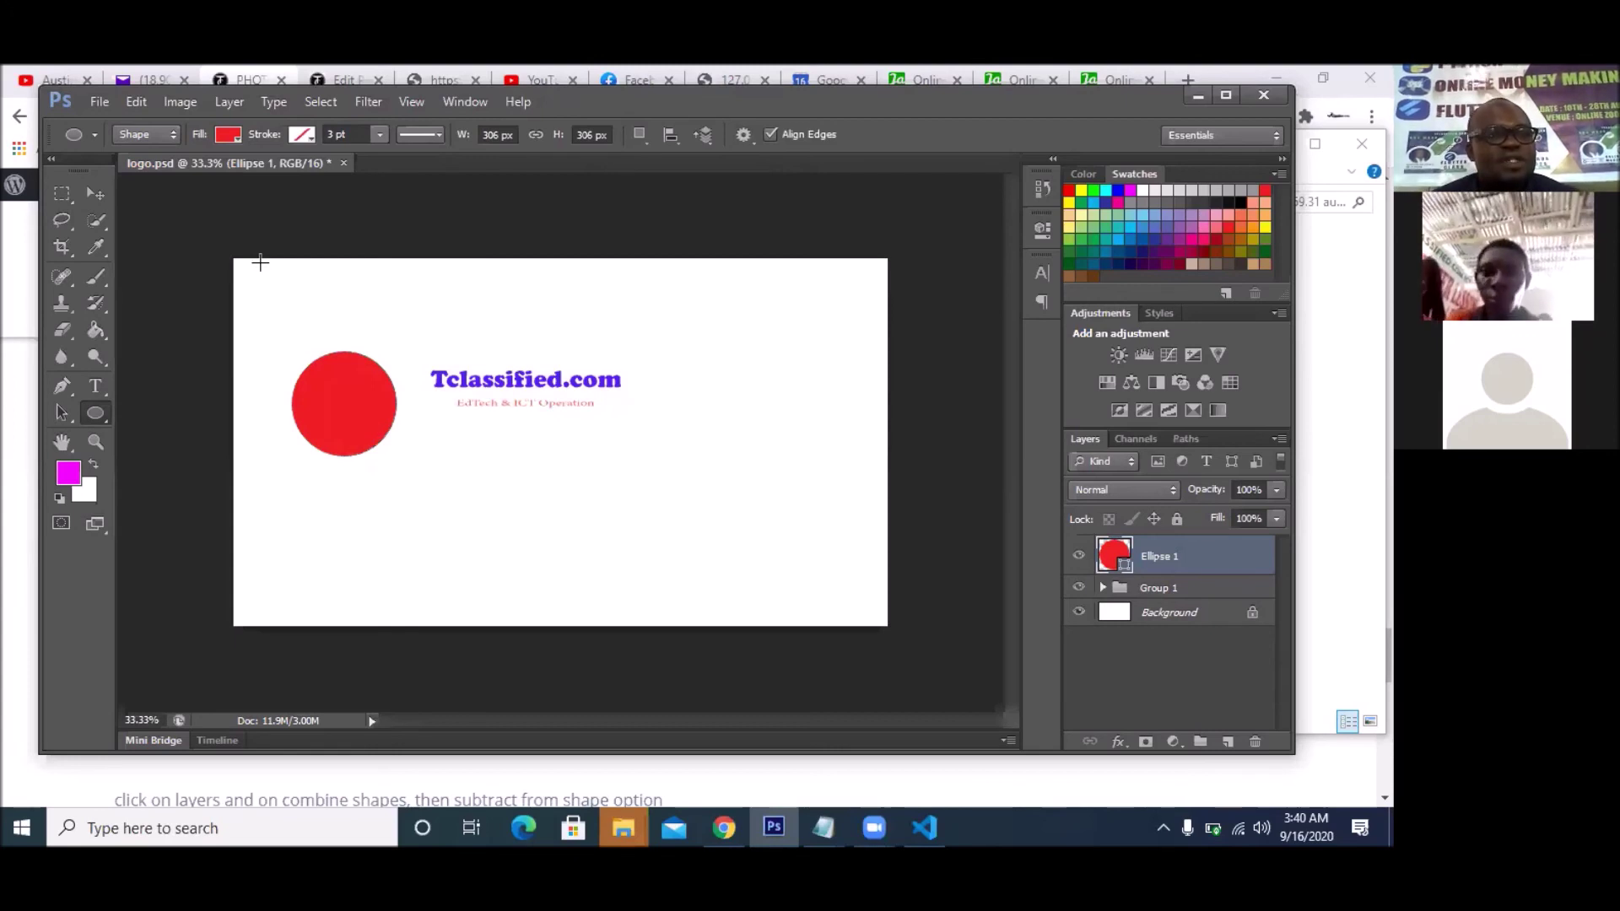
- Duplicate the red circle with a small horizontal offset to the right so the two circles overlap
click(93, 194)
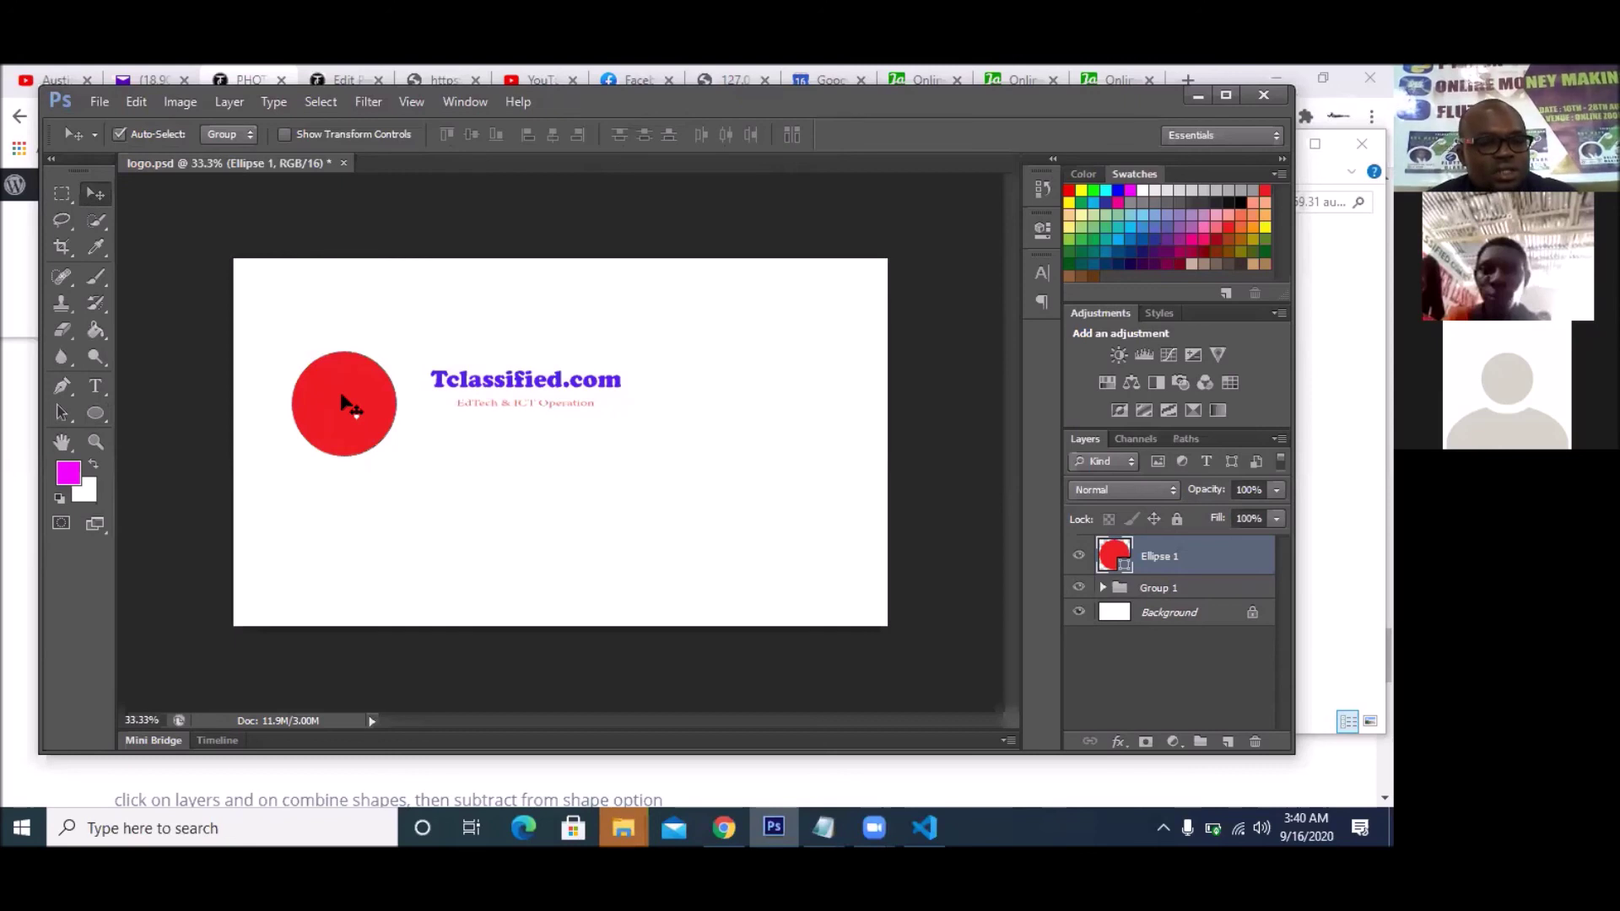
mouse_move(343, 397)
mouse_down()
mouse_move(371, 403)
mouse_move(357, 396)
mouse_up()
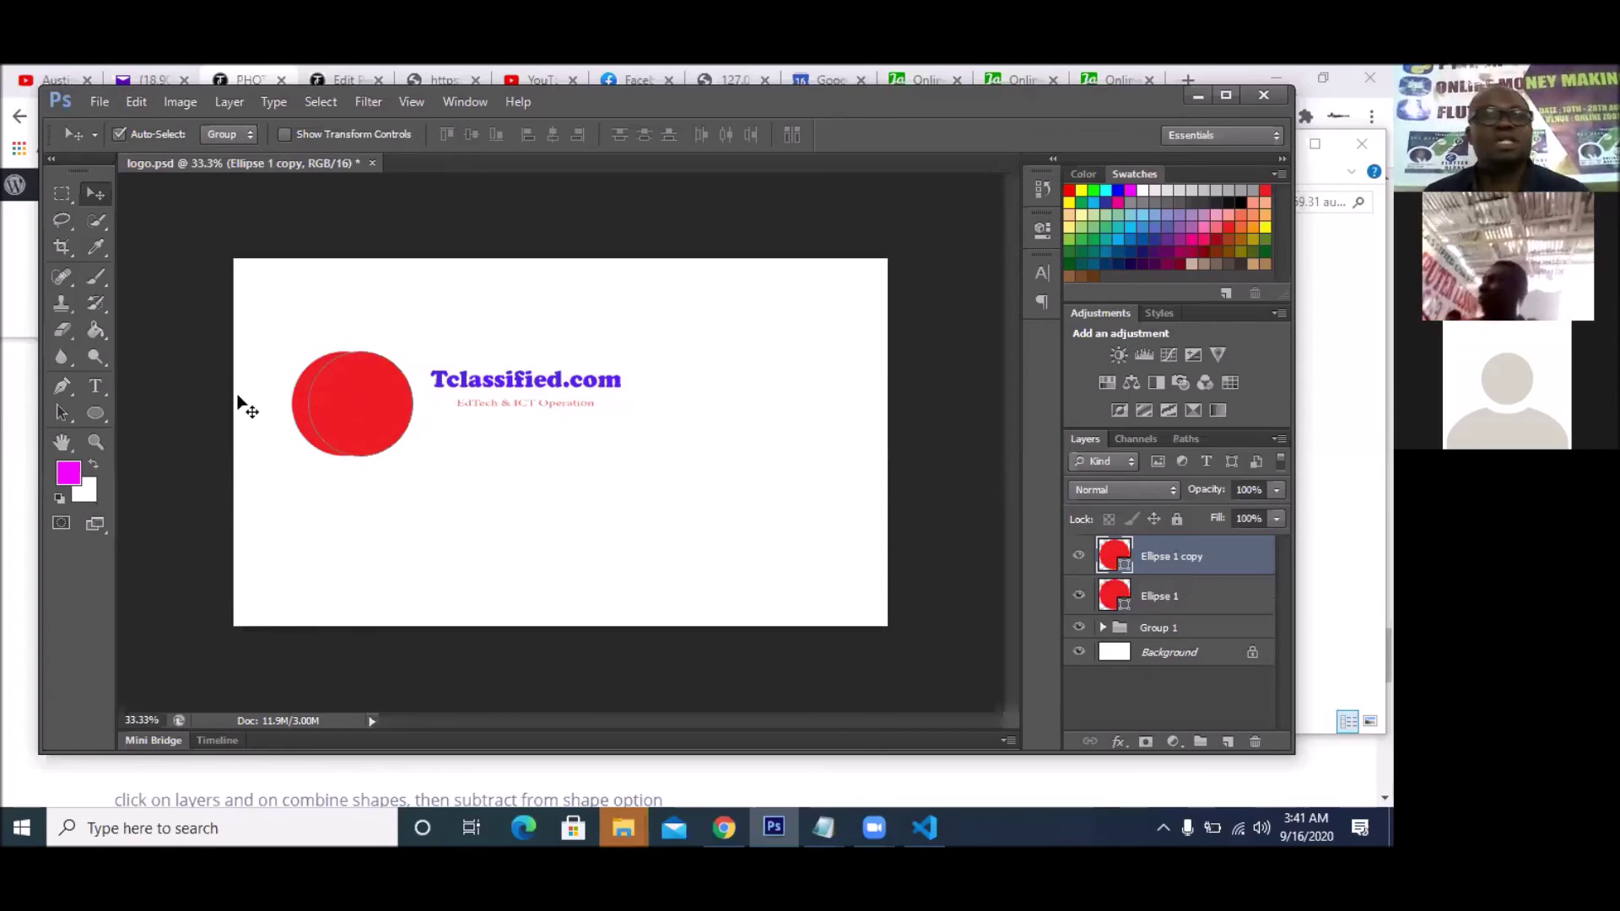
click(222, 99)
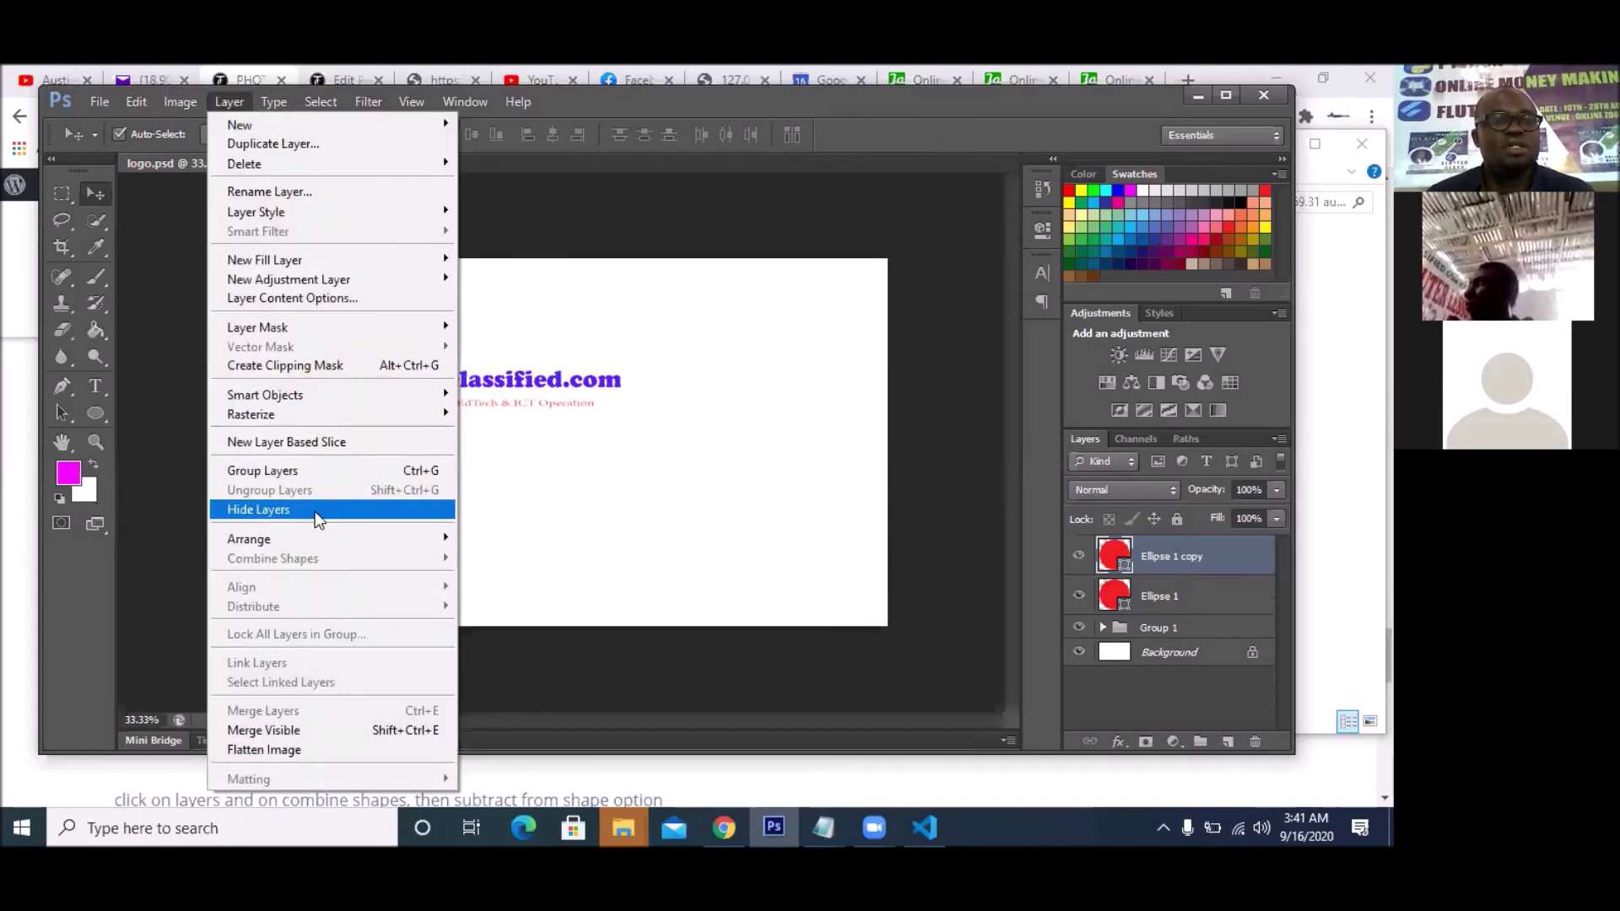
click(543, 443)
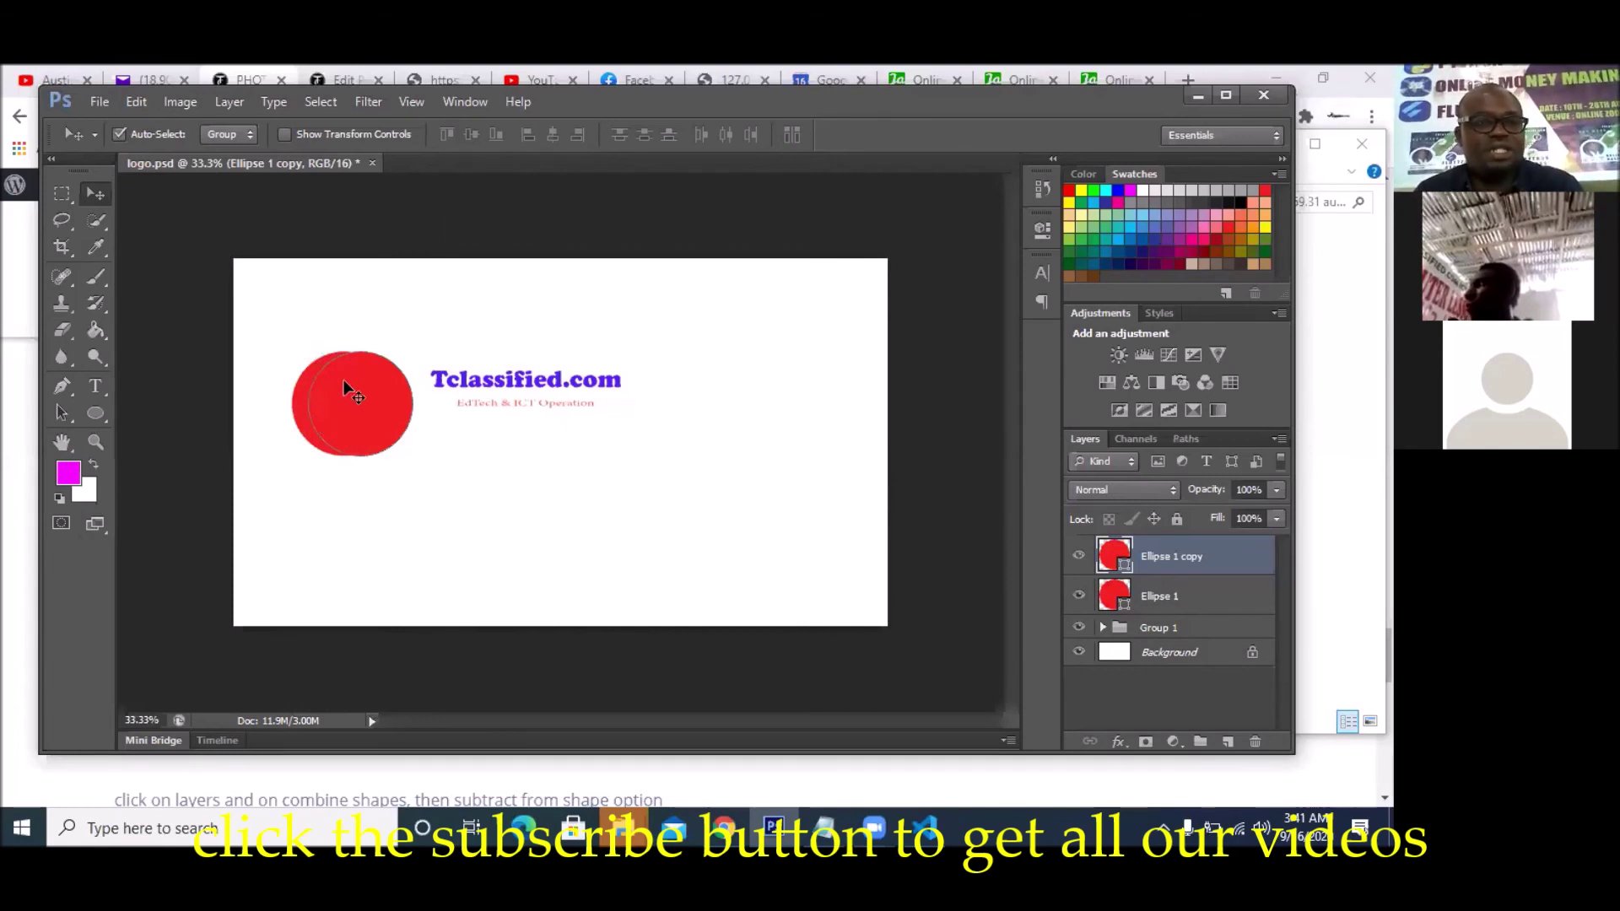
- Select both red circles beside the text and combine them into a crescent with Subtract Front Shape
shift+click(300, 396)
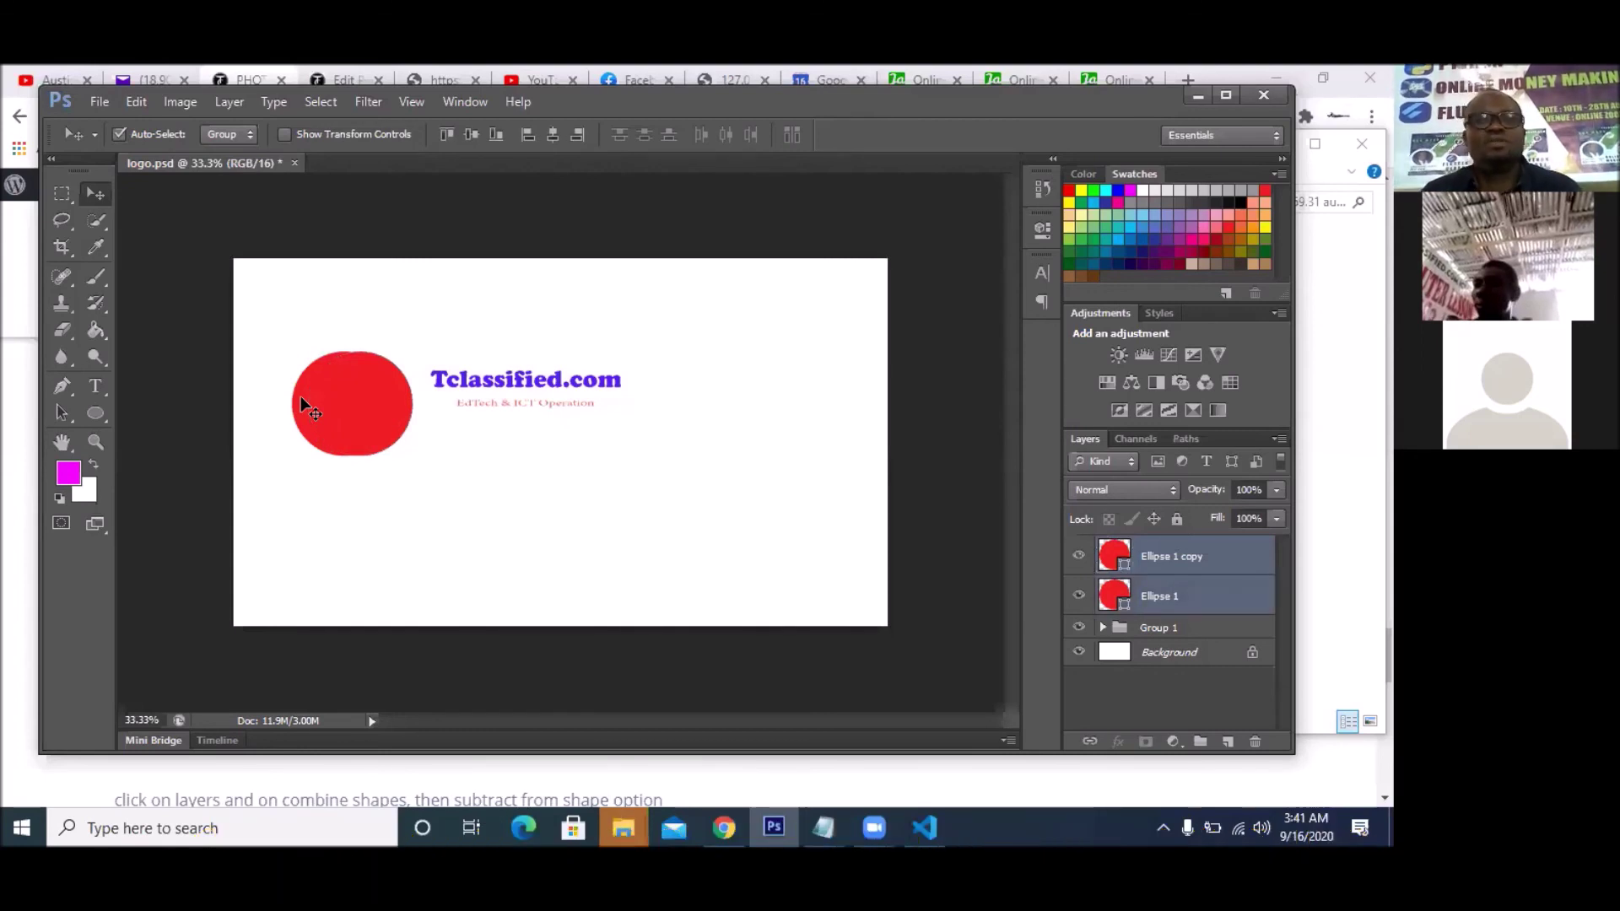
click(223, 105)
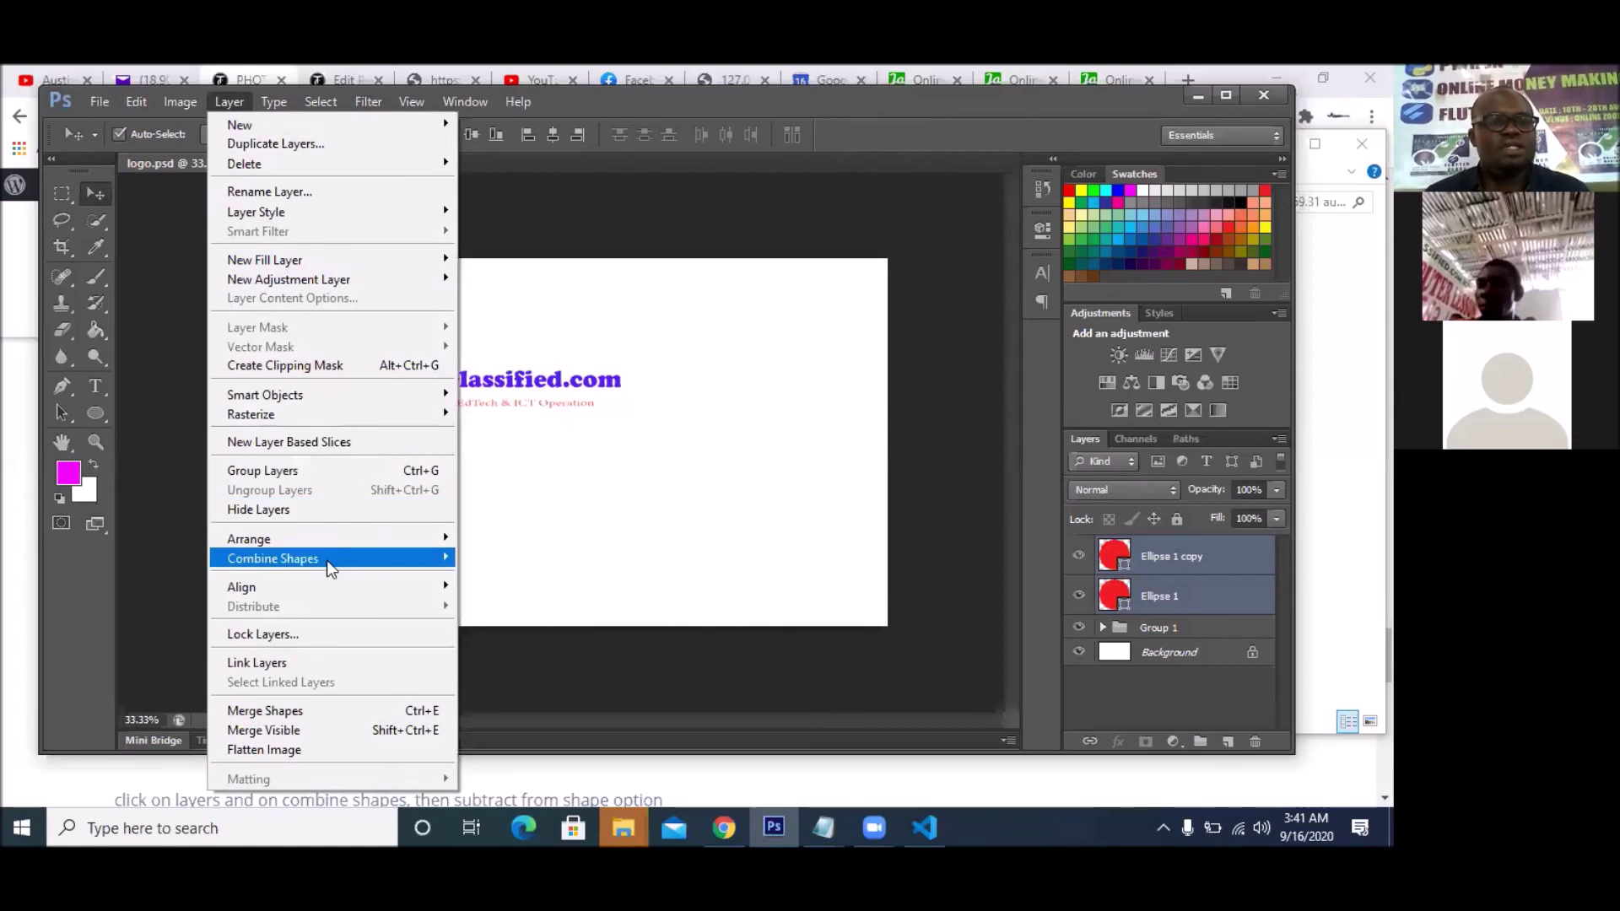
mouse_move(328, 563)
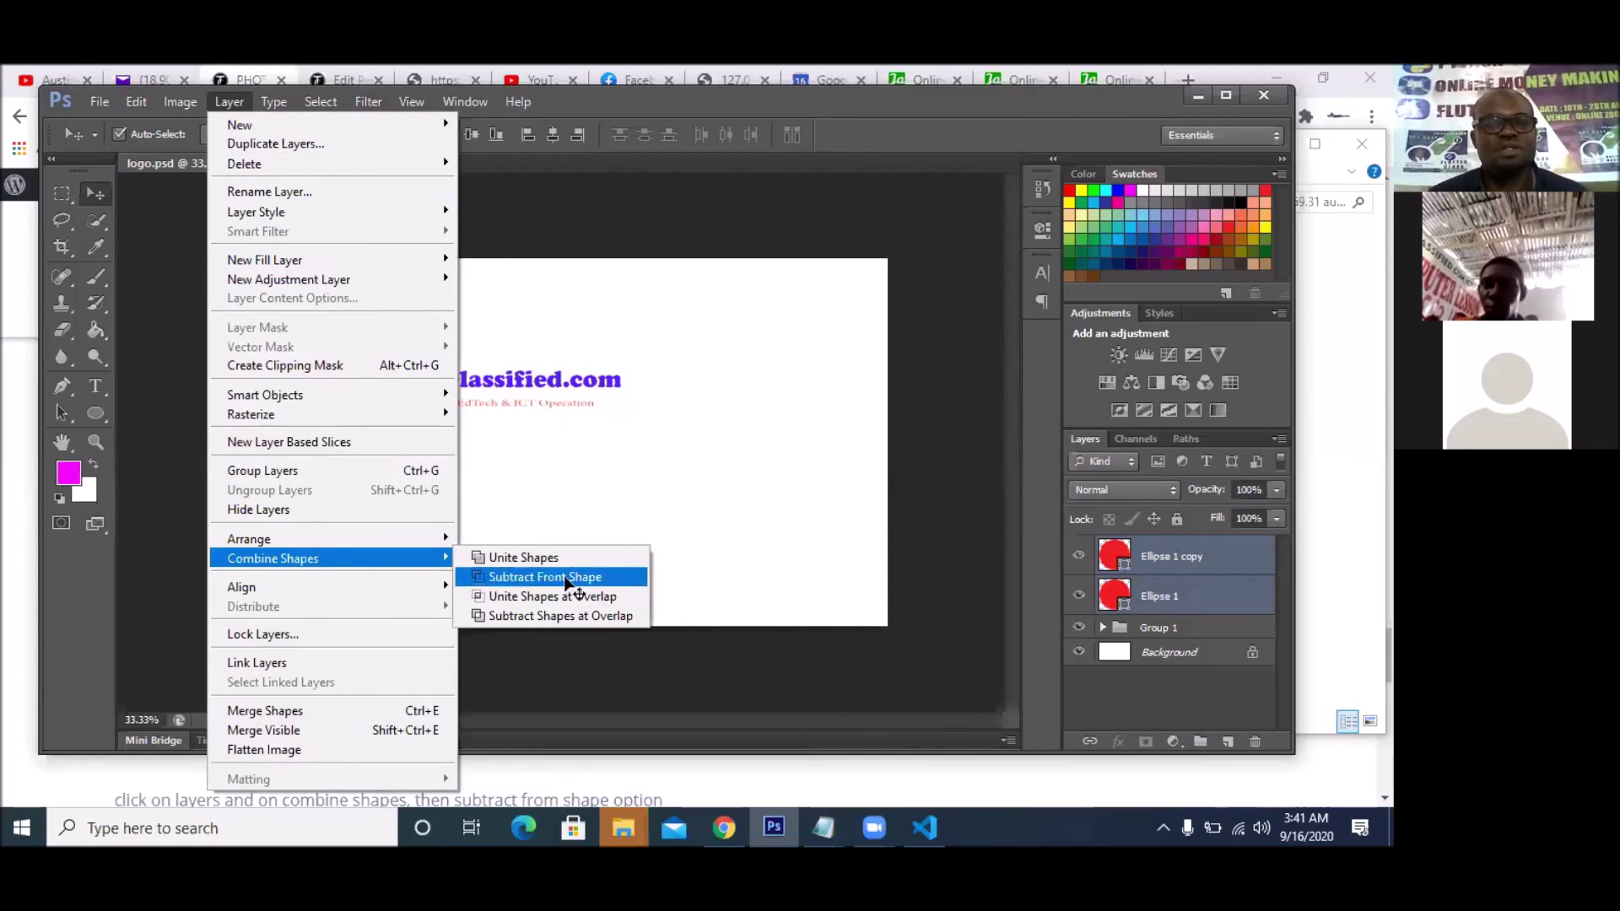
click(565, 579)
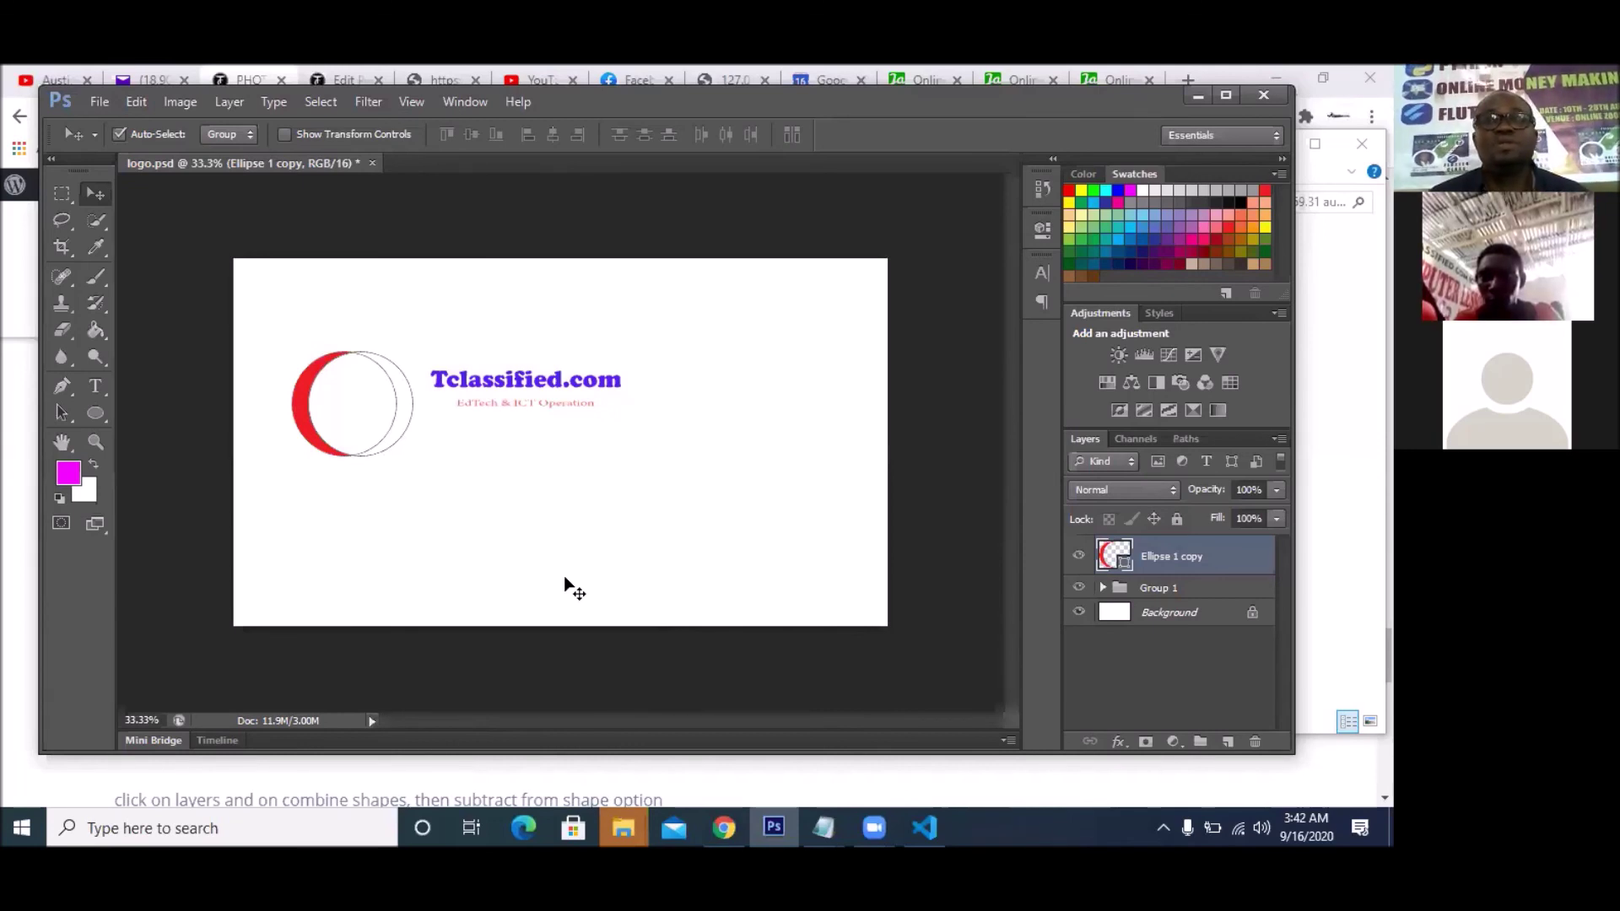
- Review the remaining shape instructions on the Photoshop stack-up page in Chrome, and return to Photoshop
click(724, 828)
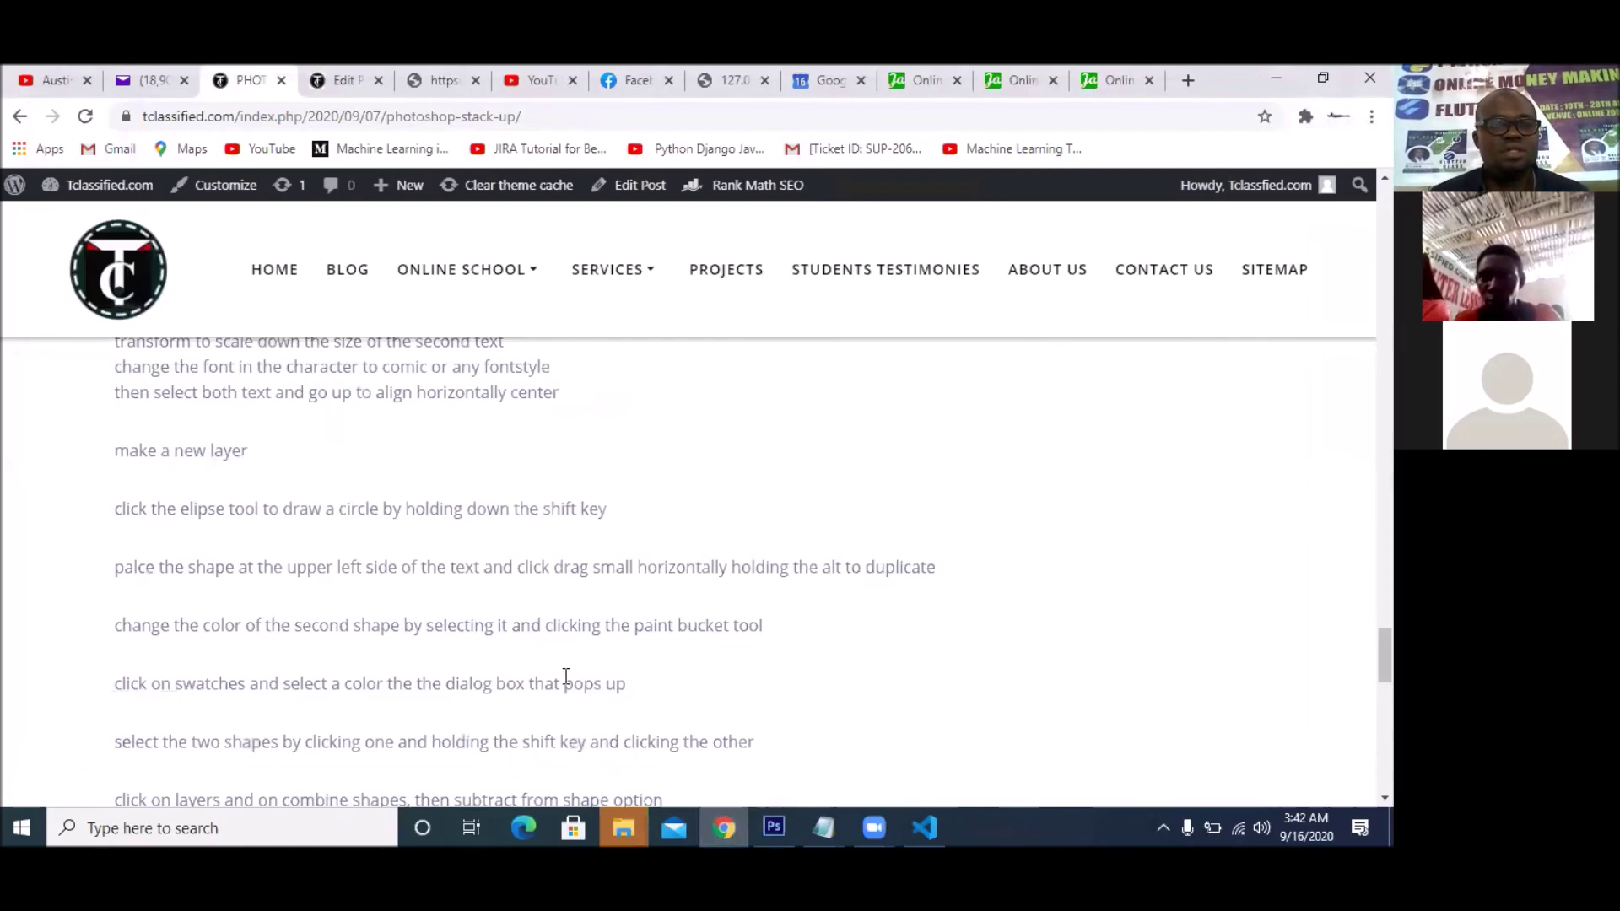
scroll(675, 683, down, 1)
scroll(678, 685, down, 5)
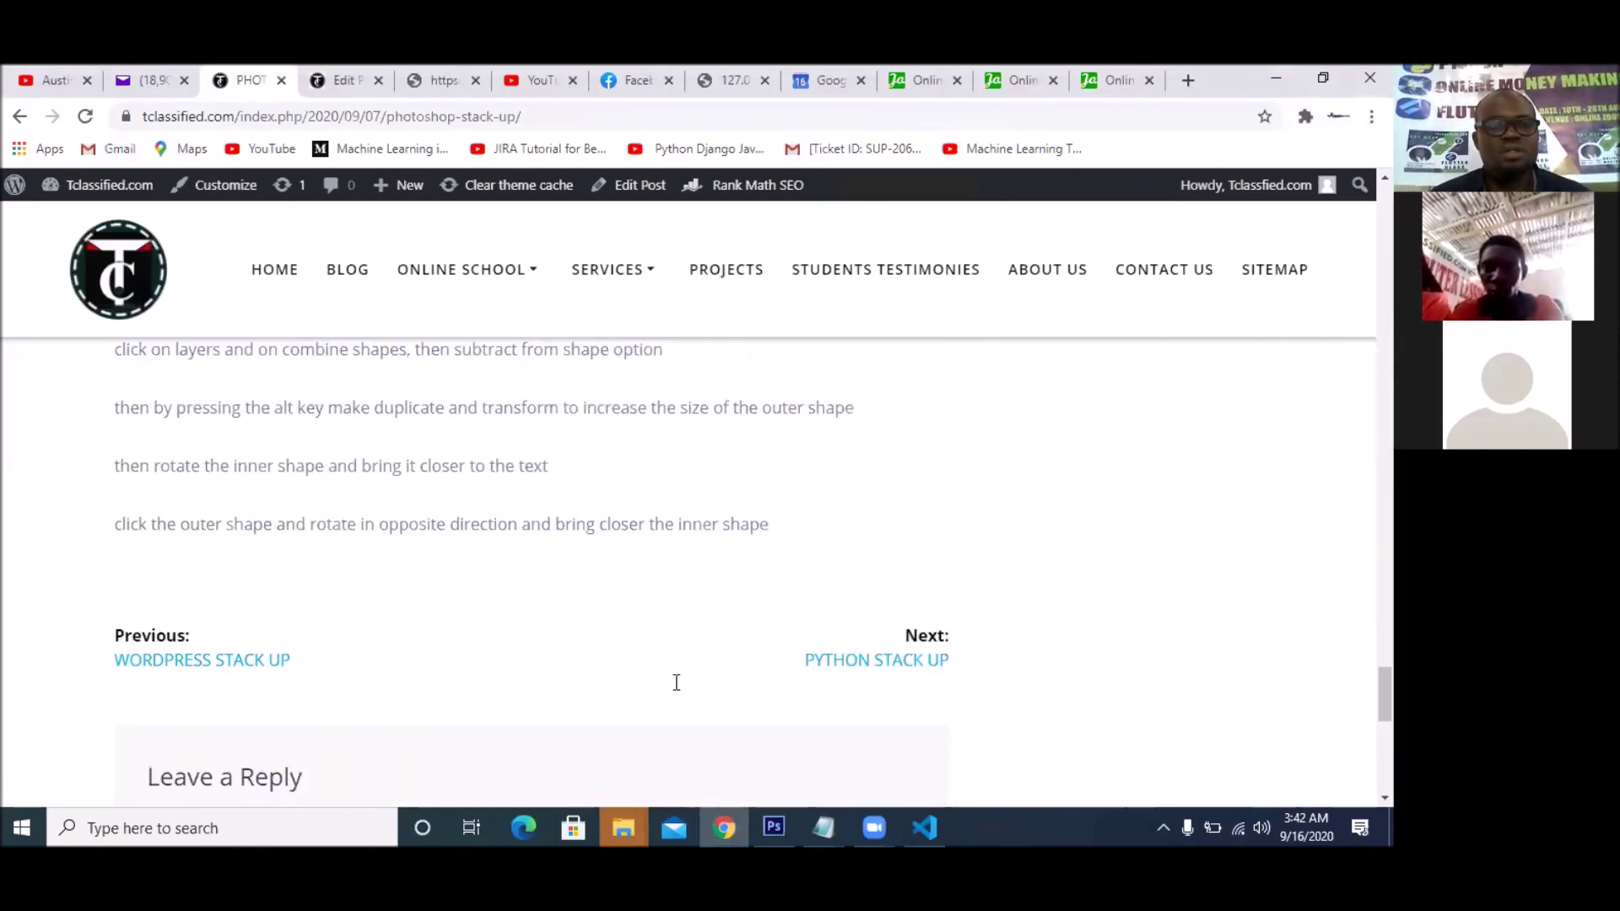
scroll(678, 675, up, 2)
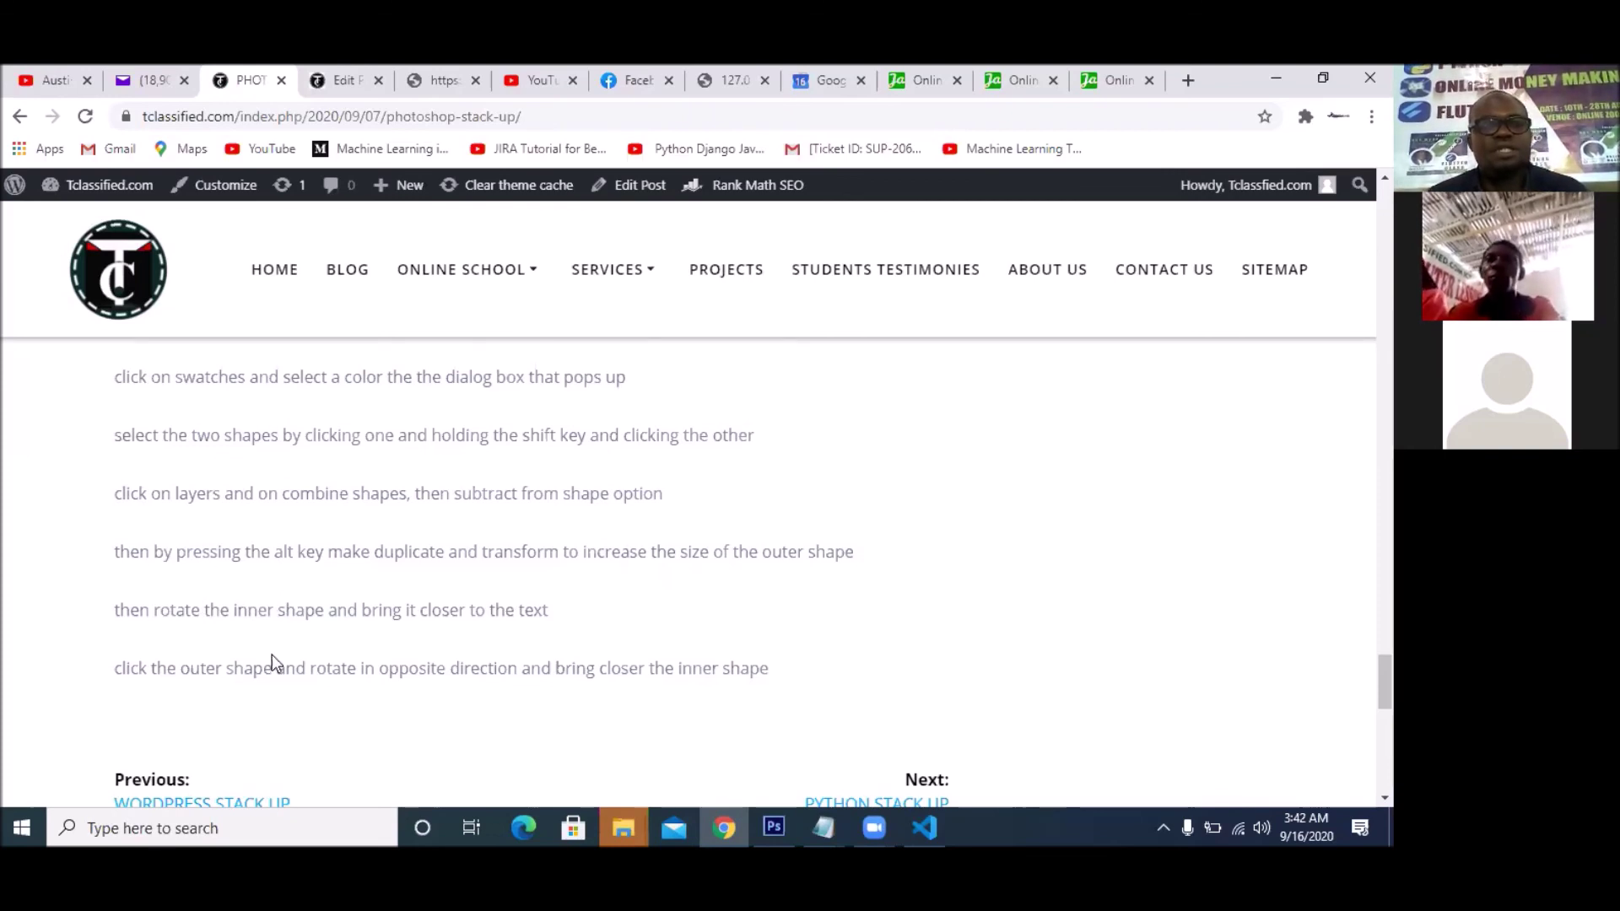
click(773, 828)
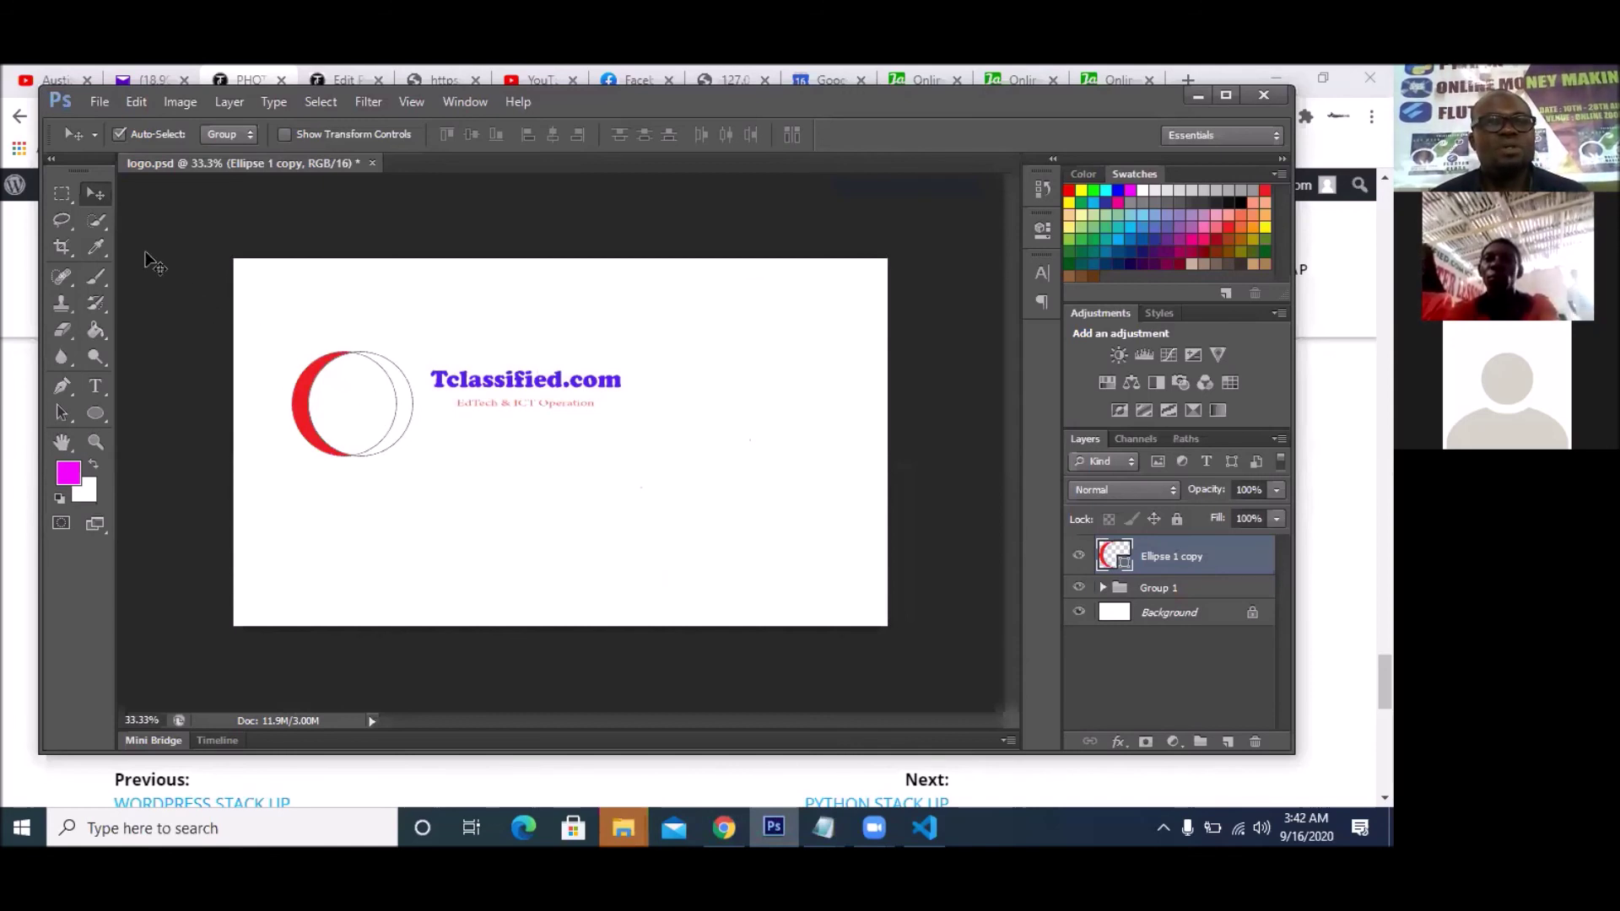
- Reposition the red crescent to the left of the text and duplicate it a short distance to its right
mouse_move(366, 417)
mouse_down()
mouse_move(379, 392)
mouse_move(378, 430)
mouse_move(371, 409)
mouse_up()
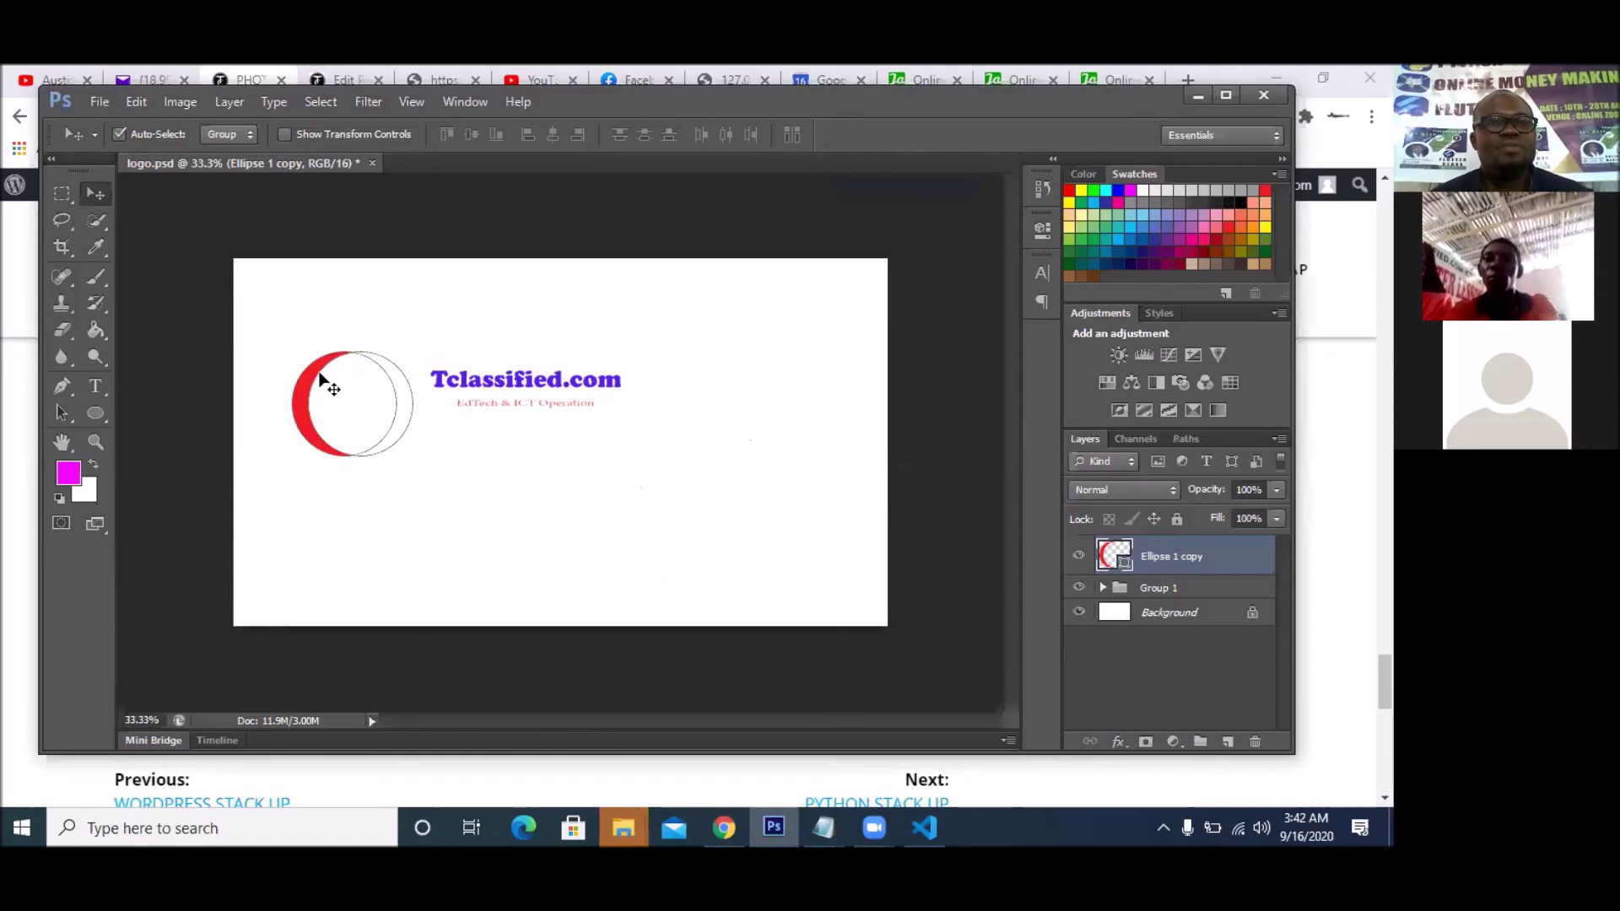
drag(319, 378, 287, 383)
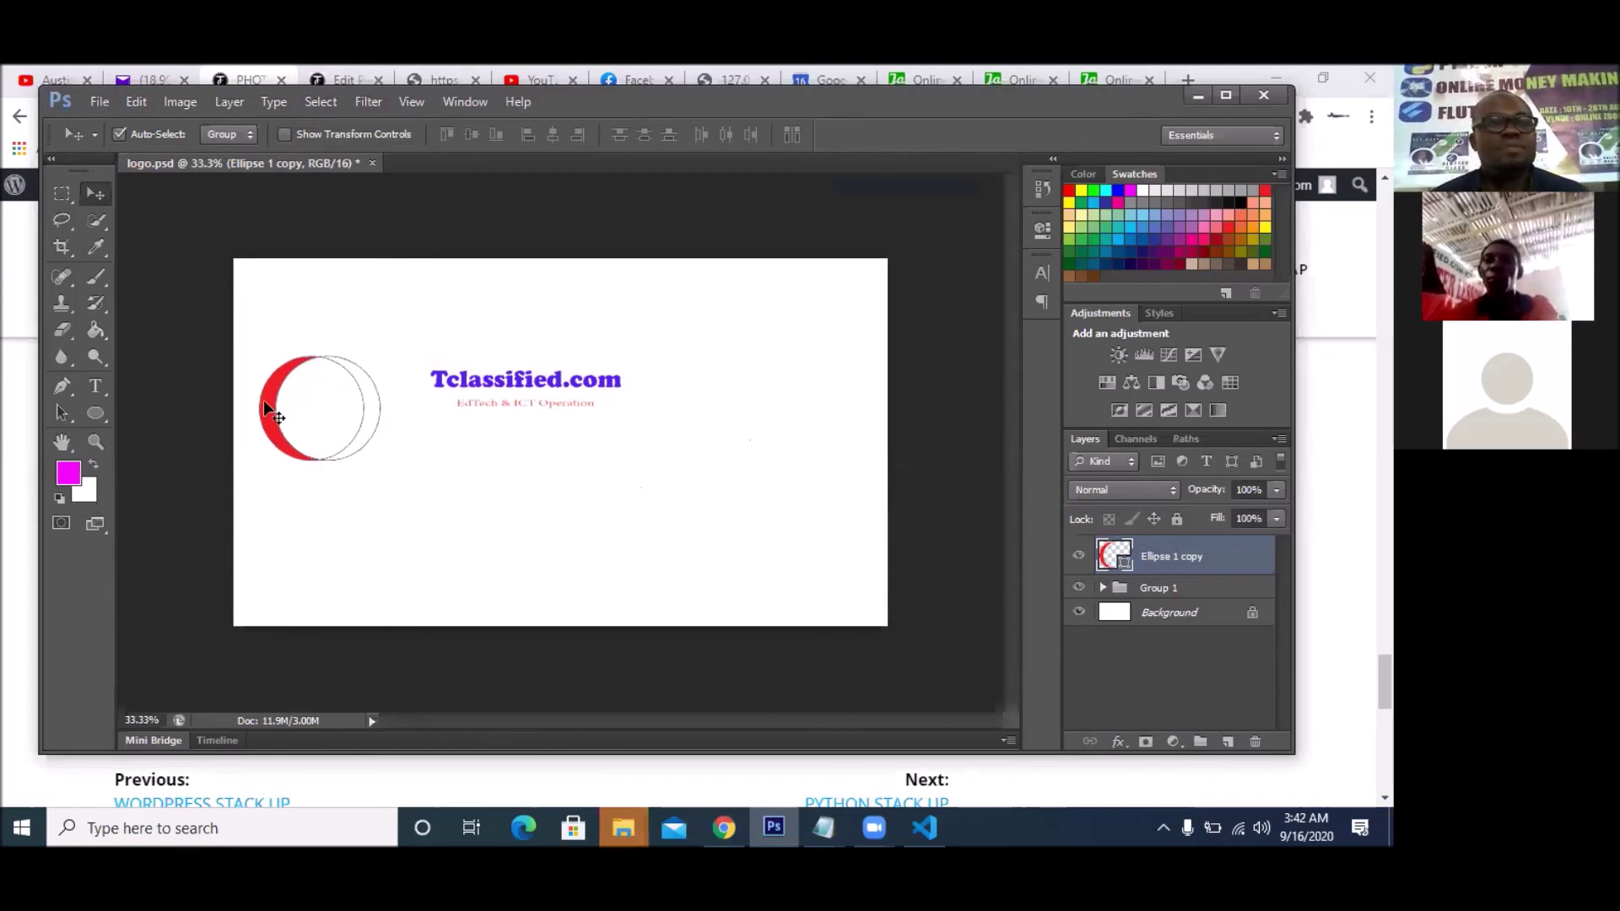
mouse_move(282, 415)
mouse_down()
mouse_move(296, 469)
mouse_move(388, 308)
mouse_move(350, 441)
mouse_move(325, 339)
mouse_move(300, 407)
mouse_up()
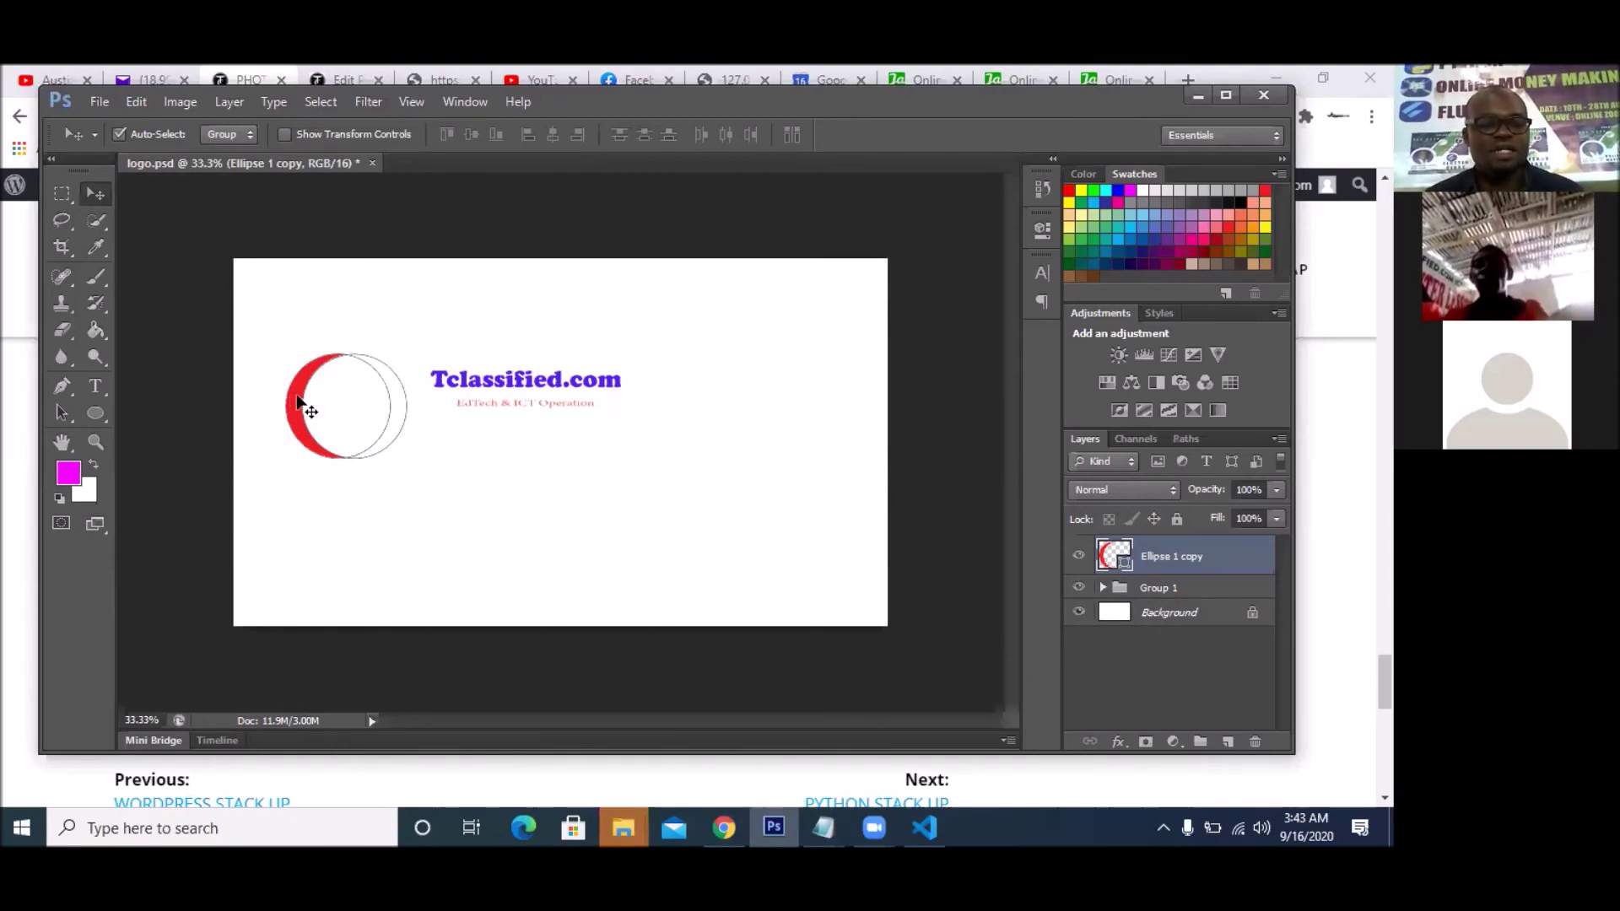
drag(326, 401, 344, 405)
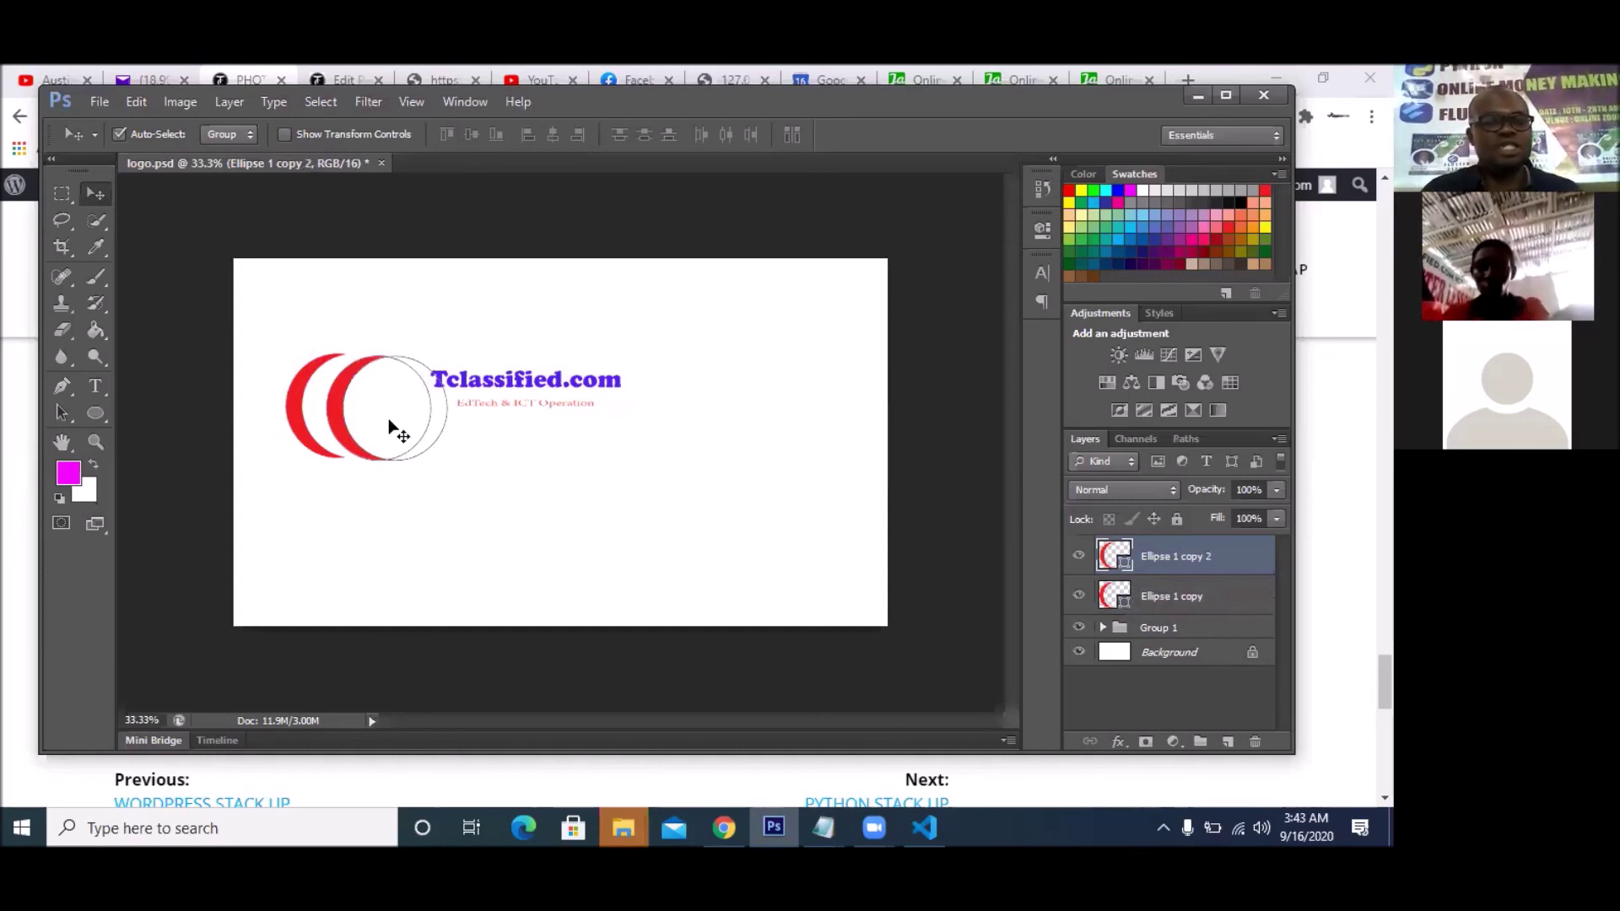
- Transform the duplicate crescent to 57.63% width, 66.79% height and 50.32° rotation, and place it inside the larger crescent
key(ctrl+t)
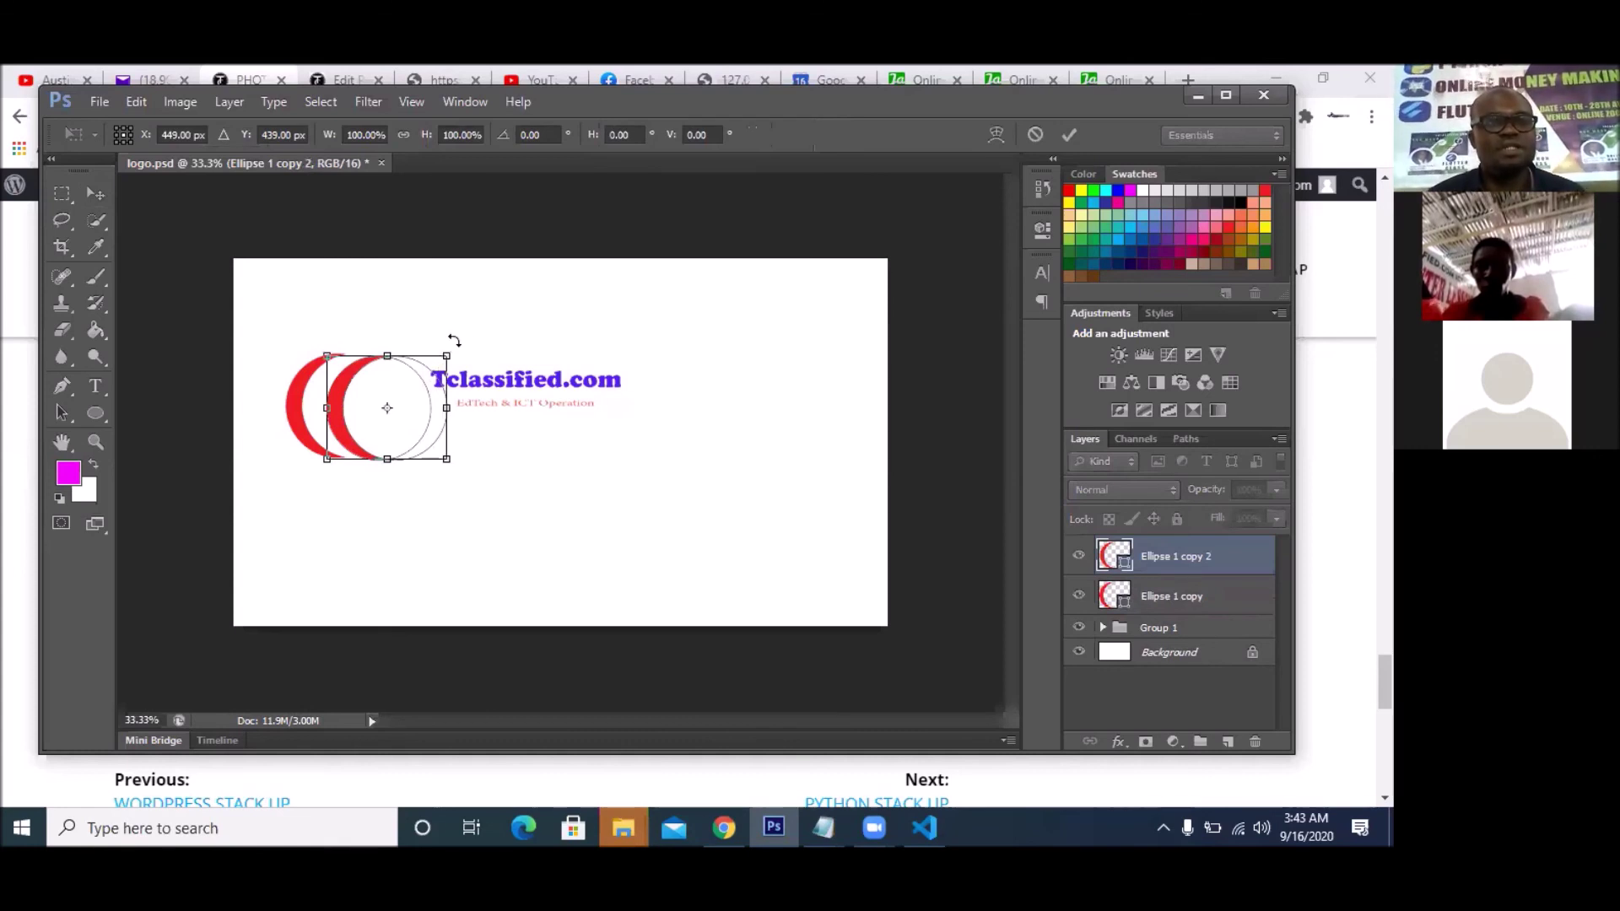
drag(451, 345, 394, 390)
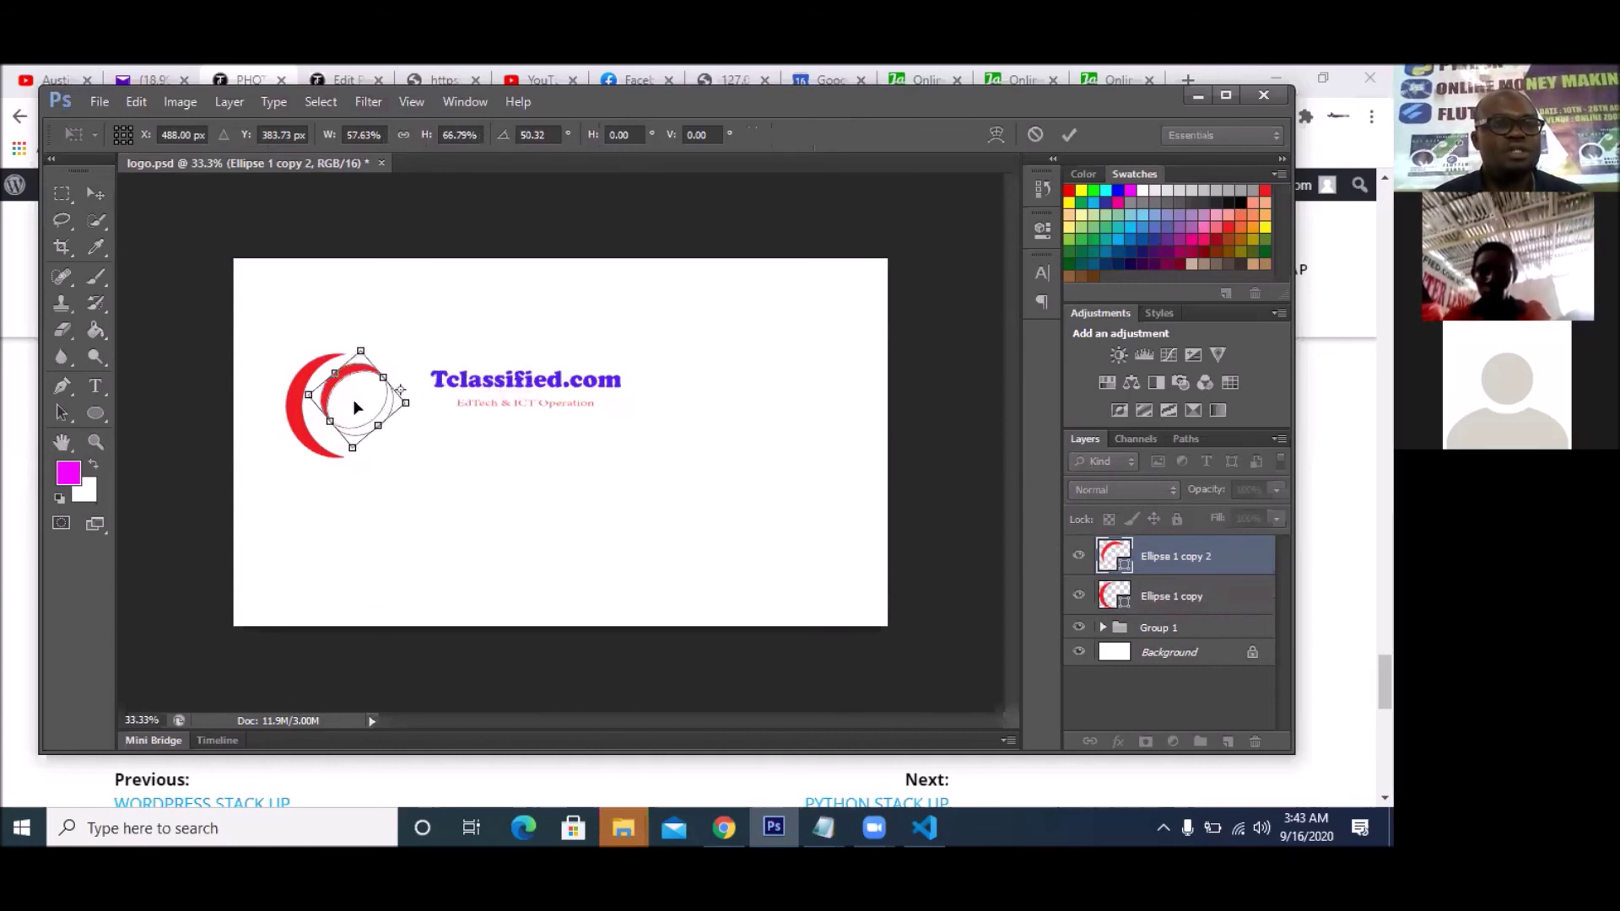
drag(408, 402, 358, 399)
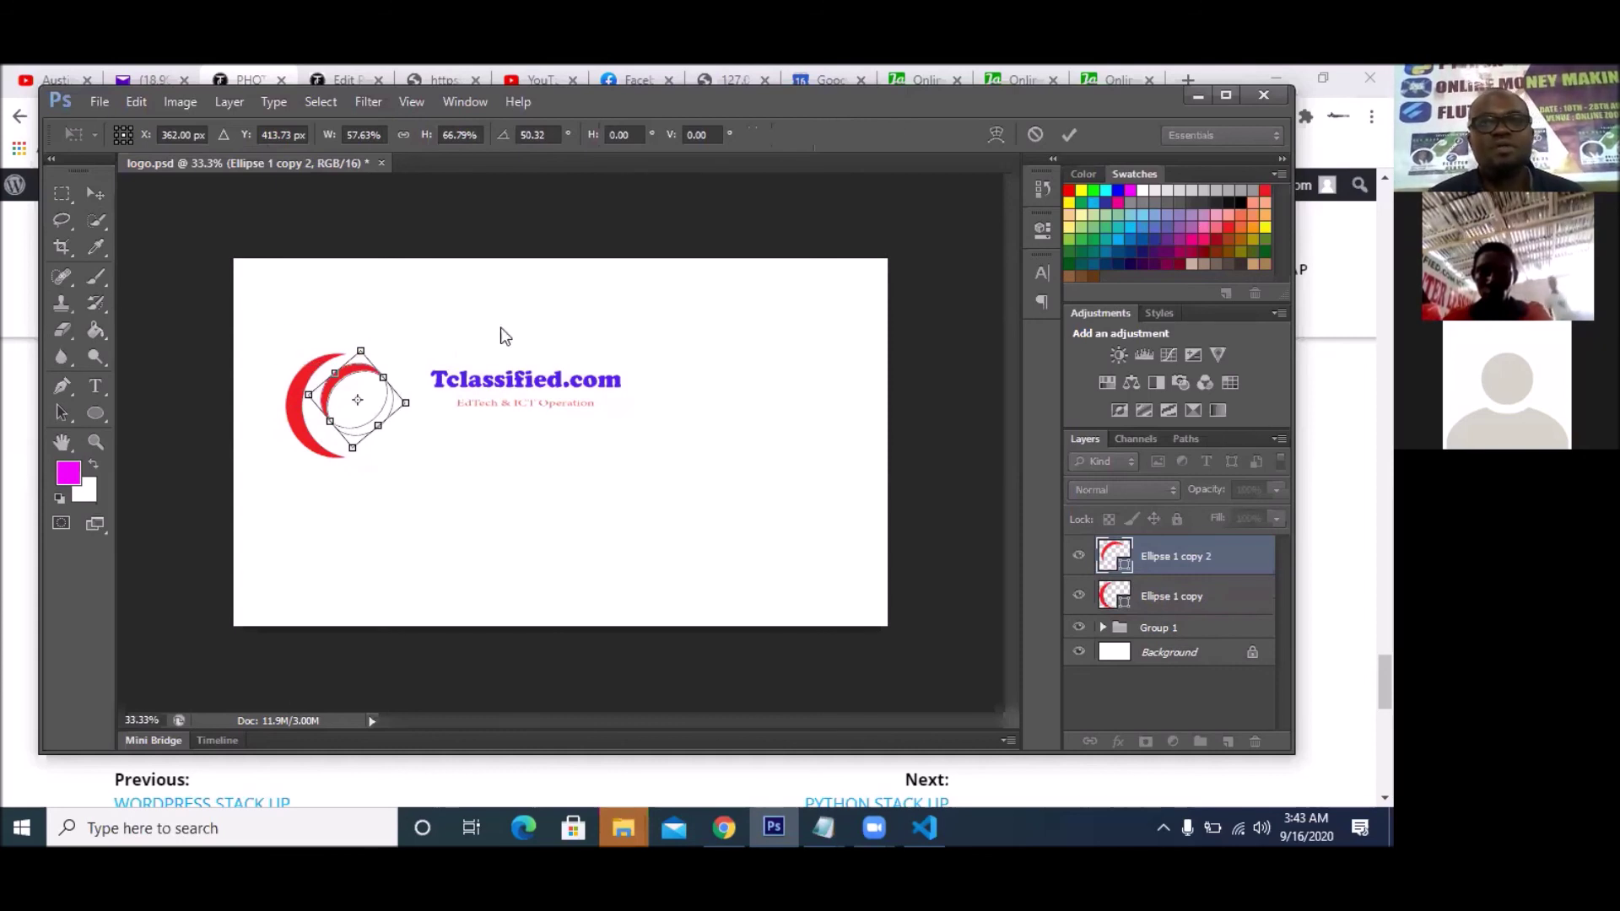
click(1070, 136)
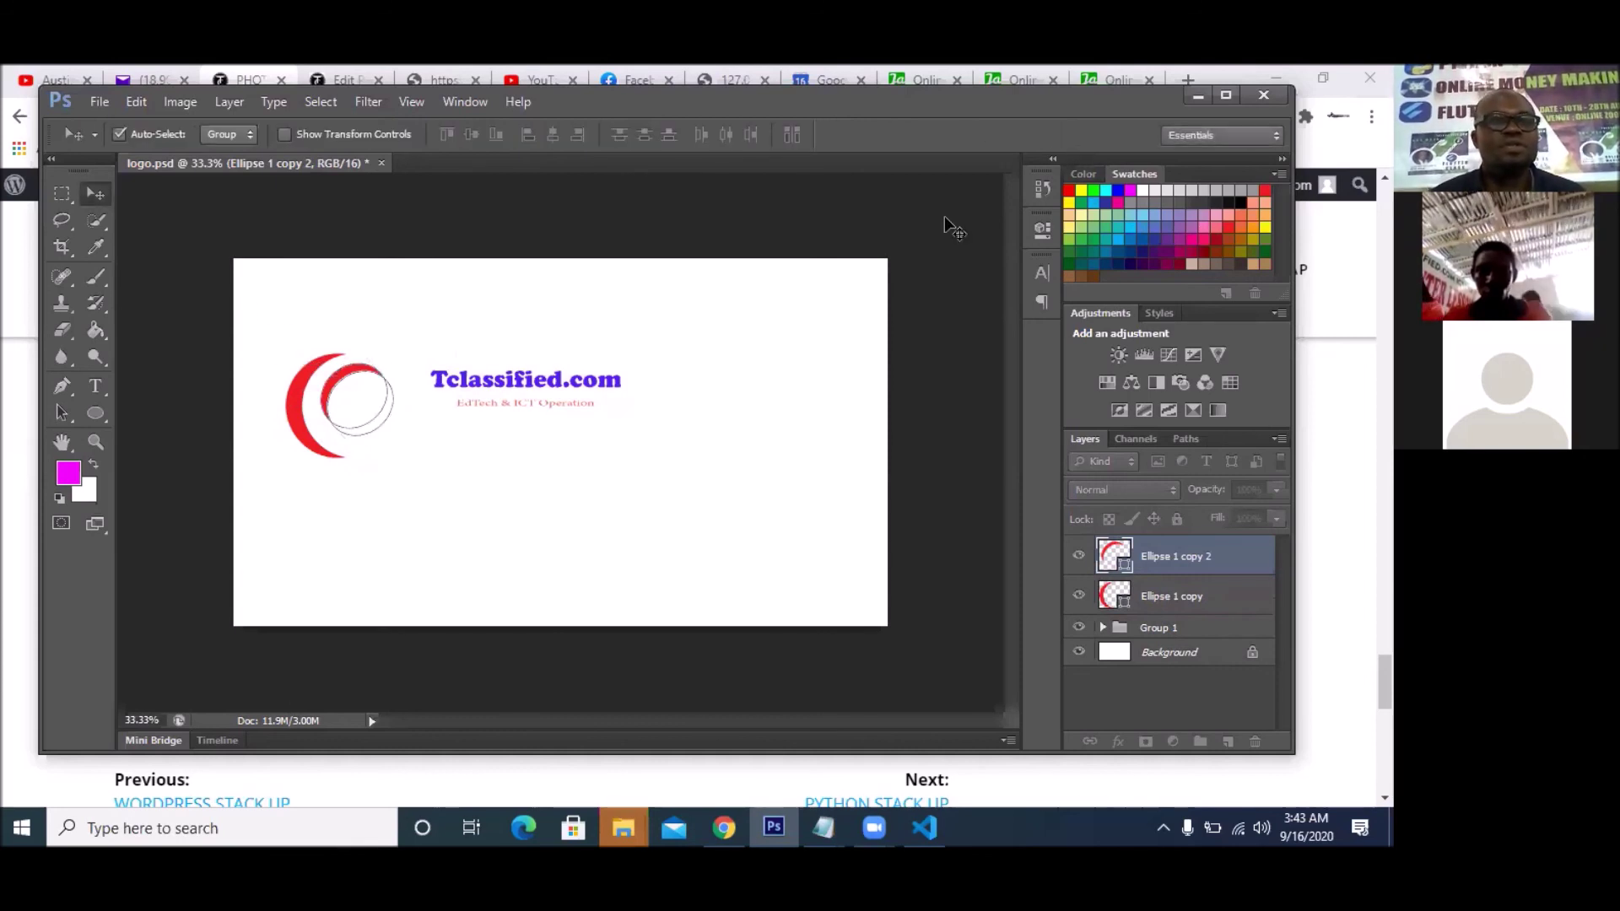
- Select both crescents and move them together so they wrap around the start of the Tclassified.com text
drag(346, 397, 403, 377)
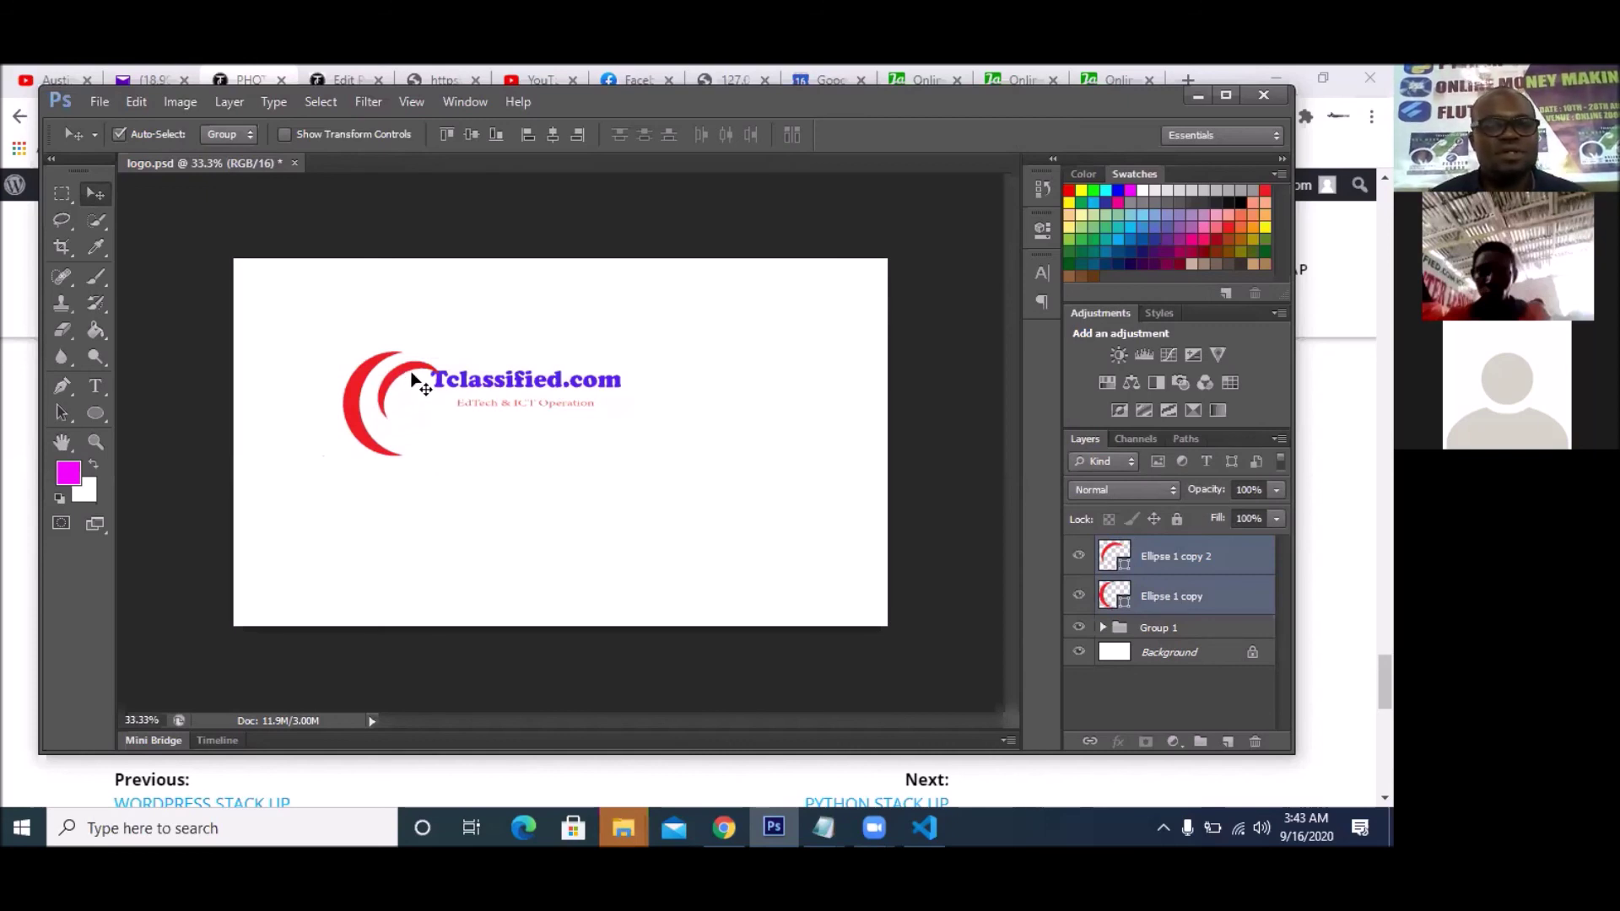
drag(402, 372, 418, 366)
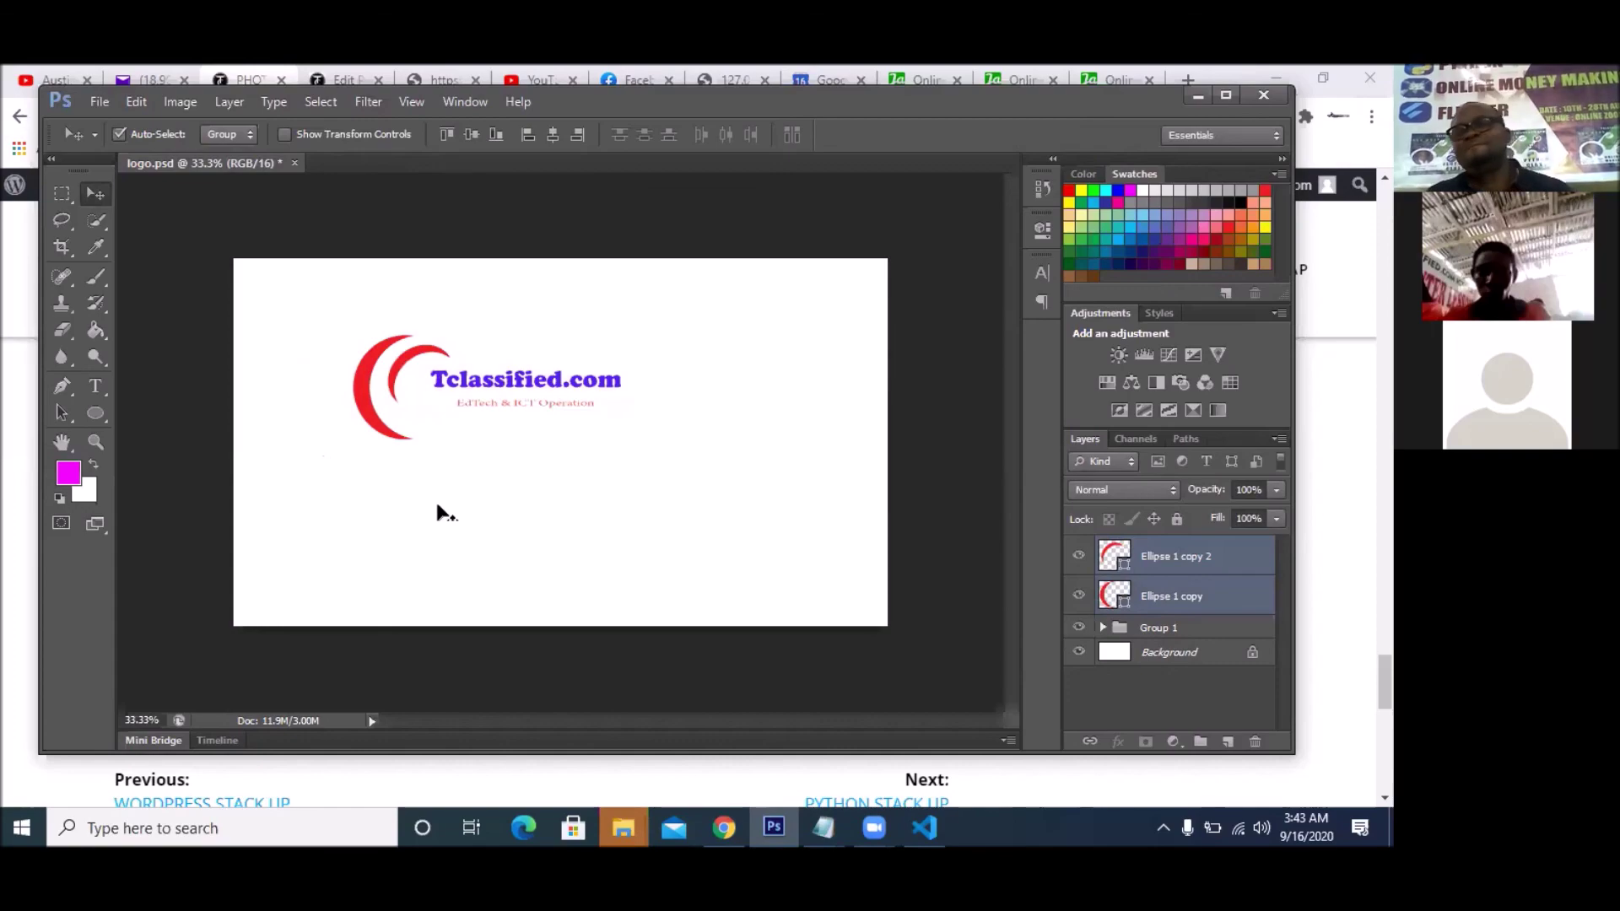